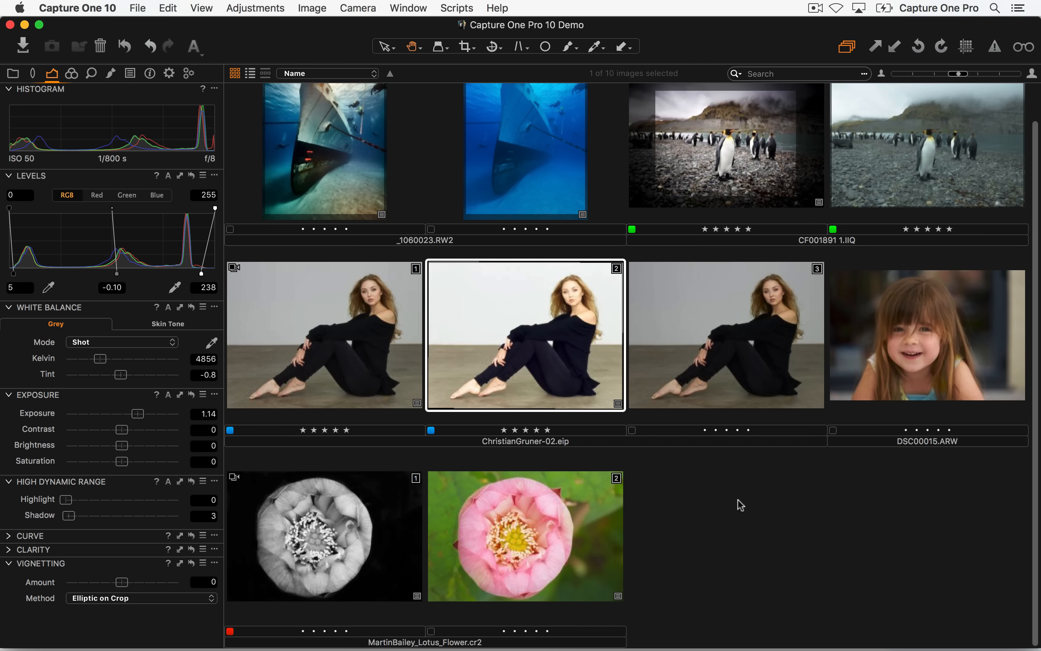
- Move the Questions window off the screen to uncover the photo thumbnails
{"action": "left_click", "coordinate": [738, 497]}
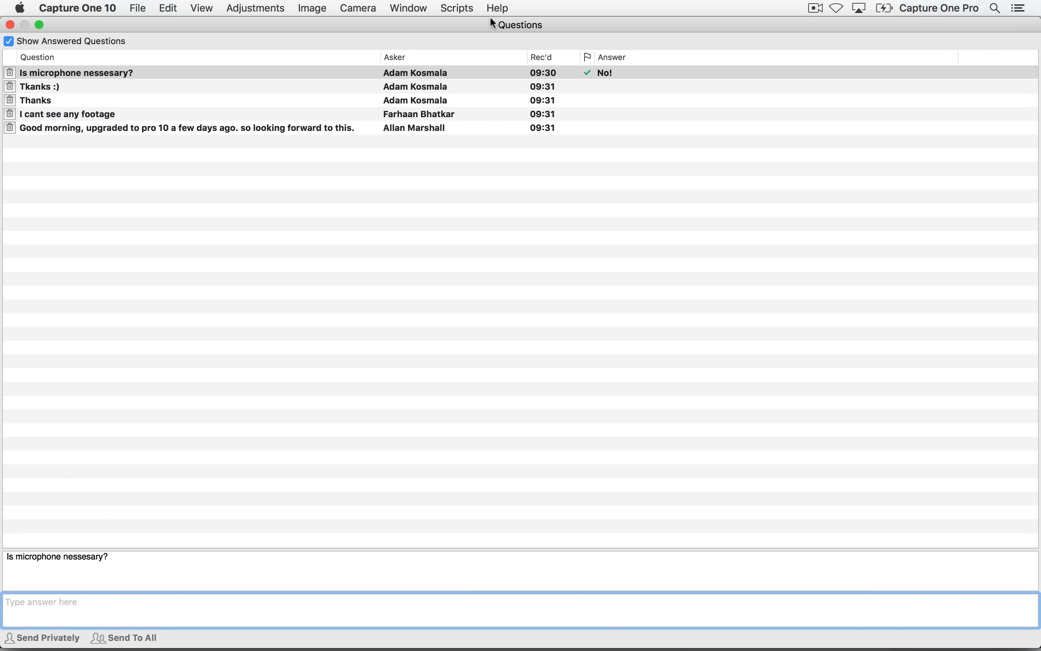
{"action": "left_click_drag", "start_coordinate": [489, 22], "coordinate": [1040, 47]}
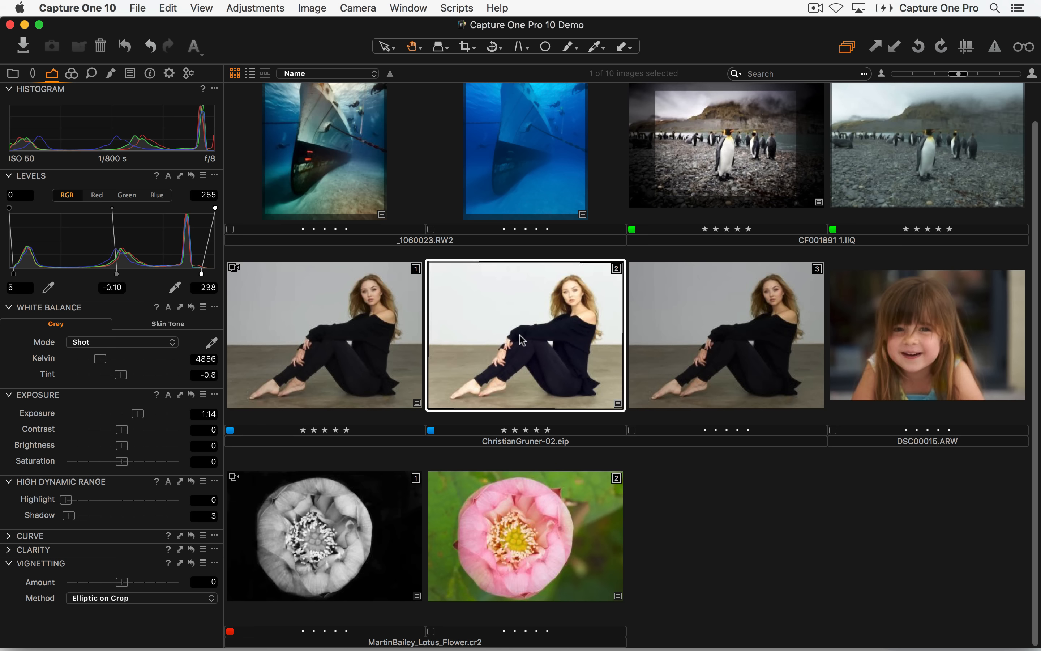
- Look through the ship, penguin, studio portrait, girl and lotus flower thumbnails and clear the selection
{"action": "scroll", "coordinate": [522, 340], "scroll_direction": "up", "scroll_amount": 2}
{"action": "left_click", "coordinate": [337, 183]}
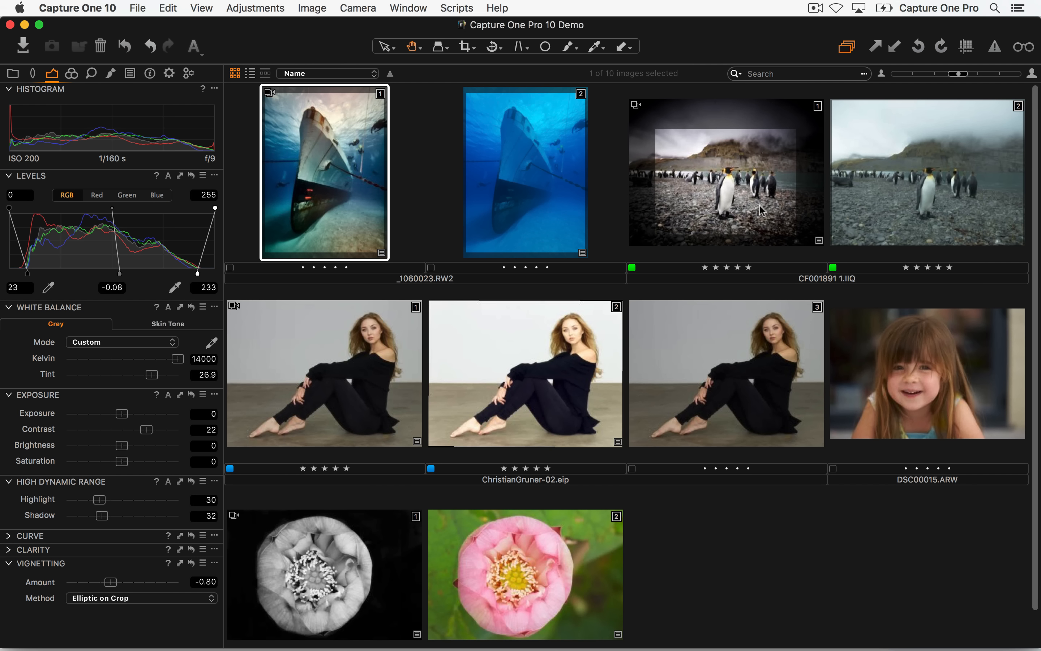
{"action": "left_click", "coordinate": [706, 199]}
{"action": "left_click", "coordinate": [536, 357]}
{"action": "left_click", "coordinate": [887, 383]}
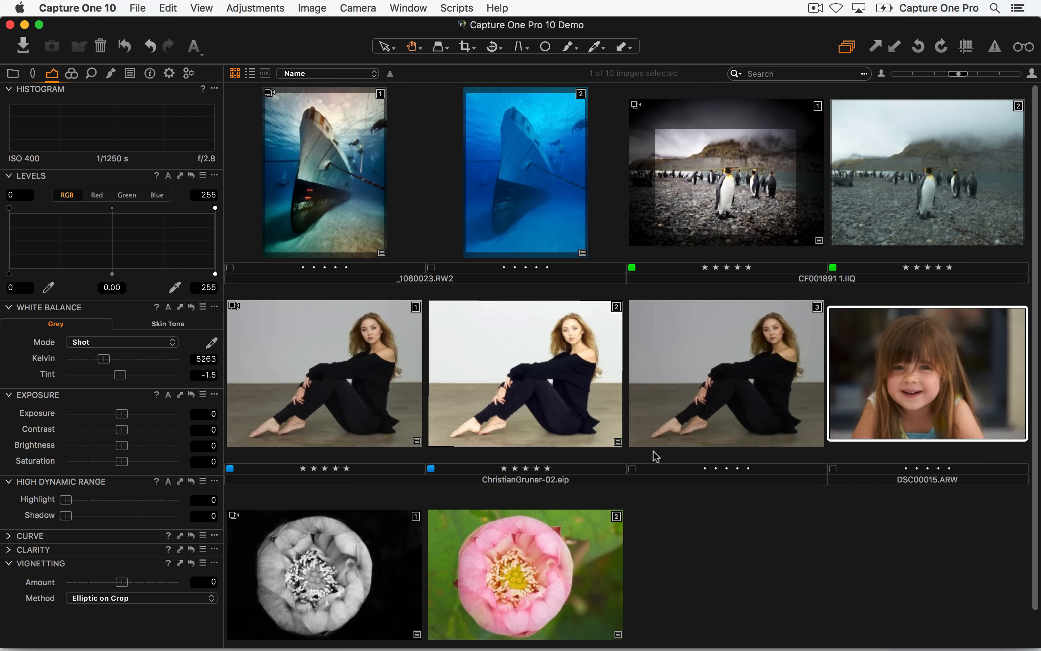
{"action": "left_click", "coordinate": [412, 573]}
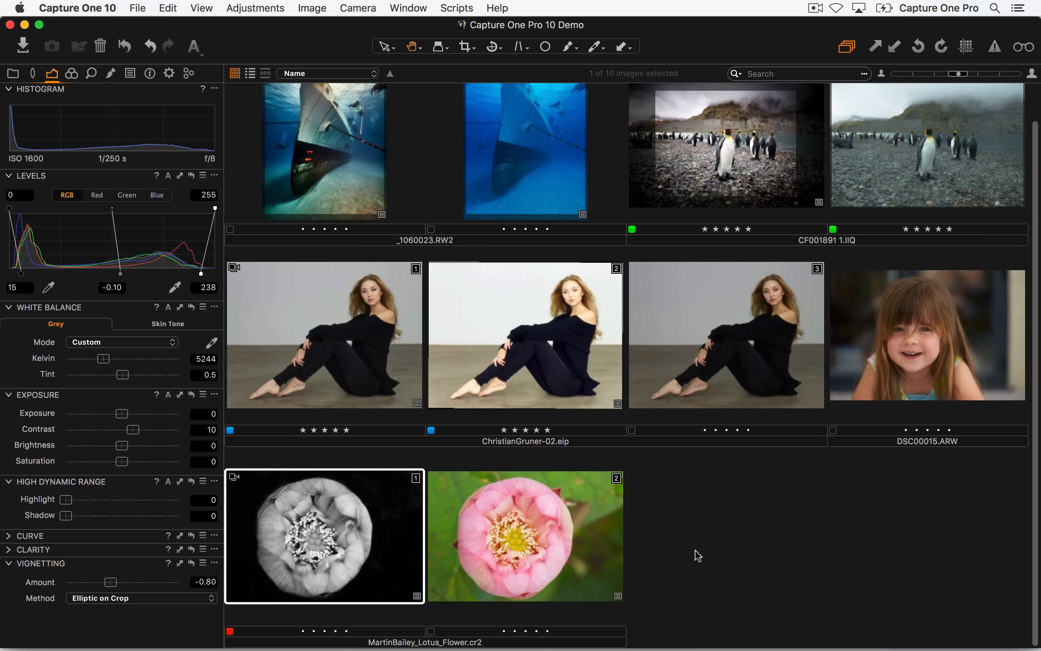
{"action": "scroll", "coordinate": [699, 559], "scroll_direction": "up", "scroll_amount": 2}
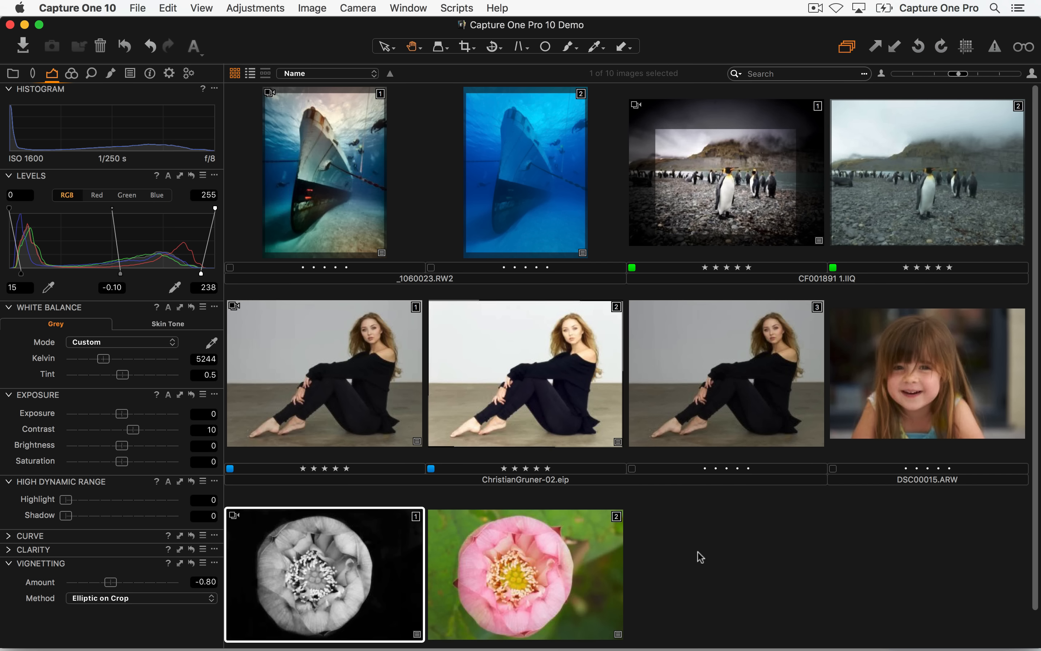
{"action": "left_click", "coordinate": [737, 560]}
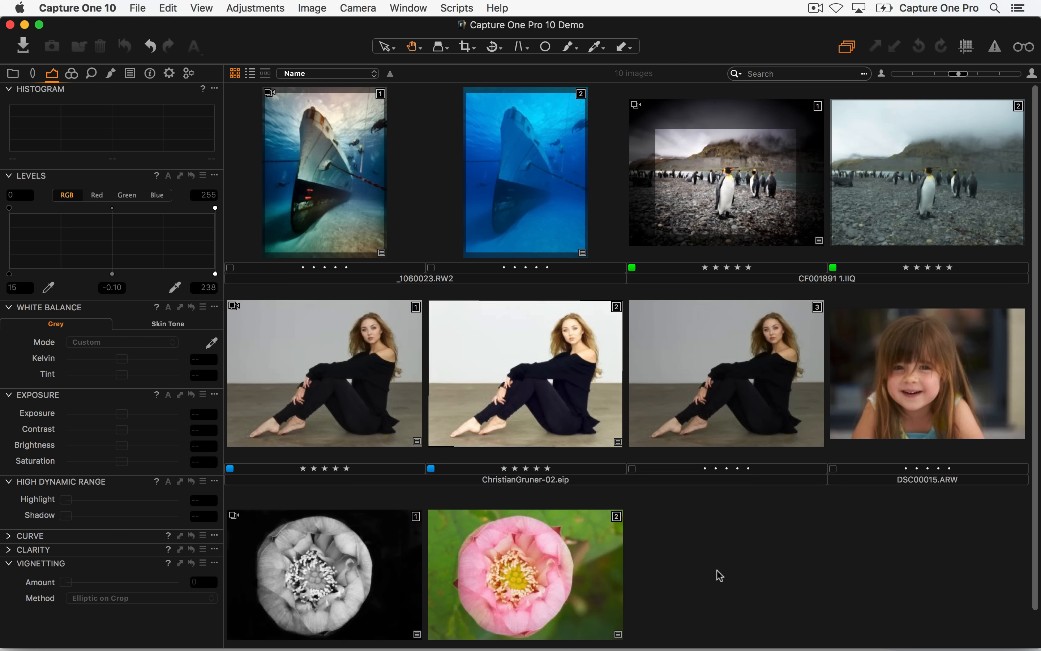
- Open the girl's photo DSC00015.ARW in the viewer and hide the image browser
{"action": "double_click", "coordinate": [931, 410]}
{"action": "key", "text": "i"}
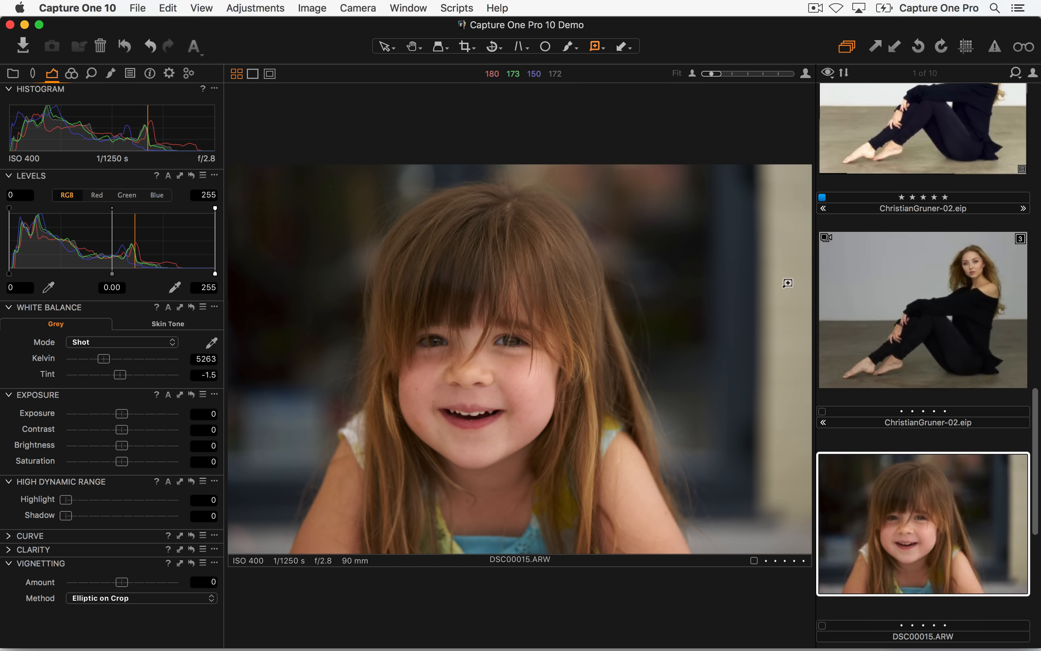
{"action": "key", "text": "super+b"}
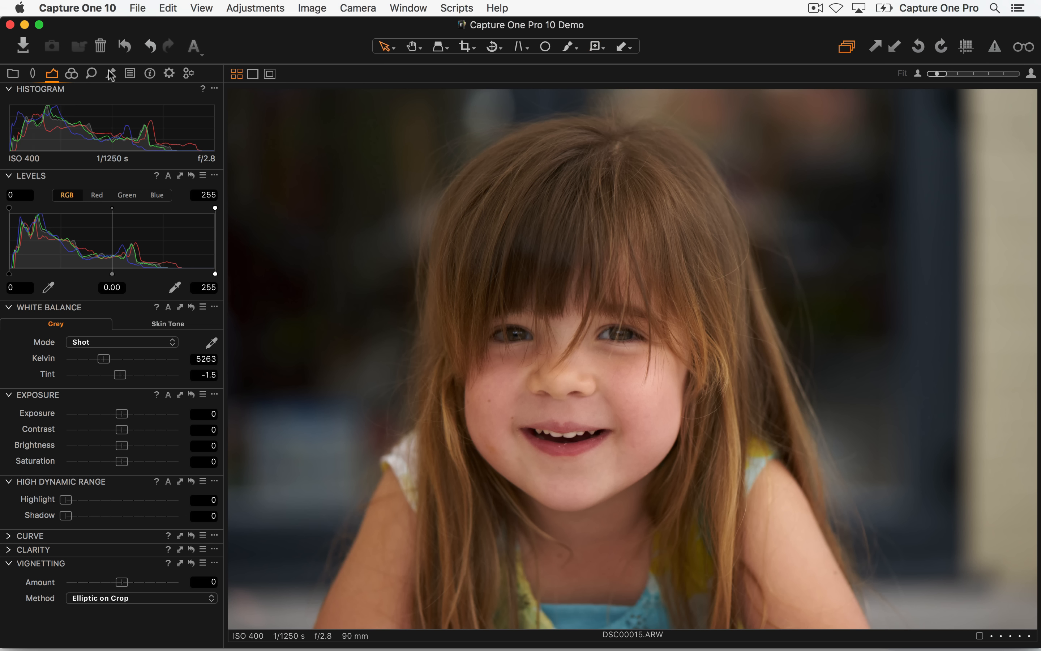
- Examine the girl's mouth and chin at 100% with the Pan tool and return to the fitted view
{"action": "left_click", "coordinate": [126, 48]}
{"action": "key", "text": "h"}
{"action": "left_click", "coordinate": [411, 48]}
{"action": "left_click", "coordinate": [448, 54]}
{"action": "double_click", "coordinate": [564, 443]}
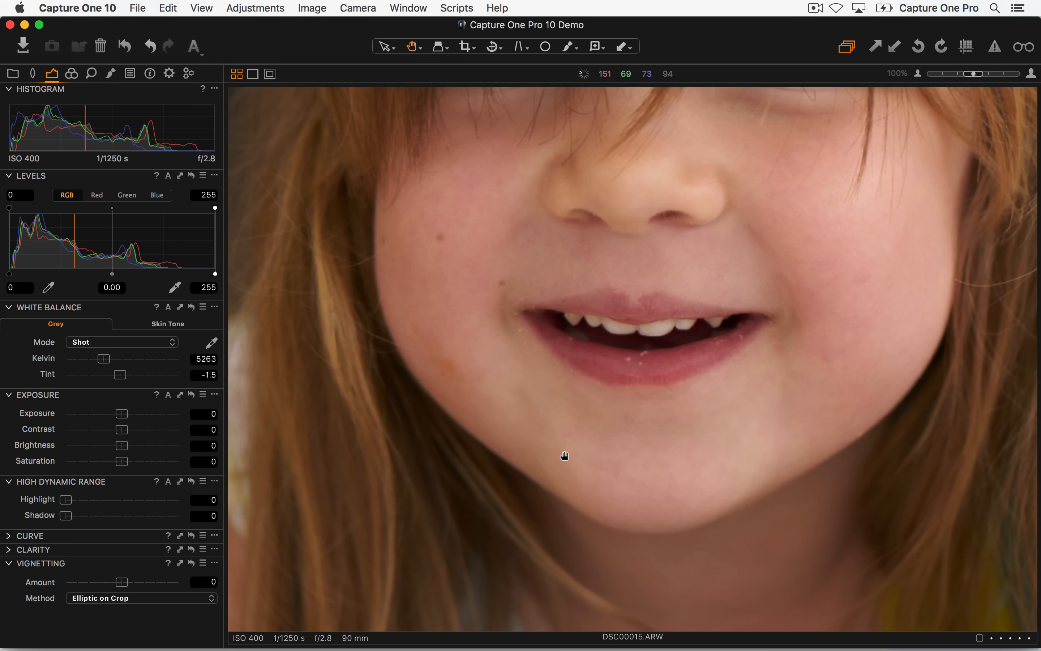
{"action": "double_click", "coordinate": [637, 412]}
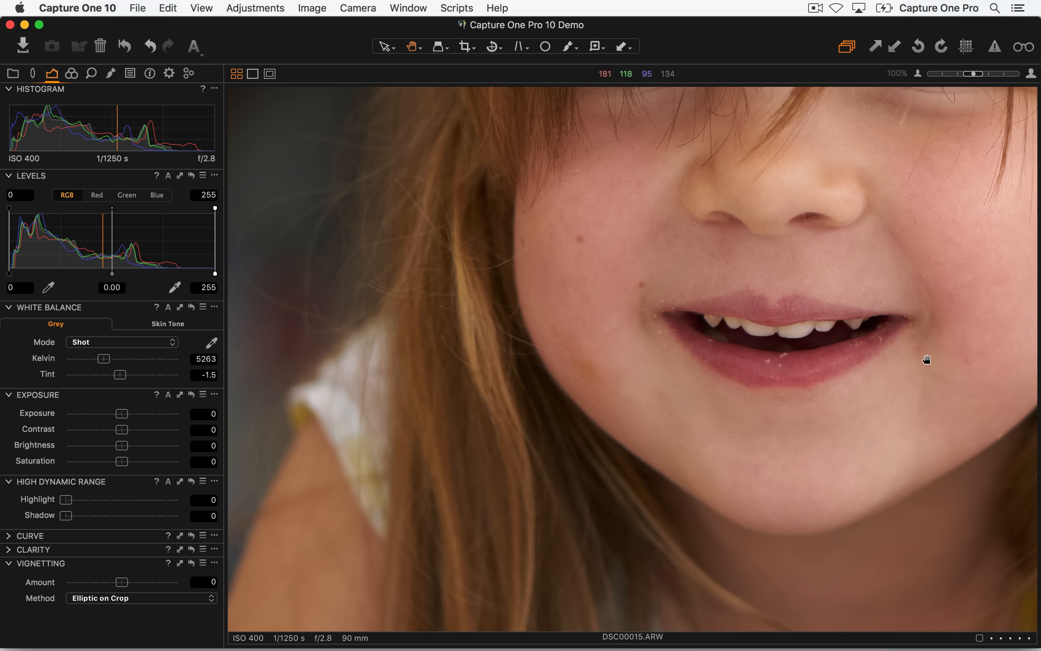
{"action": "double_click", "coordinate": [760, 449]}
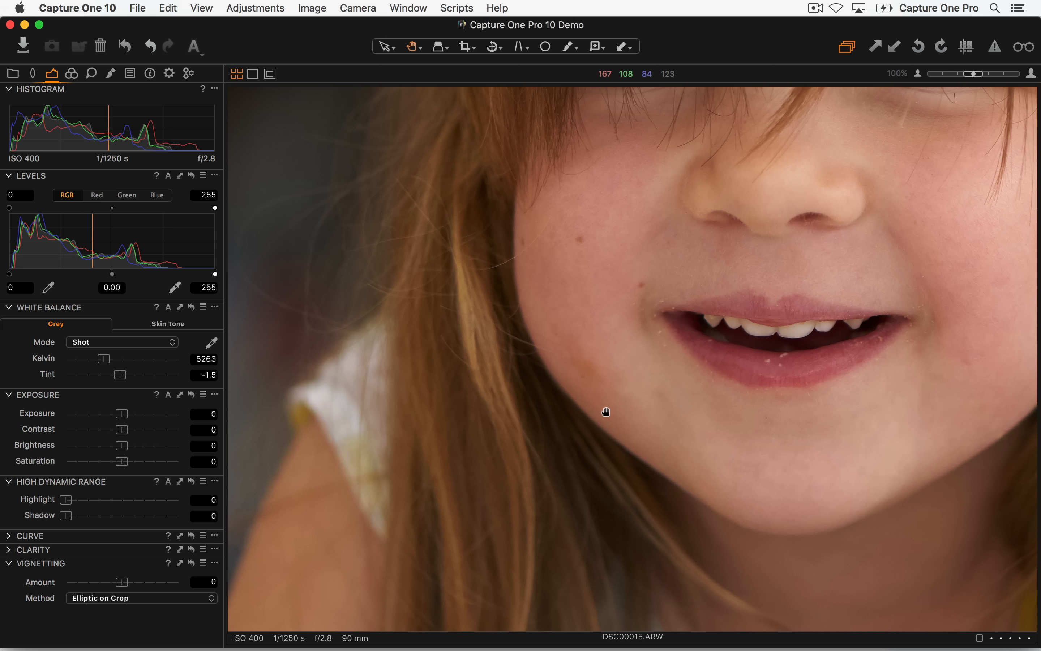
{"action": "double_click", "coordinate": [603, 350]}
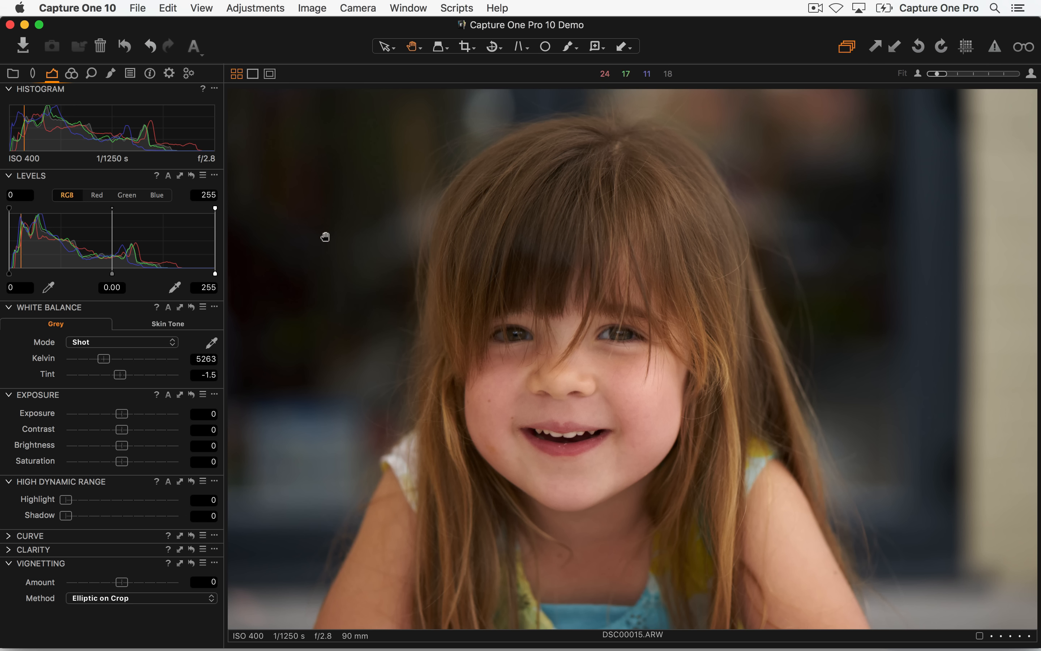
- Set the photo's Exposure to 0.8, compare it with the unadjusted exposure, and set the High Dynamic Range Highlight to 30
{"action": "left_click_drag", "start_coordinate": [122, 413], "coordinate": [125, 414]}
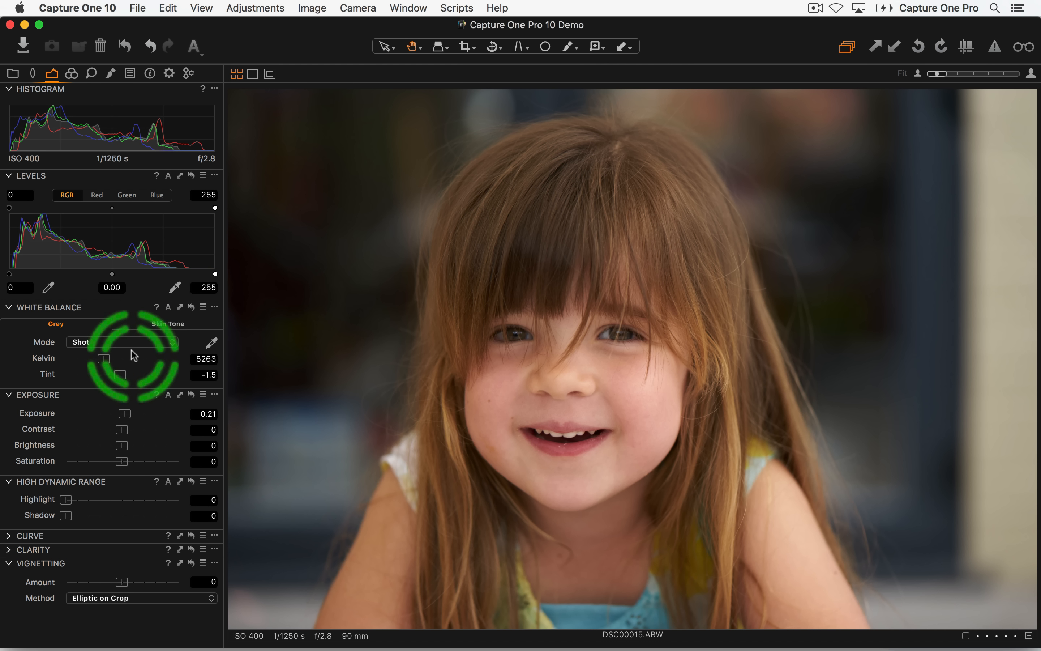
{"action": "left_click_drag", "start_coordinate": [123, 412], "coordinate": [131, 414]}
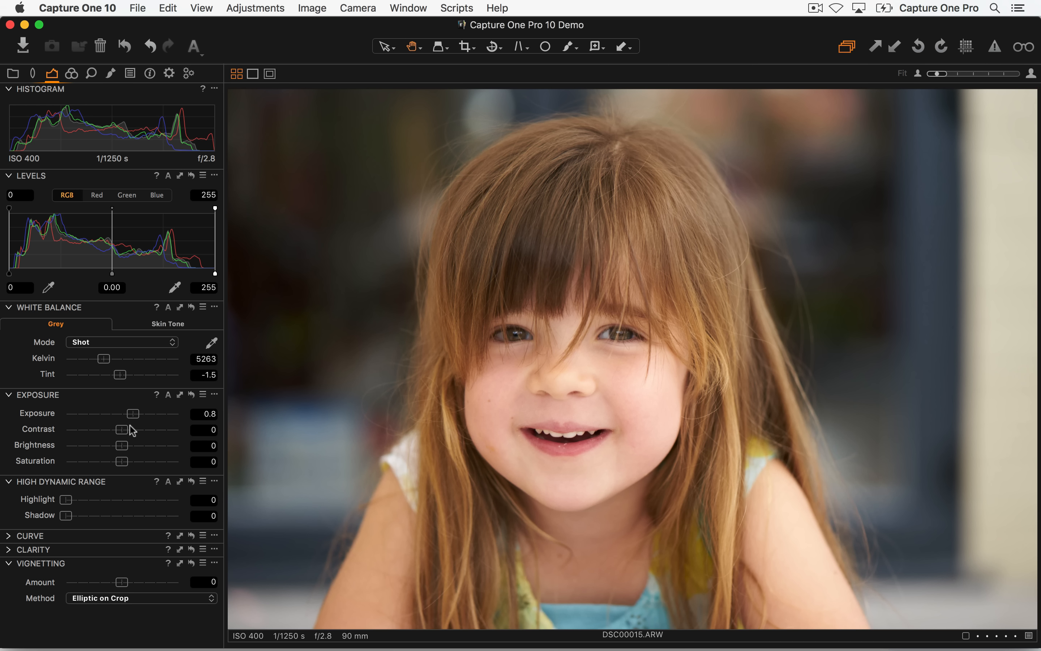
{"action": "left_click", "coordinate": [45, 413]}
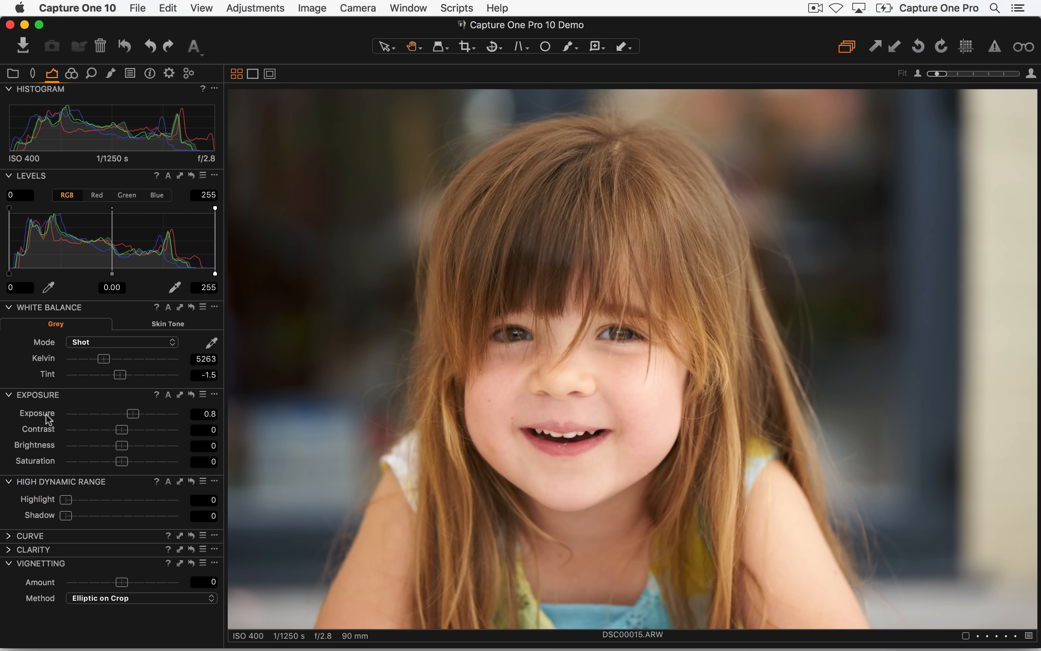
{"action": "left_click", "coordinate": [47, 414]}
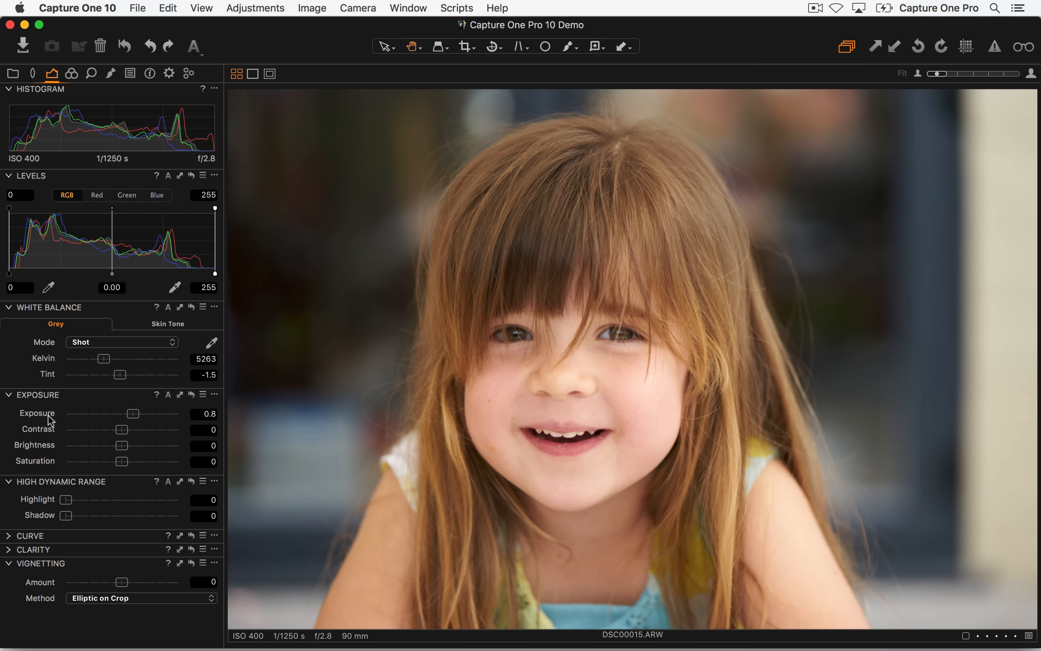
{"action": "left_click", "coordinate": [48, 416]}
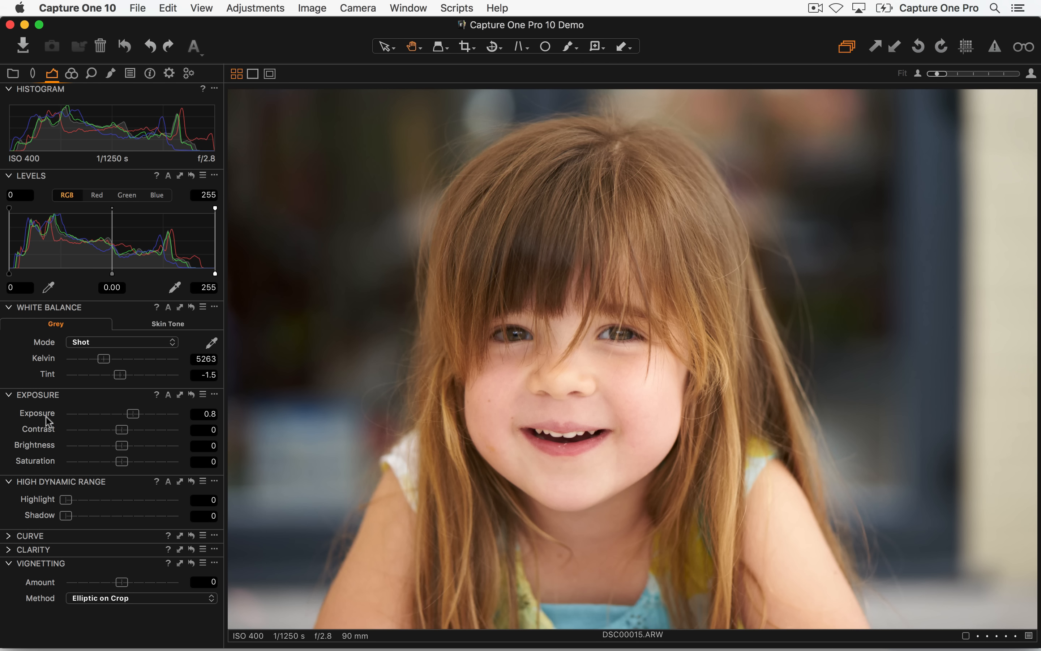
{"action": "left_click", "coordinate": [46, 416]}
{"action": "left_click_drag", "start_coordinate": [64, 500], "coordinate": [99, 506]}
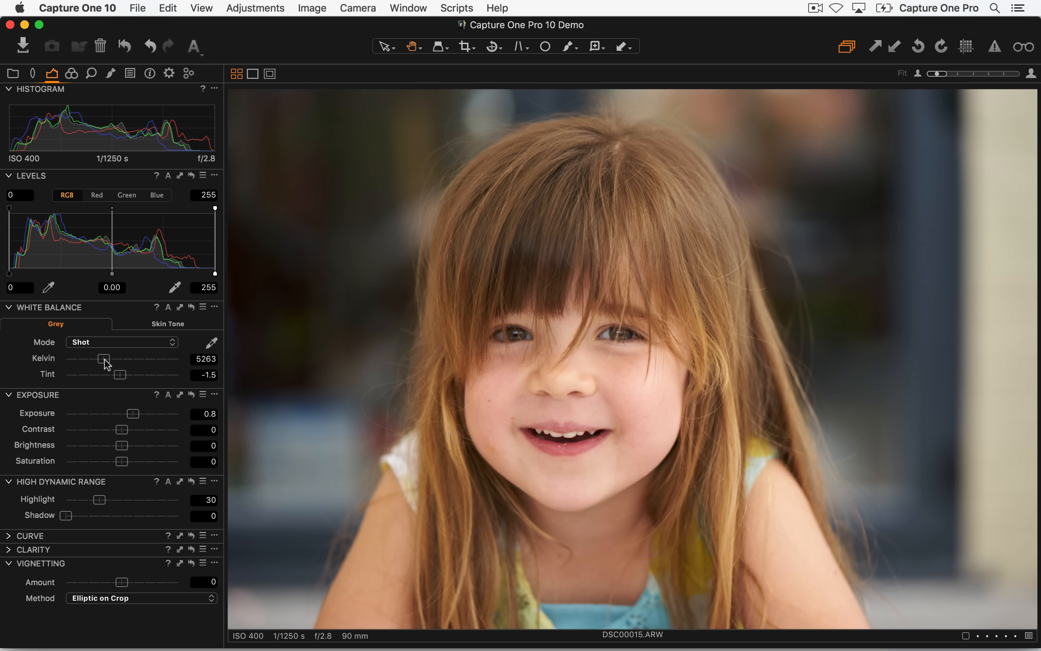
- Try a white balance of 5433 Kelvin and restore the Shot mode
{"action": "mouse_move", "coordinate": [104, 359]}
{"action": "left_mouse_down"}
{"action": "mouse_move", "coordinate": [95, 359]}
{"action": "mouse_move", "coordinate": [110, 359]}
{"action": "left_mouse_up"}
{"action": "left_click", "coordinate": [118, 341]}
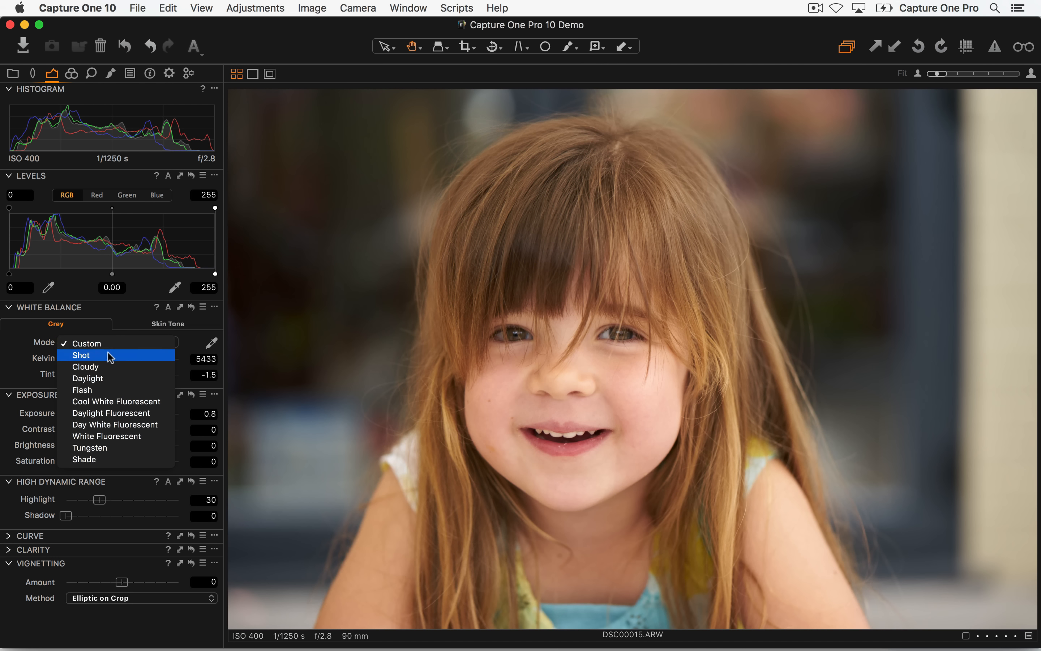
{"action": "left_click", "coordinate": [125, 355]}
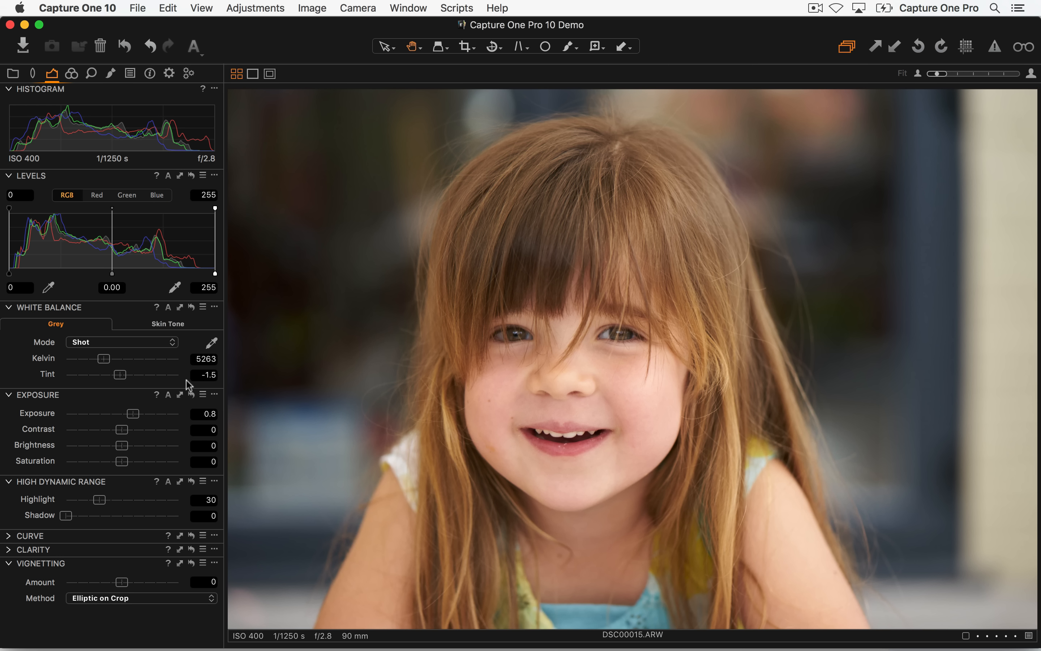
- Step the white balance Kelvin value down to 5163
{"action": "left_click_drag", "start_coordinate": [213, 360], "coordinate": [228, 355]}
{"action": "key", "text": "Down"}
{"action": "key", "text": "Down"}
{"action": "key", "text": "Down"}
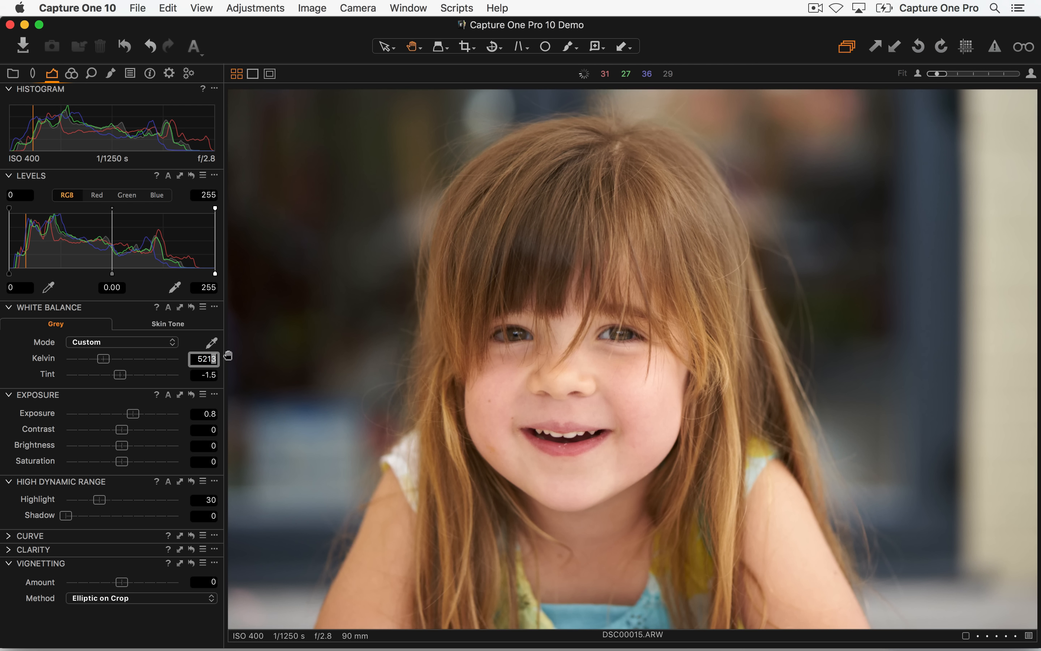
{"action": "key", "text": "Down"}
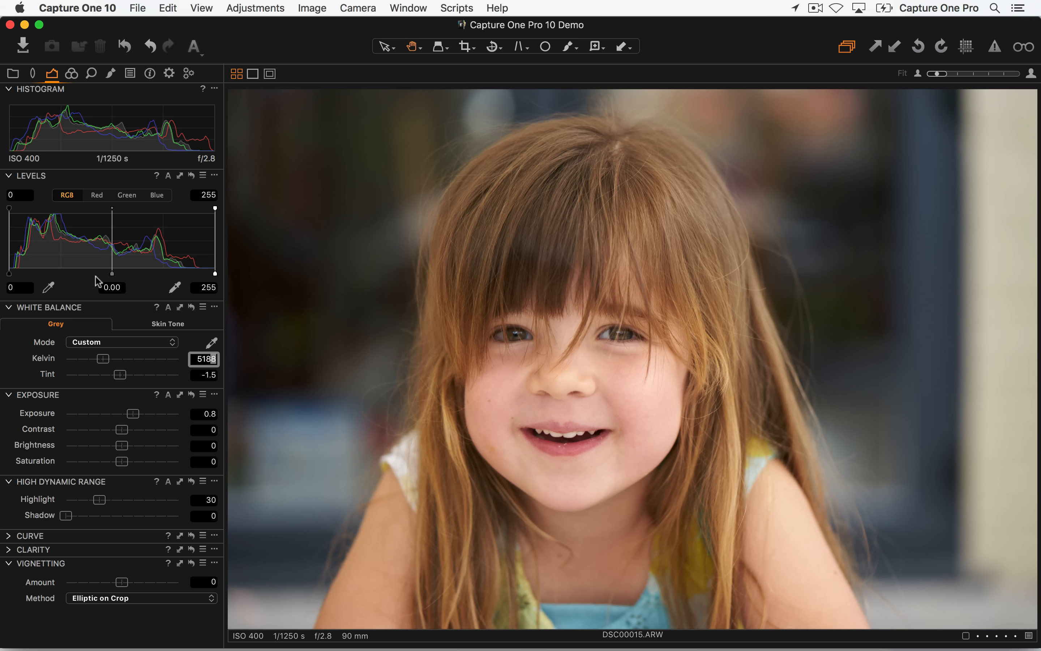
{"action": "left_click", "coordinate": [211, 358]}
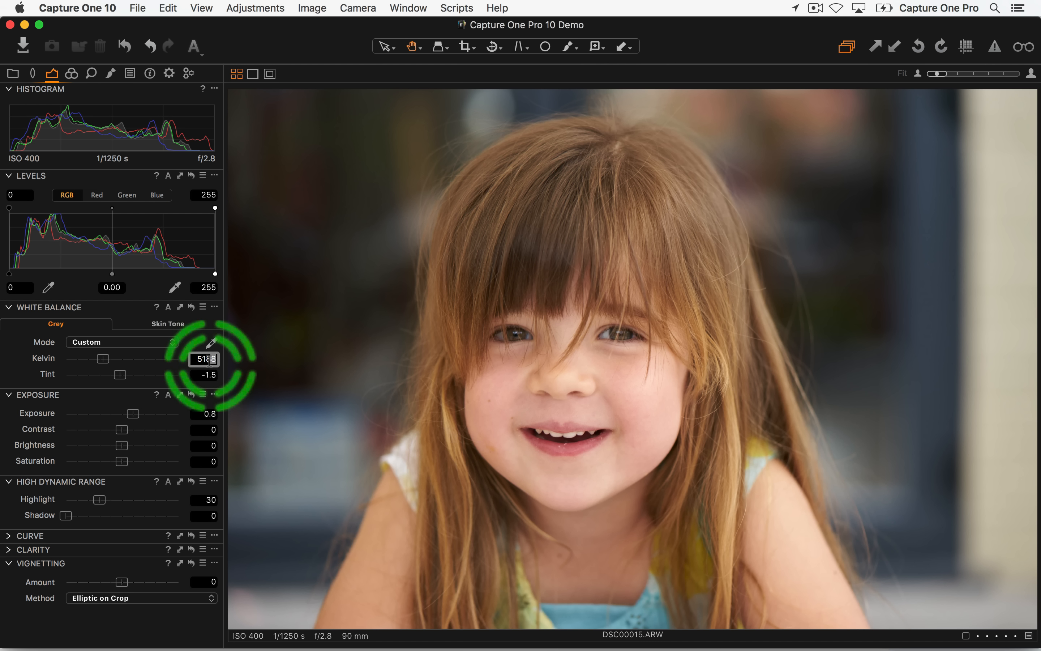
{"action": "key", "text": "Down"}
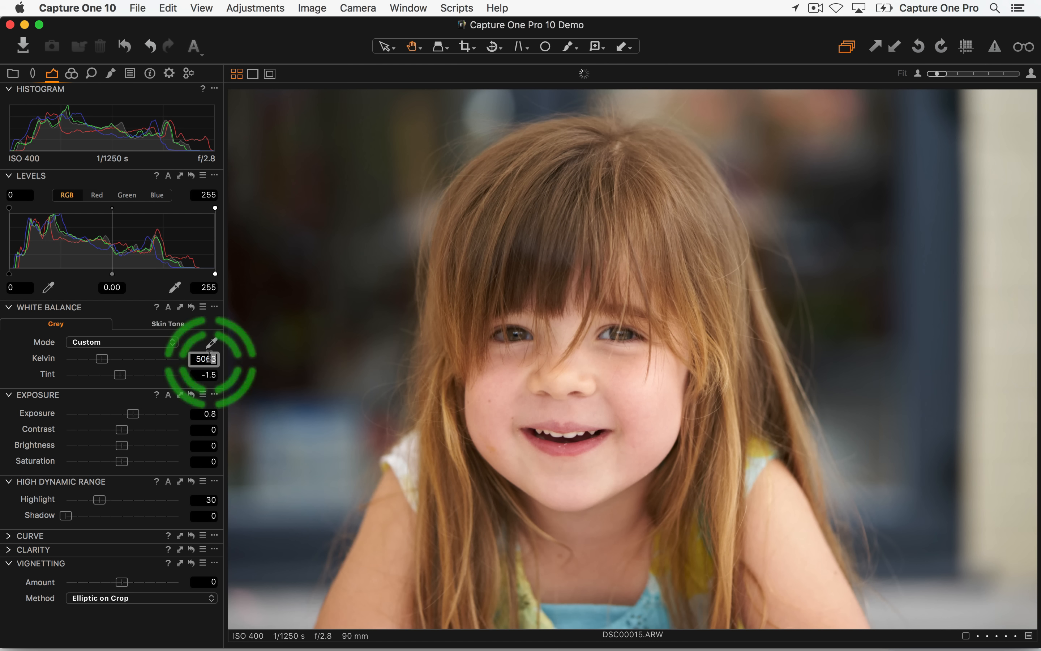
{"action": "key", "text": "Up"}
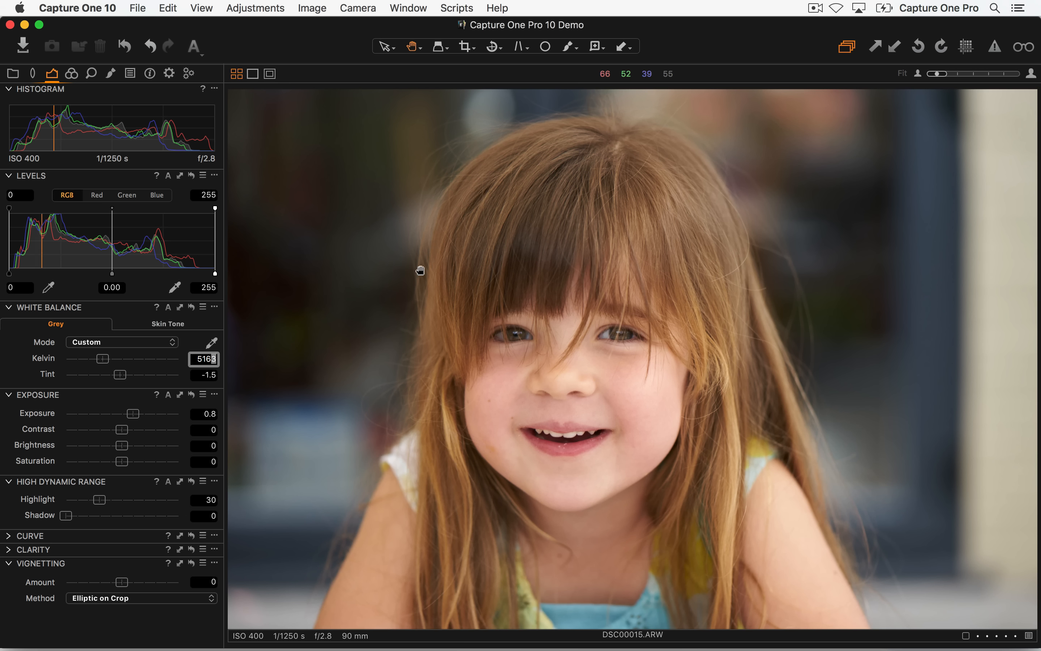
{"action": "left_click", "coordinate": [411, 260]}
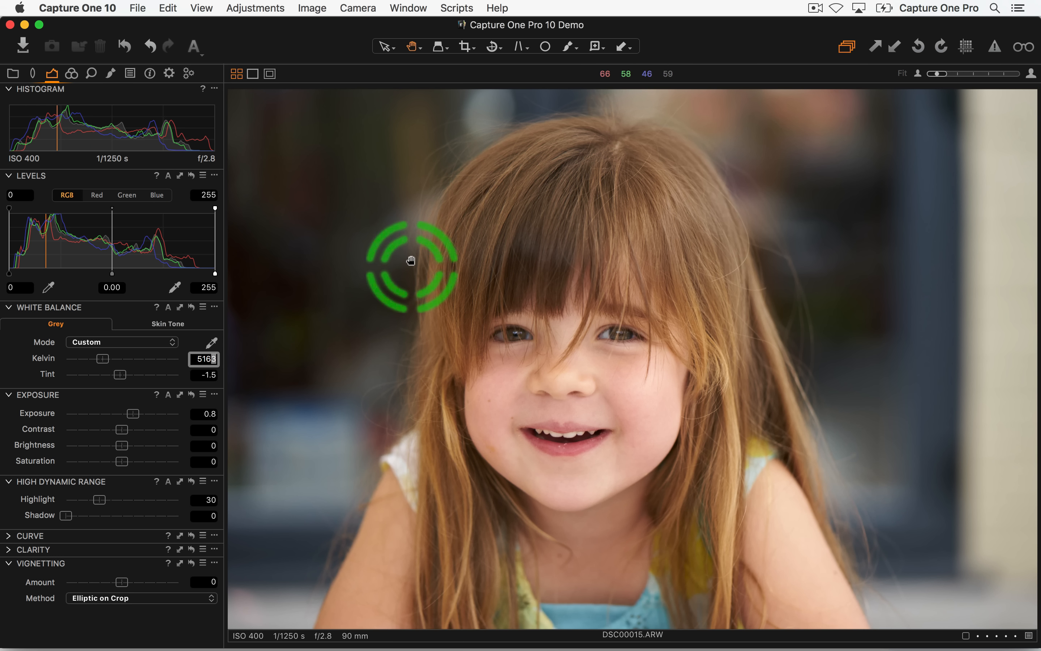
- Turn on the proof margin around the photo and hide the viewer labels
{"action": "left_click", "coordinate": [271, 74]}
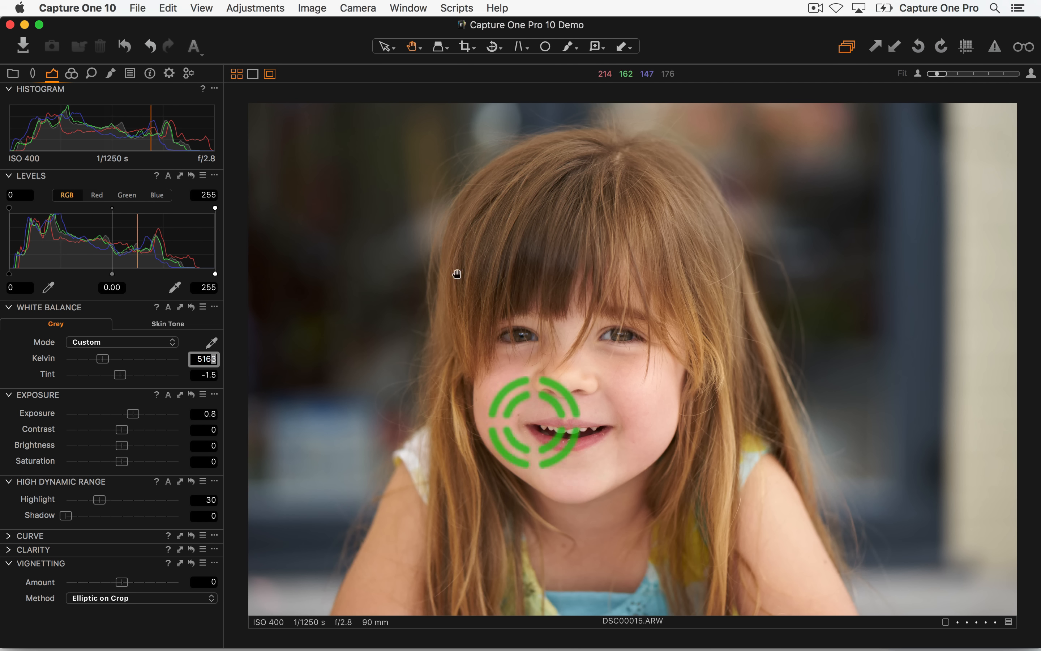
{"action": "left_click", "coordinate": [201, 5]}
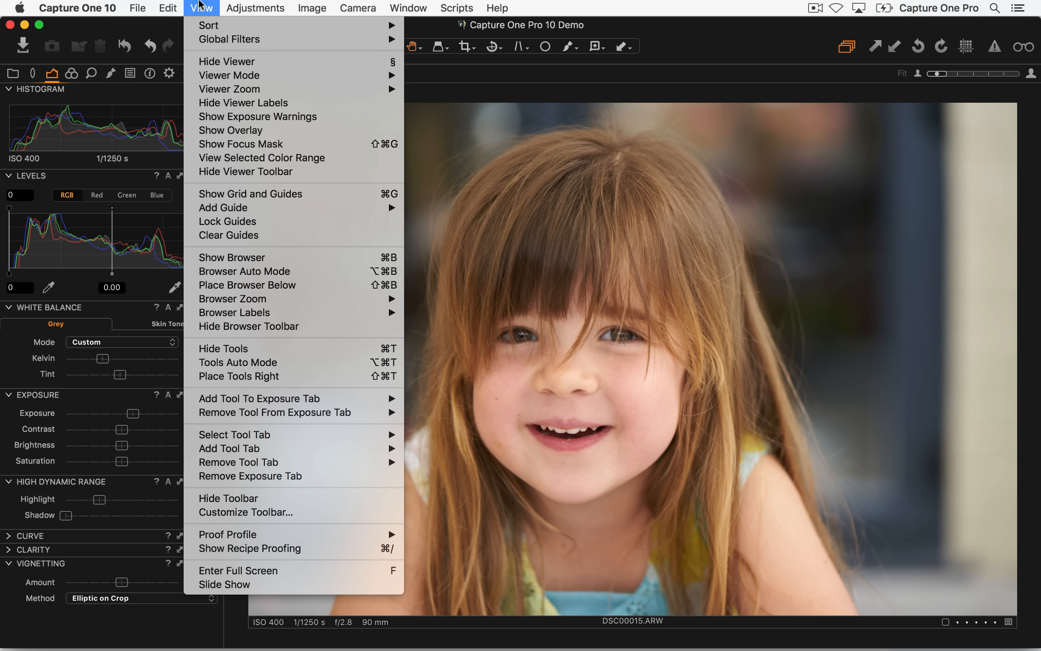
{"action": "left_click", "coordinate": [214, 103]}
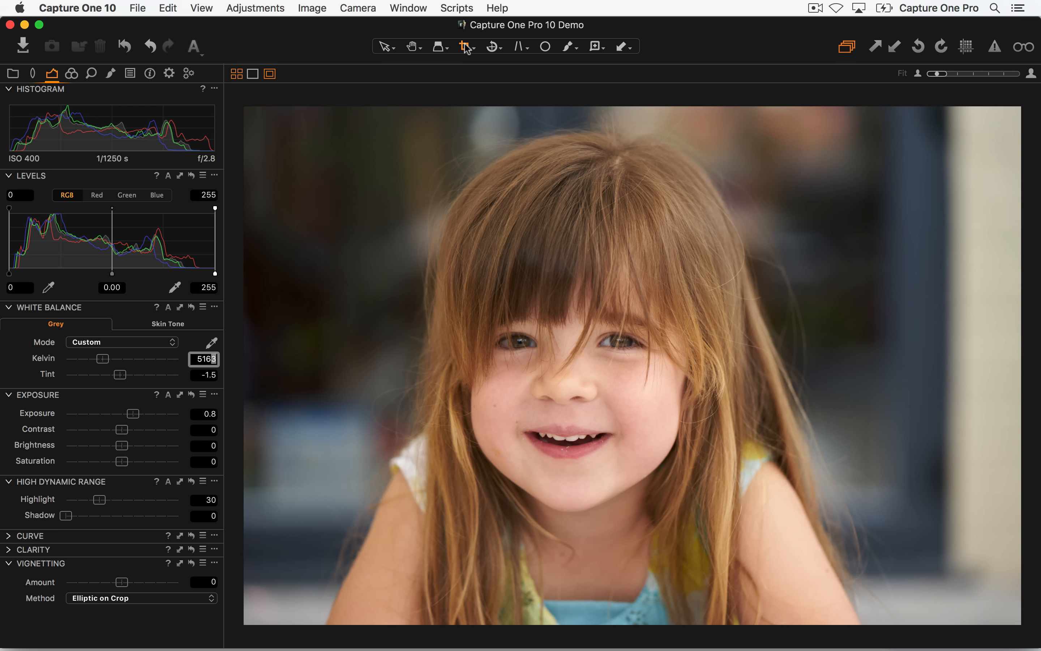
- Choose the Logickeyboard (UK) set in the keyboard shortcuts editor and close the editor
{"action": "left_click", "coordinate": [97, 8]}
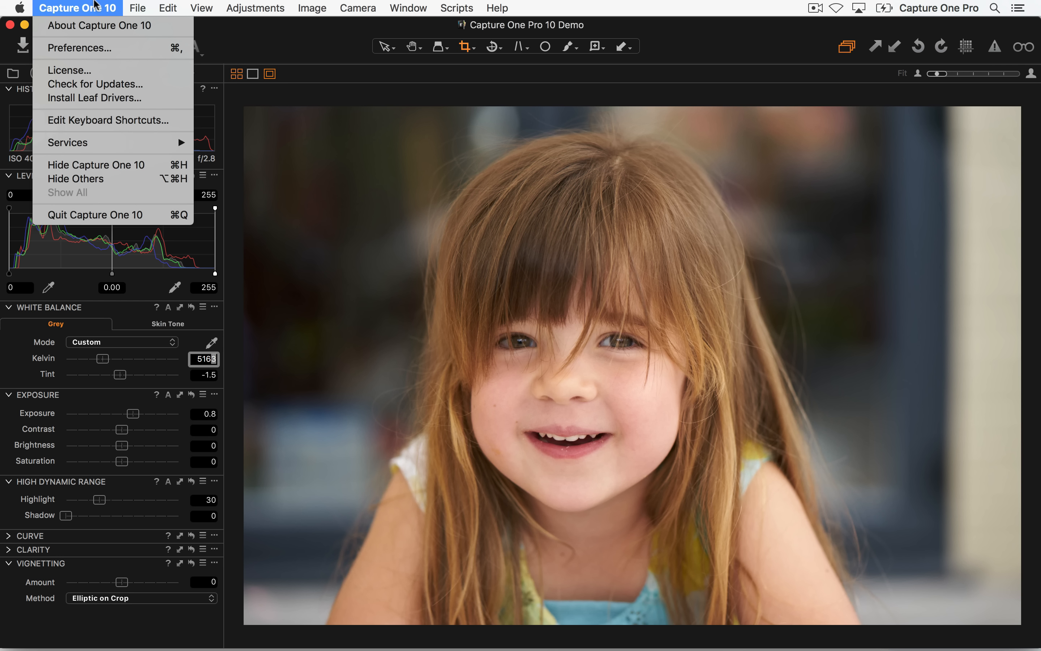
{"action": "left_click", "coordinate": [90, 120]}
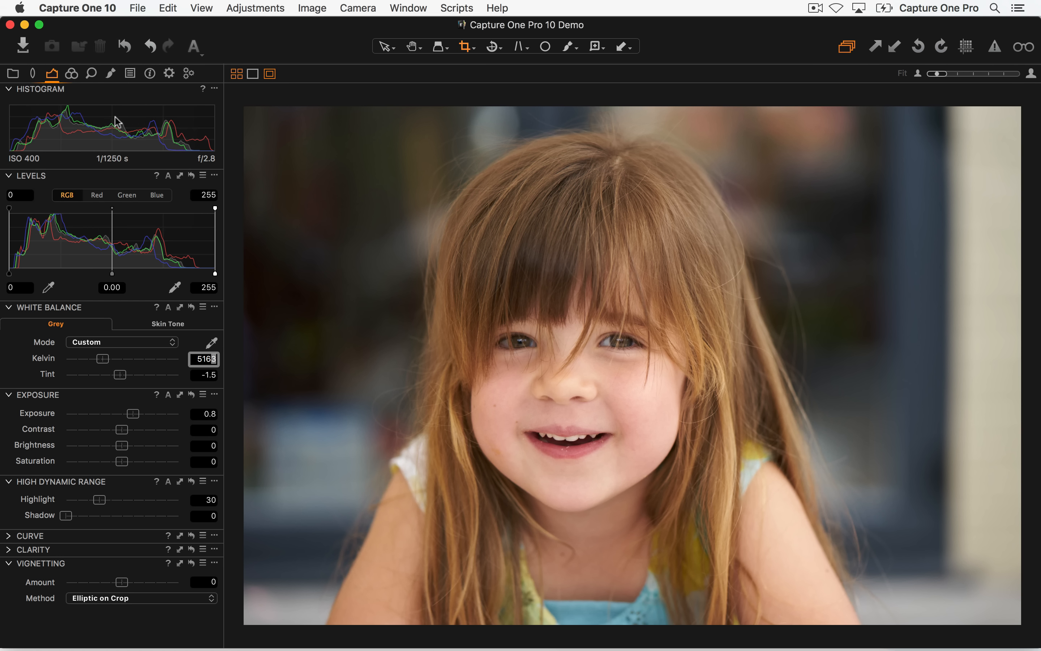
{"action": "left_click", "coordinate": [130, 47]}
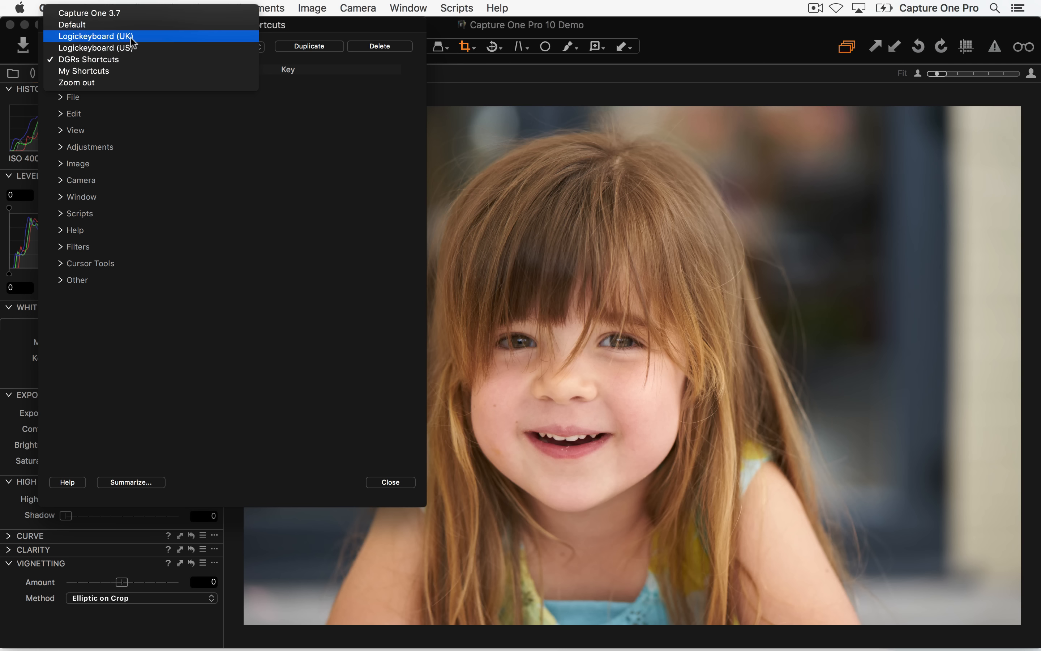
{"action": "left_click", "coordinate": [129, 37]}
{"action": "left_click", "coordinate": [389, 482]}
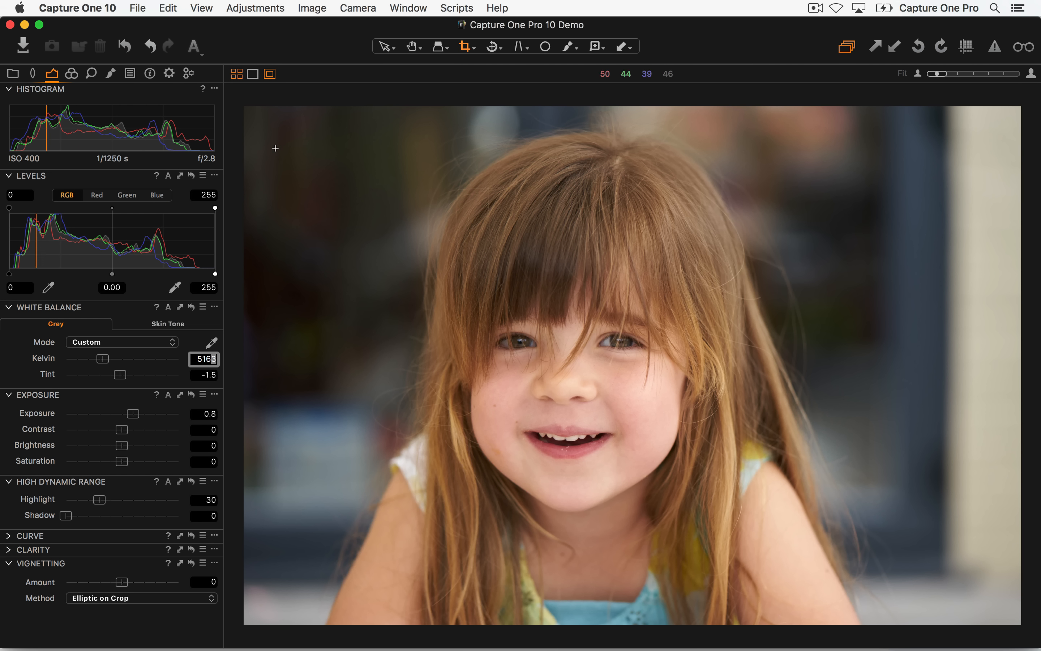
- Crop the girl's photo to about 18.44 by 12.70 in and reposition the crop over her
{"action": "left_click_drag", "start_coordinate": [267, 111], "coordinate": [307, 131]}
{"action": "left_click_drag", "start_coordinate": [573, 283], "coordinate": [546, 280]}
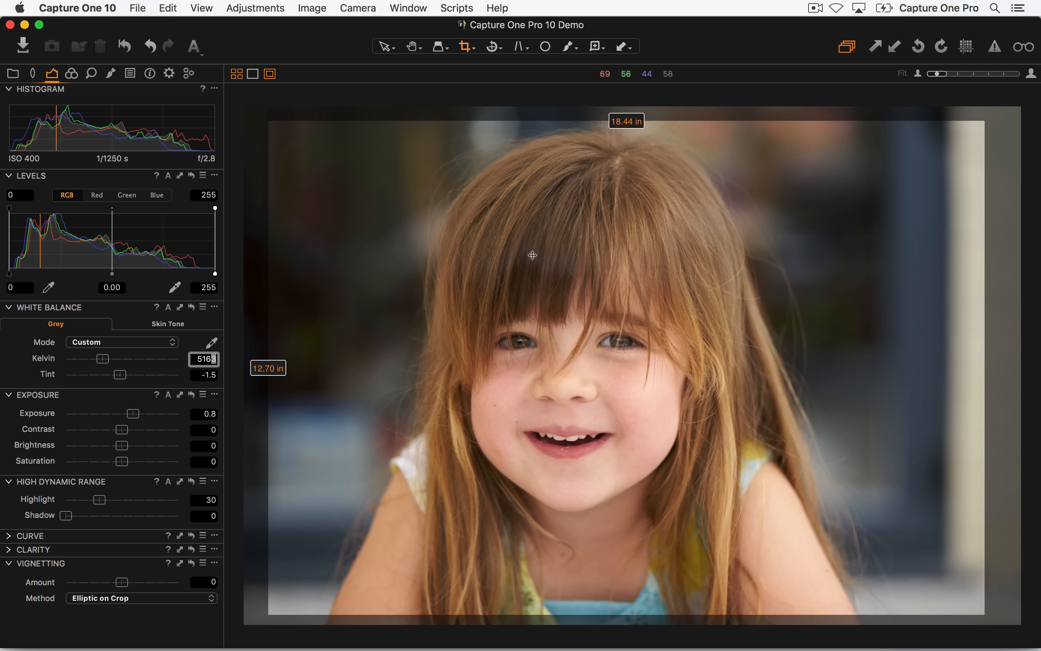
- Tighten the crop from its lower-right corner to exclude the bright strip of background beside the girl, and apply it
{"action": "left_click", "coordinate": [385, 46]}
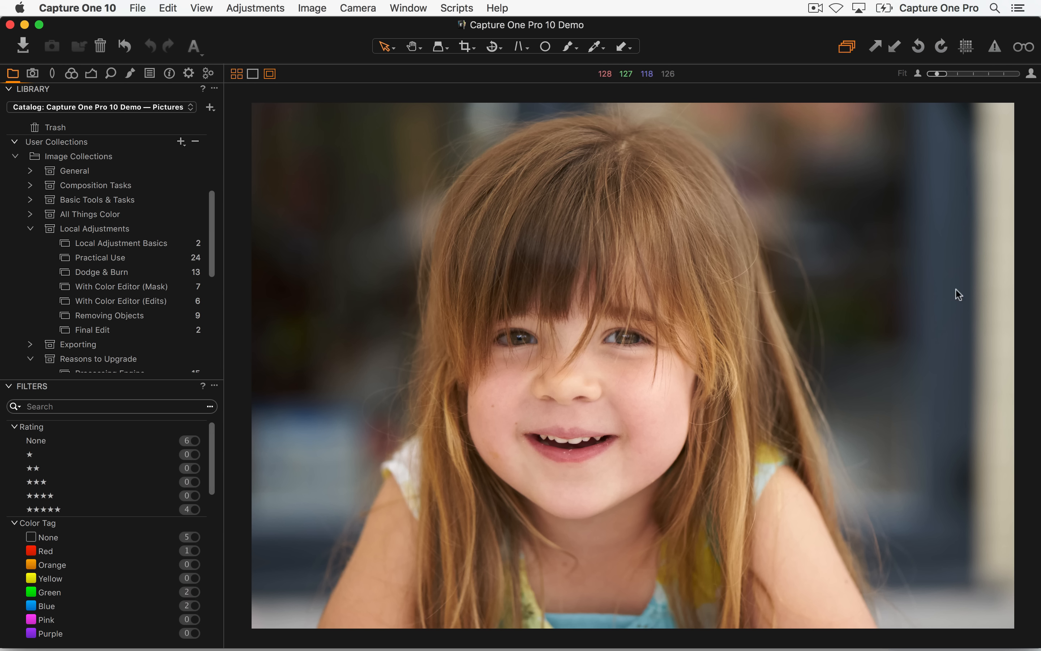
{"action": "key", "text": "c"}
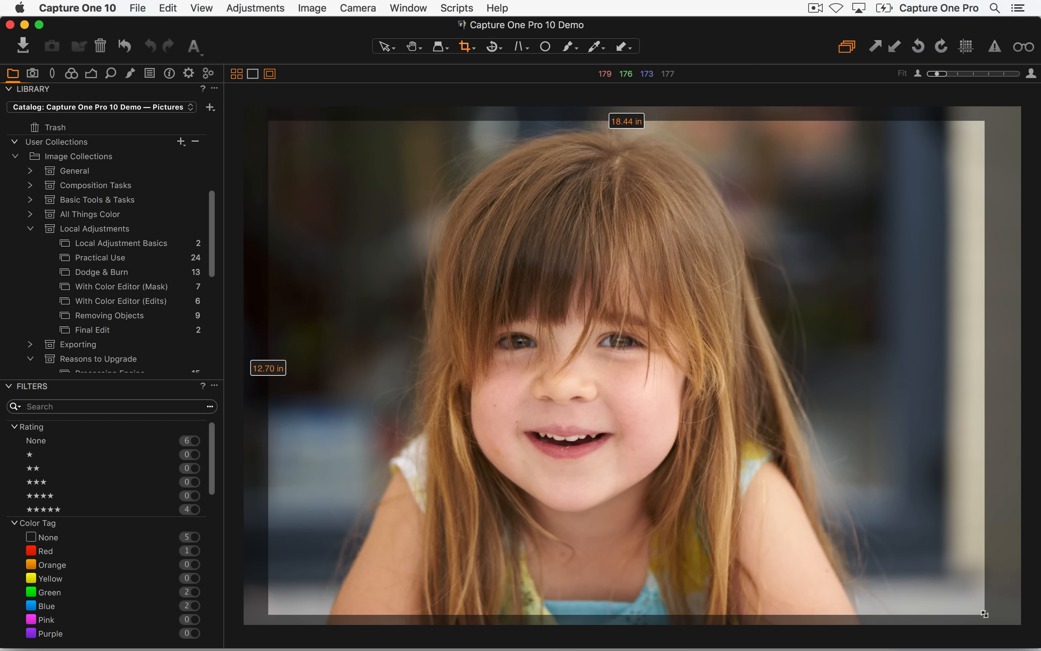
{"action": "left_click_drag", "start_coordinate": [984, 613], "coordinate": [935, 576]}
{"action": "key", "text": "v"}
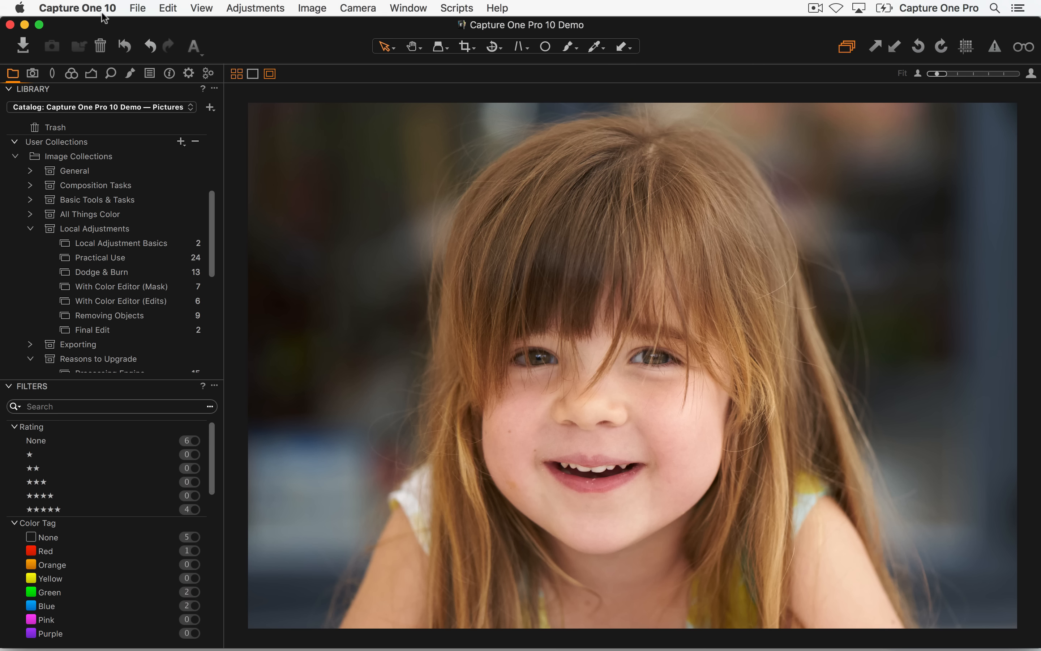
- Darken the photo's edges by setting the vignetting amount to -1.60 with the Elliptic on Crop method
{"action": "left_click", "coordinate": [93, 74]}
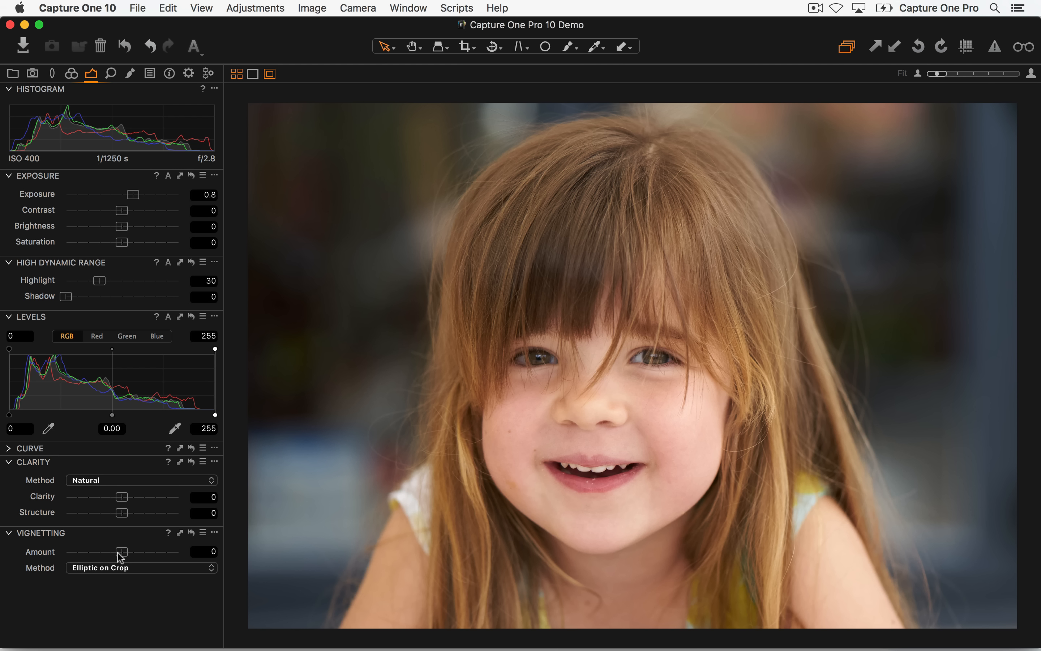
{"action": "left_click_drag", "start_coordinate": [120, 556], "coordinate": [98, 558]}
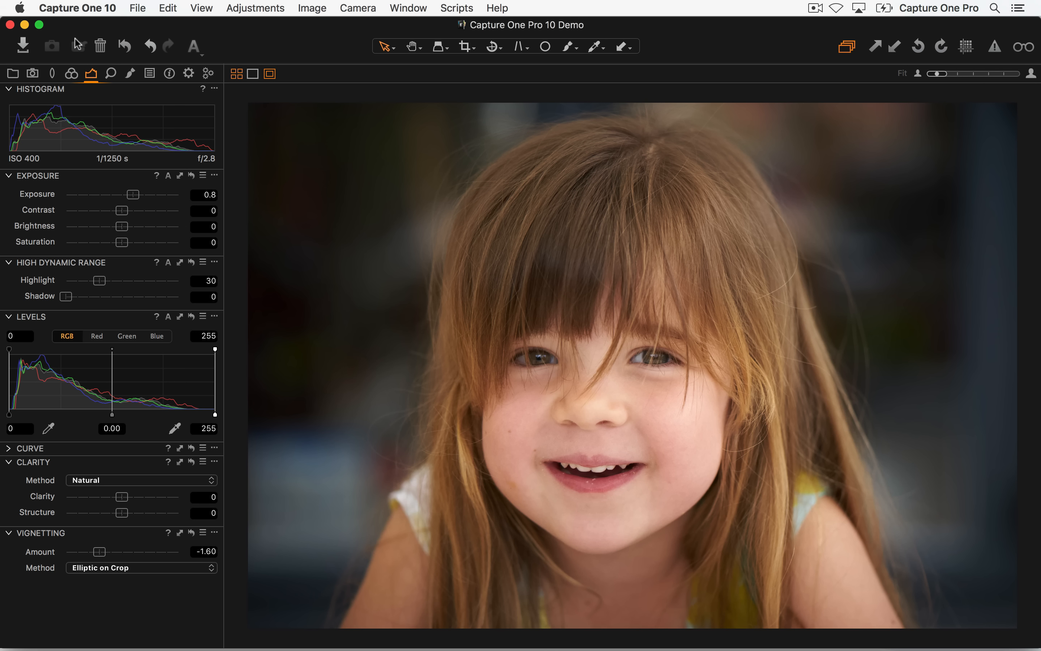
- Move the Color Editor directly below the Histogram in the color tools and expand it
{"action": "left_click", "coordinate": [71, 74]}
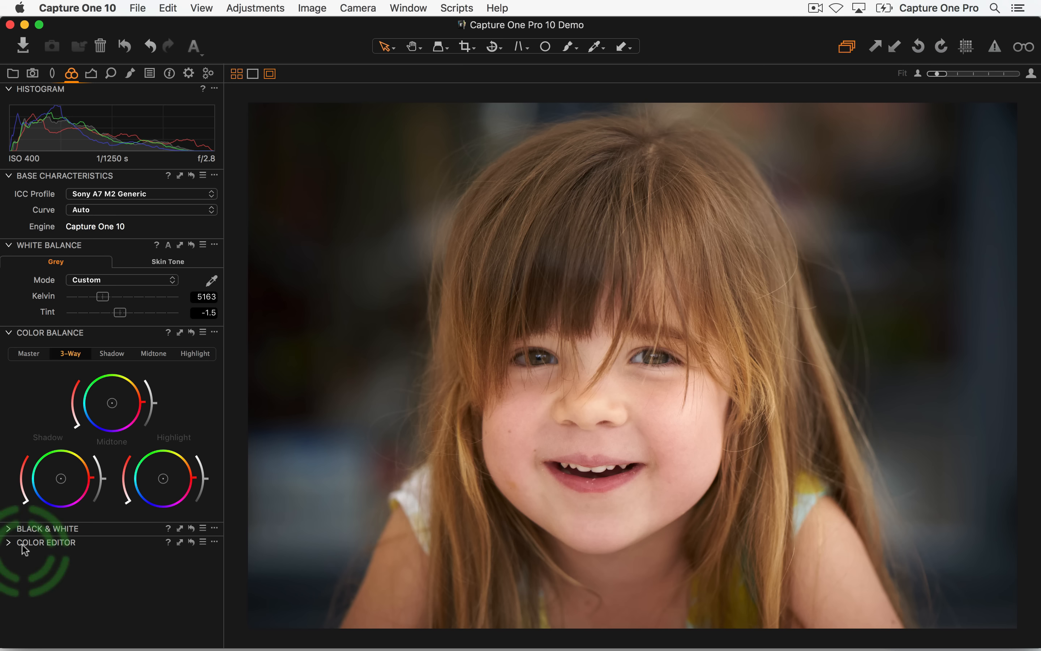
{"action": "left_click_drag", "start_coordinate": [25, 549], "coordinate": [11, 179]}
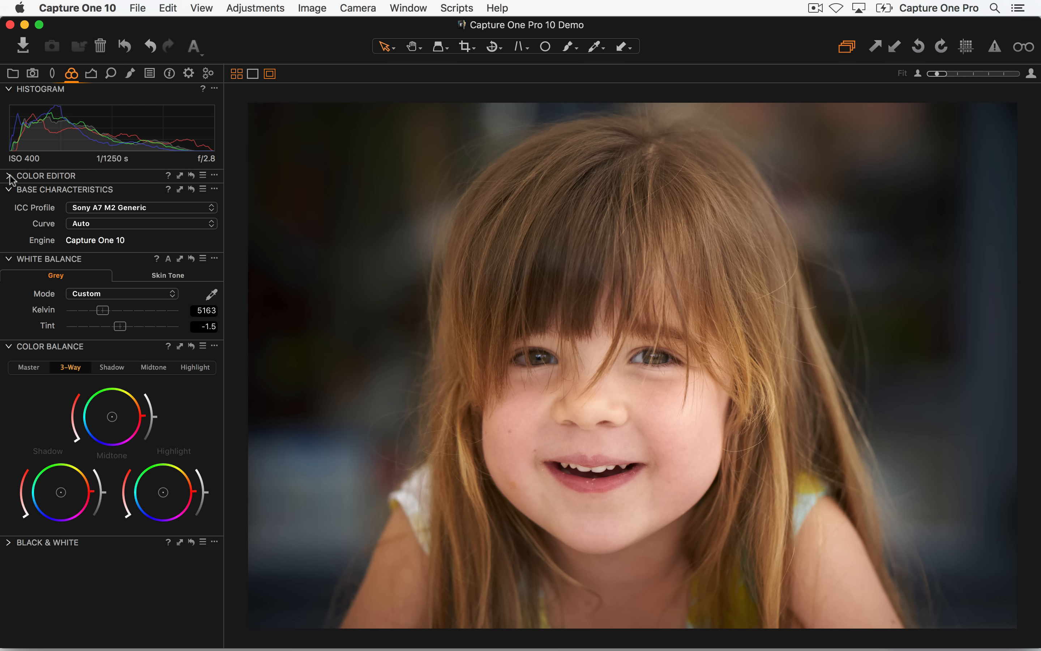
{"action": "left_click", "coordinate": [9, 176]}
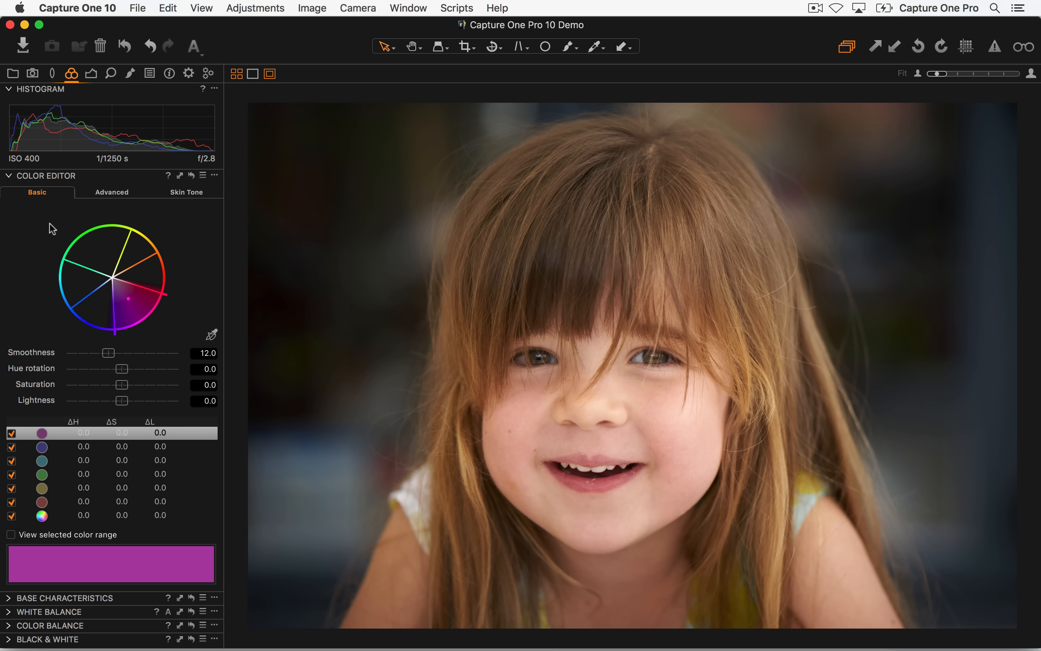
- In the advanced Color Editor, sample the bluish background beside the girl and set that color's saturation to -100
{"action": "left_click", "coordinate": [109, 193]}
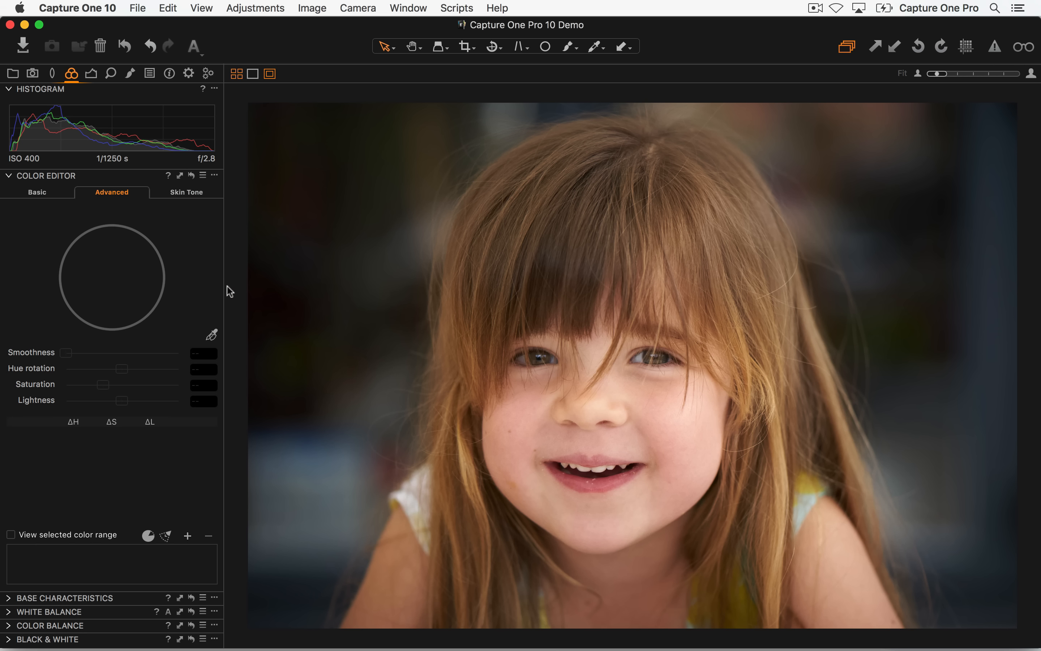
{"action": "left_click", "coordinate": [115, 372]}
{"action": "left_click", "coordinate": [211, 335]}
{"action": "left_click", "coordinate": [1007, 385]}
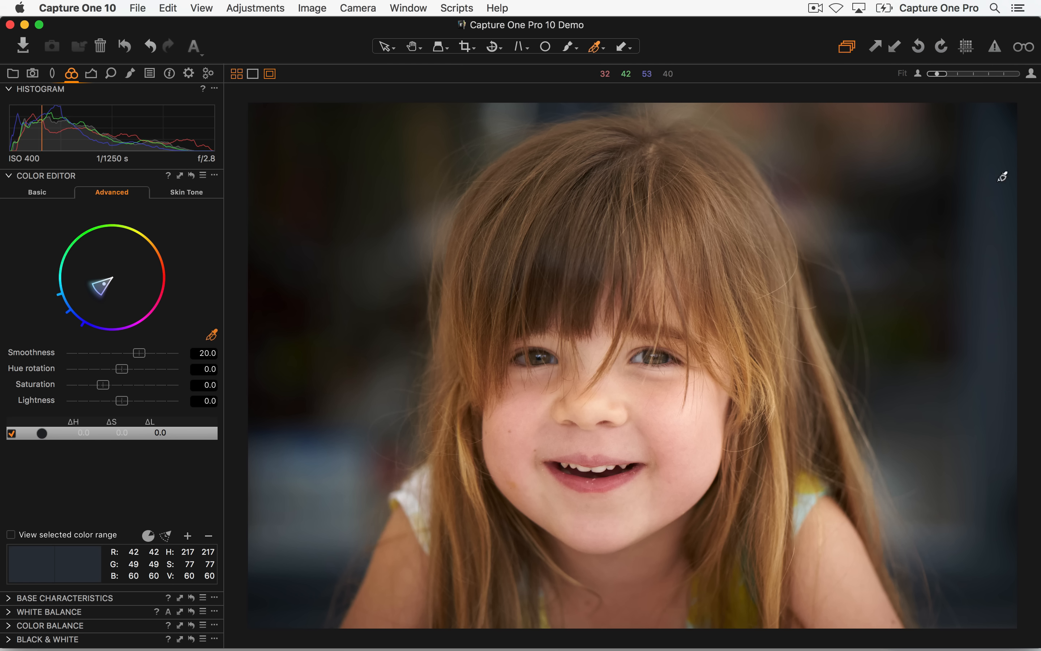
{"action": "left_click_drag", "start_coordinate": [102, 386], "coordinate": [29, 386]}
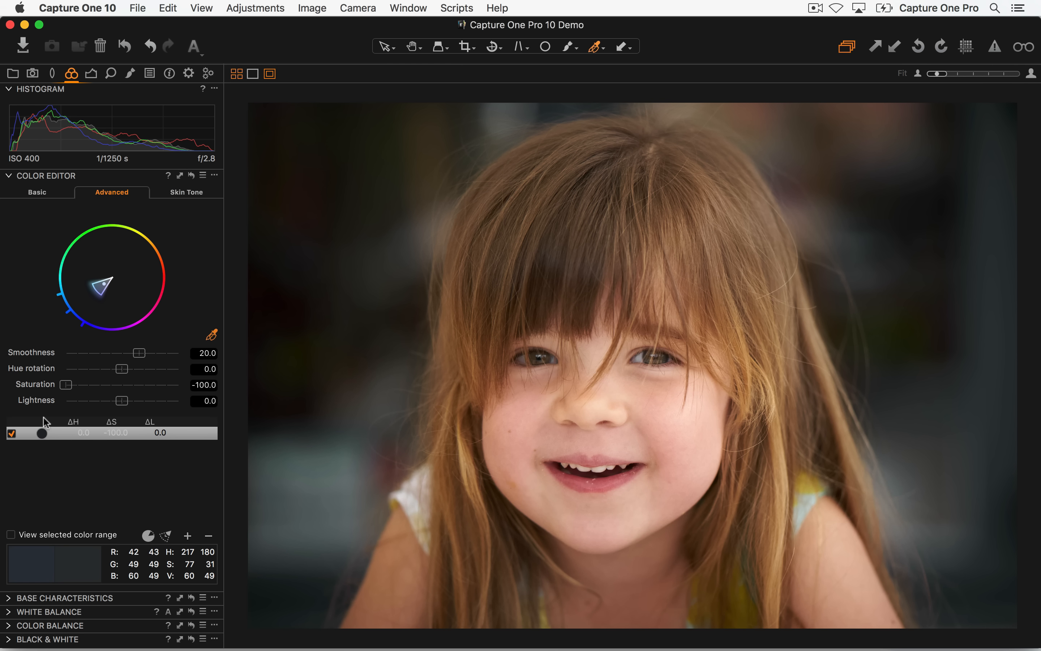
- Temporarily reset the Color Editor to compare the photo with and without the background desaturation
{"action": "left_click", "coordinate": [192, 175]}
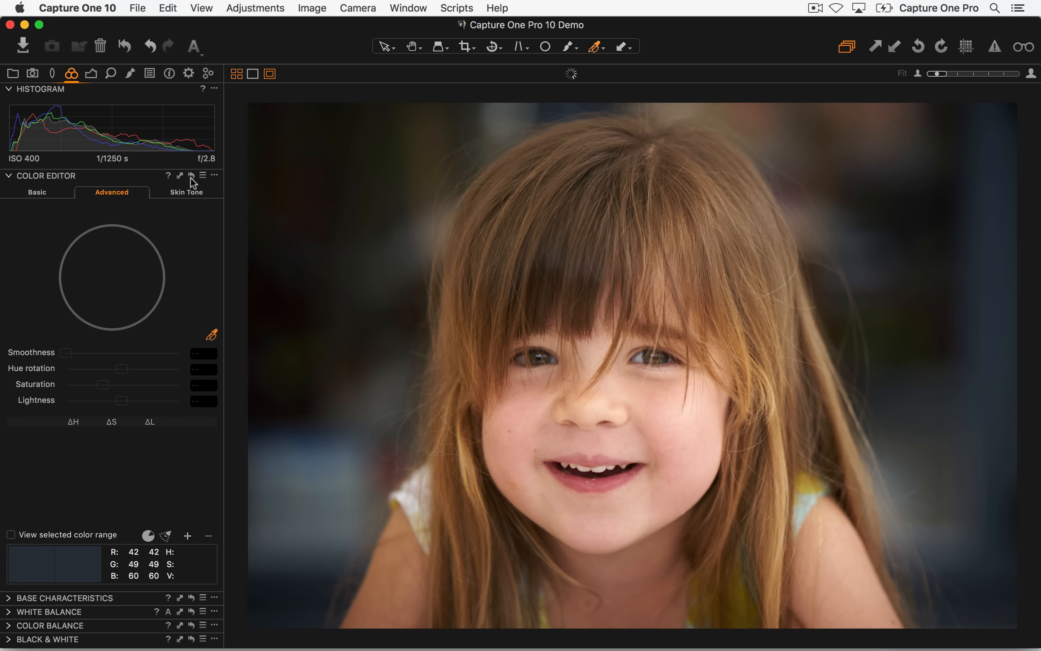
{"action": "left_click", "coordinate": [191, 177], "text": "alt"}
{"action": "key", "text": "super+z"}
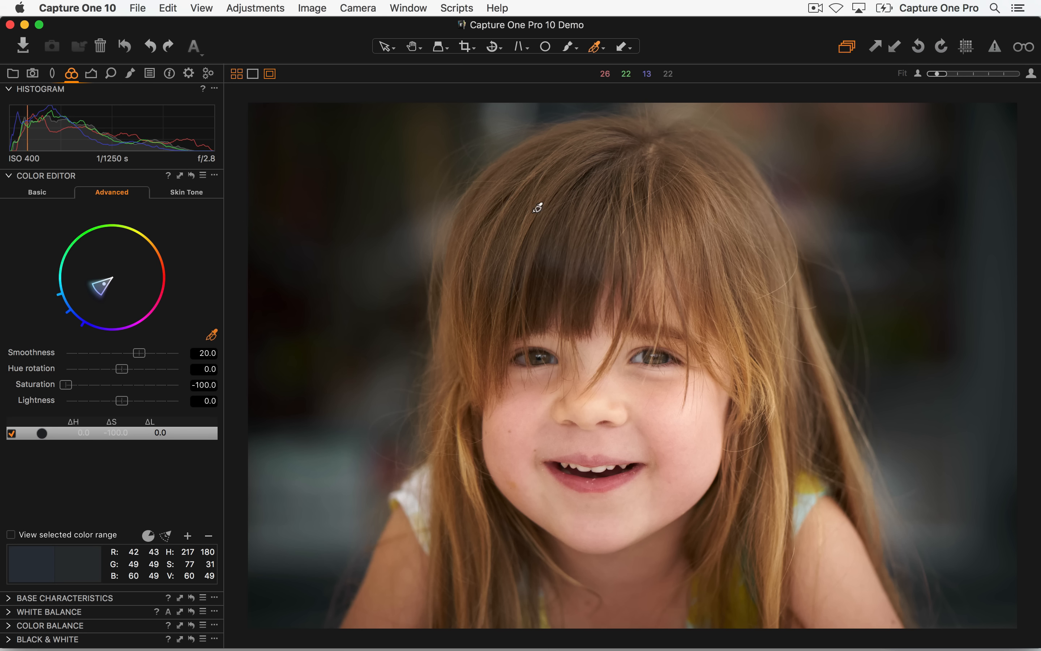
- Set up Spot Removal for the girl's mouth area with the type Spot and a radius of 26
{"action": "key", "text": "h"}
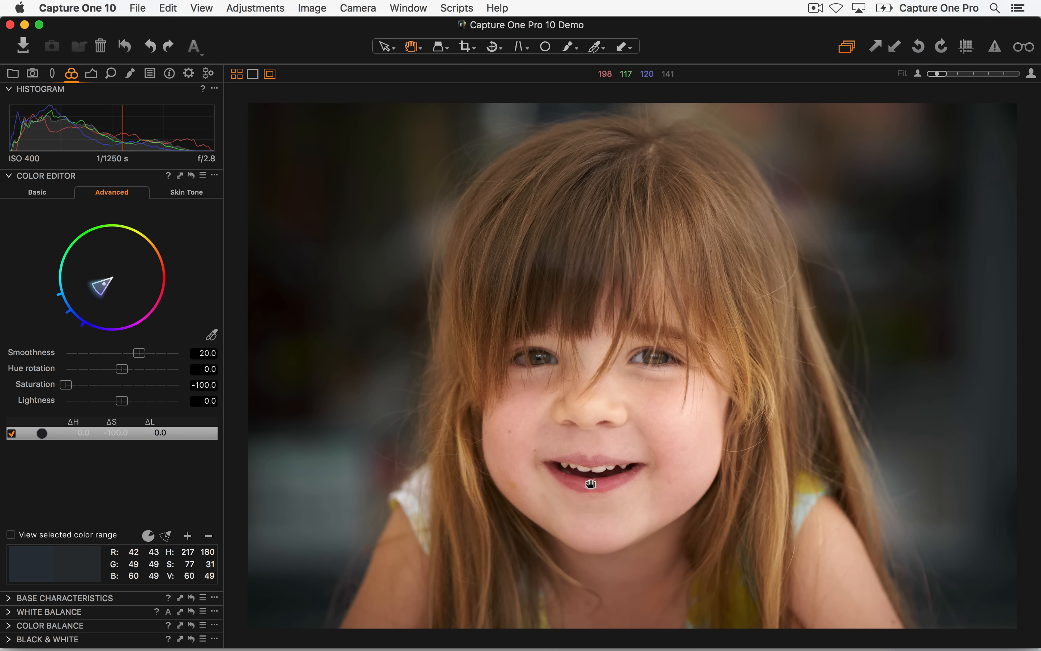
{"action": "left_click", "coordinate": [417, 47]}
{"action": "left_click", "coordinate": [421, 56]}
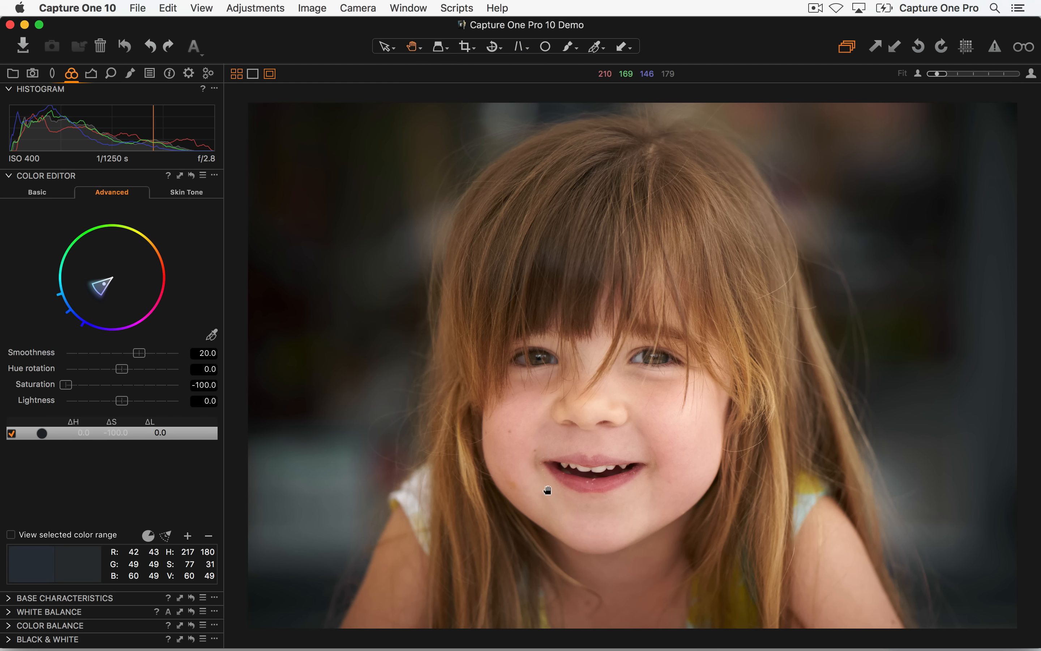
{"action": "double_click", "coordinate": [576, 490]}
{"action": "left_click_drag", "start_coordinate": [723, 387], "coordinate": [652, 398]}
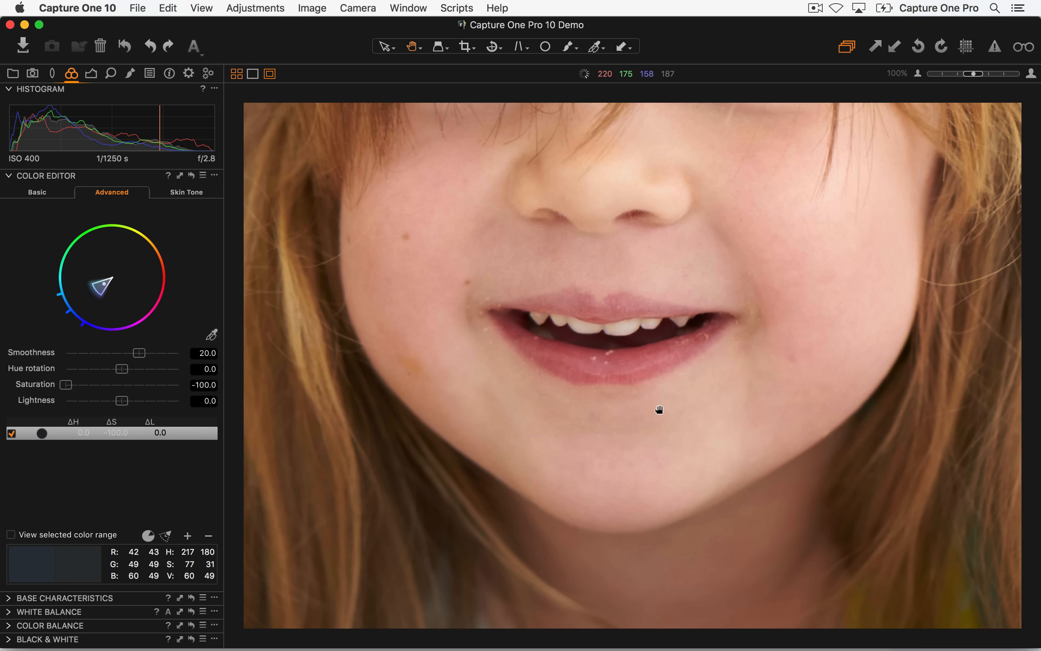
{"action": "left_click", "coordinate": [110, 75]}
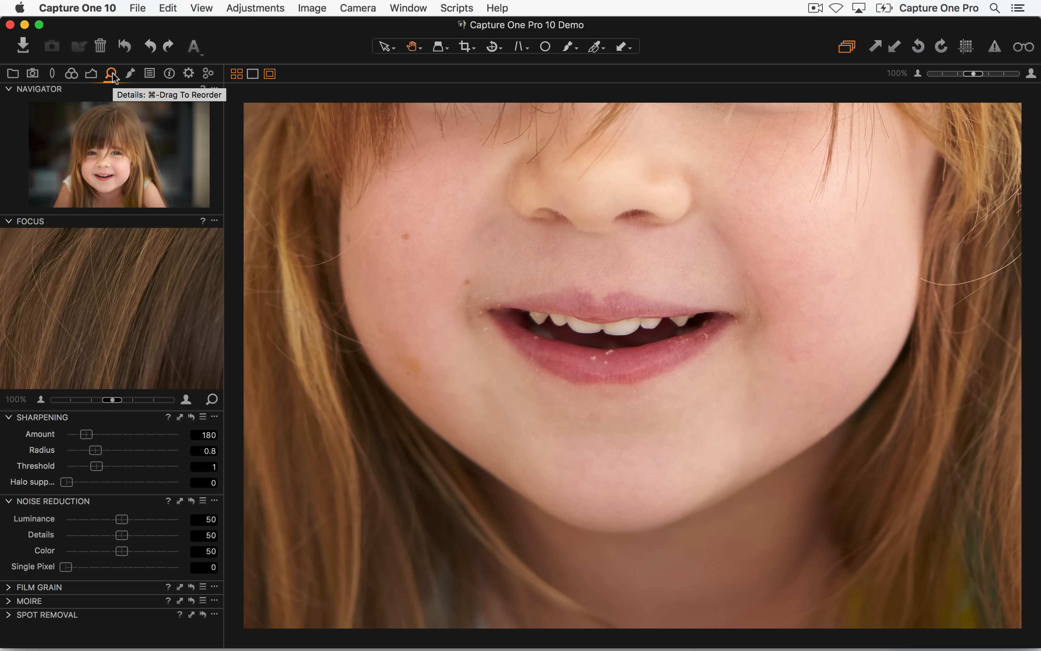
{"action": "left_click", "coordinate": [9, 615]}
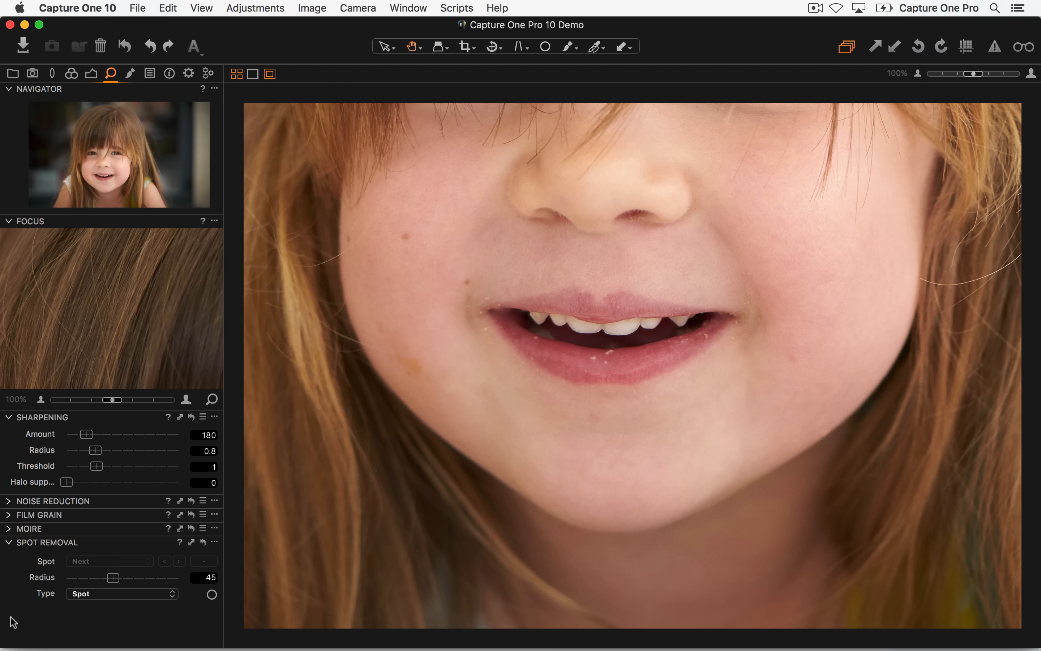
{"action": "left_click", "coordinate": [135, 595]}
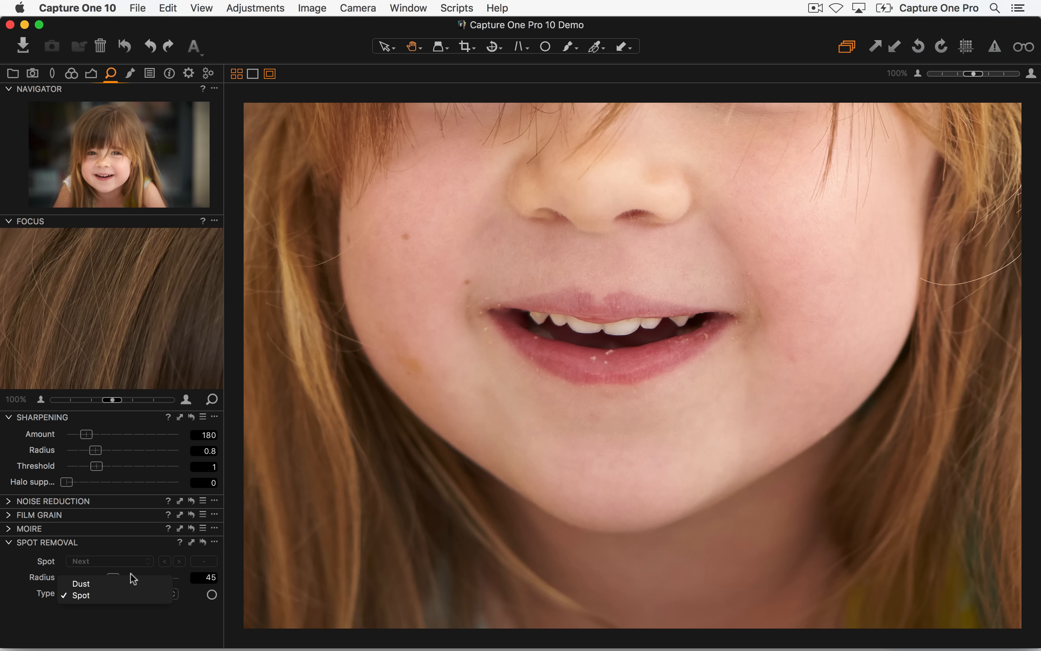
{"action": "left_click", "coordinate": [121, 597]}
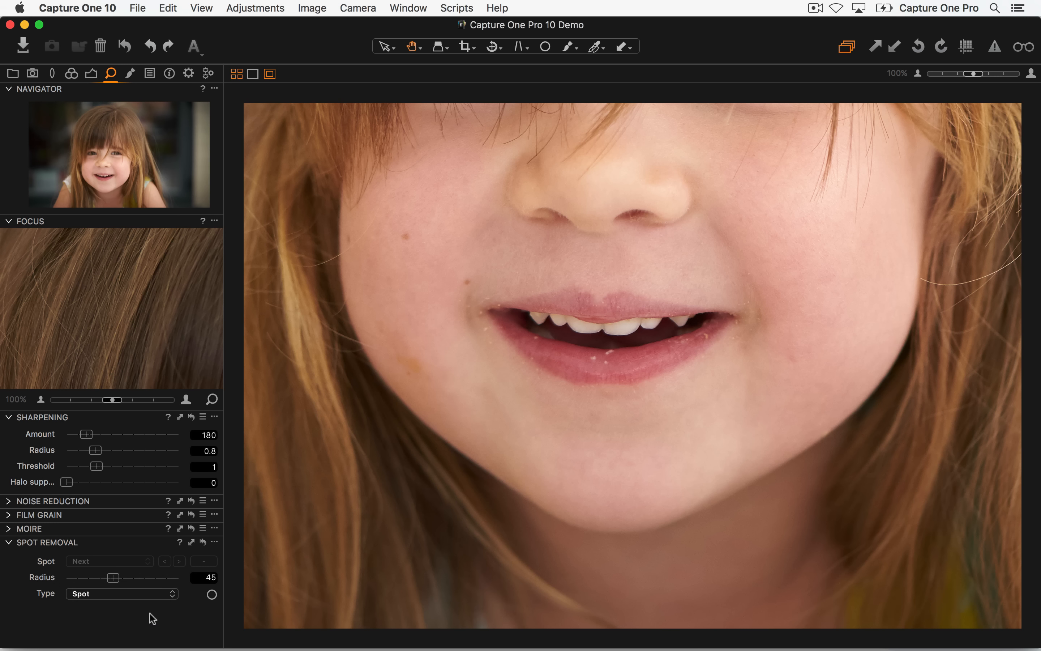
{"action": "left_click", "coordinate": [213, 596]}
{"action": "left_click_drag", "start_coordinate": [110, 576], "coordinate": [88, 577]}
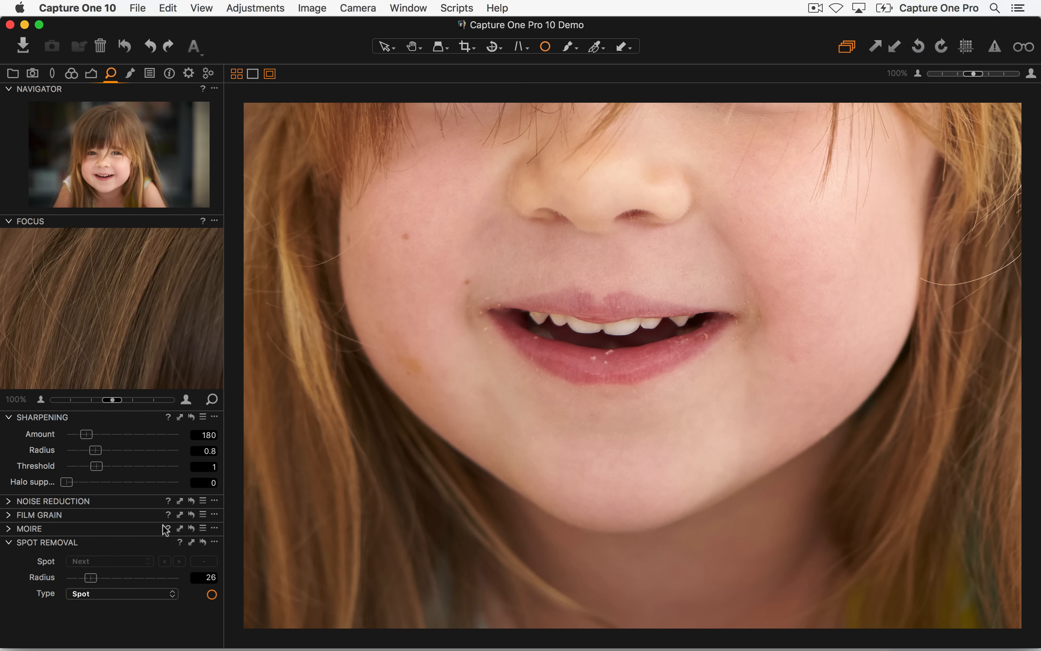
- Remove the flecks at the centre and right end of the lower lip using spots with a radius of 17
{"action": "left_click", "coordinate": [595, 357]}
{"action": "left_click_drag", "start_coordinate": [602, 364], "coordinate": [599, 362]}
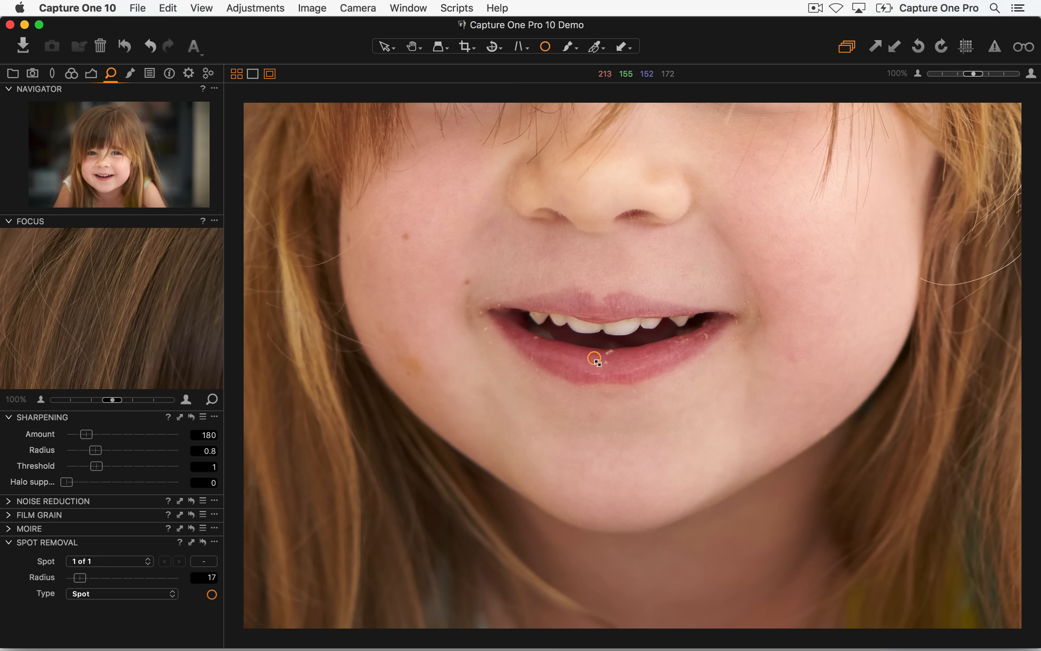
{"action": "left_click", "coordinate": [604, 363]}
{"action": "left_click", "coordinate": [704, 335]}
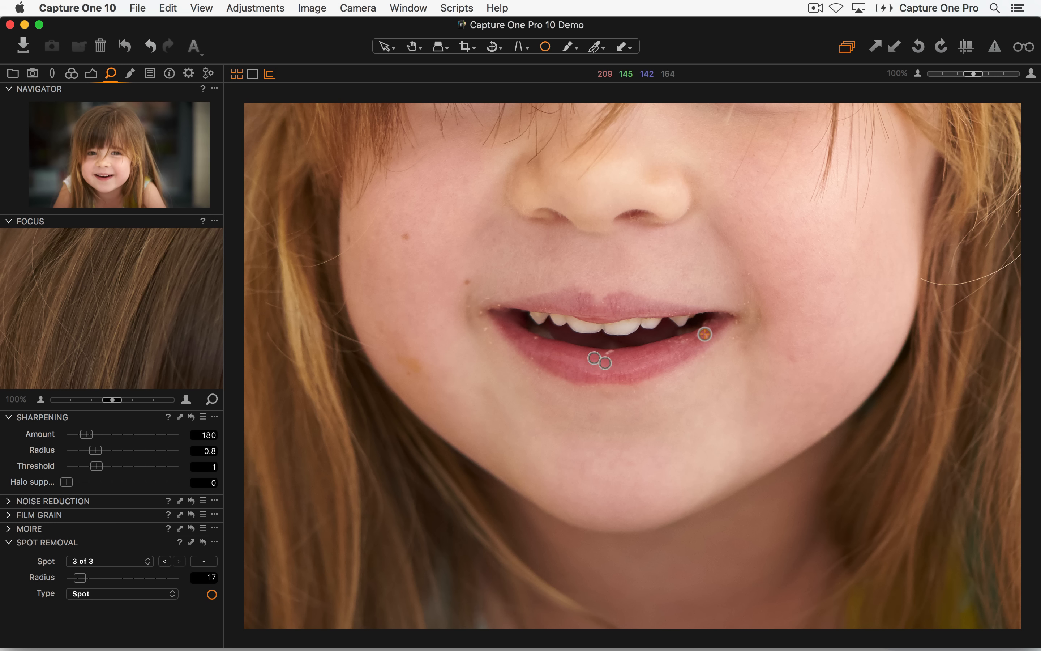
- Remove the small blemishes around the mouth's left corner and along the left part of the lower lip
{"action": "left_click", "coordinate": [486, 329]}
{"action": "left_click", "coordinate": [481, 312]}
{"action": "left_click", "coordinate": [487, 299]}
{"action": "left_click", "coordinate": [498, 305]}
{"action": "left_click", "coordinate": [535, 337]}
{"action": "left_click", "coordinate": [532, 359]}
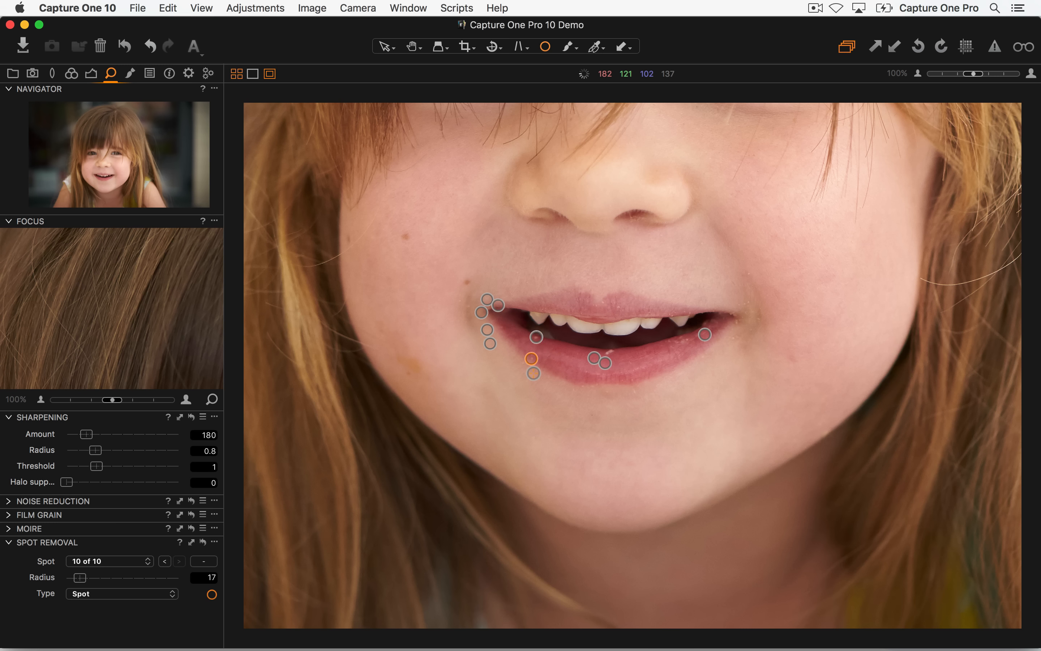
{"action": "left_click", "coordinate": [537, 371]}
- Add removal spots on the lower lip's right part and on the skin beside both corners of the mouth
{"action": "left_click", "coordinate": [687, 340]}
{"action": "left_click", "coordinate": [734, 342]}
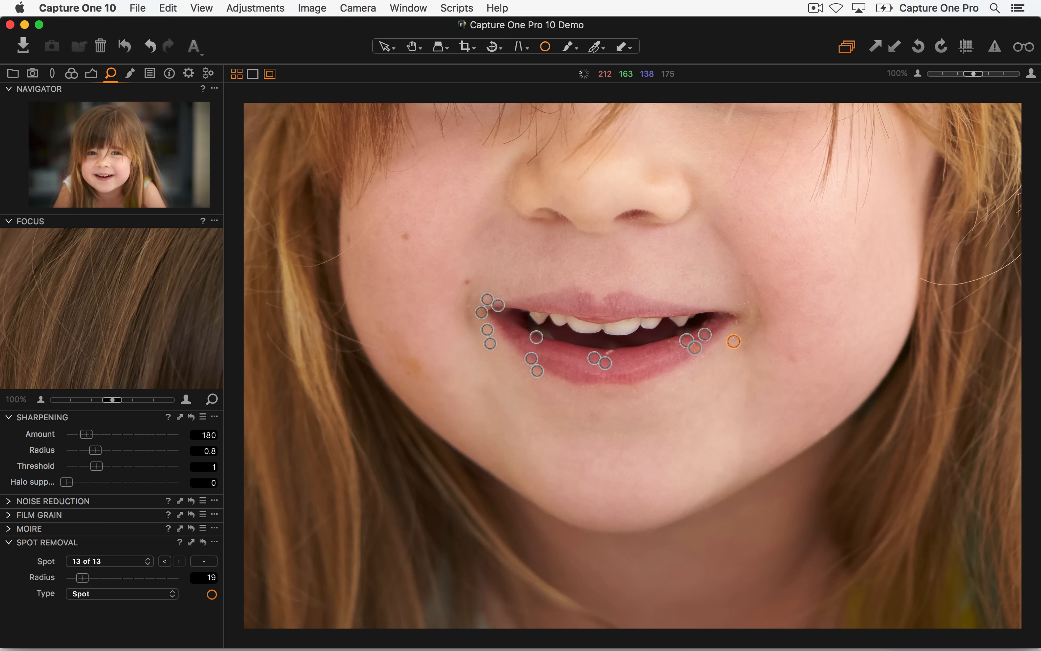
{"action": "mouse_move", "coordinate": [692, 346]}
{"action": "left_mouse_down"}
{"action": "mouse_move", "coordinate": [709, 363]}
{"action": "mouse_move", "coordinate": [692, 346]}
{"action": "left_mouse_up"}
{"action": "left_click", "coordinate": [468, 306]}
- Remove the remaining bright fleck at the centre of the lower lip using a spot with a radius of 27
{"action": "key", "text": "space"}
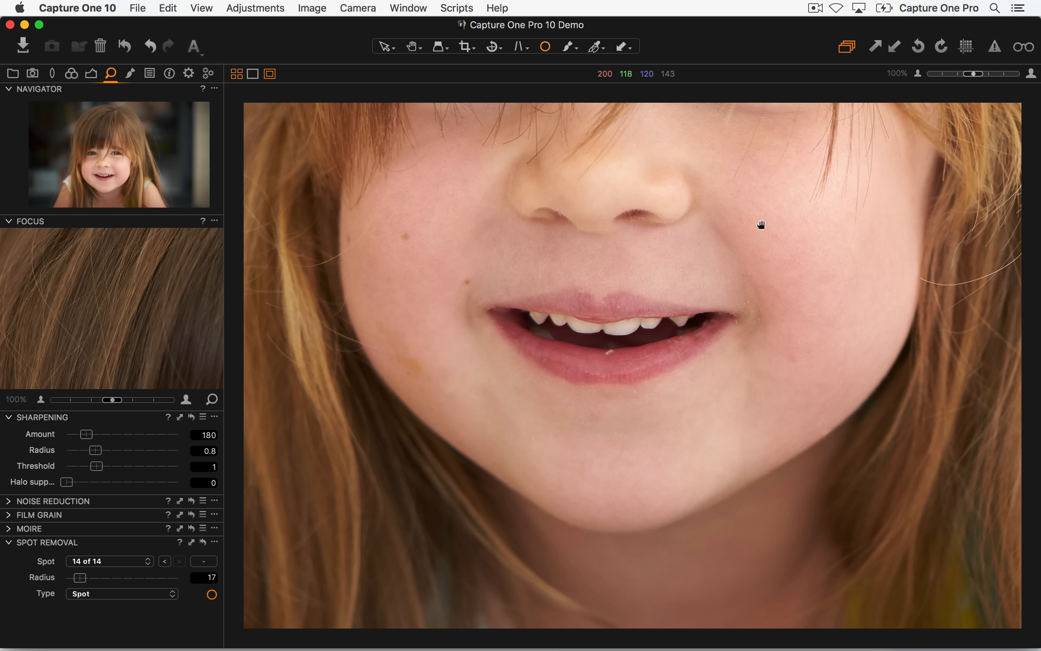
{"action": "mouse_move", "coordinate": [759, 225]}
{"action": "left_mouse_down"}
{"action": "mouse_move", "coordinate": [747, 329]}
{"action": "mouse_move", "coordinate": [681, 363]}
{"action": "mouse_move", "coordinate": [763, 295]}
{"action": "mouse_move", "coordinate": [757, 261]}
{"action": "mouse_move", "coordinate": [739, 332]}
{"action": "mouse_move", "coordinate": [762, 228]}
{"action": "left_mouse_up"}
{"action": "key", "text": "space"}
{"action": "key", "text": "space"}
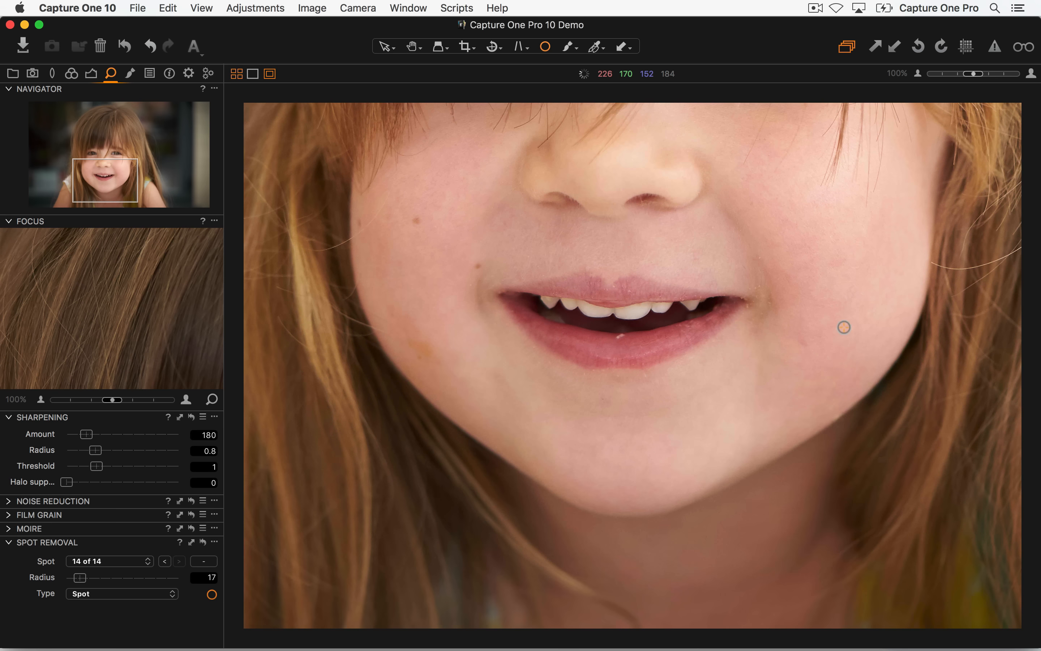
{"action": "left_click", "coordinate": [620, 336]}
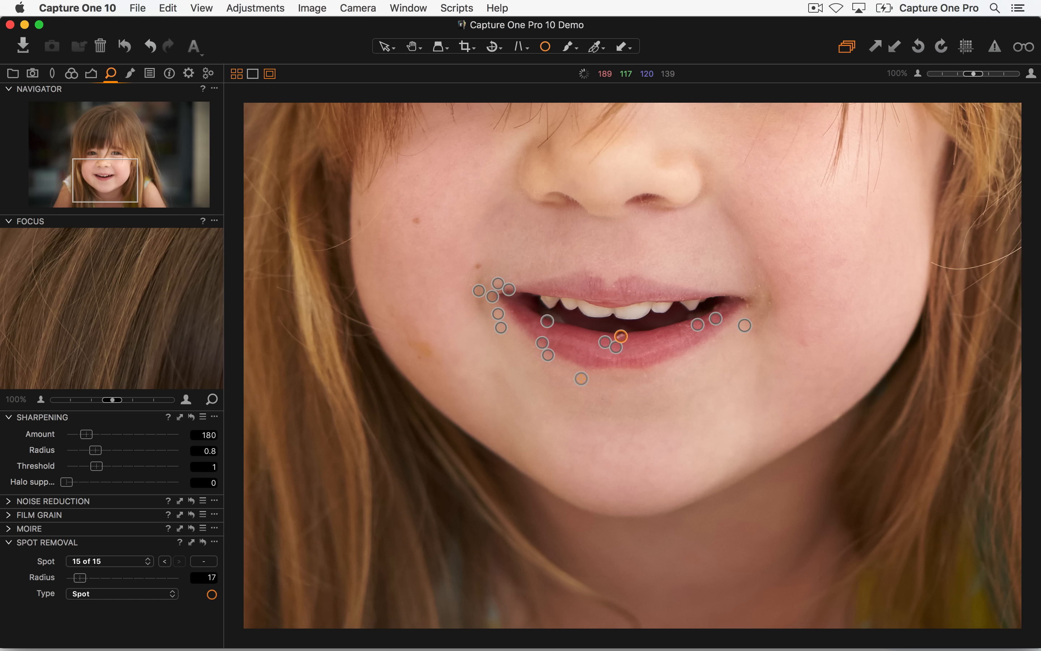
{"action": "left_click_drag", "start_coordinate": [630, 346], "coordinate": [634, 347]}
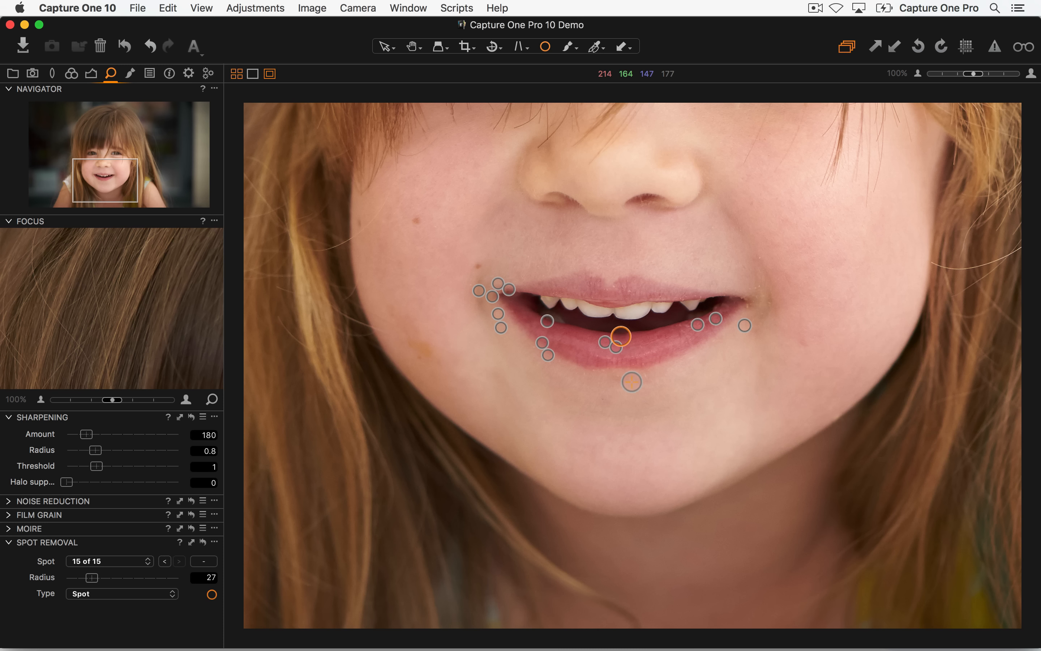
{"action": "key", "text": "v"}
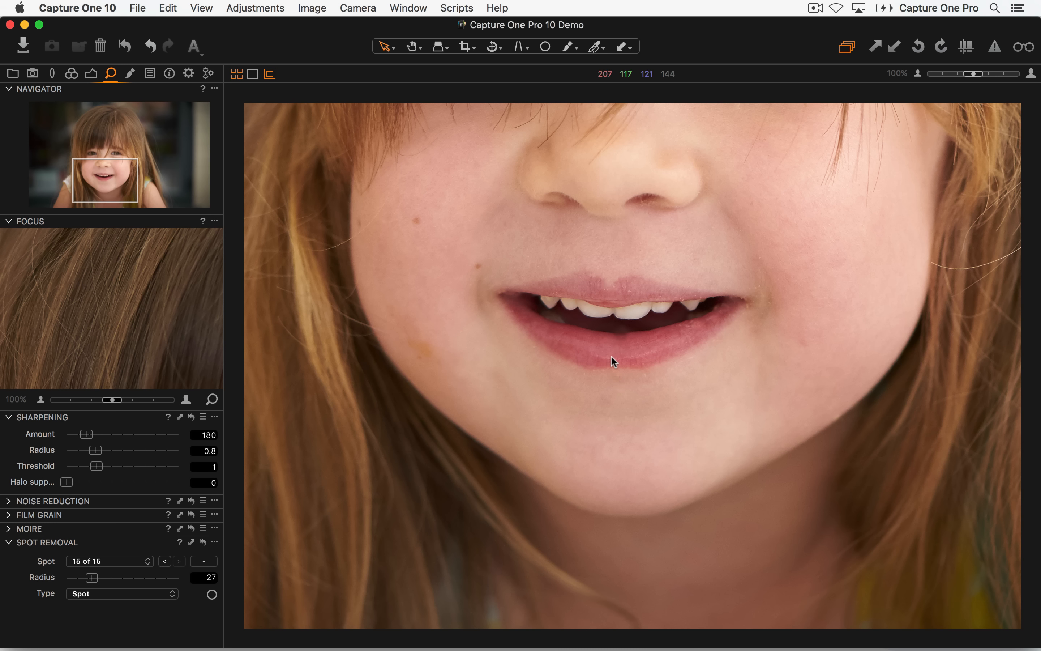
- Remove two small flecks on the centre of the upper lip using spots with a radius of 13
{"action": "left_click", "coordinate": [918, 74]}
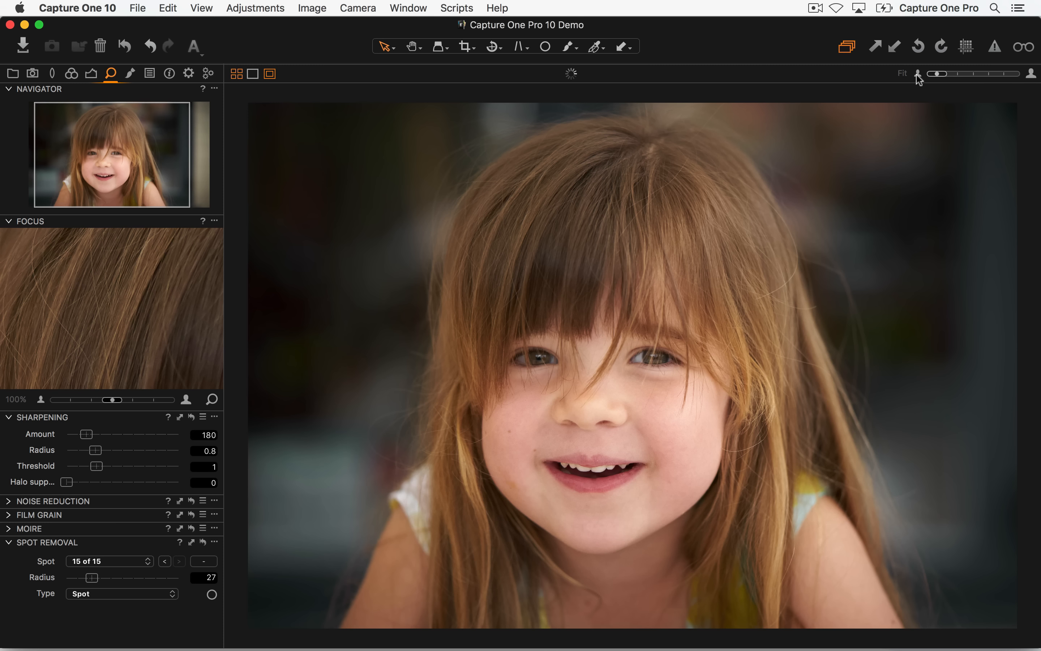
{"action": "left_click", "coordinate": [1032, 74]}
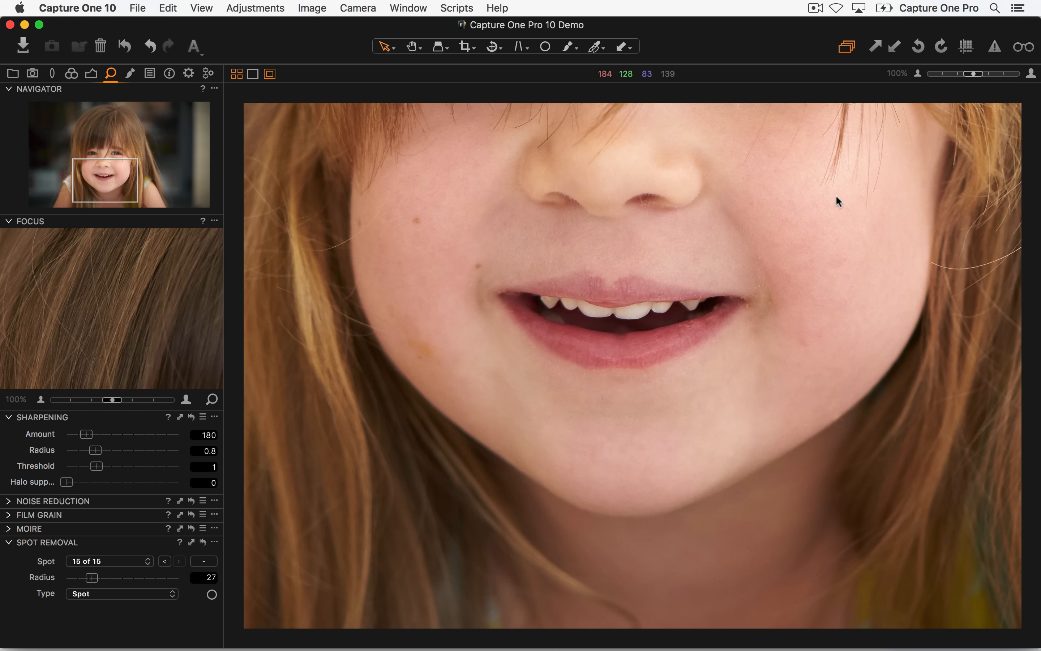
{"action": "left_click", "coordinate": [212, 596]}
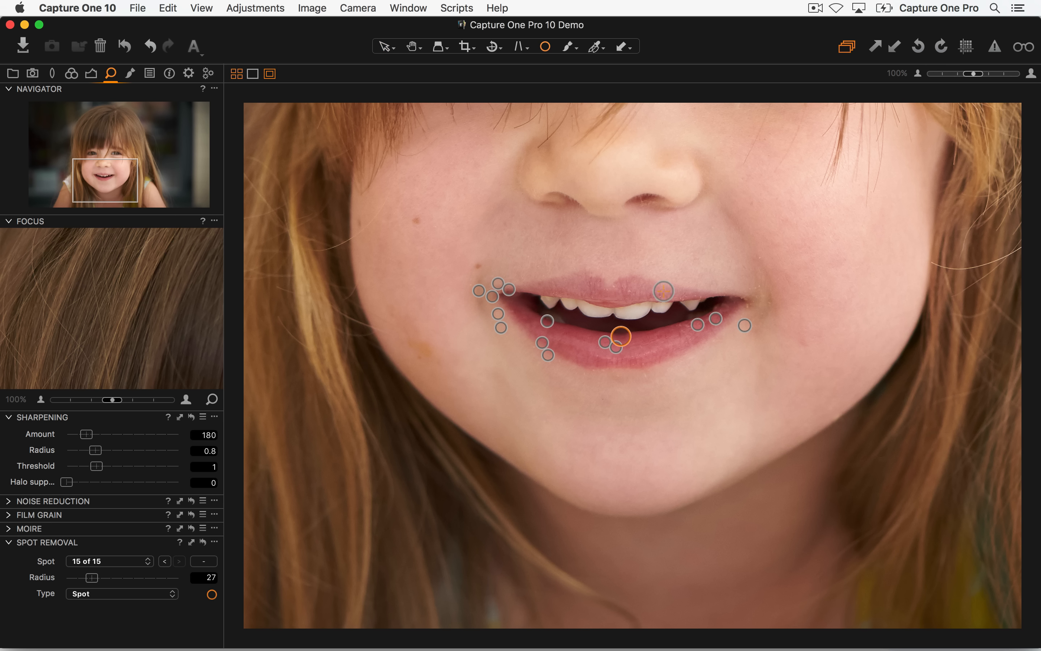
{"action": "left_click", "coordinate": [630, 291]}
{"action": "left_click_drag", "start_coordinate": [635, 295], "coordinate": [633, 292]}
{"action": "left_click", "coordinate": [615, 290]}
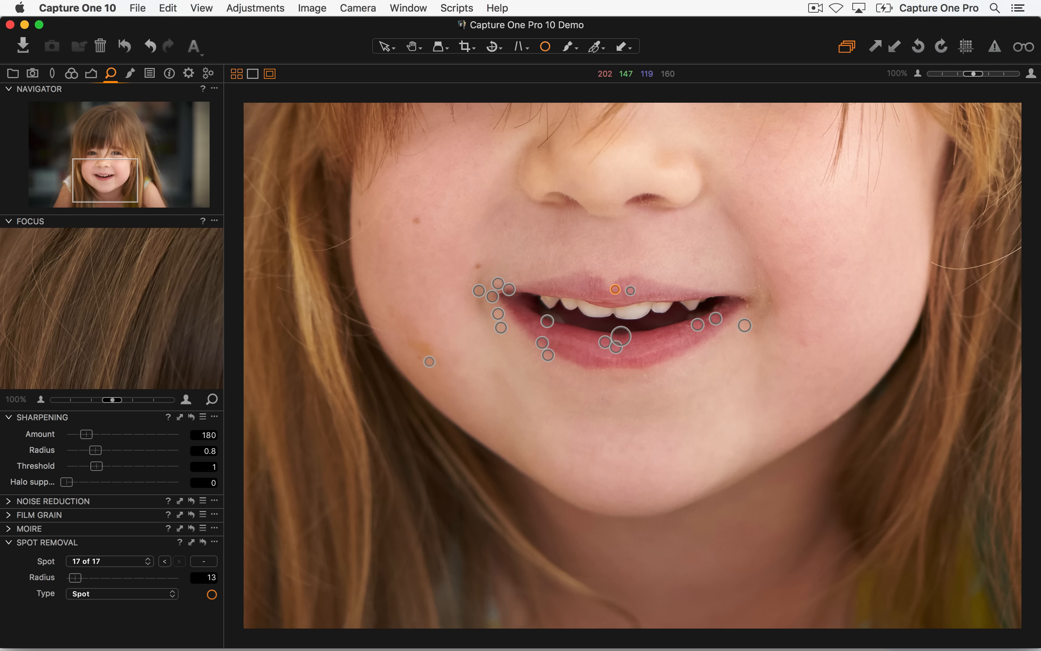
- Clean up the skin around the mouth's right corner with four removal spots of radius 13
{"action": "left_click", "coordinate": [749, 307]}
{"action": "left_click", "coordinate": [759, 287]}
{"action": "left_click", "coordinate": [752, 287]}
{"action": "left_click", "coordinate": [767, 303]}
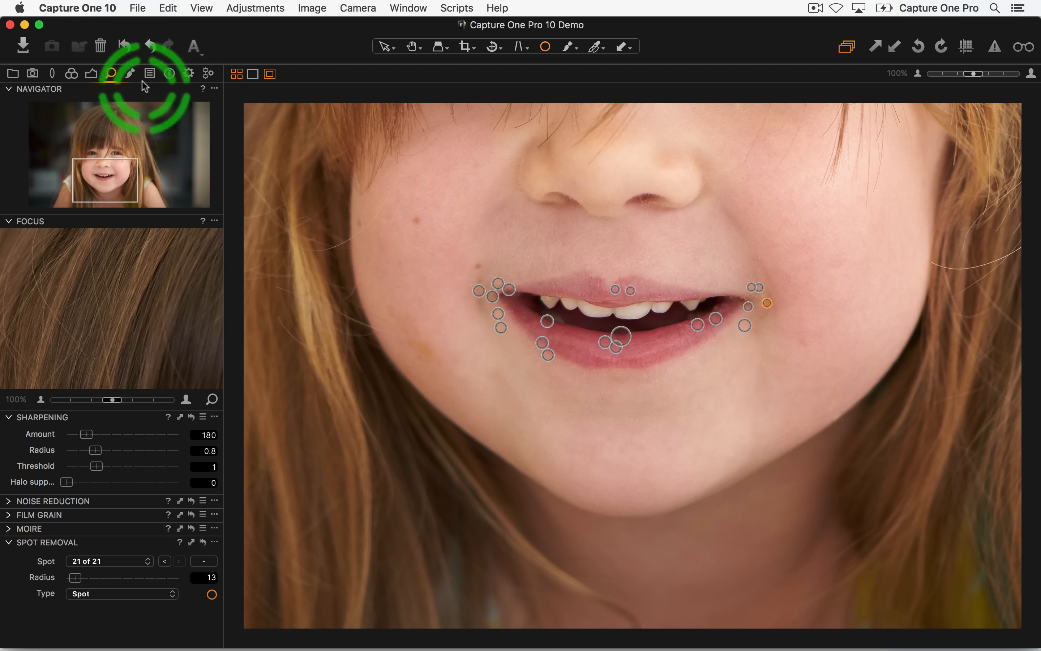
- Create a new heal layer in the local adjustments and name it Dirt
{"action": "left_click", "coordinate": [130, 74]}
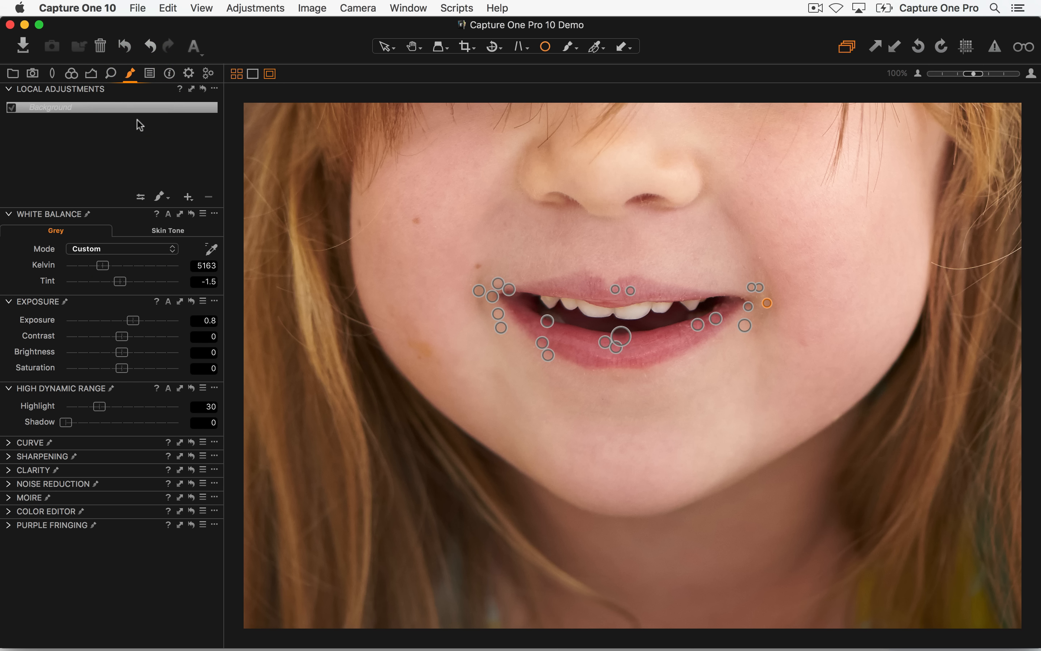
{"action": "left_click", "coordinate": [188, 198]}
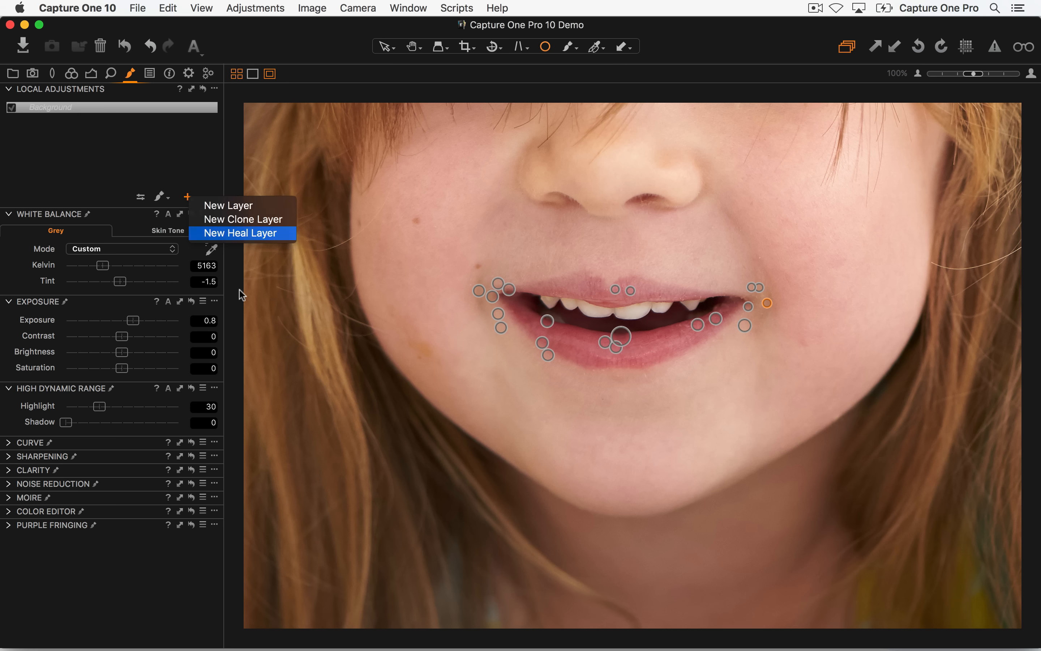
{"action": "key", "text": "Return"}
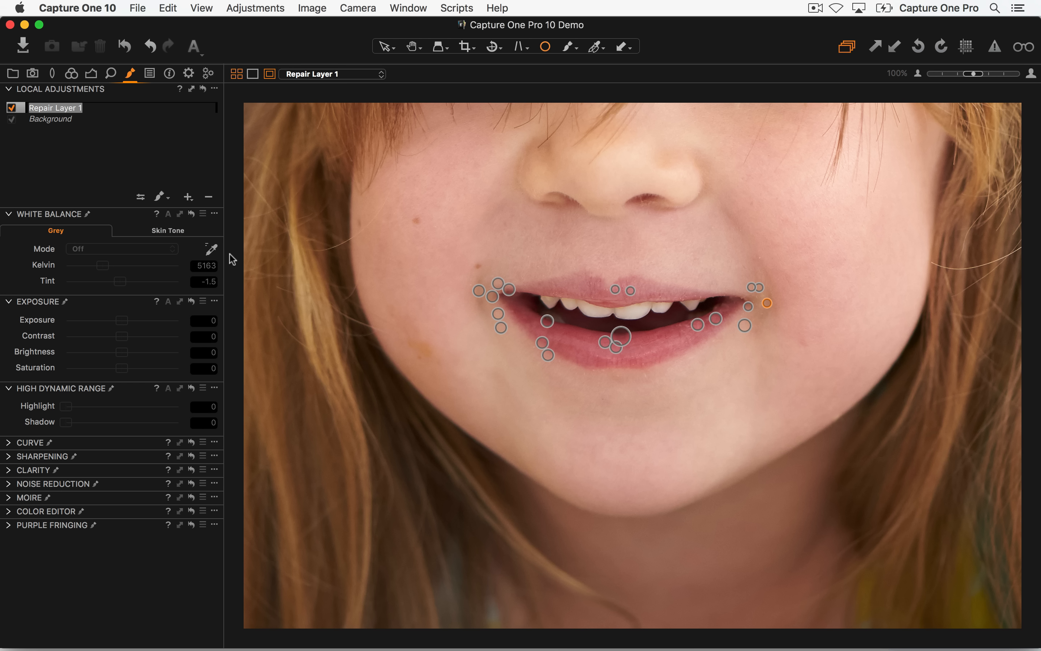
{"action": "type", "text": "Dirt"}
{"action": "key", "text": "Return"}
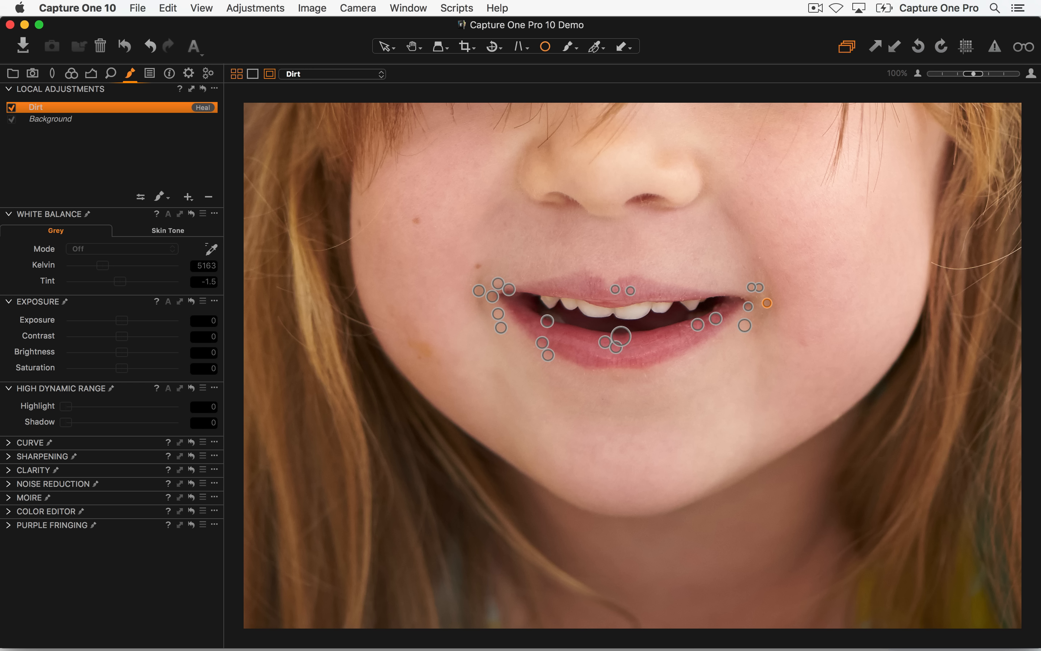
- Paint over the discoloured patch low on the girl's cheek with a smaller brush, sampling clean skin just above it, and hide the mask
{"action": "left_click", "coordinate": [160, 197]}
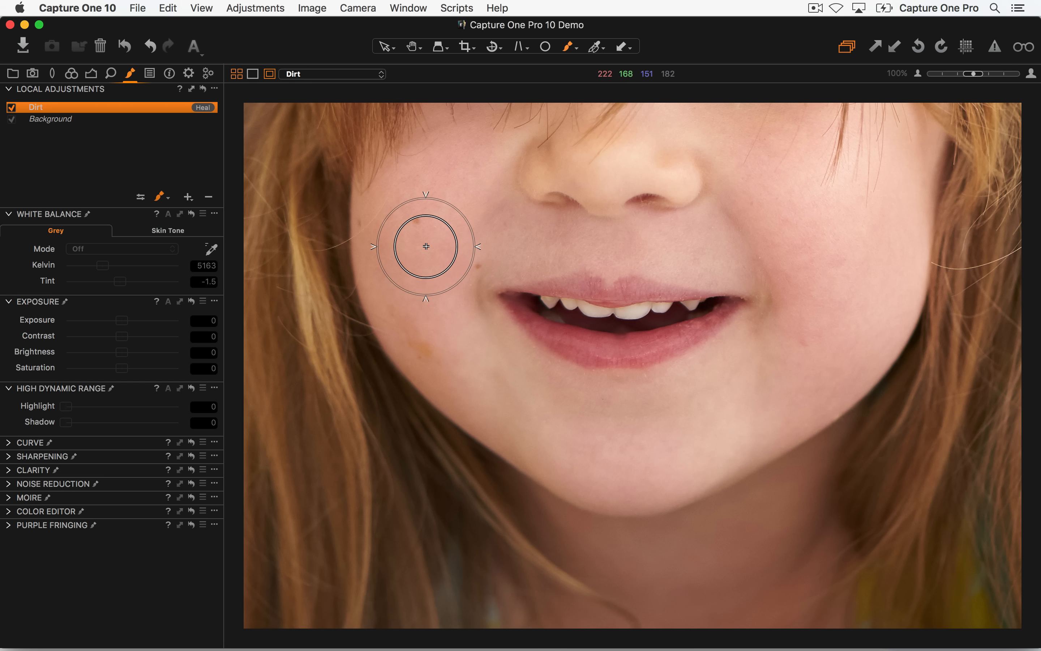
{"action": "right_click", "coordinate": [420, 243]}
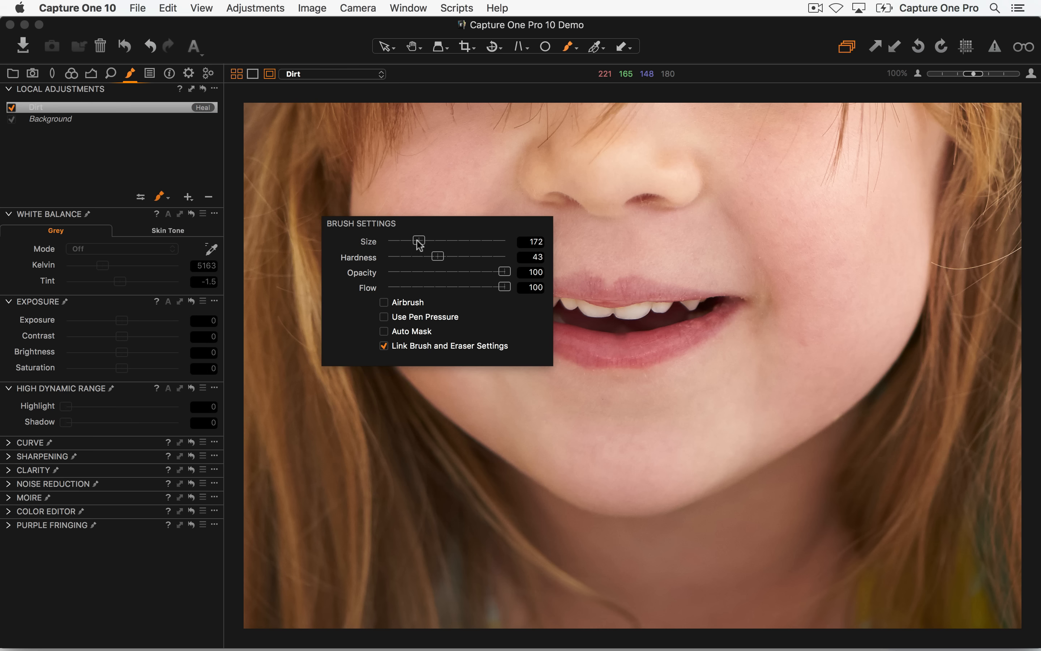
{"action": "left_click_drag", "start_coordinate": [419, 241], "coordinate": [408, 240]}
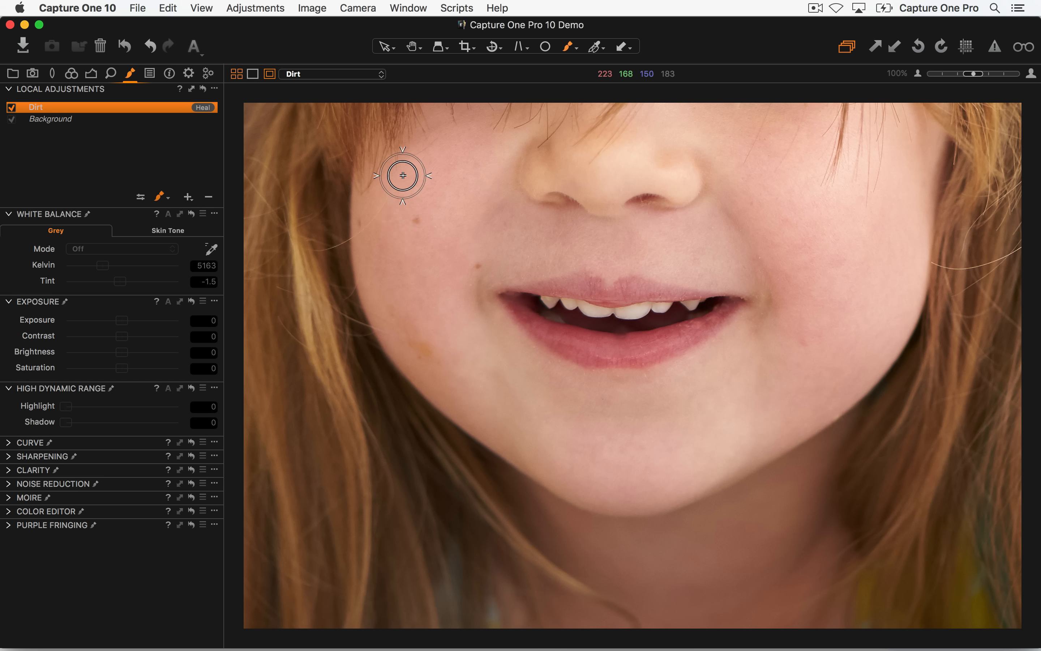
{"action": "left_click", "coordinate": [399, 255], "text": "alt"}
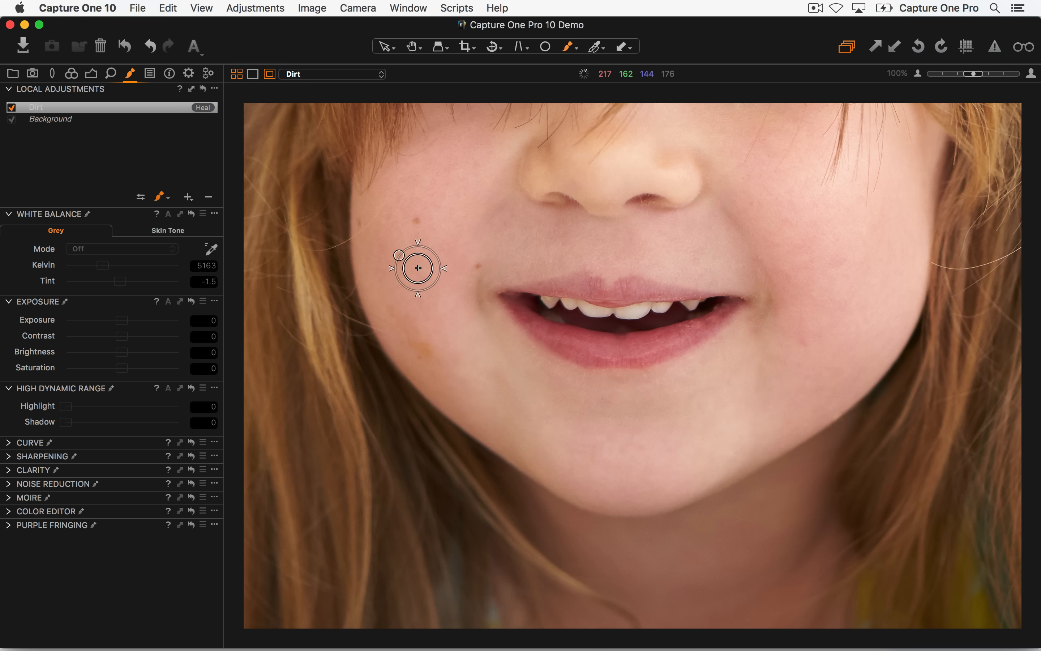
{"action": "left_click_drag", "start_coordinate": [396, 315], "coordinate": [444, 357]}
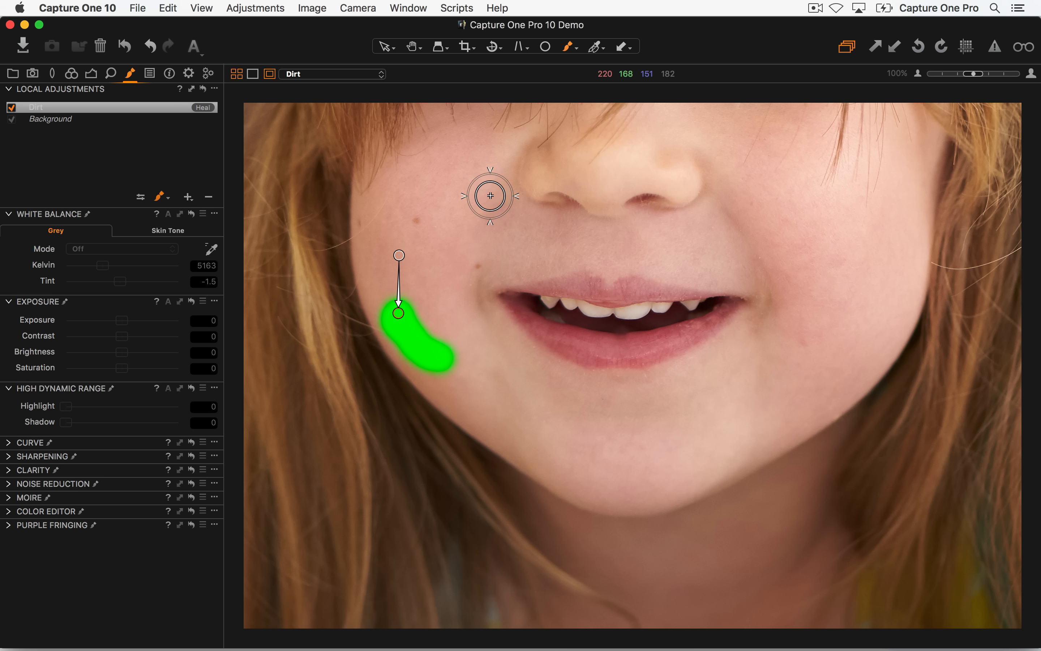
{"action": "key", "text": "v"}
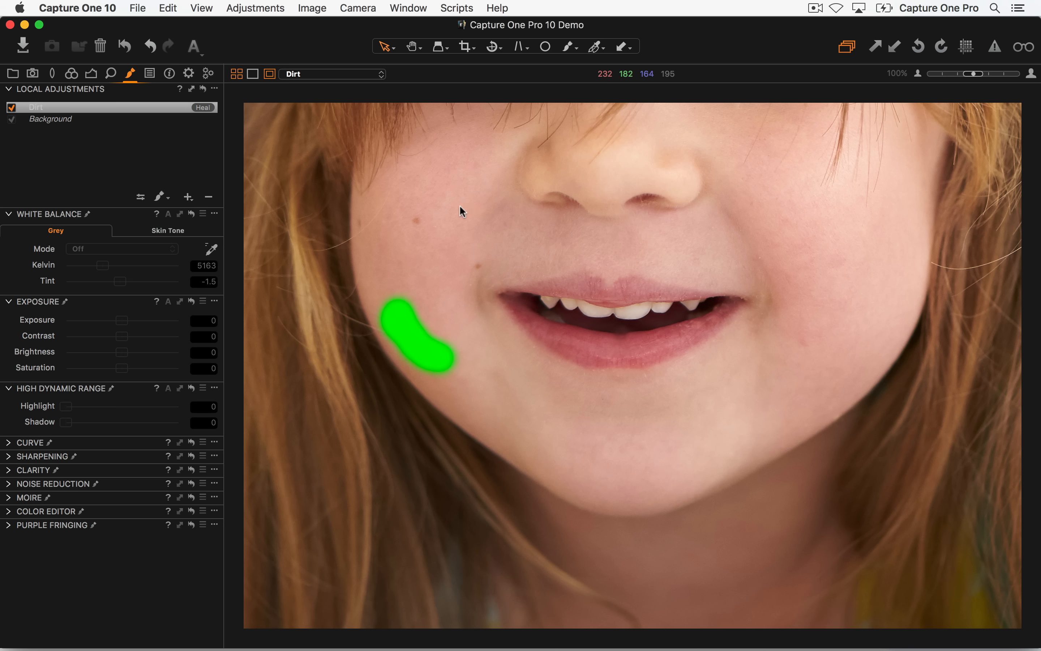
{"action": "key", "text": "m"}
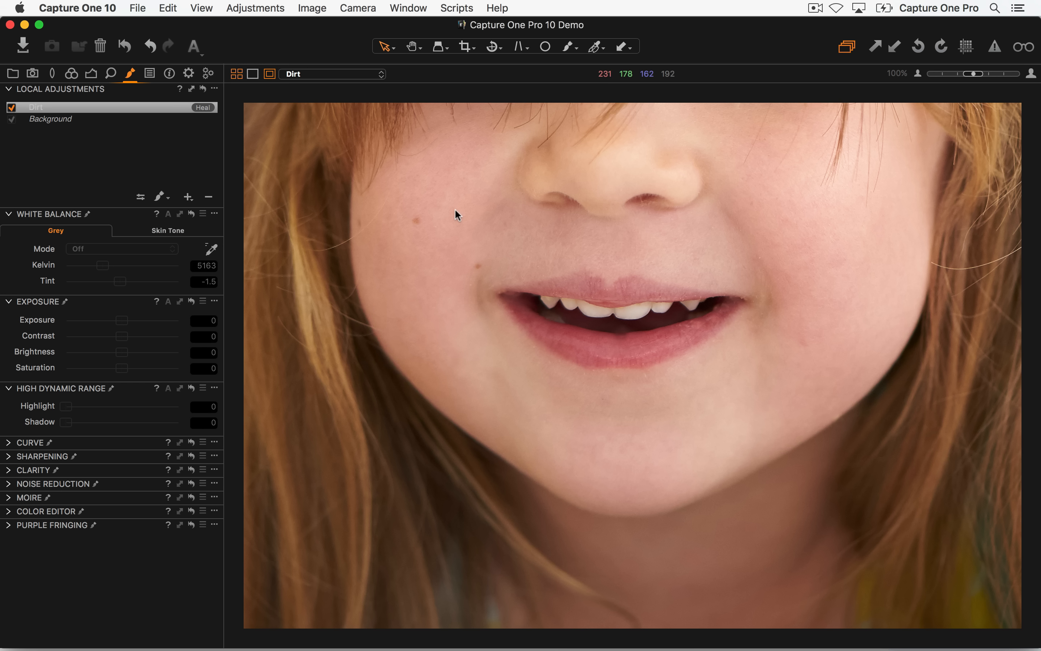
- Compare the cheek with and without the Dirt heal layer
{"action": "left_click", "coordinate": [11, 108]}
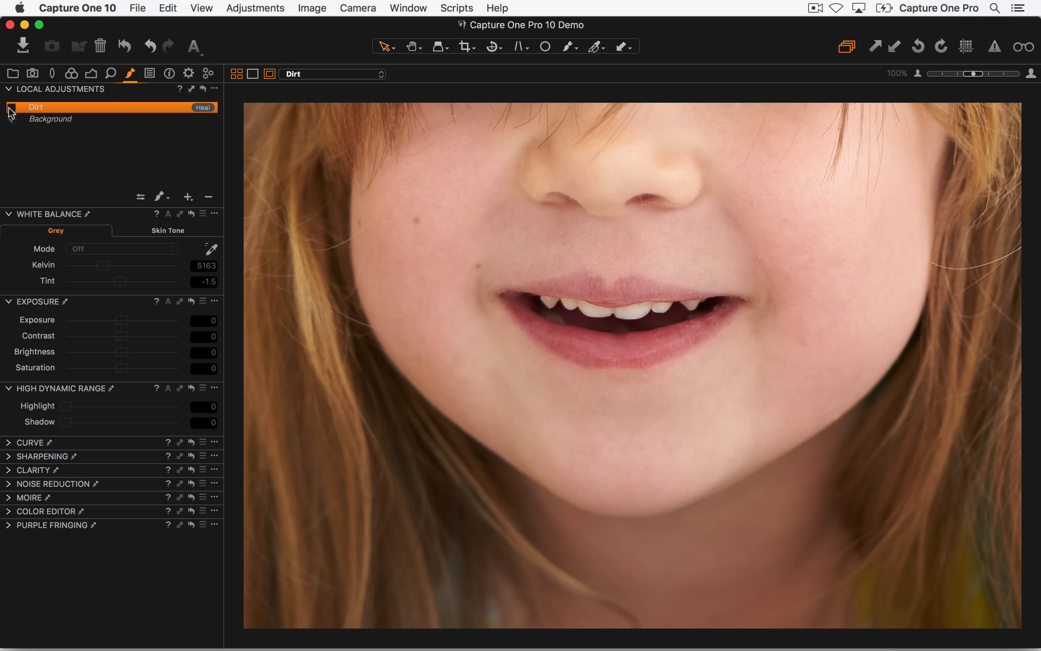
{"action": "left_click", "coordinate": [12, 108]}
{"action": "left_click", "coordinate": [12, 108]}
{"action": "left_click", "coordinate": [11, 108]}
{"action": "left_click", "coordinate": [11, 108]}
- Reset the spot removal to compare the area around the mouth, and undo the reset
{"action": "left_click", "coordinate": [110, 73]}
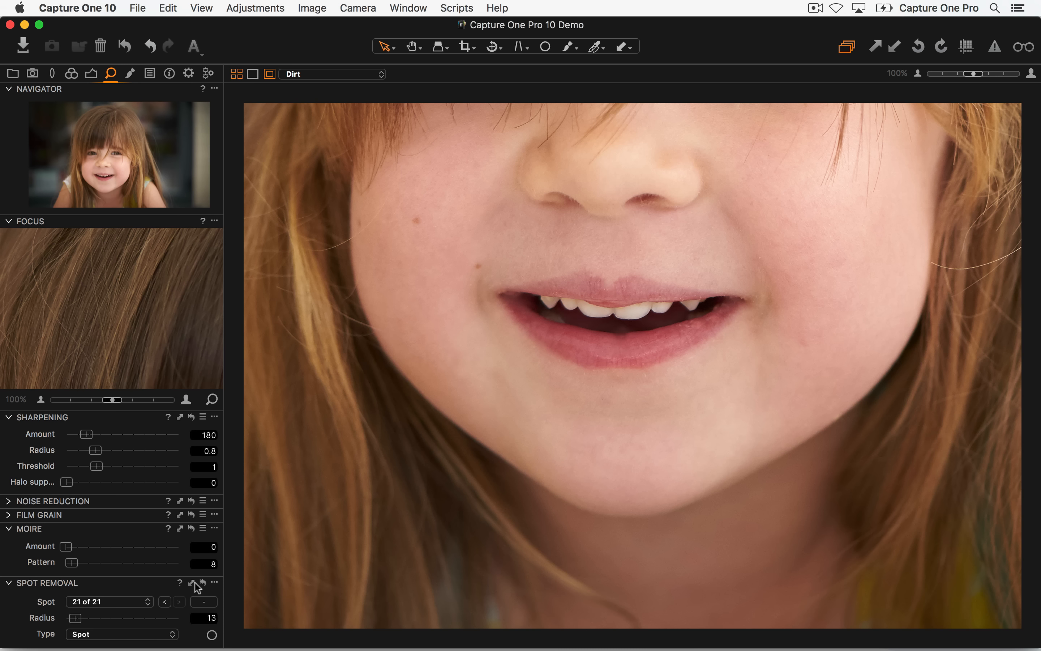
{"action": "left_click", "coordinate": [204, 583]}
{"action": "key", "text": "super+z"}
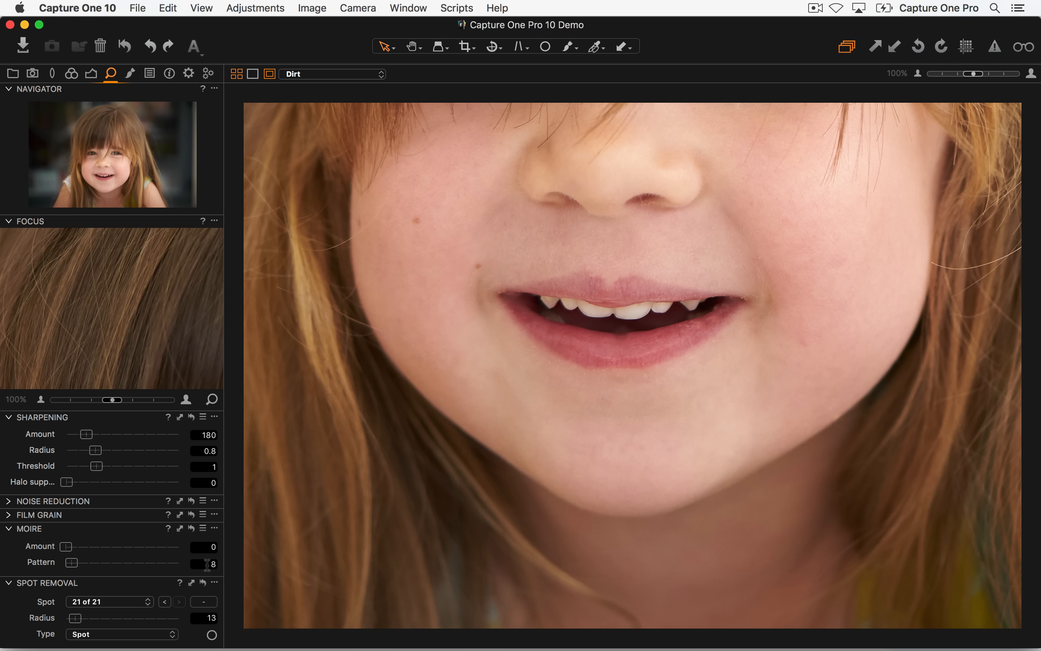
- Add two more removal spots with a radius of 13 on the skin around the mouth's right corner
{"action": "left_click", "coordinate": [212, 634]}
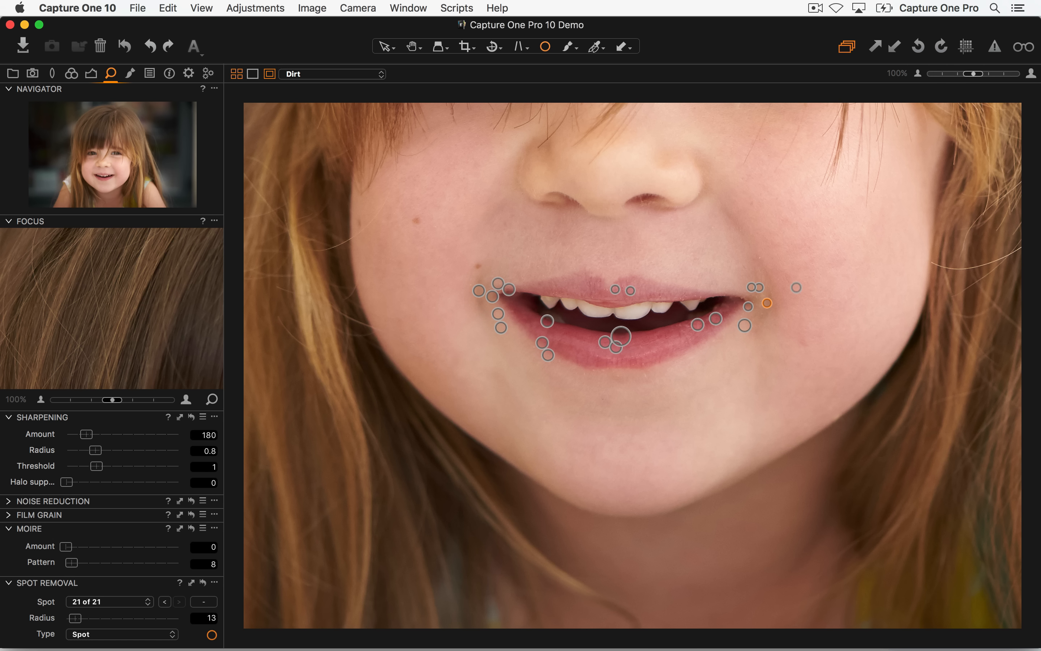
{"action": "left_click", "coordinate": [763, 259]}
{"action": "left_click", "coordinate": [756, 299]}
{"action": "key", "text": "v"}
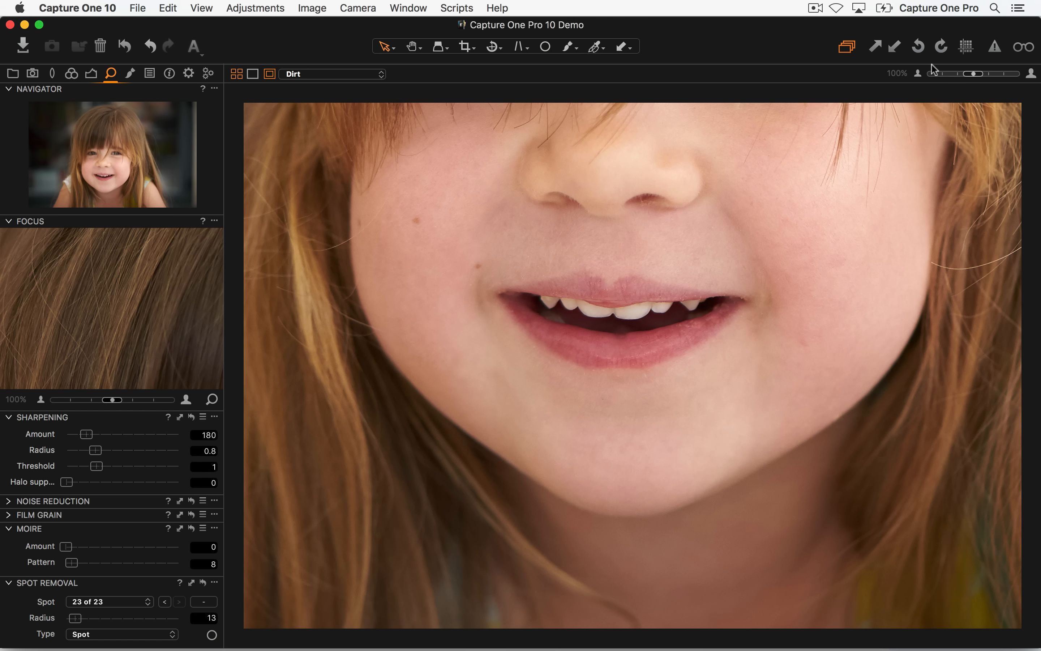
- Review the whole portrait and examine the background color range selected in the advanced Color Editor
{"action": "left_click", "coordinate": [918, 74]}
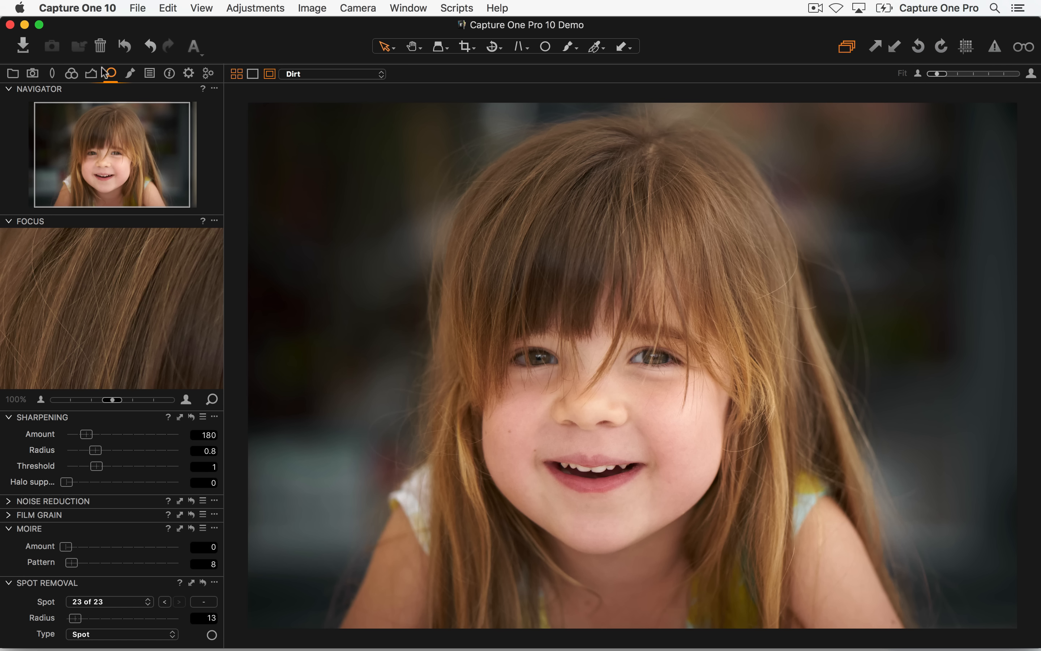
{"action": "left_click", "coordinate": [72, 74]}
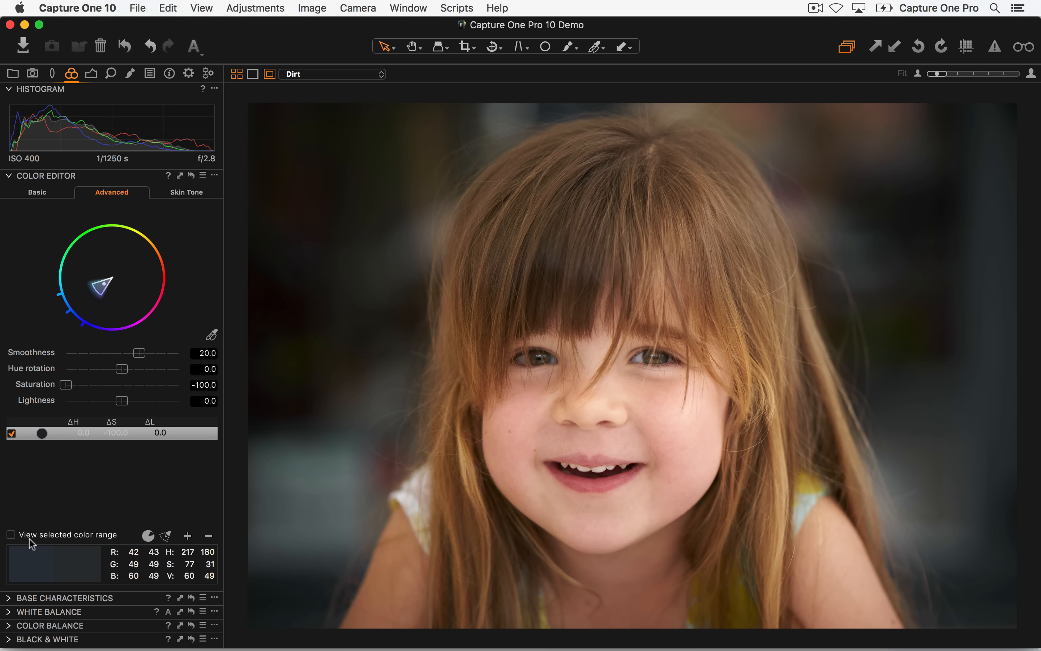
{"action": "left_click", "coordinate": [11, 537]}
{"action": "mouse_move", "coordinate": [108, 289]}
{"action": "left_mouse_down"}
{"action": "mouse_move", "coordinate": [137, 287]}
{"action": "mouse_move", "coordinate": [123, 258]}
{"action": "mouse_move", "coordinate": [134, 225]}
{"action": "mouse_move", "coordinate": [142, 235]}
{"action": "mouse_move", "coordinate": [120, 265]}
{"action": "mouse_move", "coordinate": [122, 287]}
{"action": "mouse_move", "coordinate": [114, 306]}
{"action": "mouse_move", "coordinate": [101, 307]}
{"action": "left_mouse_up"}
- Inspect the mouth at 100% and reset all removal spots twice for a before-and-after comparison, undoing each reset
{"action": "left_click", "coordinate": [113, 74]}
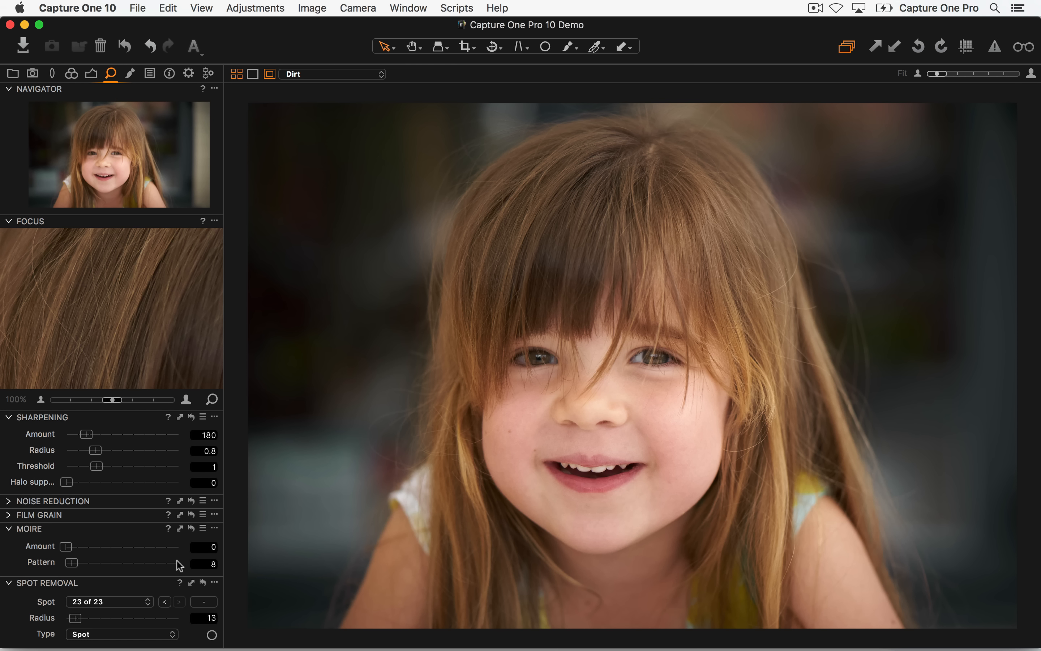
{"action": "key", "text": "h"}
{"action": "left_click", "coordinate": [628, 472]}
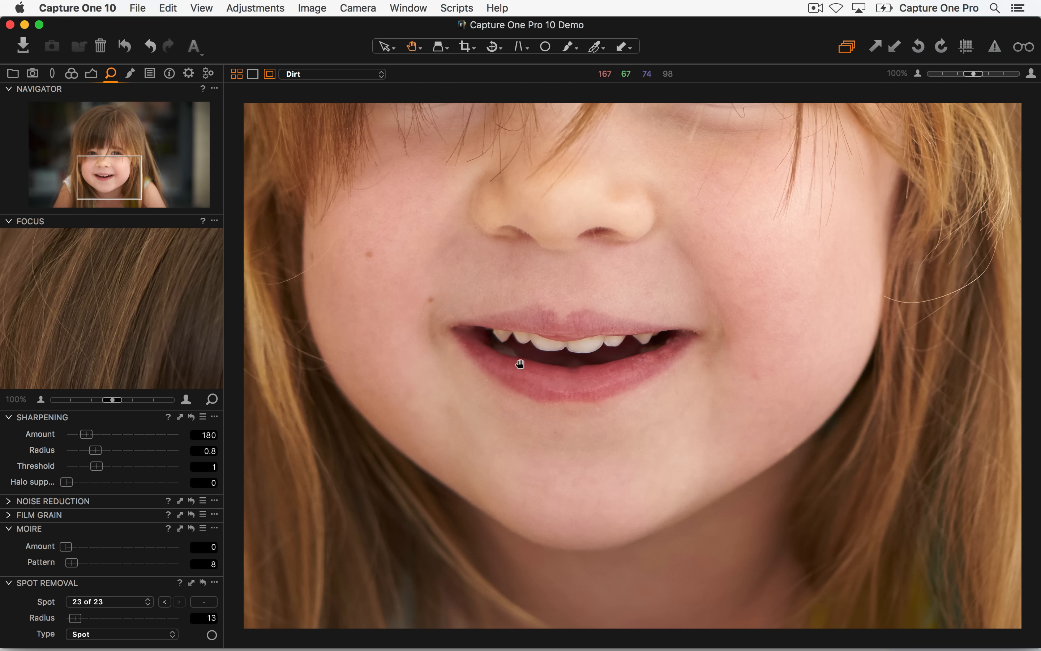
{"action": "left_click", "coordinate": [203, 585]}
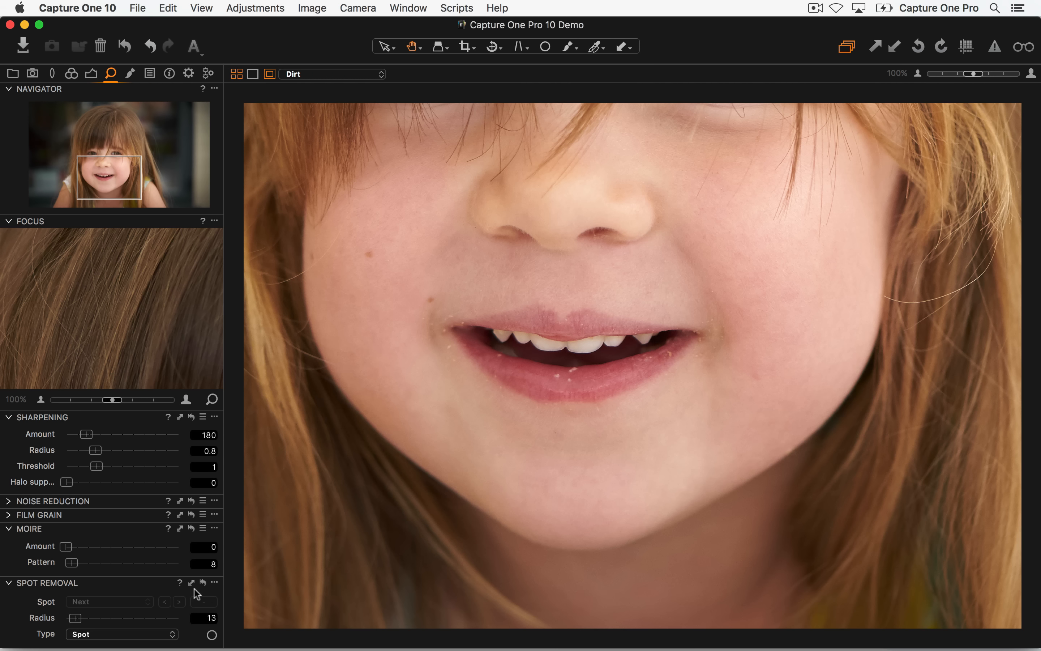
{"action": "left_click", "coordinate": [172, 6]}
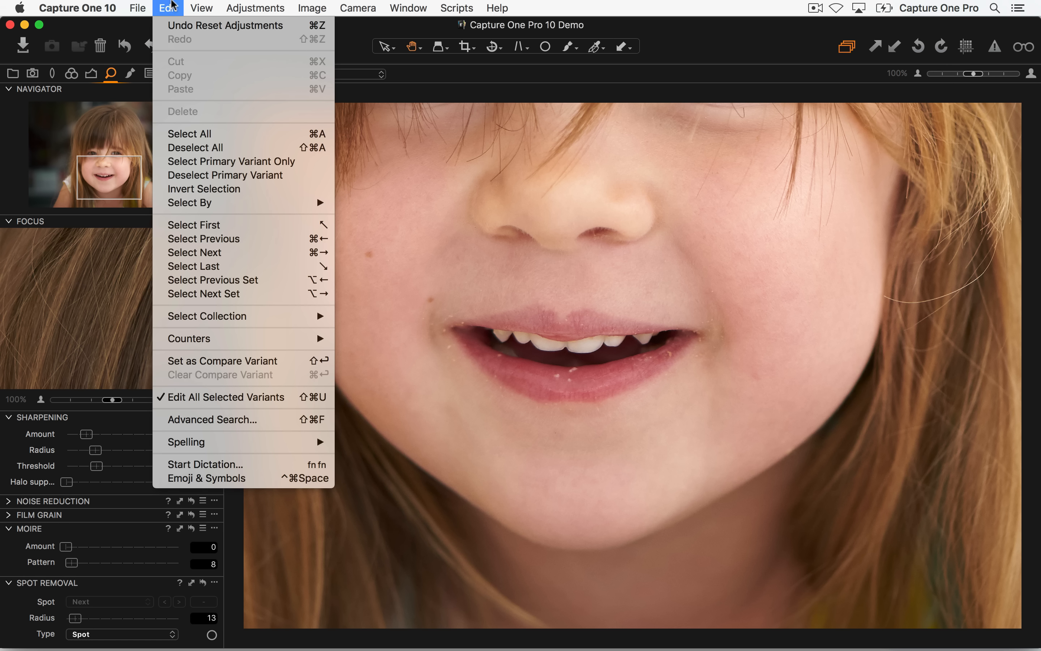
{"action": "left_click", "coordinate": [175, 26]}
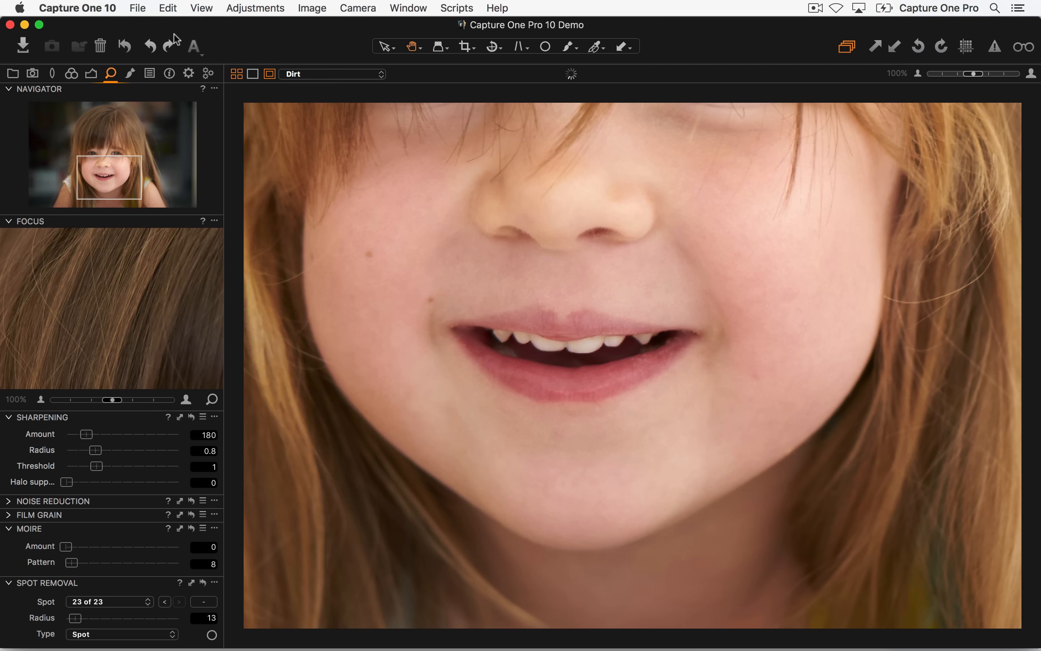
{"action": "left_click", "coordinate": [202, 583]}
{"action": "key", "text": "super+z"}
- Compare the edited and unedited variants of the girl's portrait side by side, at 100% and fitted to the view
{"action": "left_click", "coordinate": [134, 74]}
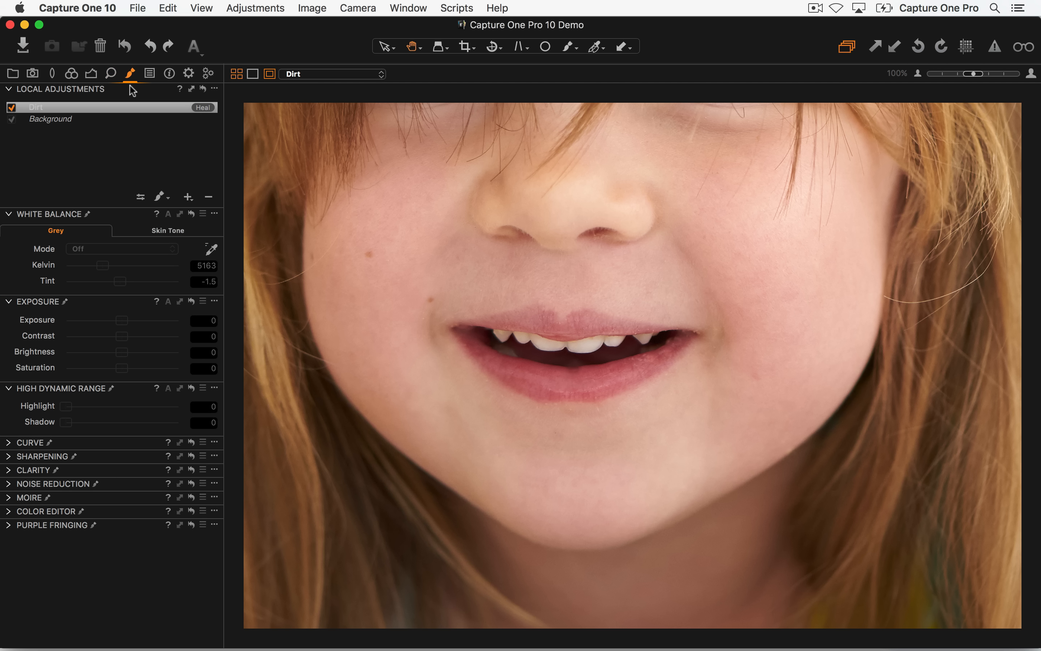
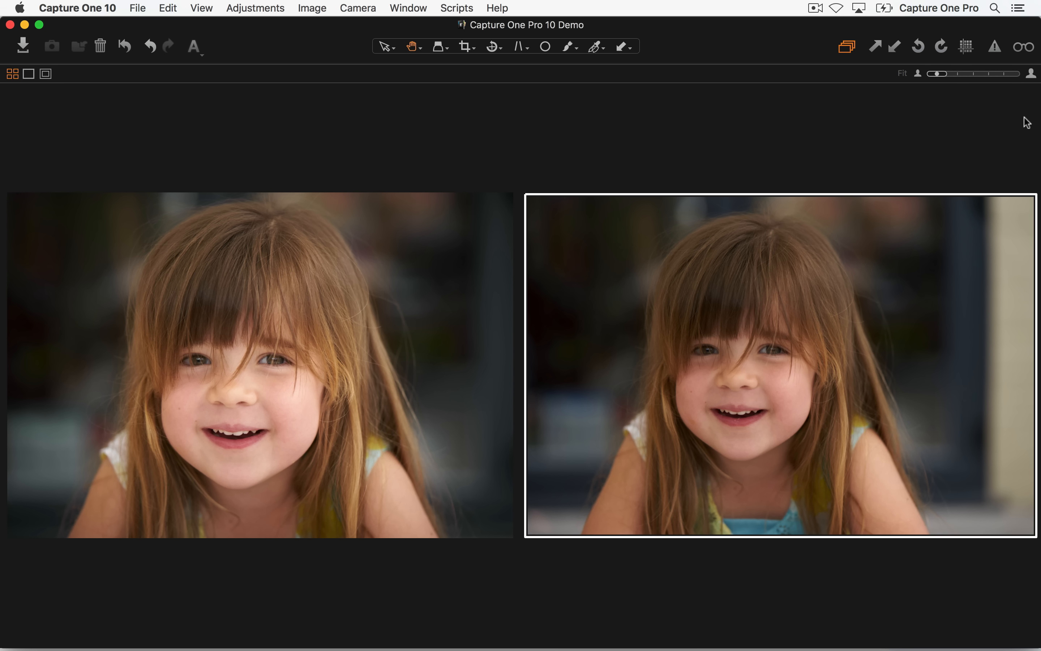
{"action": "left_click", "coordinate": [1031, 74]}
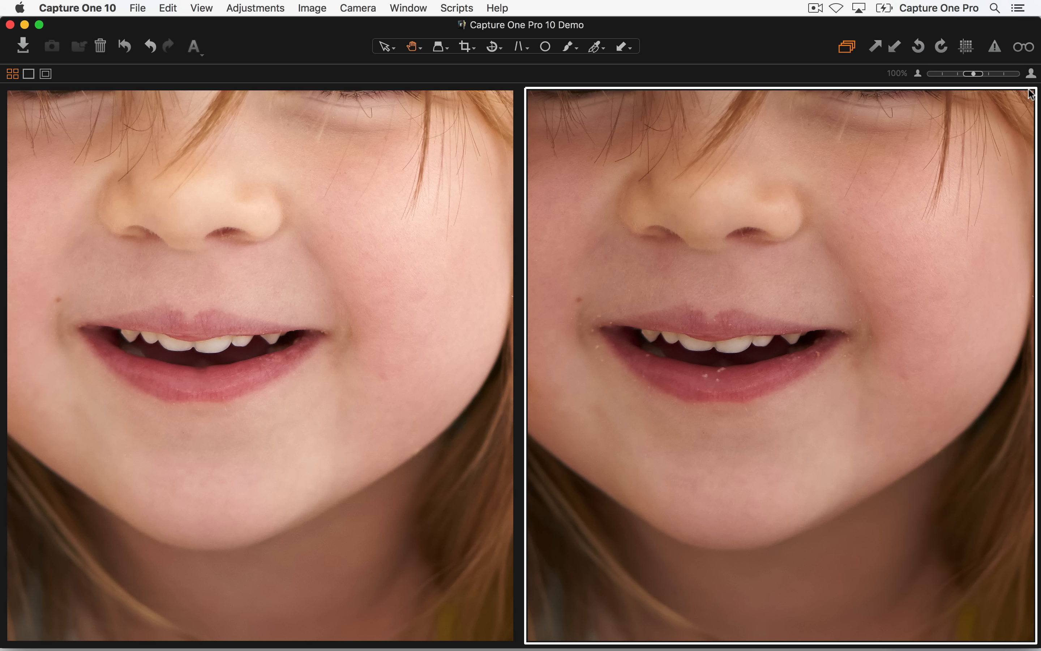
{"action": "left_click", "coordinate": [917, 74]}
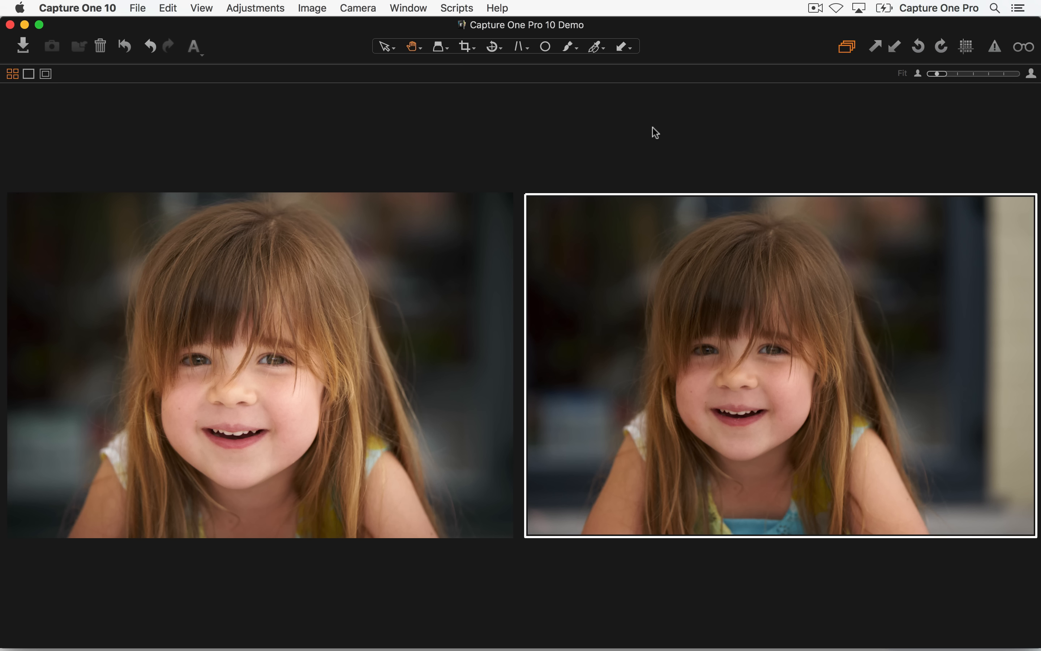
- Show the tools and browser again and select the unedited variant of the seated woman's photo
{"action": "key", "text": "alt+cmd+t"}
{"action": "key", "text": "alt+cmd+b"}
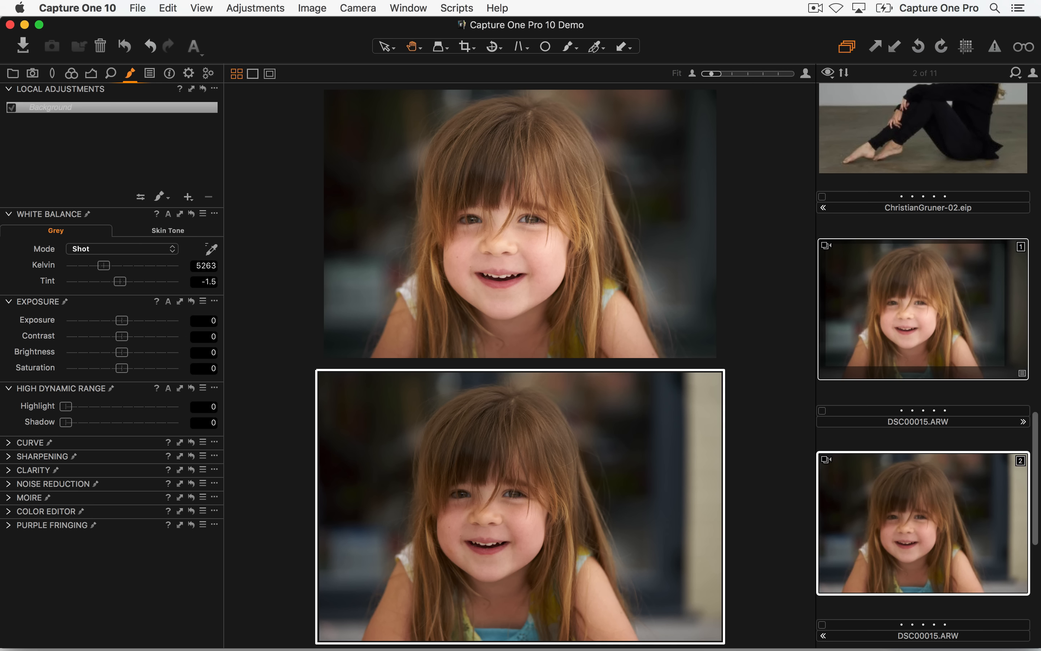
{"action": "scroll", "coordinate": [869, 357], "scroll_direction": "up", "scroll_amount": 5}
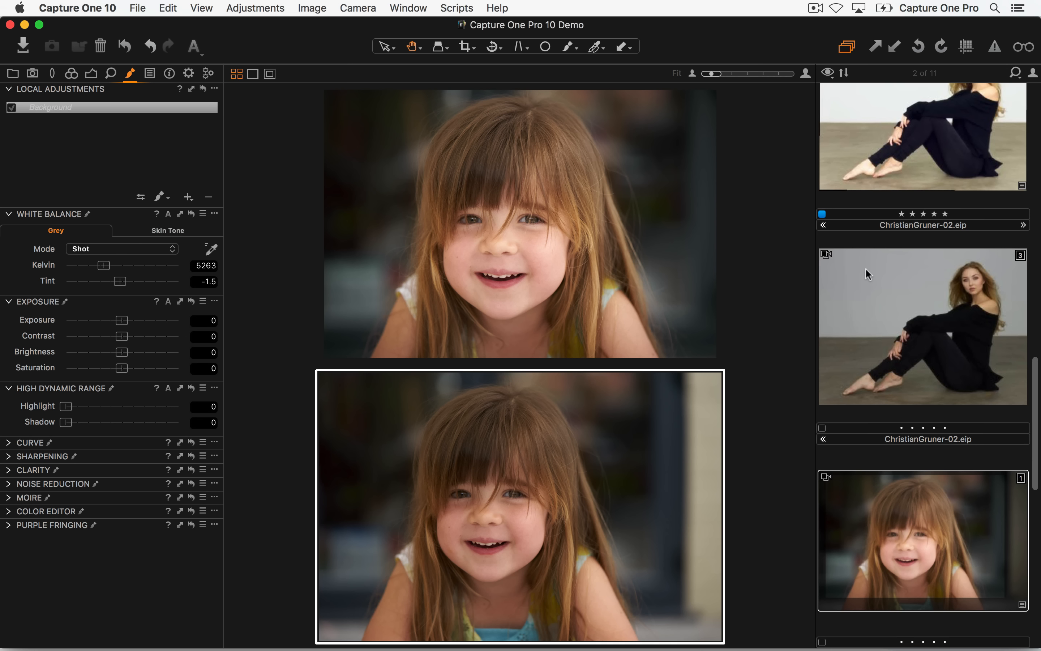
{"action": "left_click", "coordinate": [867, 242]}
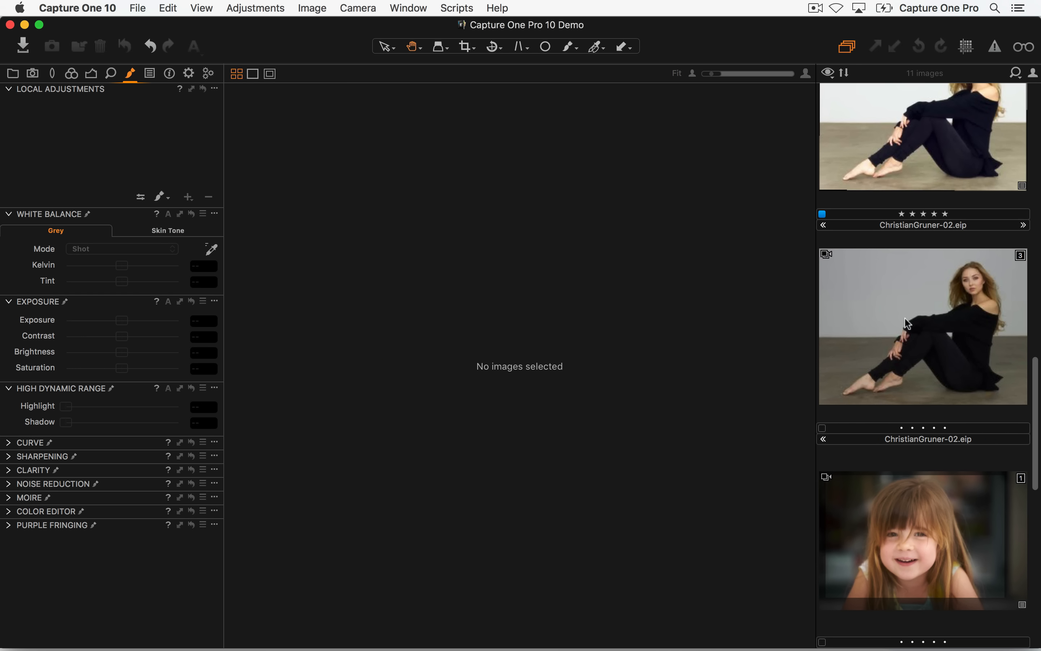
{"action": "scroll", "coordinate": [904, 325], "scroll_direction": "up", "scroll_amount": 3}
{"action": "scroll", "coordinate": [899, 329], "scroll_direction": "down", "scroll_amount": 3}
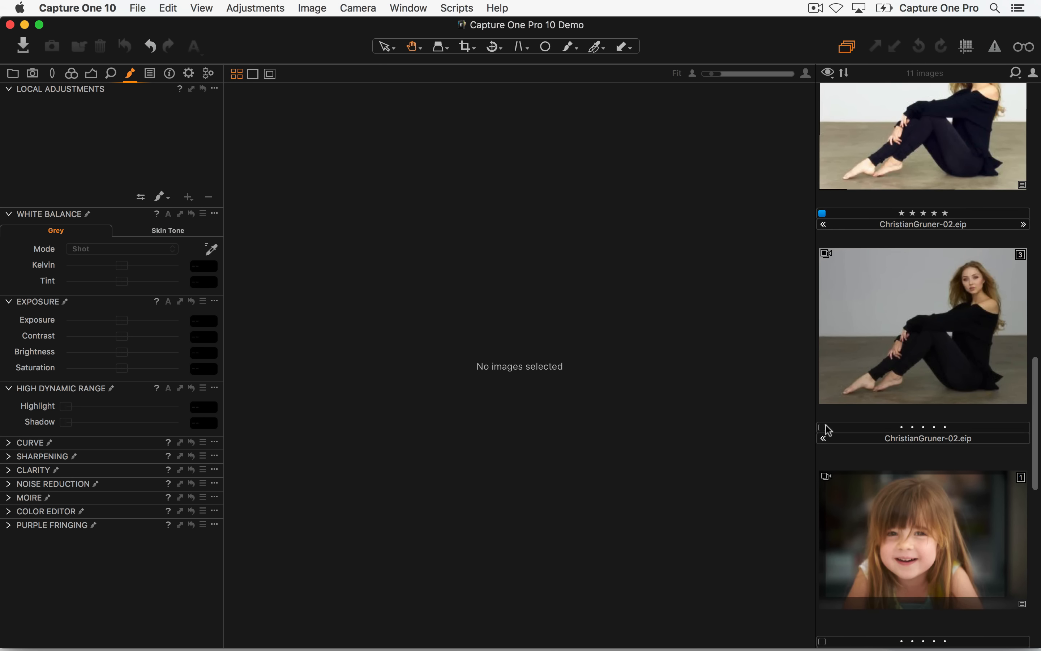
{"action": "scroll", "coordinate": [973, 245], "scroll_direction": "up", "scroll_amount": 2}
{"action": "left_click", "coordinate": [954, 385]}
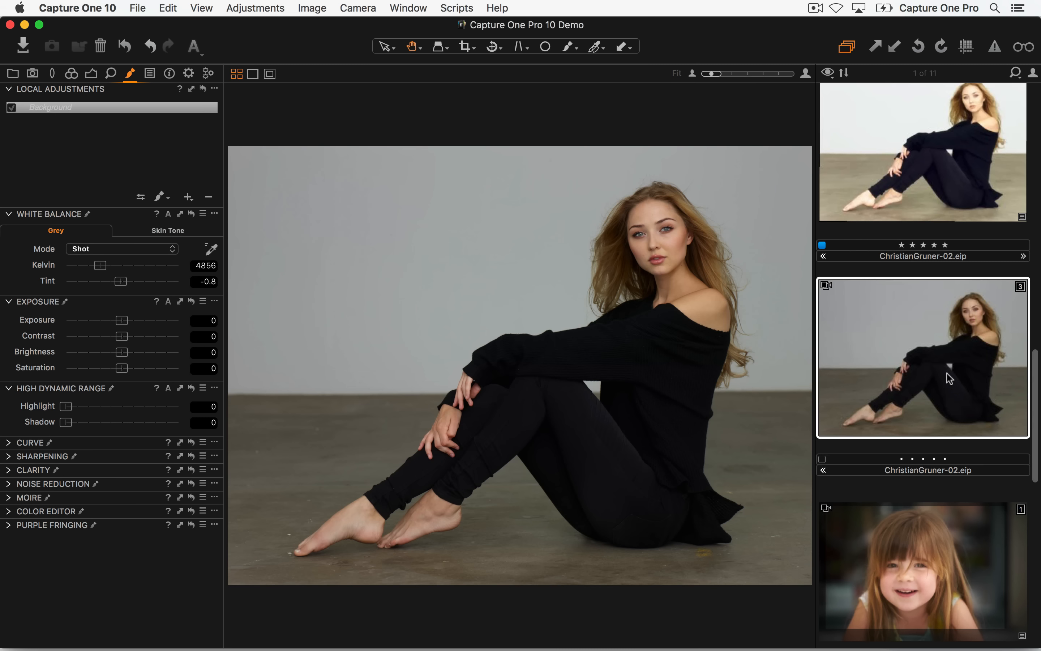
- Examine the metadata of the seated woman's photo and compare its brightened variant with the unedited one
{"action": "left_click", "coordinate": [170, 74]}
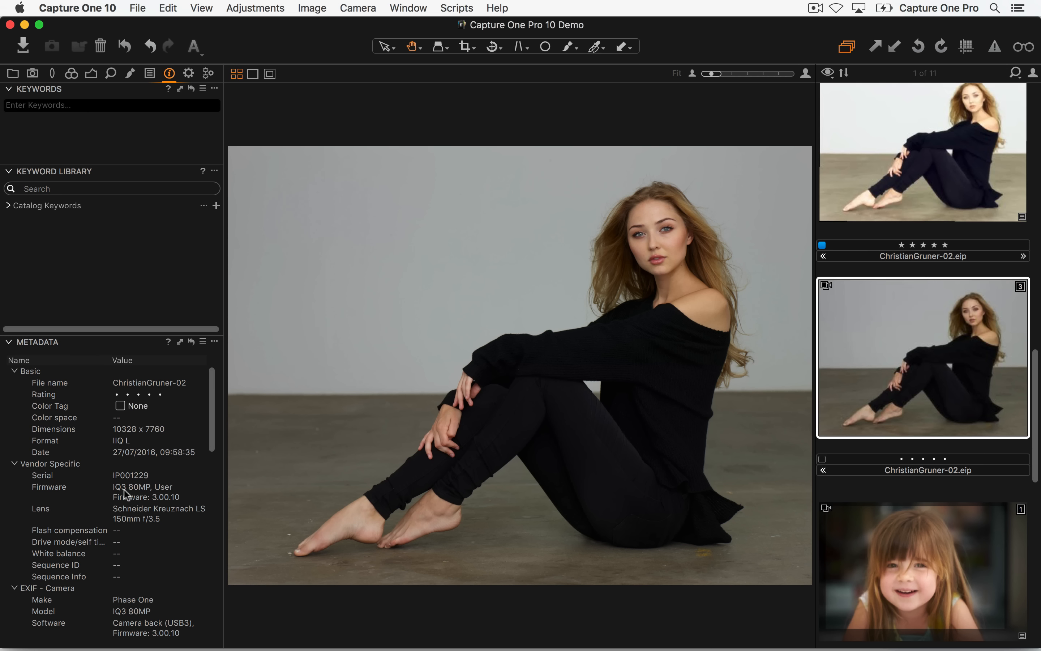
{"action": "left_click", "coordinate": [944, 145]}
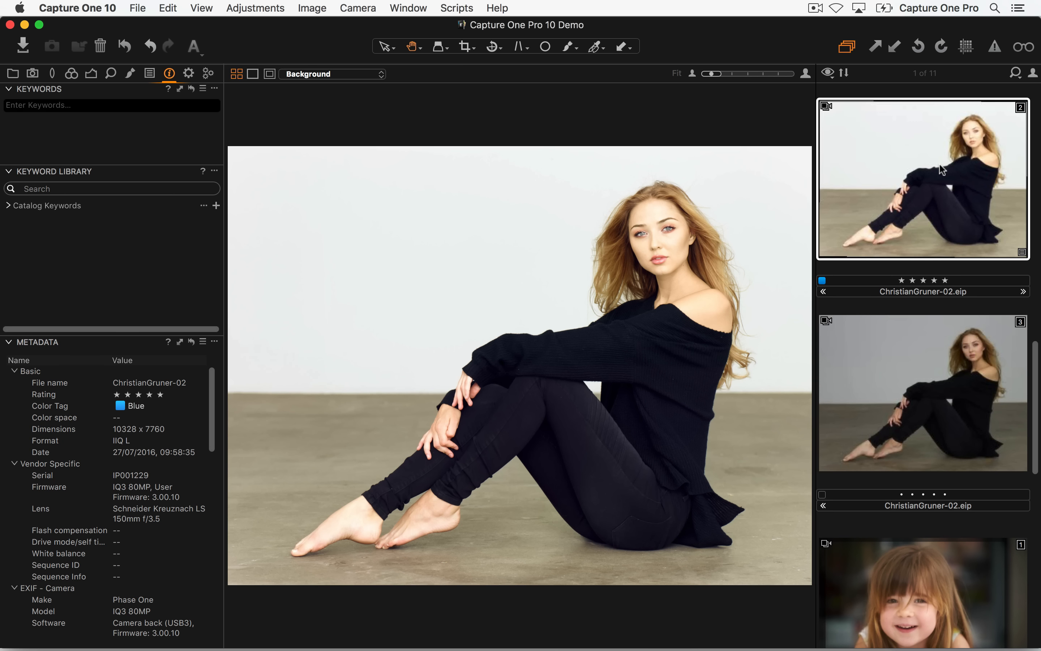
{"action": "left_click", "coordinate": [918, 379]}
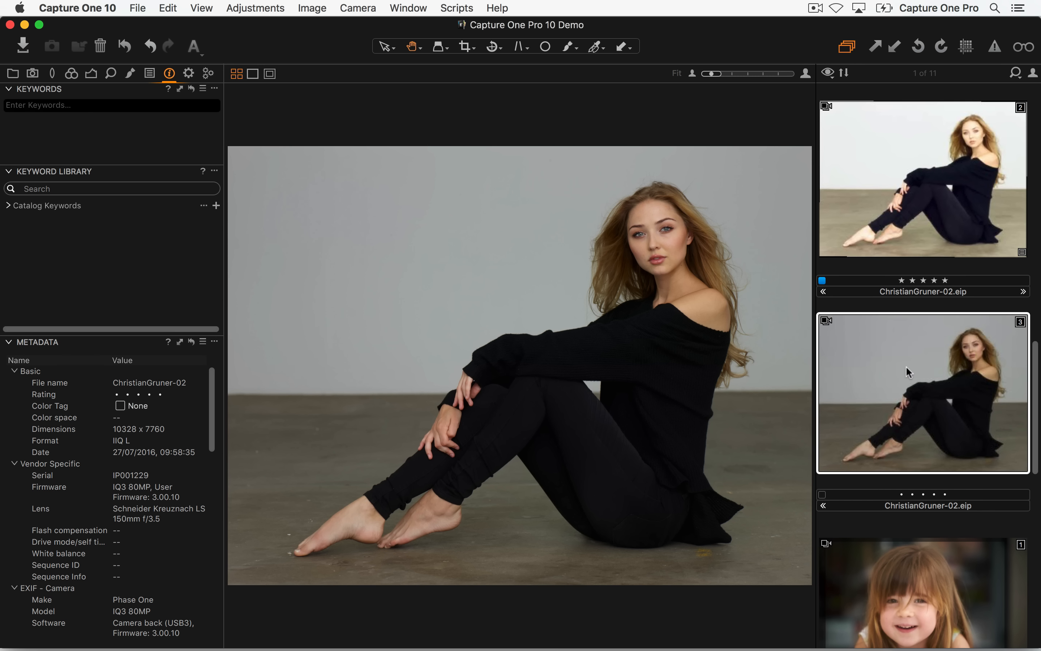
- Straighten the seated woman's photo along the line where the wall meets the floor, with the exposure tools shown and the browser hidden
{"action": "left_click", "coordinate": [91, 74]}
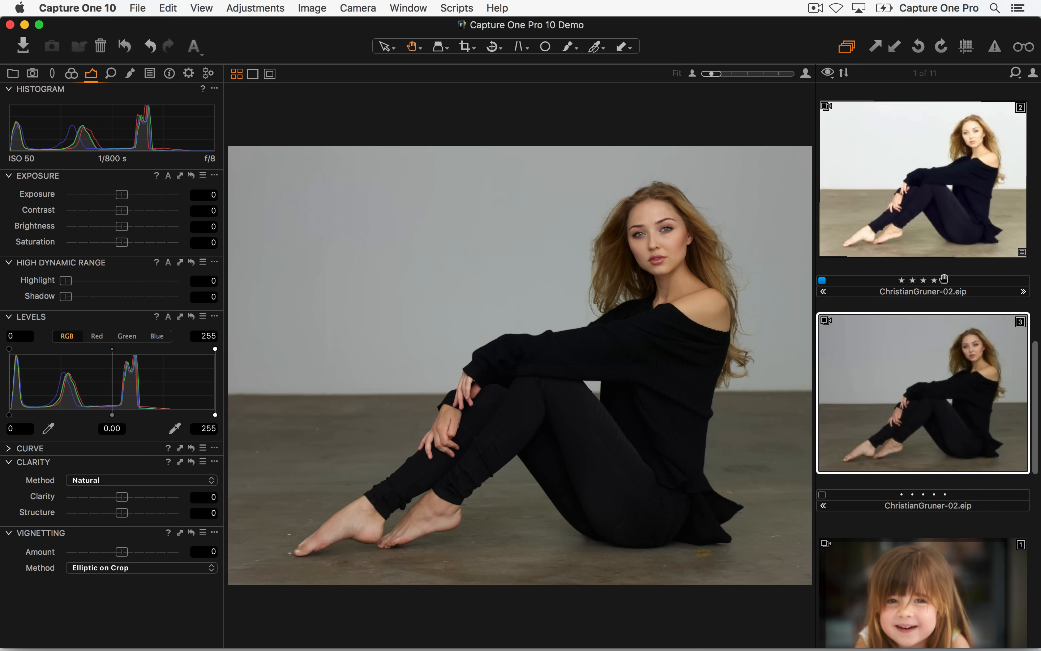
{"action": "key", "text": "super+b"}
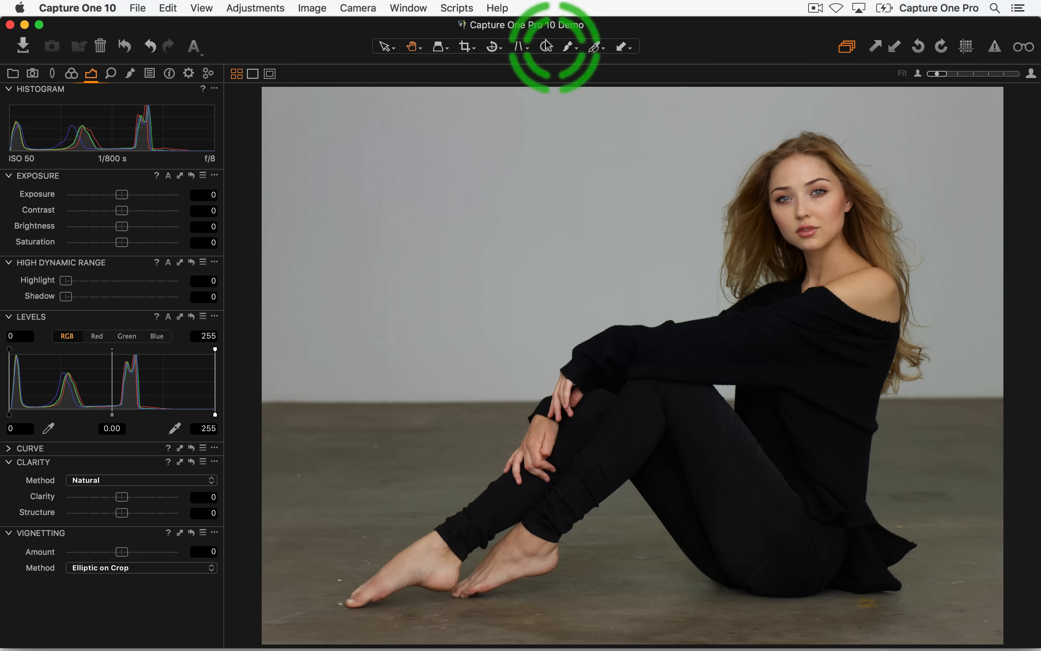
{"action": "left_click", "coordinate": [494, 48]}
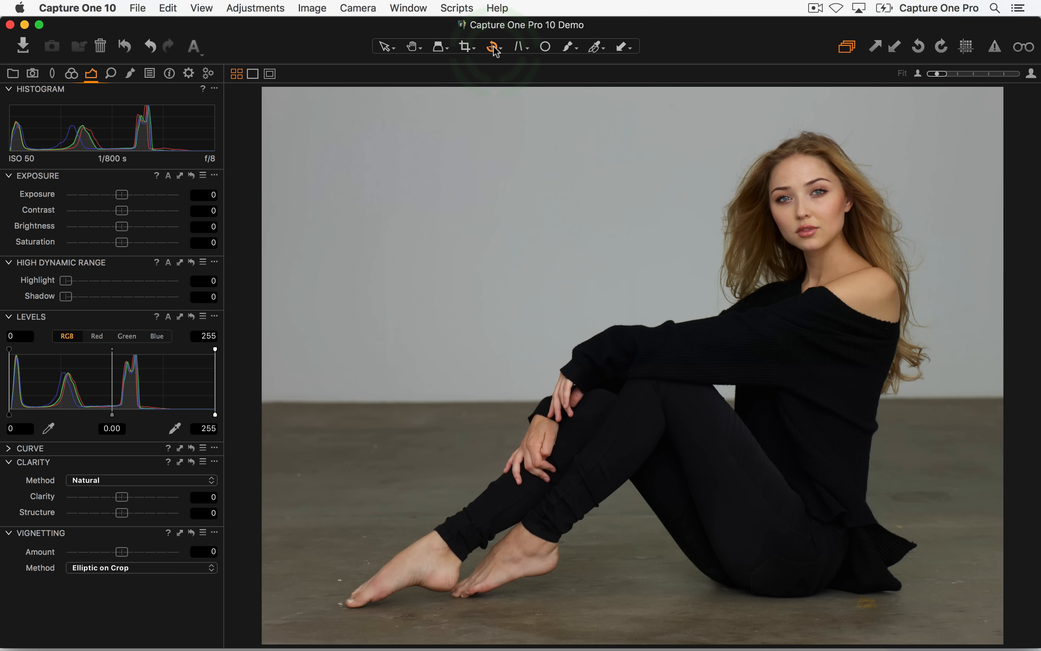
{"action": "left_click", "coordinate": [495, 49]}
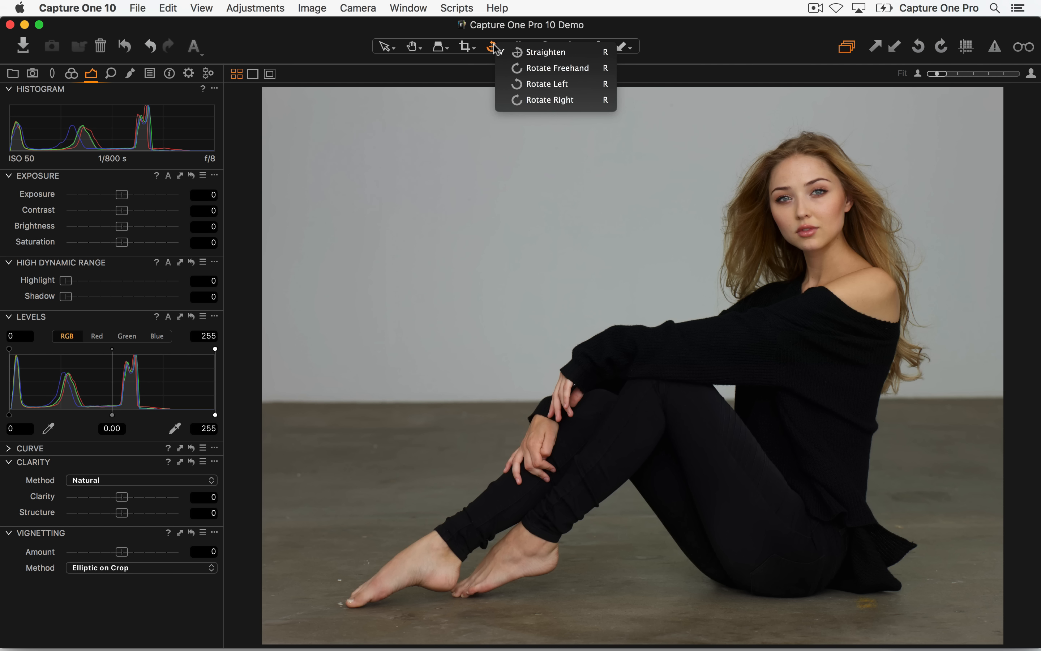
{"action": "left_click", "coordinate": [544, 53]}
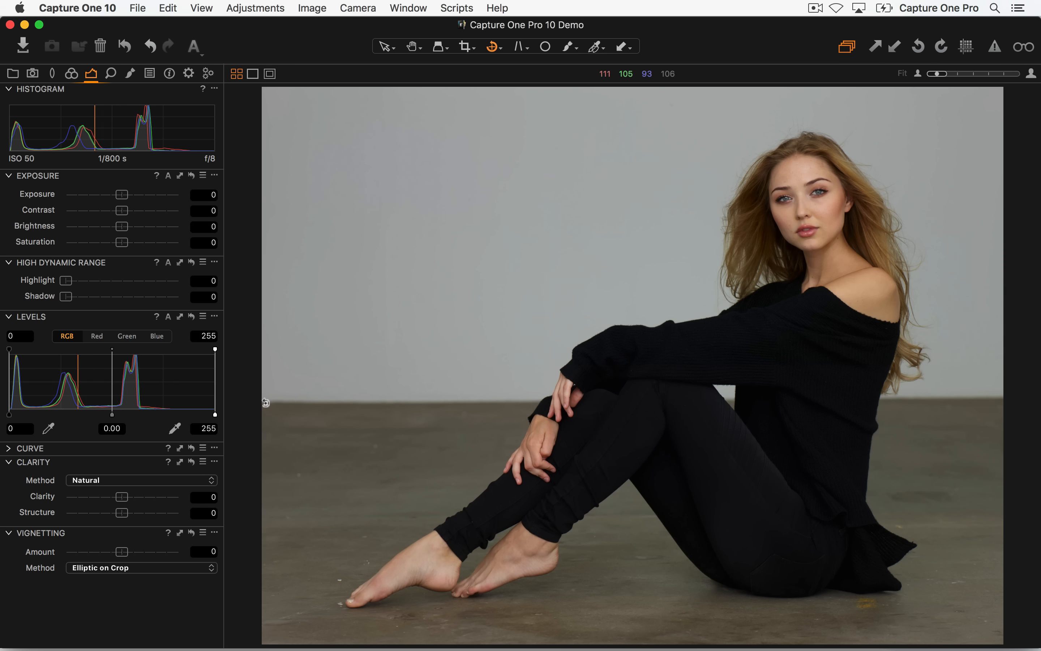
{"action": "mouse_move", "coordinate": [264, 402]}
{"action": "left_mouse_down"}
{"action": "mouse_move", "coordinate": [749, 422]}
{"action": "mouse_move", "coordinate": [1028, 396]}
{"action": "mouse_move", "coordinate": [1000, 399]}
{"action": "left_mouse_up"}
{"action": "left_click_drag", "start_coordinate": [1001, 400], "coordinate": [990, 406]}
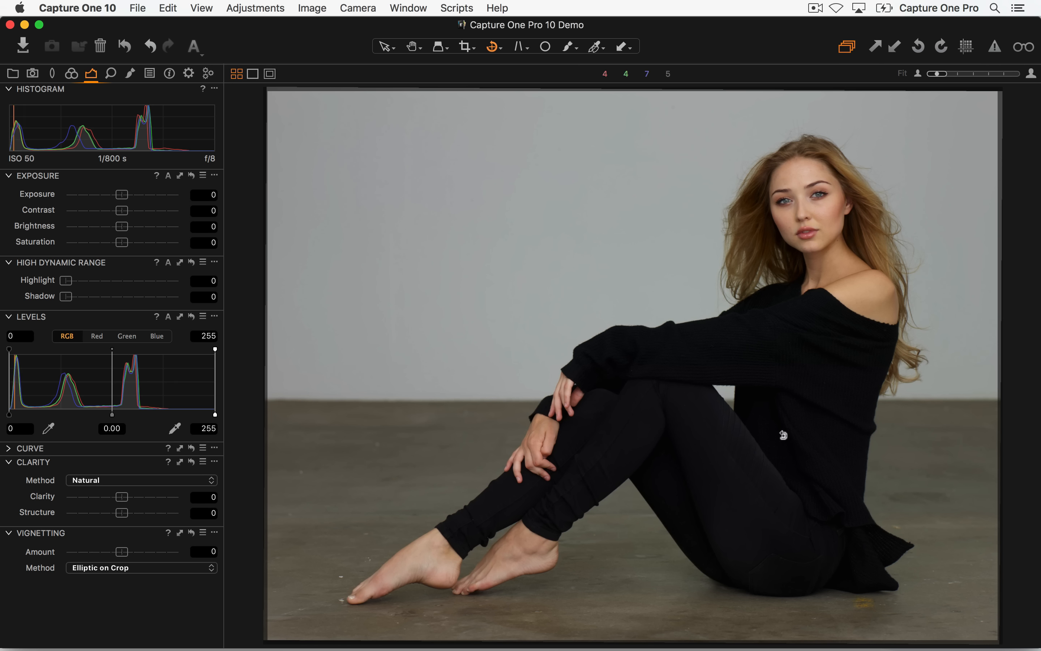
{"action": "key", "text": "v"}
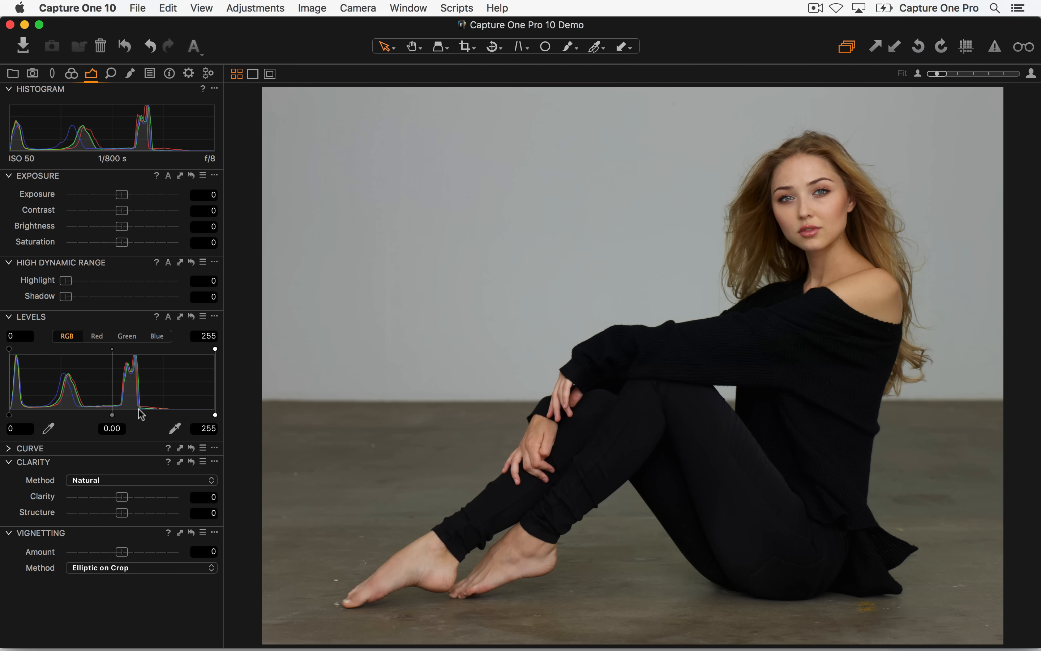
- Raise the exposure to 1.24 and check the face at 100% with the exposure warning turned on
{"action": "left_click_drag", "start_coordinate": [121, 195], "coordinate": [143, 195]}
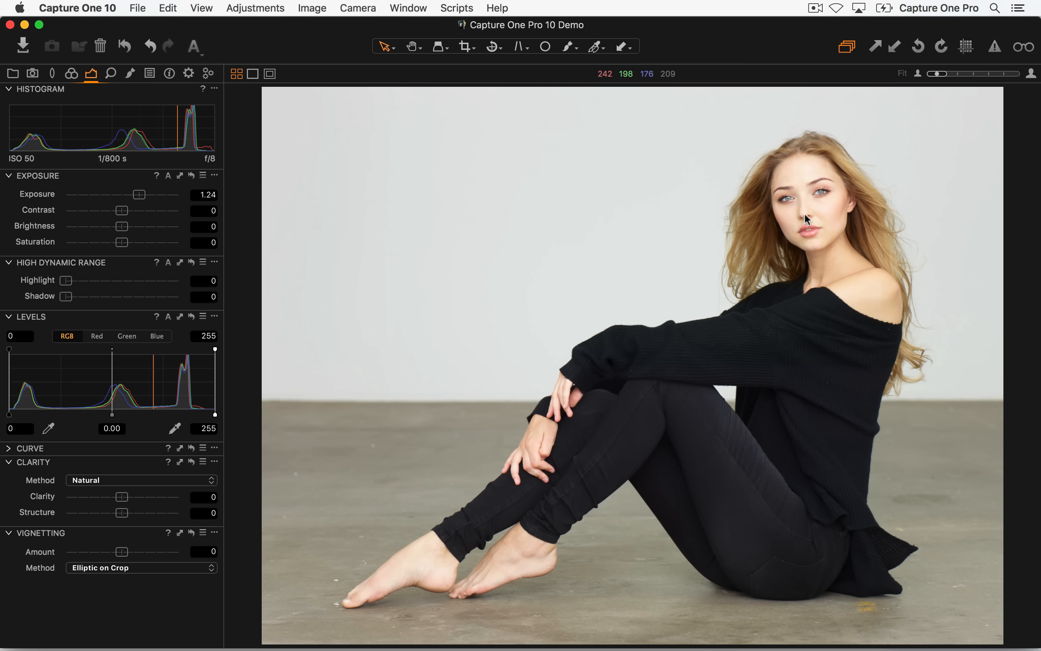
{"action": "key", "text": "h"}
{"action": "double_click", "coordinate": [811, 220]}
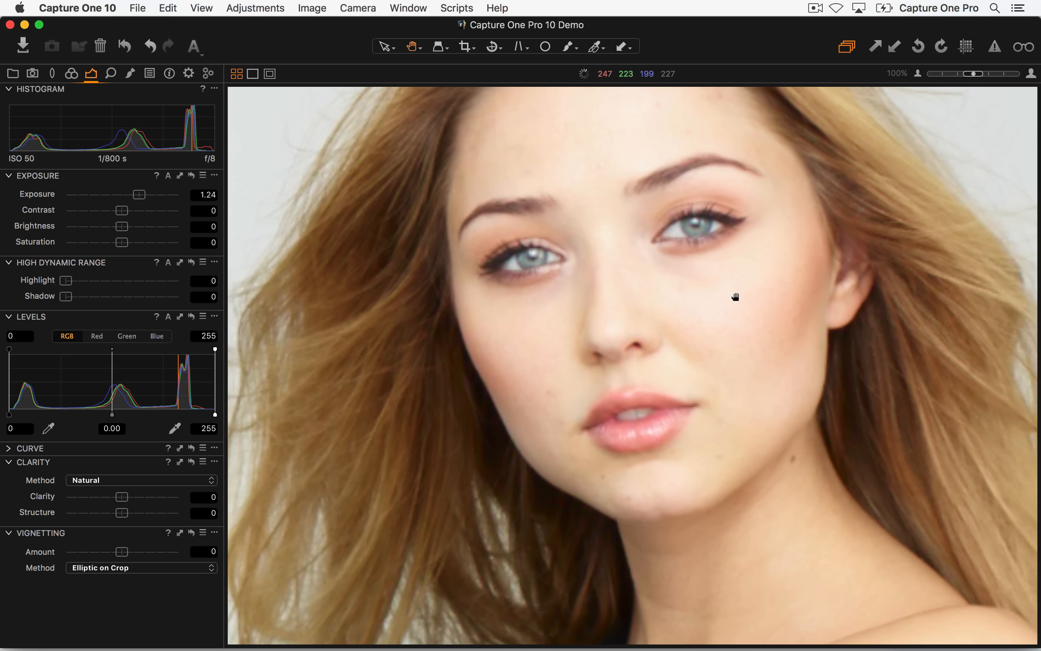
{"action": "left_click", "coordinate": [992, 52]}
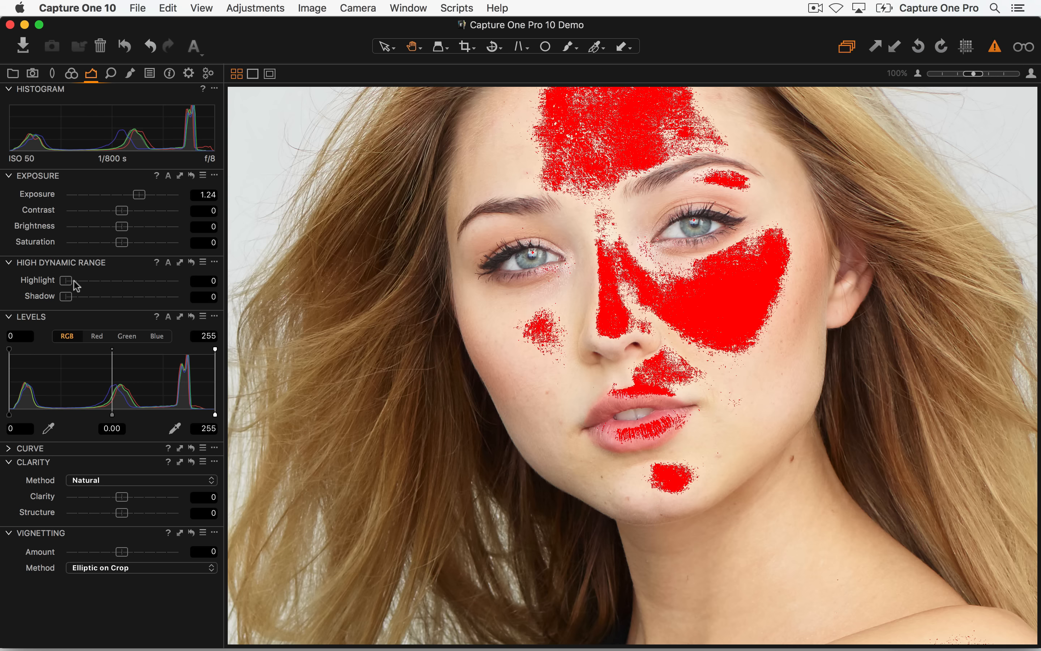
- Recover the overexposed skin with a High Dynamic Range highlight value of 36 and an exposure of 1.03
{"action": "left_click_drag", "start_coordinate": [68, 282], "coordinate": [108, 286]}
{"action": "left_click_drag", "start_coordinate": [138, 197], "coordinate": [134, 199]}
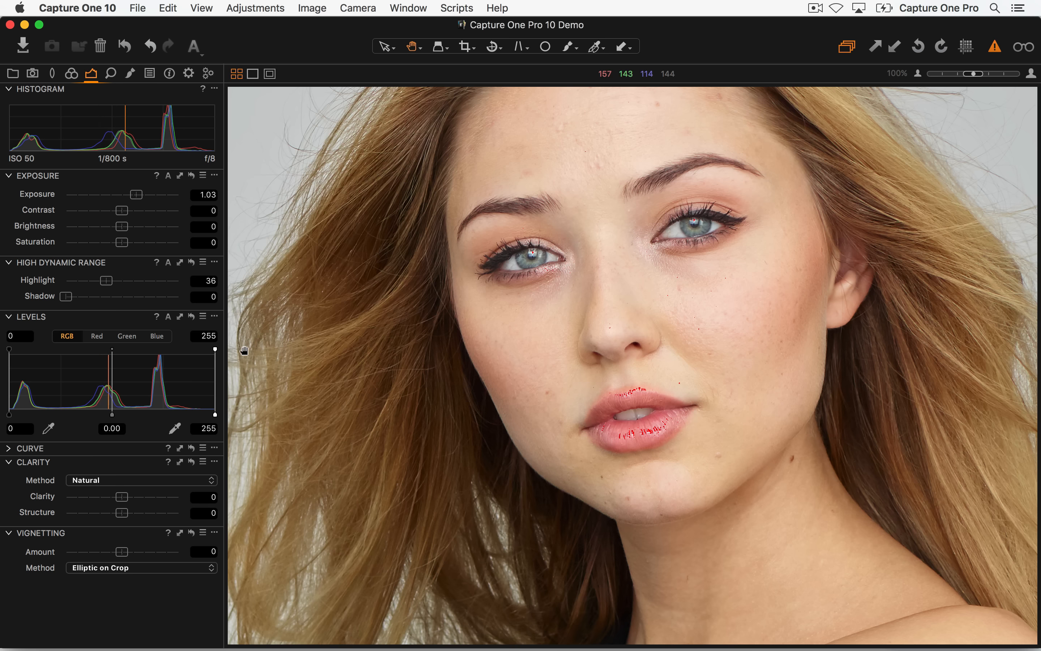
{"action": "key", "text": "Right"}
{"action": "double_click", "coordinate": [567, 291]}
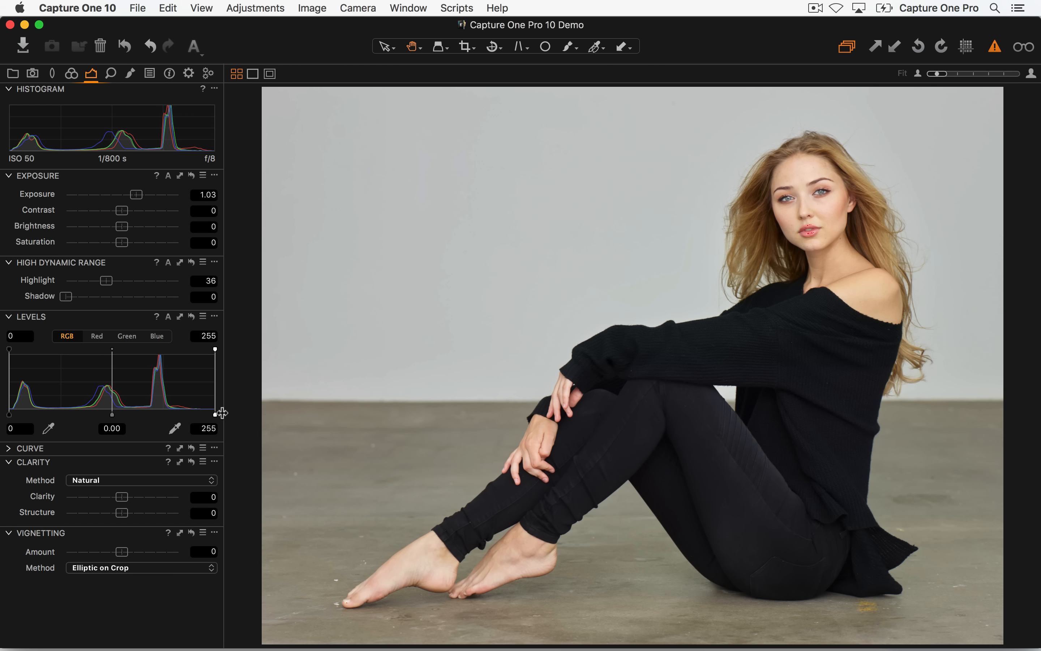
- Set the Levels highlight point to 251 and the midtone to 0.01, turn off the exposure warning and leave shadow recovery at 0
{"action": "mouse_move", "coordinate": [214, 416]}
{"action": "left_mouse_down"}
{"action": "mouse_move", "coordinate": [204, 416]}
{"action": "mouse_move", "coordinate": [227, 415]}
{"action": "mouse_move", "coordinate": [213, 417]}
{"action": "left_mouse_up"}
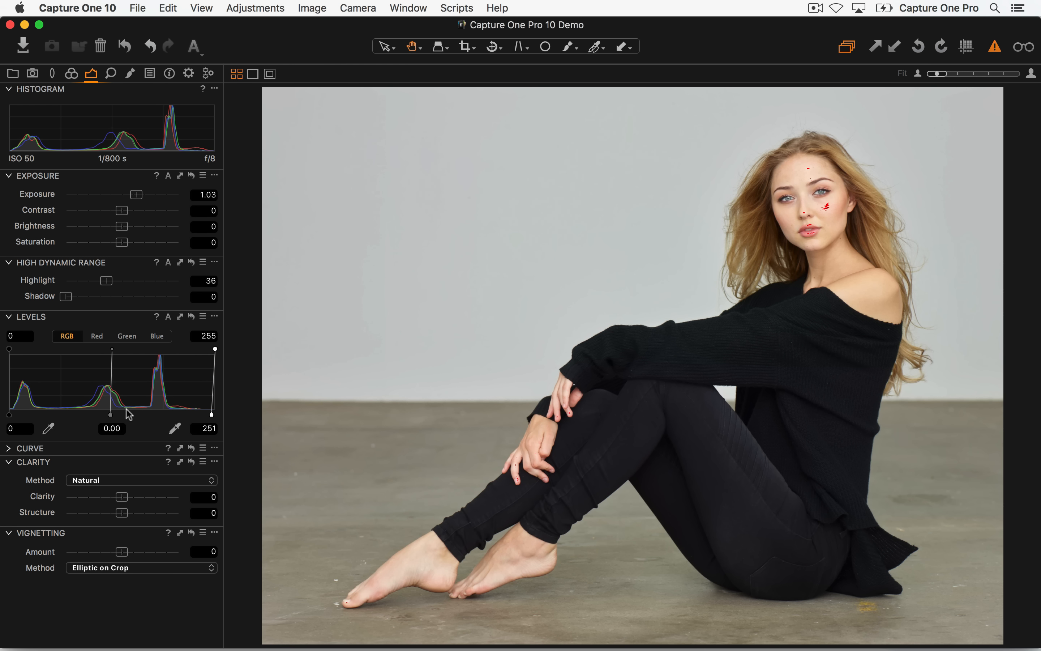
{"action": "left_click_drag", "start_coordinate": [9, 415], "coordinate": [2, 415]}
{"action": "left_click_drag", "start_coordinate": [110, 414], "coordinate": [120, 416]}
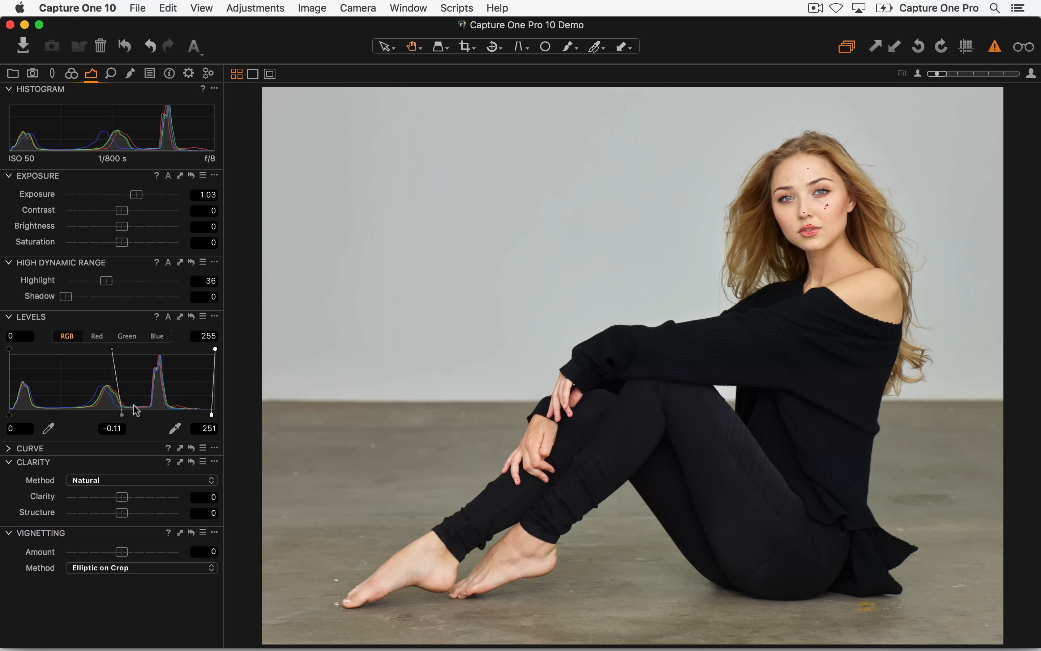
{"action": "left_click", "coordinate": [995, 47]}
{"action": "left_click_drag", "start_coordinate": [118, 414], "coordinate": [106, 420]}
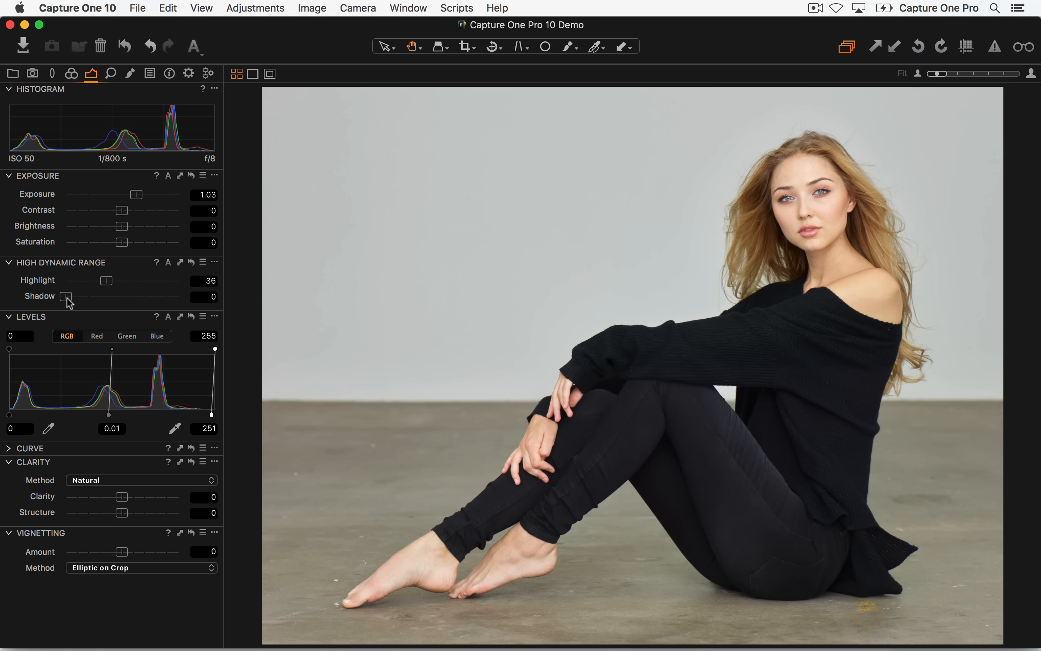
{"action": "left_click_drag", "start_coordinate": [68, 299], "coordinate": [13, 296]}
- Examine the skin of the face, neck and shoulder at 100% for uneven tones and blemishes
{"action": "left_click", "coordinate": [831, 217]}
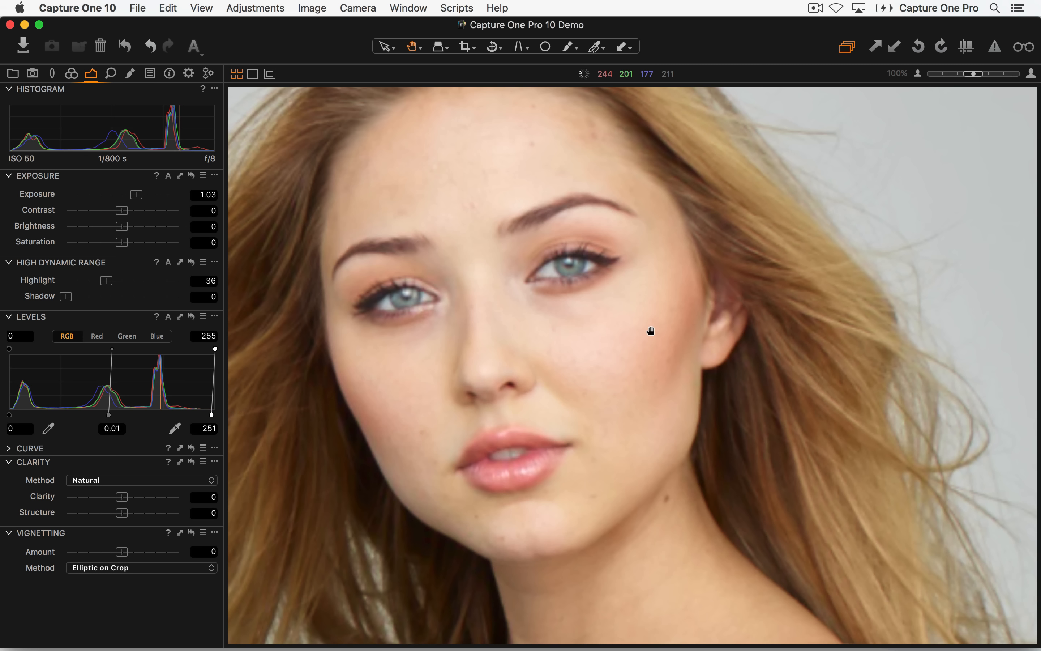
{"action": "left_click_drag", "start_coordinate": [635, 353], "coordinate": [606, 210]}
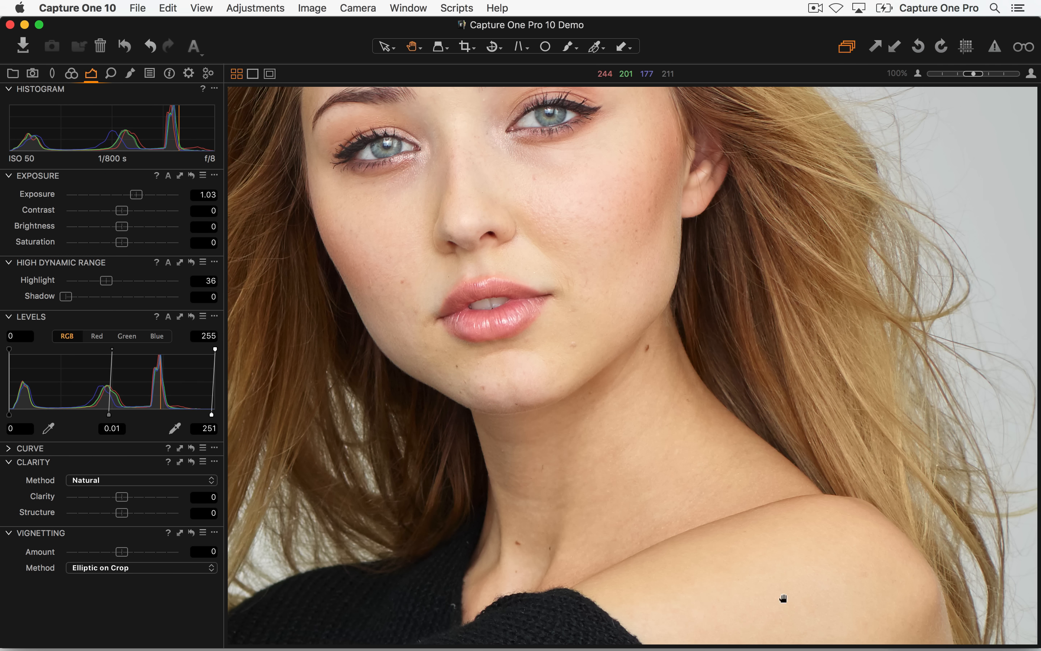
{"action": "left_click_drag", "start_coordinate": [783, 598], "coordinate": [835, 558]}
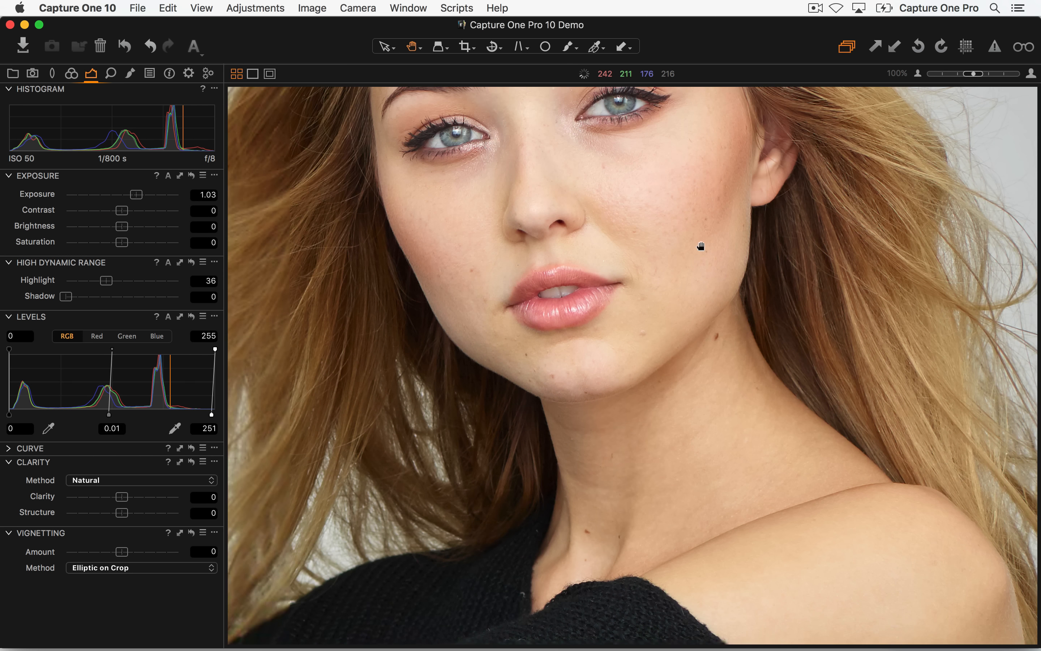
{"action": "left_click_drag", "start_coordinate": [701, 246], "coordinate": [743, 367]}
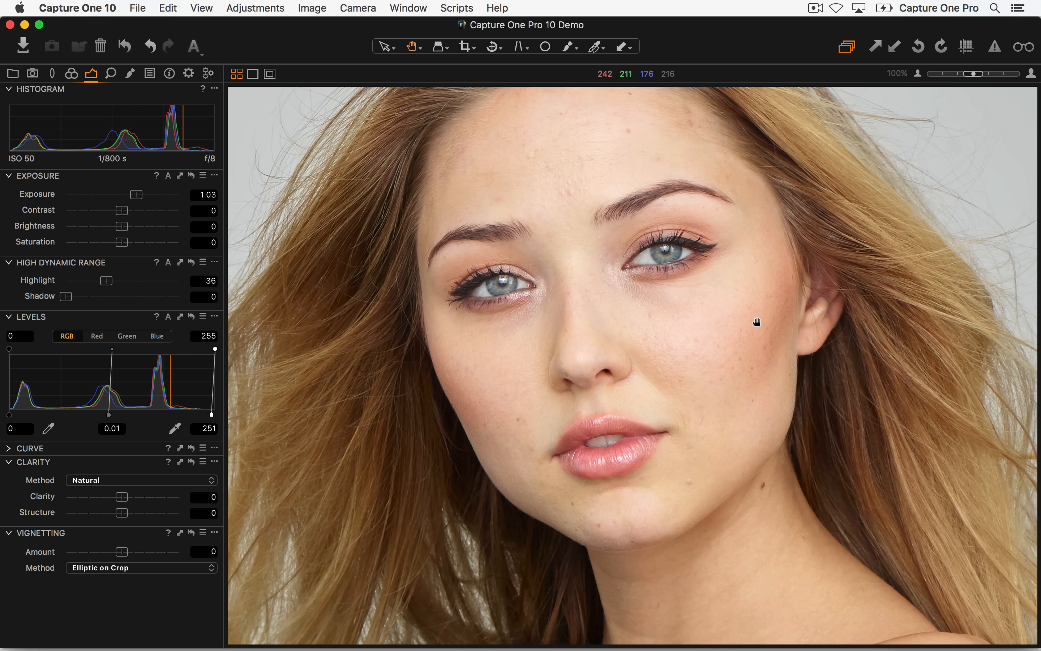
{"action": "left_click_drag", "start_coordinate": [671, 336], "coordinate": [670, 223]}
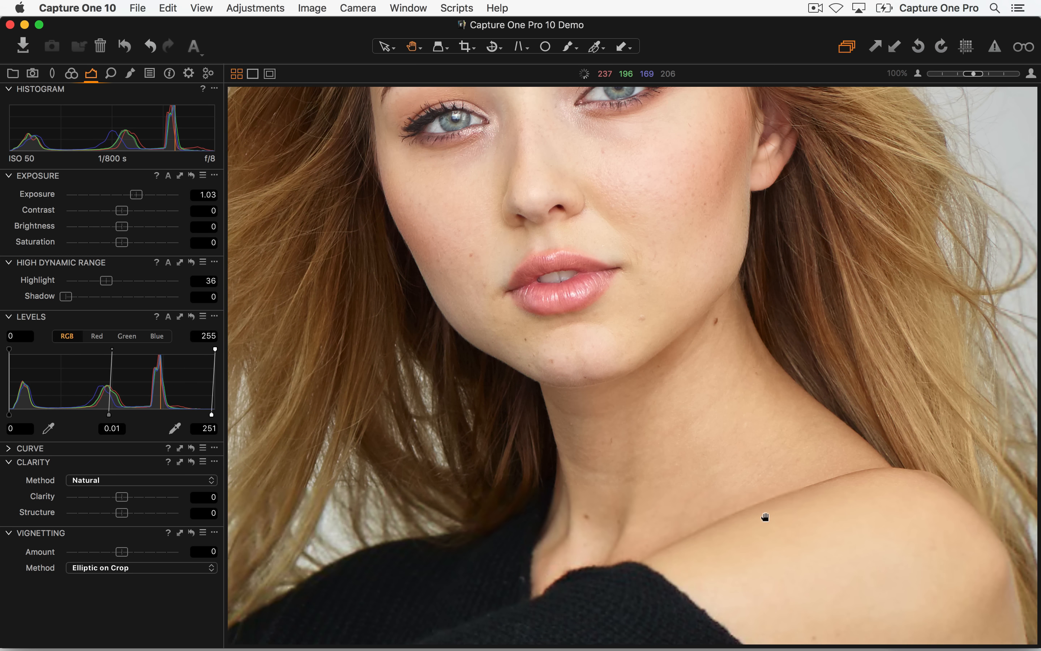
{"action": "left_click_drag", "start_coordinate": [667, 299], "coordinate": [823, 448]}
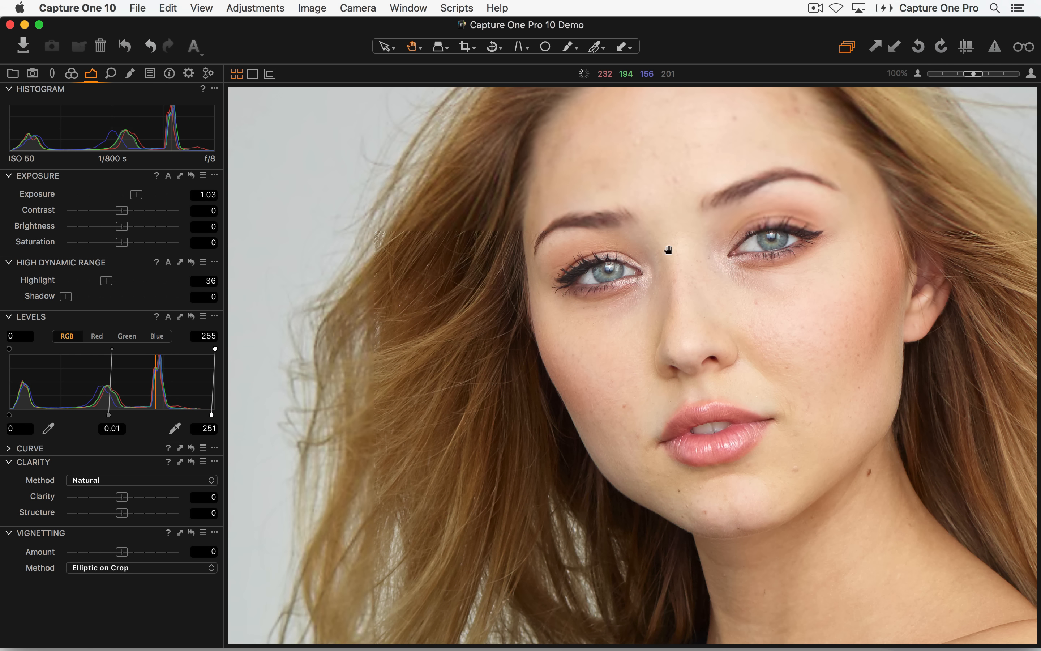
{"action": "scroll", "coordinate": [668, 250], "scroll_direction": "up", "scroll_amount": 5}
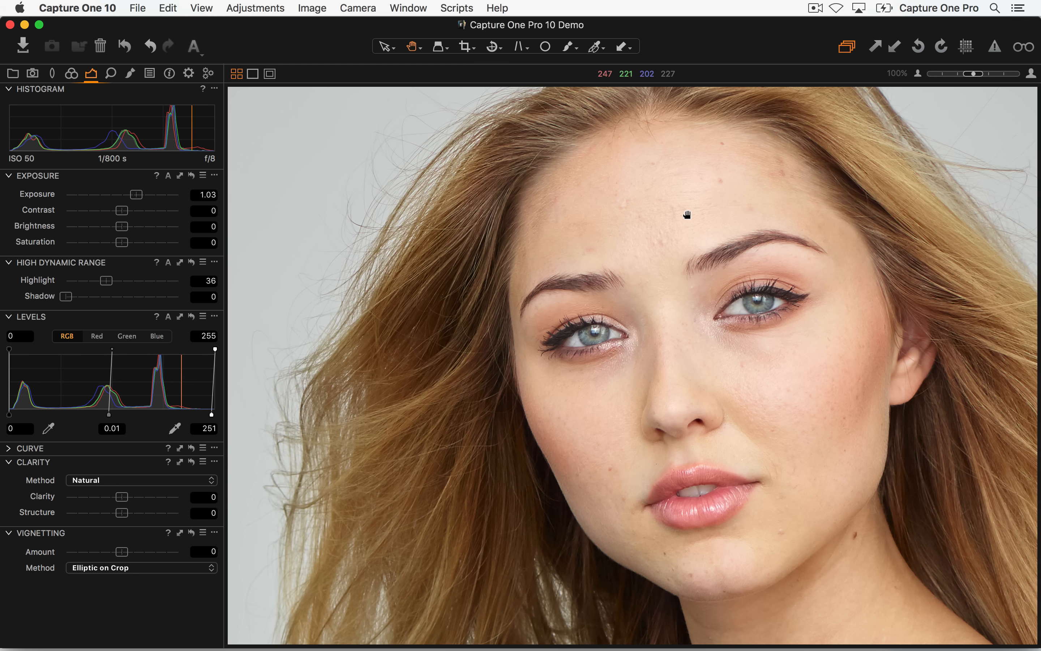
{"action": "scroll", "coordinate": [692, 216], "scroll_direction": "right", "scroll_amount": 5}
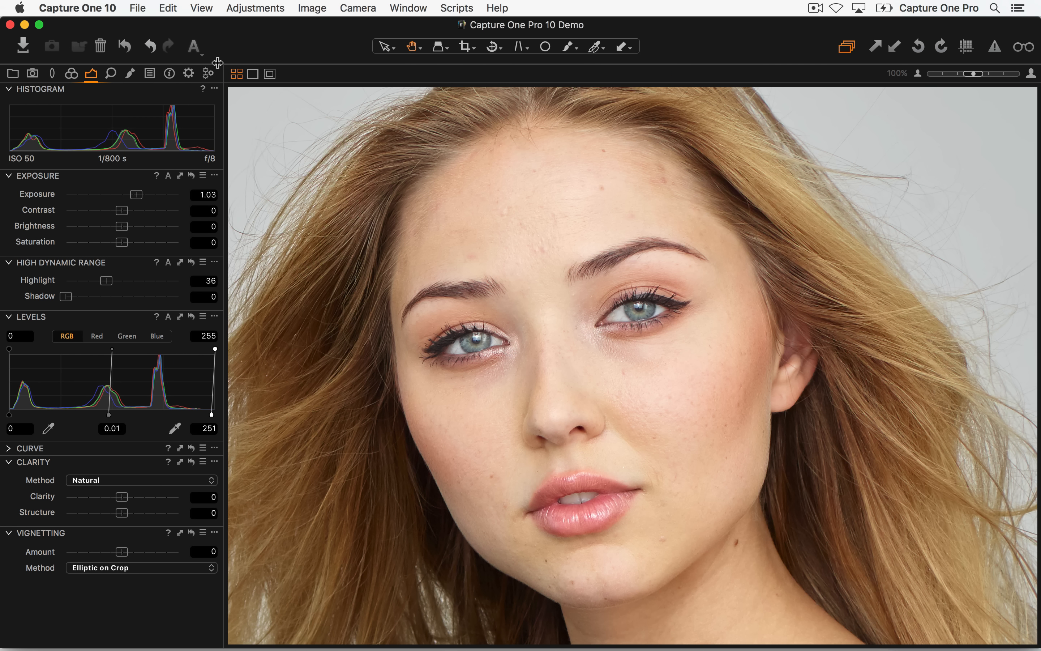
- Show the Color Editor's Skin Tone controls for the portrait
{"action": "left_click", "coordinate": [72, 74]}
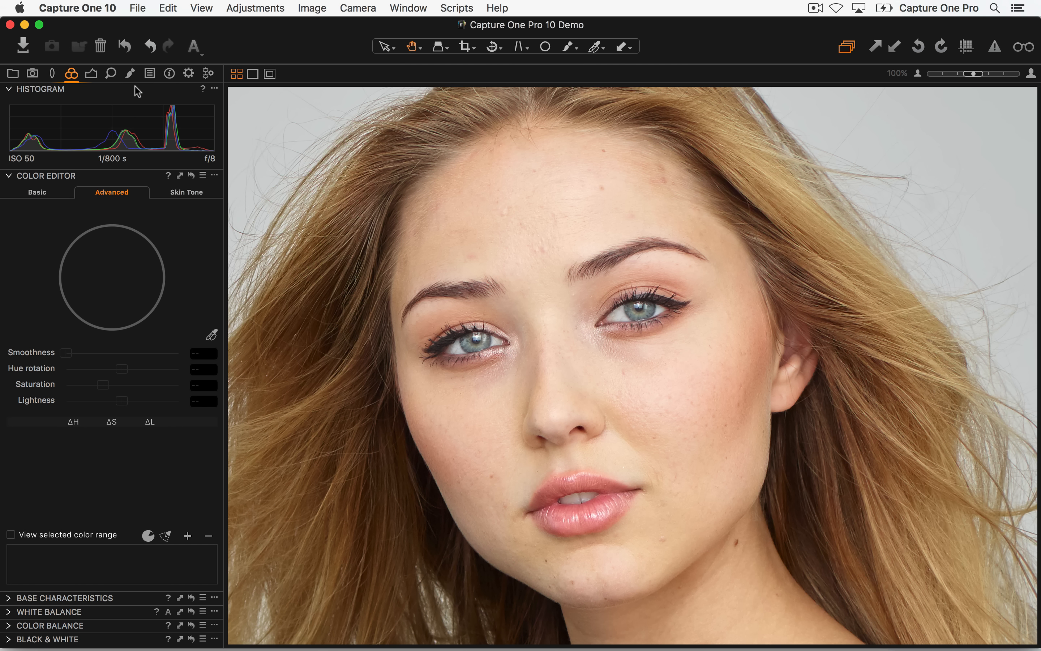
{"action": "left_click", "coordinate": [184, 197]}
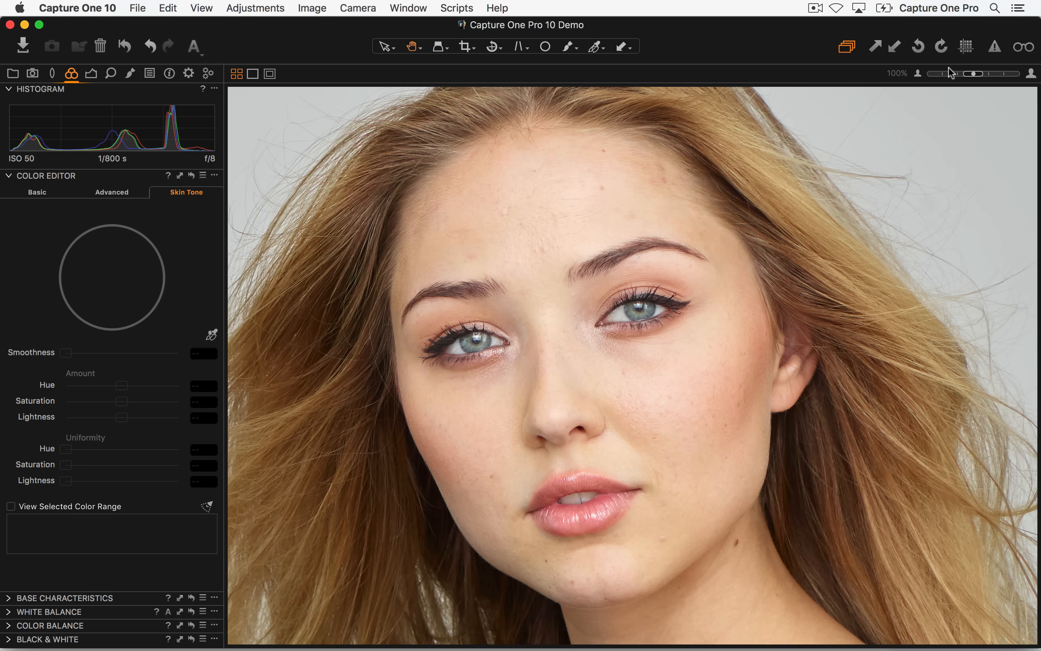
{"action": "left_click_drag", "start_coordinate": [967, 74], "coordinate": [961, 74]}
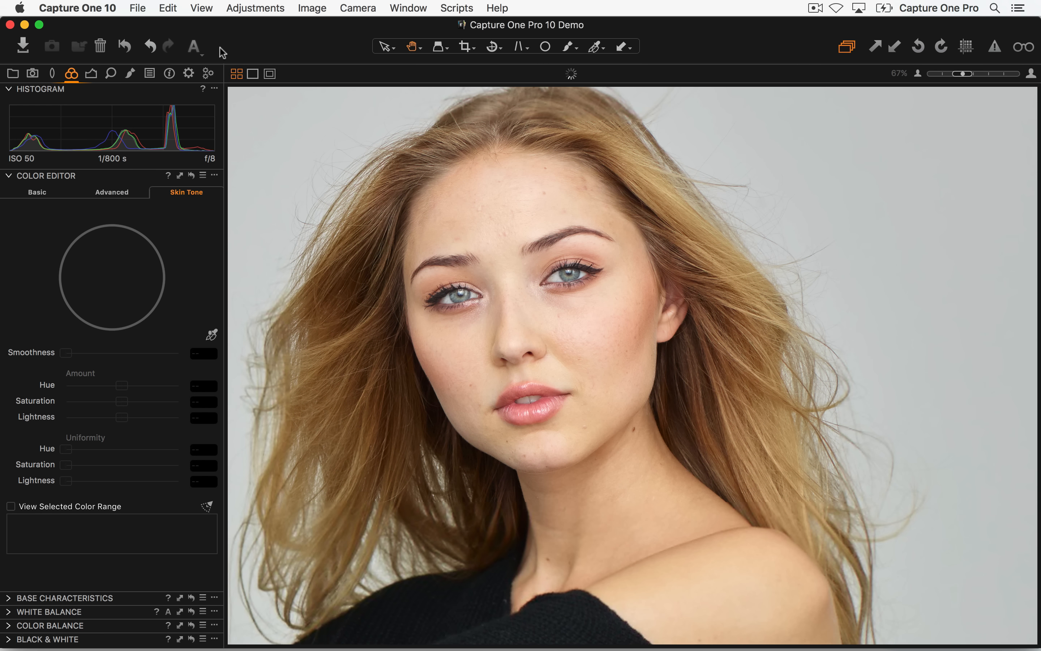
- Create a new local adjustment layer named Face
{"action": "left_click", "coordinate": [130, 73]}
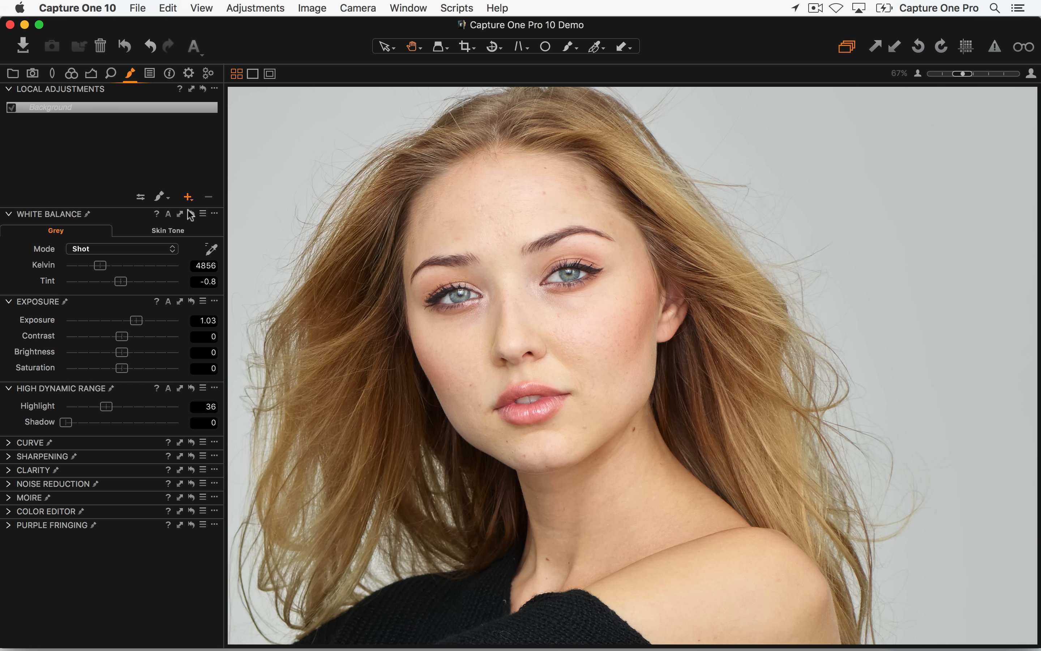
{"action": "left_click", "coordinate": [188, 196]}
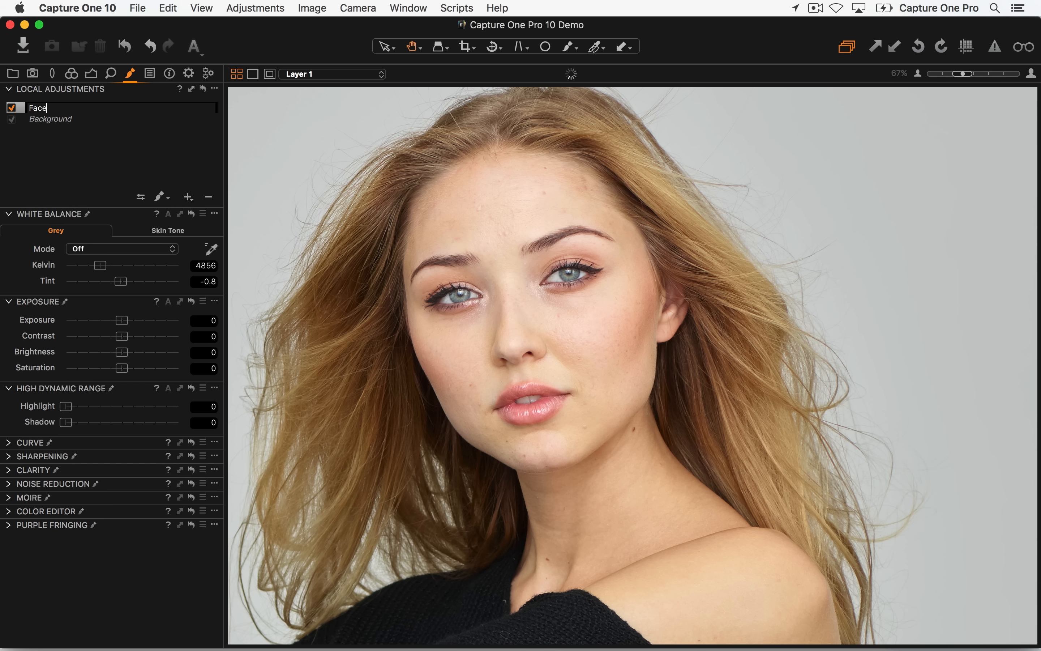
{"action": "key", "text": "Return"}
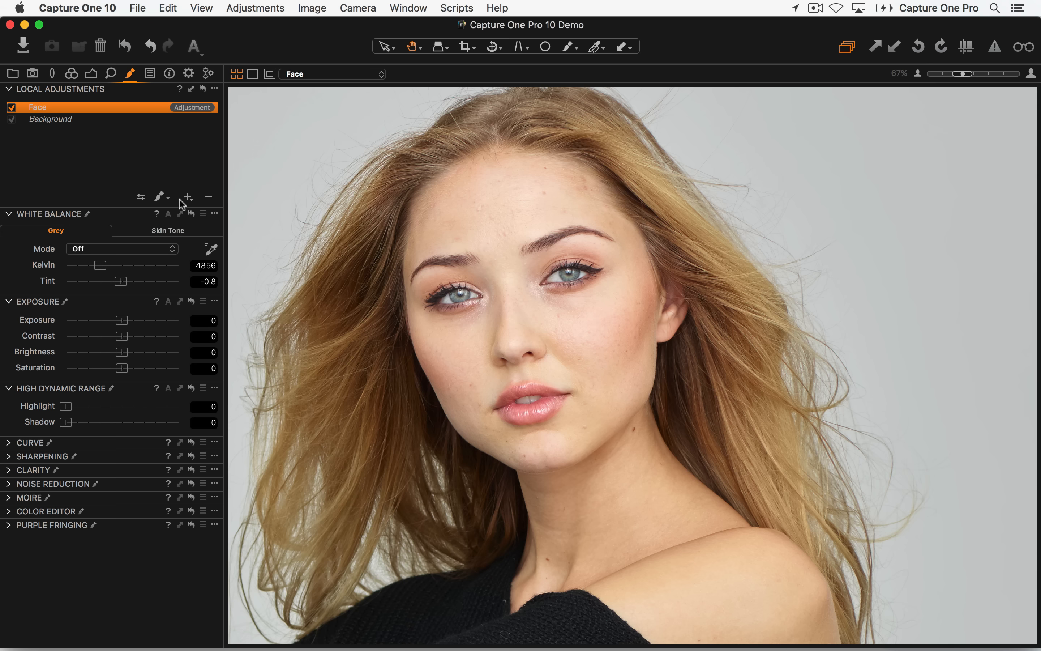
- Paint a closed mask outline around the woman's face, neck and bare shoulder on the Face layer, using a smaller brush
{"action": "left_click", "coordinate": [158, 198]}
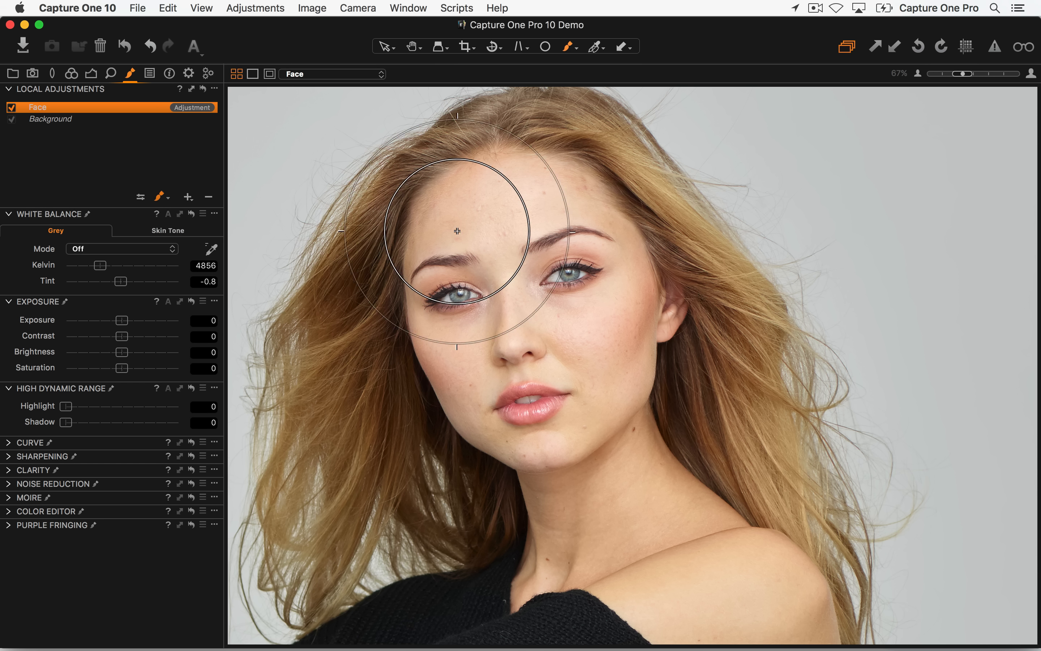
{"action": "right_click", "coordinate": [489, 228]}
{"action": "mouse_move", "coordinate": [510, 223]}
{"action": "left_mouse_down"}
{"action": "mouse_move", "coordinate": [489, 225]}
{"action": "mouse_move", "coordinate": [468, 190]}
{"action": "mouse_move", "coordinate": [503, 197]}
{"action": "mouse_move", "coordinate": [506, 187]}
{"action": "mouse_move", "coordinate": [483, 186]}
{"action": "mouse_move", "coordinate": [476, 205]}
{"action": "mouse_move", "coordinate": [447, 209]}
{"action": "mouse_move", "coordinate": [425, 252]}
{"action": "mouse_move", "coordinate": [442, 364]}
{"action": "mouse_move", "coordinate": [471, 420]}
{"action": "mouse_move", "coordinate": [527, 478]}
{"action": "mouse_move", "coordinate": [538, 534]}
{"action": "mouse_move", "coordinate": [509, 596]}
{"action": "mouse_move", "coordinate": [550, 577]}
{"action": "mouse_move", "coordinate": [630, 598]}
{"action": "left_mouse_up"}
{"action": "left_click", "coordinate": [546, 166]}
{"action": "left_click_drag", "start_coordinate": [687, 517], "coordinate": [630, 363]}
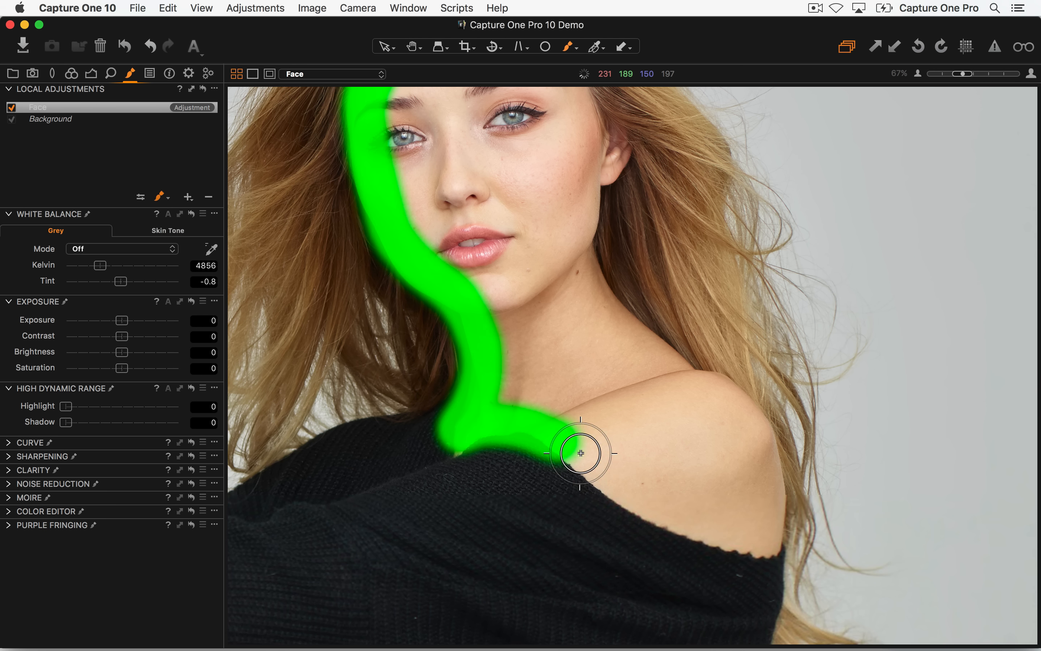
{"action": "mouse_move", "coordinate": [563, 441]}
{"action": "left_mouse_down"}
{"action": "mouse_move", "coordinate": [669, 515]}
{"action": "mouse_move", "coordinate": [771, 545]}
{"action": "mouse_move", "coordinate": [788, 467]}
{"action": "mouse_move", "coordinate": [759, 421]}
{"action": "mouse_move", "coordinate": [684, 373]}
{"action": "left_mouse_up"}
{"action": "mouse_move", "coordinate": [642, 329]}
{"action": "left_mouse_down"}
{"action": "mouse_move", "coordinate": [576, 242]}
{"action": "mouse_move", "coordinate": [592, 170]}
{"action": "mouse_move", "coordinate": [586, 144]}
{"action": "mouse_move", "coordinate": [605, 142]}
{"action": "left_mouse_up"}
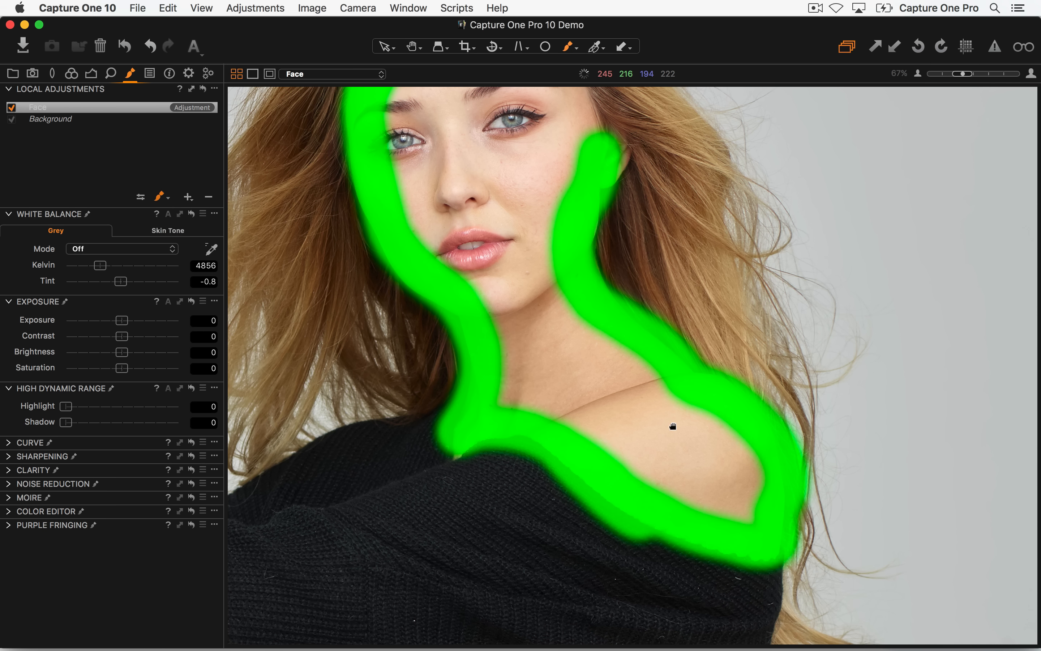
{"action": "scroll", "coordinate": [673, 427], "scroll_direction": "up", "scroll_amount": 10}
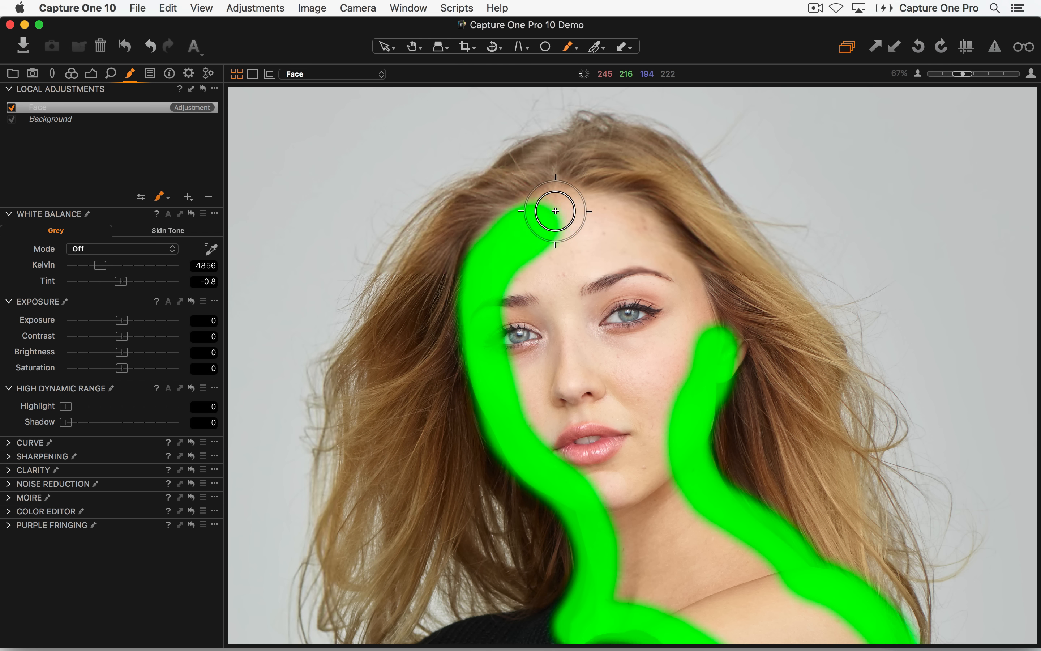
{"action": "mouse_move", "coordinate": [555, 210]}
{"action": "left_mouse_down"}
{"action": "mouse_move", "coordinate": [539, 214]}
{"action": "mouse_move", "coordinate": [609, 214]}
{"action": "mouse_move", "coordinate": [667, 258]}
{"action": "mouse_move", "coordinate": [709, 330]}
{"action": "mouse_move", "coordinate": [669, 338]}
{"action": "left_mouse_up"}
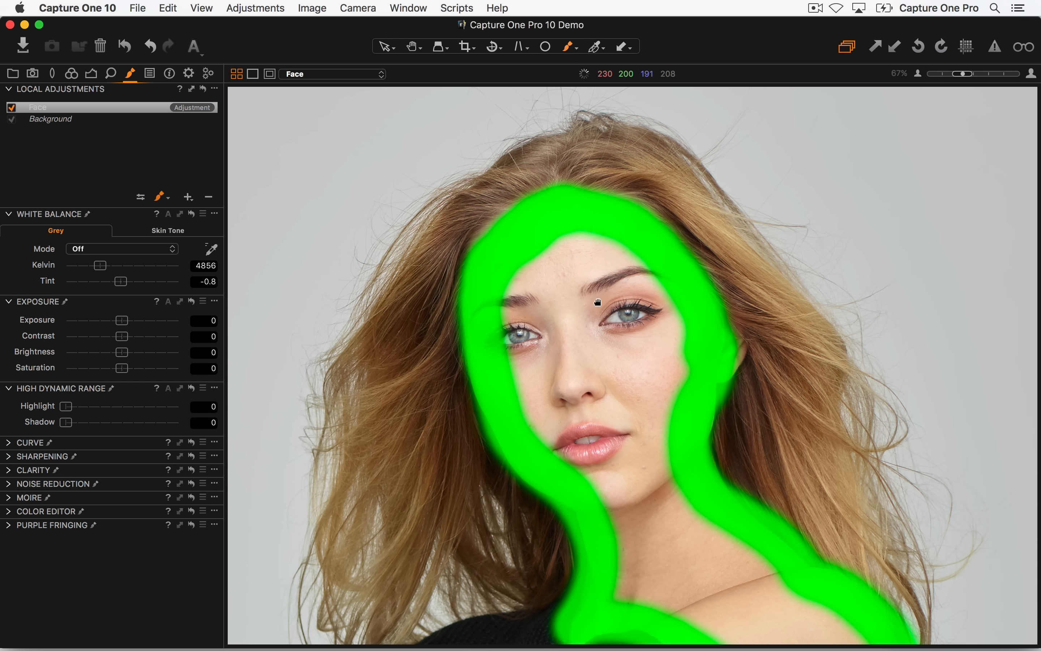
{"action": "left_click_drag", "start_coordinate": [550, 202], "coordinate": [492, 93]}
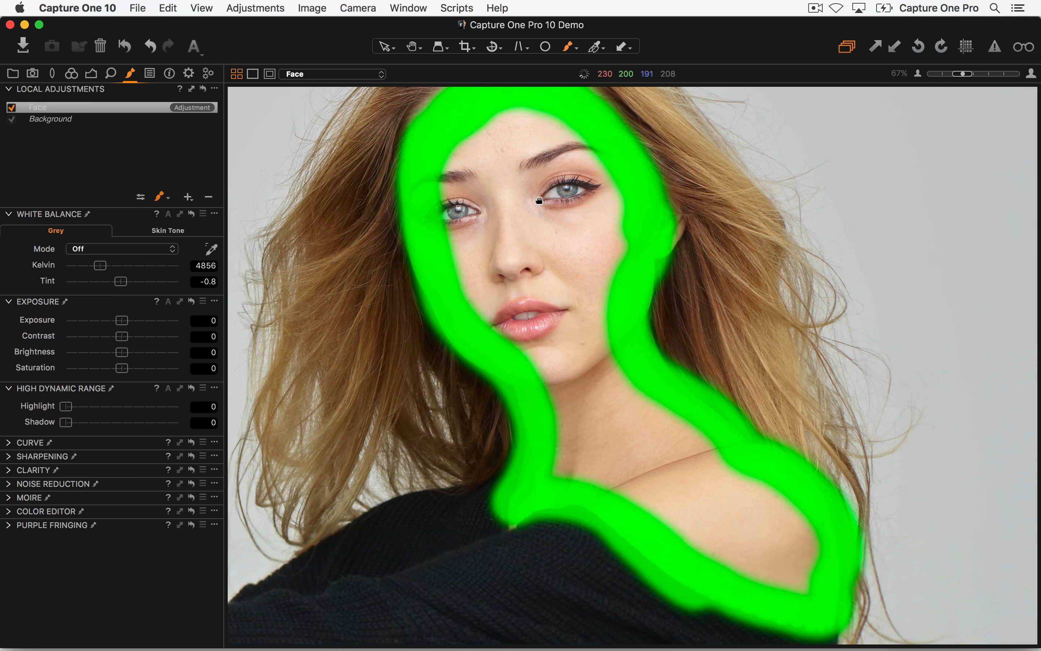
- Fill the closed outline of the Face layer mask to cover the face, neck and shoulder
{"action": "left_click", "coordinate": [214, 88]}
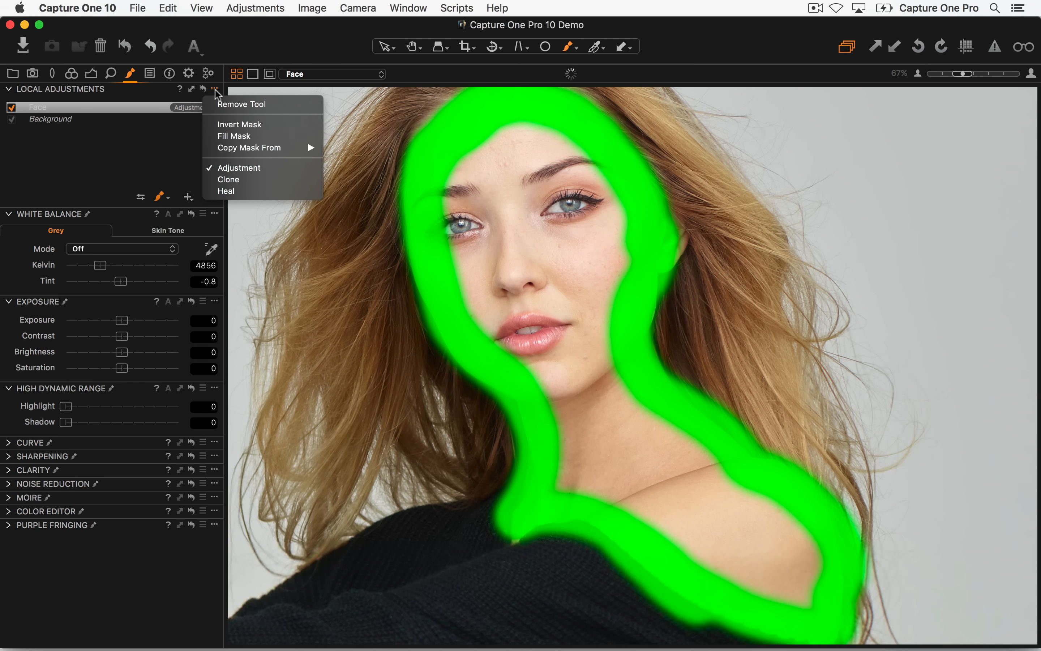
{"action": "left_click", "coordinate": [235, 135]}
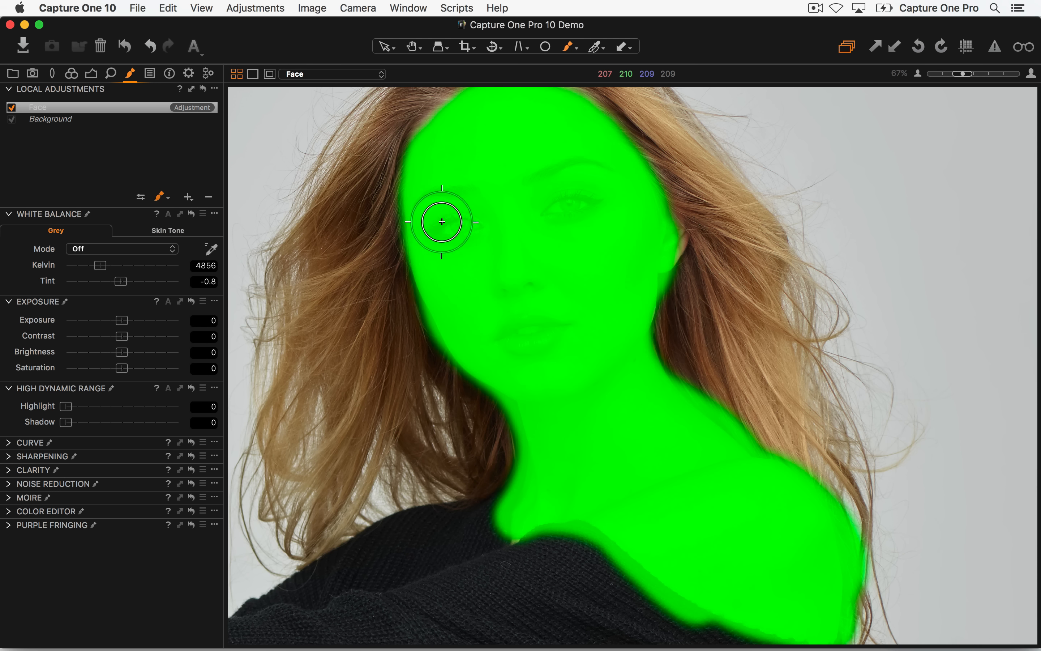
- Erase the Face mask over both eyes and their eyelids, using a smaller eraser at 200% zoom
{"action": "key", "text": "super+equal"}
{"action": "key", "text": "super+equal"}
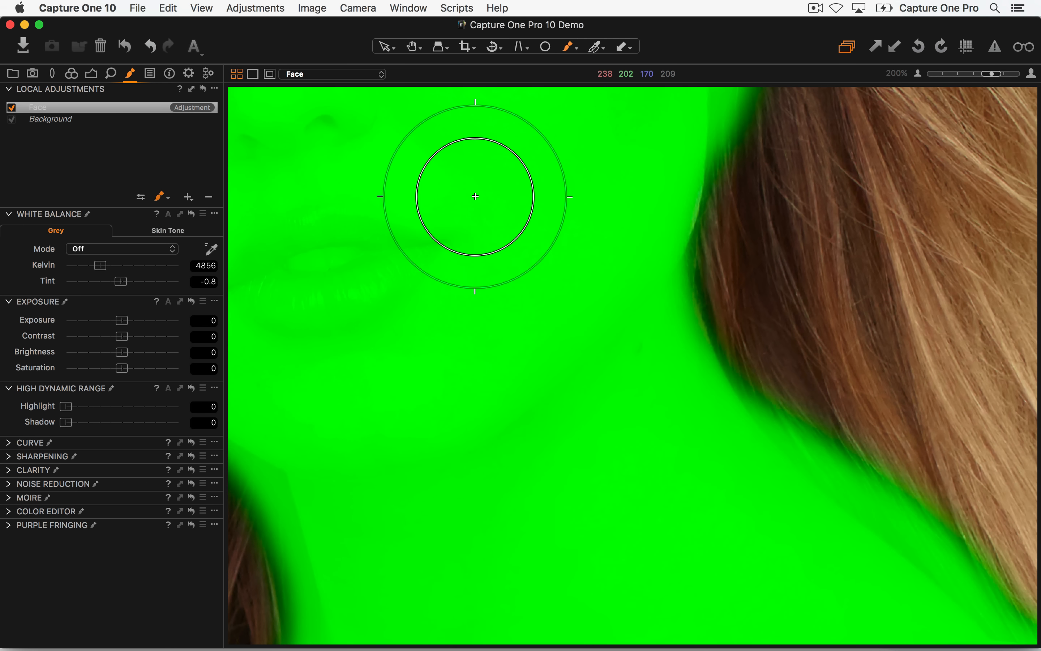
{"action": "left_click_drag", "start_coordinate": [396, 221], "coordinate": [673, 502]}
{"action": "left_click_drag", "start_coordinate": [516, 246], "coordinate": [693, 255]}
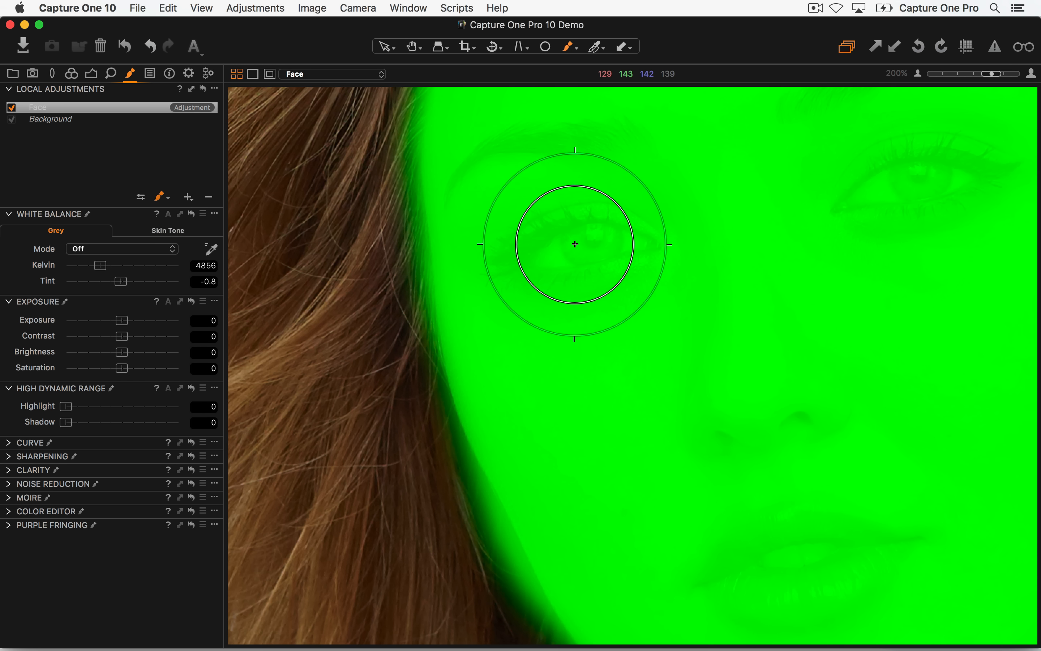
{"action": "key", "text": "e"}
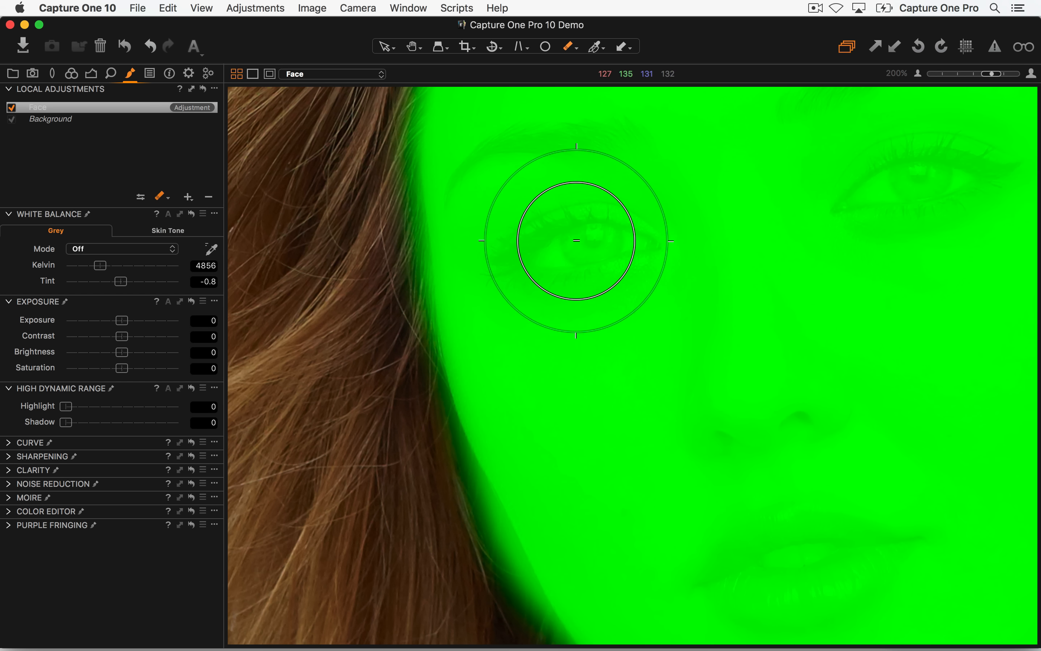
{"action": "right_click", "coordinate": [580, 240]}
{"action": "mouse_move", "coordinate": [579, 240]}
{"action": "left_mouse_down"}
{"action": "mouse_move", "coordinate": [522, 251]}
{"action": "mouse_move", "coordinate": [612, 256]}
{"action": "mouse_move", "coordinate": [551, 268]}
{"action": "mouse_move", "coordinate": [580, 262]}
{"action": "mouse_move", "coordinate": [619, 276]}
{"action": "mouse_move", "coordinate": [600, 278]}
{"action": "mouse_move", "coordinate": [640, 278]}
{"action": "mouse_move", "coordinate": [586, 279]}
{"action": "left_mouse_up"}
{"action": "right_click", "coordinate": [579, 263]}
{"action": "mouse_move", "coordinate": [583, 197]}
{"action": "left_mouse_down"}
{"action": "mouse_move", "coordinate": [566, 247]}
{"action": "mouse_move", "coordinate": [625, 242]}
{"action": "mouse_move", "coordinate": [599, 229]}
{"action": "mouse_move", "coordinate": [509, 259]}
{"action": "mouse_move", "coordinate": [565, 278]}
{"action": "mouse_move", "coordinate": [635, 260]}
{"action": "mouse_move", "coordinate": [644, 247]}
{"action": "mouse_move", "coordinate": [608, 215]}
{"action": "mouse_move", "coordinate": [566, 202]}
{"action": "mouse_move", "coordinate": [498, 211]}
{"action": "mouse_move", "coordinate": [546, 202]}
{"action": "mouse_move", "coordinate": [503, 247]}
{"action": "mouse_move", "coordinate": [493, 243]}
{"action": "mouse_move", "coordinate": [506, 200]}
{"action": "mouse_move", "coordinate": [582, 196]}
{"action": "mouse_move", "coordinate": [645, 260]}
{"action": "mouse_move", "coordinate": [489, 274]}
{"action": "mouse_move", "coordinate": [635, 252]}
{"action": "mouse_move", "coordinate": [628, 218]}
{"action": "mouse_move", "coordinate": [560, 191]}
{"action": "mouse_move", "coordinate": [499, 200]}
{"action": "mouse_move", "coordinate": [538, 263]}
{"action": "left_mouse_up"}
{"action": "scroll", "coordinate": [713, 269], "scroll_direction": "right", "scroll_amount": 6}
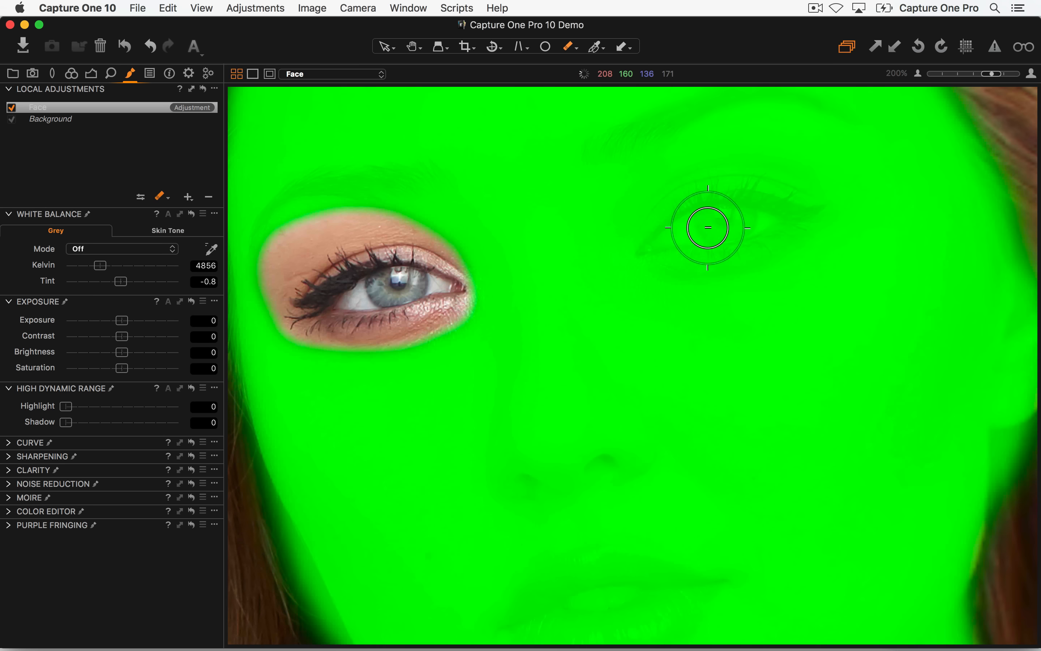
{"action": "mouse_move", "coordinate": [665, 250]}
{"action": "left_mouse_down"}
{"action": "mouse_move", "coordinate": [731, 233]}
{"action": "mouse_move", "coordinate": [767, 181]}
{"action": "mouse_move", "coordinate": [630, 251]}
{"action": "mouse_move", "coordinate": [745, 152]}
{"action": "mouse_move", "coordinate": [813, 168]}
{"action": "mouse_move", "coordinate": [623, 217]}
{"action": "mouse_move", "coordinate": [739, 242]}
{"action": "mouse_move", "coordinate": [682, 261]}
{"action": "mouse_move", "coordinate": [804, 254]}
{"action": "mouse_move", "coordinate": [823, 167]}
{"action": "mouse_move", "coordinate": [734, 149]}
{"action": "left_mouse_up"}
- Erase the Face mask from the lips, then repaint the skin around the mouth and hide the mask overlay
{"action": "left_click_drag", "start_coordinate": [666, 304], "coordinate": [740, 42]}
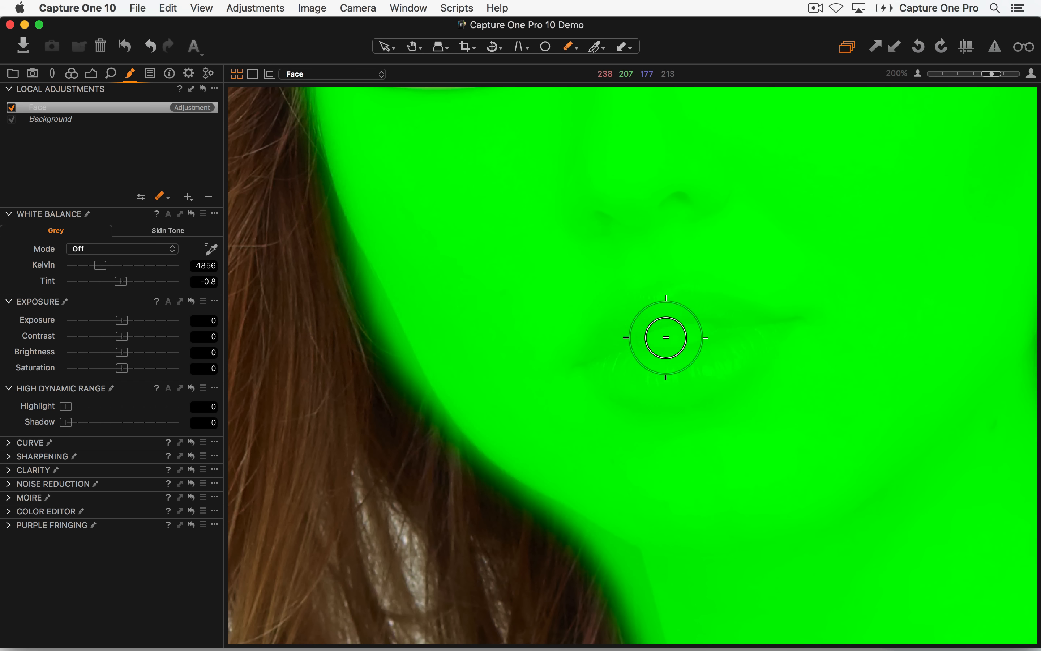
{"action": "mouse_move", "coordinate": [666, 337]}
{"action": "left_mouse_down"}
{"action": "mouse_move", "coordinate": [615, 354]}
{"action": "mouse_move", "coordinate": [621, 345]}
{"action": "mouse_move", "coordinate": [617, 356]}
{"action": "mouse_move", "coordinate": [693, 368]}
{"action": "mouse_move", "coordinate": [786, 329]}
{"action": "mouse_move", "coordinate": [659, 320]}
{"action": "mouse_move", "coordinate": [604, 345]}
{"action": "mouse_move", "coordinate": [593, 370]}
{"action": "left_mouse_up"}
{"action": "mouse_move", "coordinate": [650, 384]}
{"action": "left_mouse_down"}
{"action": "mouse_move", "coordinate": [629, 387]}
{"action": "mouse_move", "coordinate": [607, 376]}
{"action": "mouse_move", "coordinate": [694, 392]}
{"action": "mouse_move", "coordinate": [778, 343]}
{"action": "mouse_move", "coordinate": [794, 309]}
{"action": "mouse_move", "coordinate": [685, 300]}
{"action": "mouse_move", "coordinate": [619, 320]}
{"action": "mouse_move", "coordinate": [574, 362]}
{"action": "mouse_move", "coordinate": [644, 400]}
{"action": "mouse_move", "coordinate": [579, 369]}
{"action": "mouse_move", "coordinate": [633, 310]}
{"action": "mouse_move", "coordinate": [662, 297]}
{"action": "mouse_move", "coordinate": [698, 395]}
{"action": "mouse_move", "coordinate": [665, 399]}
{"action": "mouse_move", "coordinate": [690, 404]}
{"action": "left_mouse_up"}
{"action": "key", "text": "b"}
{"action": "left_click_drag", "start_coordinate": [624, 192], "coordinate": [616, 197]}
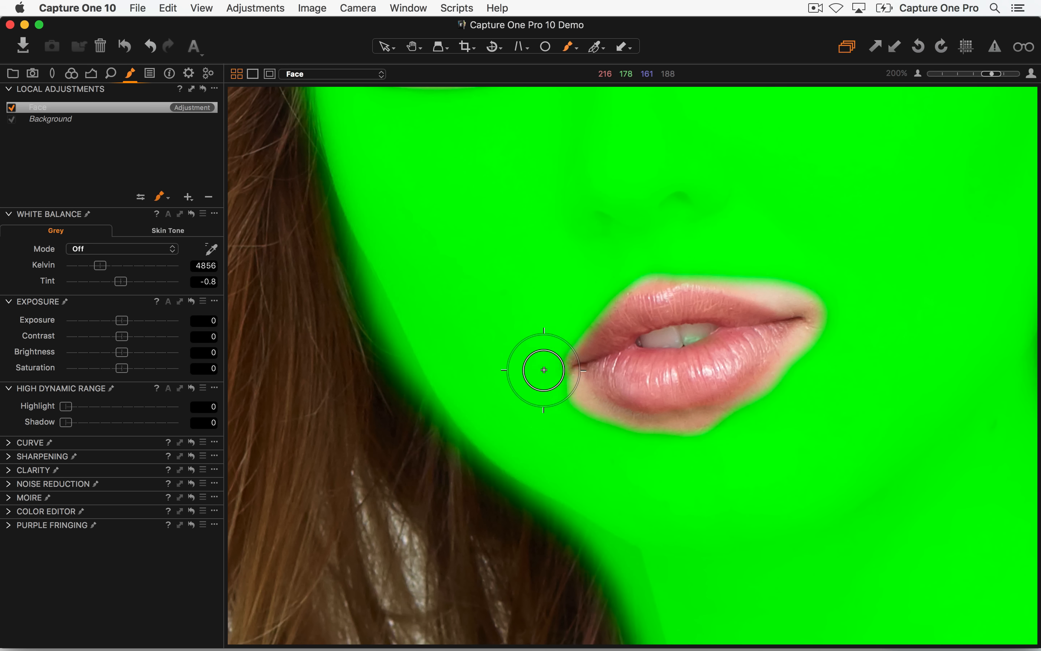
{"action": "mouse_move", "coordinate": [544, 368]}
{"action": "left_mouse_down"}
{"action": "mouse_move", "coordinate": [569, 414]}
{"action": "mouse_move", "coordinate": [605, 443]}
{"action": "mouse_move", "coordinate": [700, 449]}
{"action": "mouse_move", "coordinate": [829, 360]}
{"action": "mouse_move", "coordinate": [850, 321]}
{"action": "mouse_move", "coordinate": [761, 407]}
{"action": "mouse_move", "coordinate": [683, 440]}
{"action": "mouse_move", "coordinate": [620, 444]}
{"action": "mouse_move", "coordinate": [584, 431]}
{"action": "mouse_move", "coordinate": [566, 421]}
{"action": "mouse_move", "coordinate": [698, 444]}
{"action": "mouse_move", "coordinate": [795, 401]}
{"action": "mouse_move", "coordinate": [826, 357]}
{"action": "mouse_move", "coordinate": [834, 300]}
{"action": "mouse_move", "coordinate": [694, 248]}
{"action": "mouse_move", "coordinate": [649, 247]}
{"action": "mouse_move", "coordinate": [654, 259]}
{"action": "mouse_move", "coordinate": [746, 249]}
{"action": "mouse_move", "coordinate": [828, 273]}
{"action": "mouse_move", "coordinate": [824, 335]}
{"action": "left_mouse_up"}
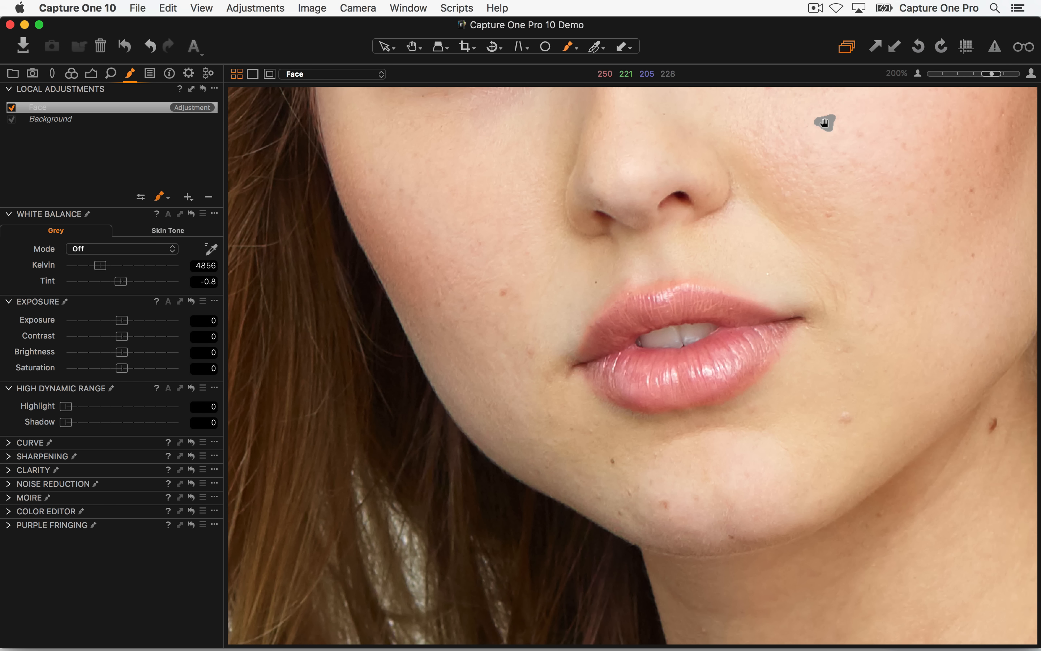
{"action": "left_click", "coordinate": [919, 74]}
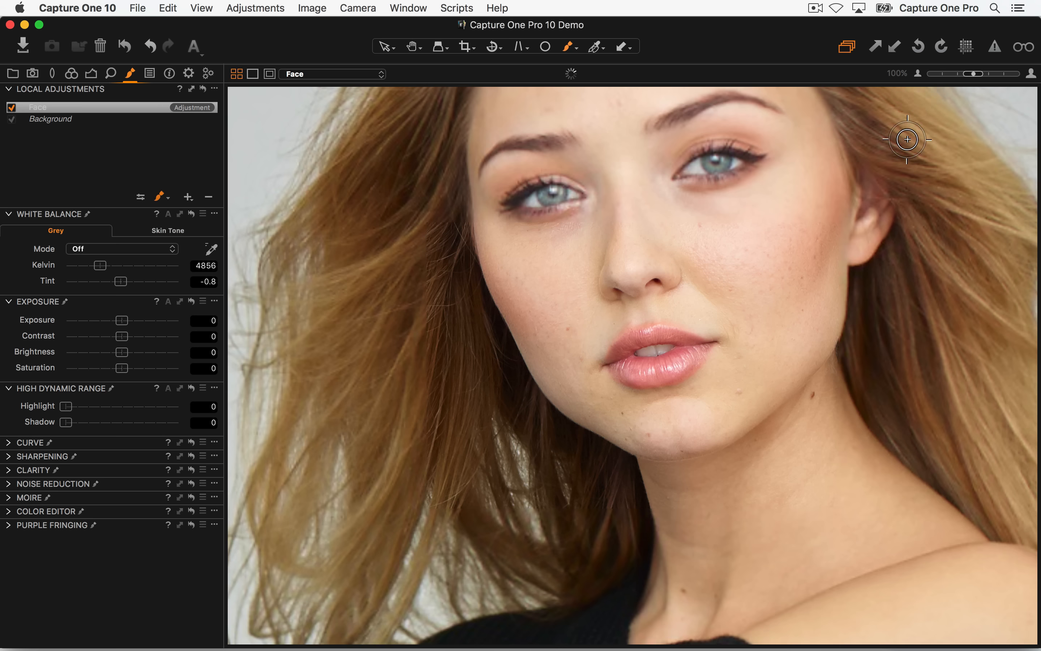
{"action": "left_click_drag", "start_coordinate": [963, 74], "coordinate": [950, 73]}
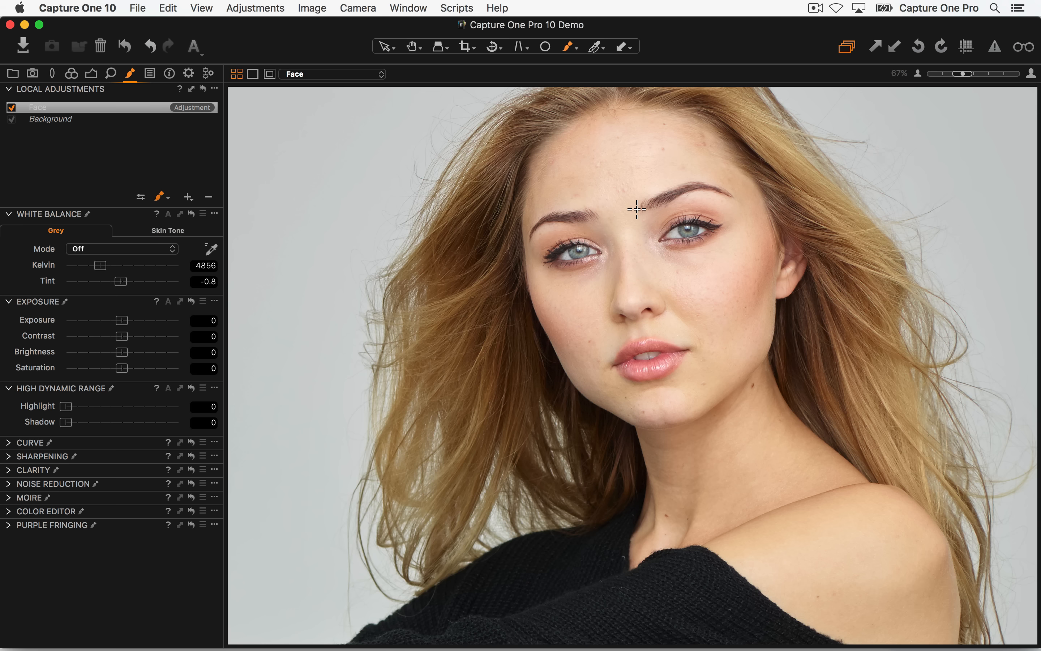
{"action": "key", "text": "m"}
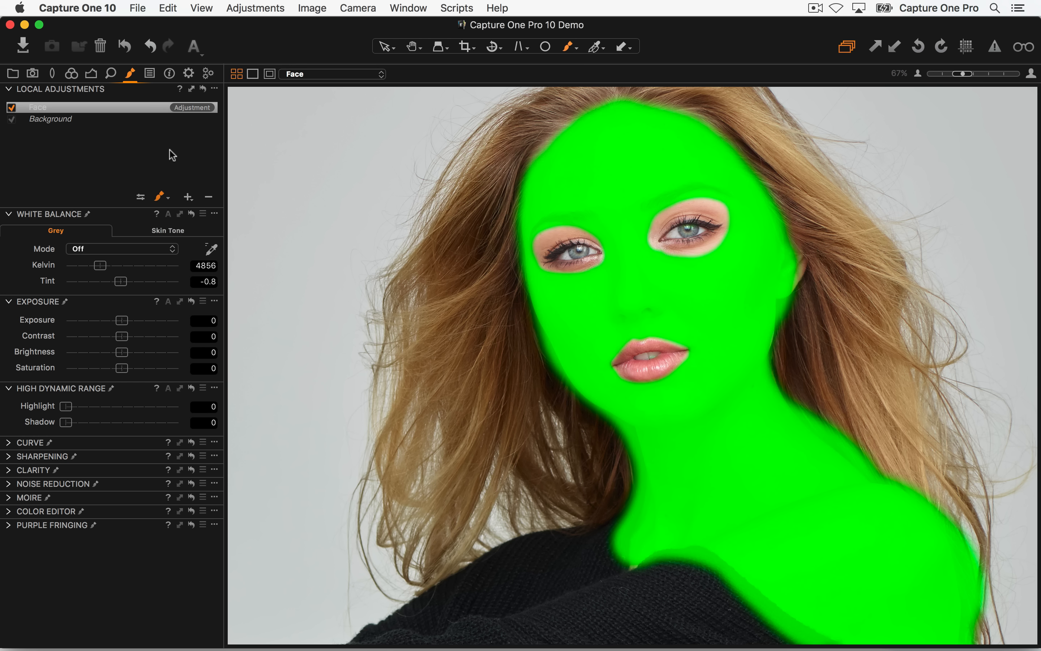
{"action": "key", "text": "m"}
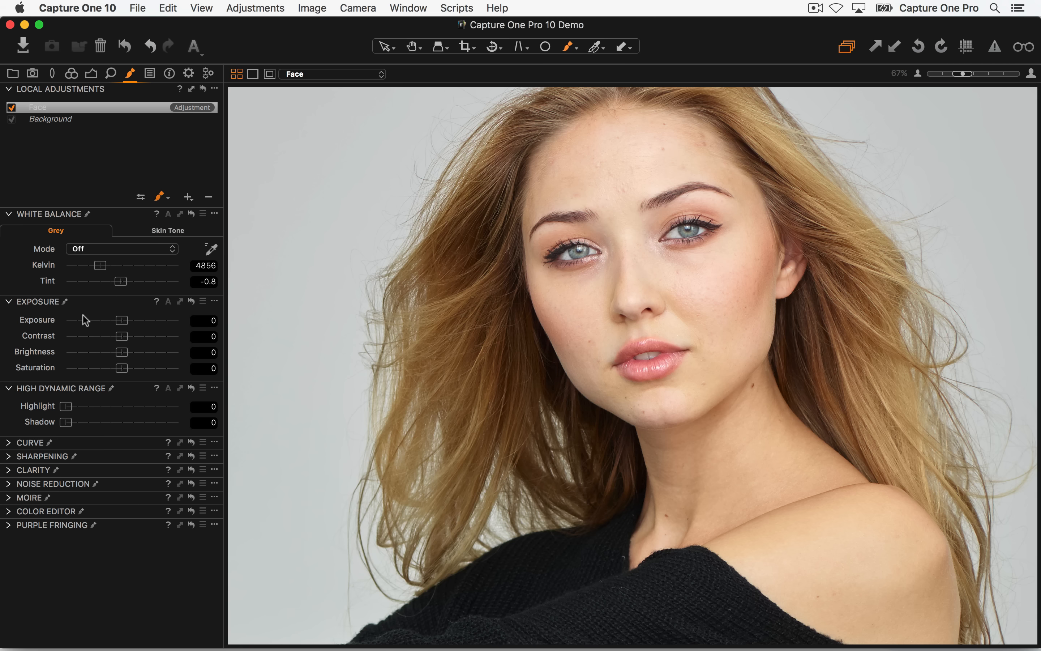
- Sample the skin colour from the woman's lower cheek for the Face layer's Skin Tone correction in the Color Editor
{"action": "left_click", "coordinate": [5, 513]}
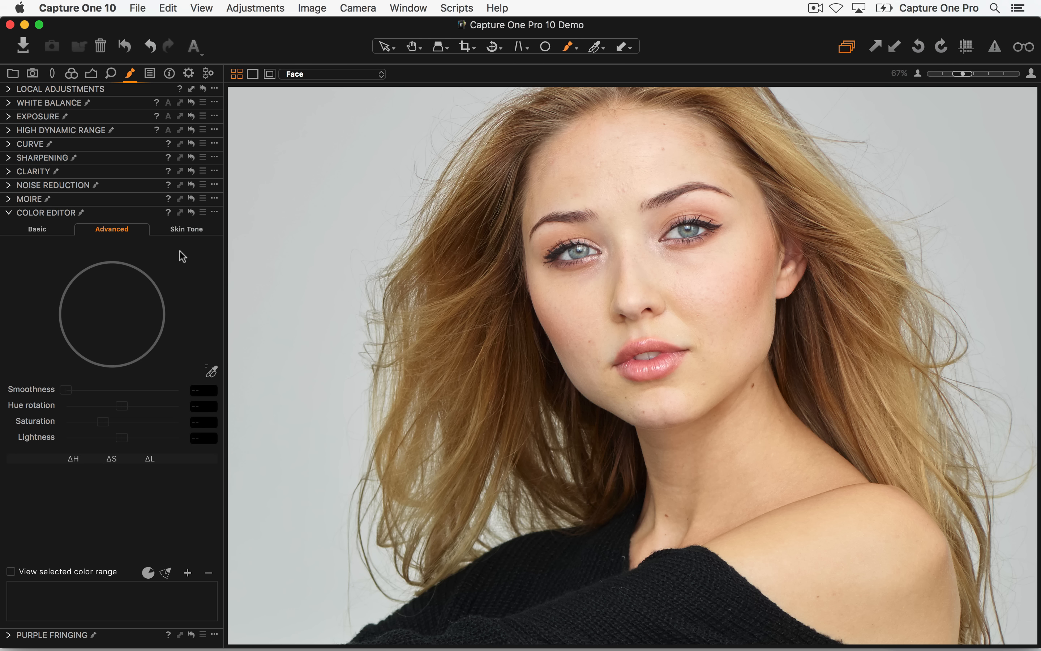
{"action": "left_click", "coordinate": [178, 231]}
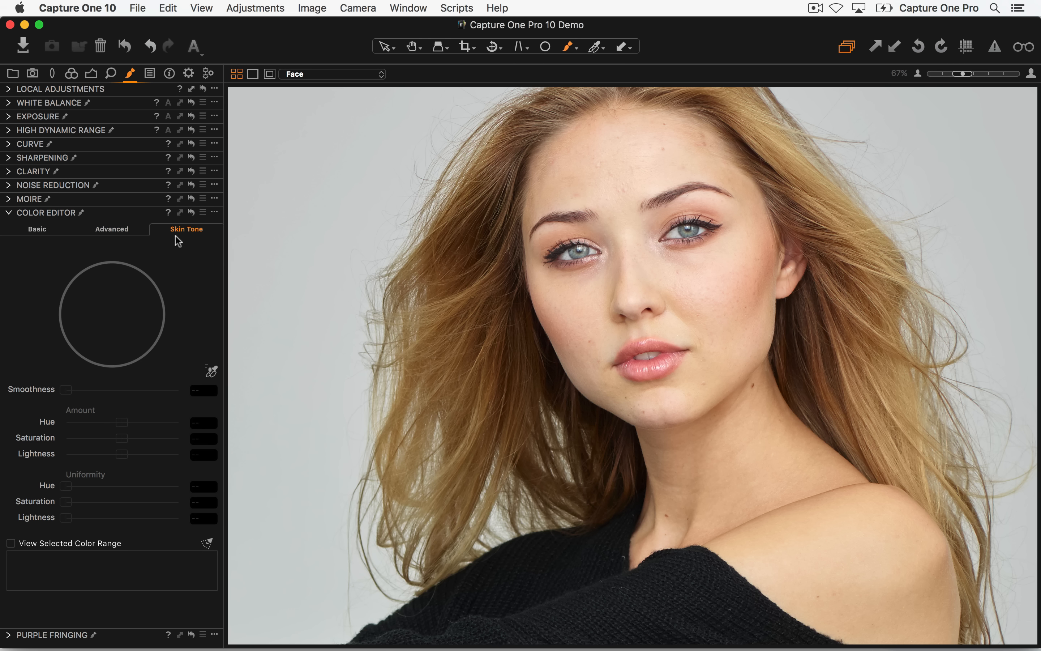
{"action": "left_click", "coordinate": [203, 366]}
{"action": "left_click", "coordinate": [724, 364]}
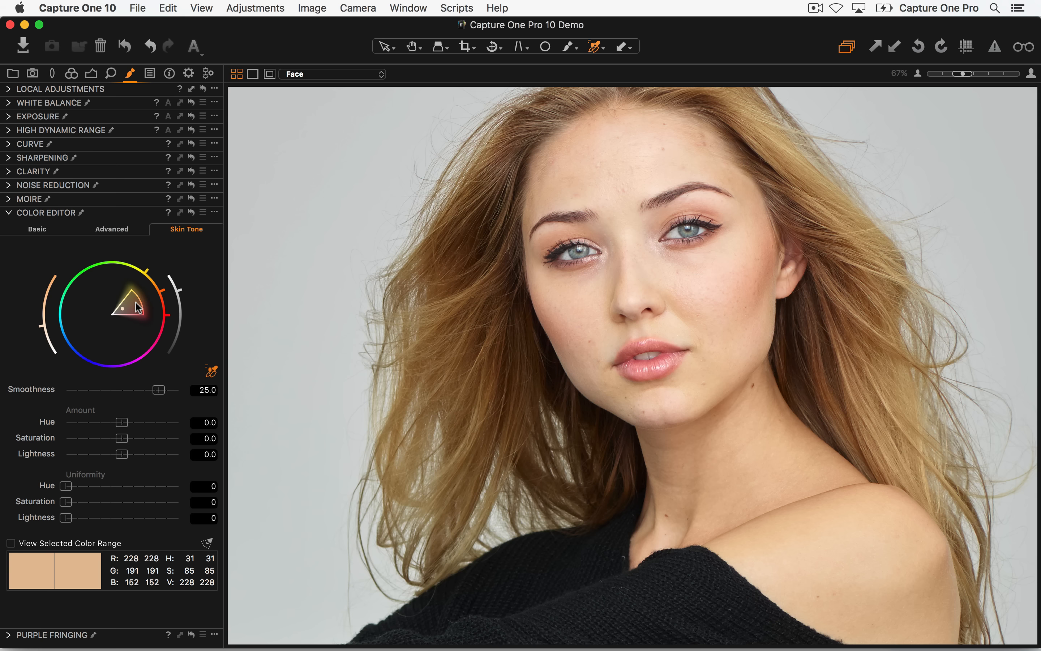
- Widen the selected skin colour range from yellow-green through orange and red to pink, extending it outward to the saturated edge
{"action": "left_click_drag", "start_coordinate": [140, 298], "coordinate": [125, 275]}
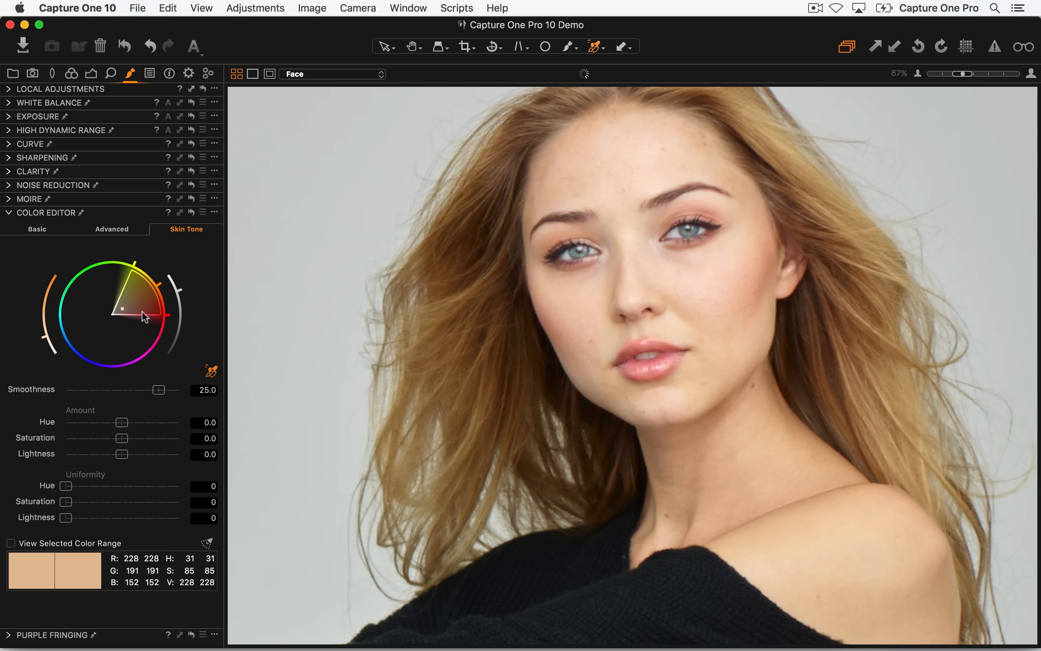
{"action": "left_click_drag", "start_coordinate": [144, 317], "coordinate": [150, 328]}
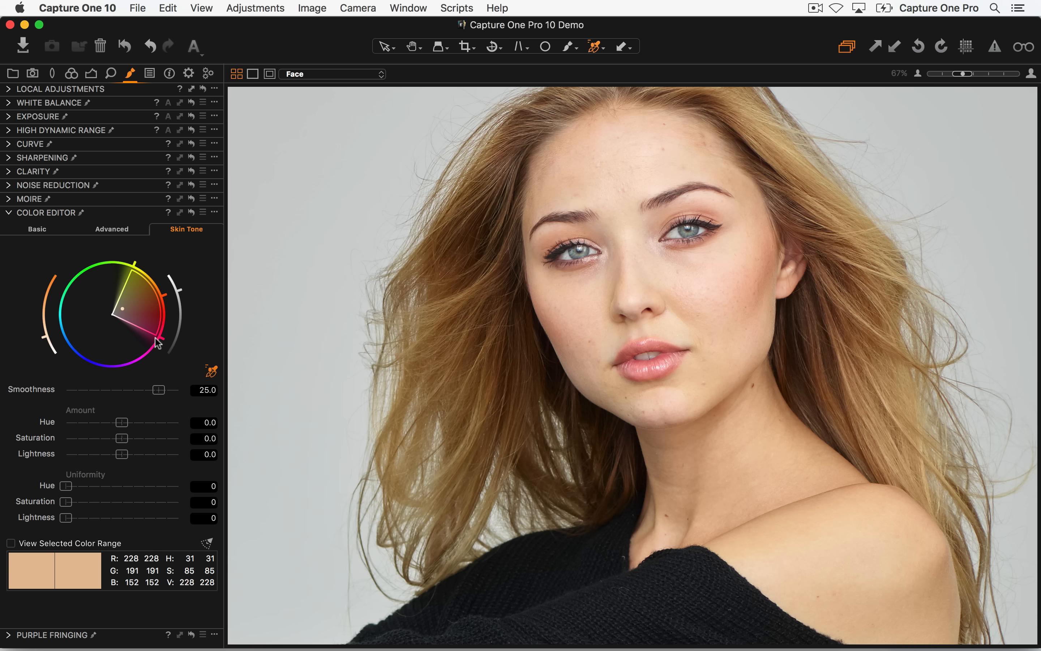
{"action": "left_click_drag", "start_coordinate": [127, 277], "coordinate": [125, 275]}
- Set the skin tone Uniformity to Hue 90 and Saturation 67, and raise its Lightness slightly
{"action": "left_click_drag", "start_coordinate": [139, 493], "coordinate": [185, 491]}
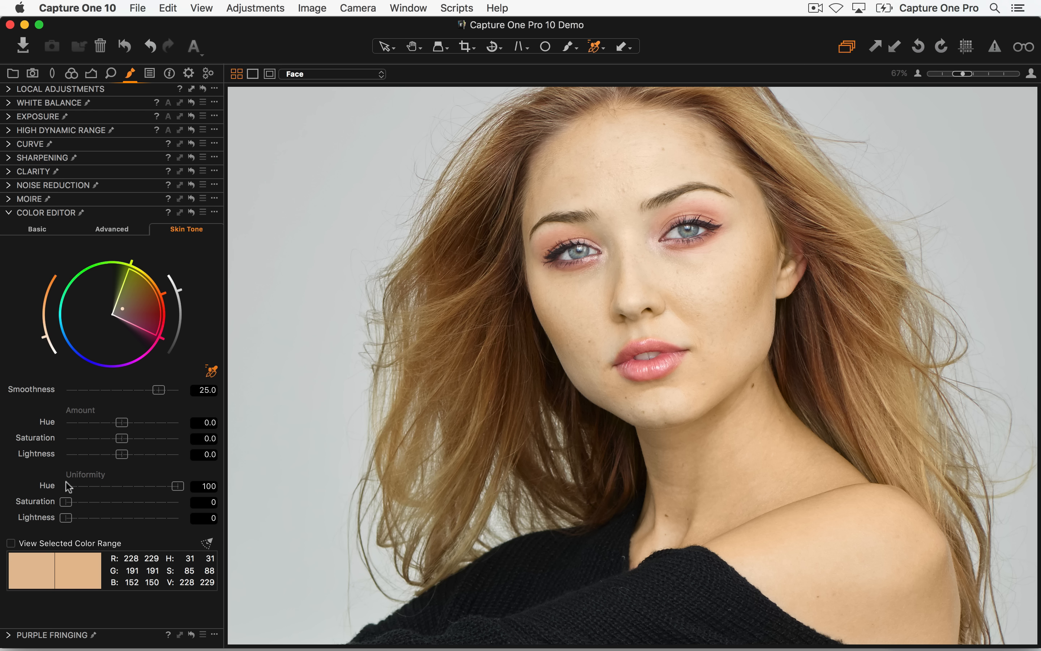
{"action": "left_click_drag", "start_coordinate": [70, 502], "coordinate": [181, 520]}
{"action": "left_click_drag", "start_coordinate": [177, 503], "coordinate": [146, 506]}
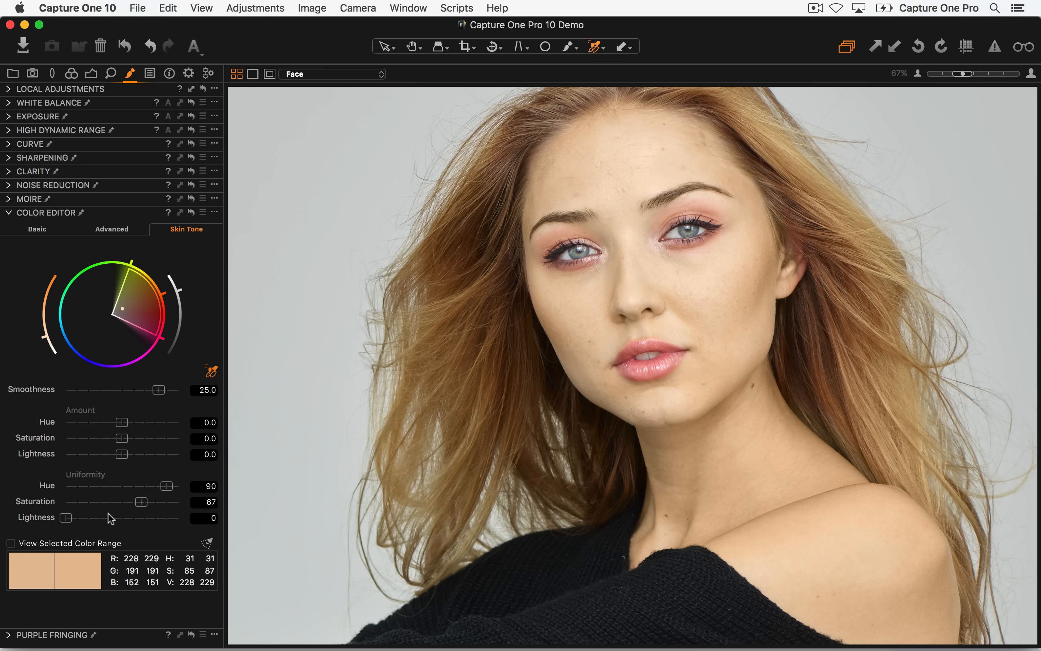
{"action": "left_click_drag", "start_coordinate": [66, 518], "coordinate": [95, 526]}
- Compare the portrait with the Face layer off and on, then examine the skin of the hands and feet at 50%
{"action": "left_click", "coordinate": [8, 89]}
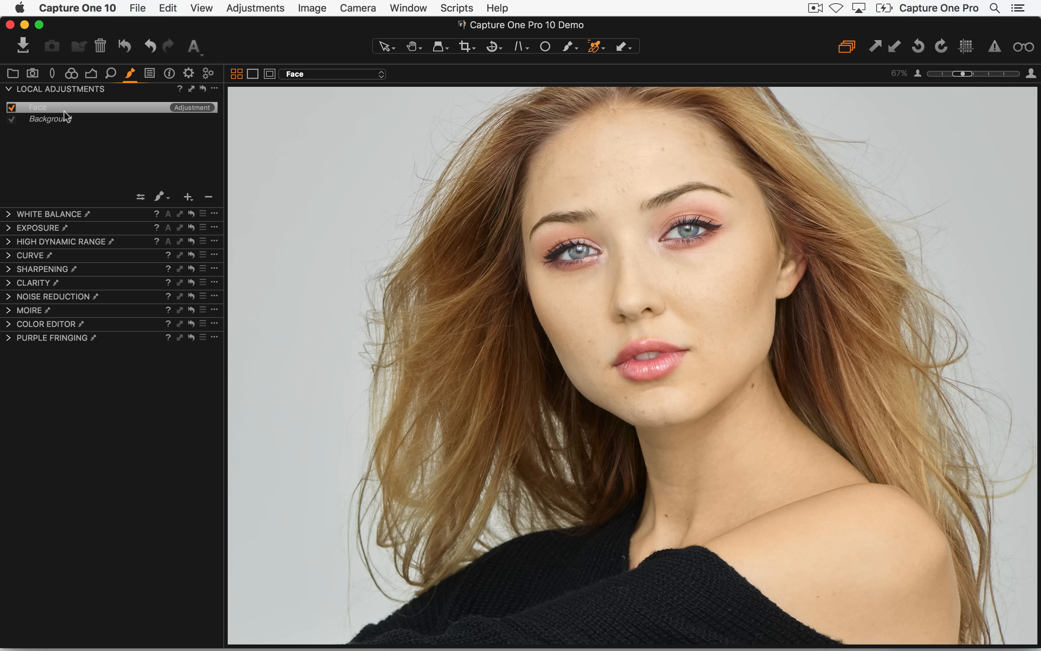
{"action": "left_click", "coordinate": [954, 74]}
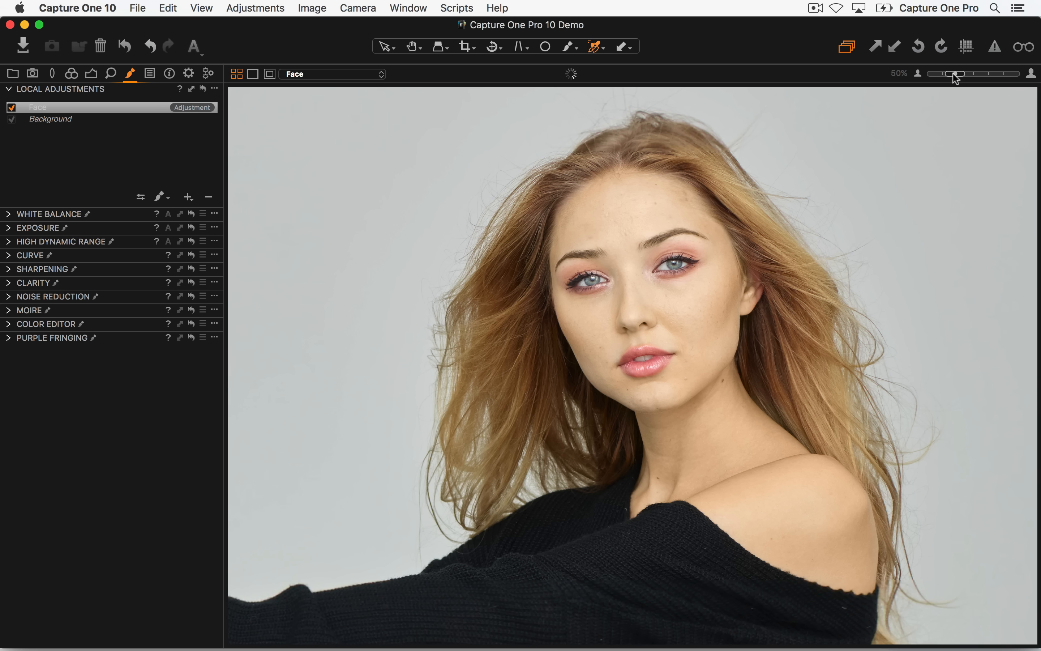
{"action": "left_click", "coordinate": [11, 108]}
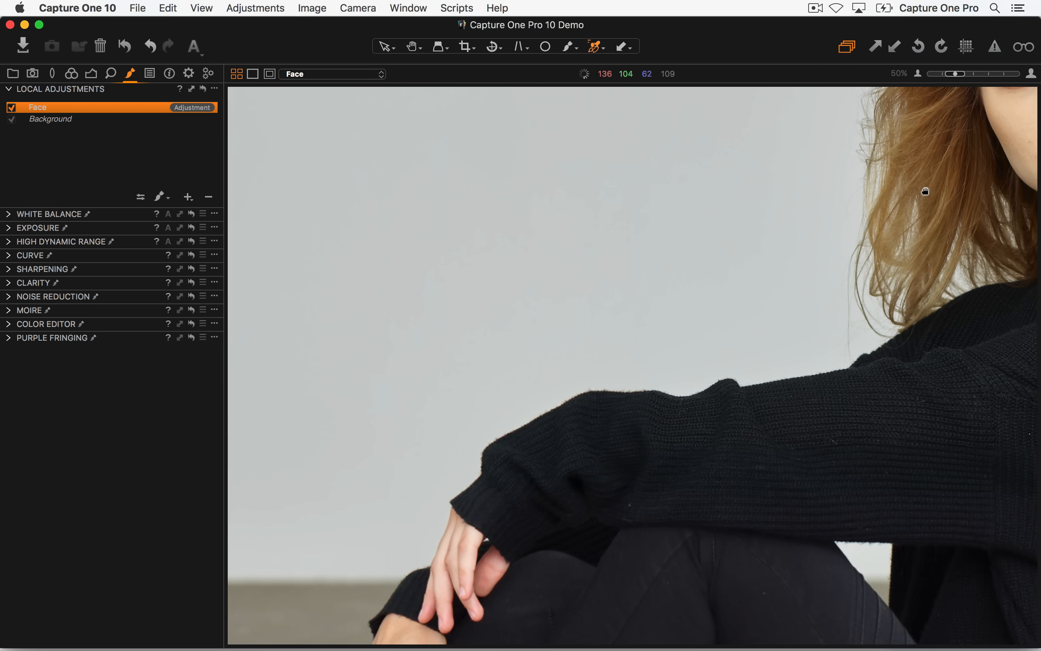
{"action": "scroll", "coordinate": [655, 265], "scroll_direction": "down", "scroll_amount": 5}
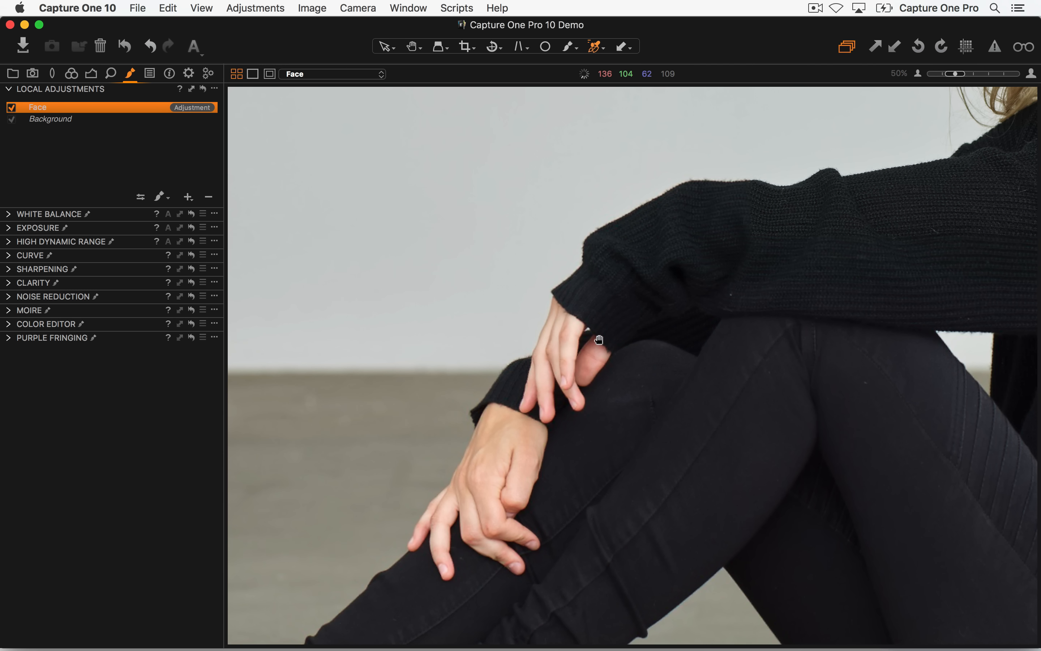
{"action": "scroll", "coordinate": [599, 339], "scroll_direction": "down", "scroll_amount": 10}
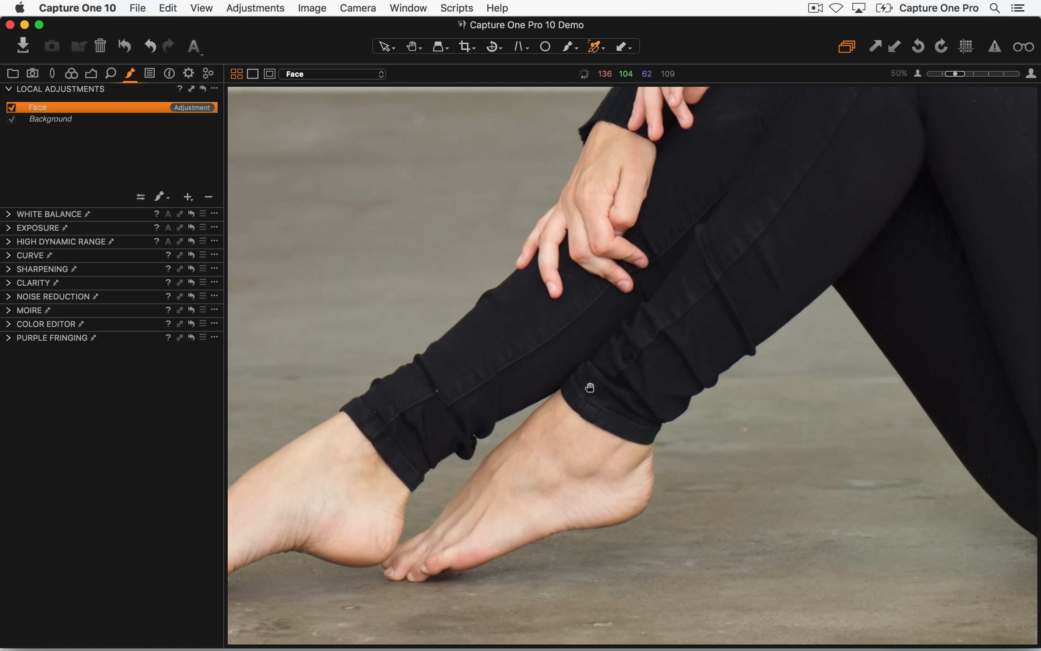
{"action": "scroll", "coordinate": [589, 388], "scroll_direction": "left", "scroll_amount": 5}
{"action": "scroll", "coordinate": [589, 387], "scroll_direction": "down", "scroll_amount": 1}
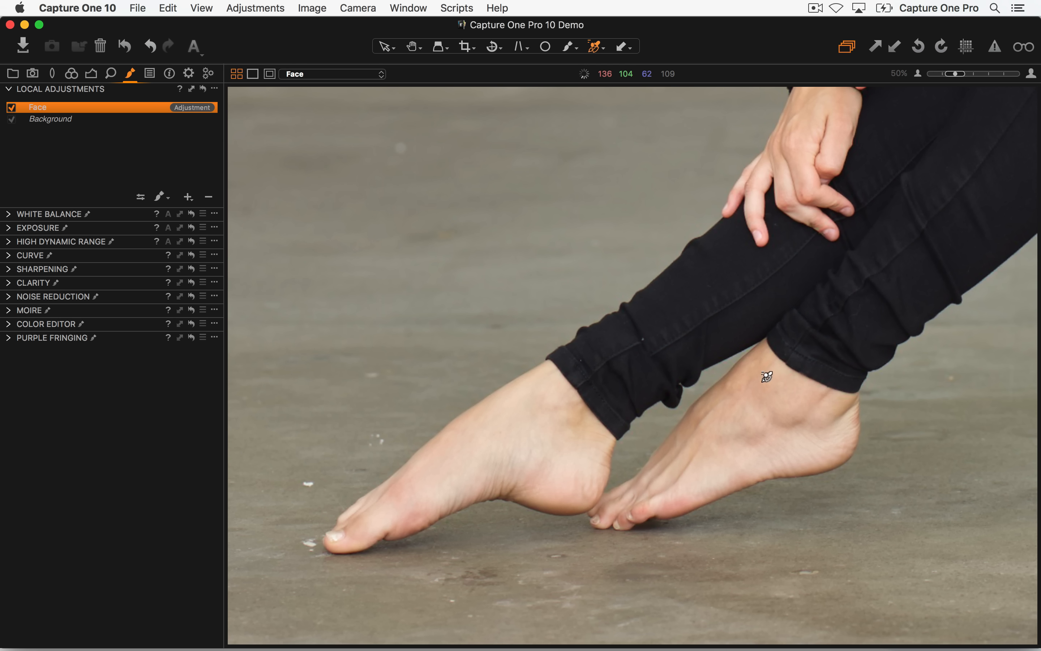
{"action": "left_click", "coordinate": [918, 76]}
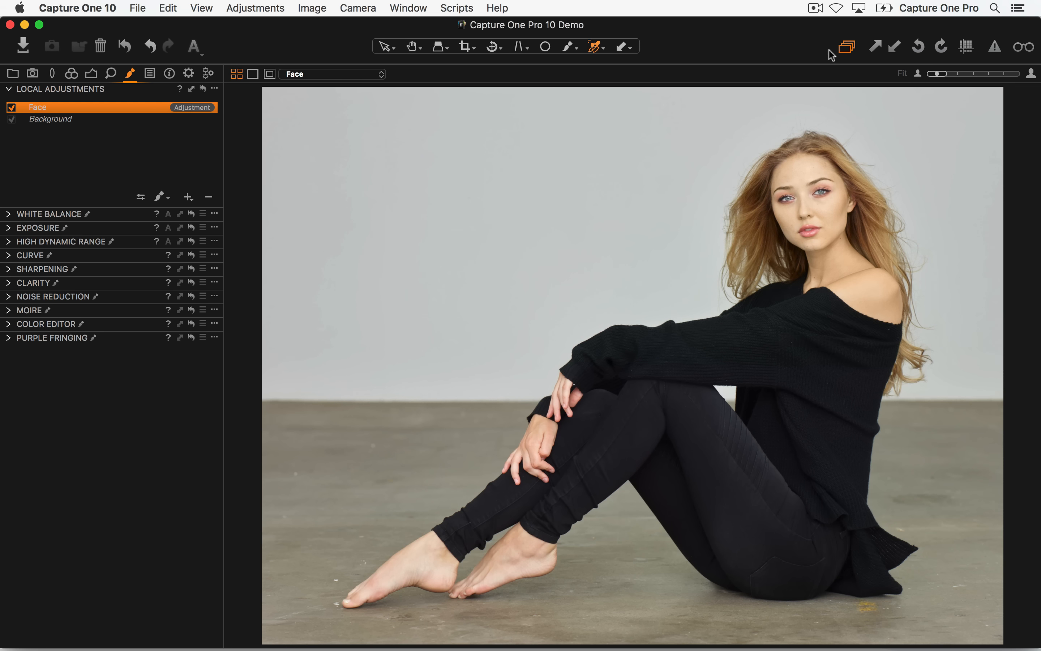
- Remove the small blemishes on the chin and lower cheeks with Spot Removal at radius 13, viewing the face at 100%
{"action": "left_click", "coordinate": [111, 74]}
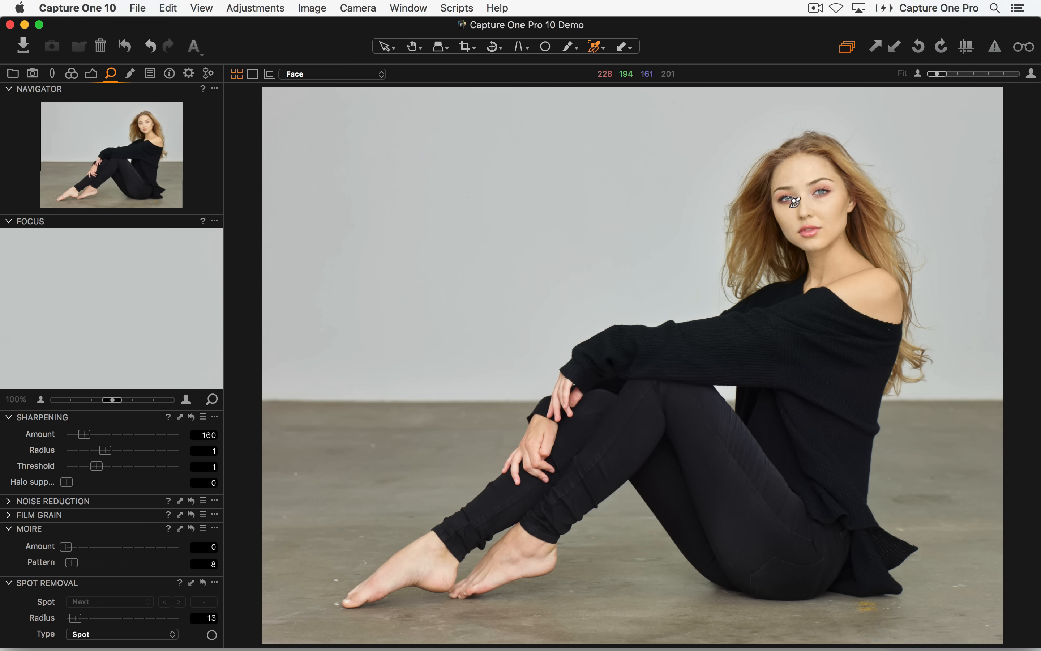
{"action": "key", "text": "h"}
{"action": "left_click", "coordinate": [1032, 74]}
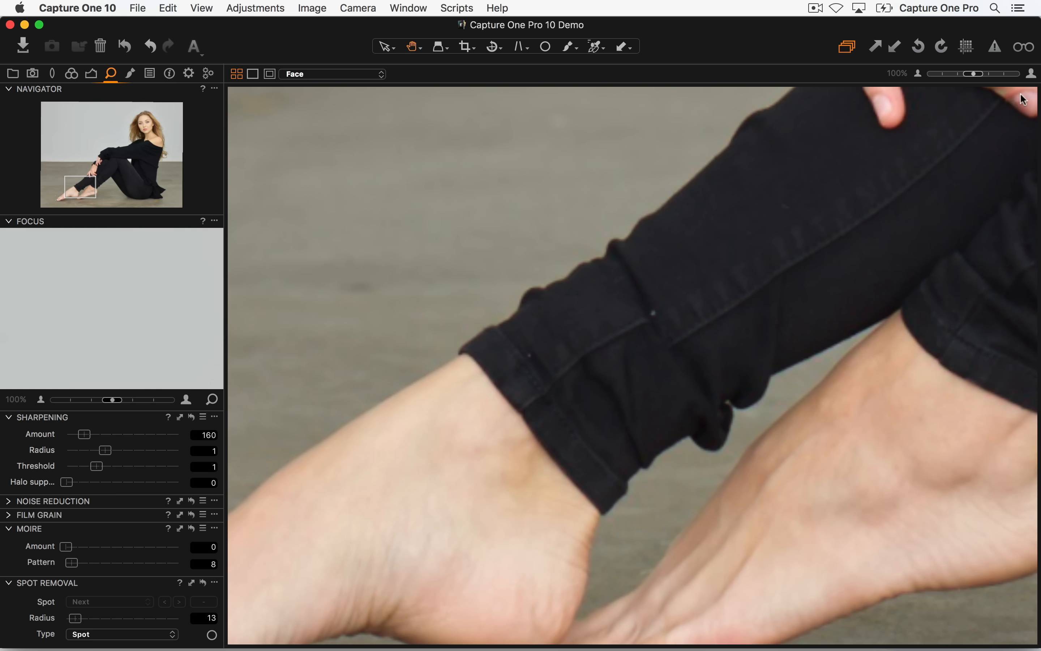
{"action": "left_click_drag", "start_coordinate": [1008, 122], "coordinate": [840, 161]}
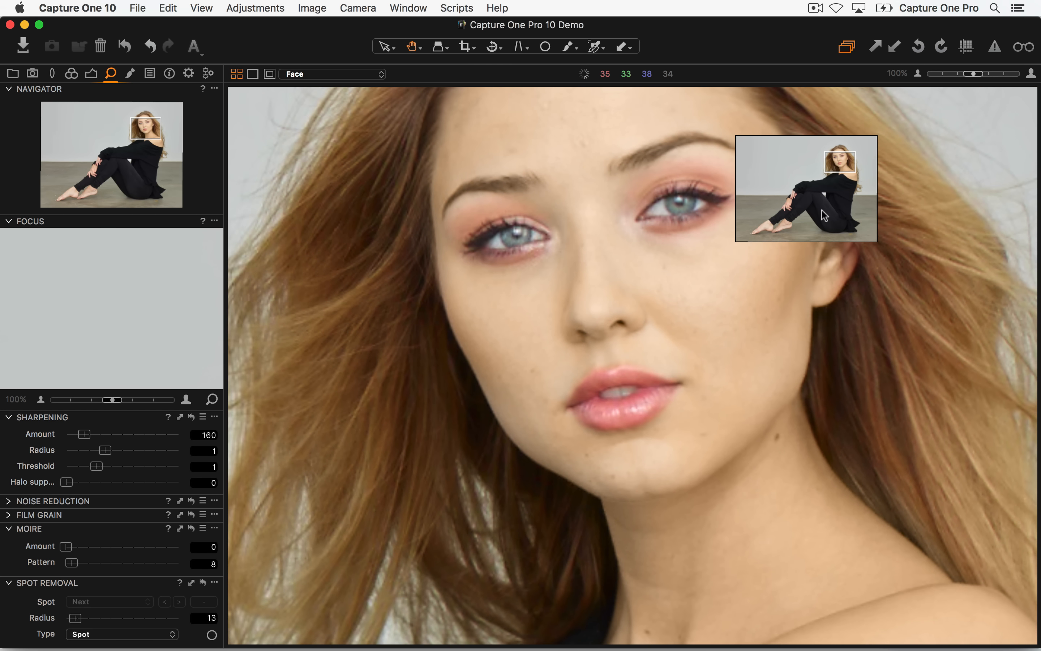
{"action": "left_click_drag", "start_coordinate": [823, 215], "coordinate": [823, 215]}
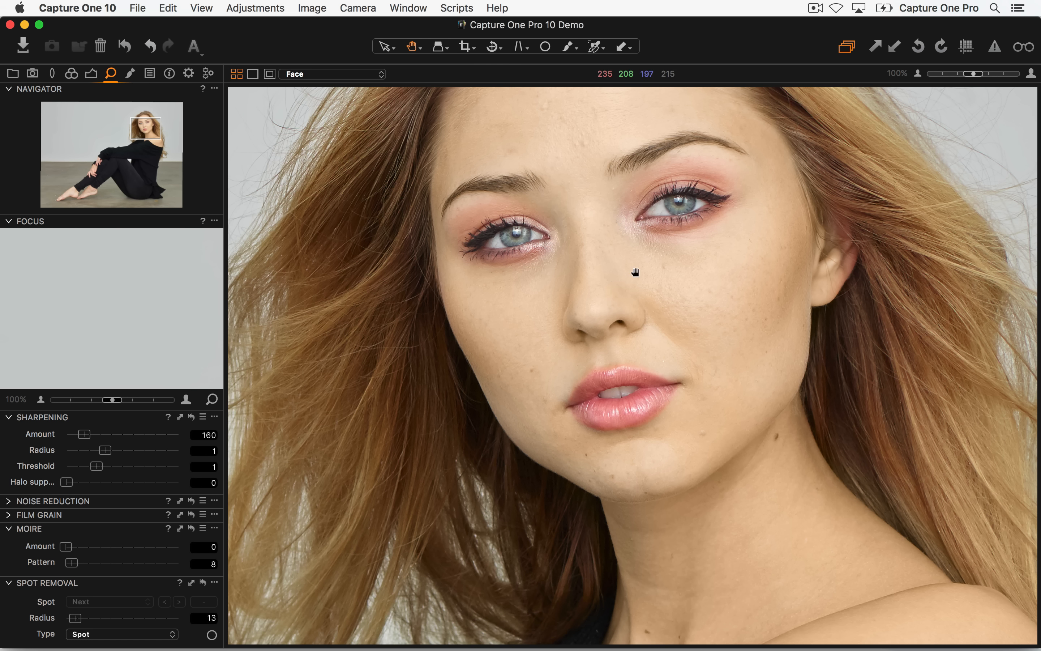
{"action": "left_click", "coordinate": [213, 635]}
{"action": "left_click", "coordinate": [584, 456]}
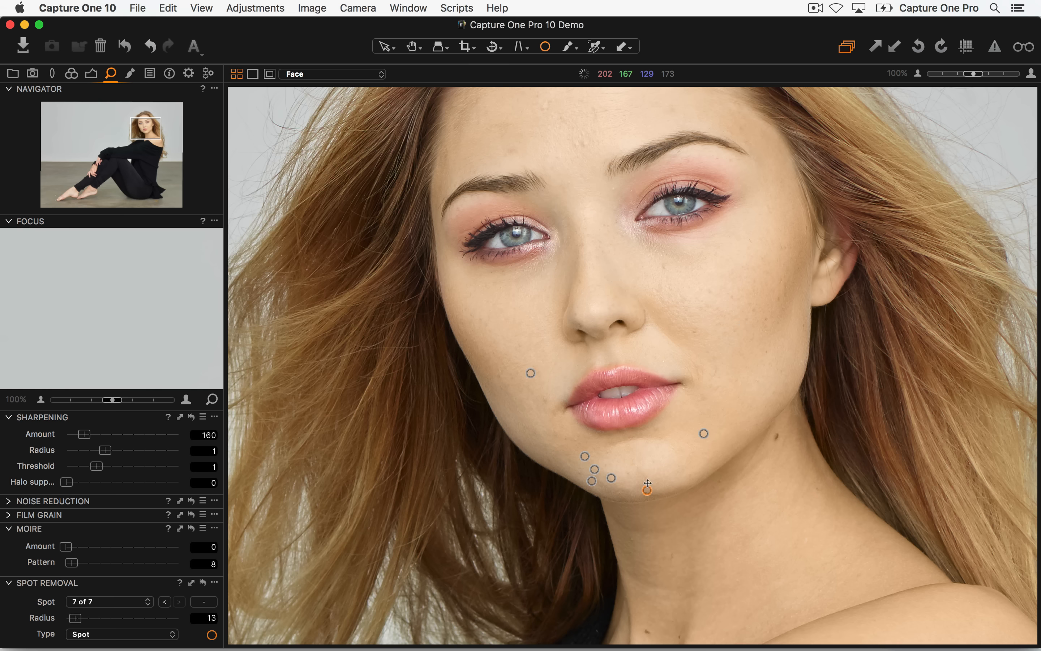
- Remove the blemishes across the forehead and between the eyebrows with Spot Removal at a radius of about 21
{"action": "left_click_drag", "start_coordinate": [613, 138], "coordinate": [570, 235]}
{"action": "left_click", "coordinate": [566, 229]}
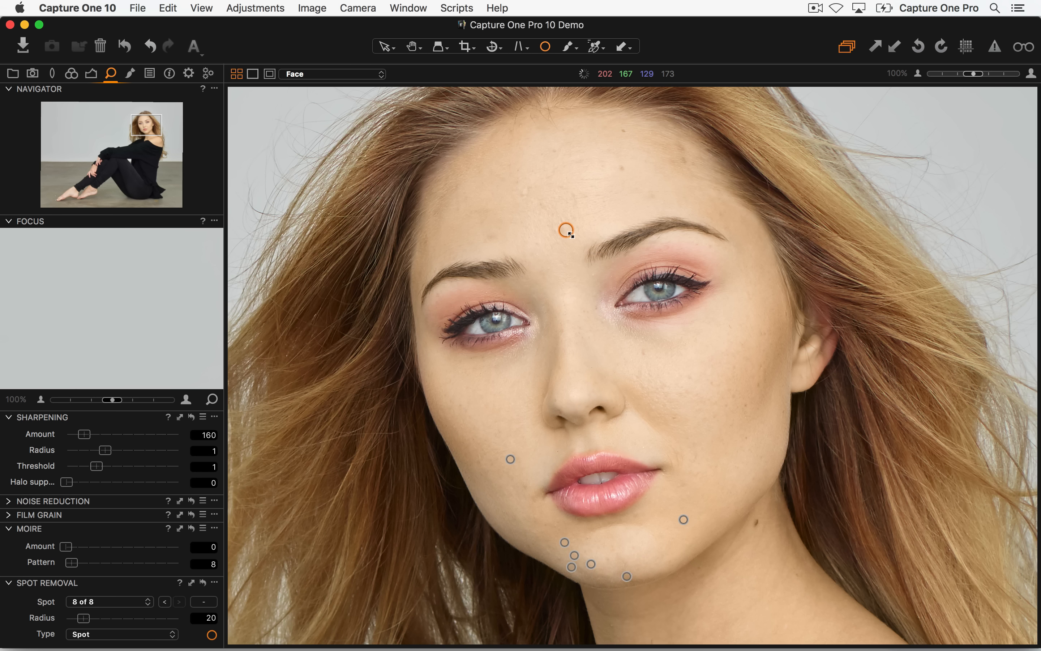
{"action": "left_click", "coordinate": [620, 171]}
{"action": "left_click", "coordinate": [600, 167]}
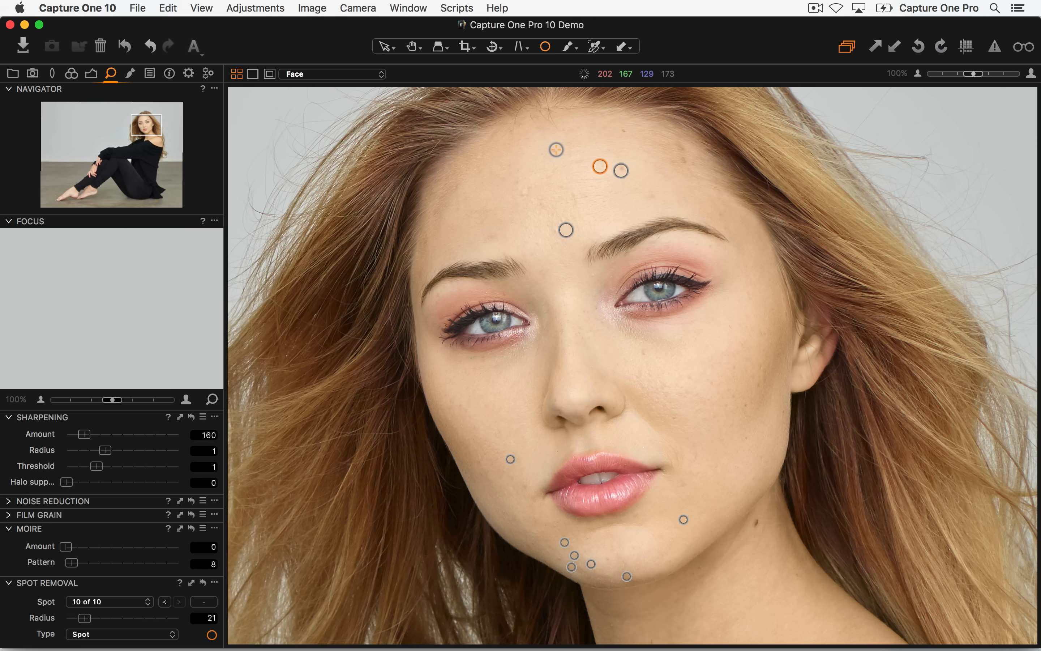
{"action": "left_click", "coordinate": [557, 150]}
{"action": "left_click", "coordinate": [523, 191]}
{"action": "left_click", "coordinate": [540, 208]}
{"action": "left_click", "coordinate": [496, 237]}
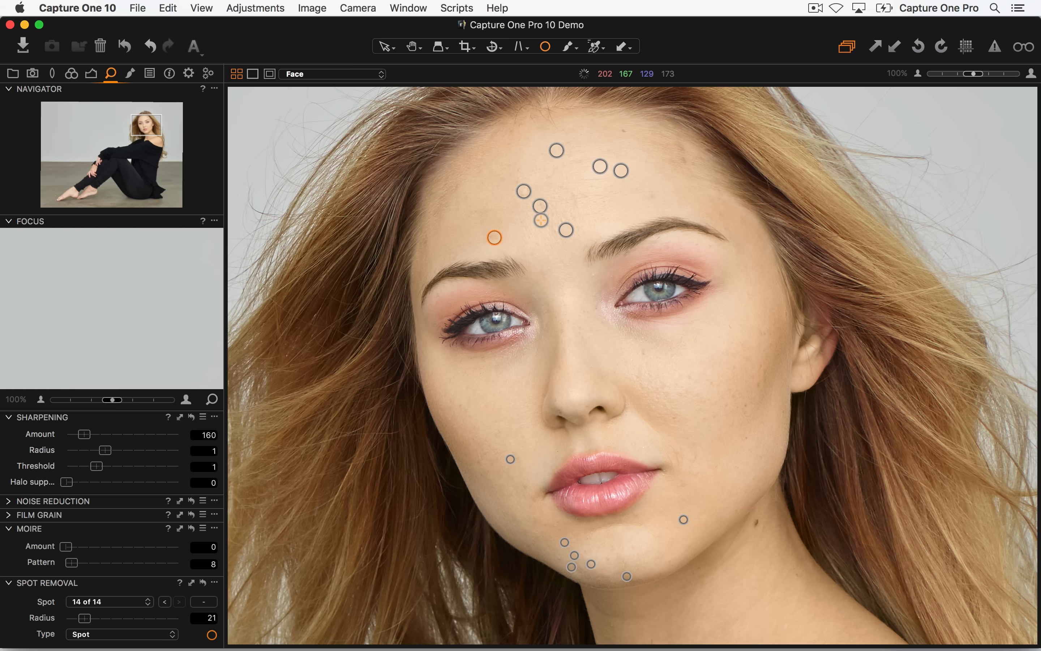
{"action": "left_click", "coordinate": [621, 131]}
{"action": "left_click", "coordinate": [609, 152]}
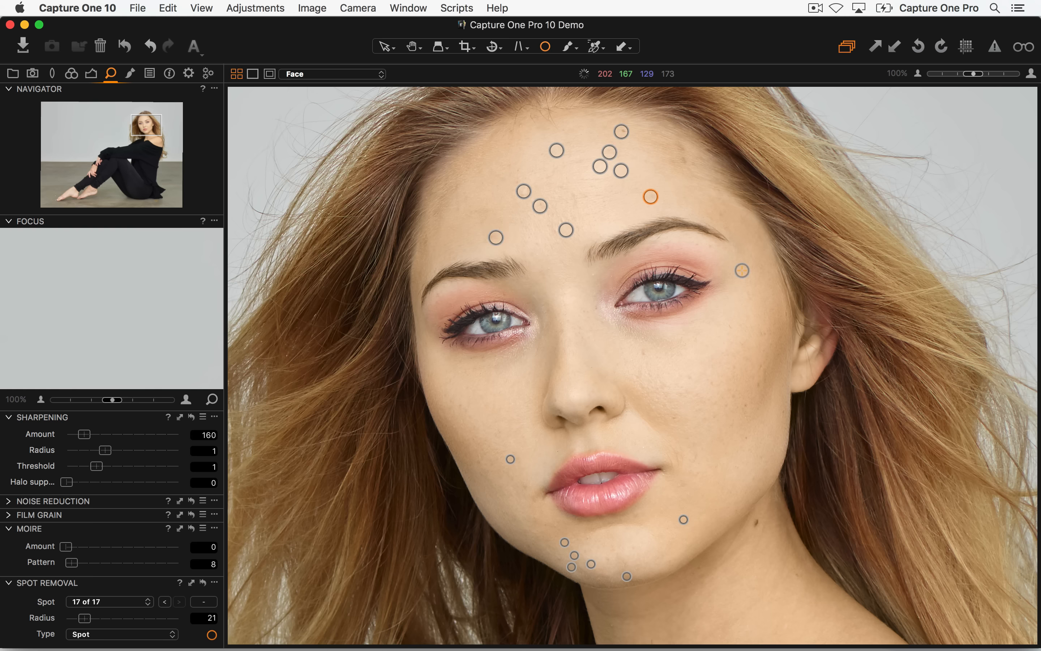
- Remove the marks on both cheeks, under the eye, beside the mouth and on the chin with Spot Removal at radius 21
{"action": "left_click", "coordinate": [744, 436]}
{"action": "left_click", "coordinate": [645, 352]}
{"action": "left_click", "coordinate": [632, 516]}
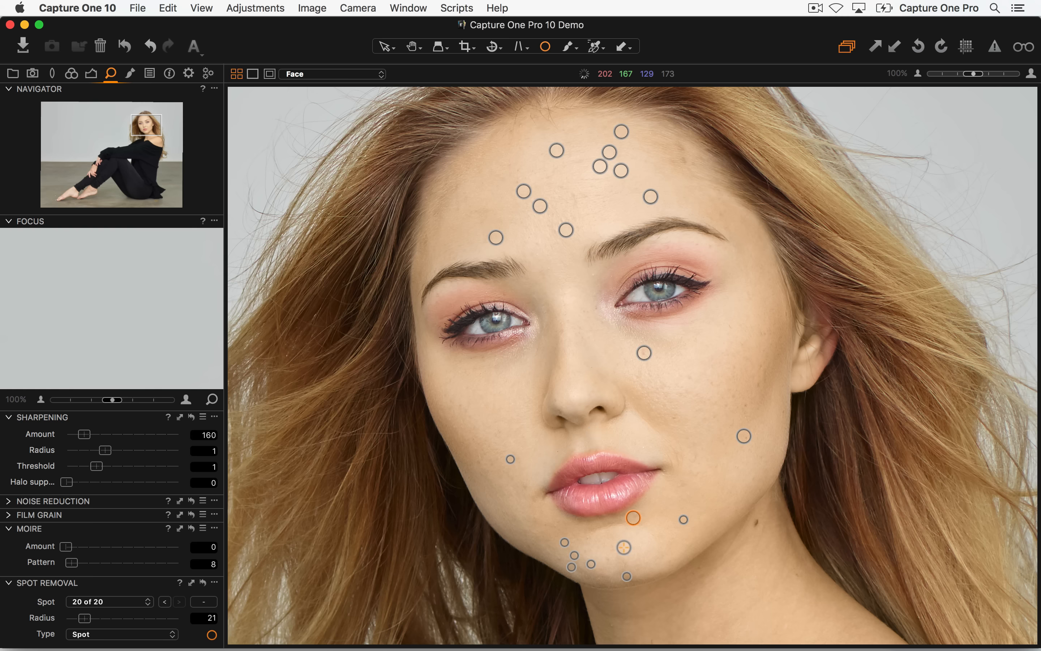
{"action": "left_click", "coordinate": [610, 559]}
{"action": "left_click", "coordinate": [630, 546]}
{"action": "left_click", "coordinate": [481, 460]}
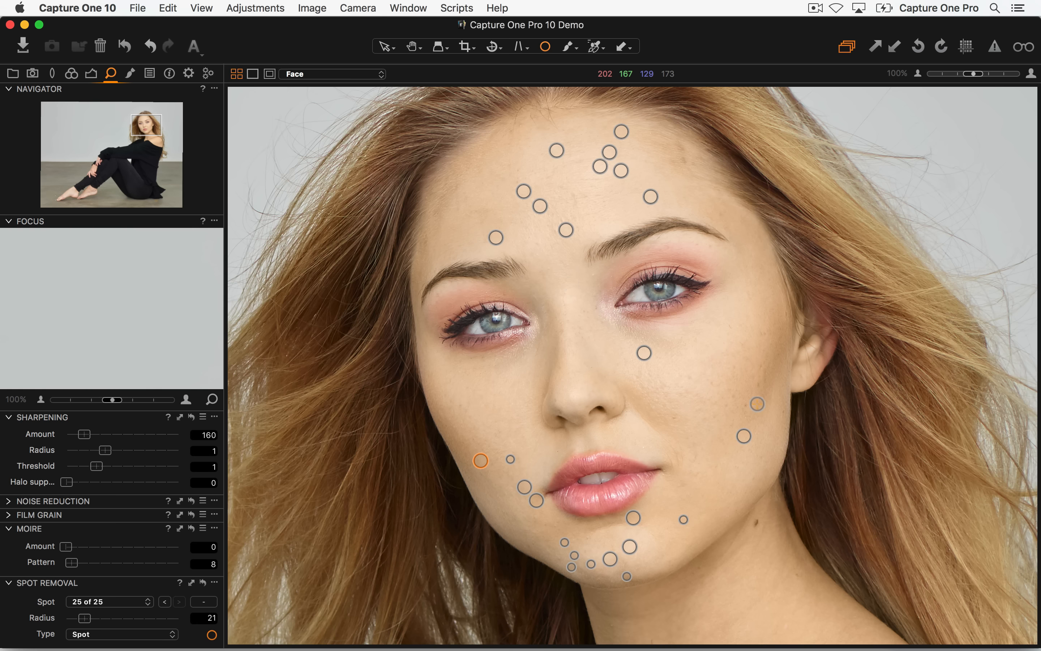
- Remove the dark moles on the neck and collarbone with Spot Removal at radius 21
{"action": "left_click_drag", "start_coordinate": [697, 416], "coordinate": [574, 112]}
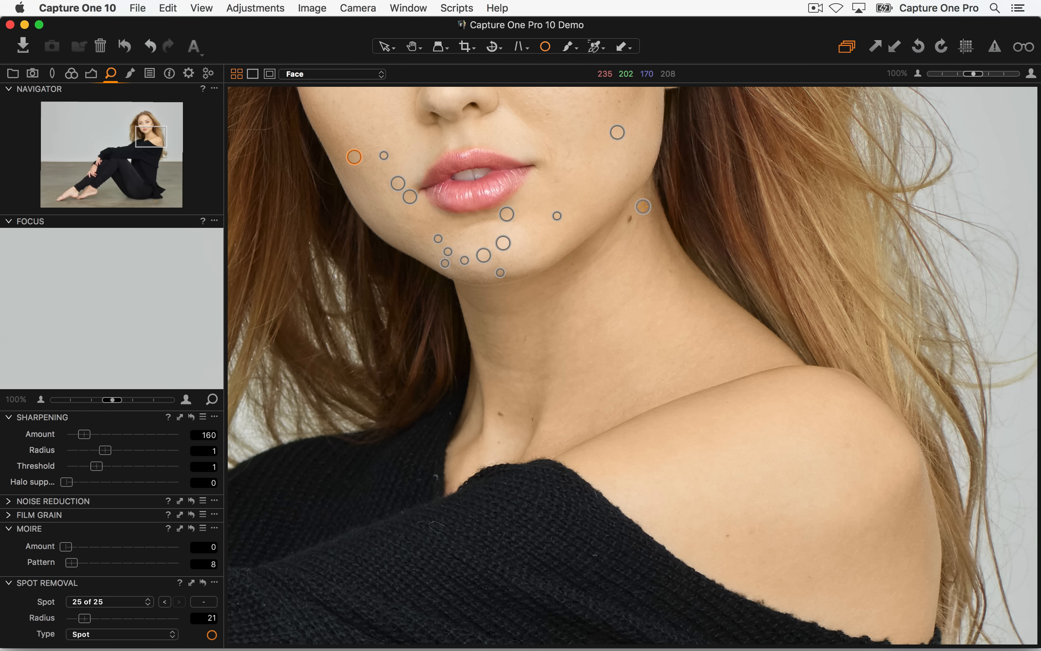
{"action": "left_click", "coordinate": [631, 220]}
{"action": "left_click", "coordinate": [500, 413]}
{"action": "left_click", "coordinate": [525, 413]}
{"action": "left_click_drag", "start_coordinate": [583, 386], "coordinate": [586, 382]}
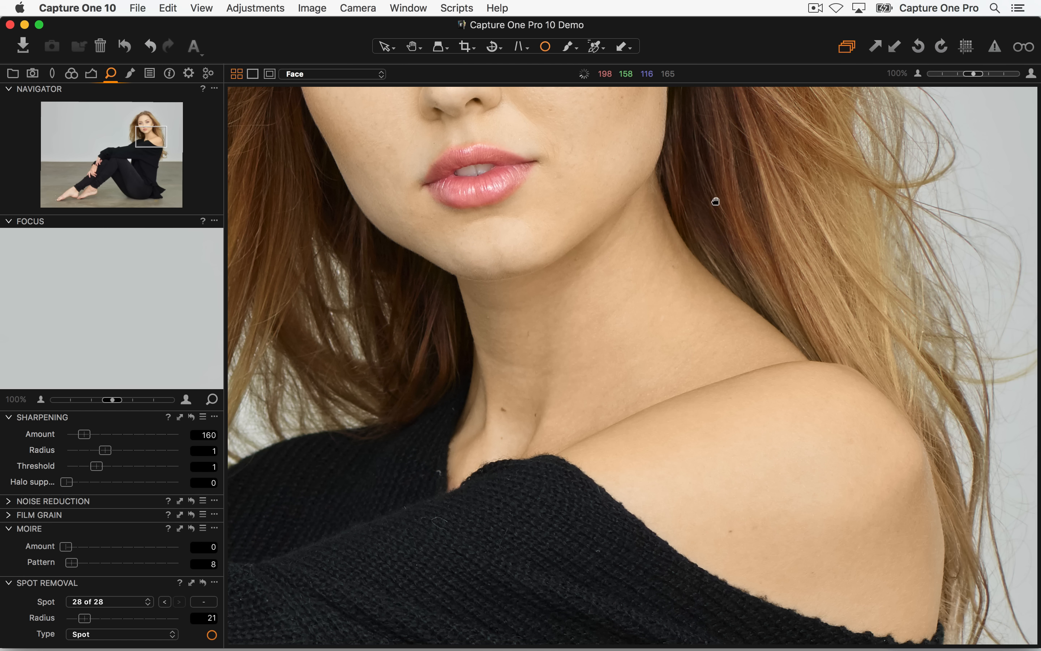
- Check the sweater for specks, and remove the remaining spots on the upper forehead and the cheek near the ear
{"action": "scroll", "coordinate": [731, 182], "scroll_direction": "down", "scroll_amount": 10}
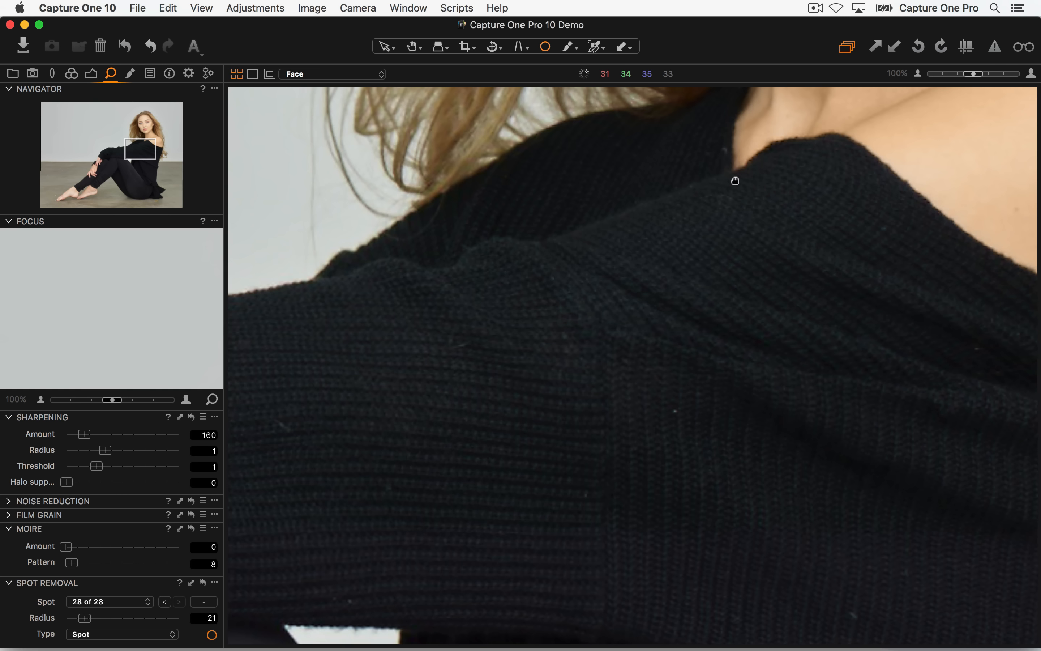
{"action": "left_click_drag", "start_coordinate": [525, 427], "coordinate": [806, 363]}
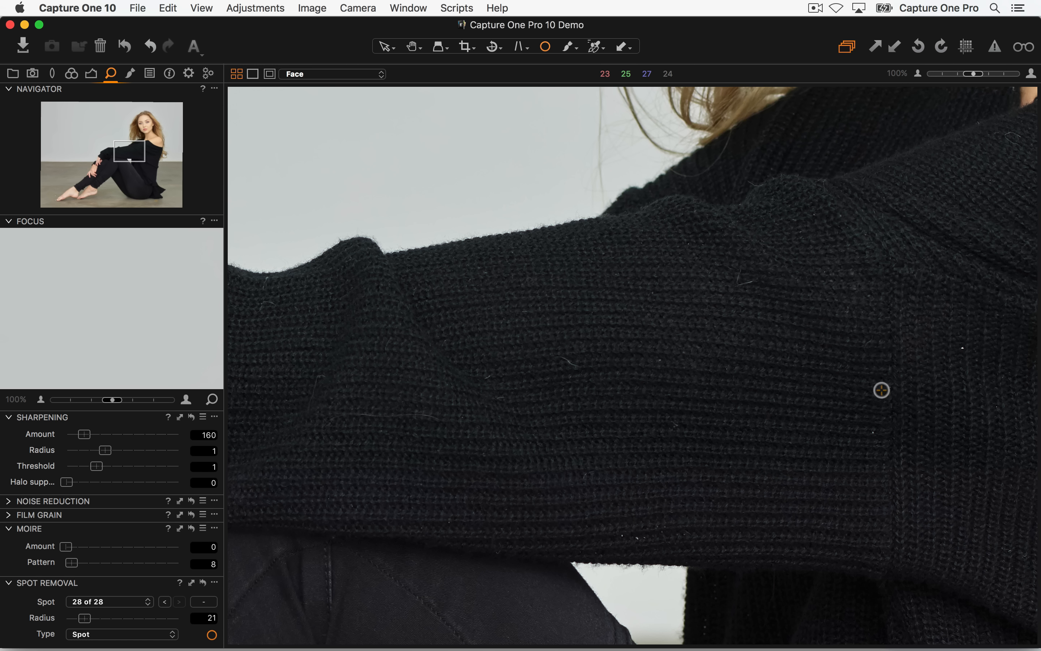
{"action": "left_click_drag", "start_coordinate": [901, 393], "coordinate": [411, 543]}
{"action": "left_click_drag", "start_coordinate": [689, 157], "coordinate": [770, 581]}
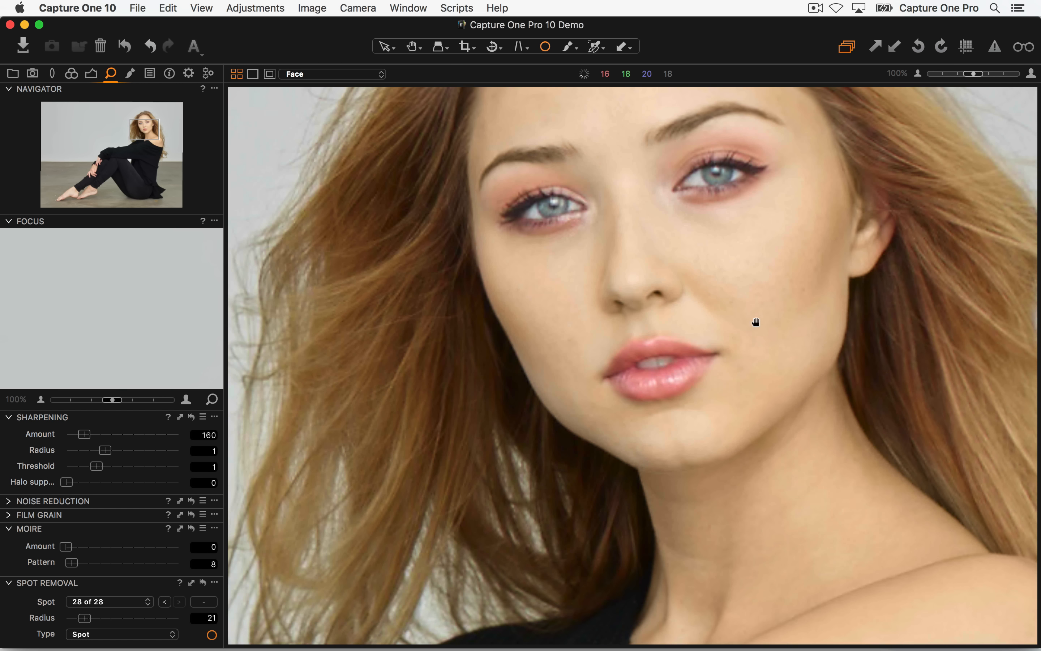
{"action": "left_click_drag", "start_coordinate": [755, 322], "coordinate": [763, 414]}
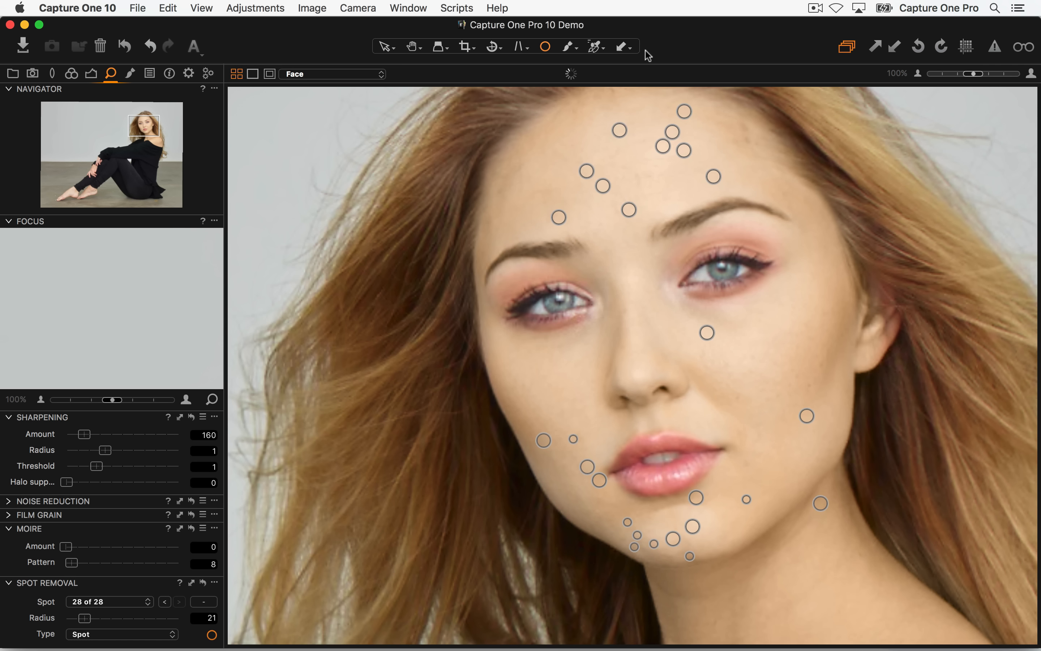
{"action": "left_click", "coordinate": [706, 142]}
{"action": "left_click", "coordinate": [809, 389]}
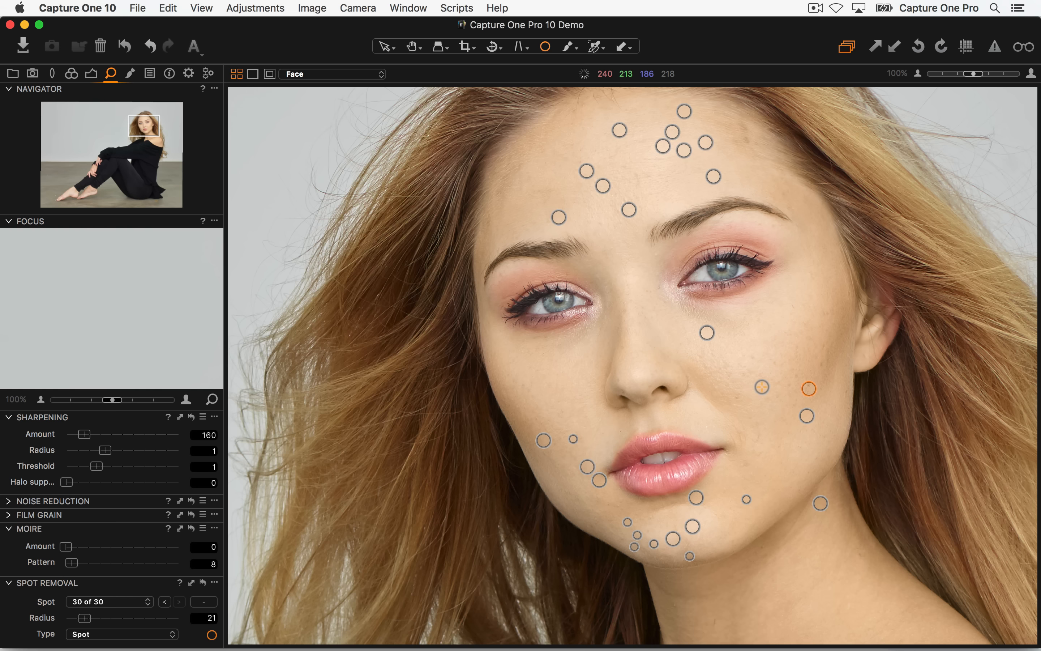
- Compare the portrait without and with the spot removals by resetting them and undoing the reset, and return to the full photo
{"action": "key", "text": "h"}
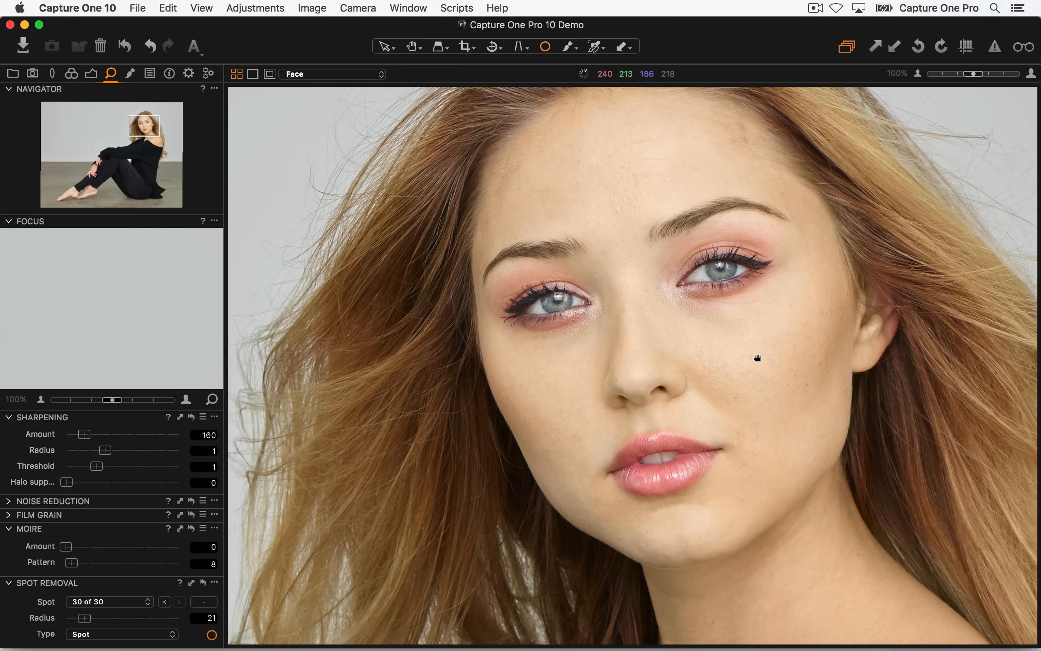
{"action": "left_click_drag", "start_coordinate": [758, 358], "coordinate": [747, 362]}
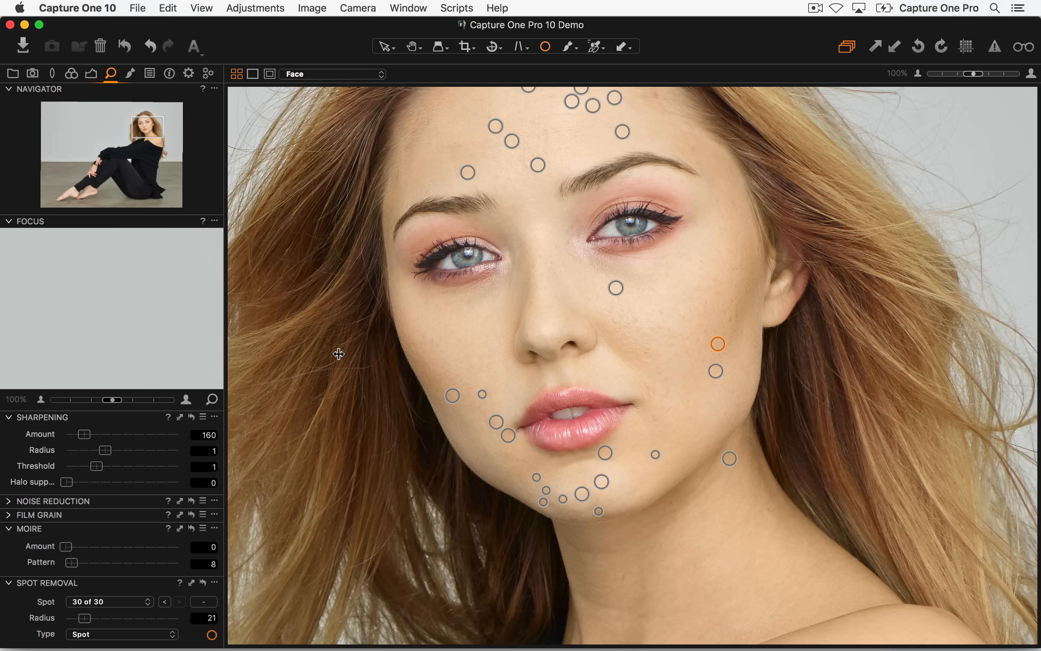
{"action": "left_click", "coordinate": [385, 47]}
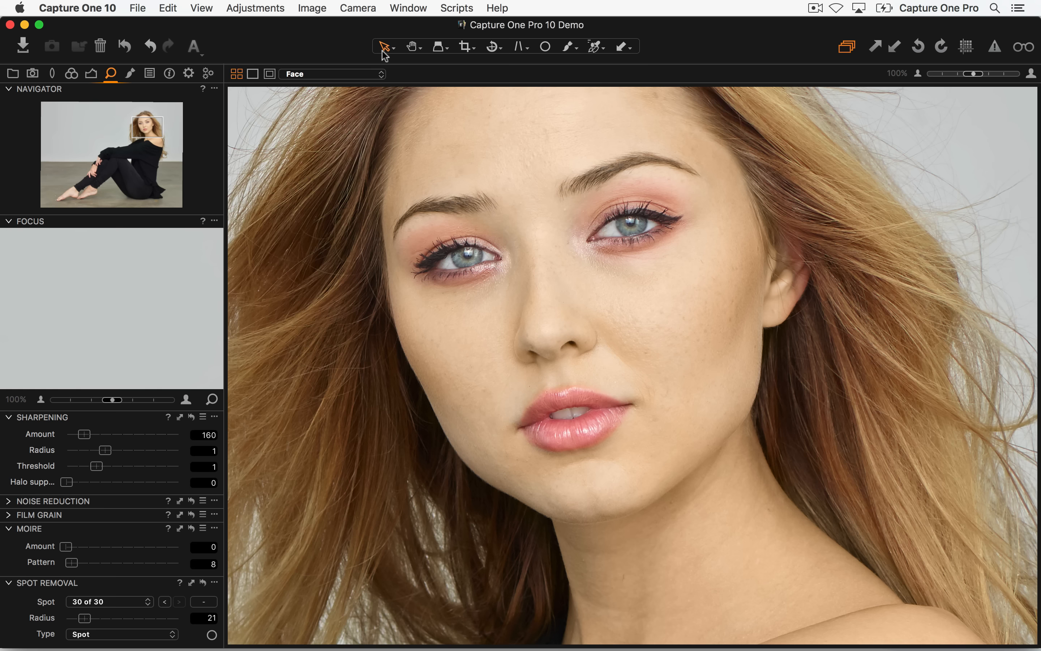
{"action": "left_click", "coordinate": [202, 583]}
{"action": "key", "text": "super+z"}
{"action": "double_click", "coordinate": [243, 507]}
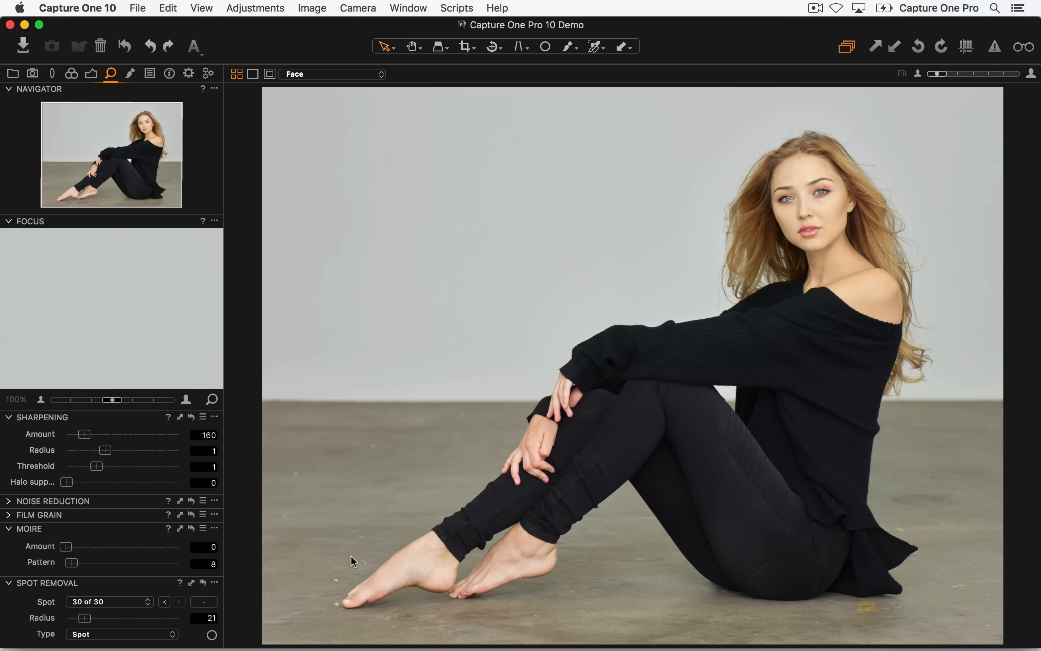
- Remove the white specks on the floor around the front foot with Spot Removal at 33% view, raising the radius to 73
{"action": "key", "text": "h"}
{"action": "double_click", "coordinate": [334, 583]}
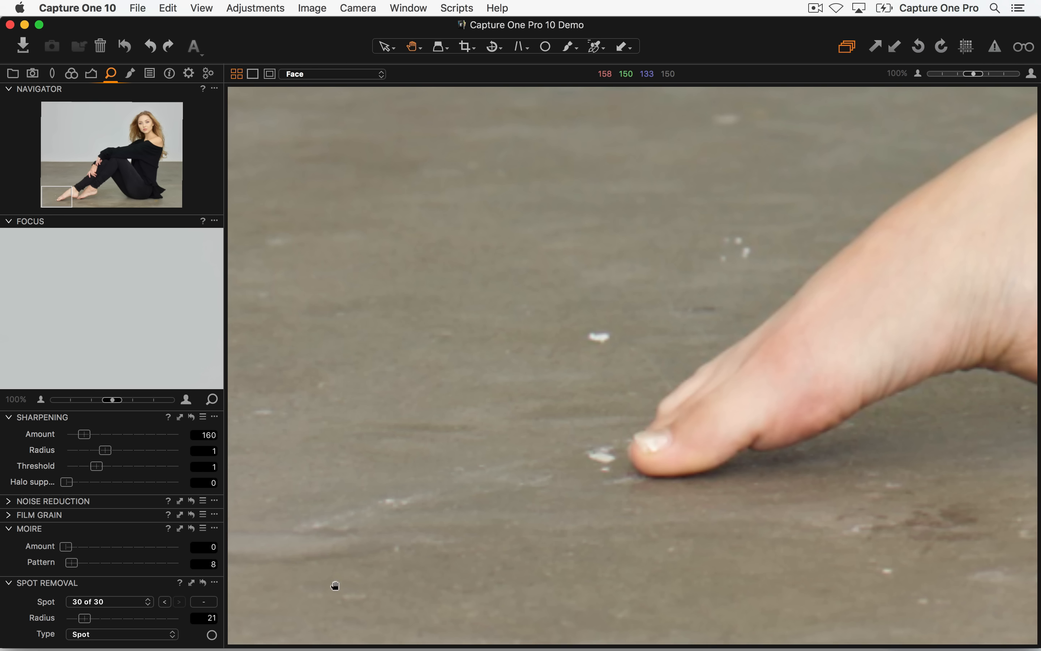
{"action": "double_click", "coordinate": [612, 399]}
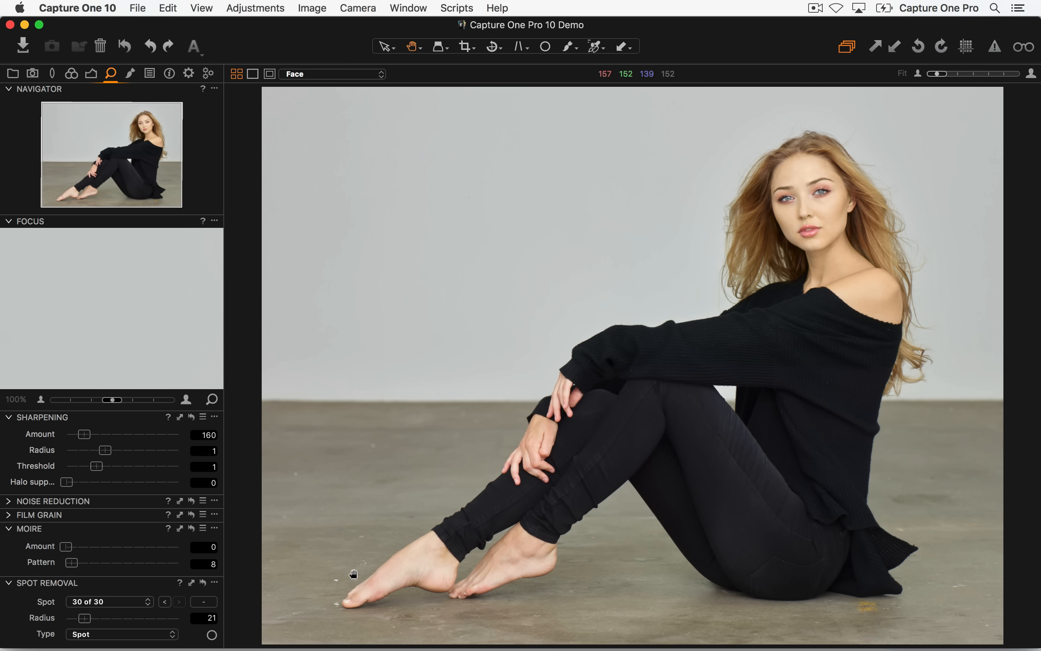
{"action": "key", "text": "super+plus"}
{"action": "key", "text": "super+plus"}
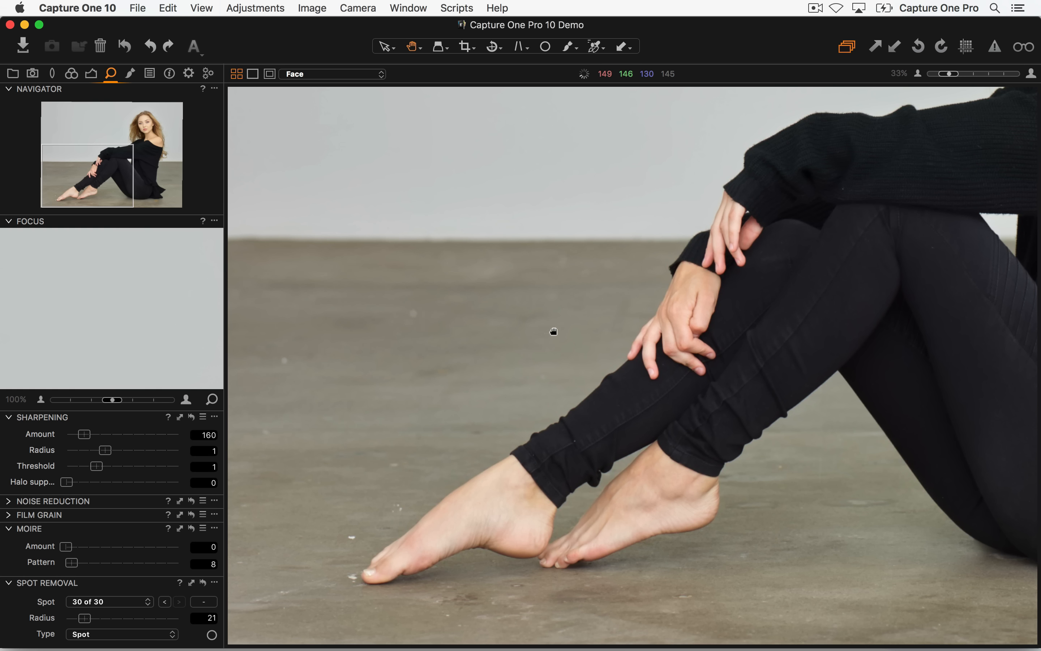
{"action": "left_click", "coordinate": [212, 634]}
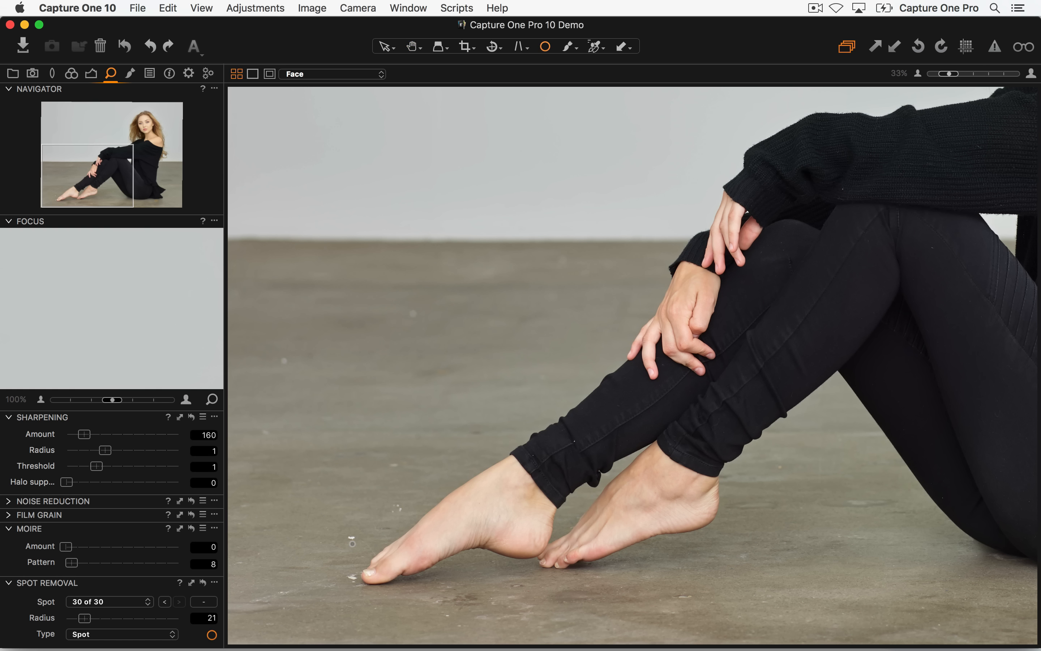
{"action": "left_click", "coordinate": [352, 539]}
{"action": "left_click_drag", "start_coordinate": [68, 618], "coordinate": [118, 620]}
{"action": "left_click", "coordinate": [443, 616]}
{"action": "left_click_drag", "start_coordinate": [398, 514], "coordinate": [401, 517]}
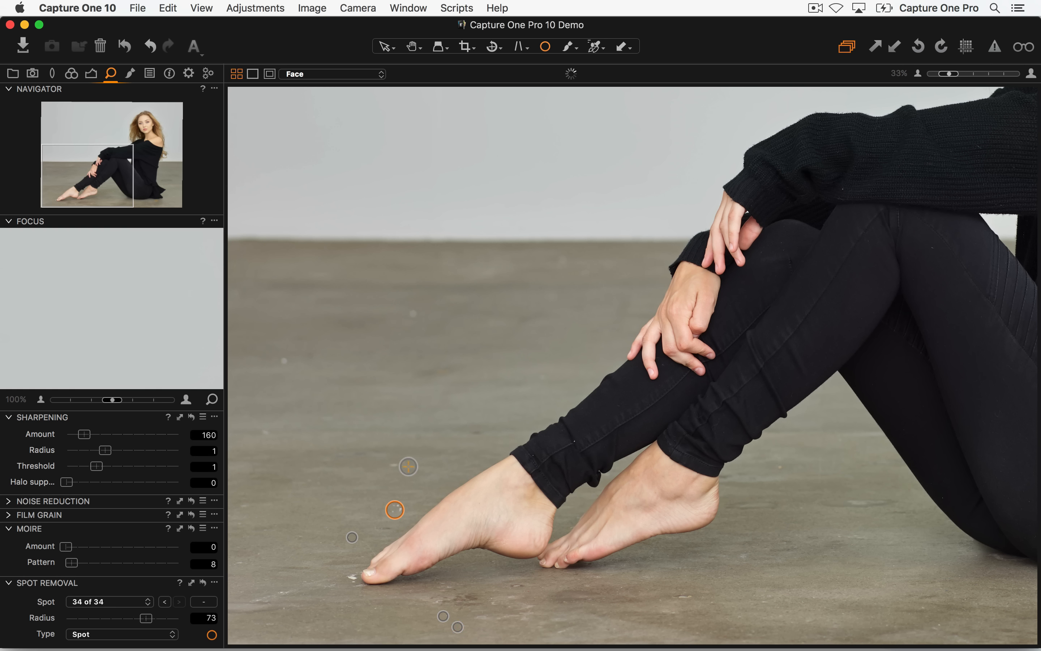
- Remove the light specks scattered across the floor behind the front foot with Spot Removal at radius 73
{"action": "left_click", "coordinate": [394, 464]}
{"action": "left_click", "coordinate": [285, 359]}
{"action": "left_click", "coordinate": [410, 316]}
{"action": "left_click", "coordinate": [267, 442]}
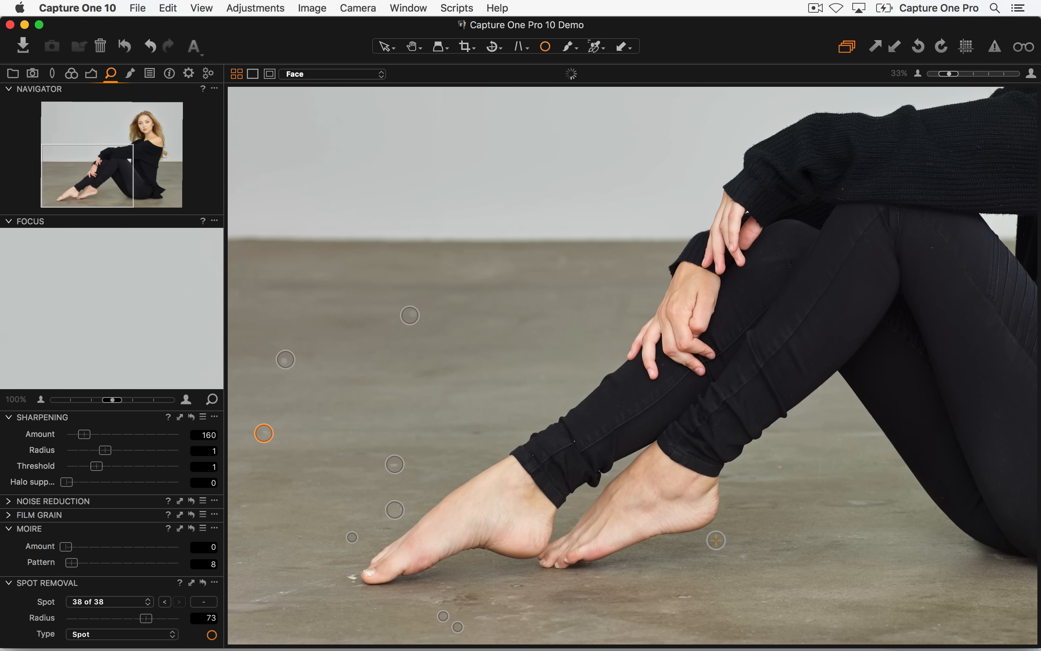
- Try to remove the yellow floor stain under the sweater hem with one Spot Removal at radius 100, and delete that spot
{"action": "left_click_drag", "start_coordinate": [777, 536], "coordinate": [770, 537]}
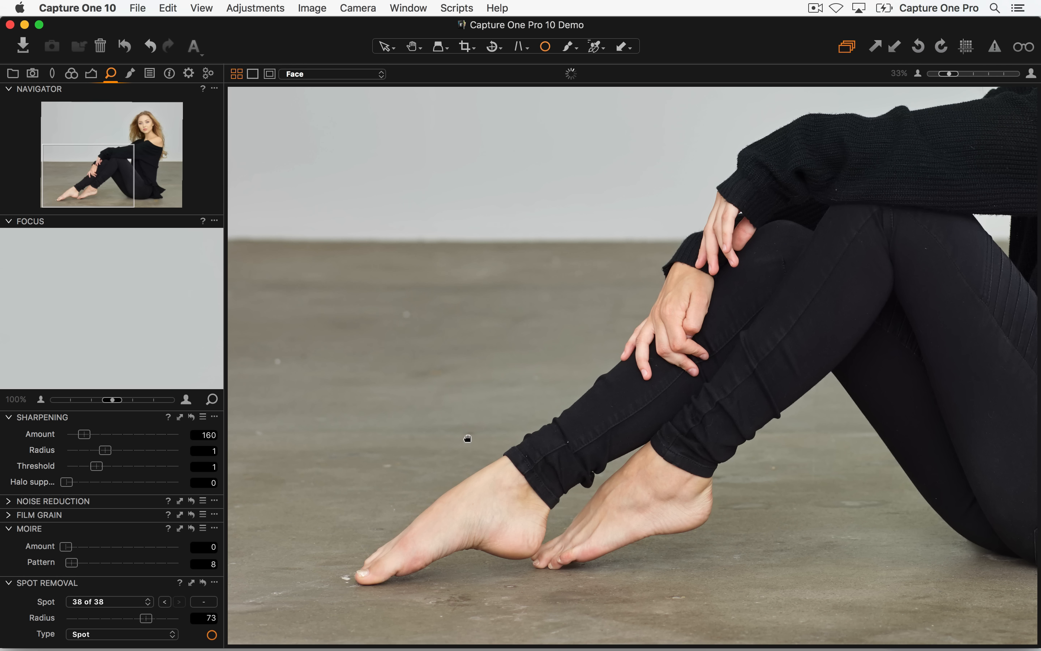
{"action": "left_click_drag", "start_coordinate": [912, 510], "coordinate": [599, 509]}
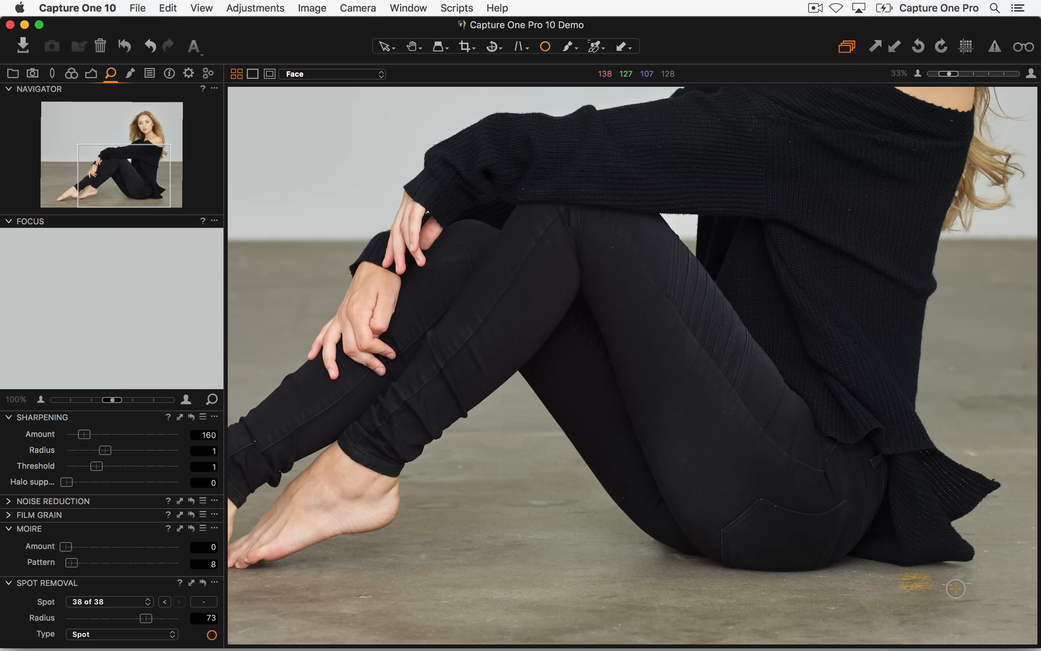
{"action": "left_click", "coordinate": [913, 581]}
{"action": "left_click_drag", "start_coordinate": [922, 589], "coordinate": [937, 596]}
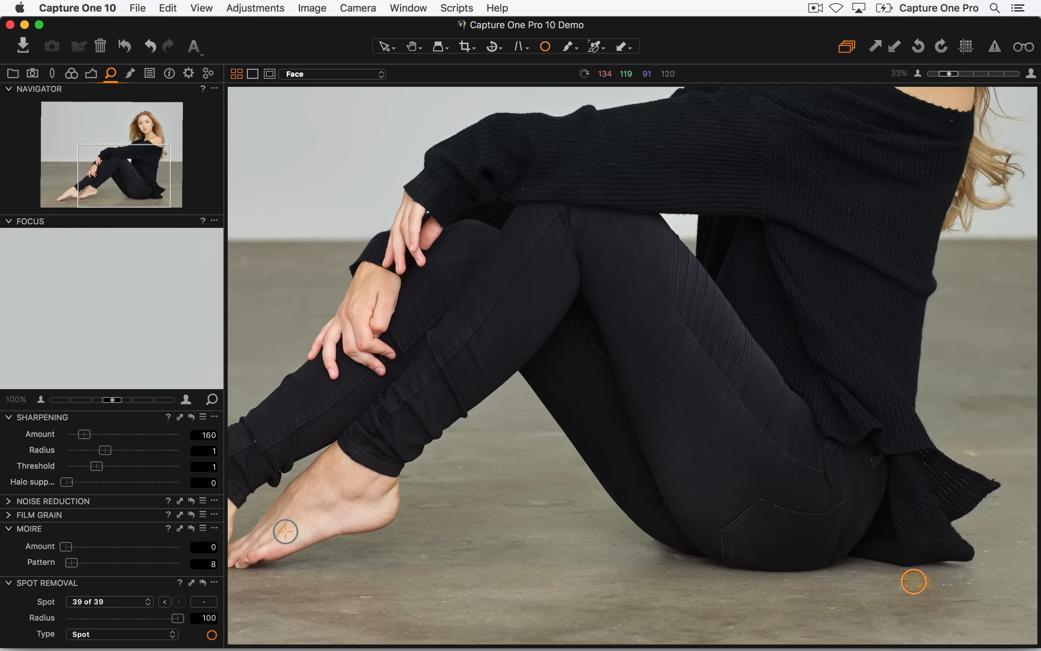
{"action": "left_click", "coordinate": [203, 601]}
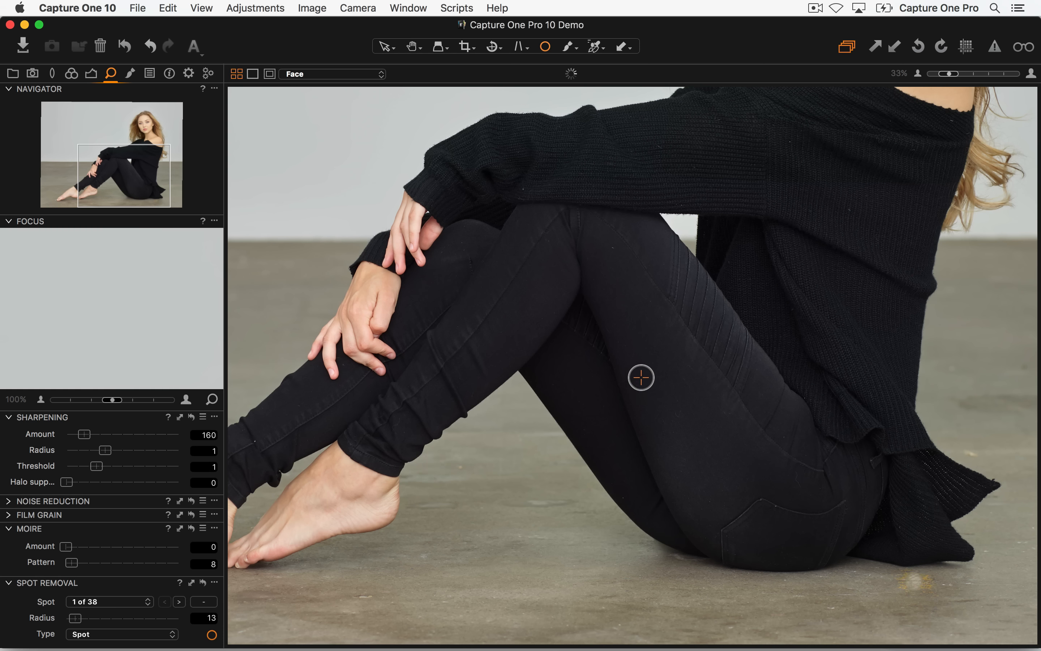
- Add a heal layer in the local adjustments and name it "spot flor"
{"action": "left_click", "coordinate": [131, 74]}
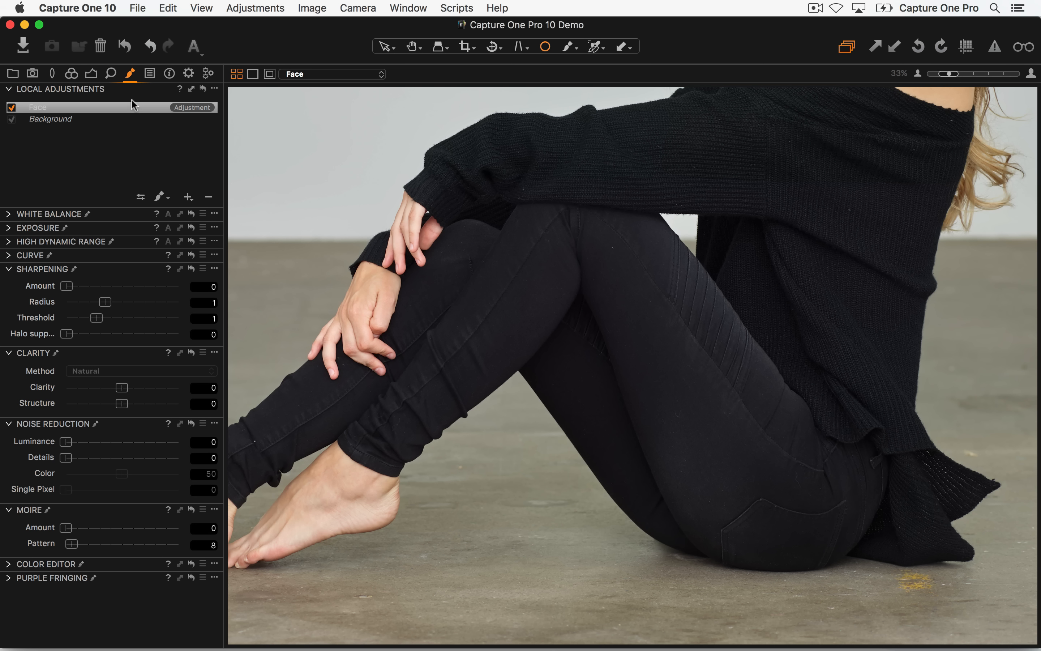
{"action": "left_click", "coordinate": [188, 198]}
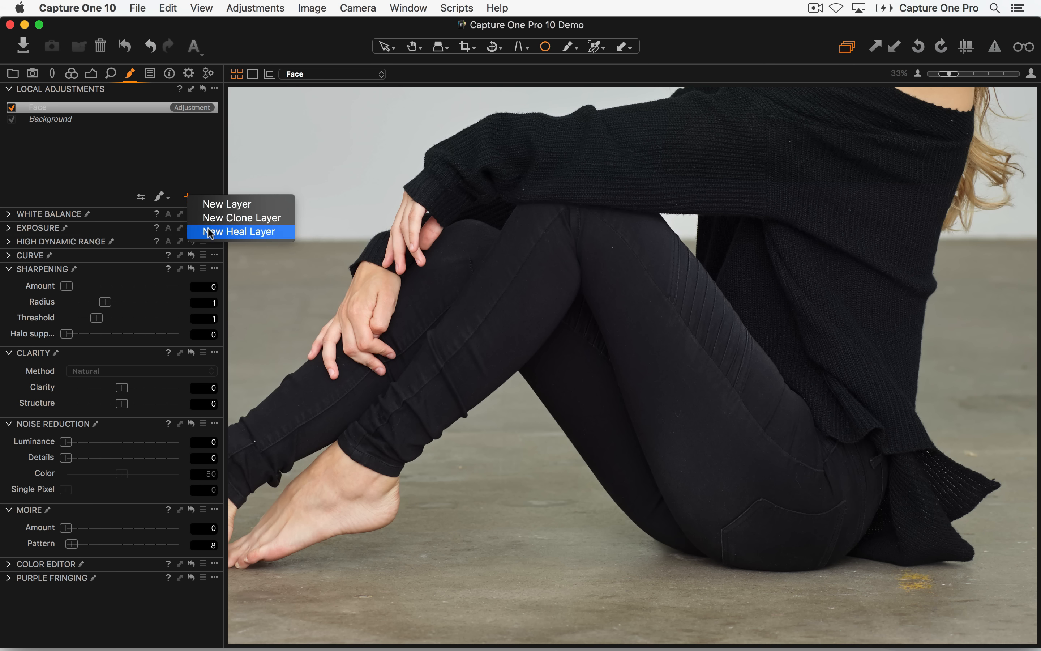
{"action": "left_click", "coordinate": [211, 242]}
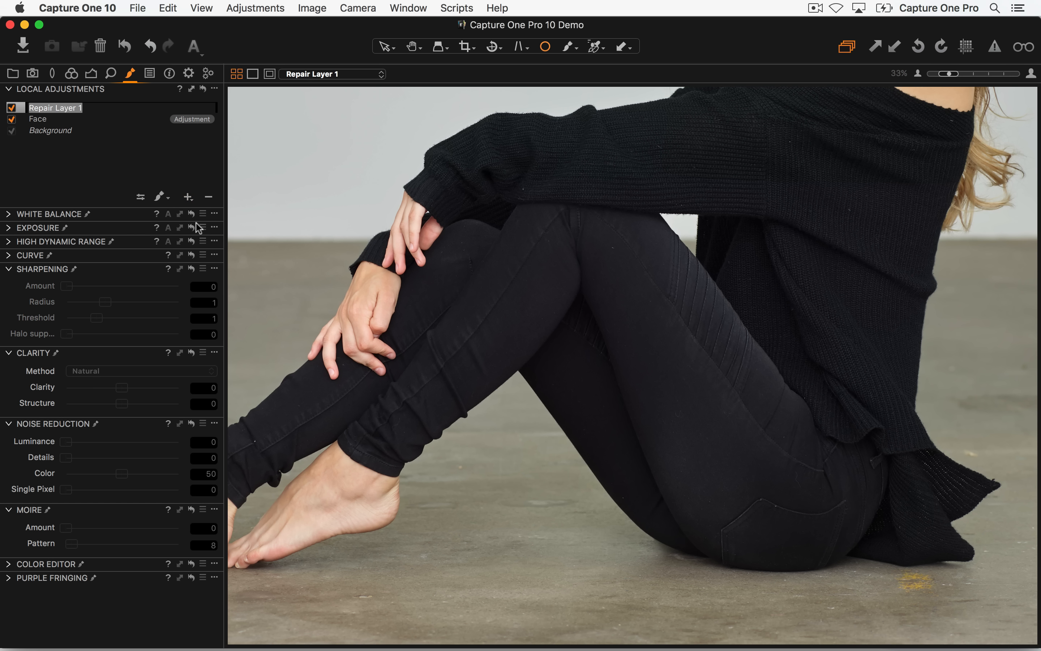
{"action": "type", "text": "spot"}
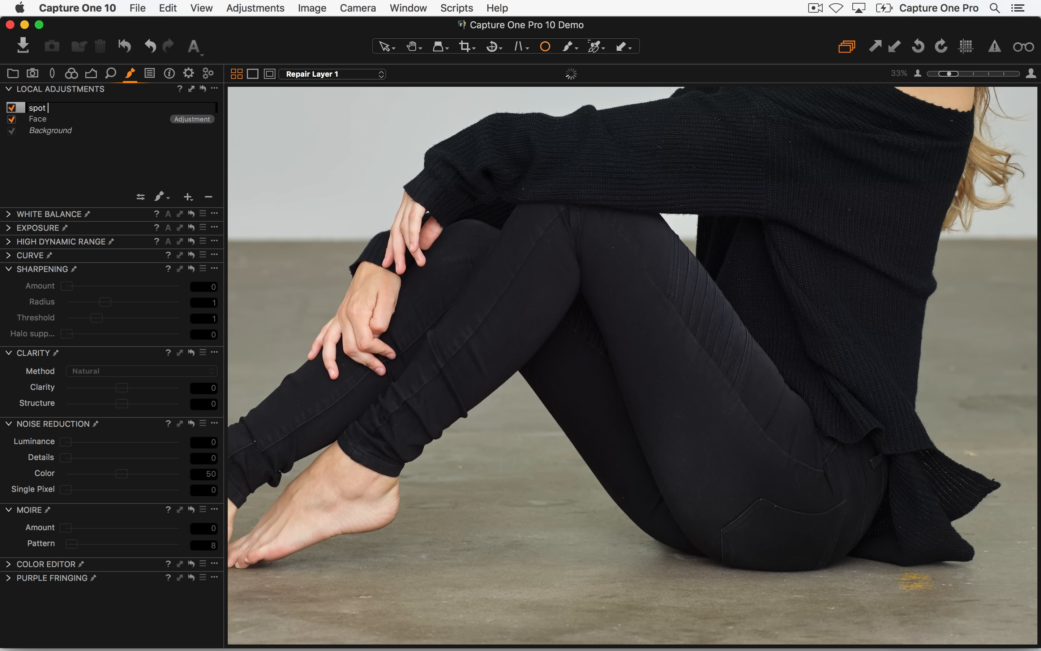
{"action": "type", "text": " flor"}
{"action": "key", "text": "Return"}
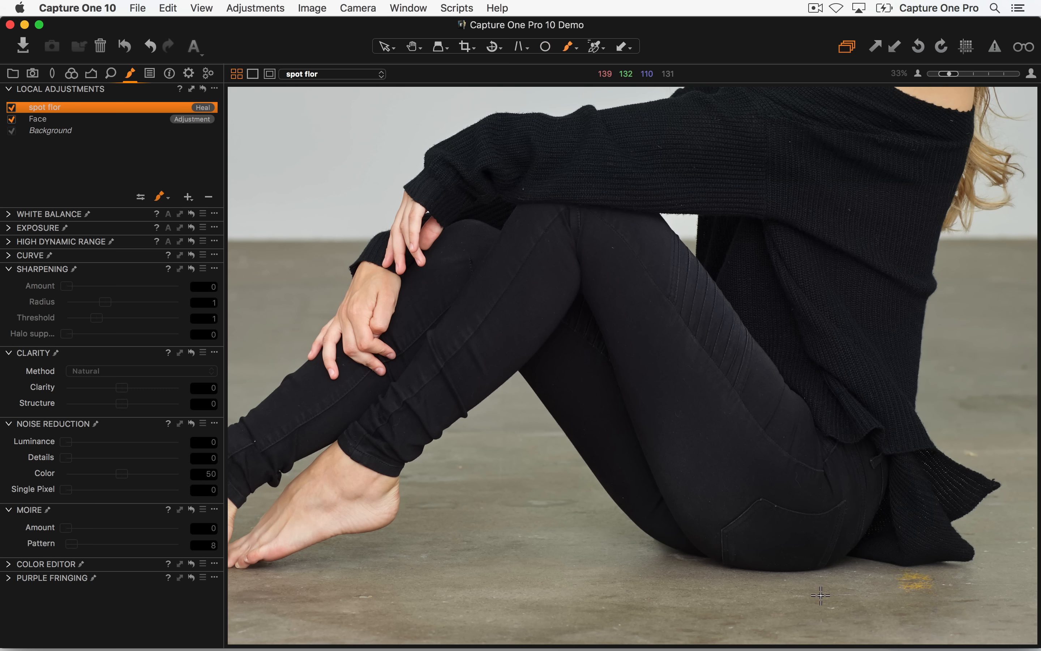
- Heal the yellow floor stain below the sweater hem with the brush, sampling the clean floor beside it
{"action": "right_click", "coordinate": [829, 603]}
{"action": "left_click_drag", "start_coordinate": [826, 607], "coordinate": [851, 607]}
{"action": "left_click", "coordinate": [893, 589]}
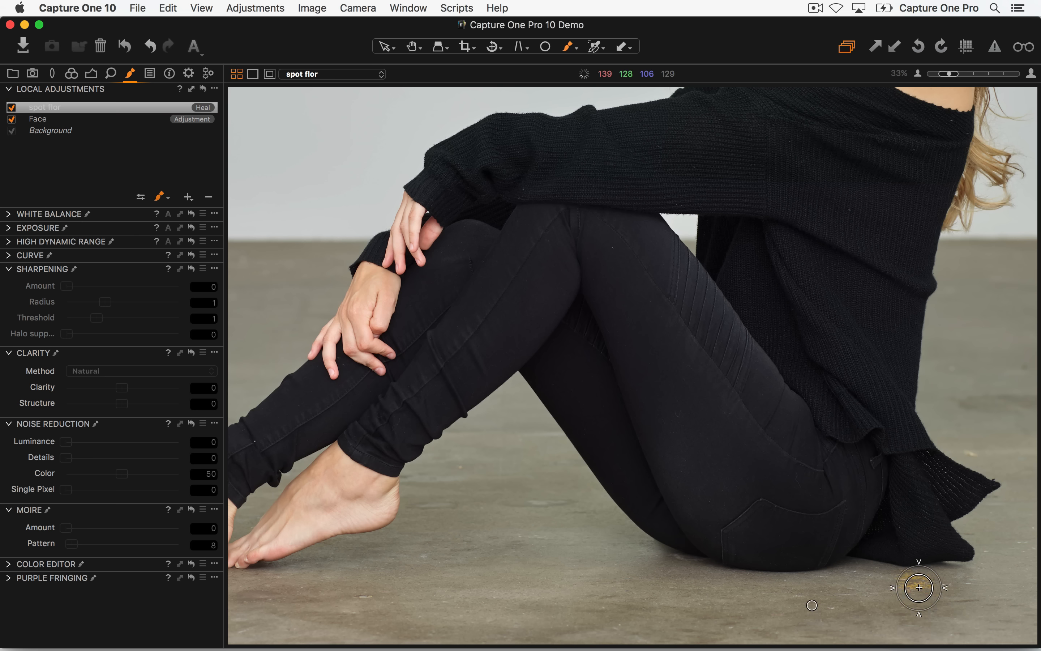
{"action": "mouse_move", "coordinate": [921, 585]}
{"action": "left_mouse_down"}
{"action": "mouse_move", "coordinate": [904, 585]}
{"action": "mouse_move", "coordinate": [942, 581]}
{"action": "left_mouse_up"}
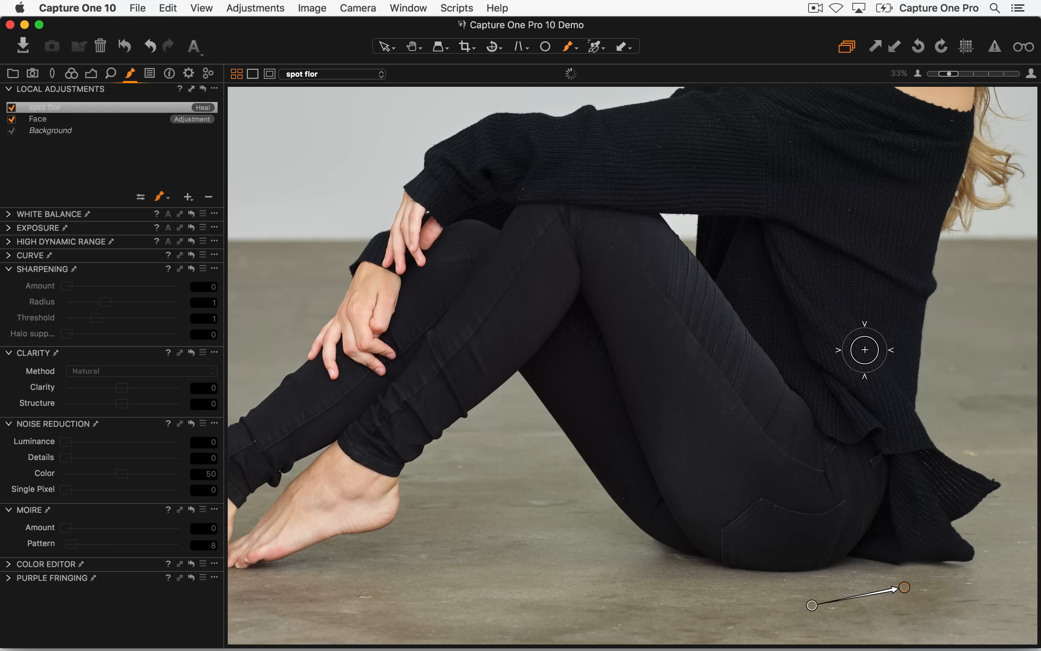
{"action": "key", "text": "v"}
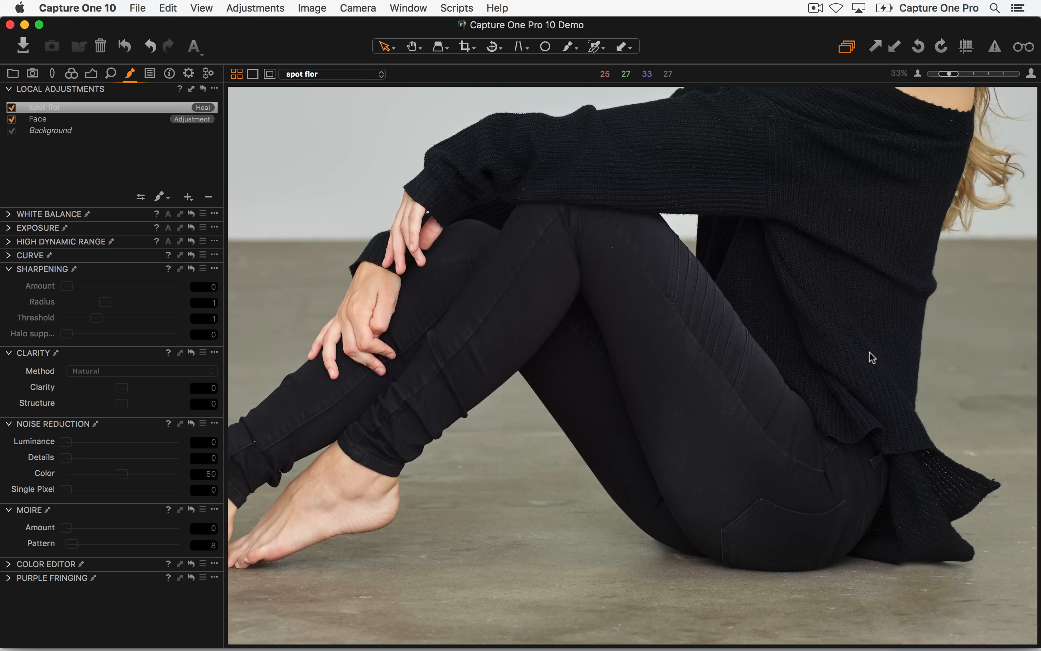
{"action": "key", "text": "b"}
{"action": "key", "text": "e"}
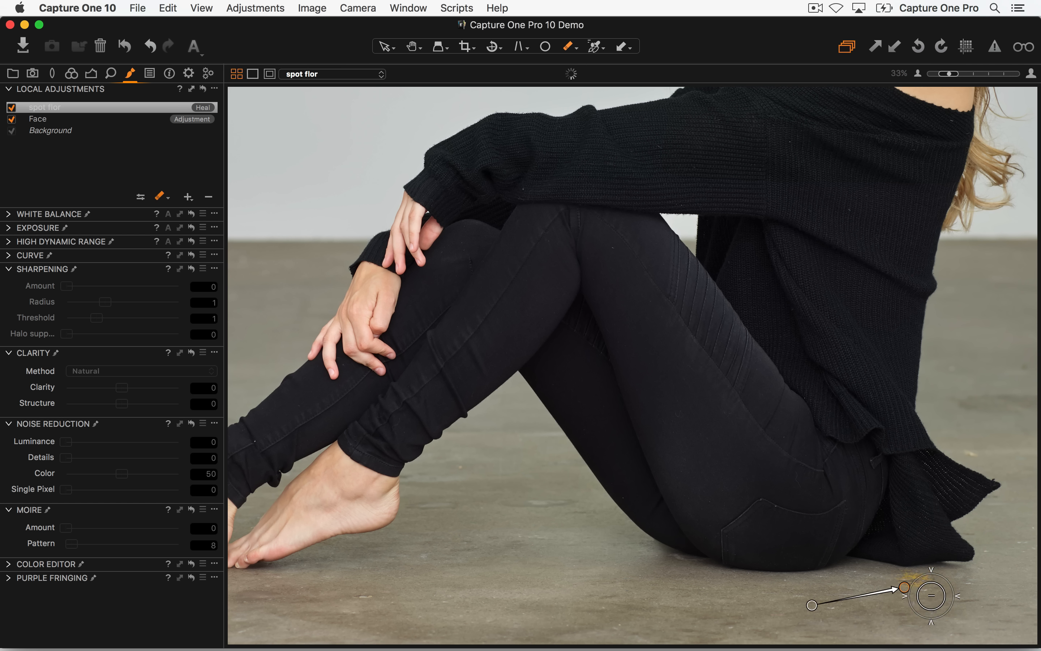
{"action": "key", "text": "b"}
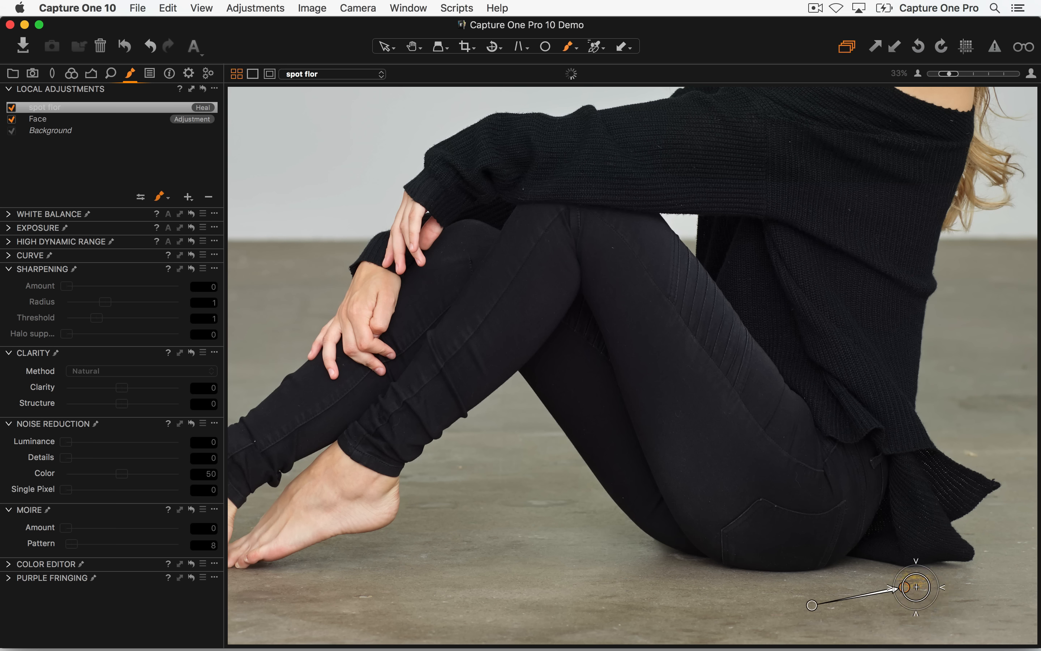
{"action": "right_click", "coordinate": [914, 587]}
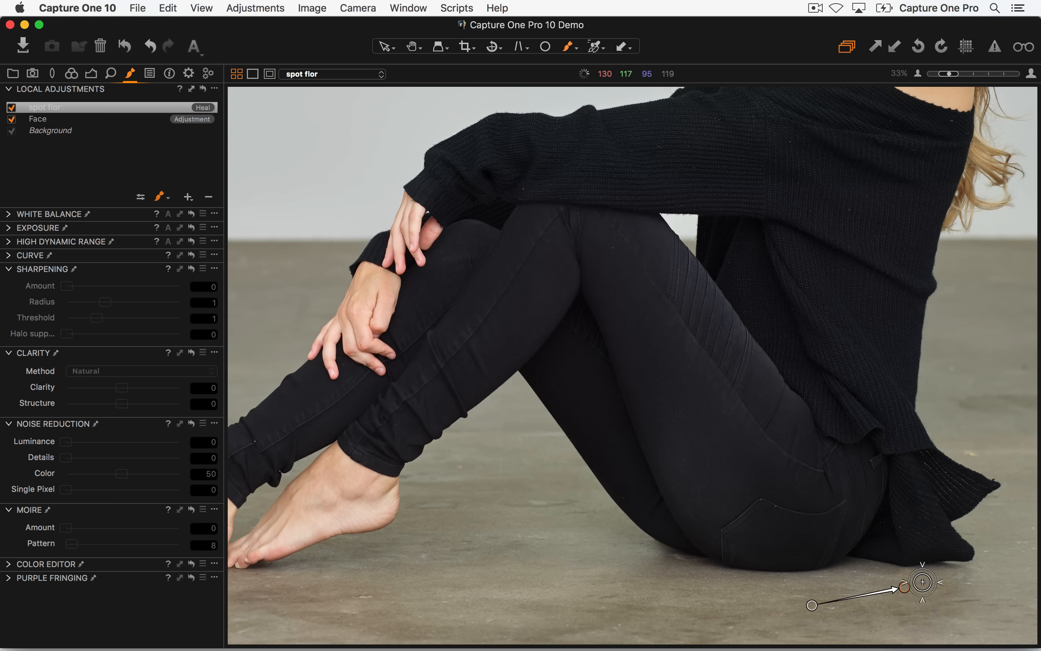
{"action": "key", "text": "v"}
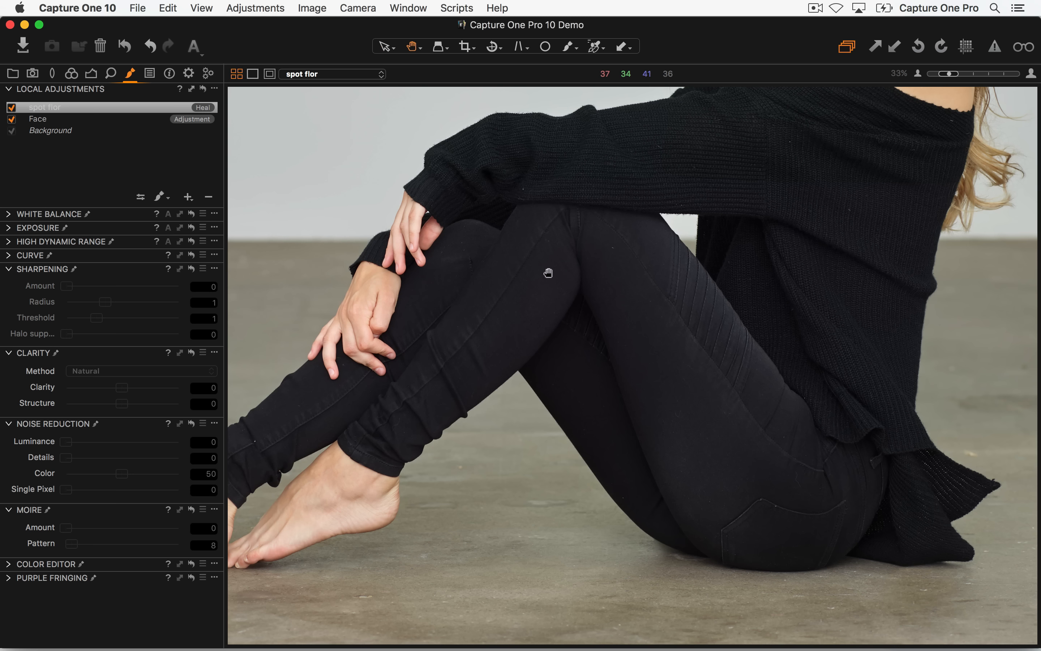
- Set the light falloff correction for the Schneider Kreuznach lens profile to 100%
{"action": "key", "text": "super+0"}
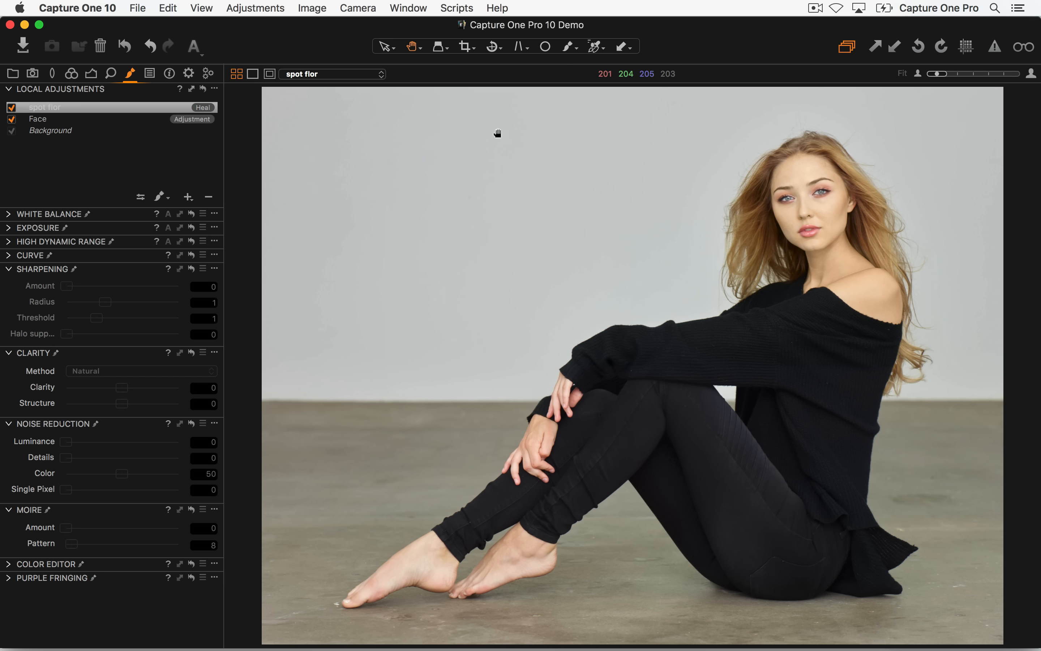
{"action": "left_click", "coordinate": [55, 75]}
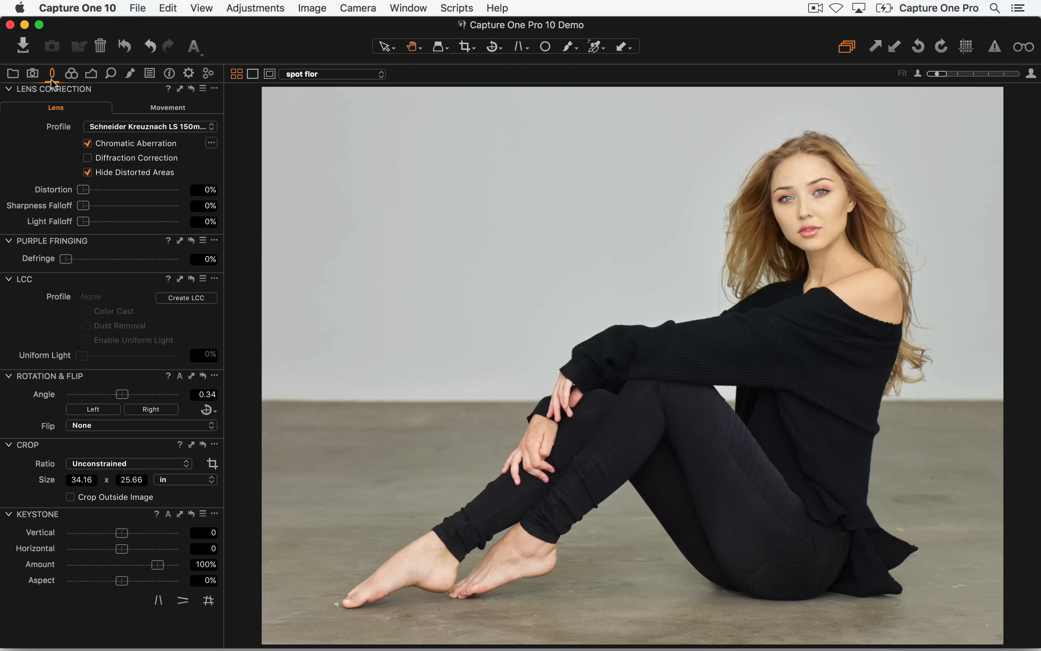
{"action": "left_click", "coordinate": [200, 224]}
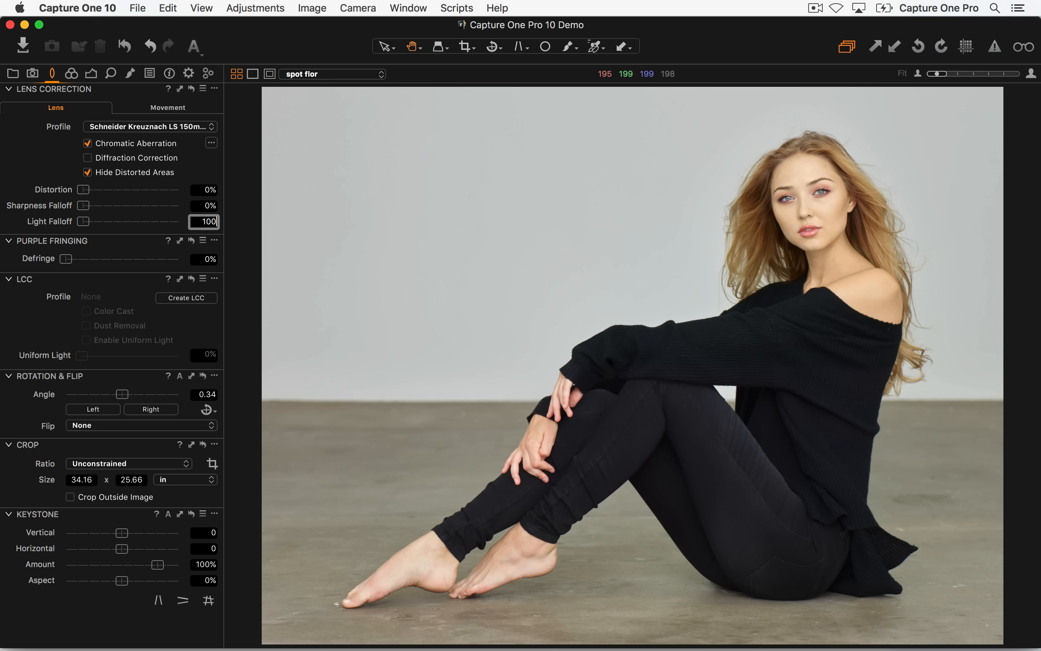
{"action": "type", "text": "100"}
{"action": "key", "text": "Tab"}
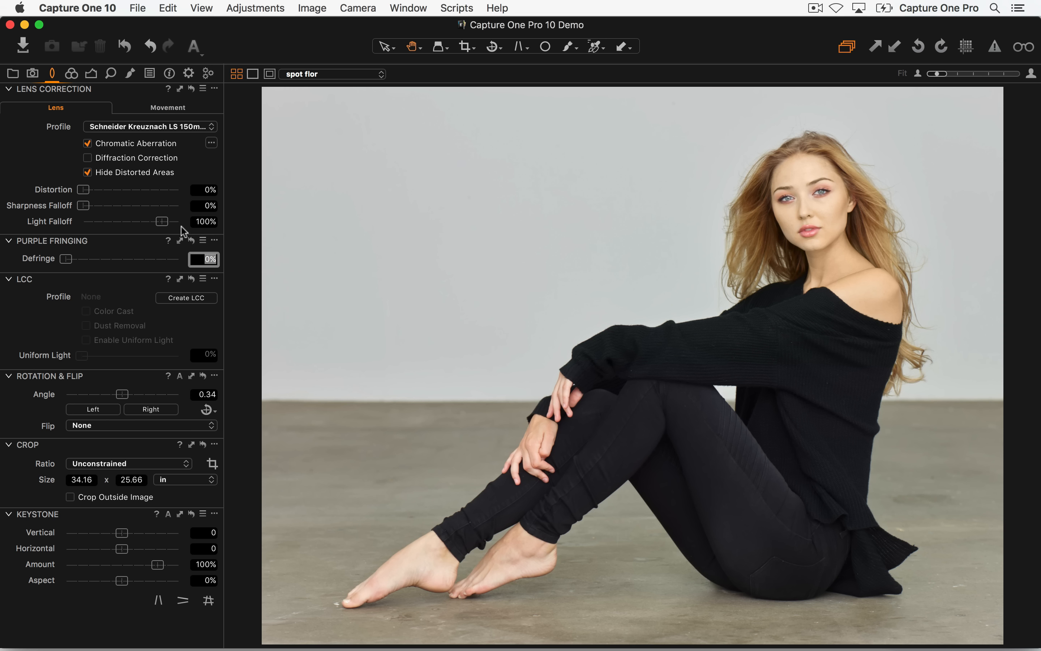
- Lower the sharpening amount to 140 while checking the woman's face at 100%
{"action": "left_click", "coordinate": [788, 201]}
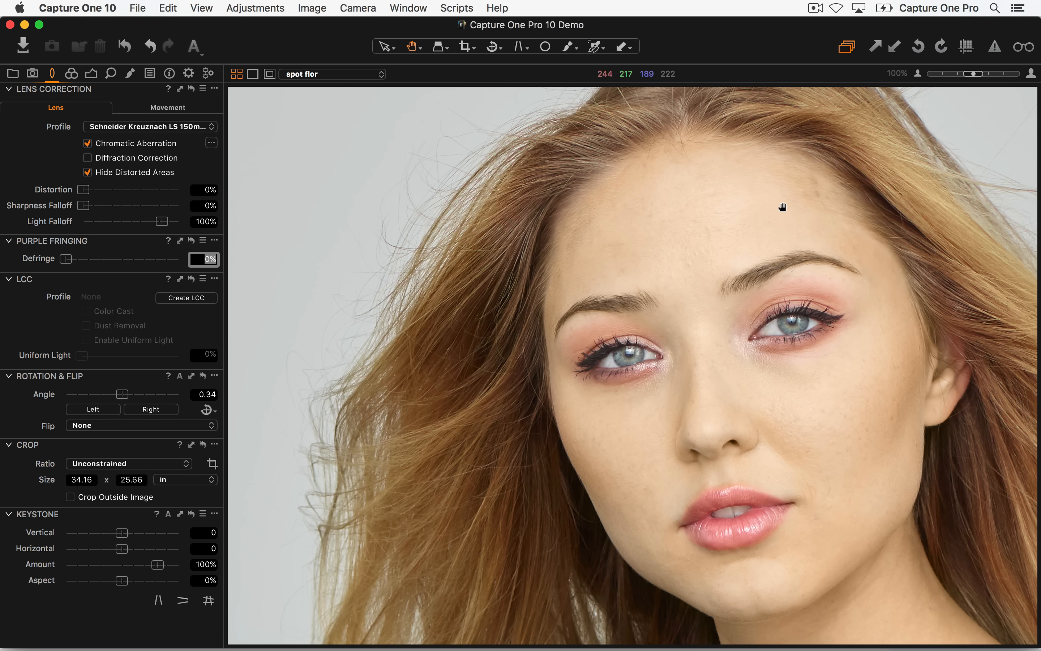
{"action": "left_click", "coordinate": [111, 73]}
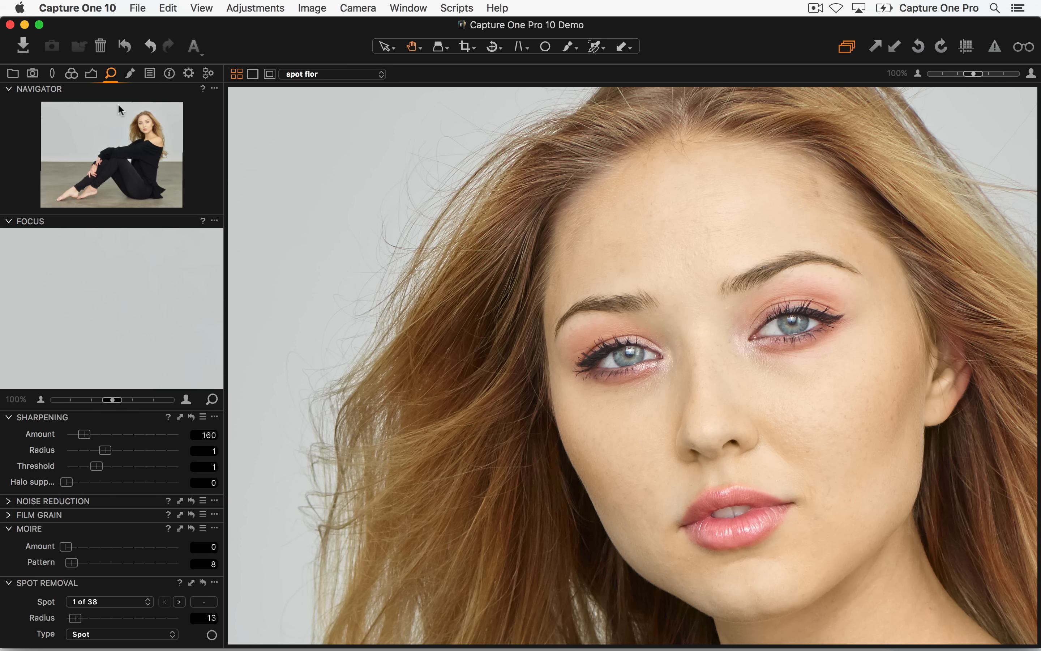
{"action": "left_click_drag", "start_coordinate": [84, 434], "coordinate": [82, 434]}
{"action": "double_click", "coordinate": [463, 282]}
- Tint the shadows toward blue and the midtones toward yellow with Color Balance, and compare against the photo without that adjustment
{"action": "left_click", "coordinate": [71, 73]}
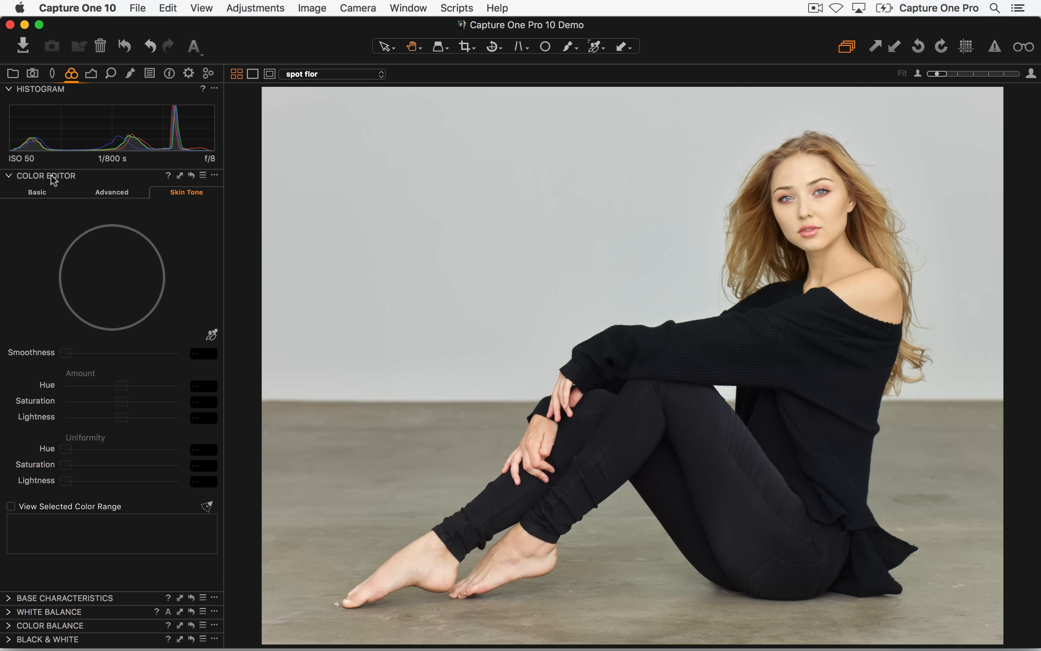
{"action": "left_click", "coordinate": [9, 176]}
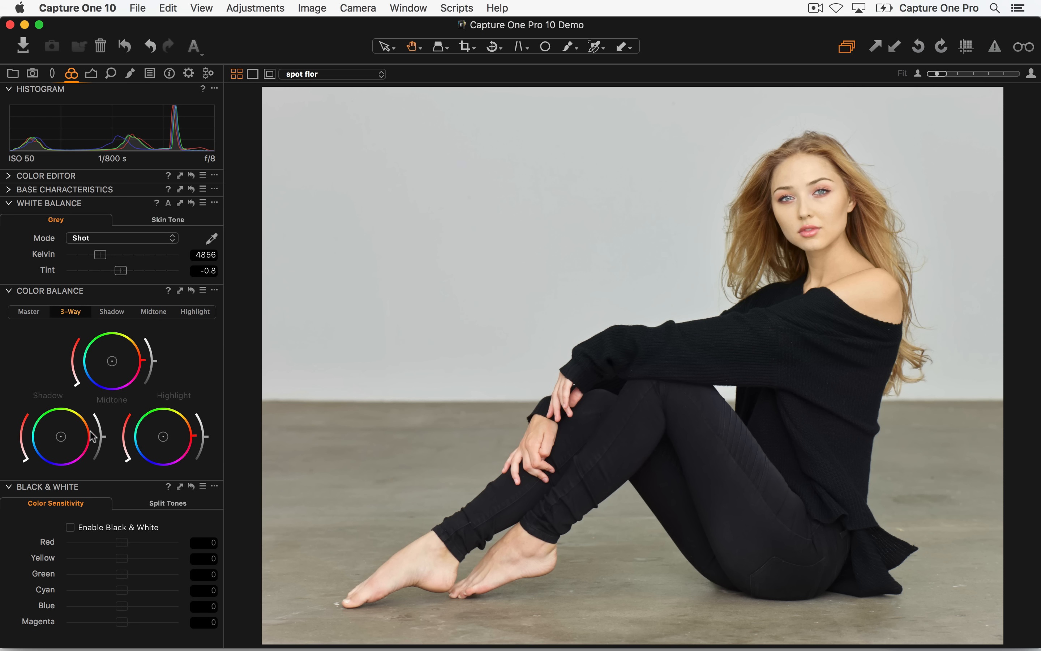
{"action": "left_click_drag", "start_coordinate": [57, 443], "coordinate": [57, 439]}
{"action": "left_click_drag", "start_coordinate": [112, 360], "coordinate": [113, 361]}
{"action": "left_click", "coordinate": [156, 313]}
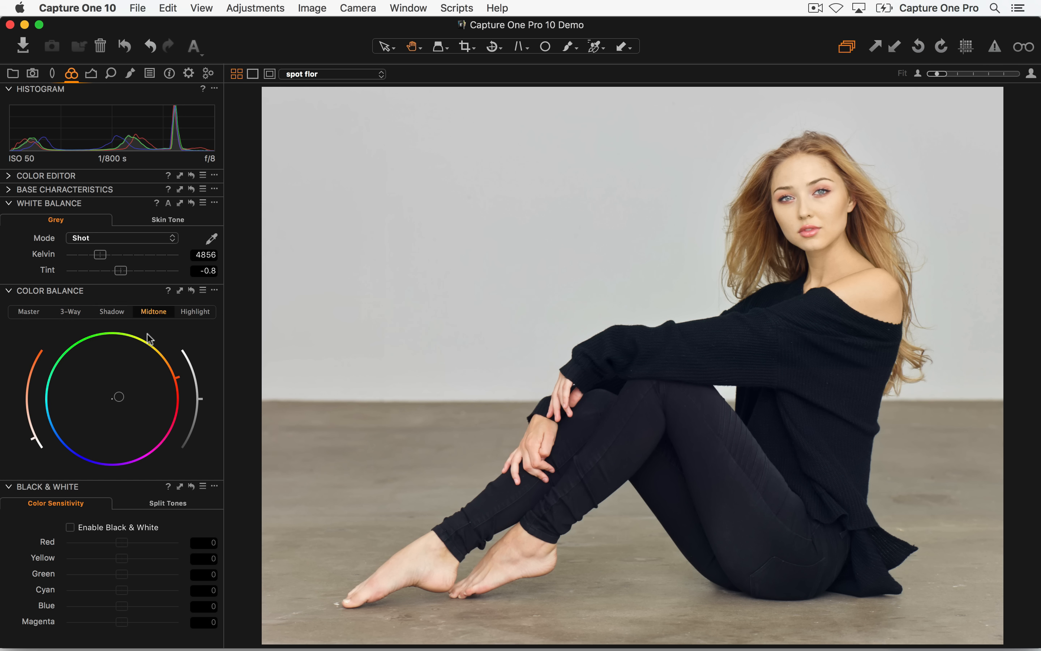
{"action": "left_click_drag", "start_coordinate": [118, 397], "coordinate": [118, 393]}
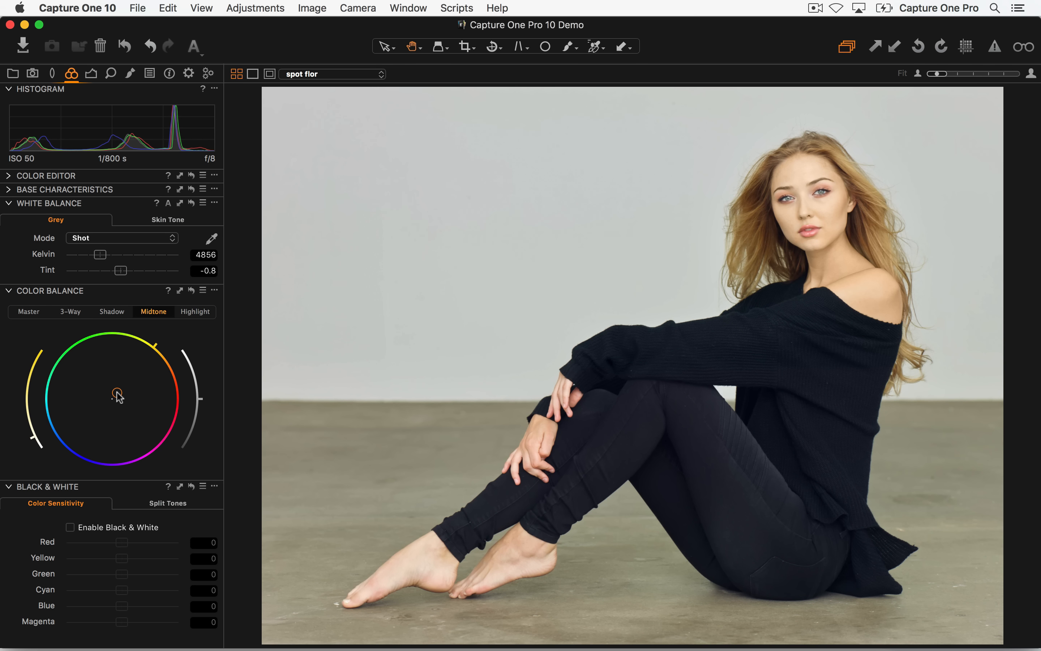
{"action": "left_click", "coordinate": [189, 291]}
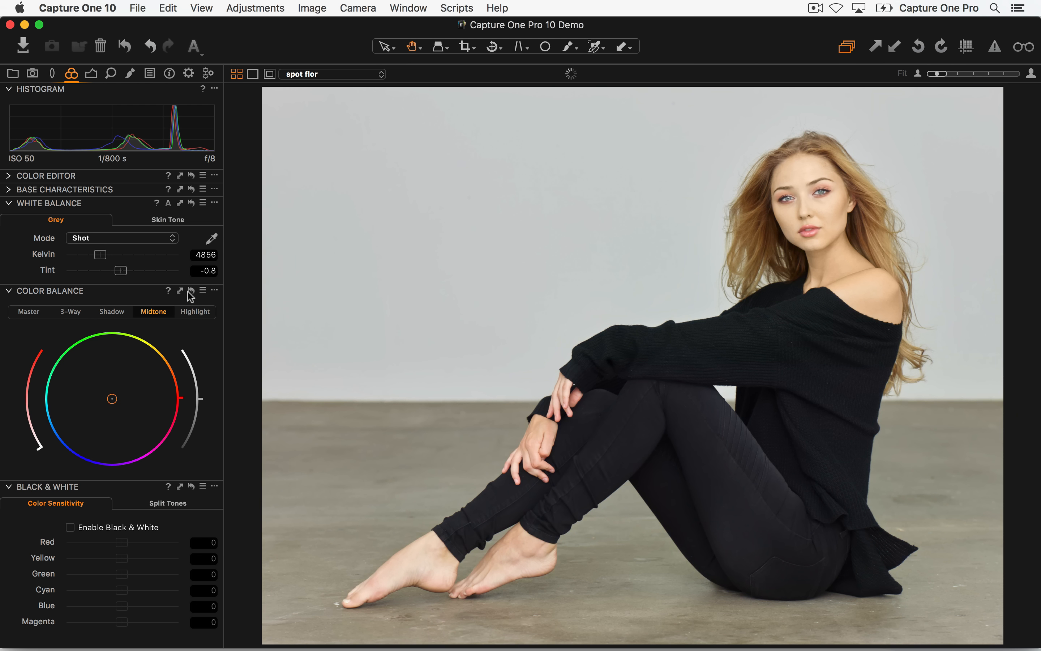
{"action": "key", "text": "super+z"}
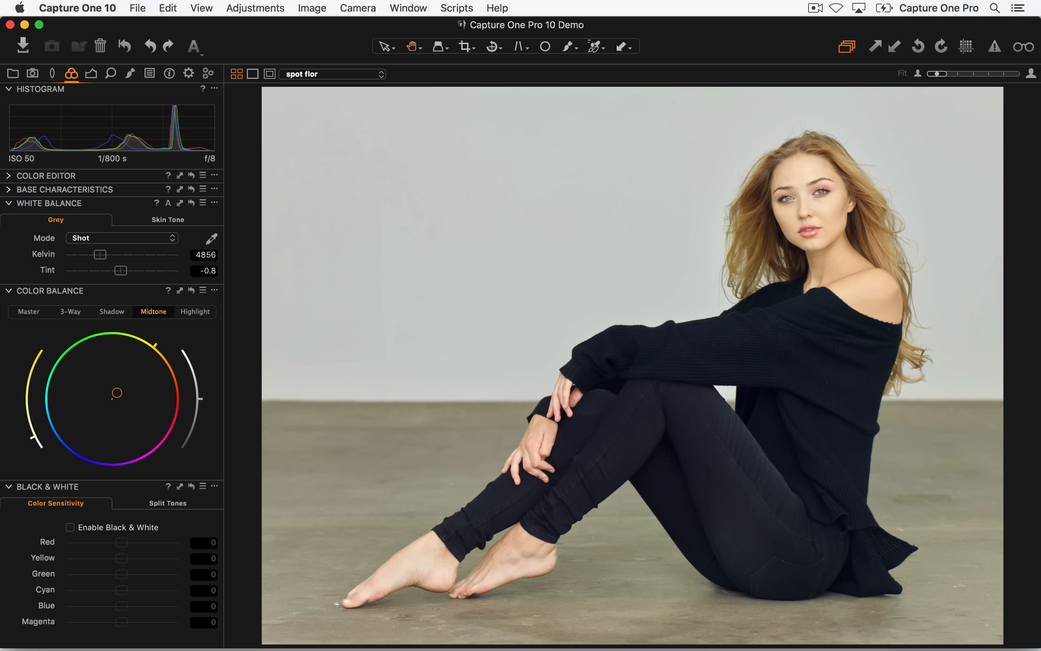
- Show the viewer labels with the exposure data and file name below the photo
{"action": "left_click", "coordinate": [110, 74]}
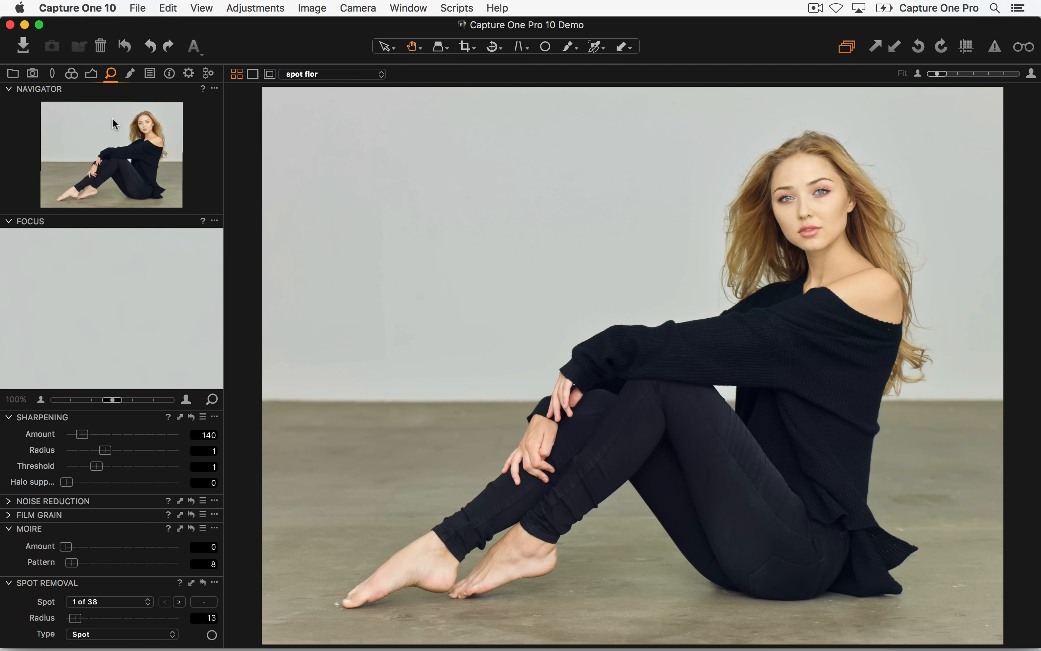
{"action": "left_click", "coordinate": [52, 74]}
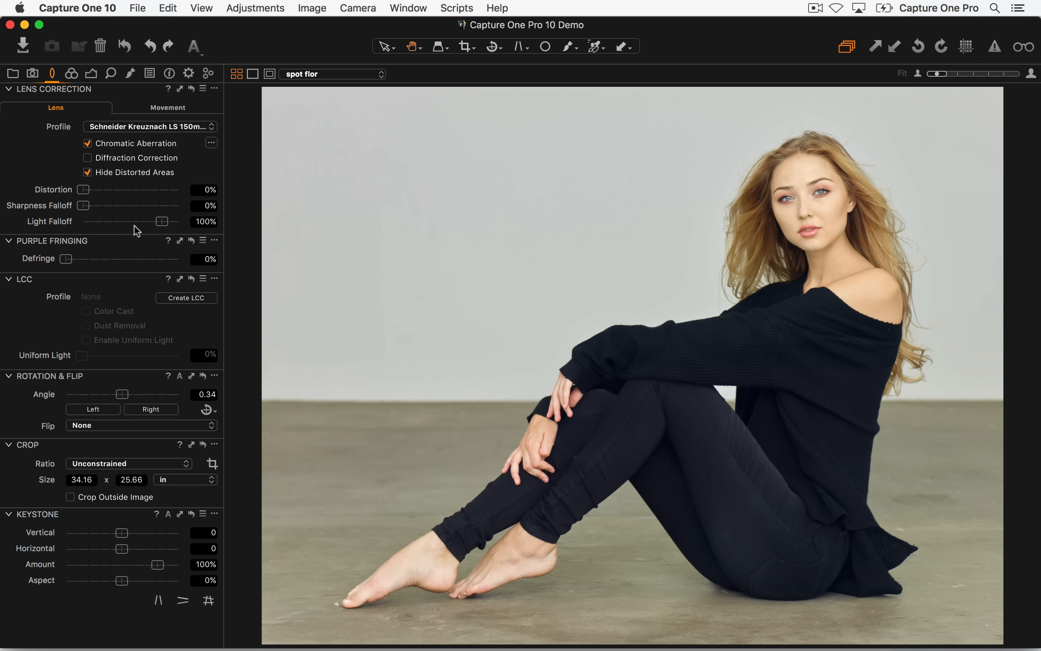
{"action": "left_click", "coordinate": [206, 5]}
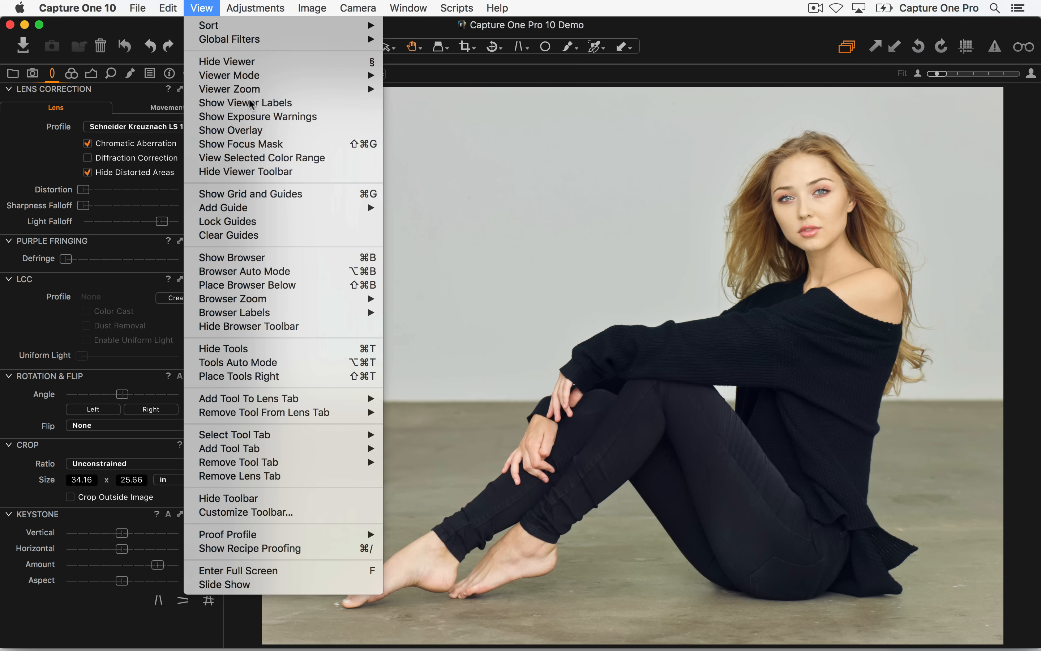
{"action": "left_click", "coordinate": [258, 103]}
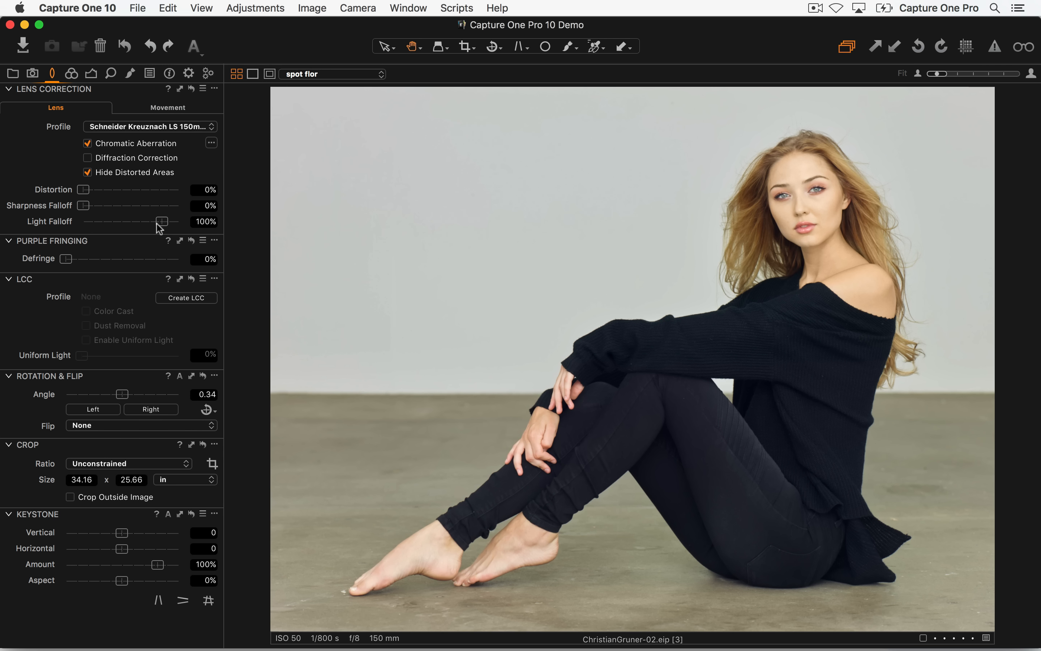
- Compare the photo with and without the light falloff correction, leaving it at 100%
{"action": "double_click", "coordinate": [48, 222]}
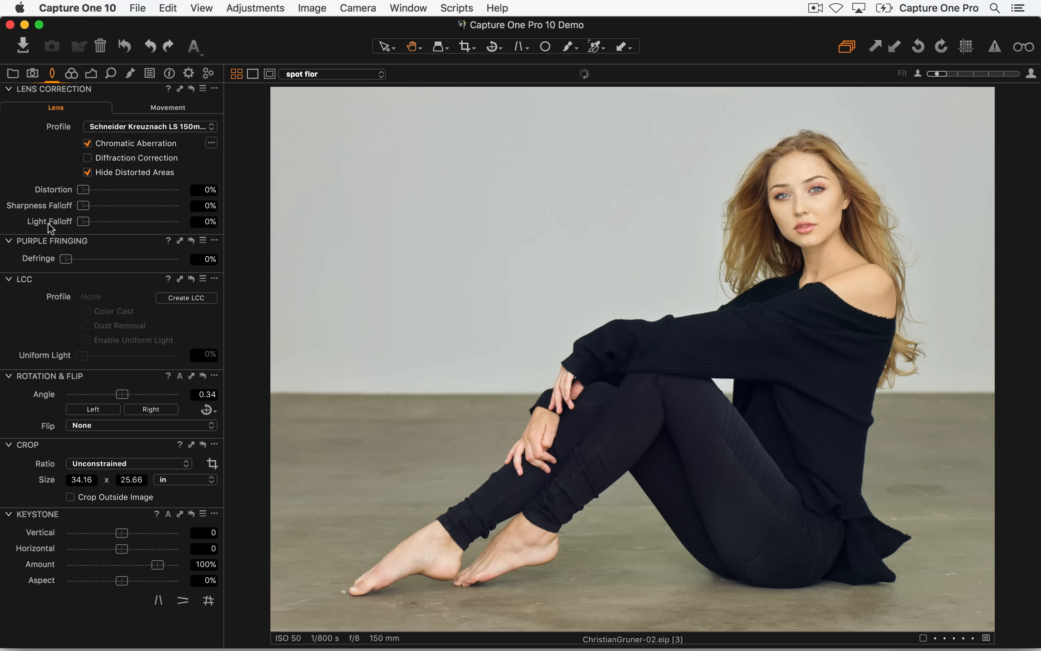
{"action": "left_click", "coordinate": [47, 223]}
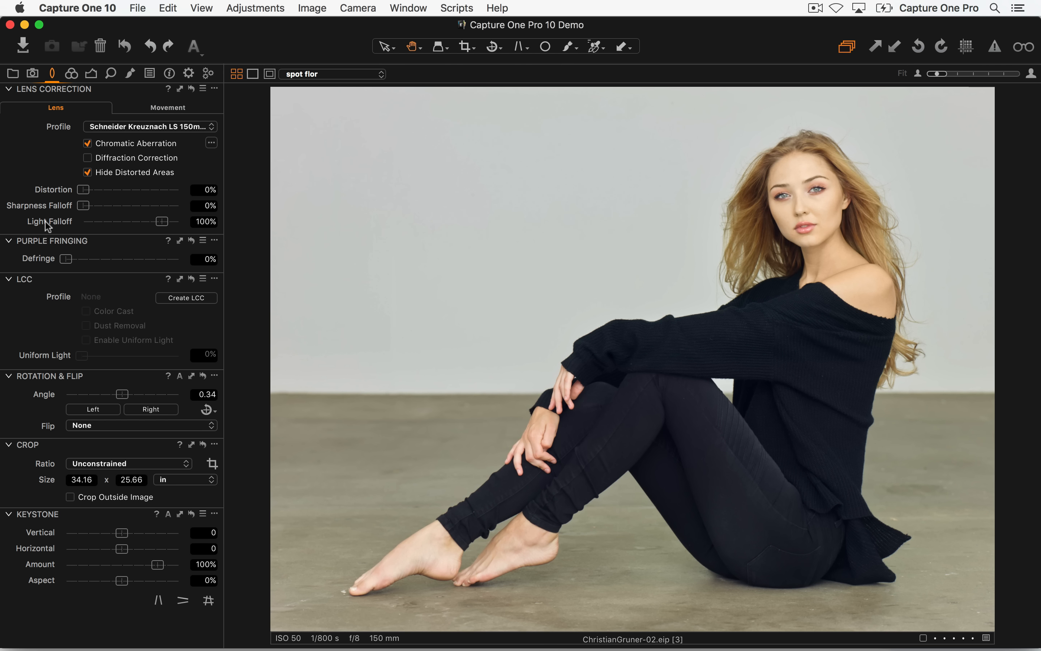
{"action": "left_click", "coordinate": [49, 223]}
{"action": "left_click", "coordinate": [53, 220]}
{"action": "left_click", "coordinate": [49, 225]}
- Try a lens distortion correction of 100%, and set it back to 0%
{"action": "left_click", "coordinate": [206, 189]}
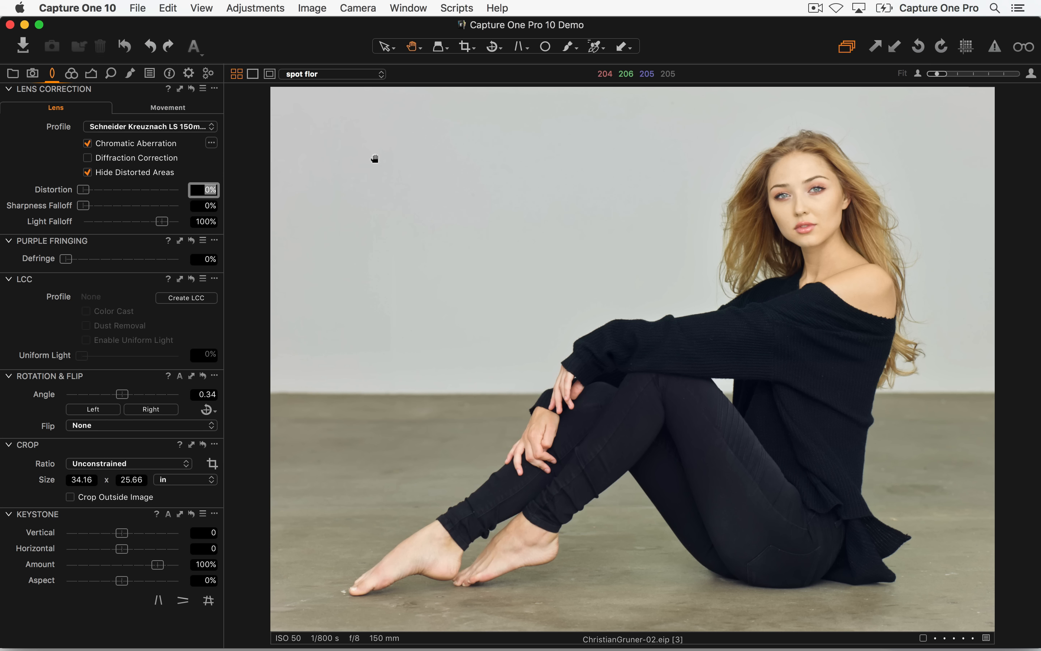
{"action": "type", "text": "100"}
{"action": "key", "text": "Tab"}
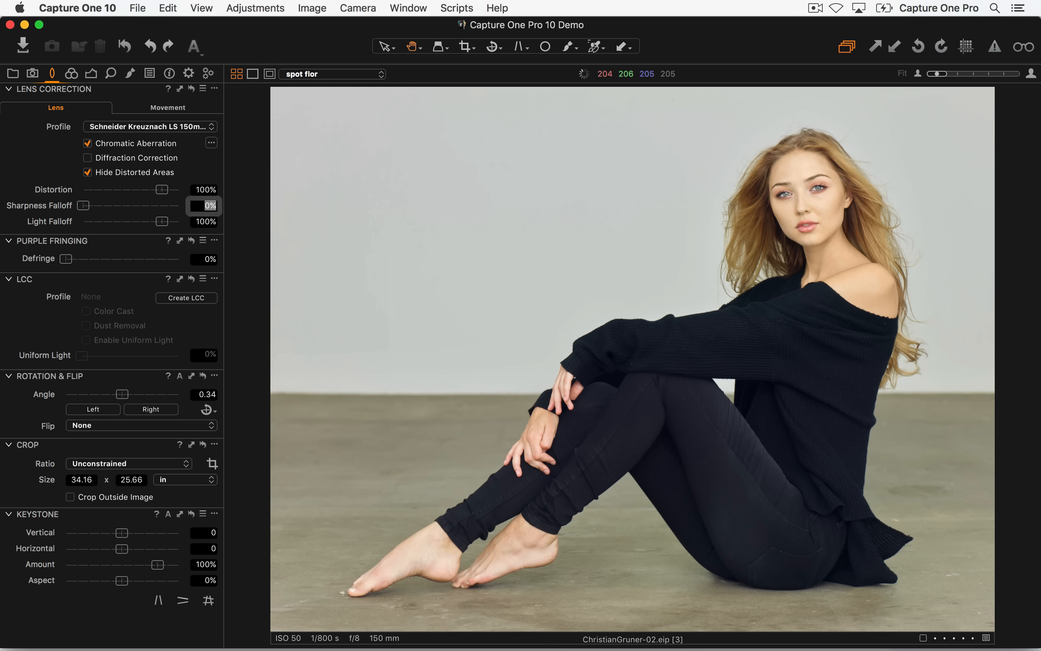
{"action": "key", "text": "shift+Tab"}
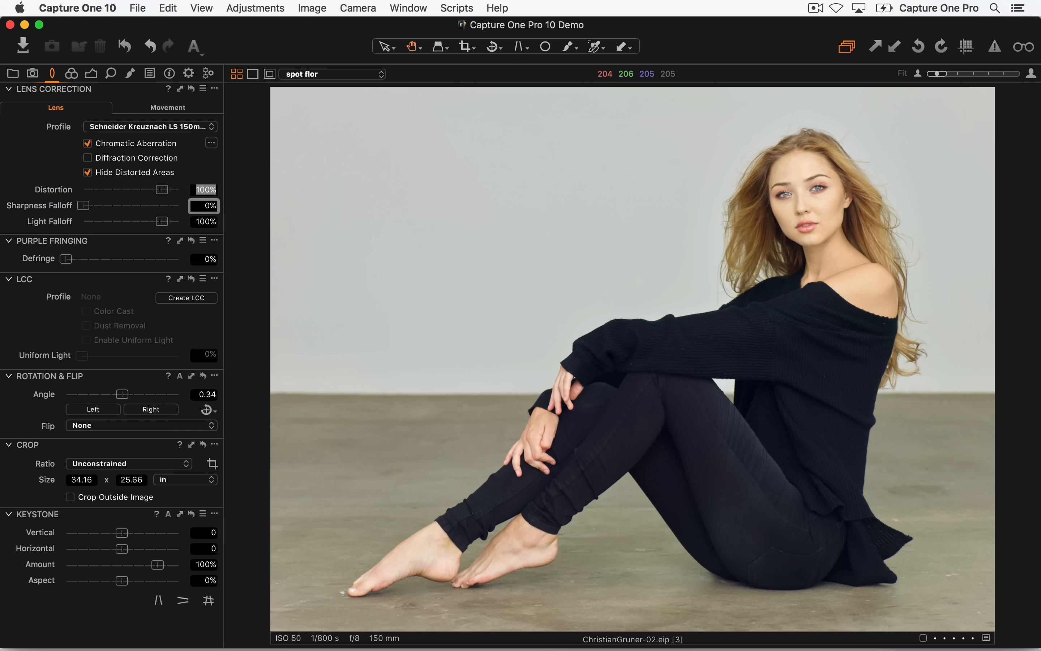
{"action": "type", "text": "0"}
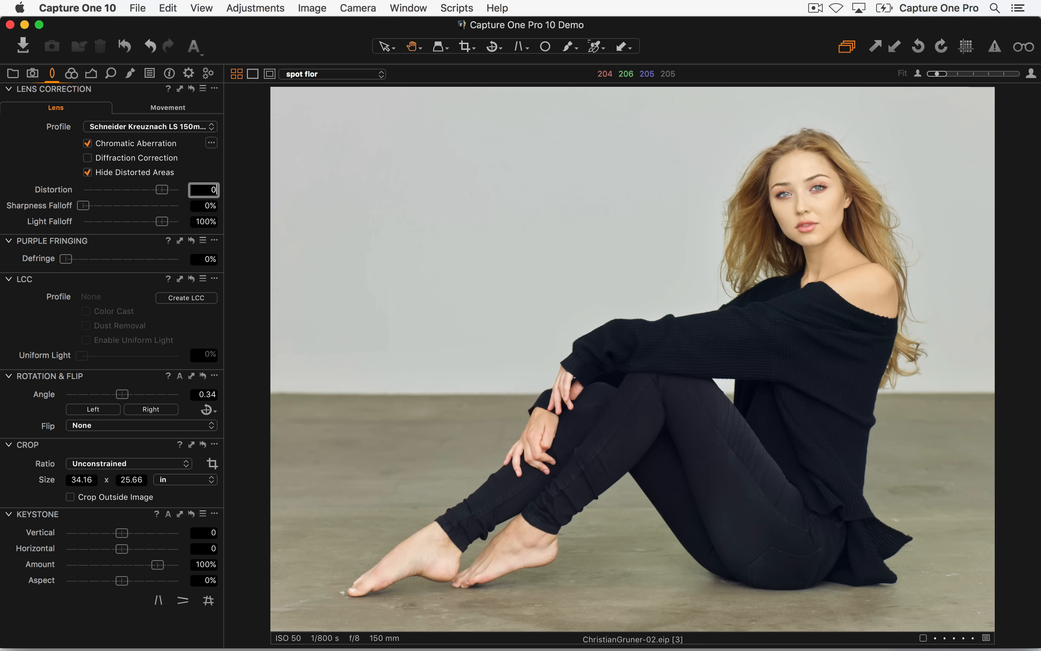
{"action": "key", "text": "Tab"}
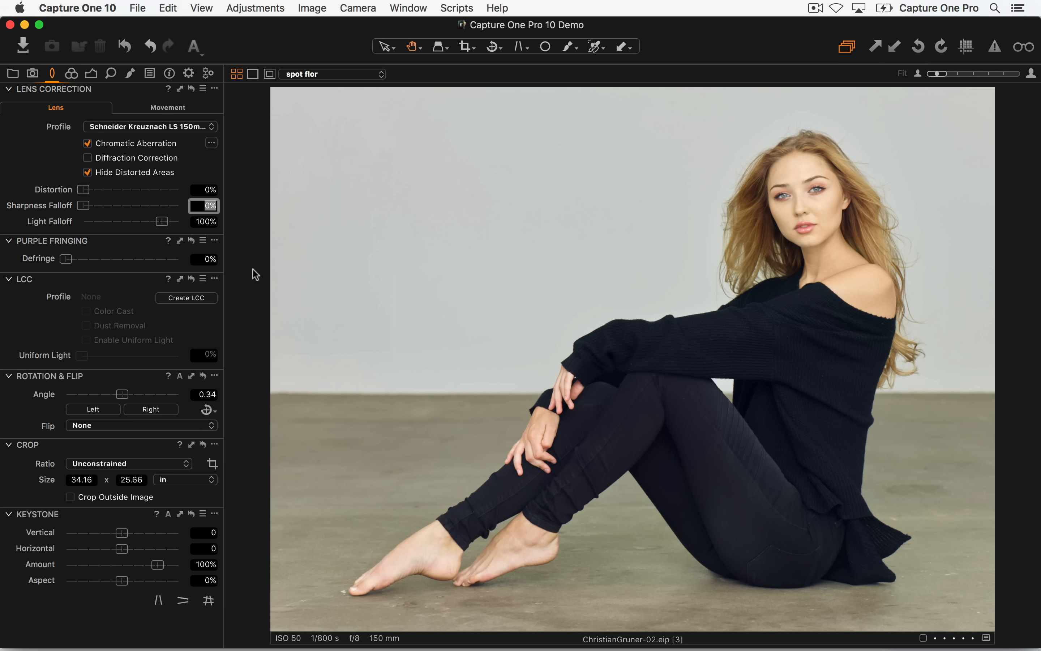
- Show the browser and create a new unedited variant of the seated woman's photo
{"action": "key", "text": "super+shift+b"}
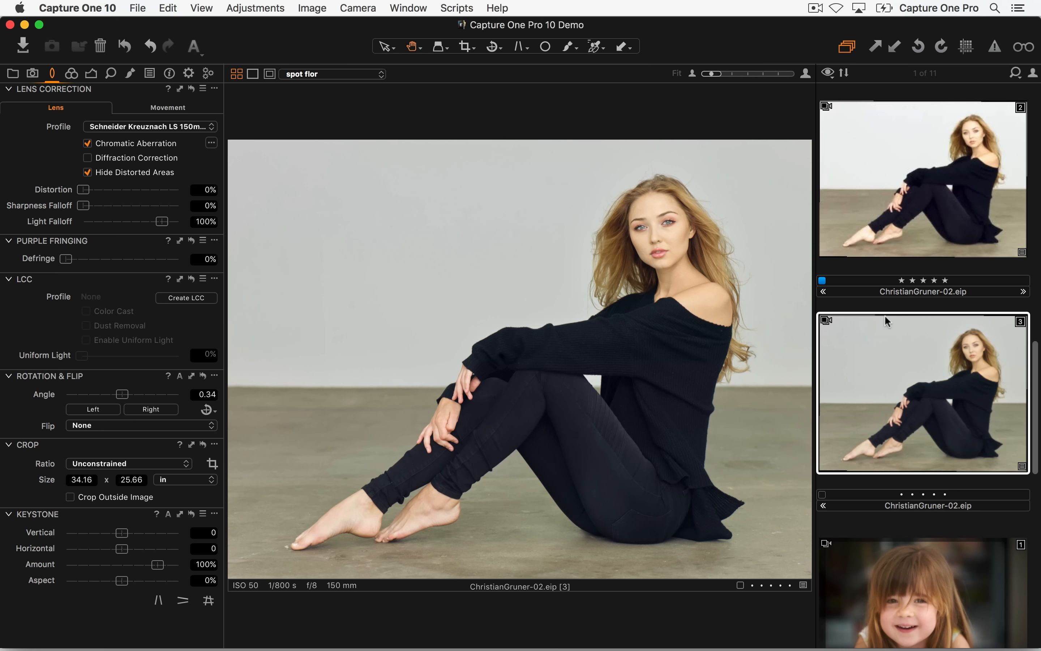
{"action": "left_click", "coordinate": [313, 6]}
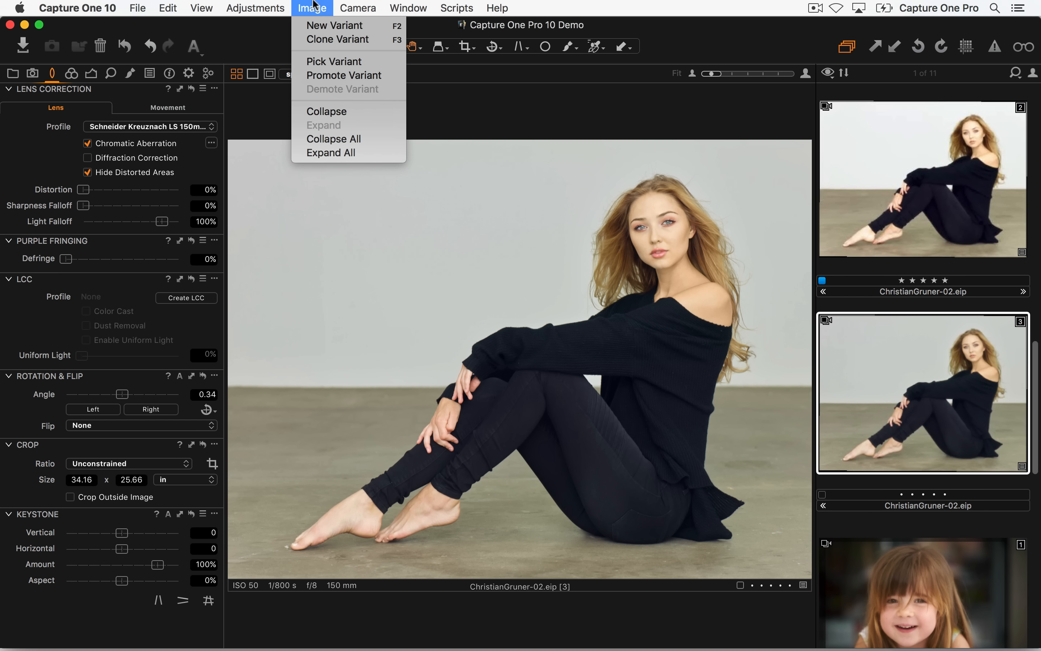
{"action": "left_click", "coordinate": [323, 26]}
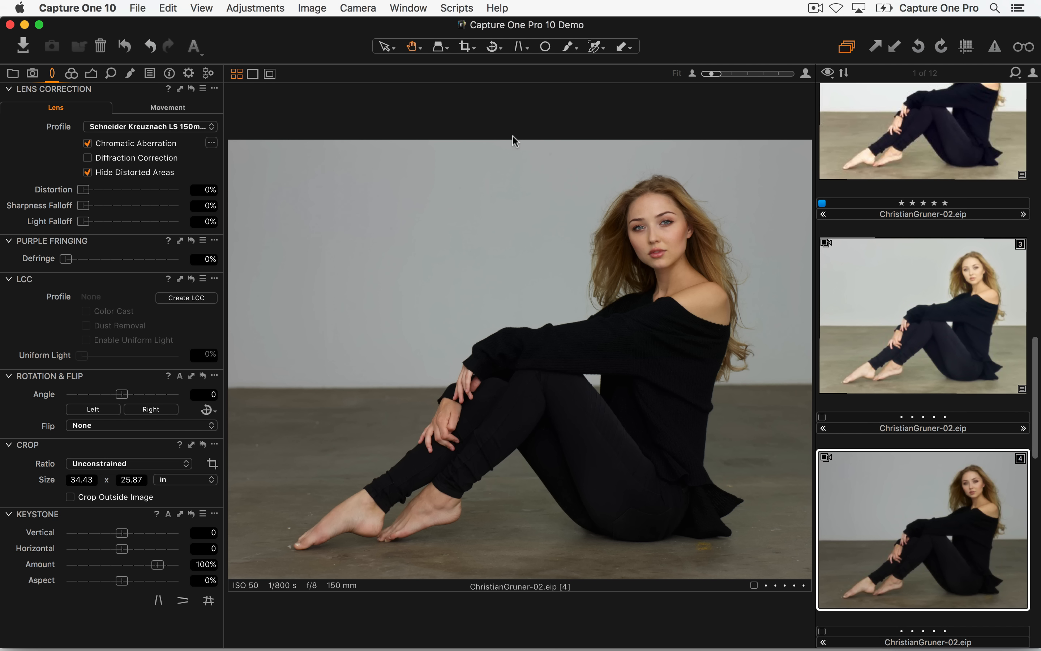
- Show the edited and the unedited variant side by side, hiding the browser and the tools
{"action": "left_click", "coordinate": [886, 342], "text": "super"}
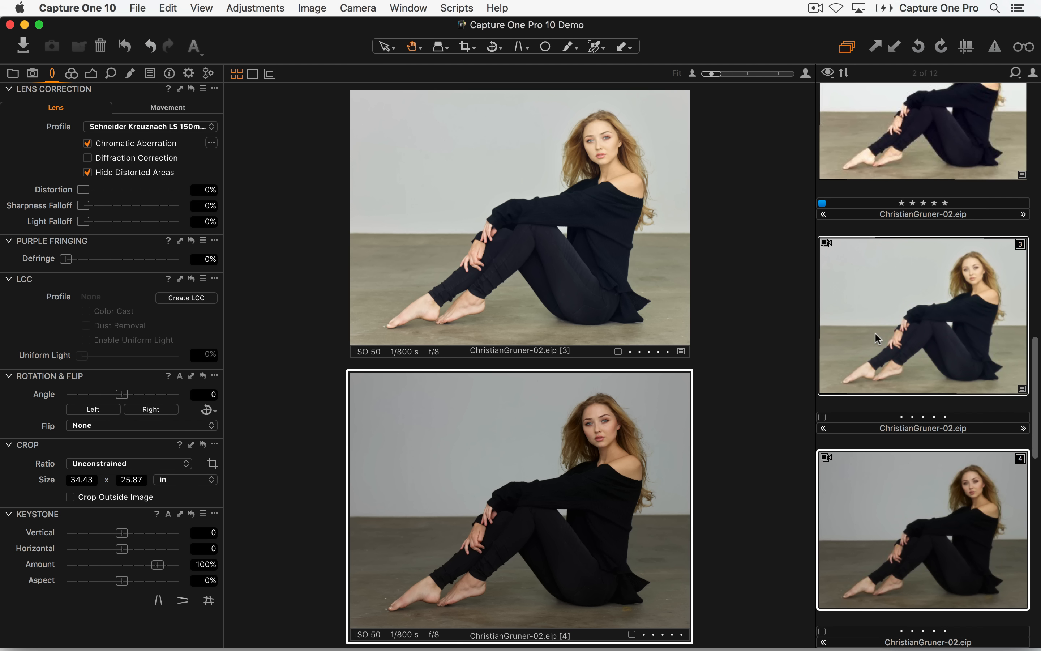
{"action": "key", "text": "super+b"}
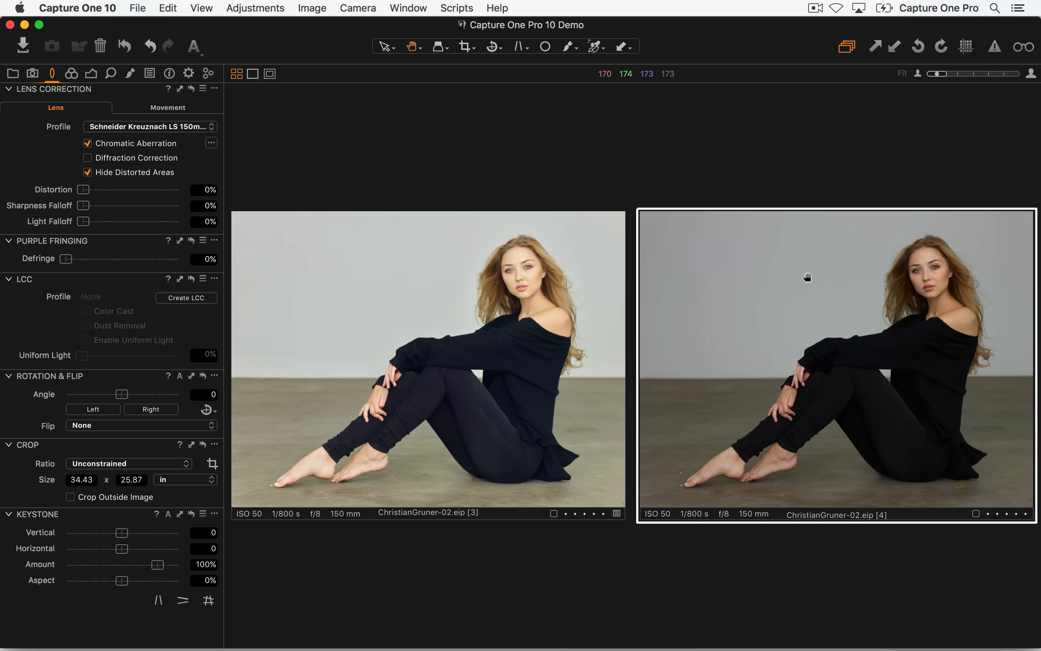
{"action": "key", "text": "super+t"}
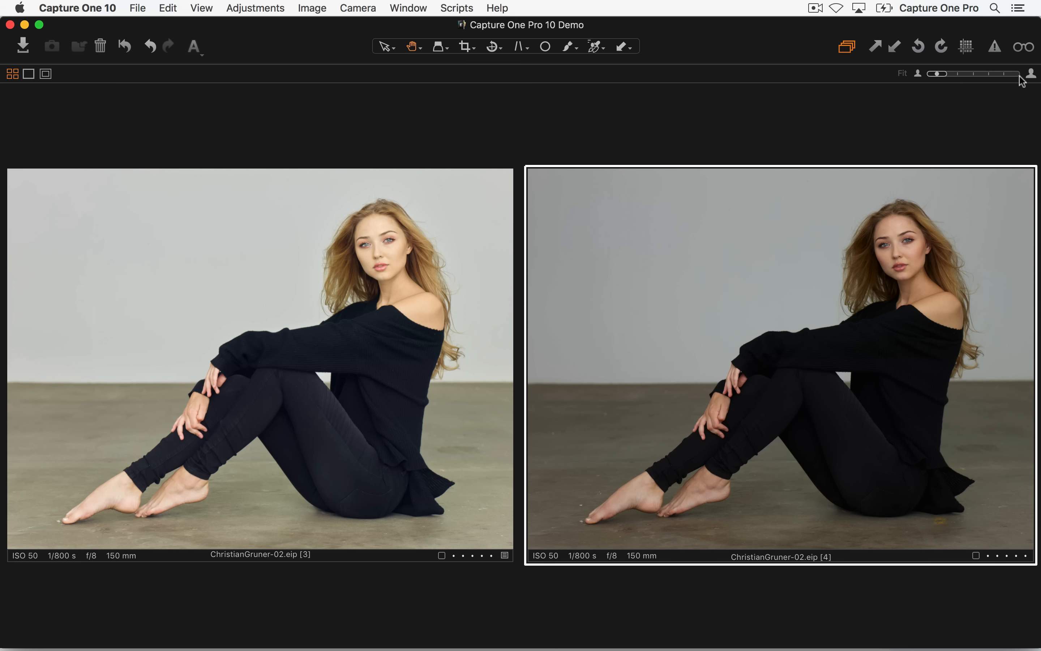
- Compare the woman's face in both variants at 100% zoom
{"action": "left_click", "coordinate": [1031, 75]}
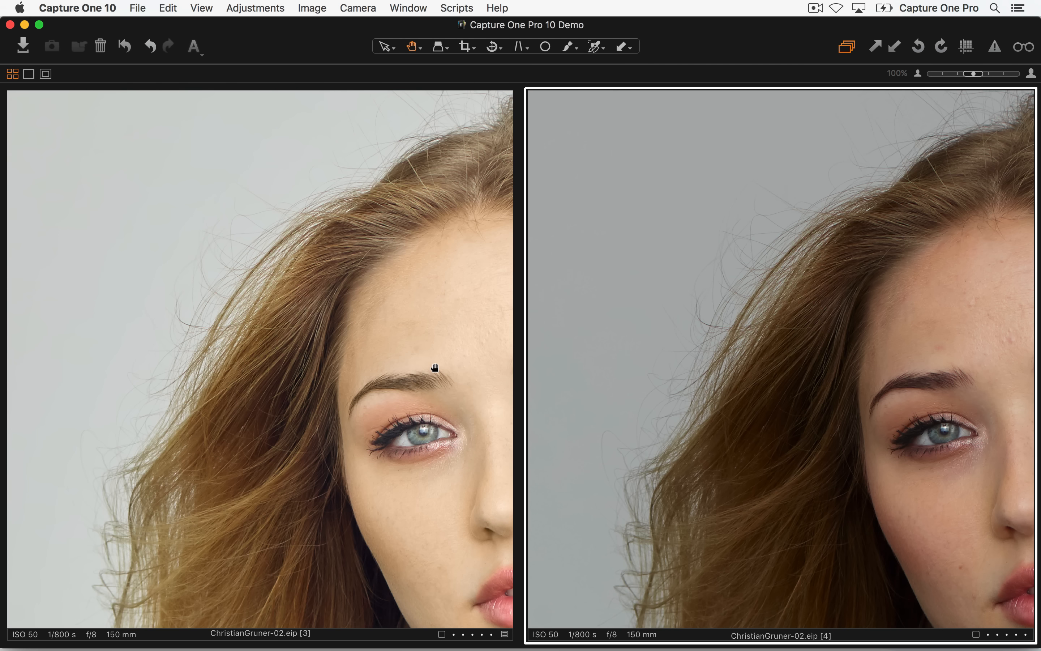
{"action": "left_click", "coordinate": [423, 369]}
{"action": "left_click_drag", "start_coordinate": [423, 369], "coordinate": [188, 269]}
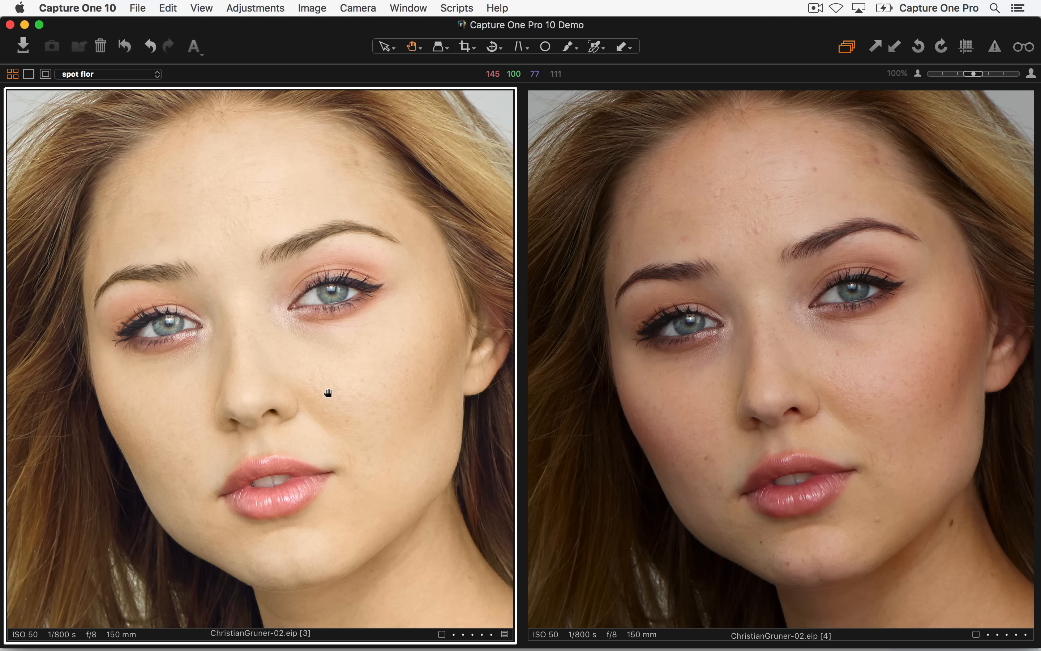
- Compare the woman's neck, shoulder, sweater and face in the edited and unedited variants at 100% zoom
{"action": "left_click_drag", "start_coordinate": [345, 516], "coordinate": [239, 174]}
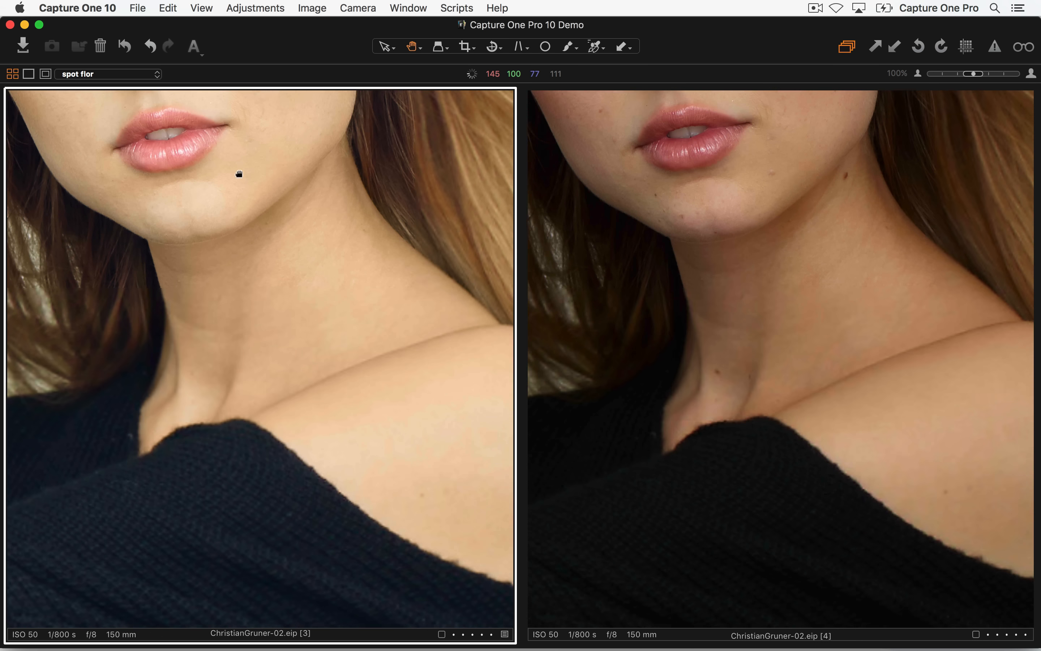
{"action": "left_click_drag", "start_coordinate": [93, 499], "coordinate": [499, 132]}
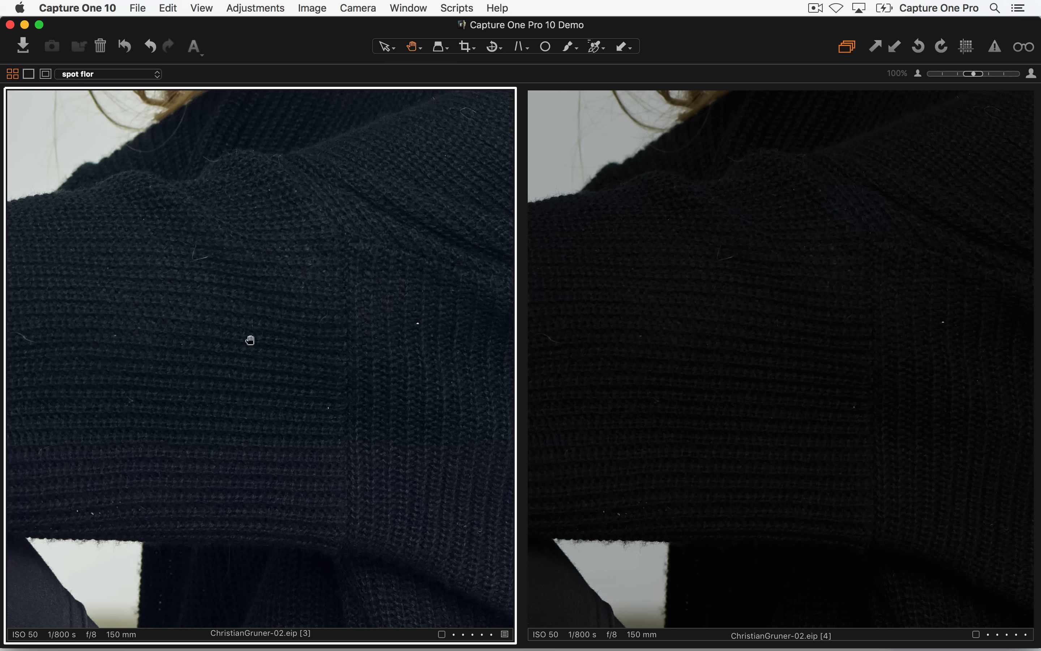
{"action": "left_click_drag", "start_coordinate": [355, 215], "coordinate": [319, 356]}
{"action": "left_click_drag", "start_coordinate": [366, 255], "coordinate": [214, 563]}
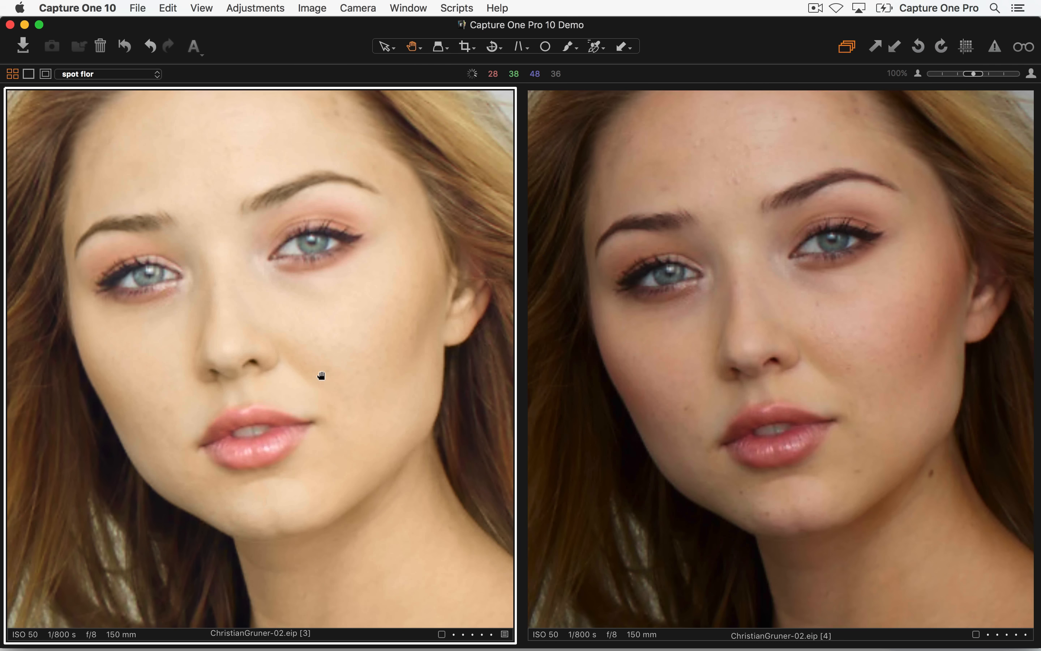
{"action": "left_click_drag", "start_coordinate": [320, 376], "coordinate": [342, 426]}
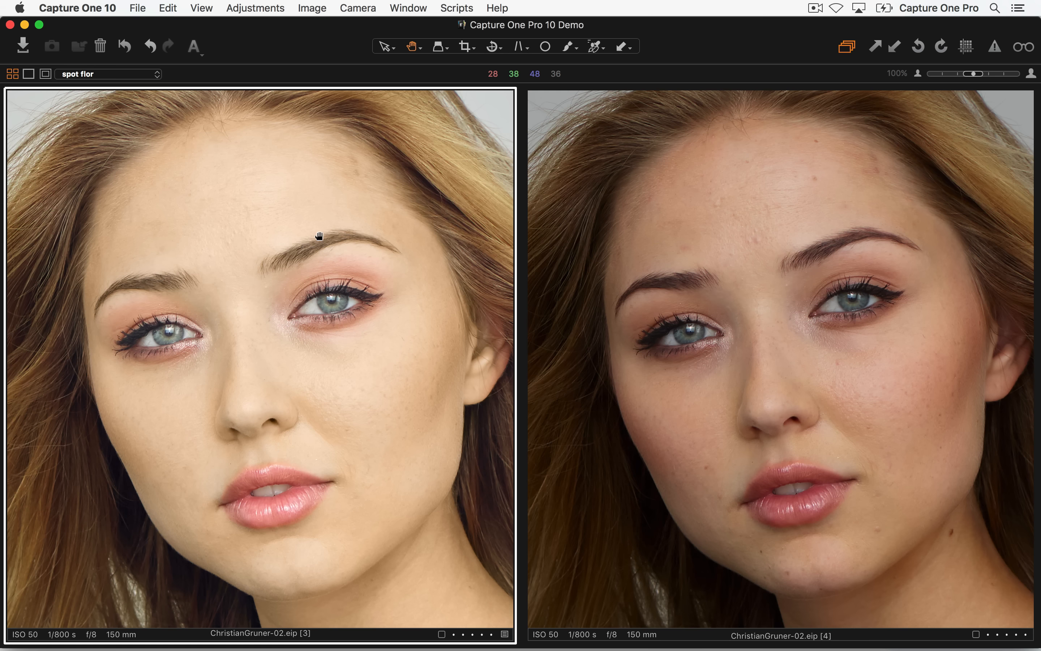
- Show the browser and the tools again, narrow the tool area, and show the local adjustments
{"action": "key", "text": "super+b"}
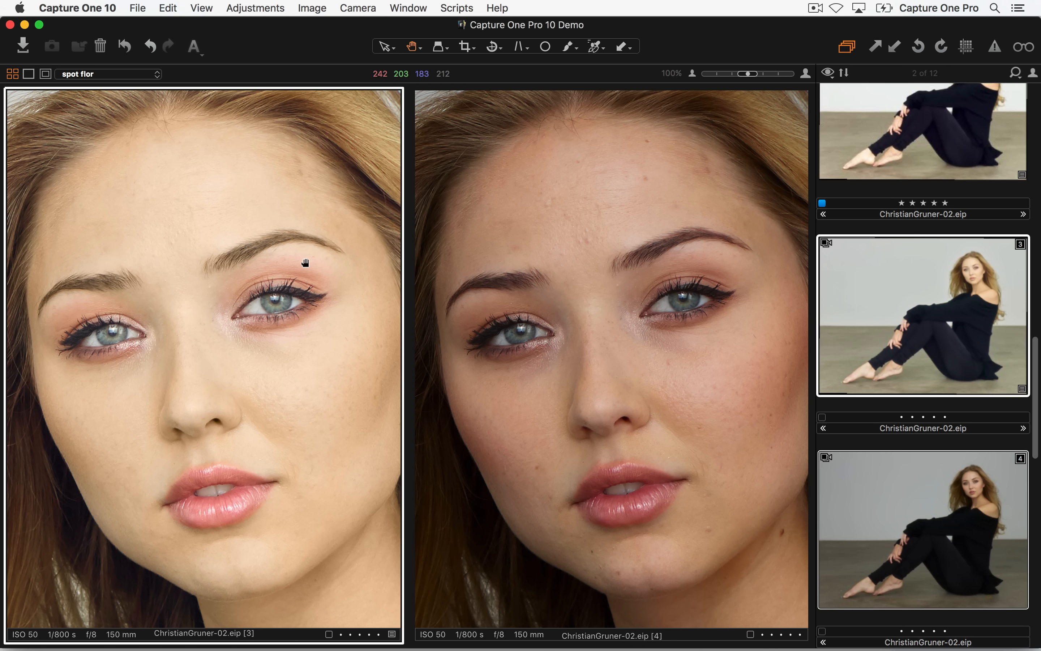
{"action": "key", "text": "super+t"}
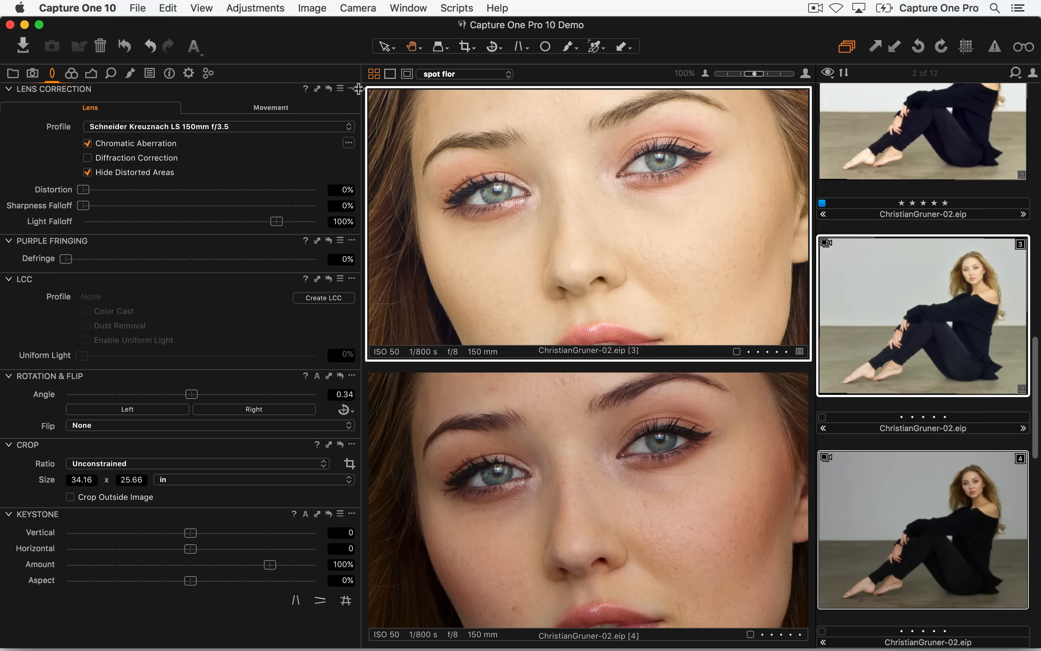
{"action": "left_click_drag", "start_coordinate": [361, 91], "coordinate": [221, 91]}
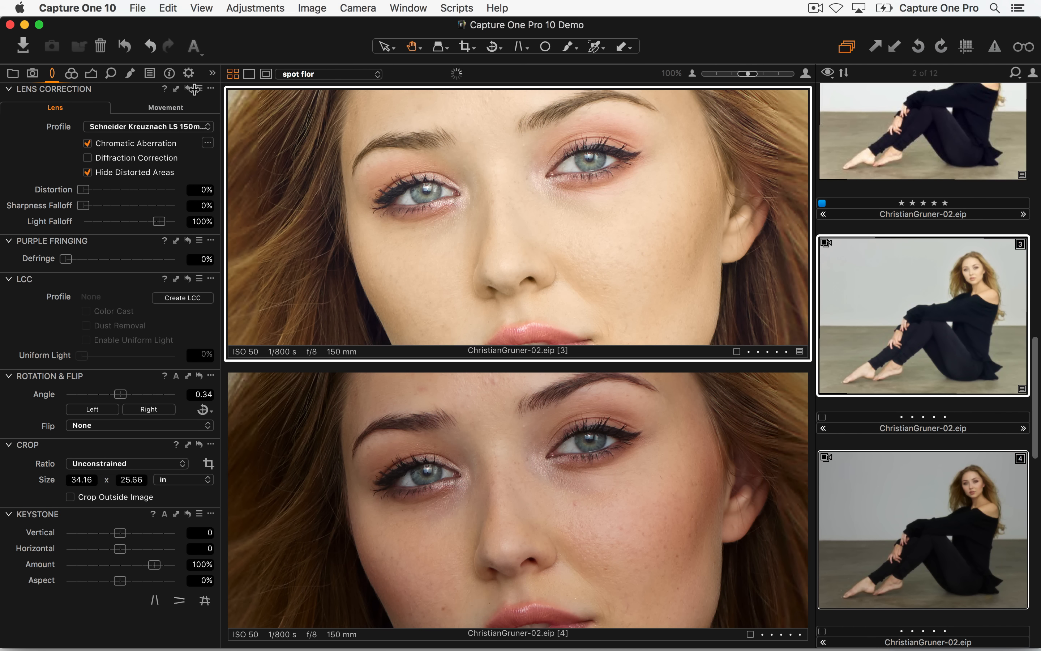
{"action": "left_click", "coordinate": [130, 74]}
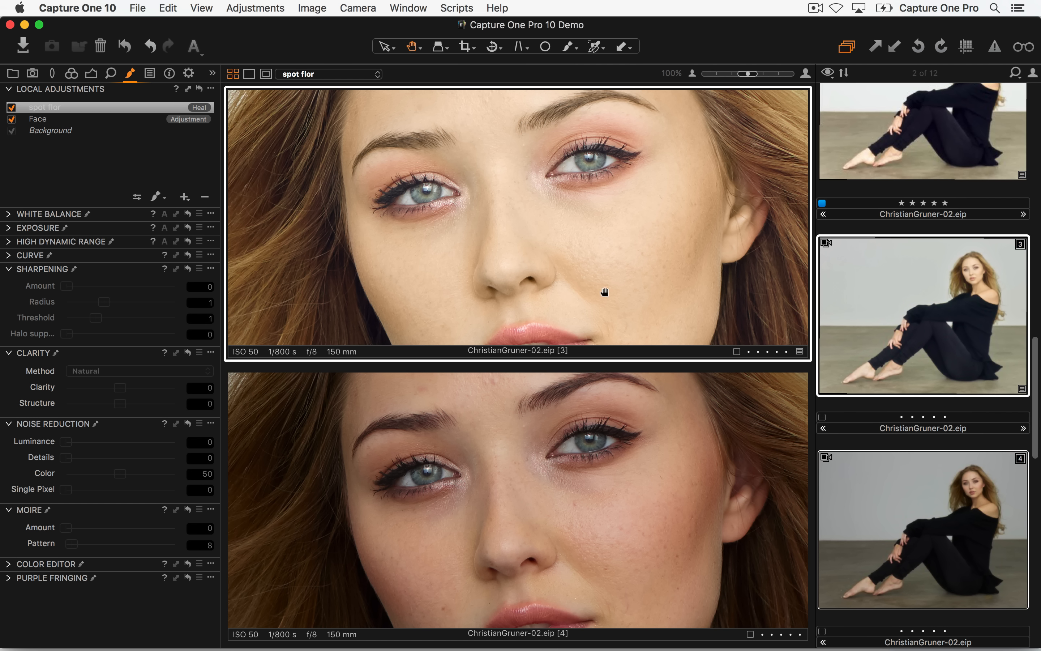
- View only the edited variant and examine the woman's face, neck and shoulder
{"action": "left_click", "coordinate": [887, 293]}
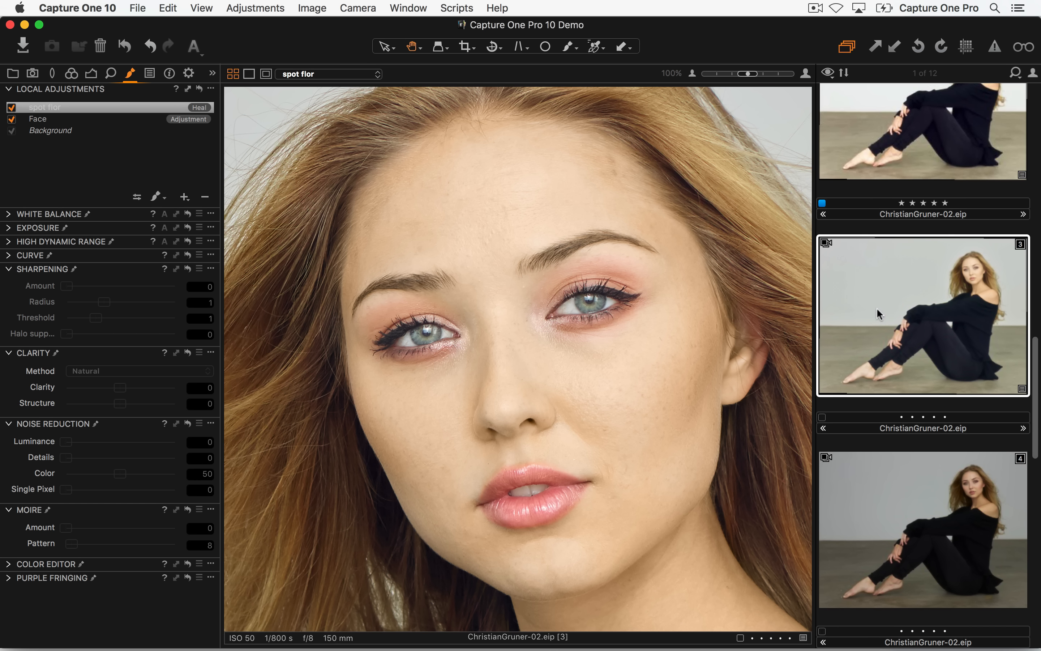
{"action": "left_click_drag", "start_coordinate": [593, 494], "coordinate": [593, 438]}
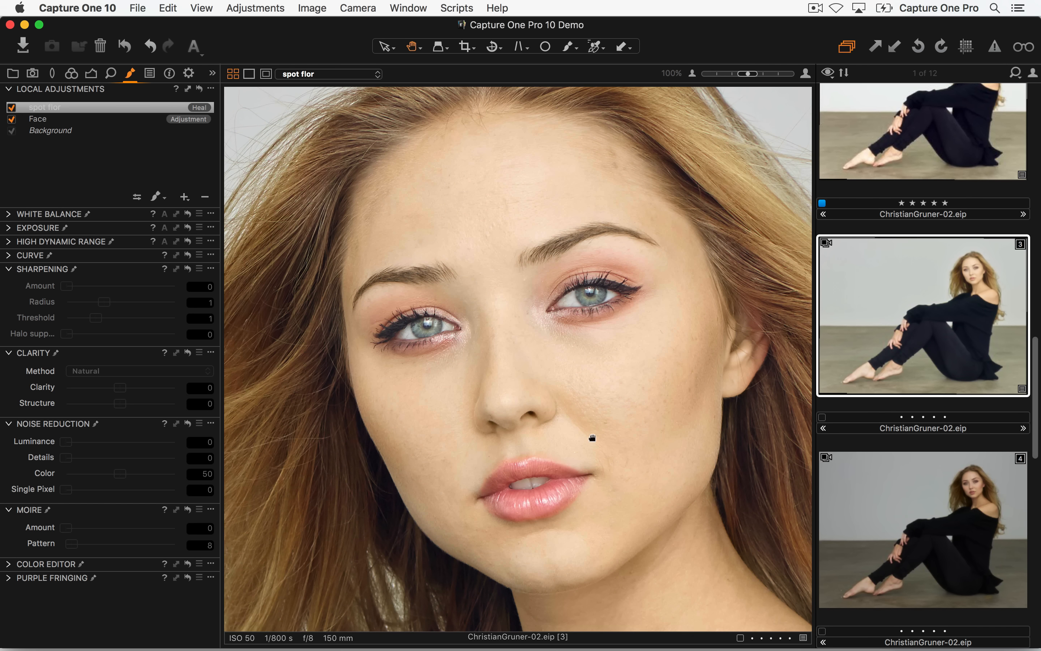
{"action": "left_click_drag", "start_coordinate": [564, 329], "coordinate": [511, 116]}
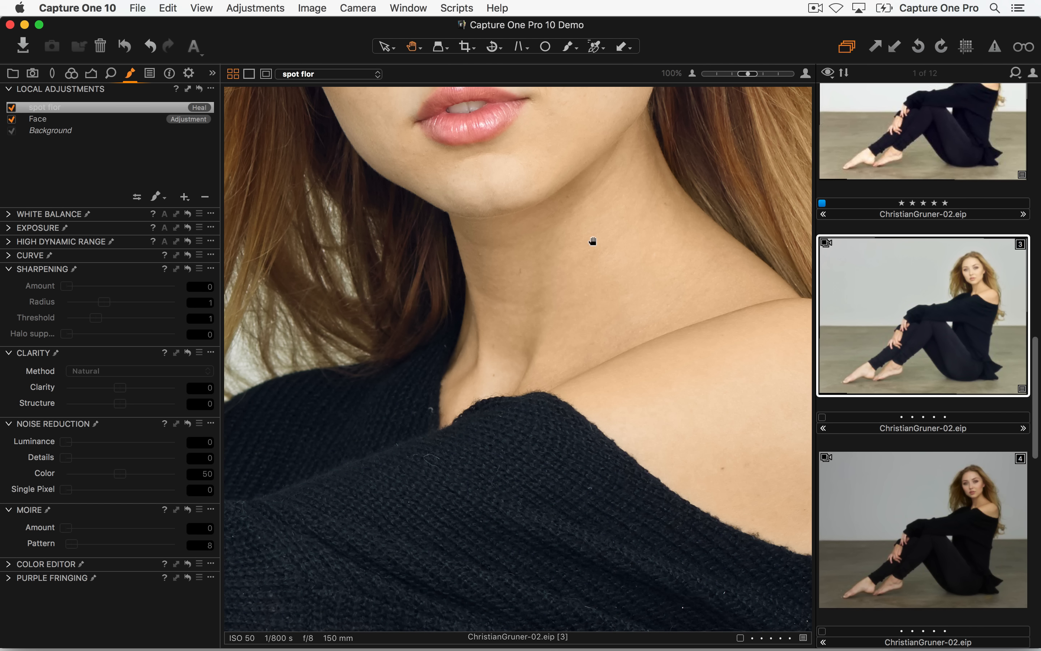
{"action": "left_click_drag", "start_coordinate": [550, 211], "coordinate": [589, 543]}
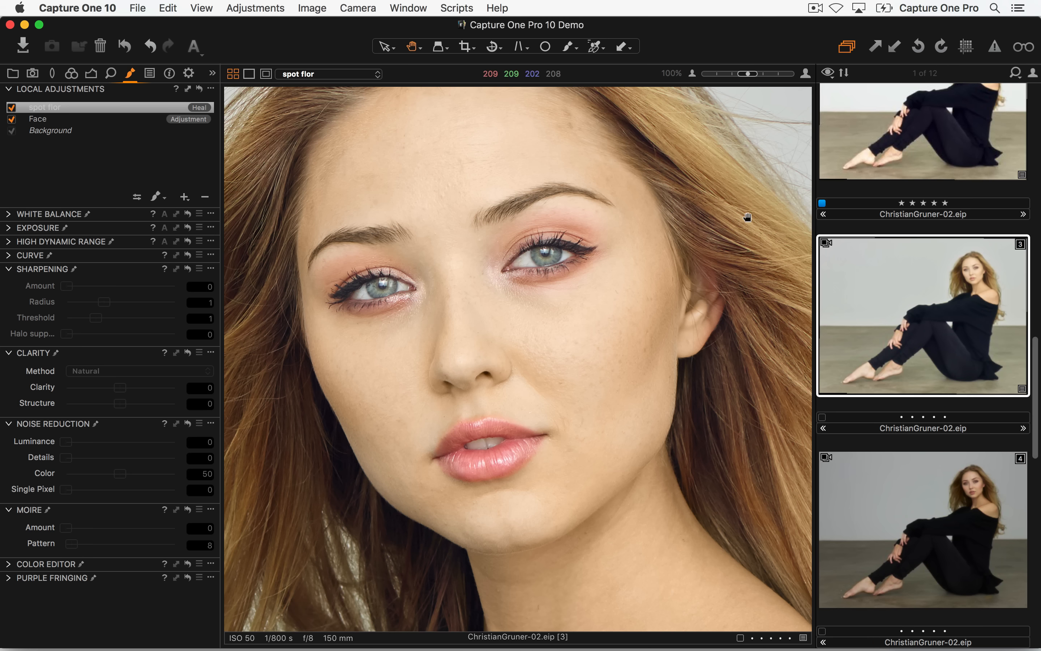
- Return to the thumbnail overview and open the unedited variant of the penguin photo CF001891 1.IIQ
{"action": "double_click", "coordinate": [854, 253]}
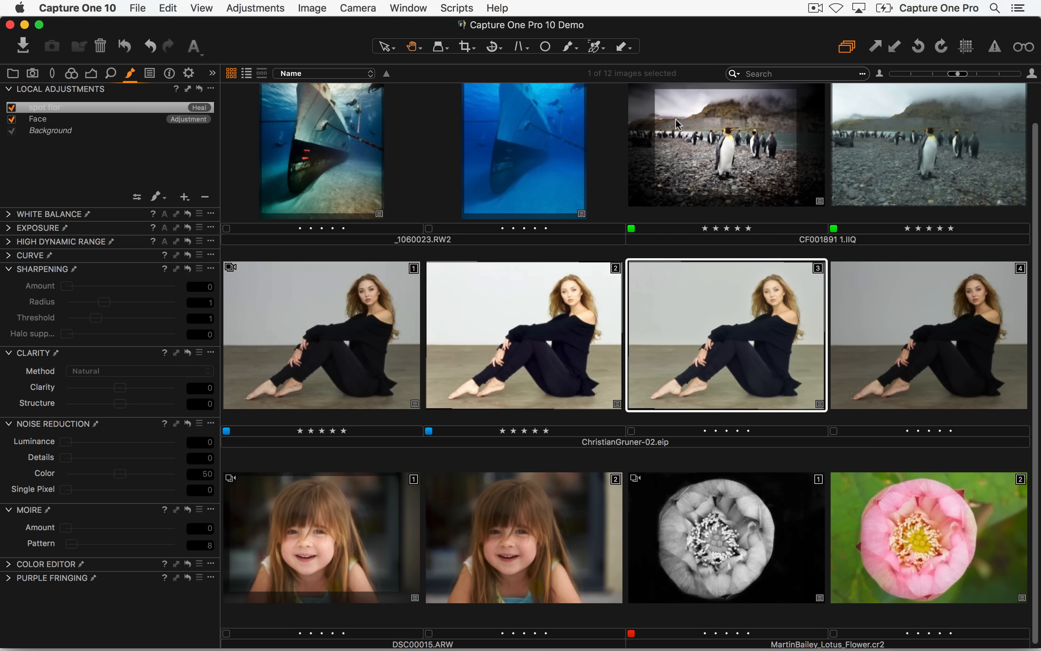
{"action": "scroll", "coordinate": [716, 270], "scroll_direction": "up", "scroll_amount": 2}
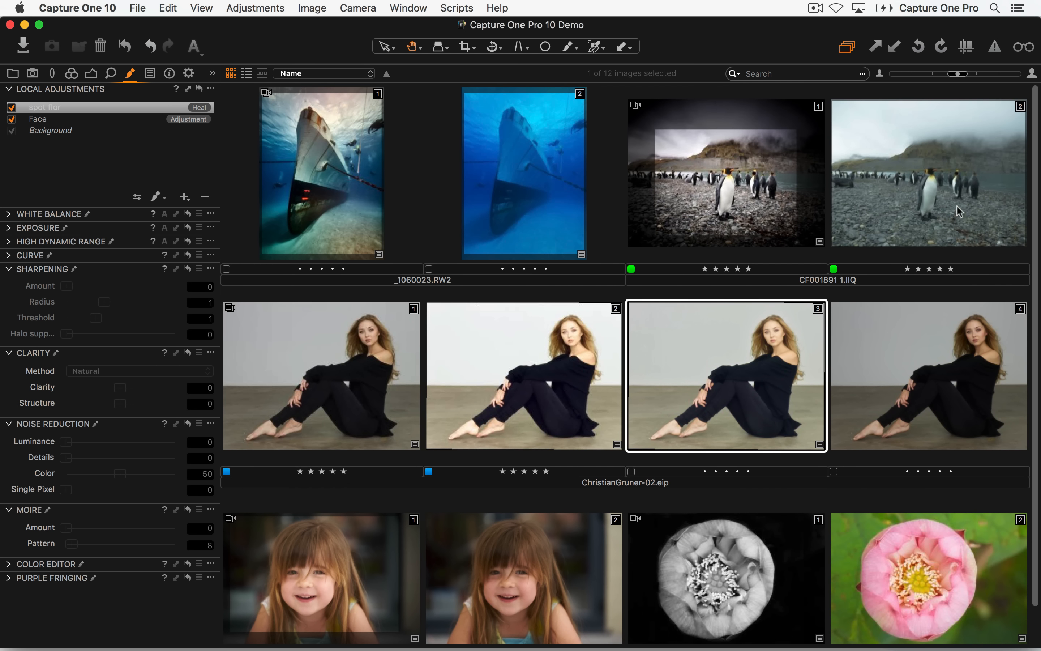
{"action": "double_click", "coordinate": [946, 210]}
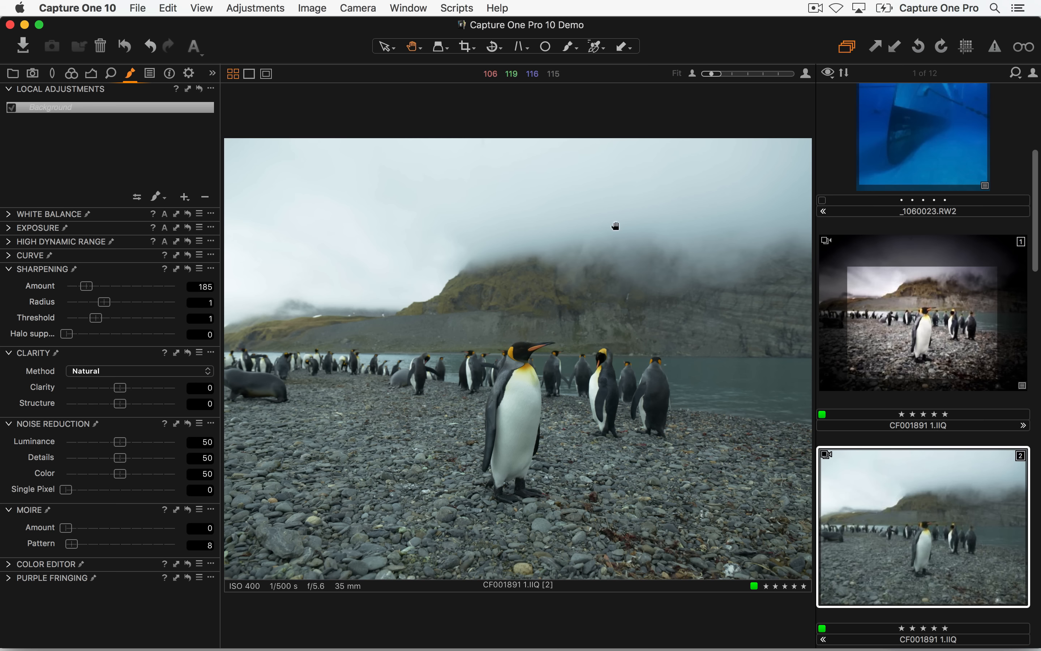
- Check the penguin photo's metadata, and show the color tools with the front penguin at 100% zoom
{"action": "left_click", "coordinate": [169, 73]}
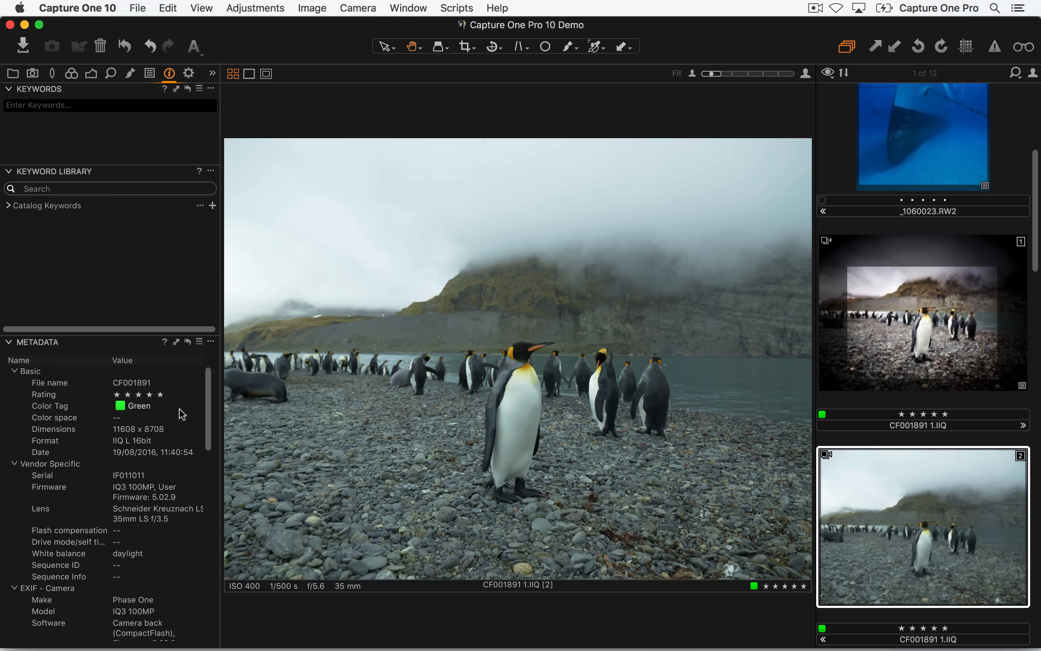
{"action": "left_click", "coordinate": [72, 74]}
{"action": "double_click", "coordinate": [512, 369]}
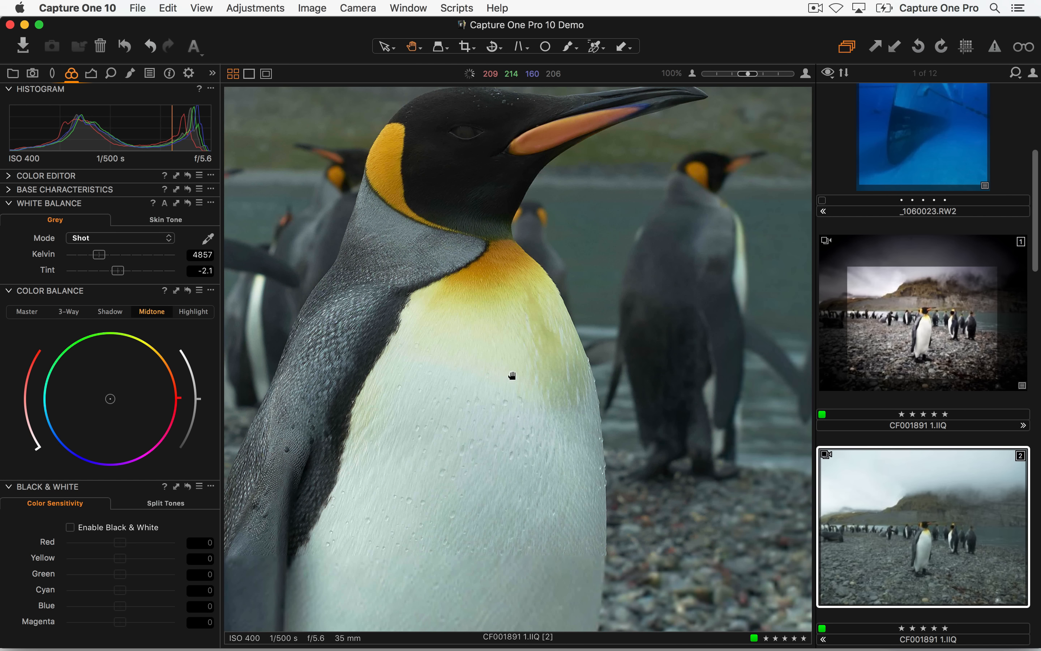
- Hide the browser, fit the penguin photo to the viewer, and compare it with its edited variant
{"action": "key", "text": "super+b"}
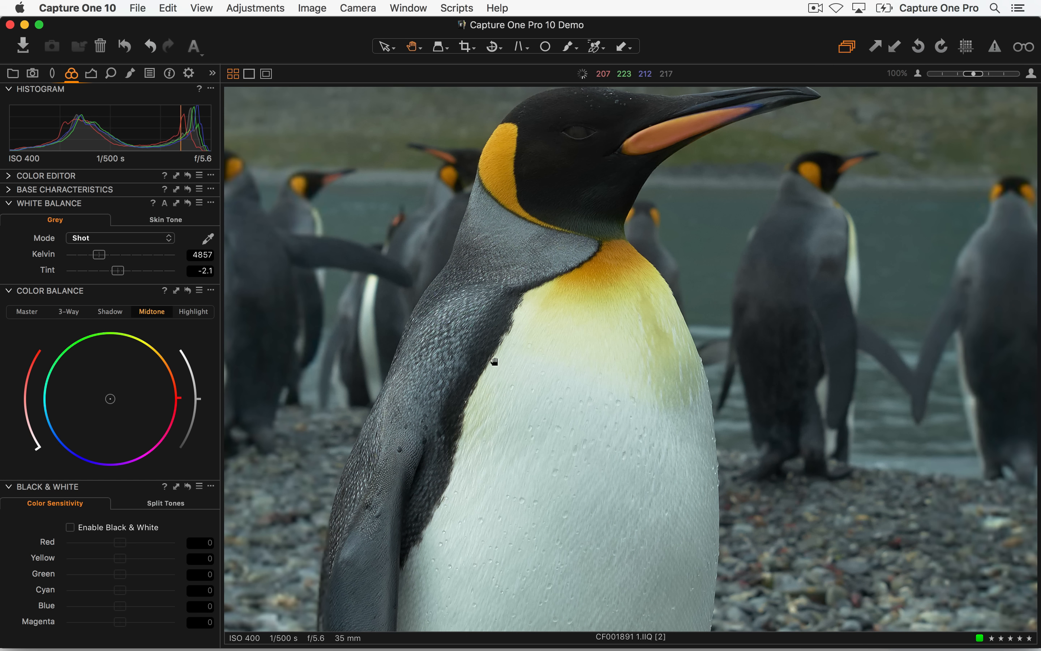
{"action": "double_click", "coordinate": [575, 265]}
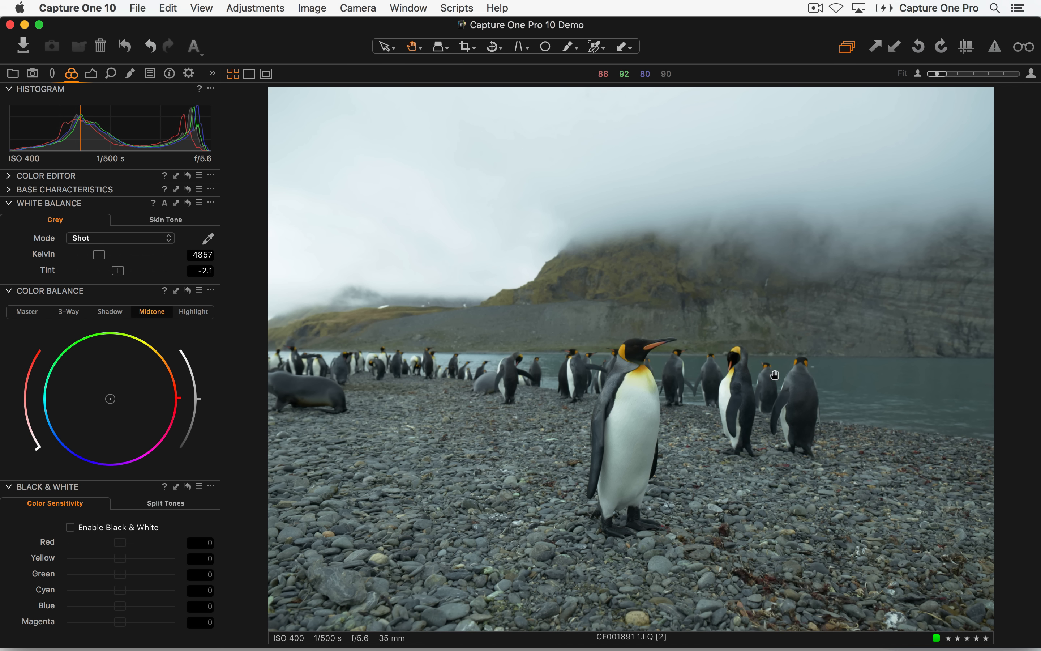
{"action": "key", "text": "Left"}
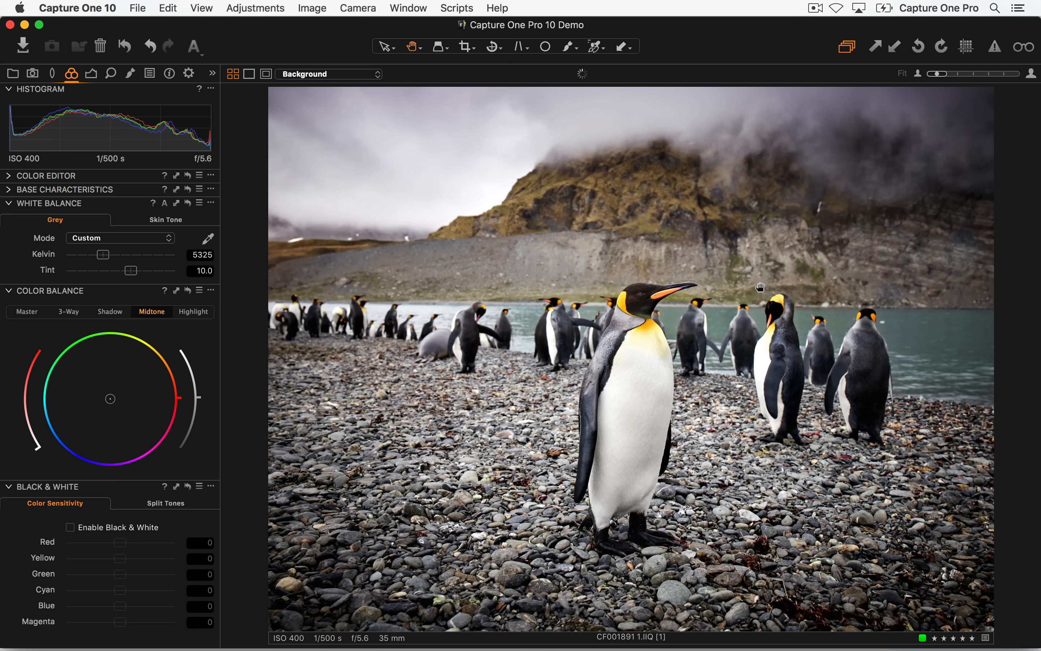
{"action": "key", "text": "Right"}
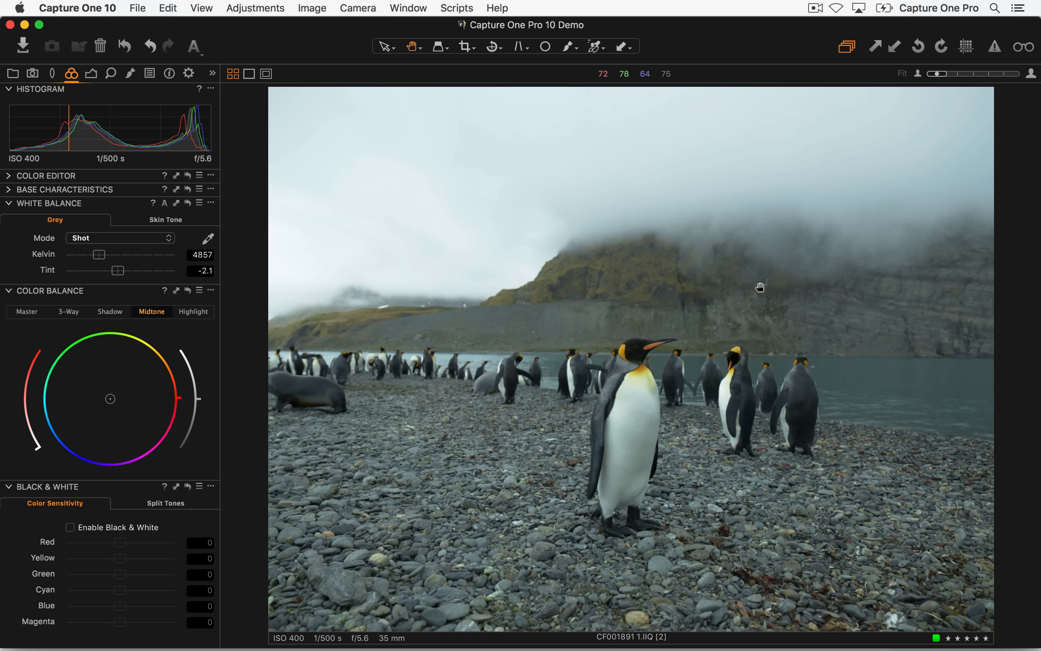
- Expand the base characteristics and set the penguin photo's curve to Auto
{"action": "left_click", "coordinate": [9, 190]}
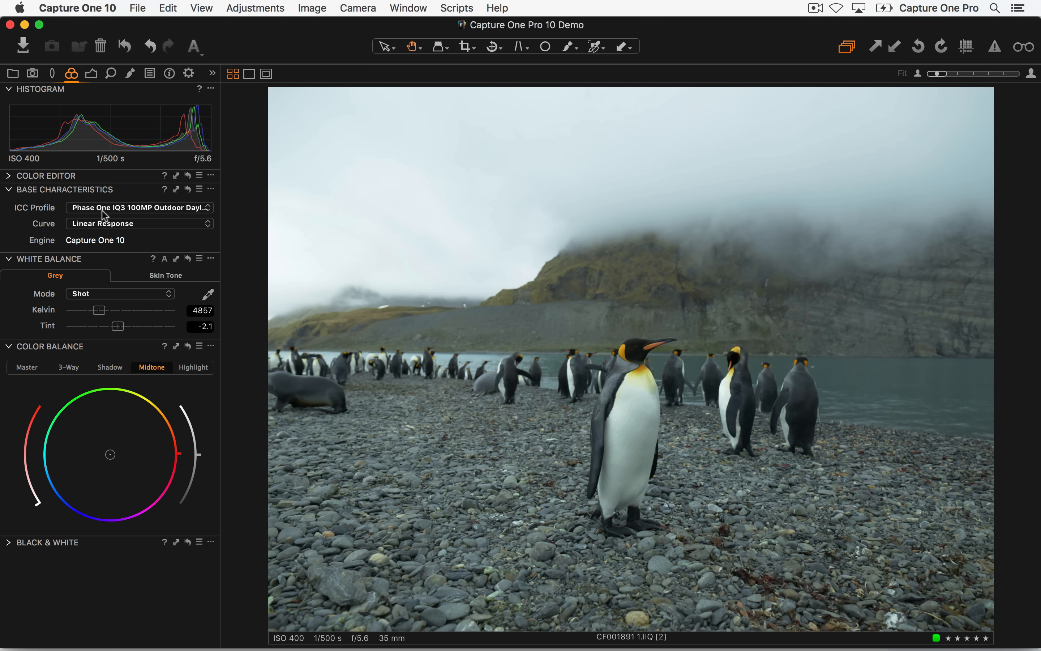
{"action": "left_click", "coordinate": [106, 223]}
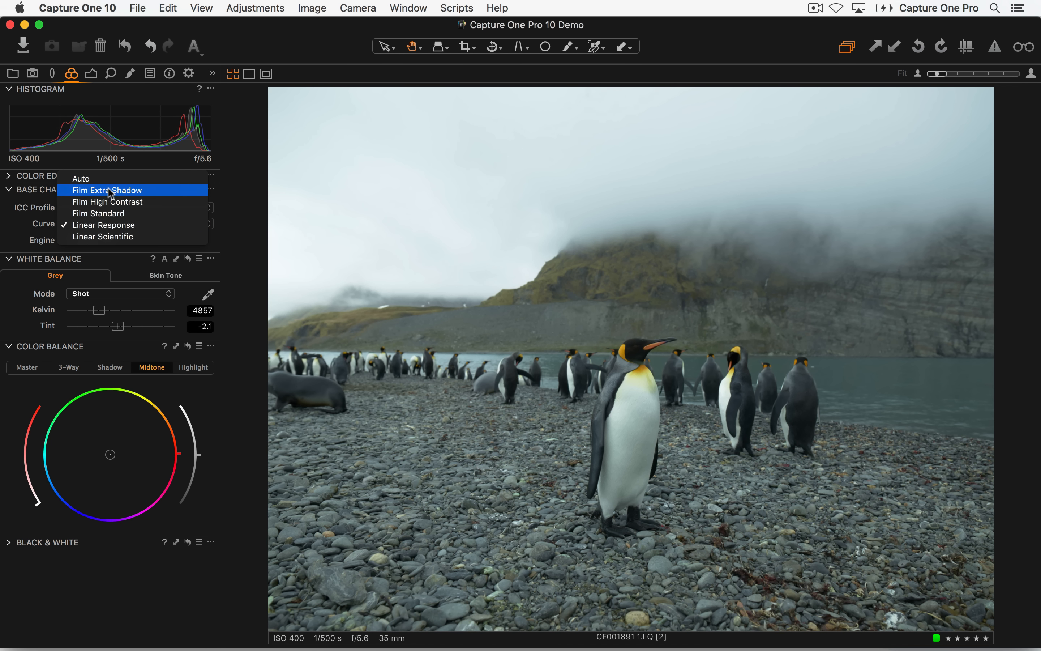
{"action": "left_click", "coordinate": [116, 176]}
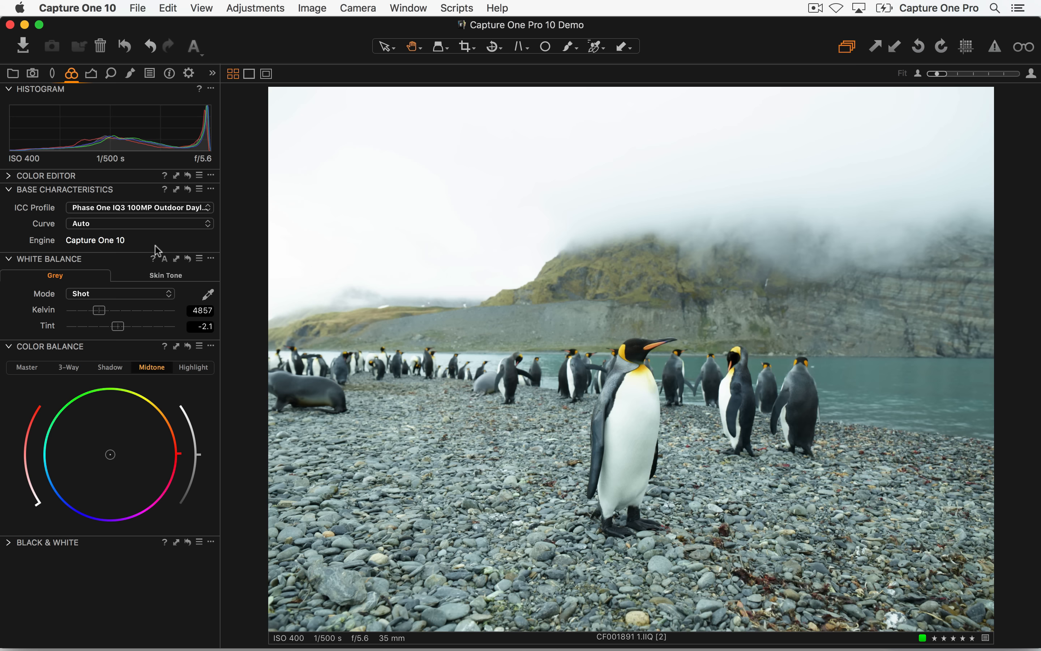
- Switch the curve to Linear Response and back to Auto to compare the whole penguin photo
{"action": "left_click", "coordinate": [134, 228]}
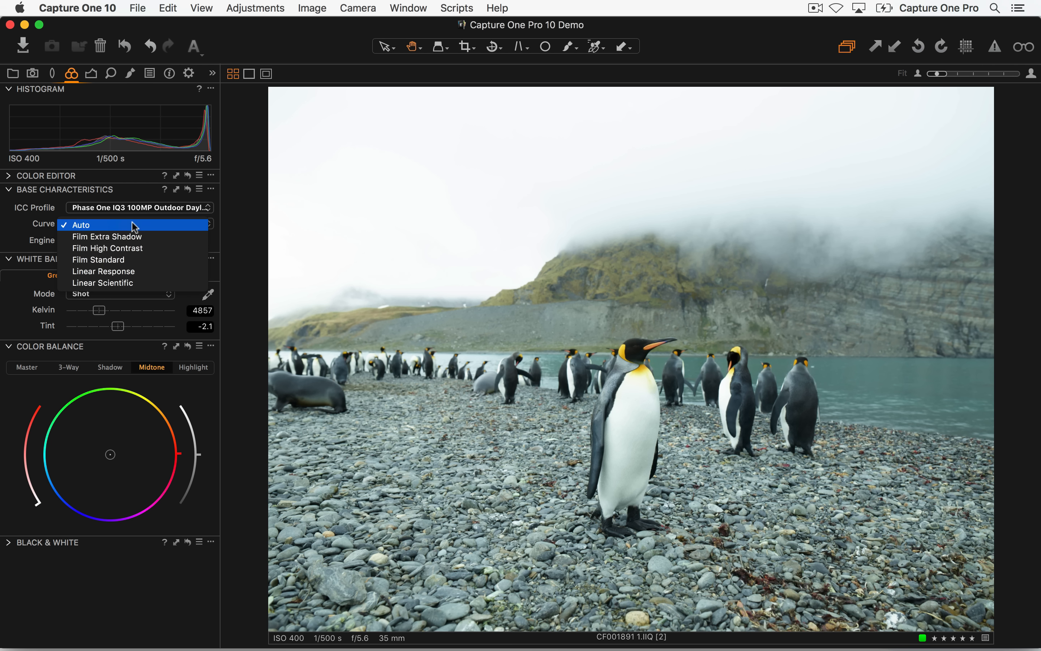
{"action": "left_click", "coordinate": [133, 271]}
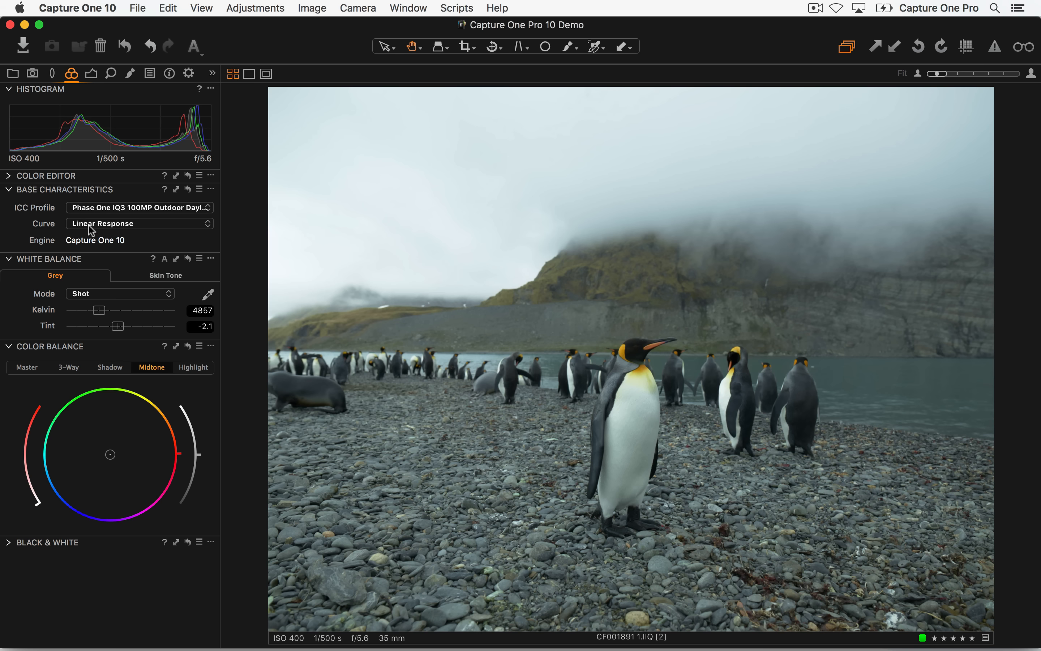
{"action": "left_click", "coordinate": [131, 225]}
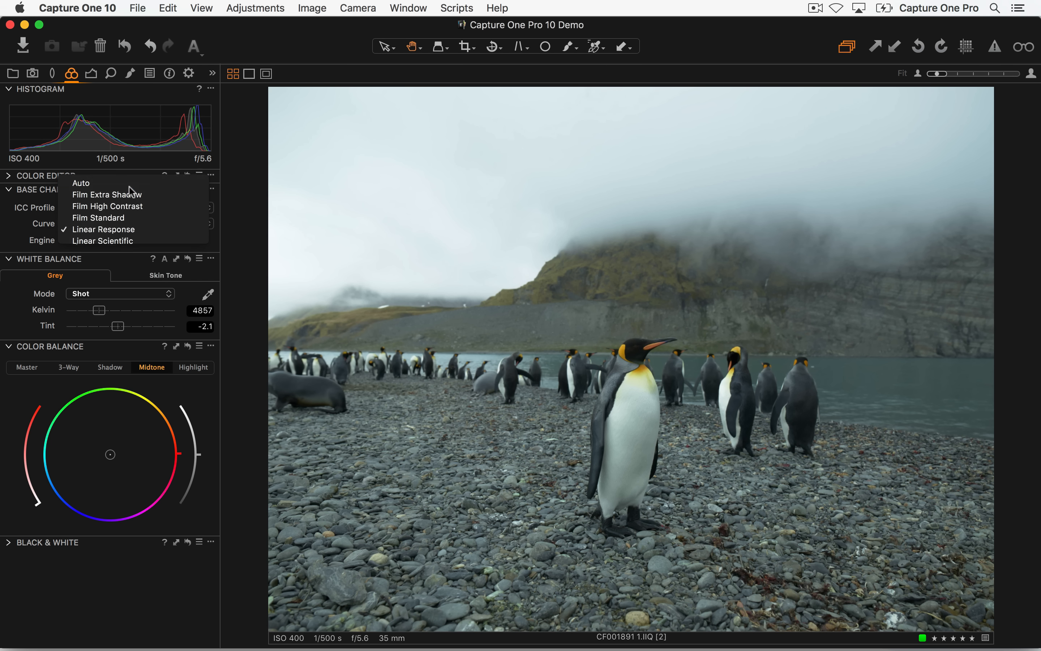
{"action": "left_click", "coordinate": [130, 184]}
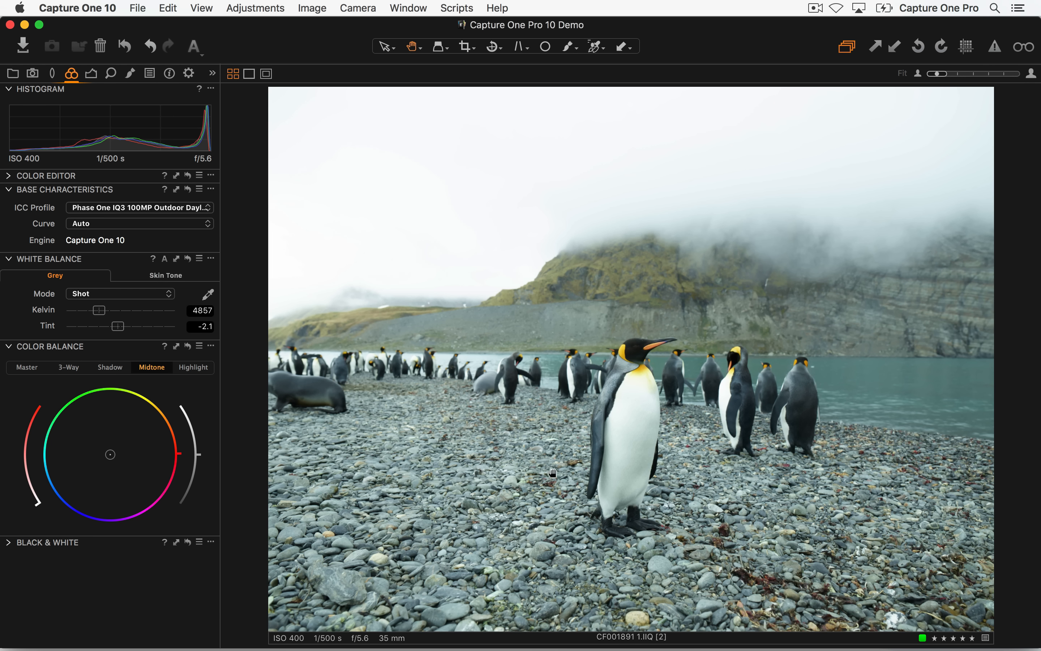
- Alternate the curve between Linear Response and Auto with the front penguin's white chest at 100% zoom, ending on Auto
{"action": "left_click", "coordinate": [634, 402]}
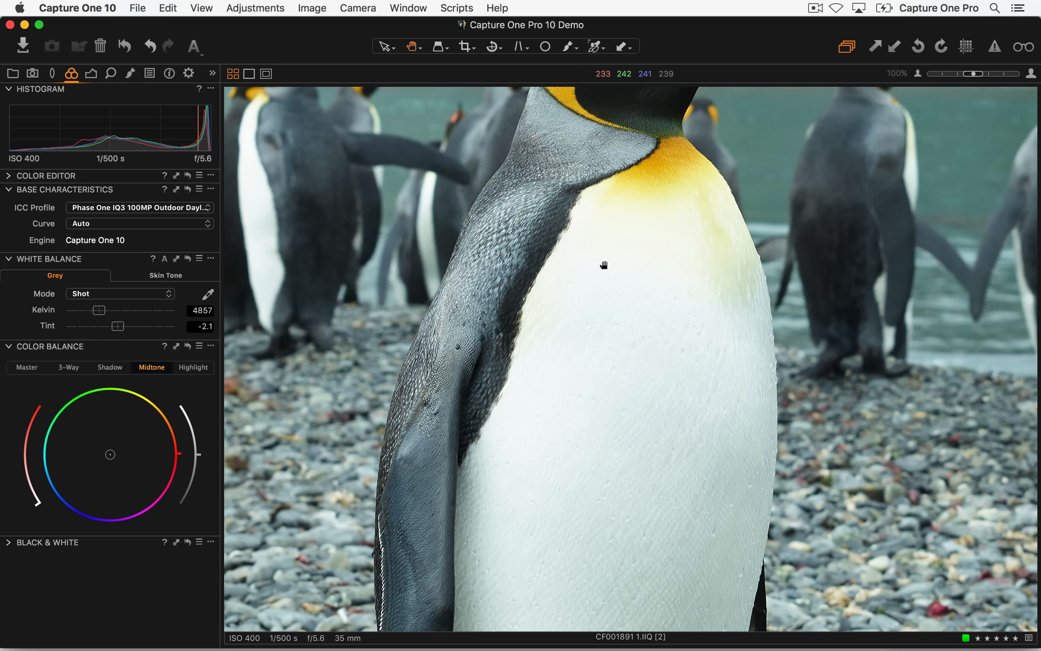
{"action": "left_click", "coordinate": [134, 223]}
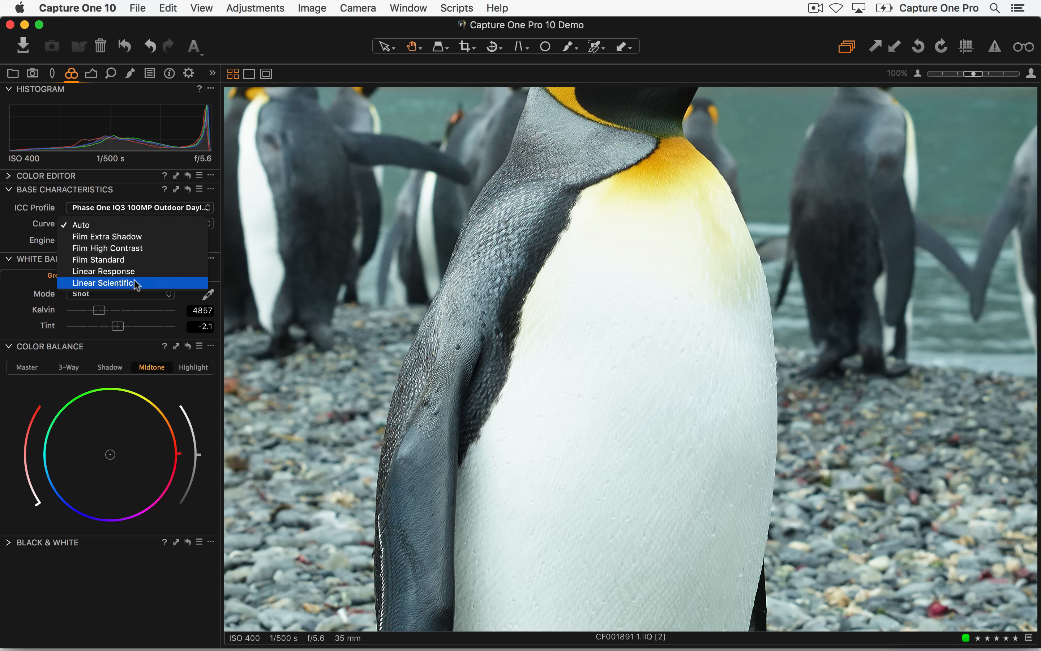
{"action": "left_click", "coordinate": [137, 271]}
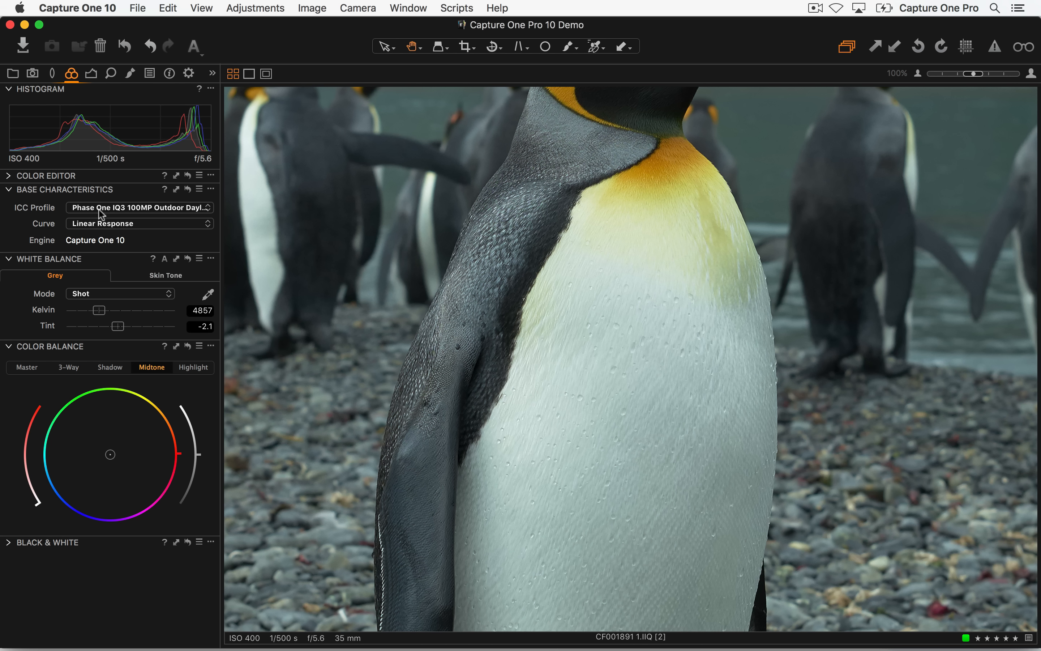
{"action": "left_click", "coordinate": [104, 223]}
{"action": "left_click", "coordinate": [141, 178]}
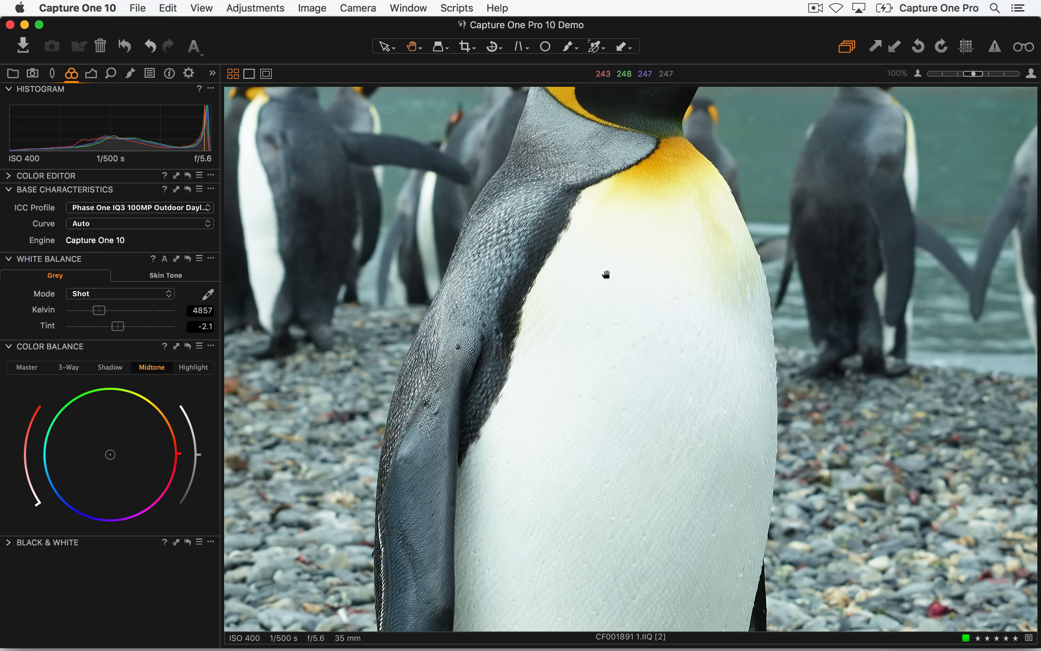
{"action": "left_click", "coordinate": [140, 224]}
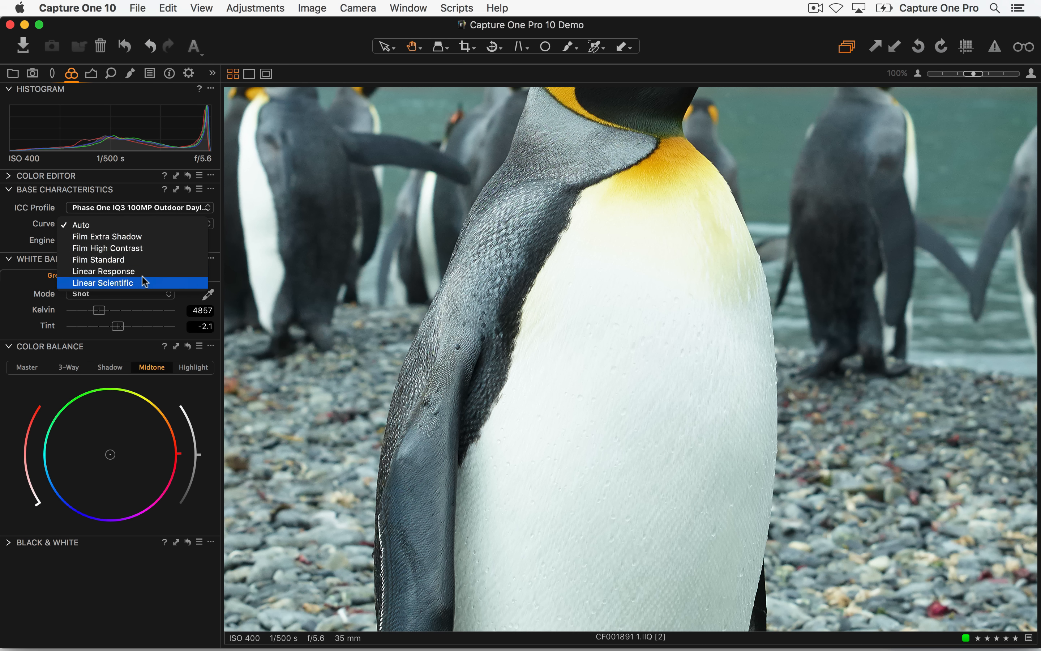
{"action": "left_click", "coordinate": [153, 270]}
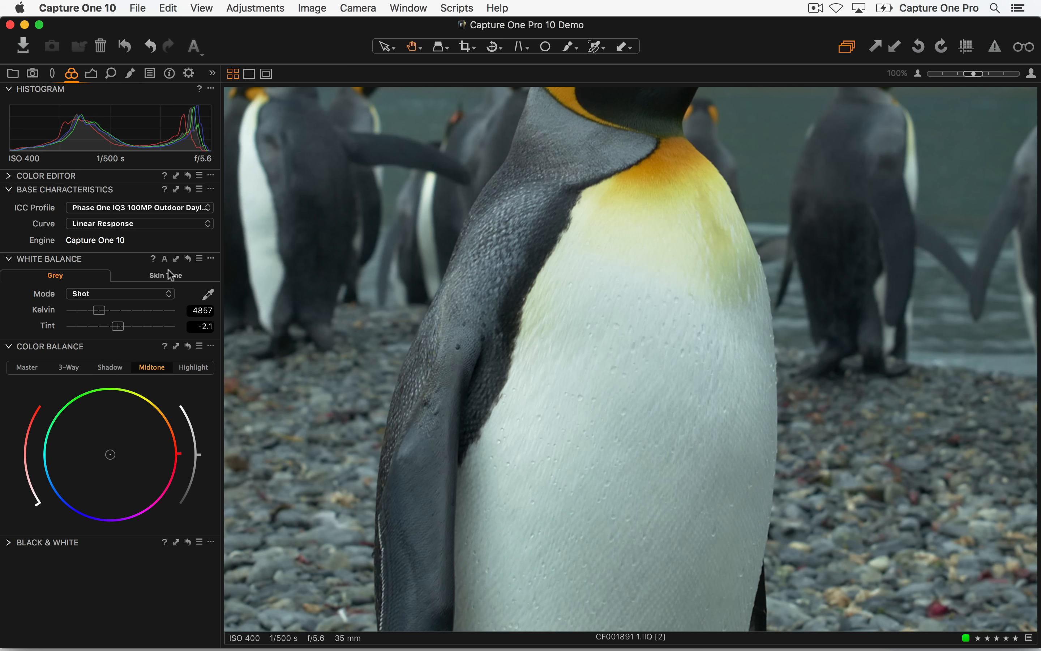
{"action": "left_click", "coordinate": [131, 224]}
{"action": "left_click", "coordinate": [128, 178]}
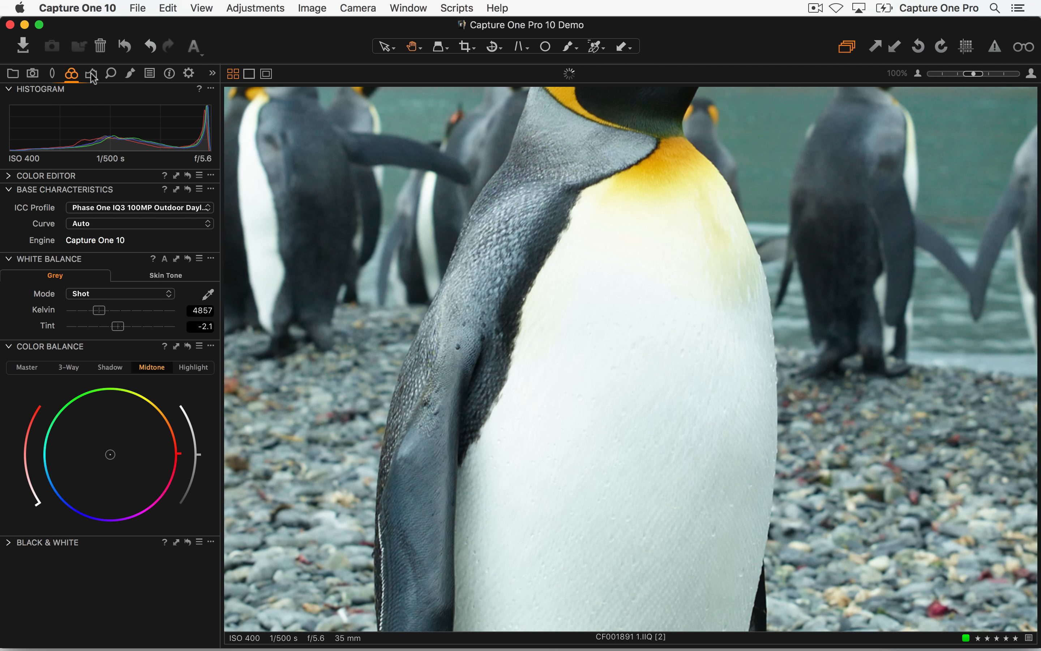
- Set the penguin photo's base curve to Linear Response
{"action": "left_click", "coordinate": [91, 74]}
{"action": "left_click_drag", "start_coordinate": [66, 280], "coordinate": [3, 249]}
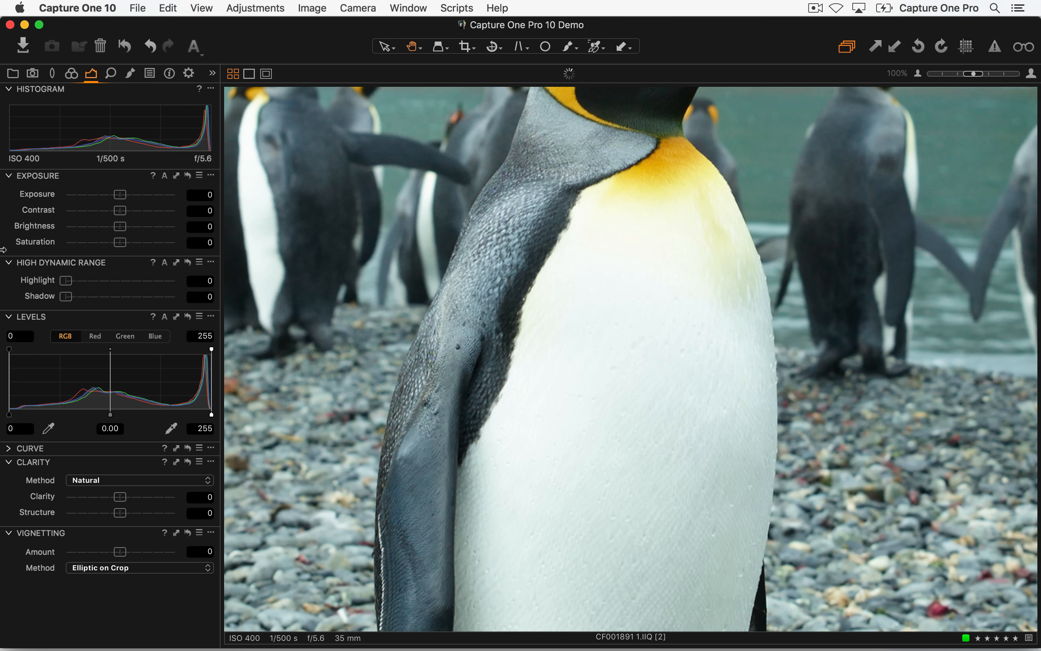
{"action": "left_click", "coordinate": [72, 74]}
{"action": "left_click", "coordinate": [116, 224]}
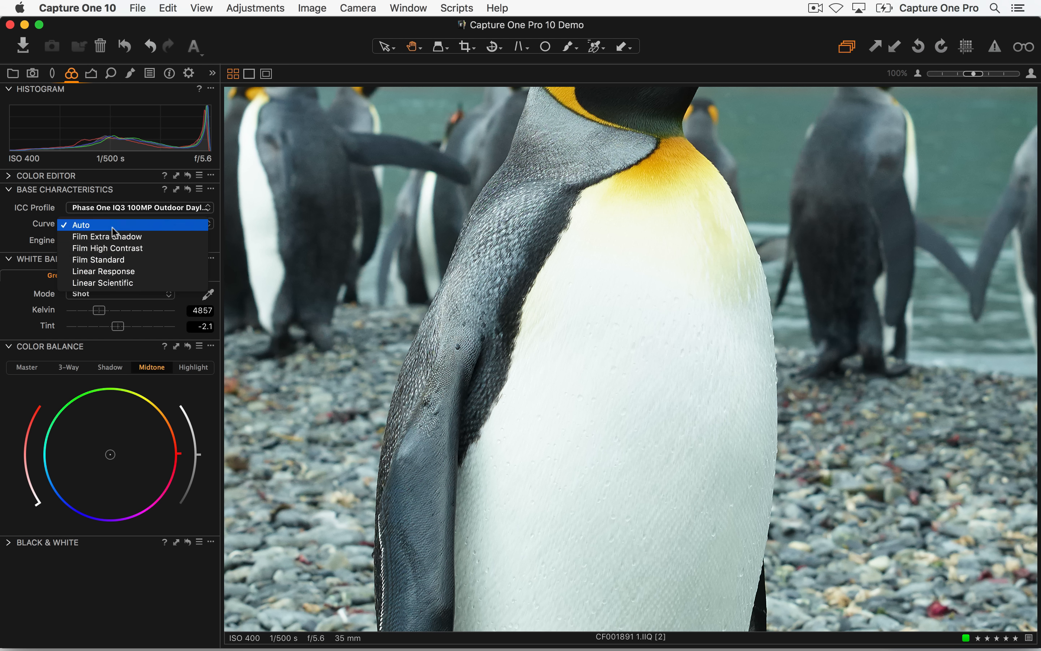
{"action": "left_click", "coordinate": [150, 271]}
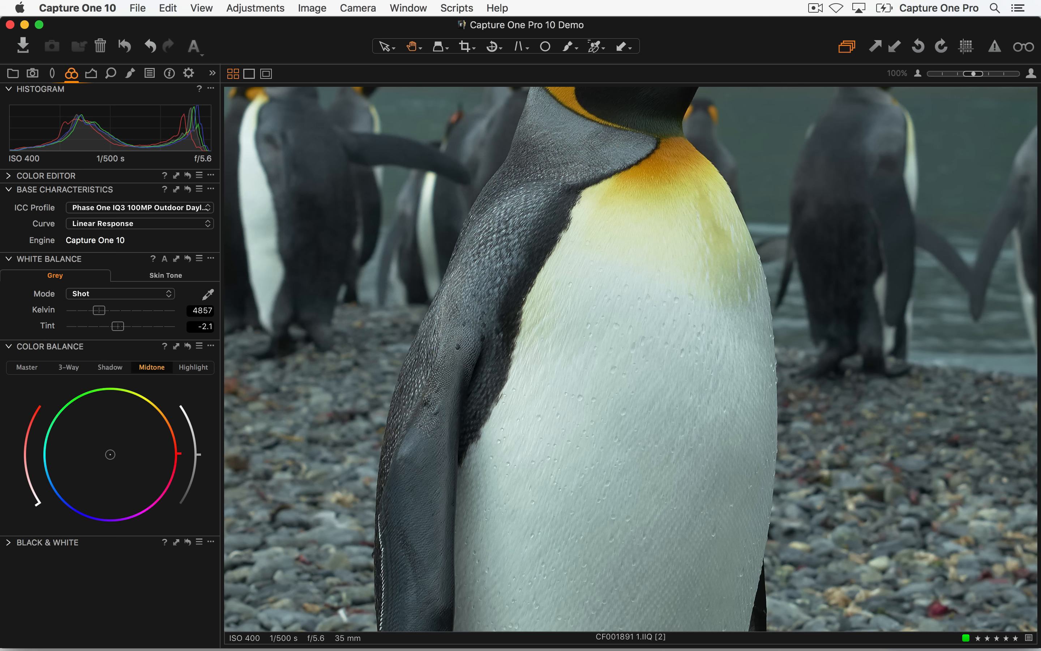
- Straighten the whole penguin photo along the far waterline
{"action": "double_click", "coordinate": [528, 325]}
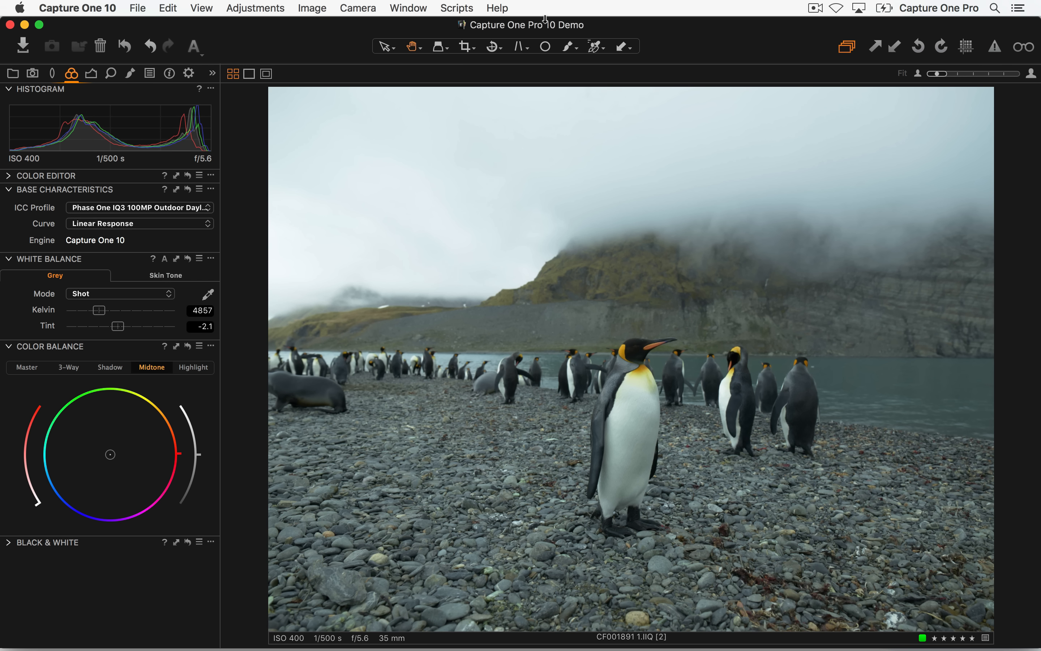
{"action": "left_click", "coordinate": [497, 46]}
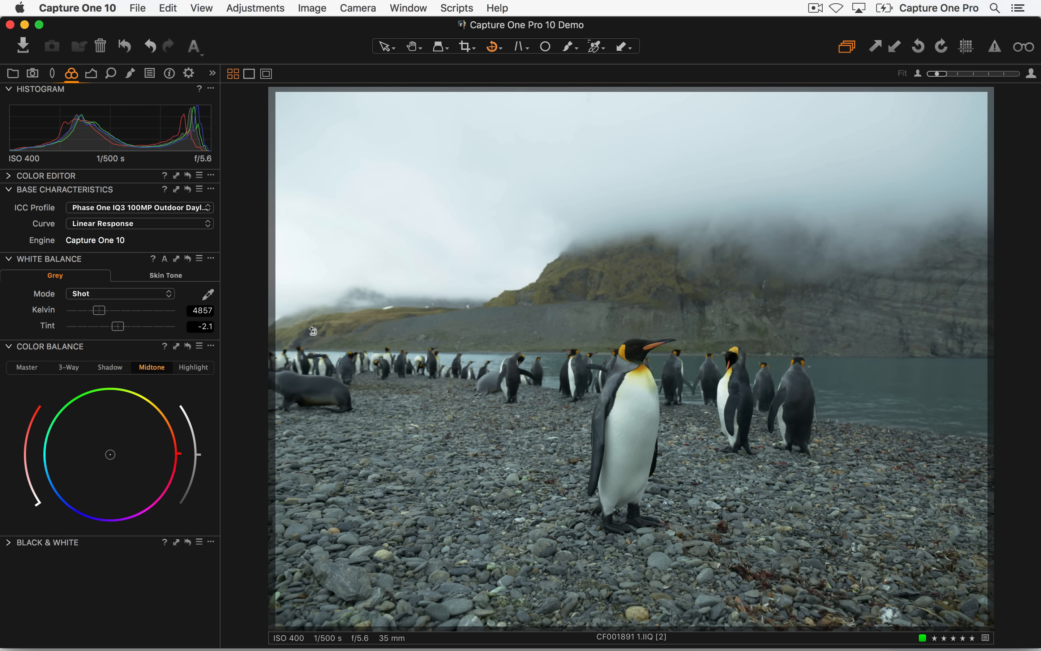
{"action": "left_click_drag", "start_coordinate": [296, 348], "coordinate": [1007, 355]}
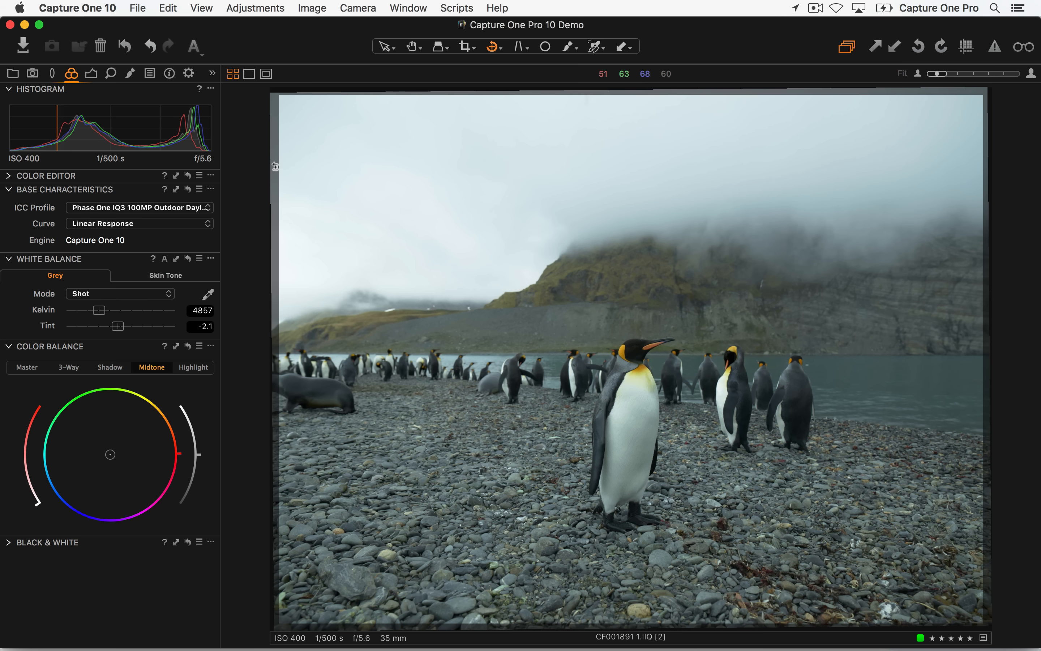
- Crop the penguin photo to about 31.84 by 21.17 in around the front penguin, reposition the frame and preview the result
{"action": "key", "text": "c"}
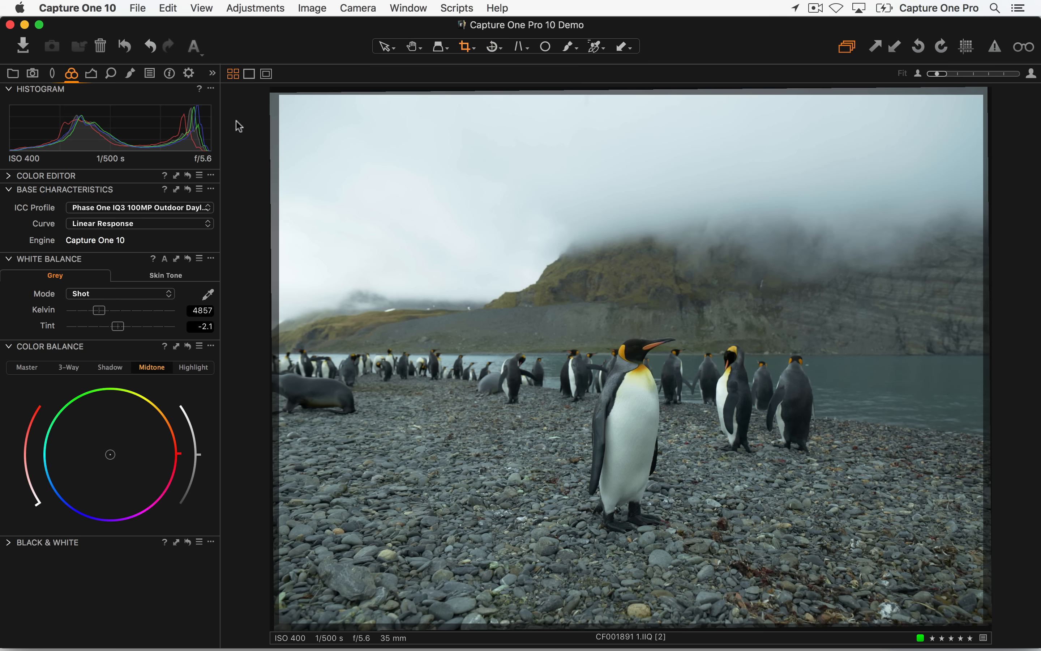
{"action": "left_click_drag", "start_coordinate": [278, 97], "coordinate": [404, 238]}
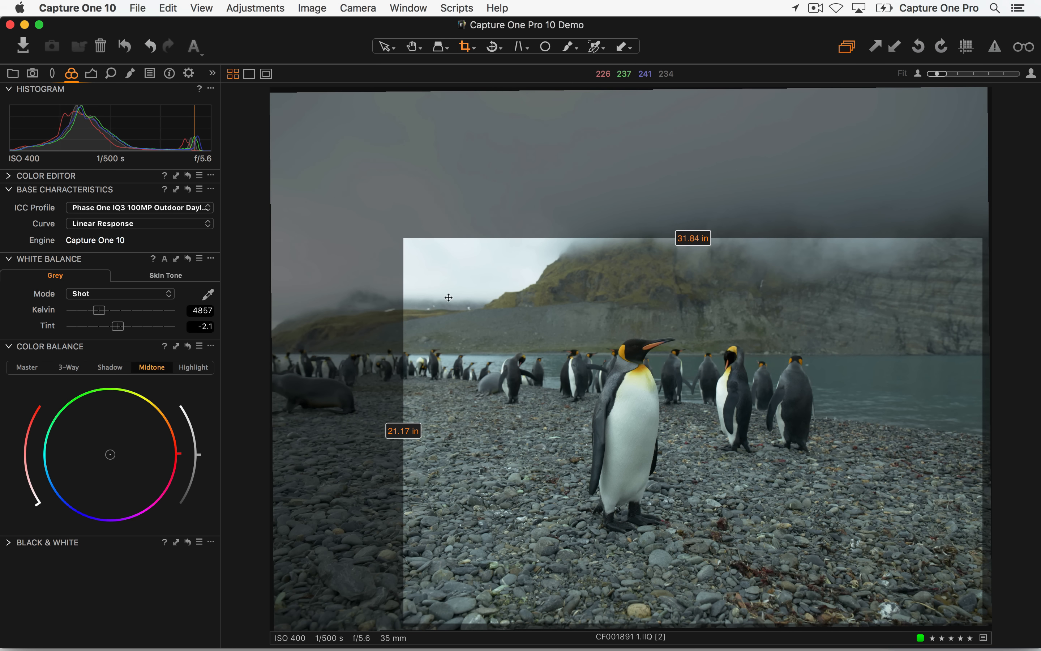
{"action": "left_click_drag", "start_coordinate": [516, 357], "coordinate": [487, 335]}
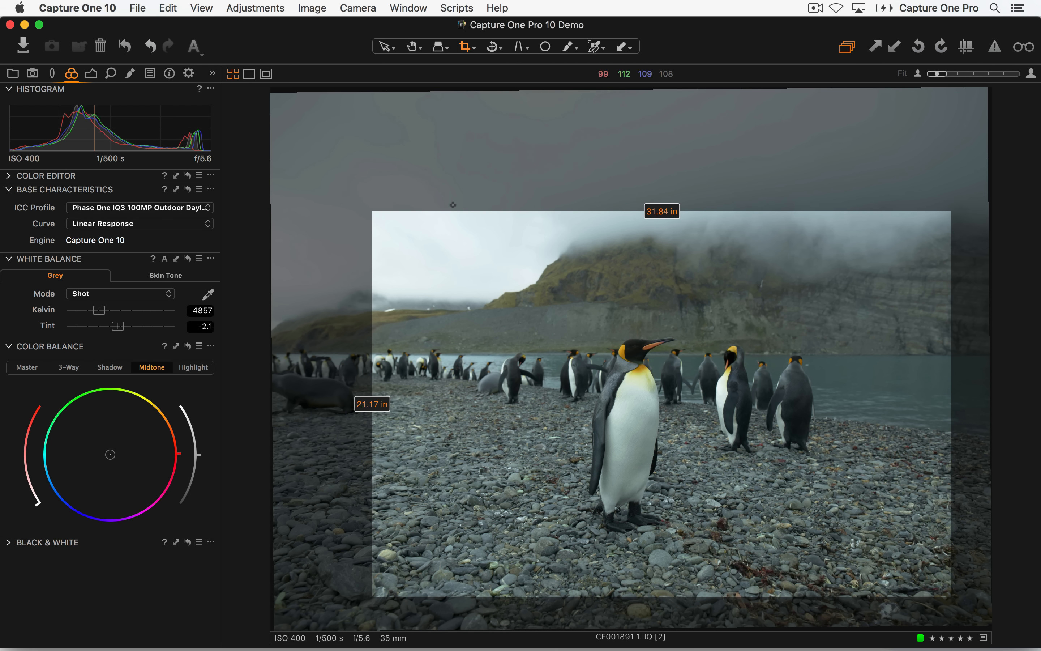
{"action": "key", "text": "v"}
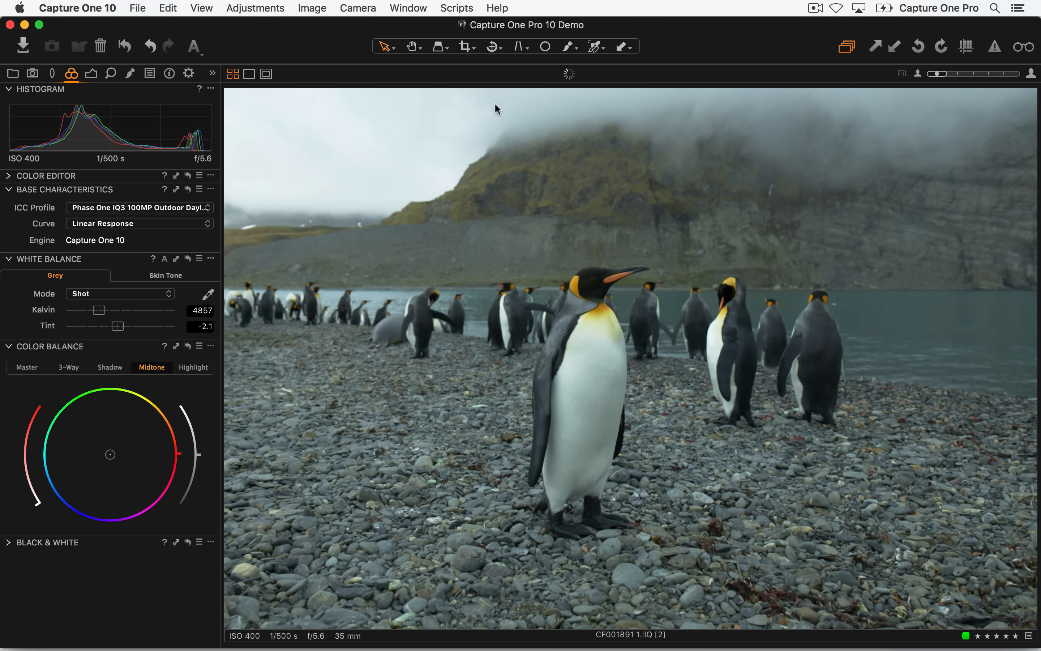
- Tighten the crop around the front penguin to about 26.36 by 19.10 in and preview it
{"action": "key", "text": "c"}
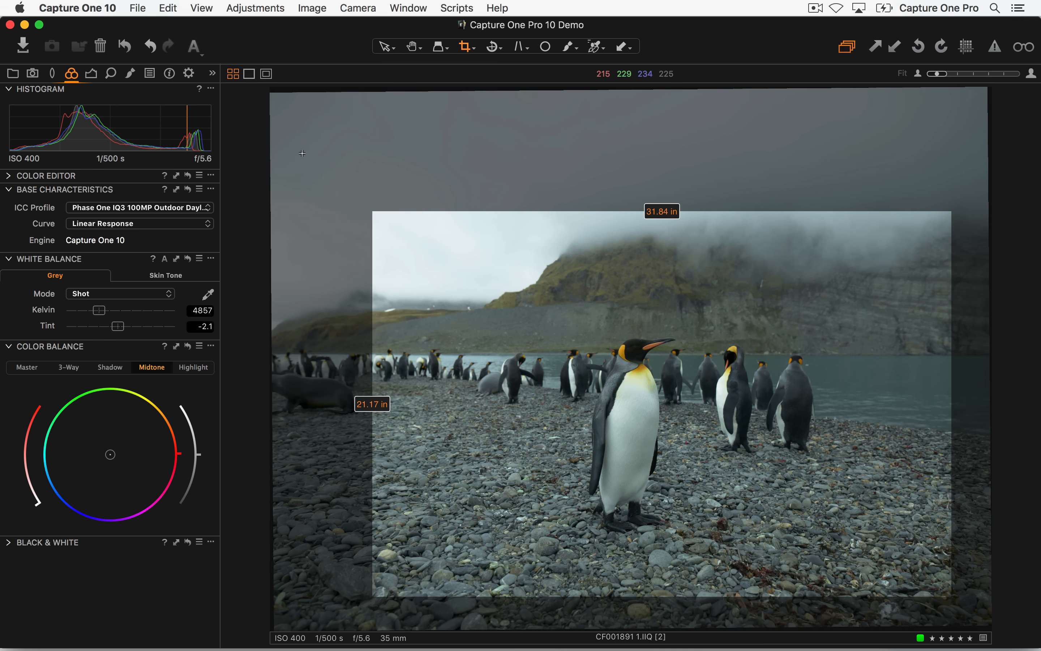
{"action": "left_click_drag", "start_coordinate": [374, 212], "coordinate": [496, 262]}
{"action": "left_click_drag", "start_coordinate": [581, 323], "coordinate": [562, 310]}
{"action": "key", "text": "v"}
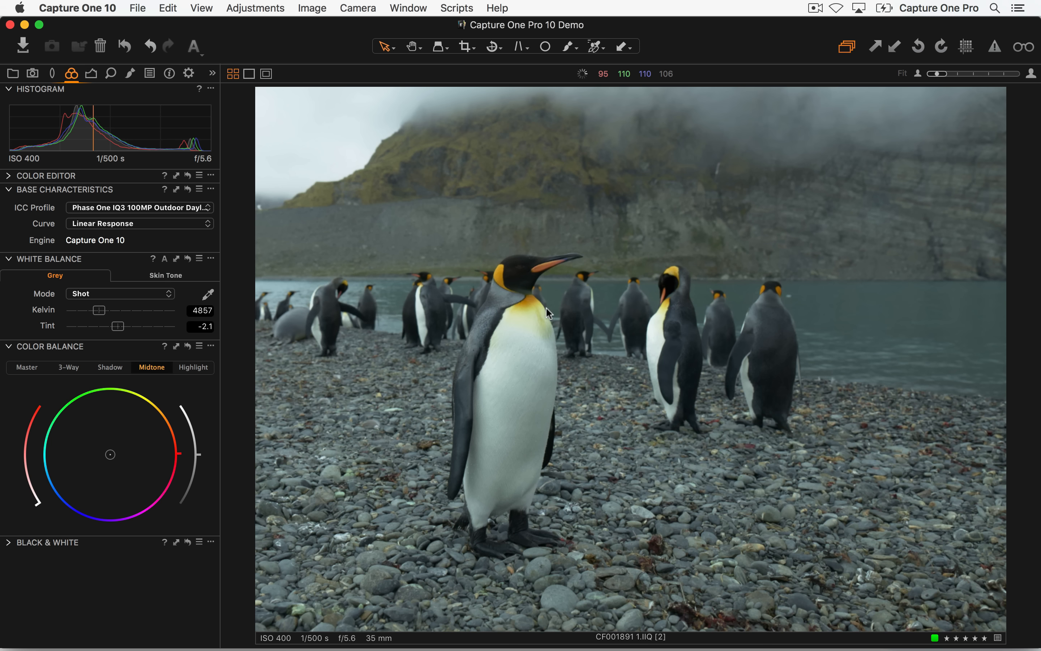
- Enlarge the crop to about 30.01 by 21.25 in, shift it to include more sky, and preview the framing
{"action": "key", "text": "c"}
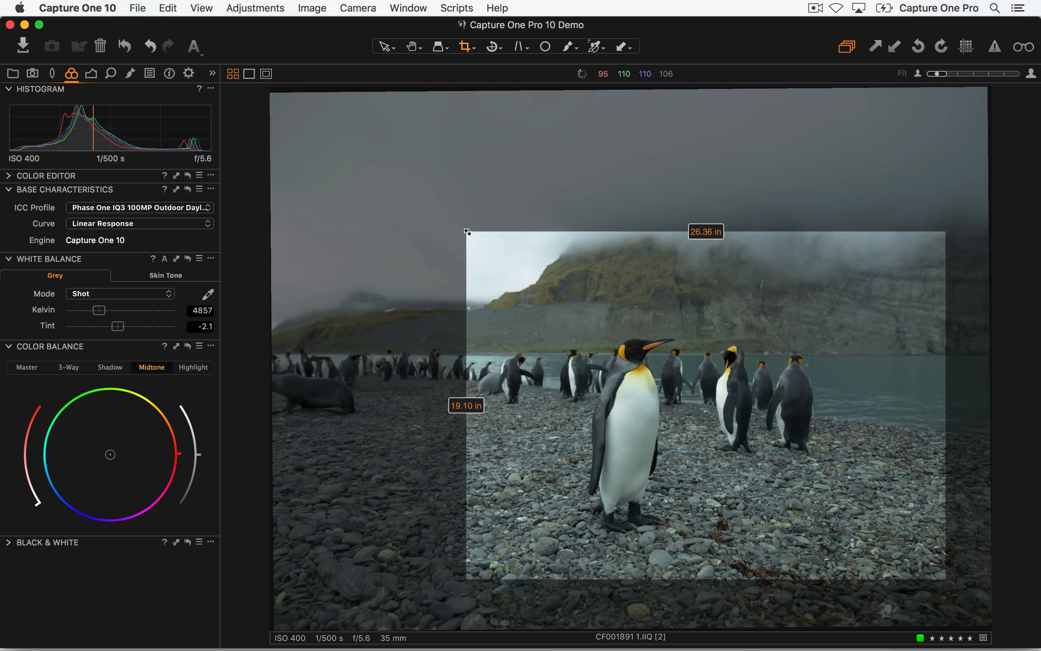
{"action": "left_click_drag", "start_coordinate": [467, 232], "coordinate": [389, 190]}
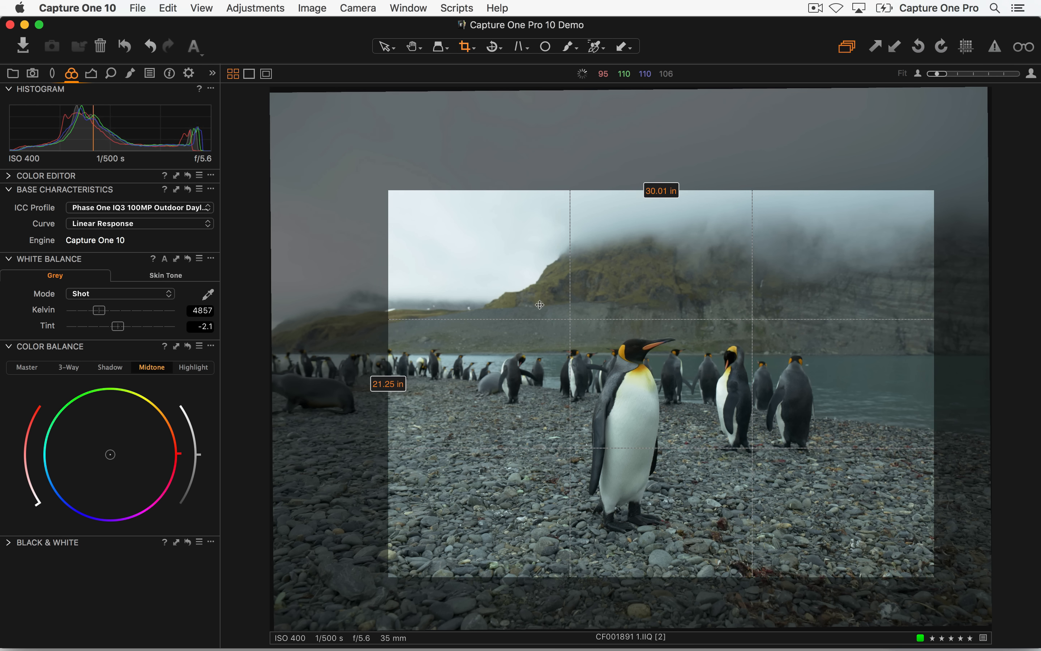
{"action": "key", "text": "v"}
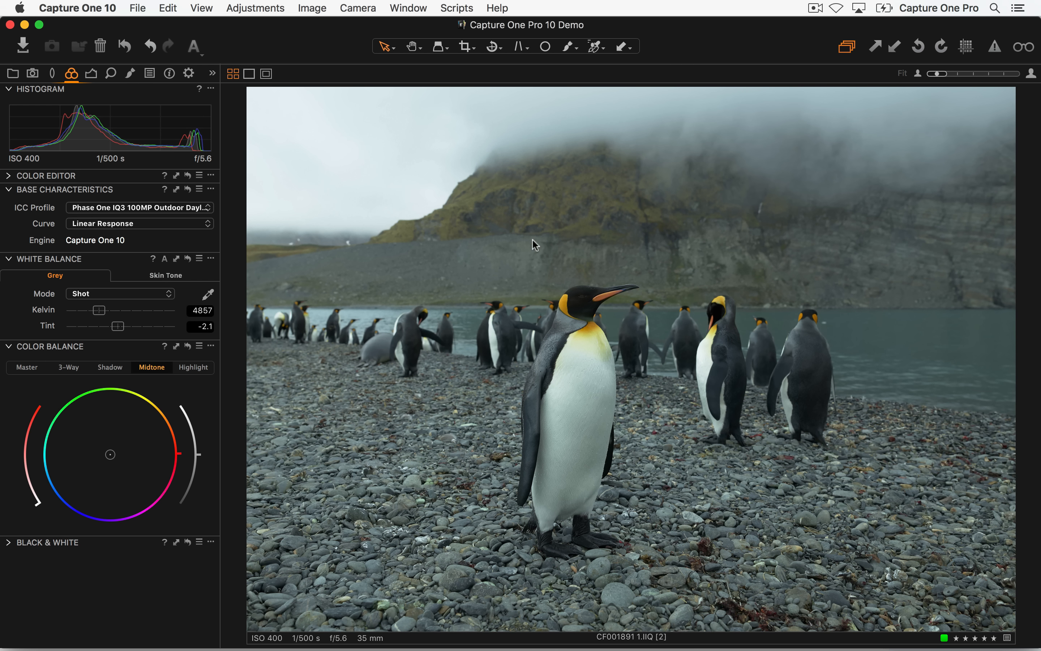
{"action": "key", "text": "c"}
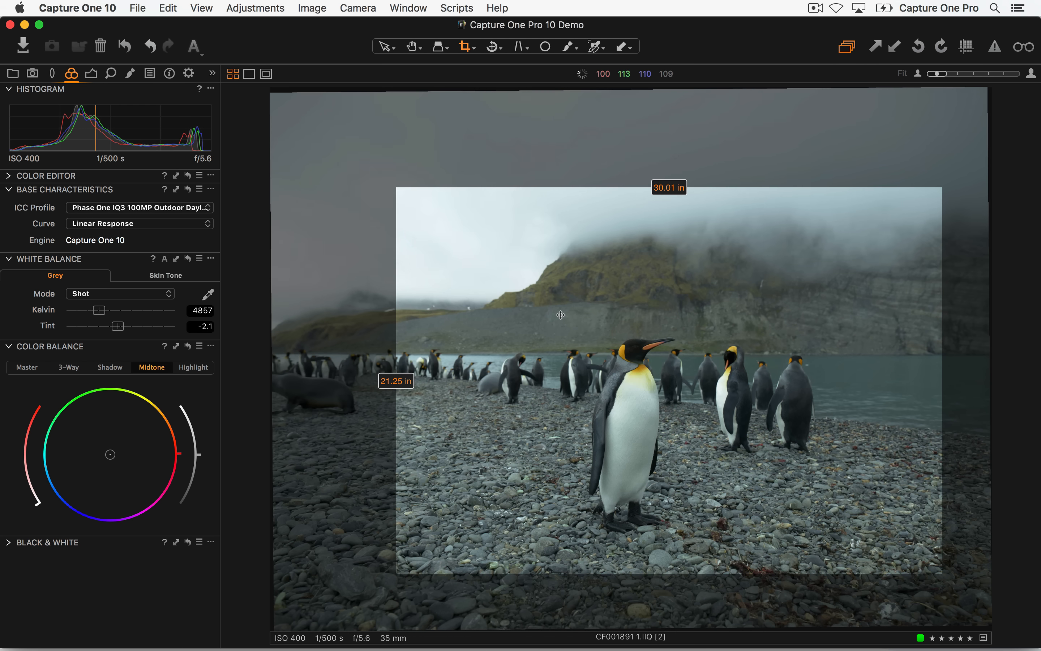
{"action": "key", "text": "v"}
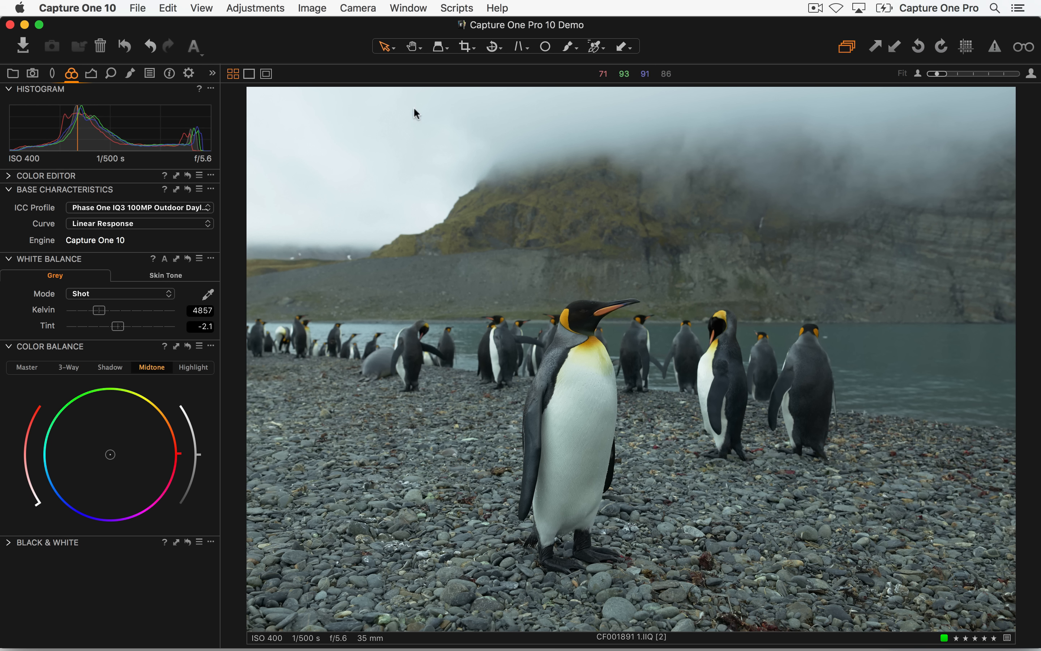
- Try a contrast of 25 on the cropped penguin photo, and reset the contrast
{"action": "left_click", "coordinate": [92, 74]}
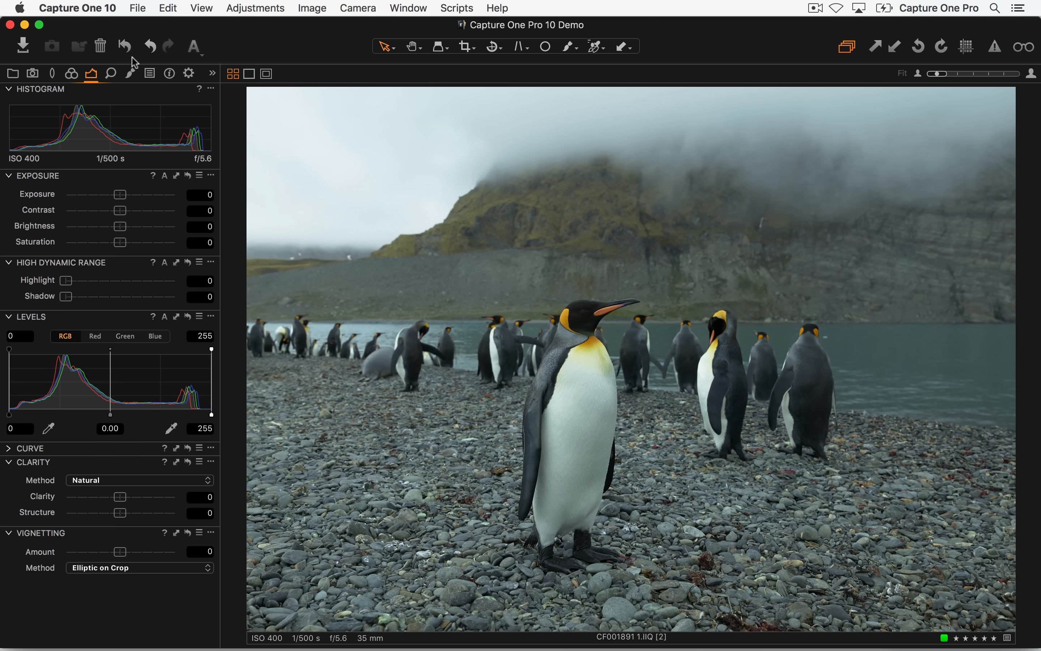
{"action": "left_click_drag", "start_coordinate": [121, 210], "coordinate": [147, 211]}
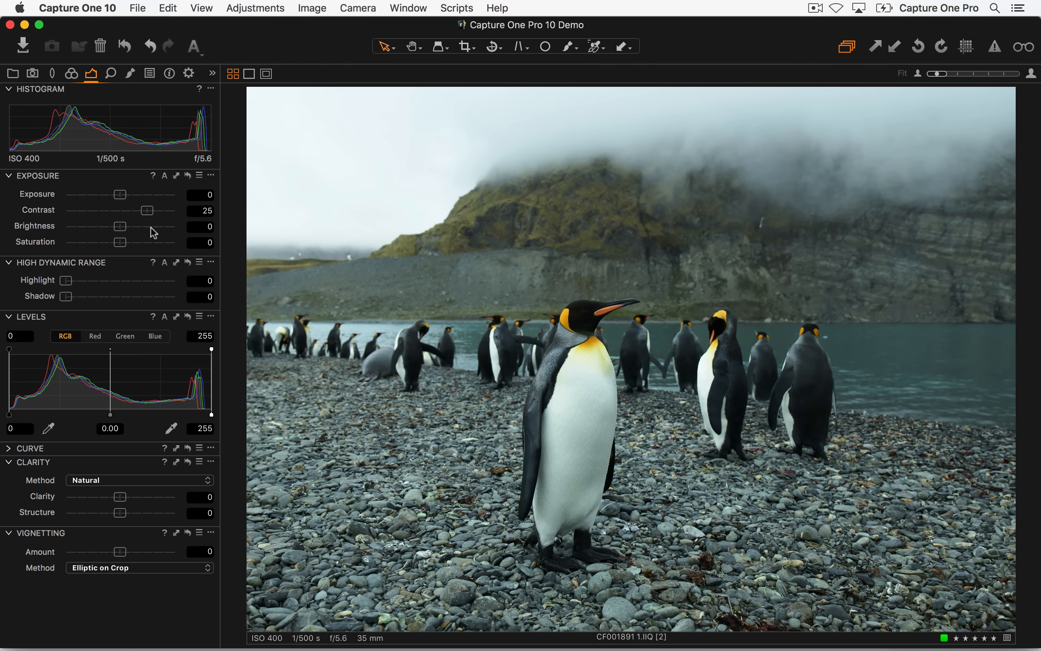
{"action": "double_click", "coordinate": [154, 215]}
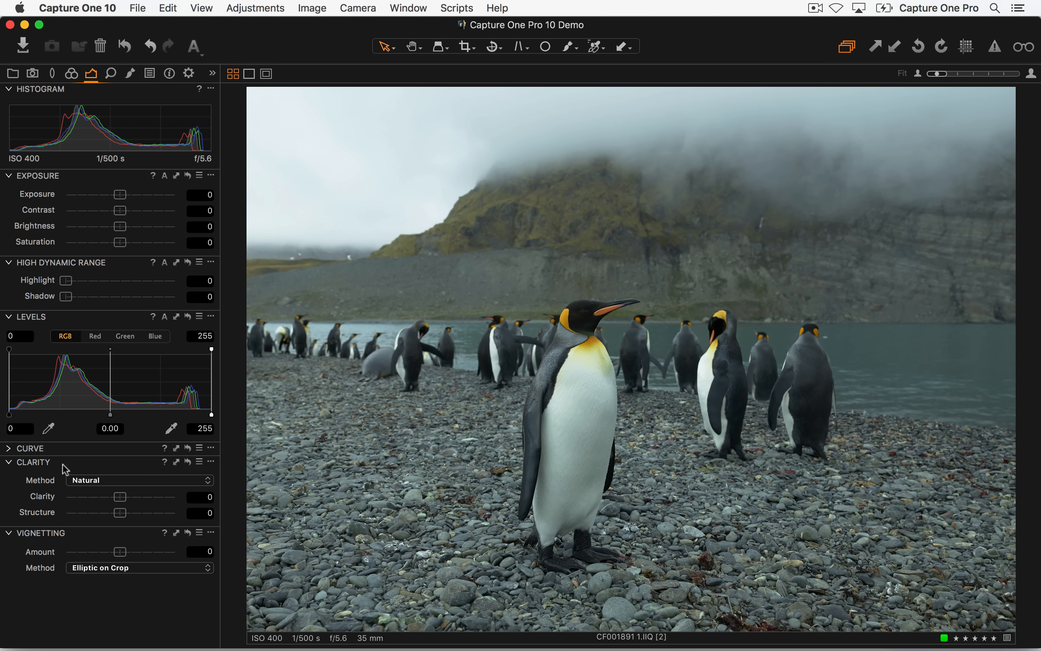
- Shape an RGB contrast S-curve by lowering a shadow point and raising a highlight point from input 192 to output 204
{"action": "left_click", "coordinate": [9, 449]}
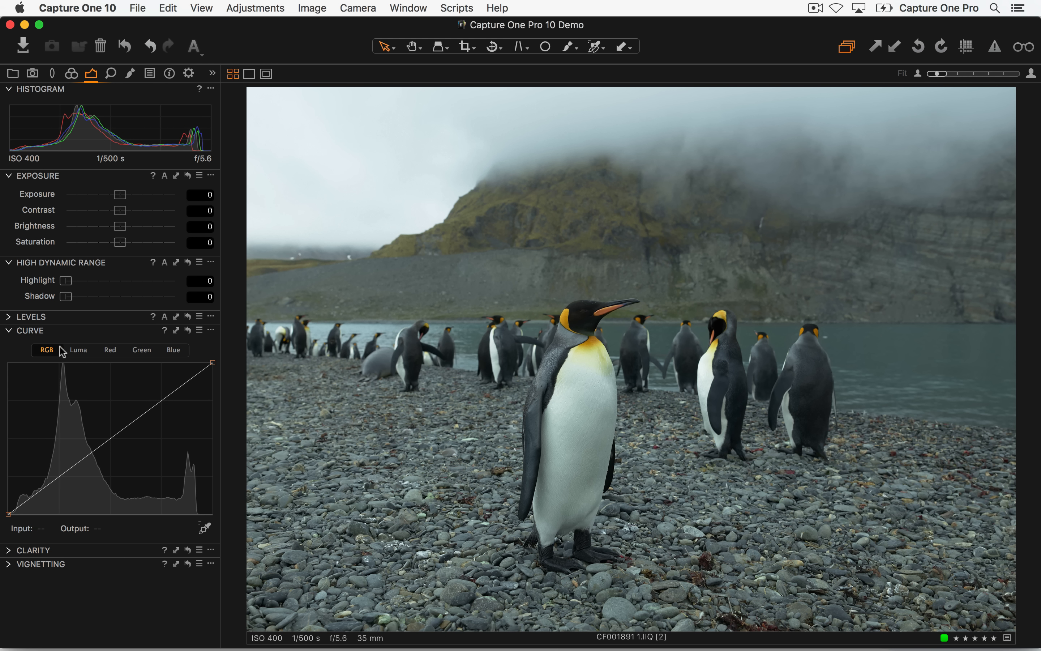
{"action": "left_click", "coordinate": [79, 350]}
{"action": "left_click", "coordinate": [51, 348]}
{"action": "left_click_drag", "start_coordinate": [41, 488], "coordinate": [45, 493]}
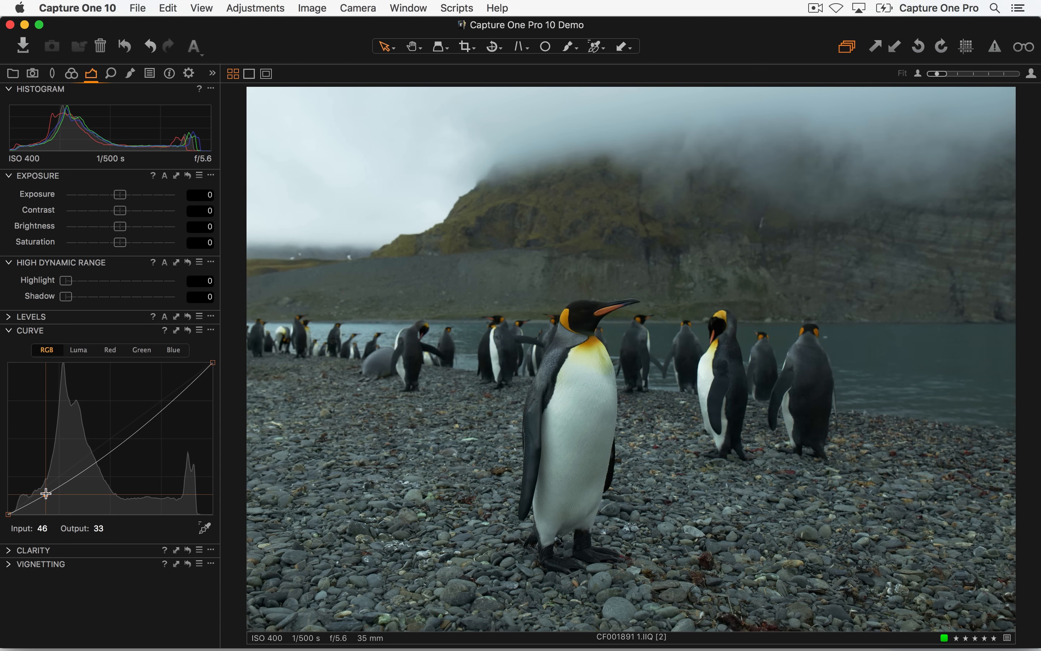
{"action": "left_click_drag", "start_coordinate": [101, 456], "coordinate": [162, 393]}
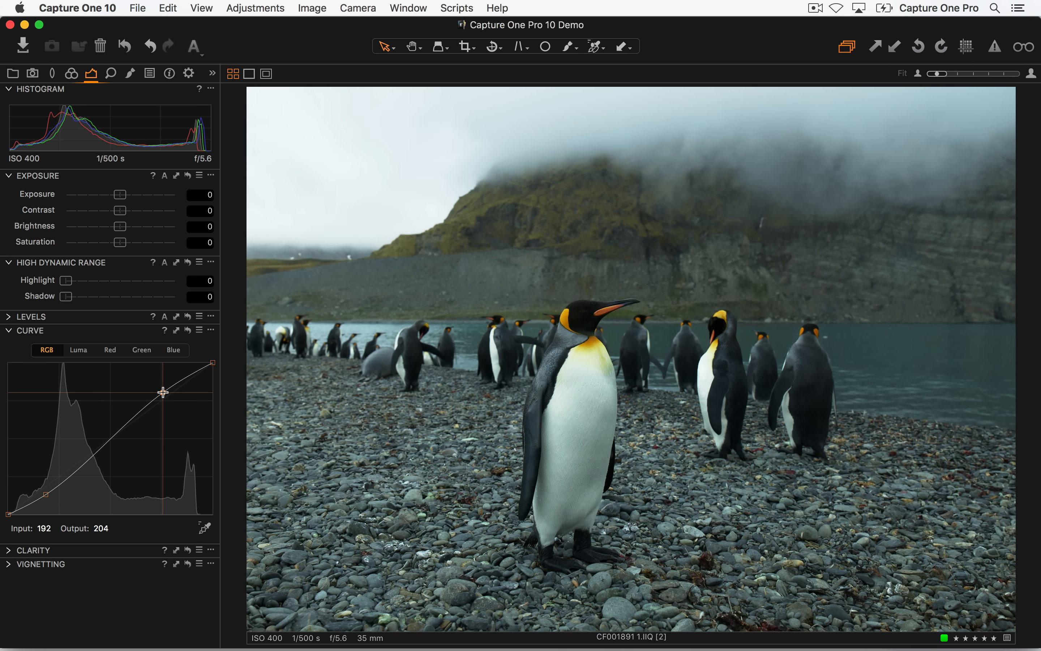
{"action": "left_click_drag", "start_coordinate": [45, 495], "coordinate": [40, 502]}
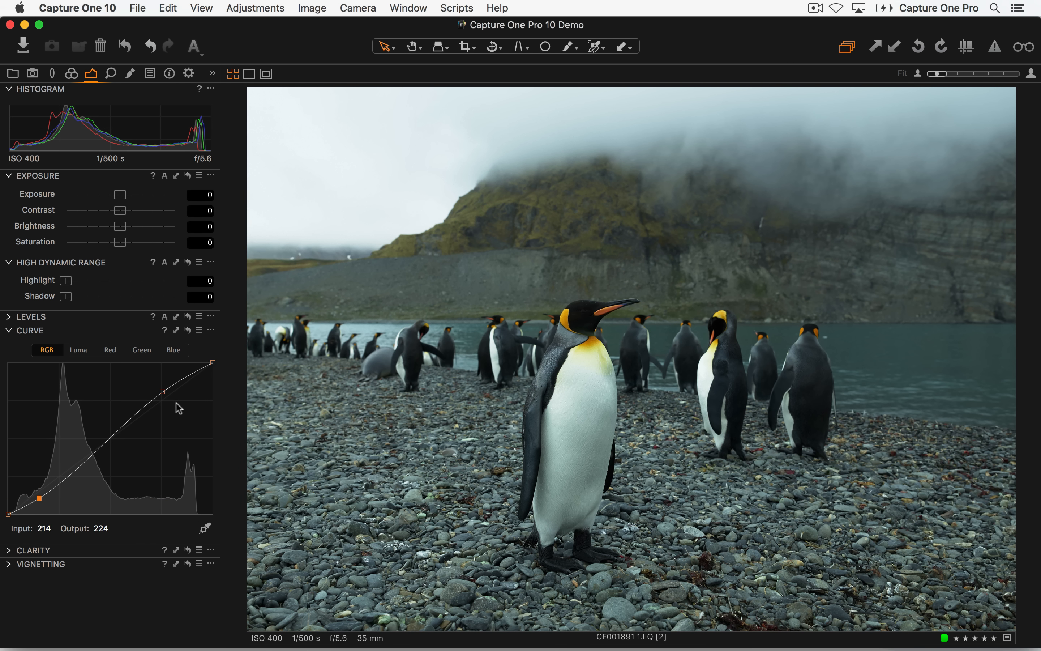
- Compare the penguin photo with and without the RGB curve adjustment, ending with the curve applied
{"action": "left_click", "coordinate": [184, 332]}
{"action": "left_click", "coordinate": [182, 331]}
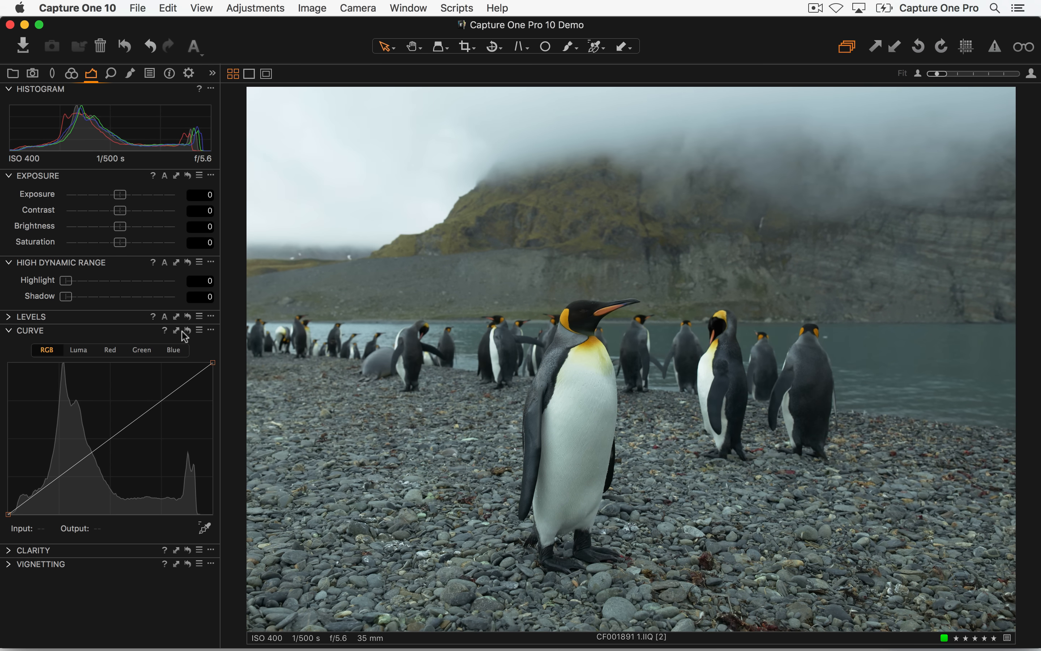
{"action": "left_click", "coordinate": [183, 332]}
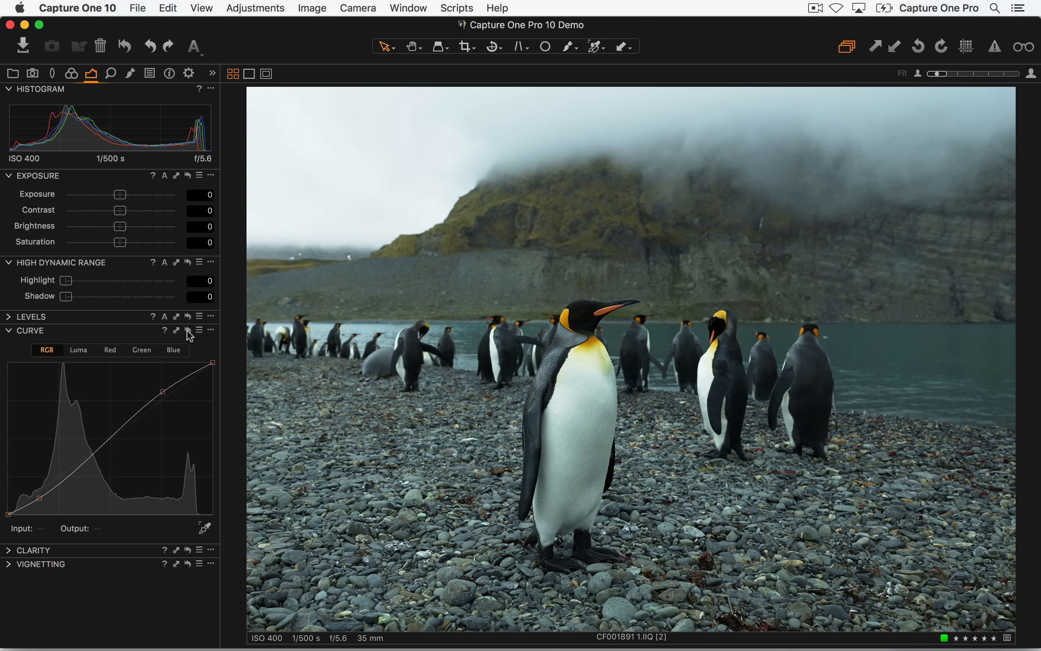
{"action": "left_click", "coordinate": [185, 331]}
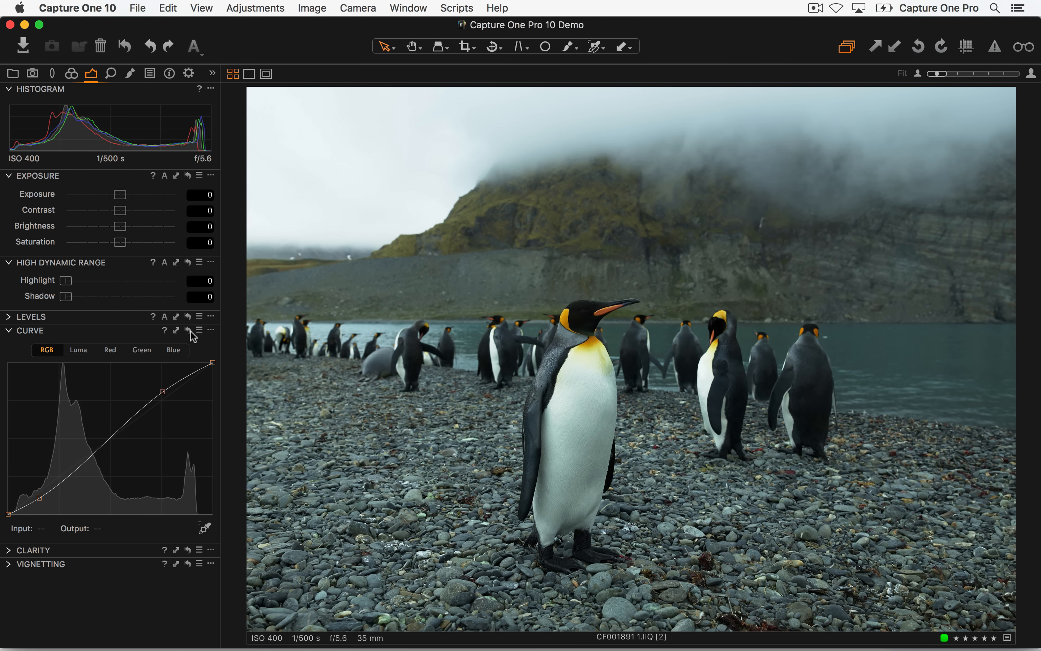
- Temporarily reset the curve adjustment to compare the photo with and without it
{"action": "left_click", "coordinate": [190, 330], "text": "alt"}
{"action": "left_click", "coordinate": [189, 332], "text": "alt"}
{"action": "left_click", "coordinate": [188, 332], "text": "alt"}
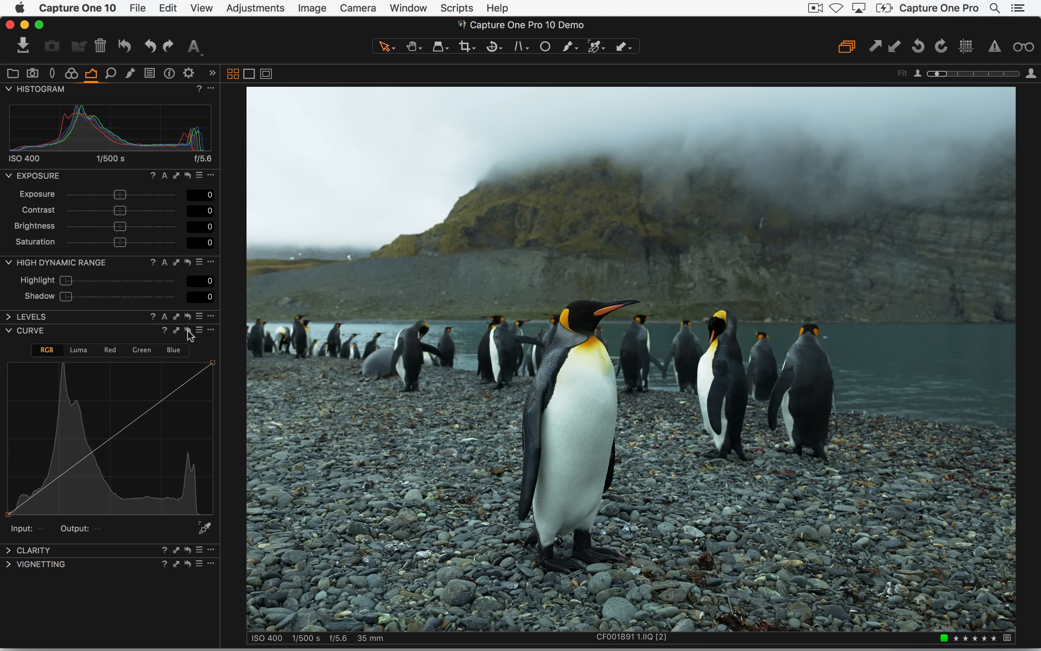
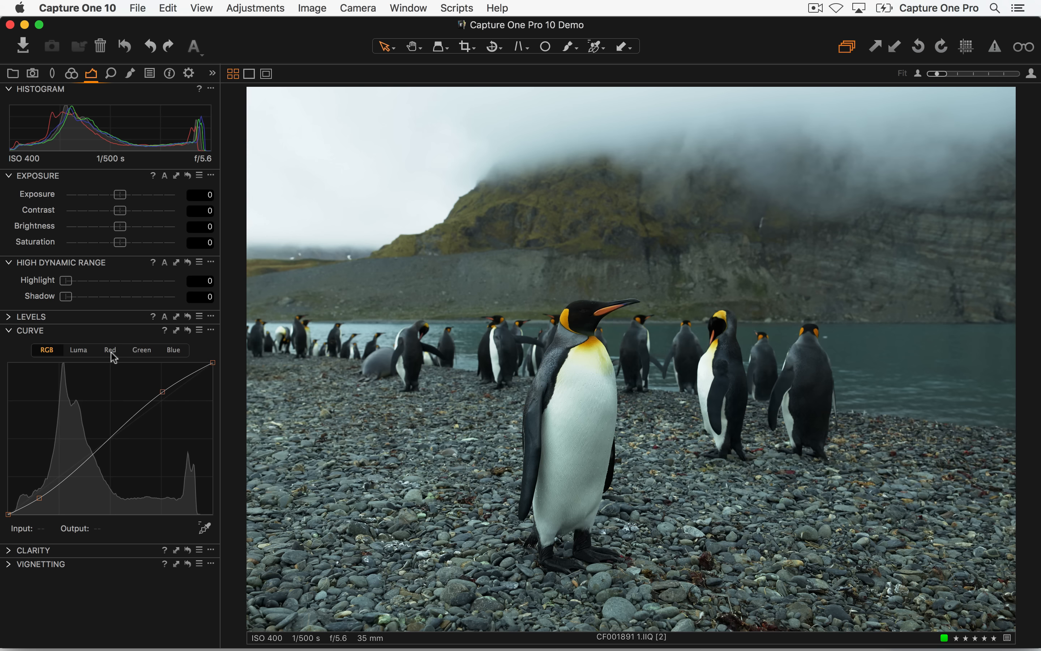
- Shape a gentle contrast S-curve on the Luma curve, with a highlight point near input 182, output 187 and a slightly lowered shadow point
{"action": "left_click", "coordinate": [81, 352]}
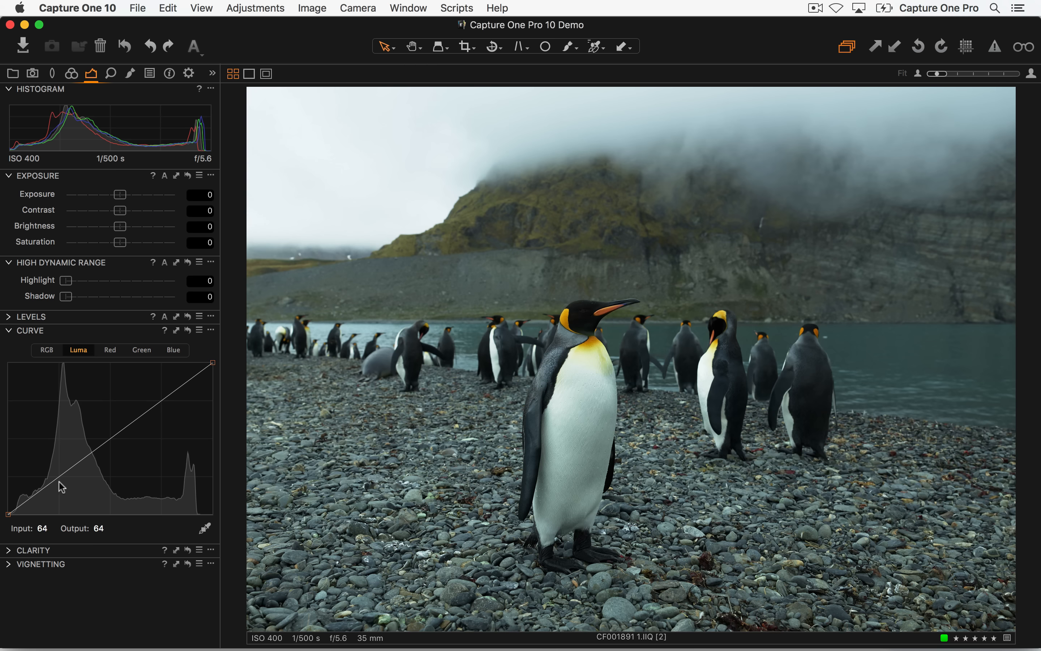
{"action": "left_click_drag", "start_coordinate": [54, 481], "coordinate": [59, 485]}
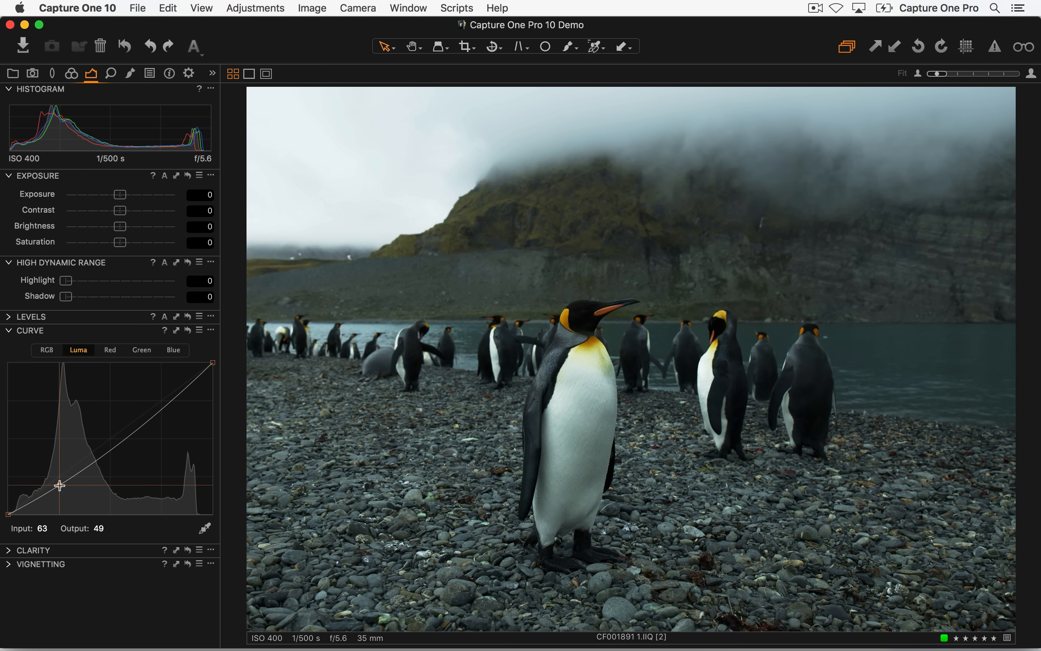
{"action": "left_click_drag", "start_coordinate": [142, 430], "coordinate": [153, 403]}
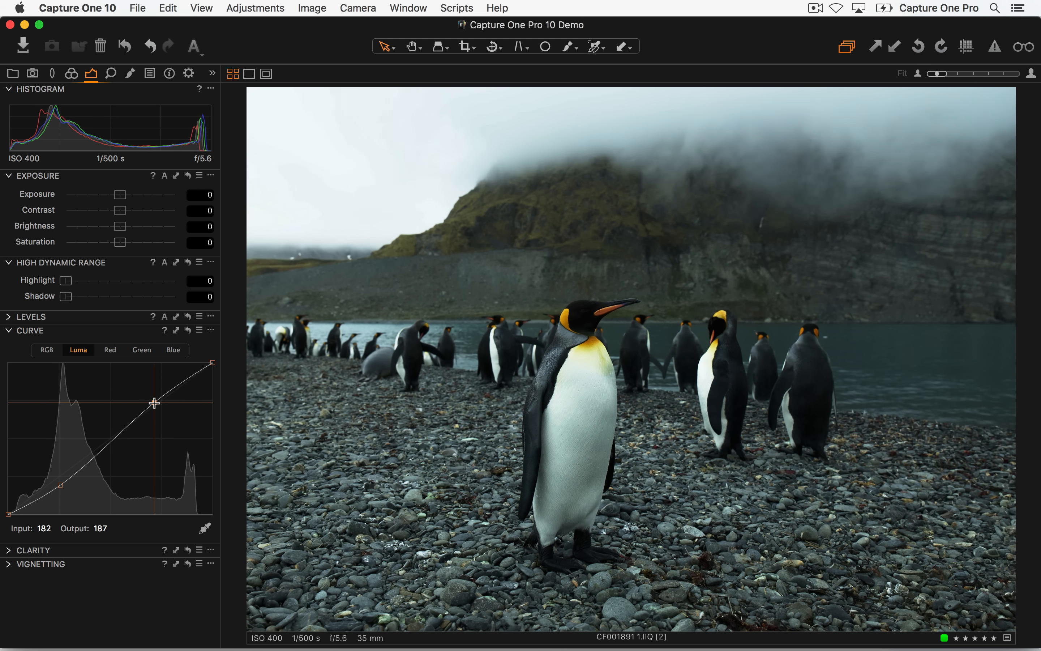
{"action": "left_click_drag", "start_coordinate": [58, 485], "coordinate": [61, 479]}
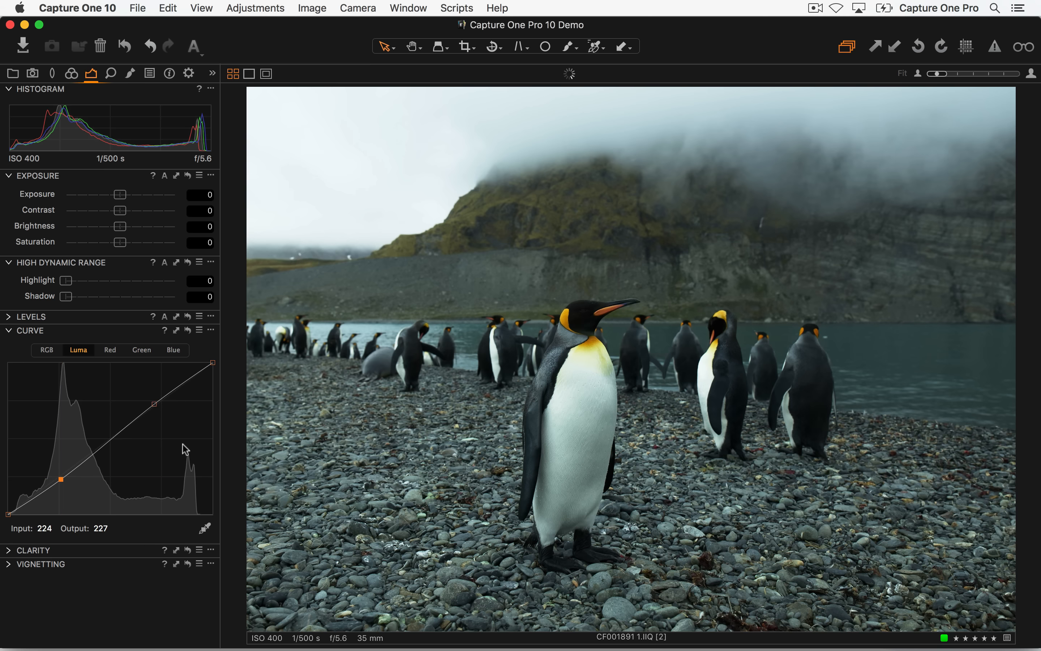
- Compare the RGB curve with the Luma curve
{"action": "left_click", "coordinate": [59, 353]}
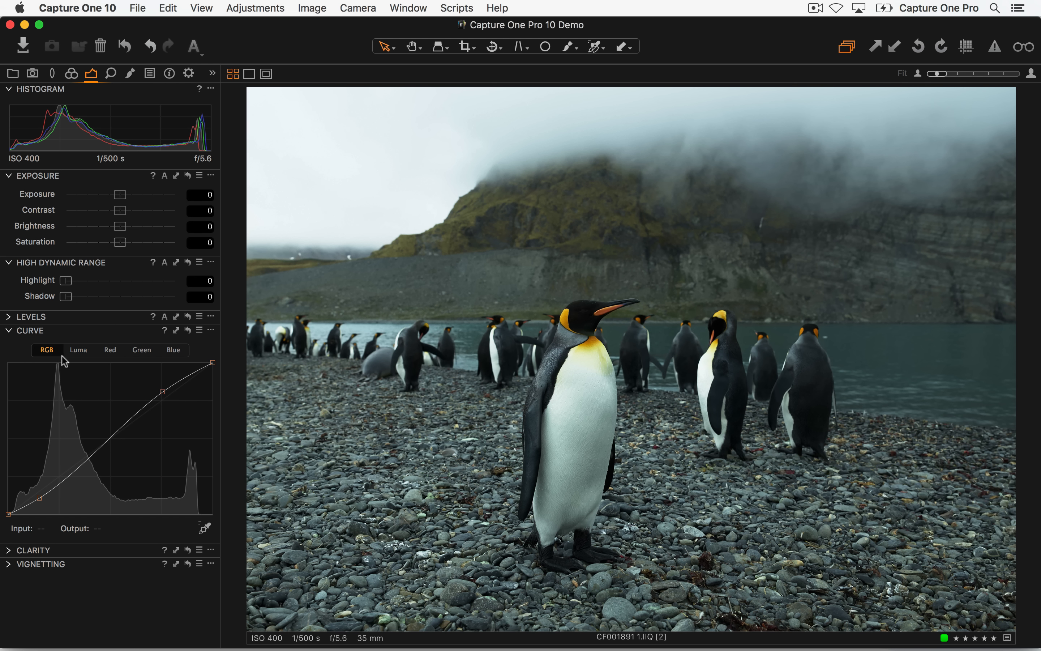
{"action": "left_click", "coordinate": [73, 351]}
{"action": "left_click", "coordinate": [44, 352]}
{"action": "left_click", "coordinate": [84, 353]}
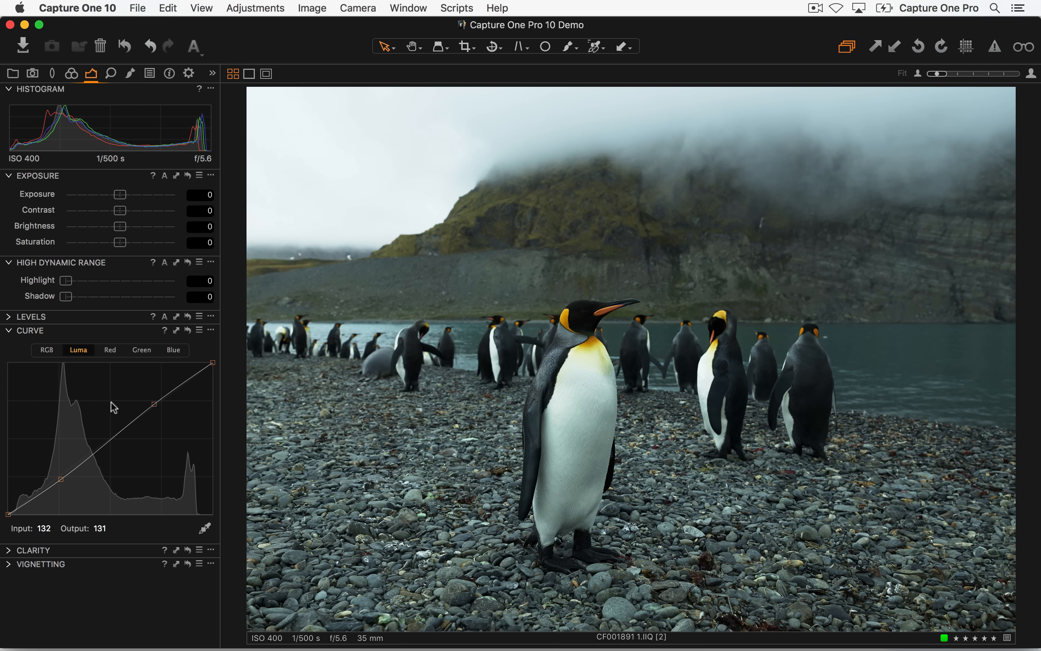
- Reset all curves and draw a stronger Luma S-curve by lowering the deep shadows and raising the bright highlights
{"action": "left_click", "coordinate": [188, 330]}
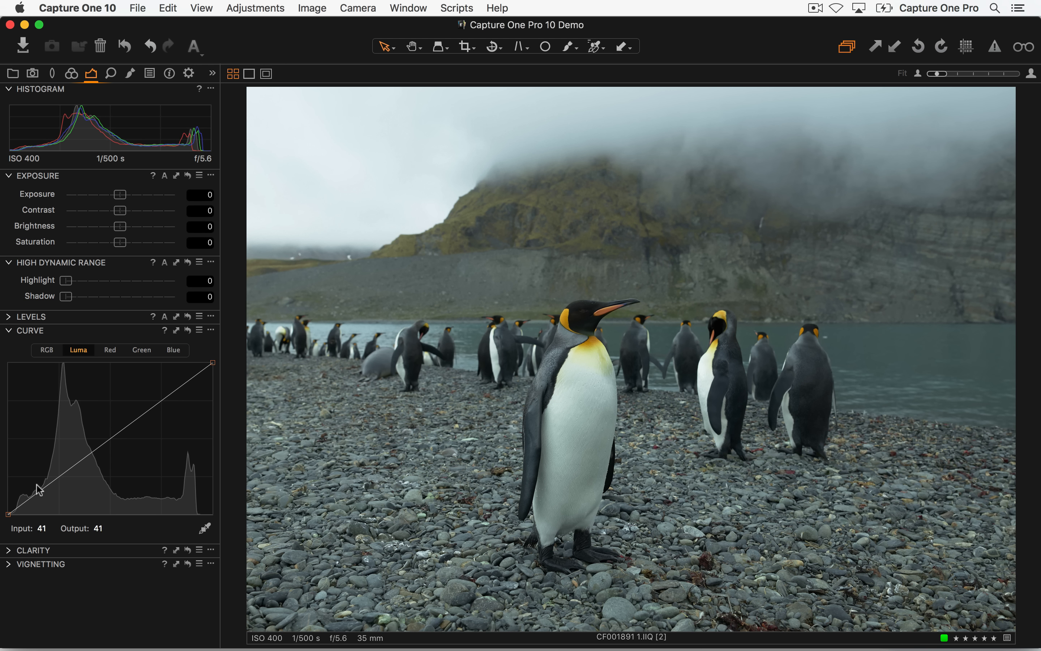
{"action": "left_click_drag", "start_coordinate": [40, 490], "coordinate": [45, 494]}
{"action": "left_click_drag", "start_coordinate": [166, 398], "coordinate": [184, 379]}
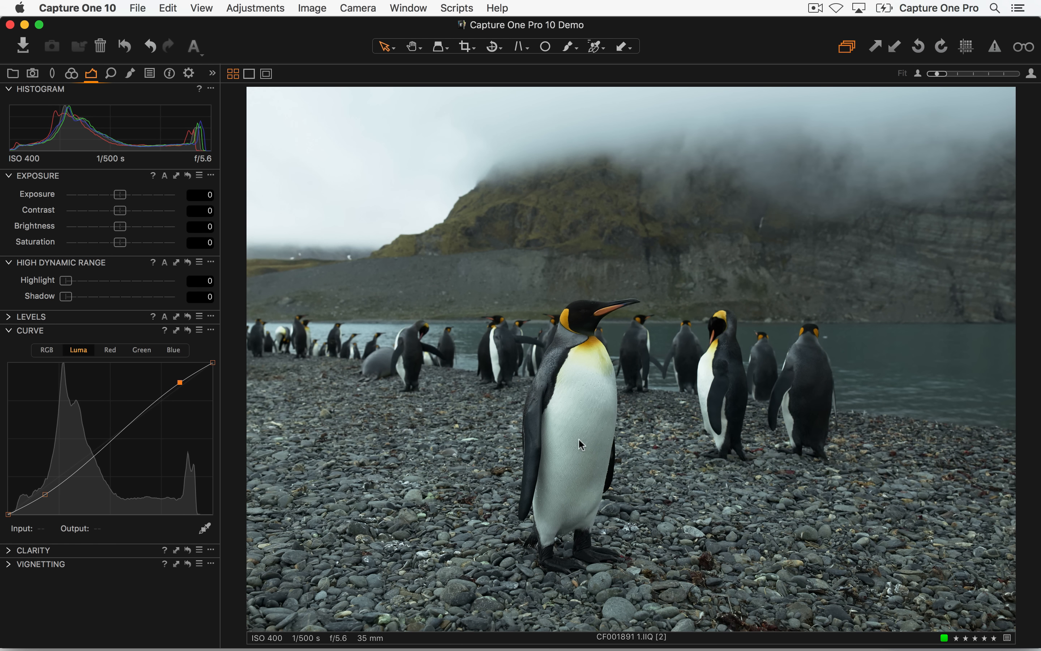
- Reset the curves and build a contrast S-curve in the RGB channel with a lowered shadow point and a raised highlight point
{"action": "left_click", "coordinate": [186, 331]}
{"action": "left_click", "coordinate": [45, 353]}
{"action": "left_click_drag", "start_coordinate": [41, 491], "coordinate": [41, 498]}
{"action": "left_click", "coordinate": [124, 447]}
{"action": "left_click_drag", "start_coordinate": [168, 414], "coordinate": [177, 379]}
{"action": "left_click_drag", "start_coordinate": [40, 497], "coordinate": [45, 497]}
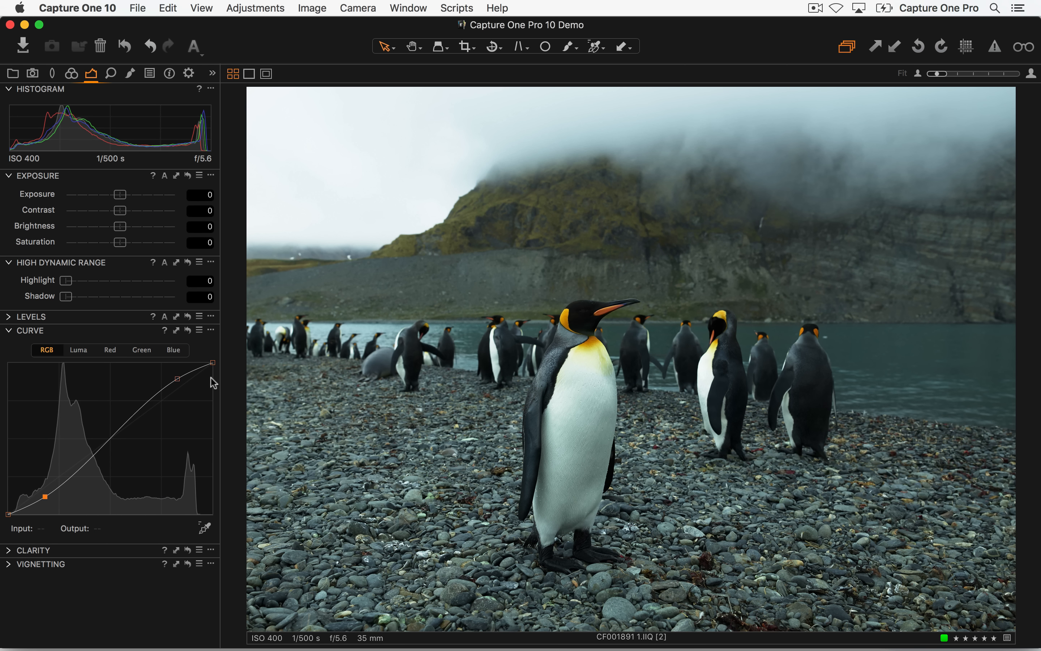
- Raise the upper midtones on the Luma curve and add a slightly lowered point in the shadows
{"action": "left_click", "coordinate": [78, 349]}
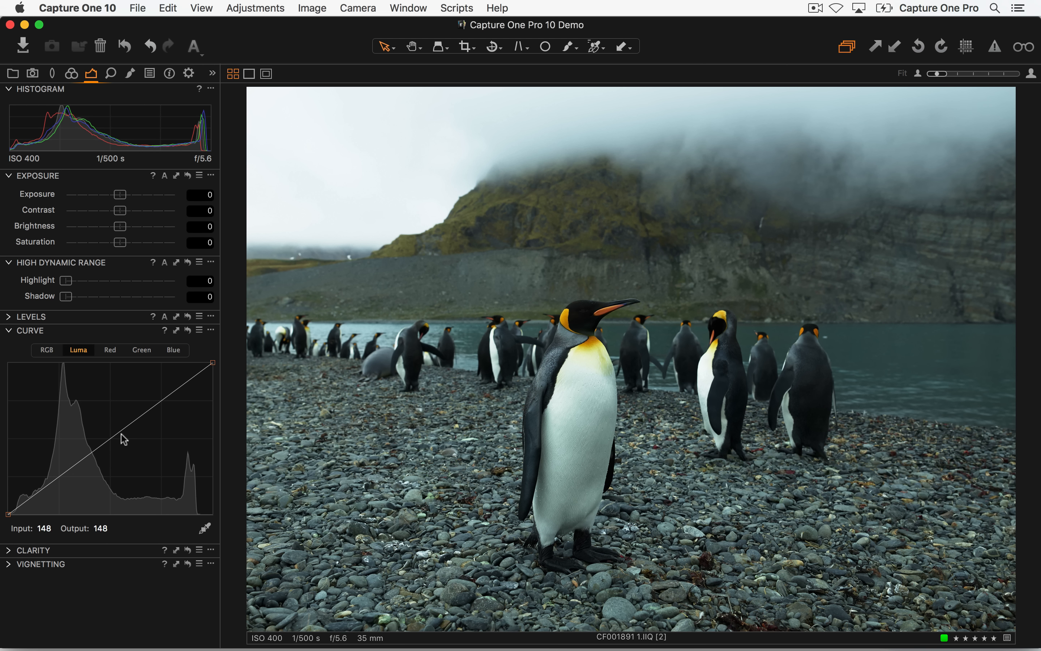
{"action": "left_click_drag", "start_coordinate": [121, 432], "coordinate": [125, 423]}
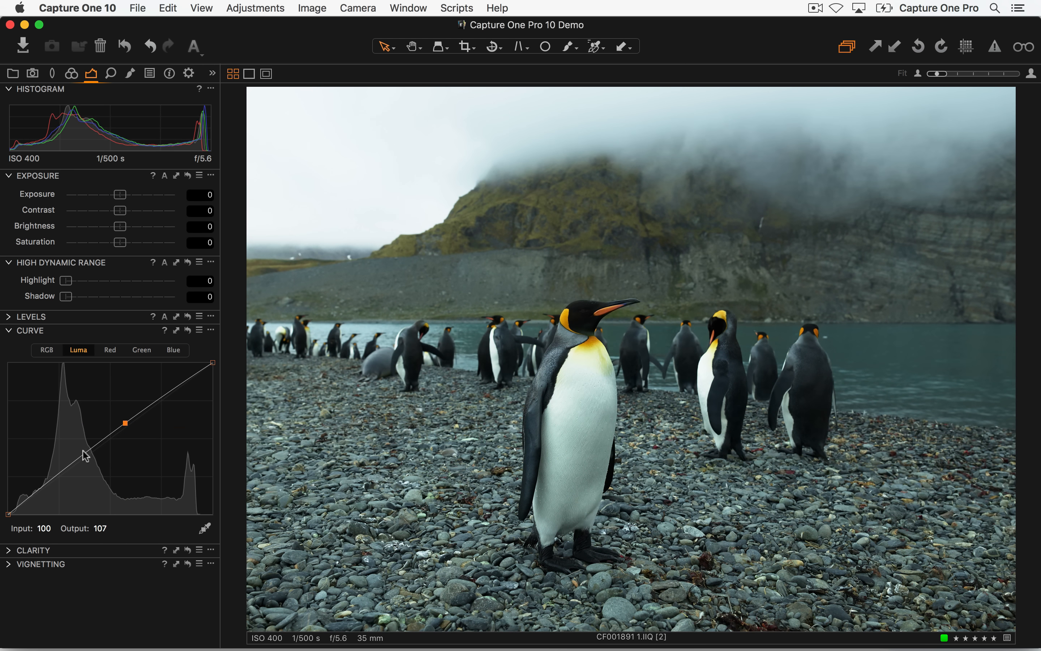
{"action": "left_click_drag", "start_coordinate": [68, 468], "coordinate": [67, 471]}
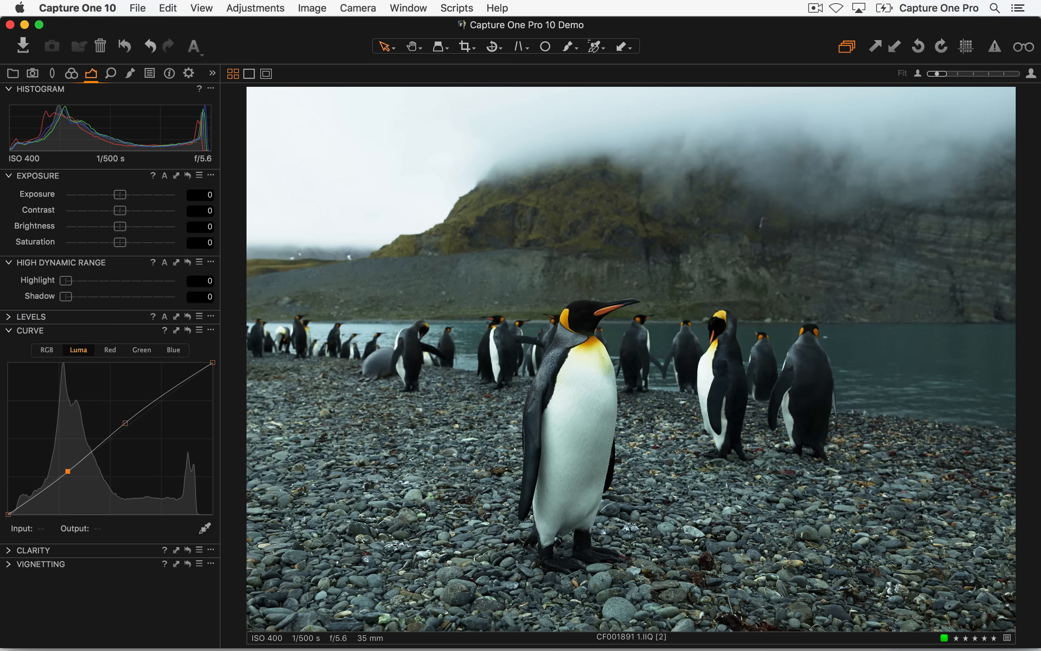
{"action": "left_click", "coordinate": [211, 330]}
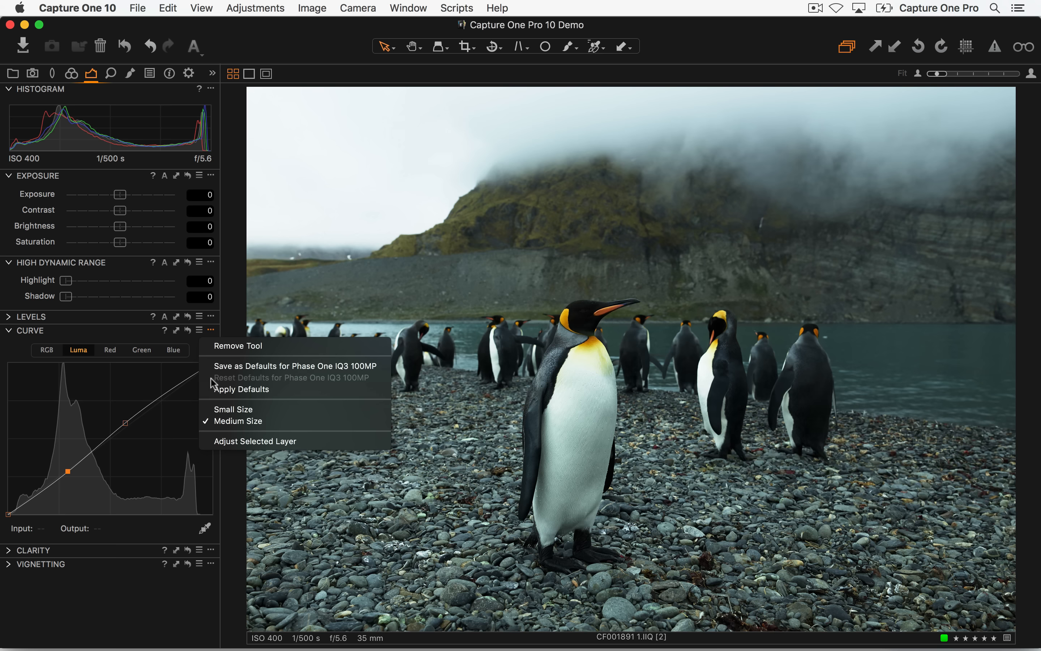
{"action": "left_click", "coordinate": [196, 352]}
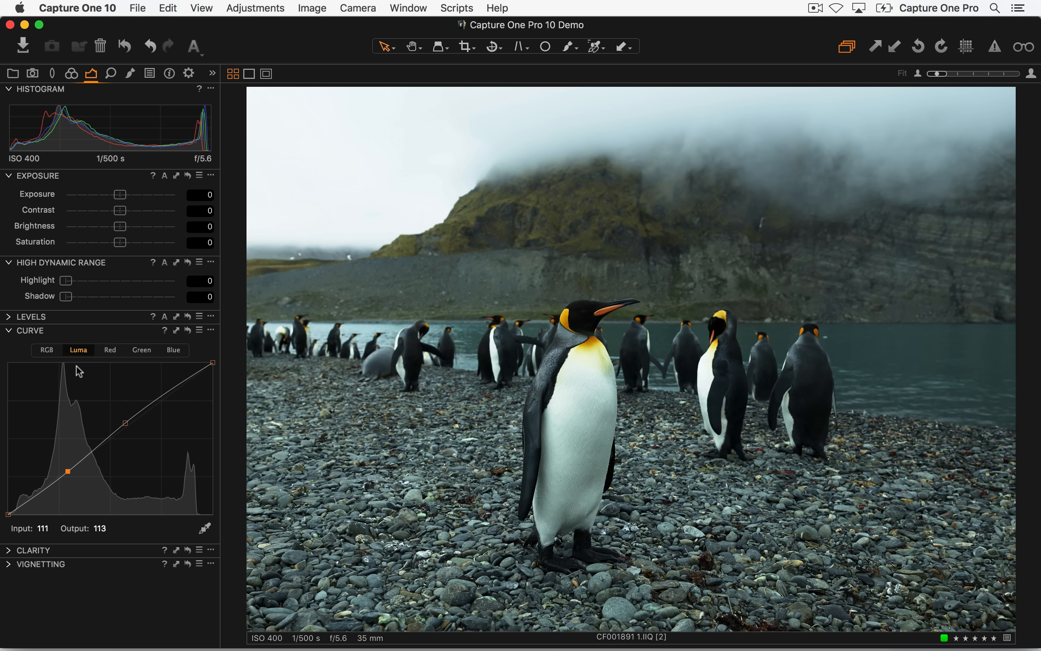
- Display the RGB curve and inspect the foreground penguin's feathers at 100% before returning to the full image
{"action": "left_click", "coordinate": [47, 350]}
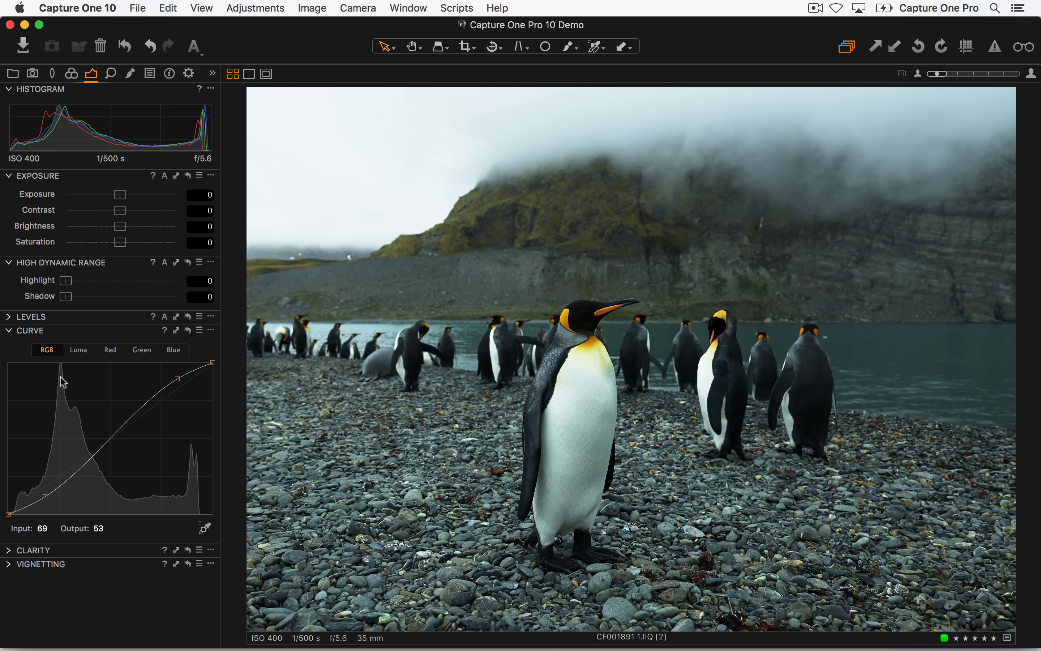
{"action": "key", "text": "h"}
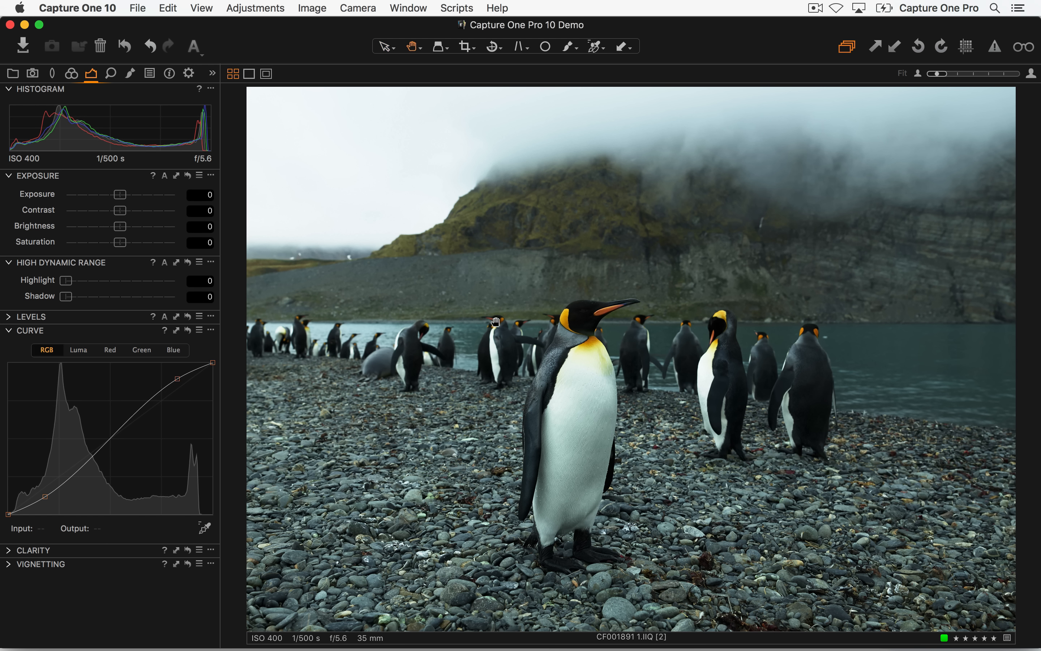
{"action": "left_click", "coordinate": [580, 319]}
{"action": "left_click_drag", "start_coordinate": [647, 380], "coordinate": [681, 123]}
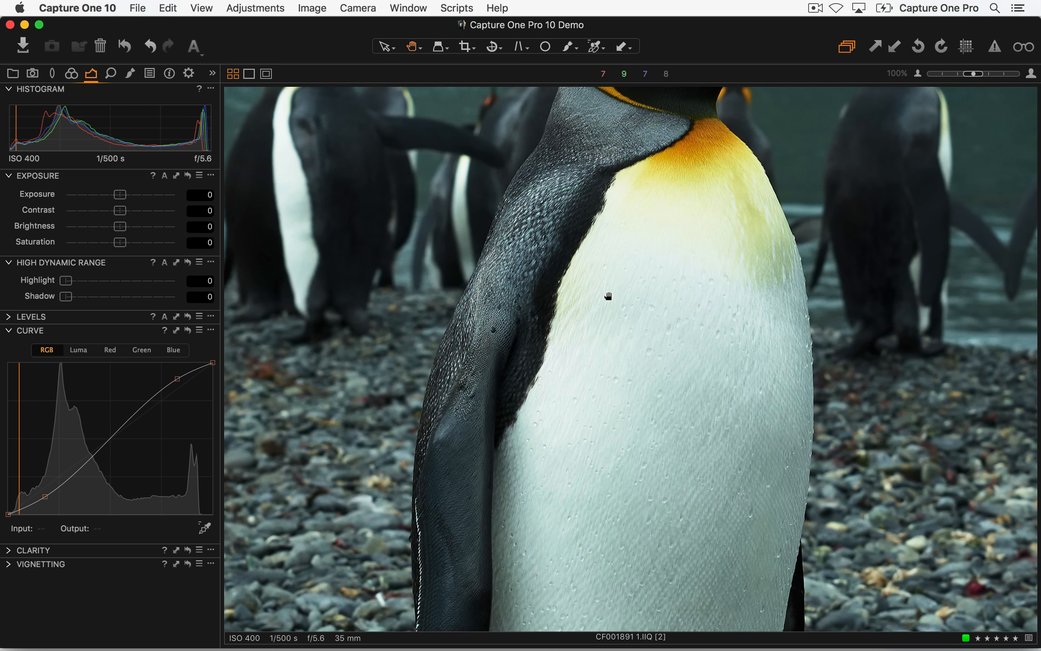
{"action": "double_click", "coordinate": [636, 389]}
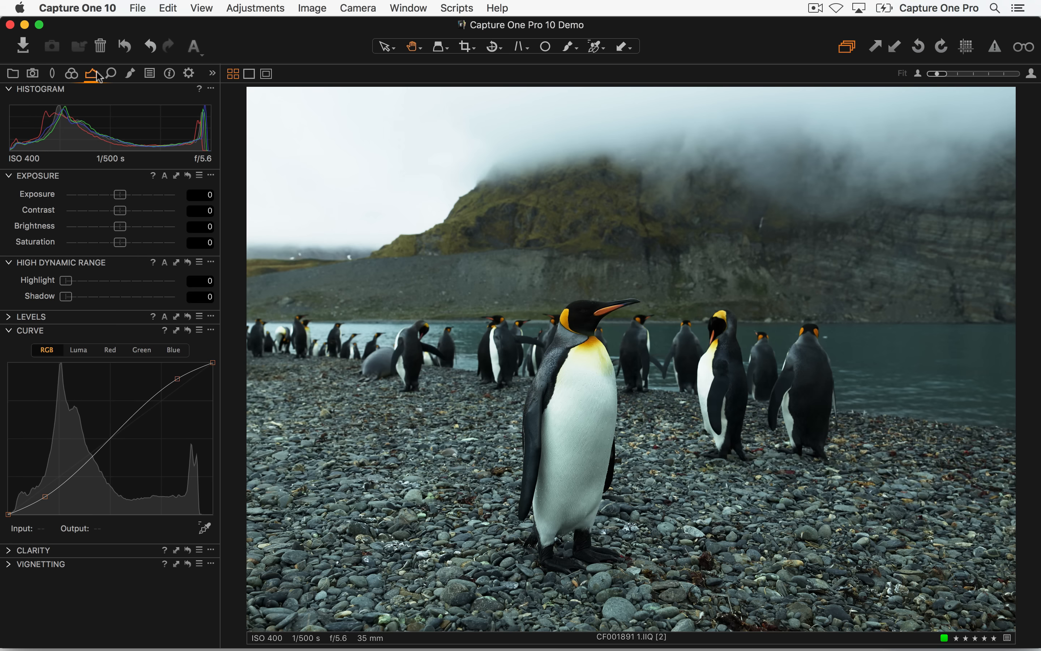
- Try lowering the overall exposure to -2.03, then reset it
{"action": "left_click_drag", "start_coordinate": [120, 197], "coordinate": [96, 199]}
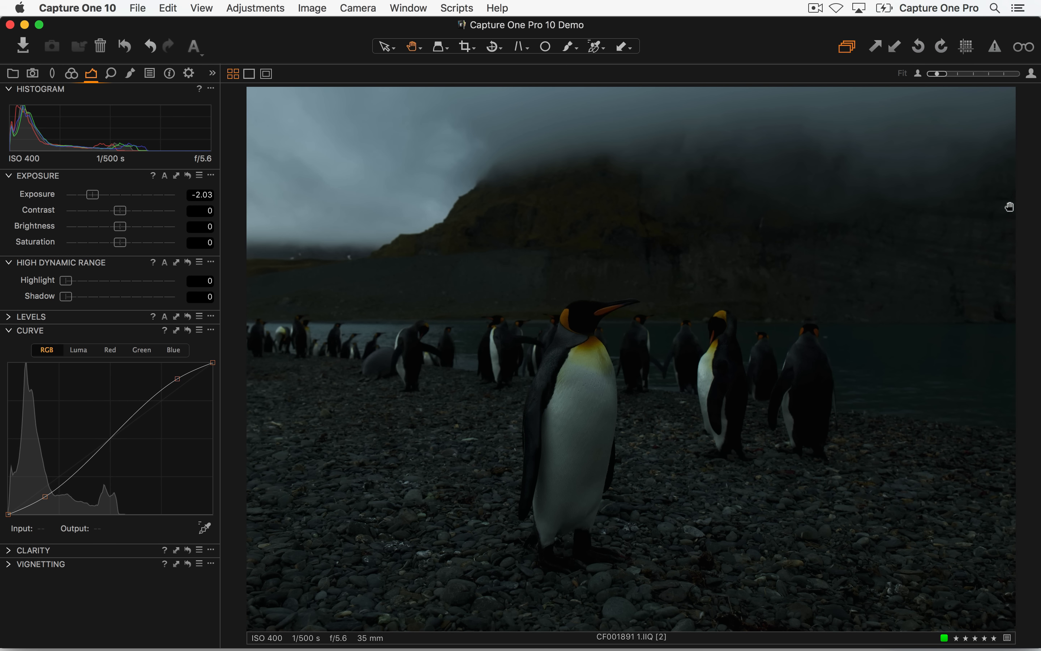
{"action": "double_click", "coordinate": [132, 194]}
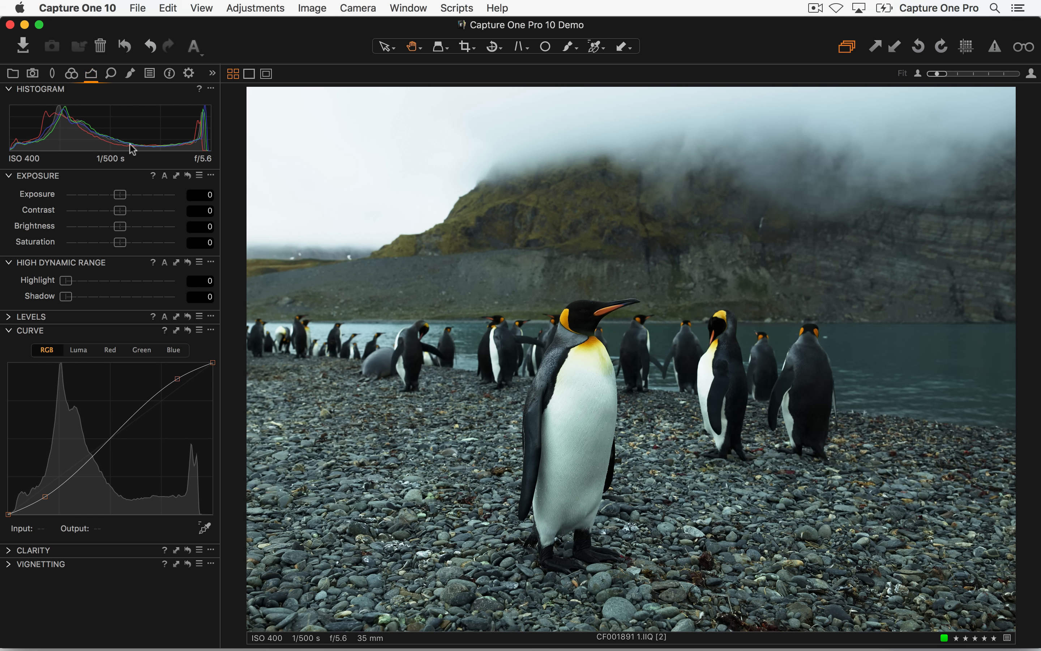
- Create a local adjustment layer with a vertical gradient mask running from the misty sky down to the water
{"action": "left_click", "coordinate": [130, 73]}
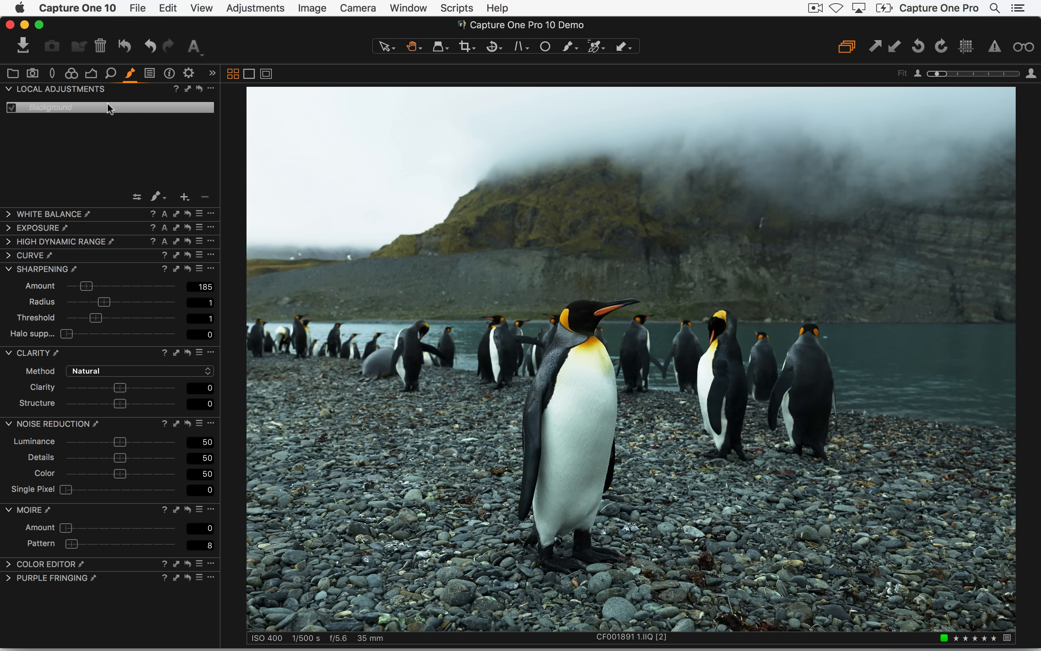
{"action": "left_click", "coordinate": [158, 198]}
{"action": "left_click", "coordinate": [160, 199]}
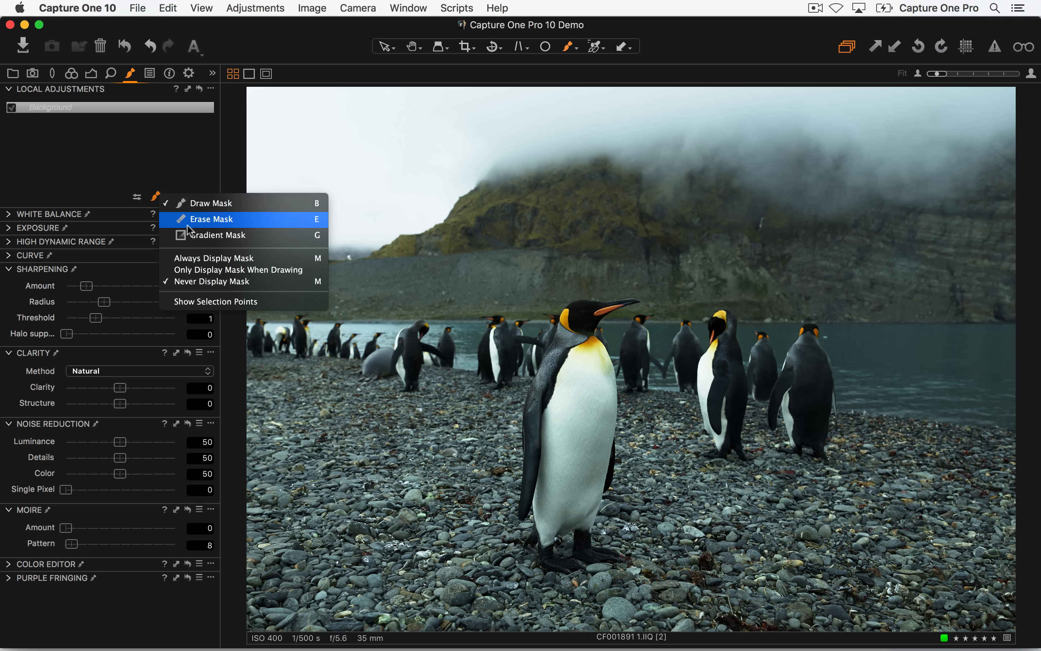
{"action": "left_click", "coordinate": [234, 236]}
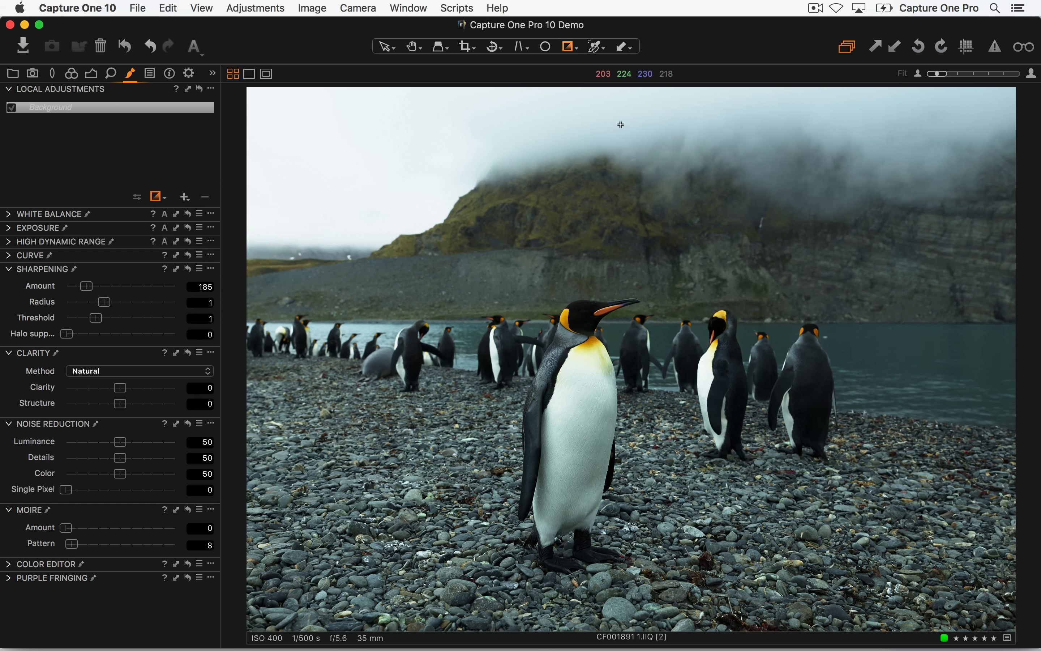
{"action": "left_click_drag", "start_coordinate": [611, 155], "coordinate": [618, 317]}
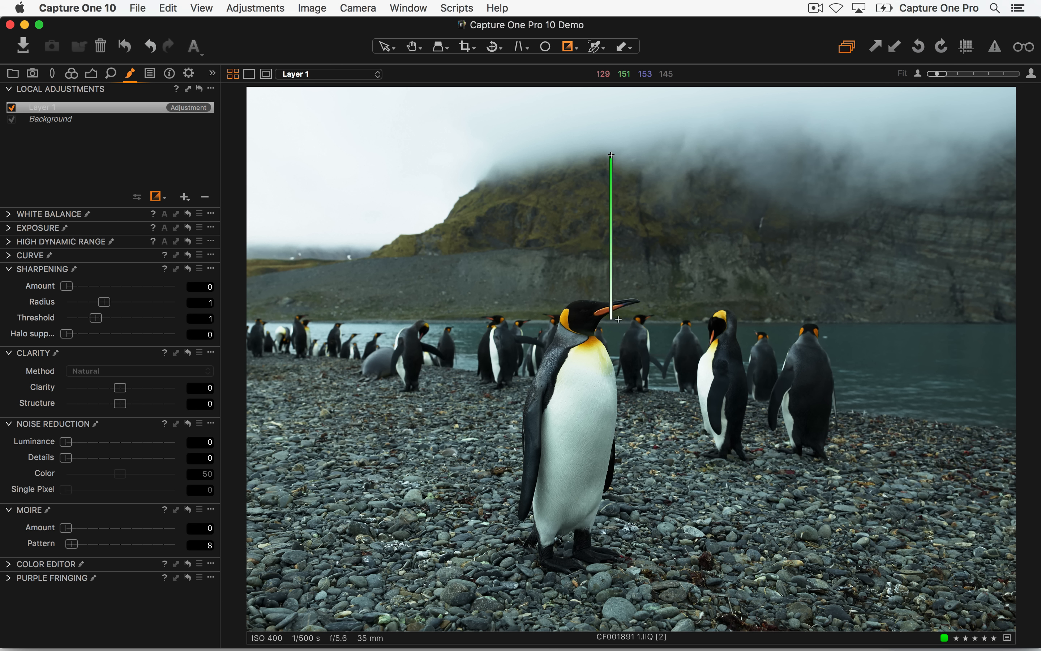
{"action": "left_click_drag", "start_coordinate": [618, 342], "coordinate": [614, 342]}
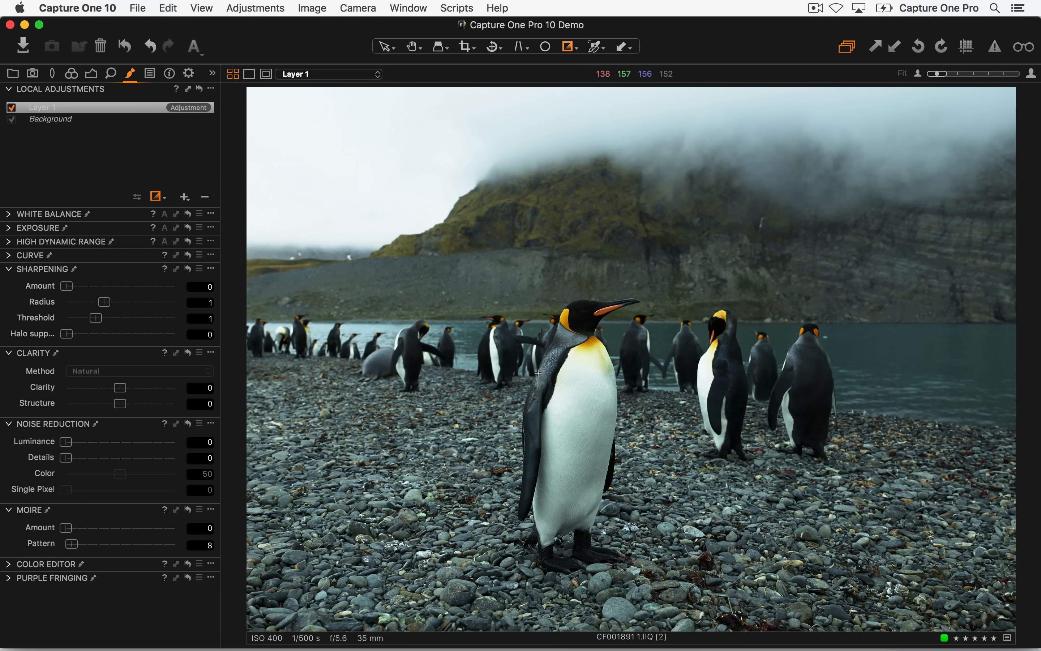
- Toggle the gradient mask's display and set the exposure of Layer 1 to -1.2
{"action": "key", "text": "m"}
{"action": "key", "text": "m"}
{"action": "left_click", "coordinate": [9, 228]}
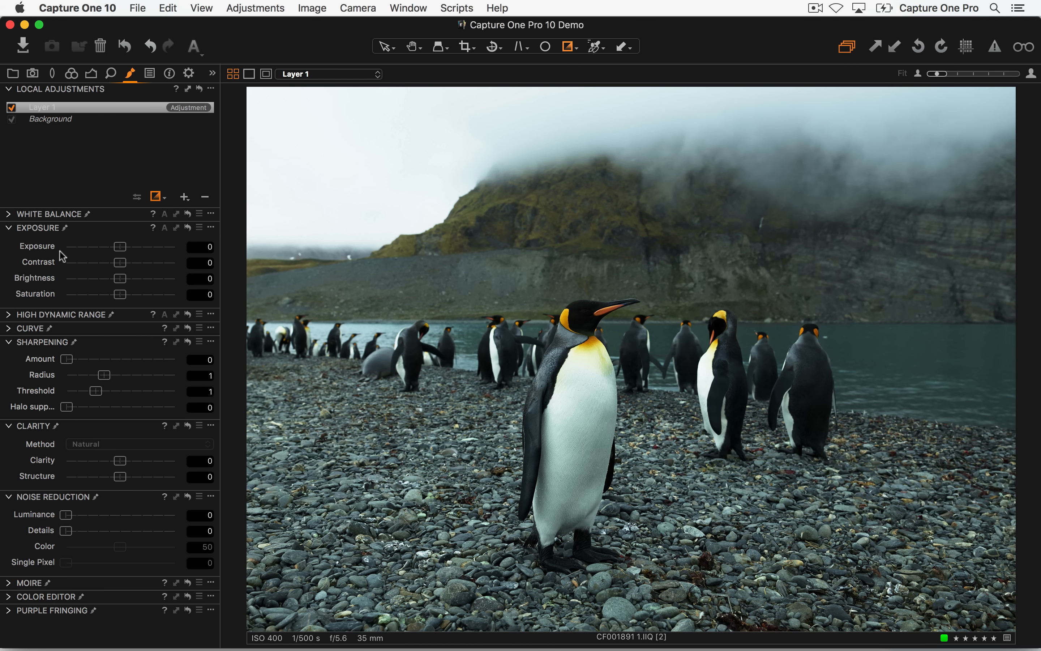
{"action": "left_click_drag", "start_coordinate": [111, 248], "coordinate": [104, 250]}
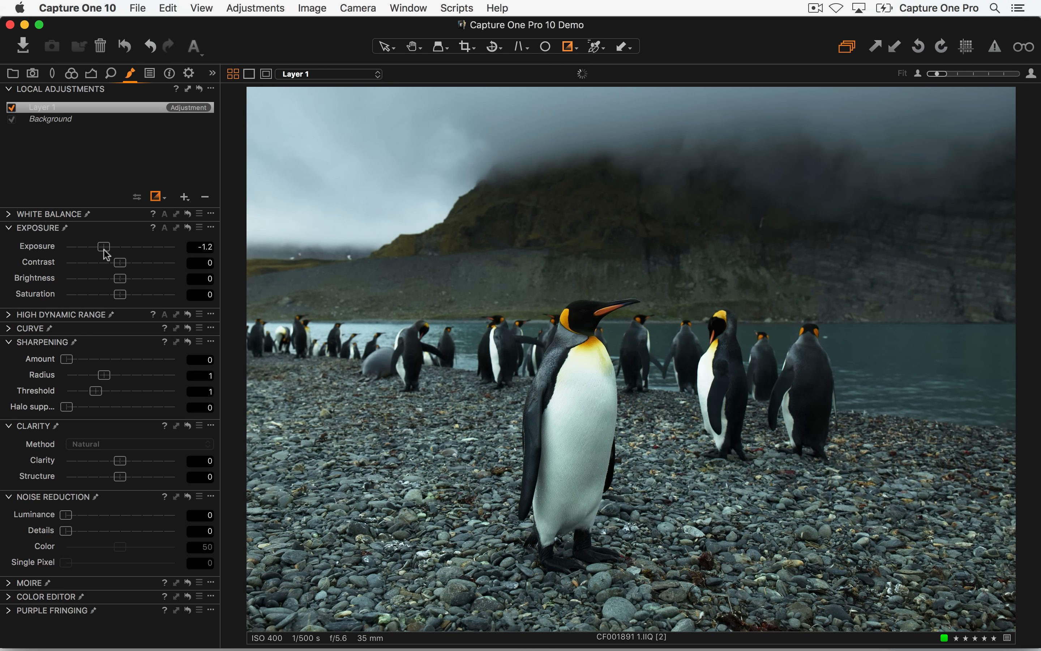
- Try increased clarity and then increased contrast on Layer 1, resetting each one
{"action": "left_click_drag", "start_coordinate": [118, 464], "coordinate": [153, 463]}
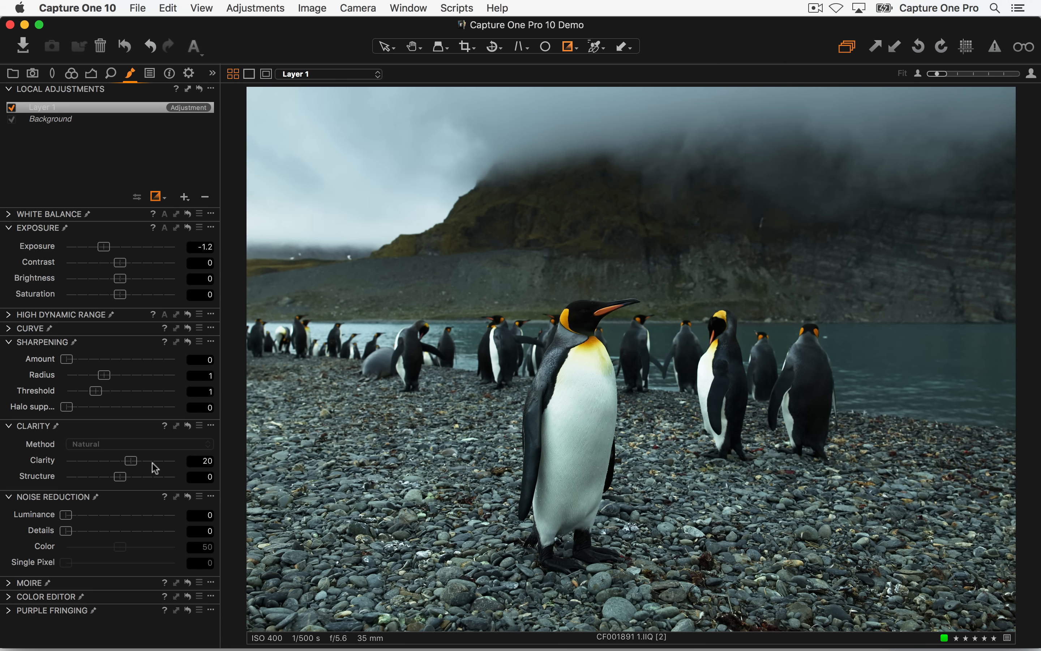
{"action": "double_click", "coordinate": [152, 460]}
{"action": "left_click_drag", "start_coordinate": [122, 263], "coordinate": [173, 268]}
{"action": "double_click", "coordinate": [153, 267]}
- Set the clarity of Layer 1 to 80 and its exposure to -1.31
{"action": "left_click_drag", "start_coordinate": [122, 465], "coordinate": [167, 465]}
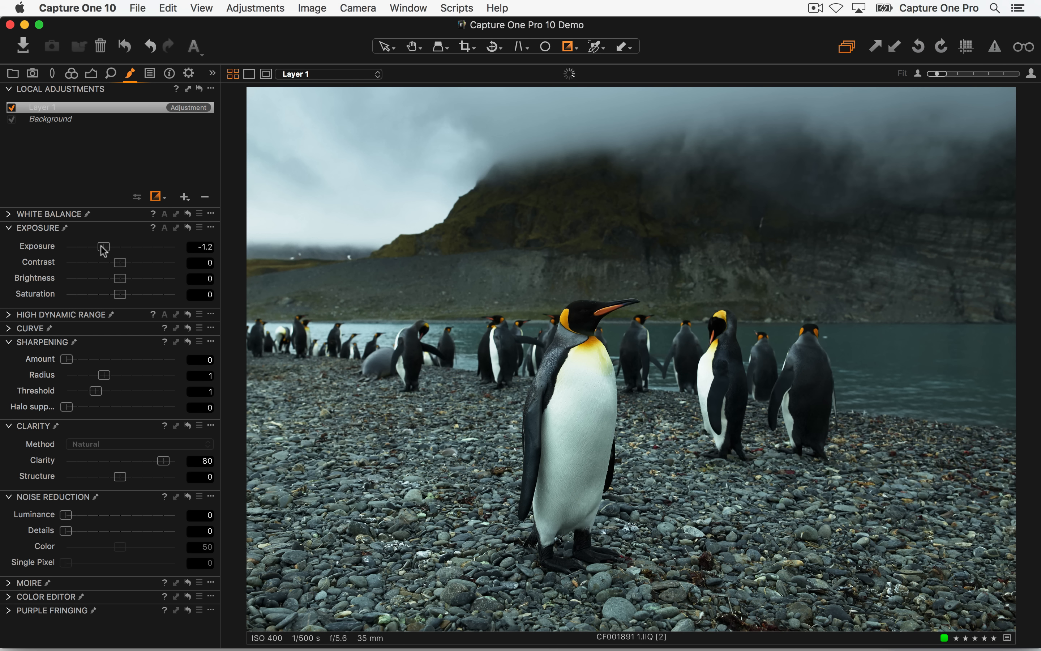
{"action": "left_click_drag", "start_coordinate": [101, 248], "coordinate": [99, 248]}
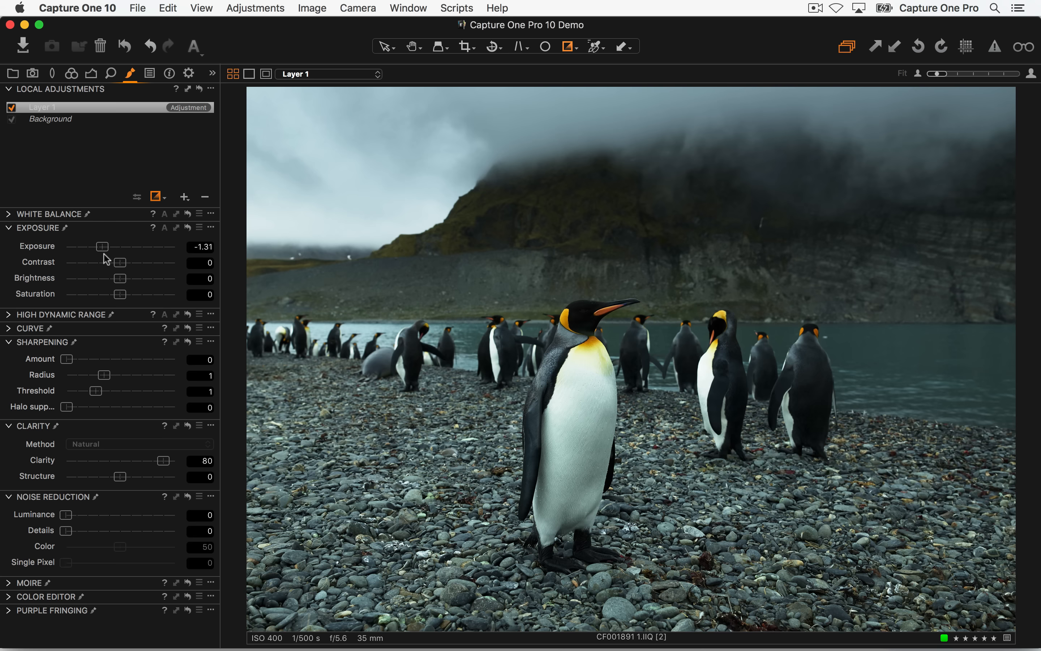
- Switch Layer 1 off and on repeatedly to compare the sky before and after, leaving it enabled
{"action": "left_click", "coordinate": [12, 107]}
{"action": "left_click", "coordinate": [11, 108]}
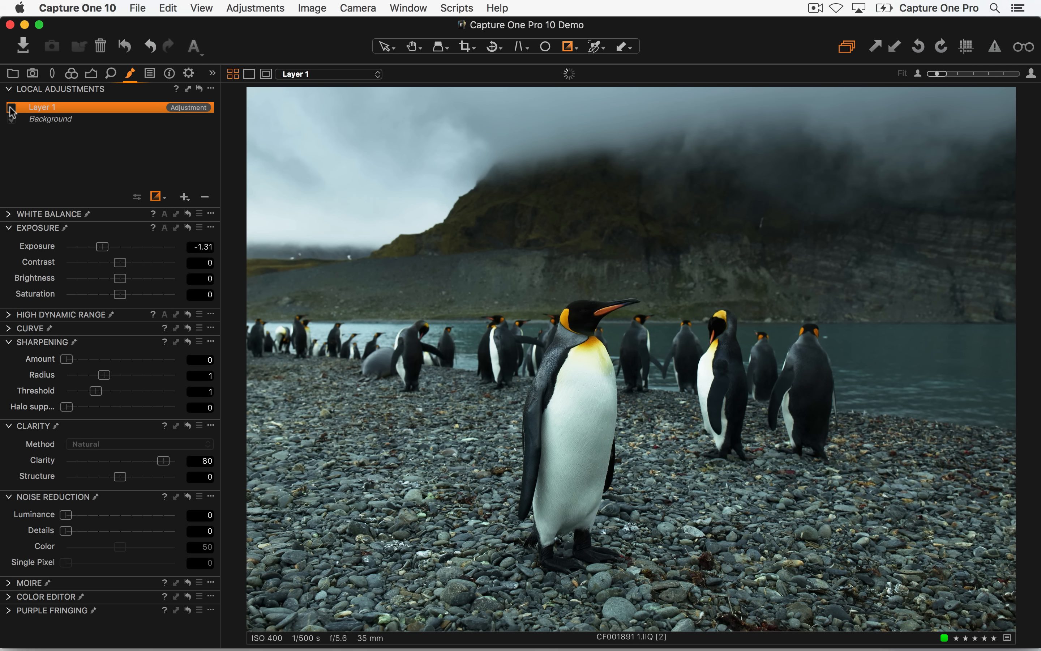
{"action": "left_click", "coordinate": [11, 108]}
{"action": "left_click", "coordinate": [12, 108]}
{"action": "left_click", "coordinate": [11, 108]}
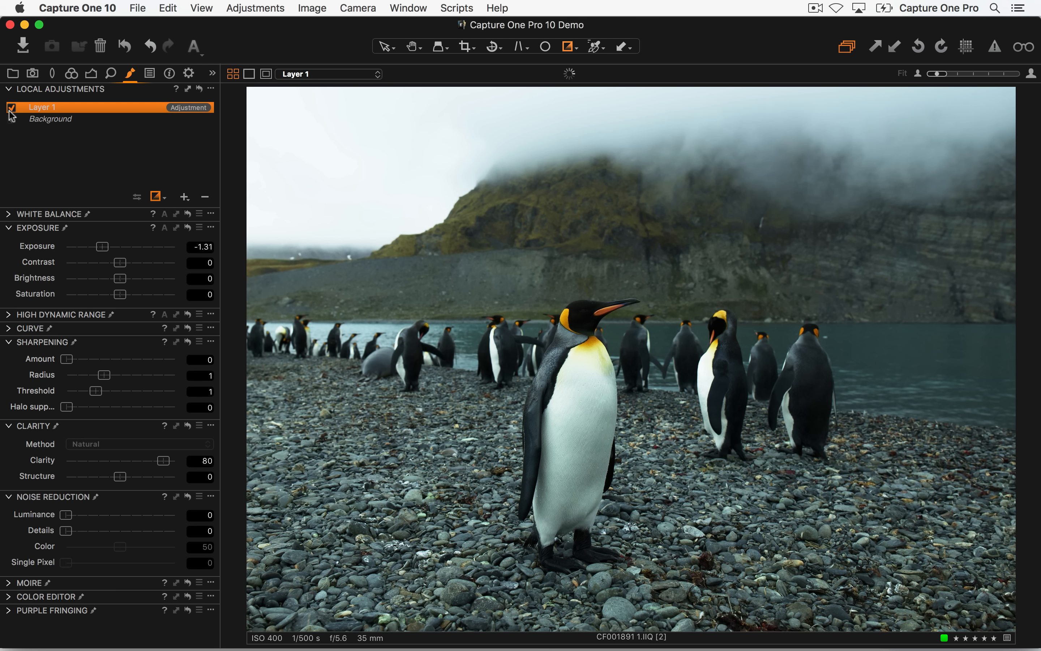
{"action": "left_click", "coordinate": [11, 108]}
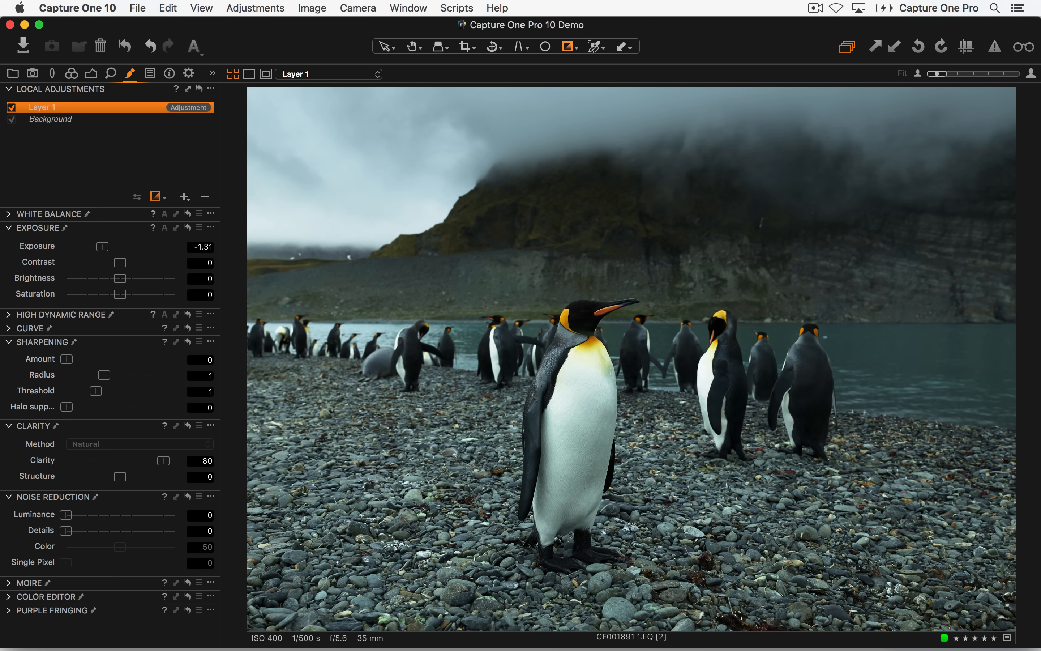
- Try darkening the sky with a Luma curve in place of the exposure change on Layer 1, resetting the curve
{"action": "double_click", "coordinate": [139, 245]}
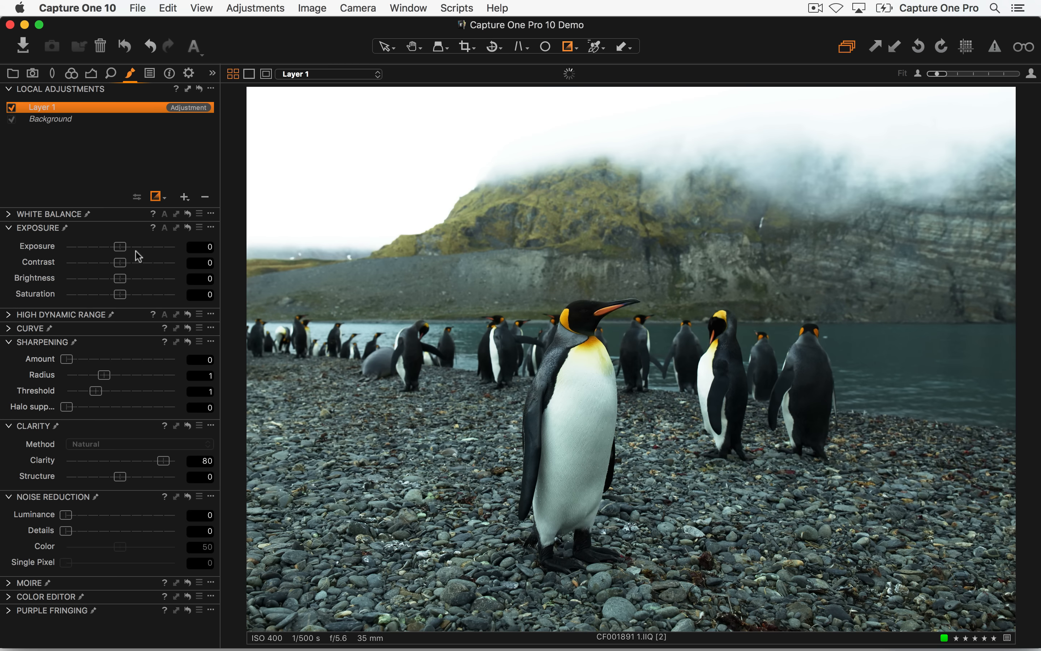
{"action": "left_click", "coordinate": [9, 328]}
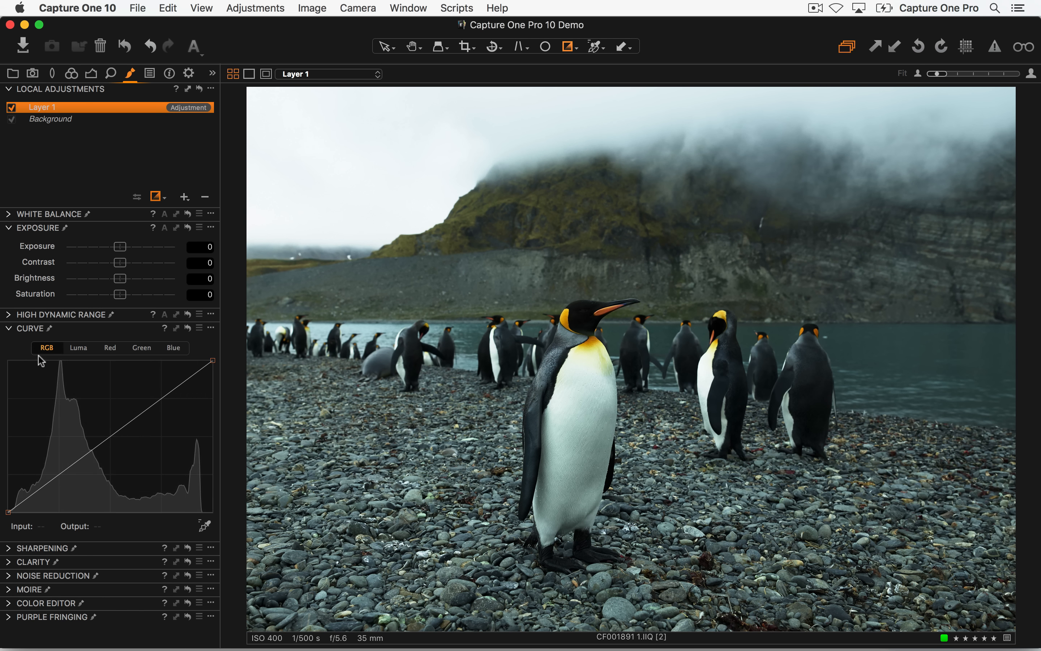
{"action": "left_click", "coordinate": [77, 349]}
{"action": "mouse_move", "coordinate": [109, 437]}
{"action": "left_mouse_down"}
{"action": "mouse_move", "coordinate": [118, 462]}
{"action": "mouse_move", "coordinate": [110, 443]}
{"action": "mouse_move", "coordinate": [117, 453]}
{"action": "mouse_move", "coordinate": [56, 491]}
{"action": "mouse_move", "coordinate": [123, 446]}
{"action": "mouse_move", "coordinate": [111, 447]}
{"action": "mouse_move", "coordinate": [119, 457]}
{"action": "left_mouse_up"}
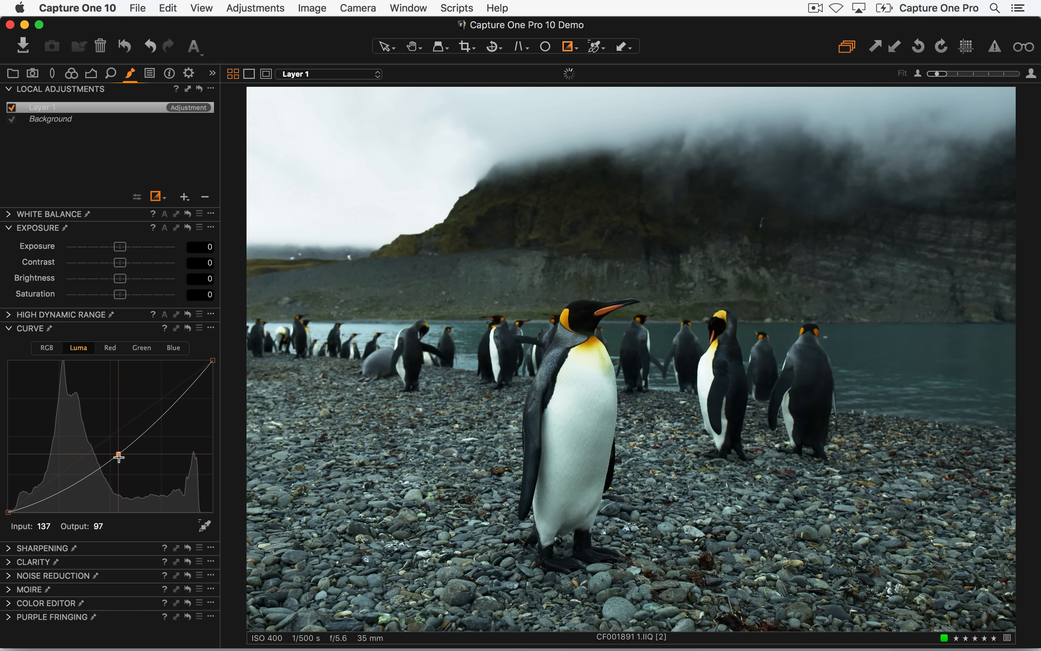
{"action": "left_click_drag", "start_coordinate": [57, 495], "coordinate": [57, 499]}
{"action": "left_click_drag", "start_coordinate": [195, 383], "coordinate": [204, 393]}
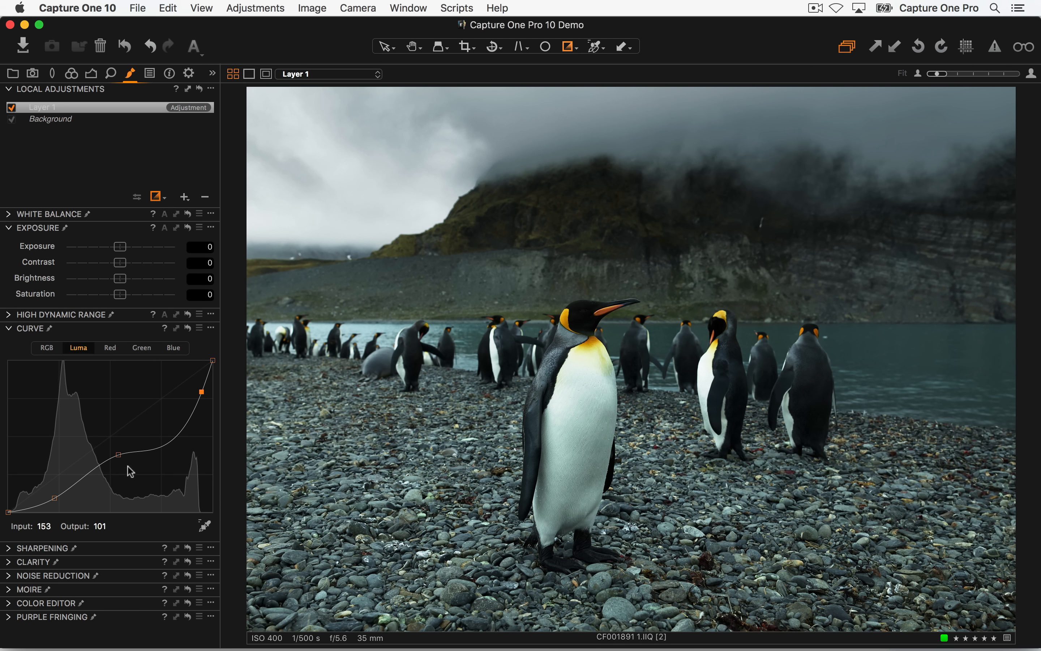
{"action": "left_click_drag", "start_coordinate": [196, 392], "coordinate": [188, 387]}
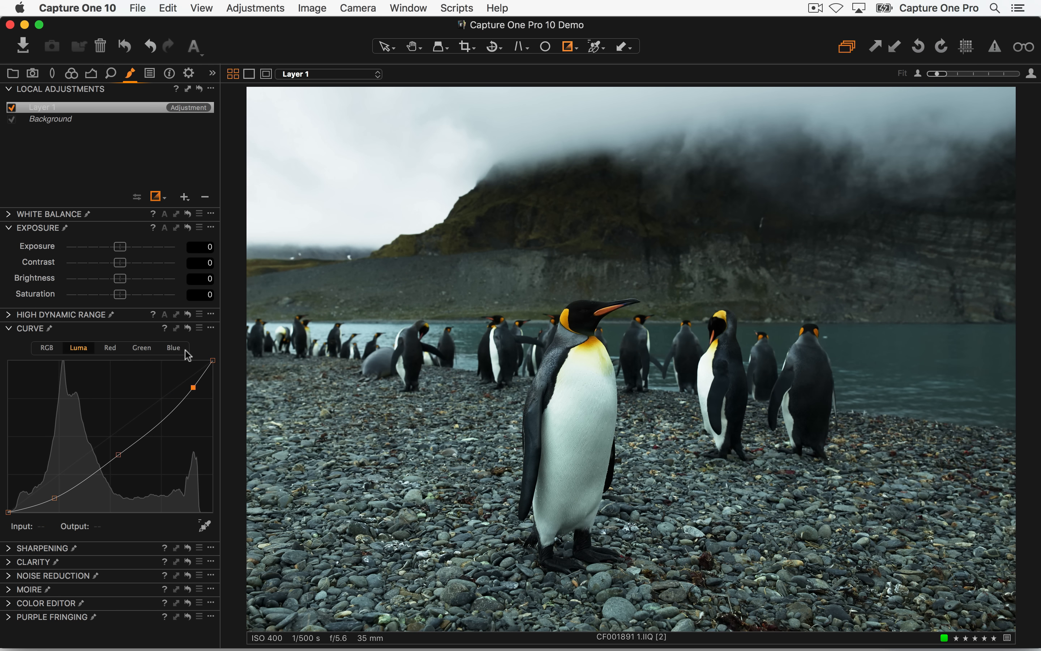
{"action": "left_click", "coordinate": [188, 328]}
- Set the exposure of Layer 1 to -1.71 and its clarity to 83
{"action": "left_click_drag", "start_coordinate": [120, 246], "coordinate": [99, 248]}
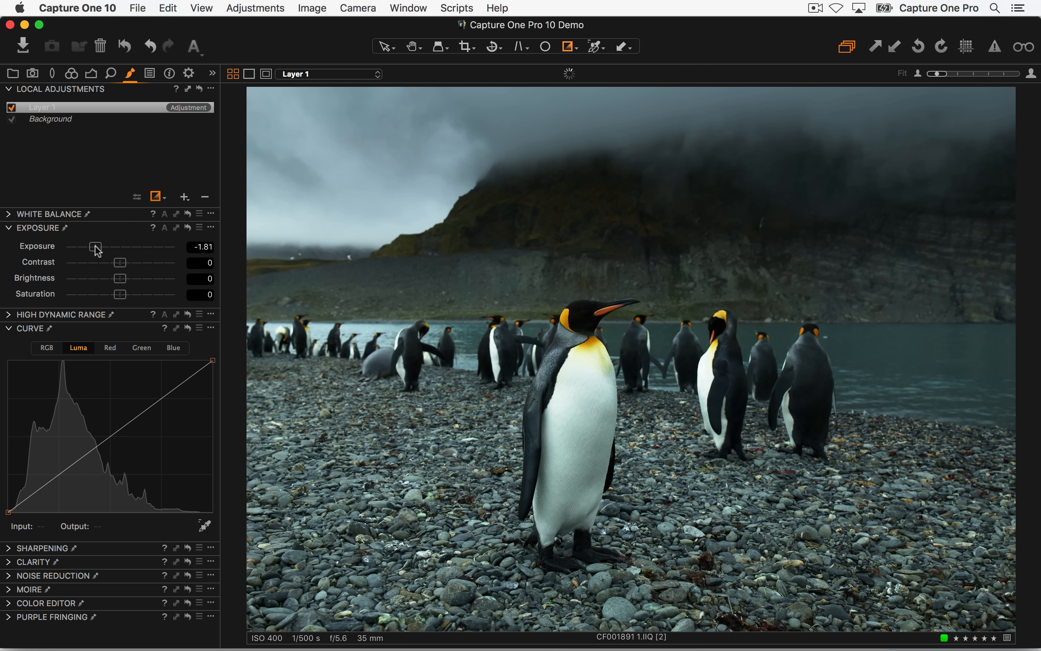
{"action": "left_click", "coordinate": [9, 561]}
{"action": "left_click_drag", "start_coordinate": [169, 484], "coordinate": [171, 484]}
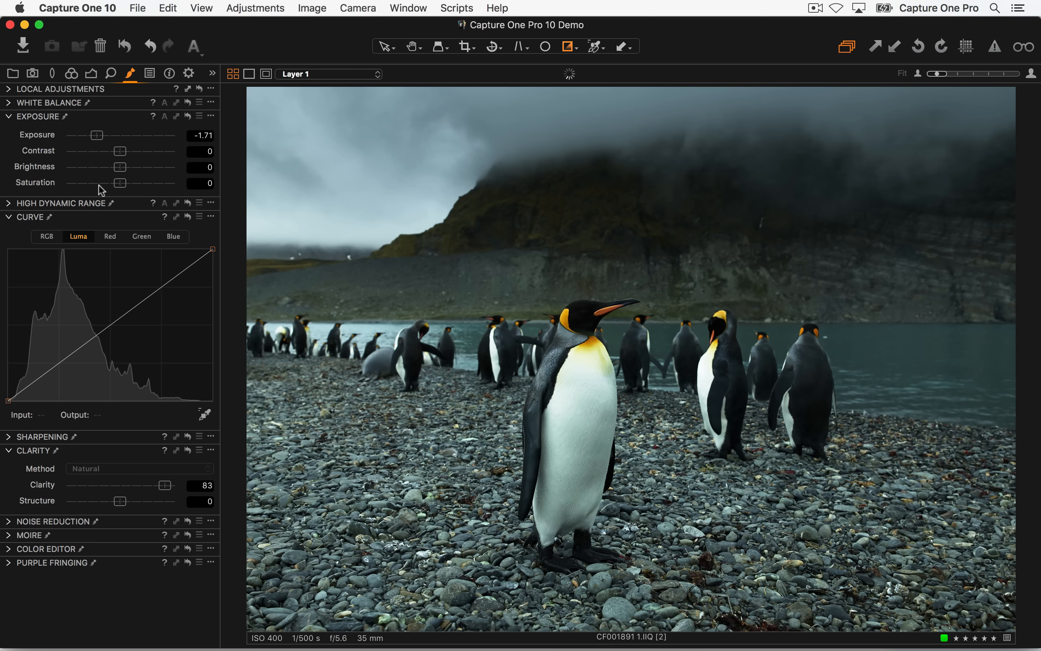
- Refine Layer 1 with shadow recovery 12, saturation 24, highlight recovery 31 and exposure -1.39
{"action": "left_click", "coordinate": [9, 204]}
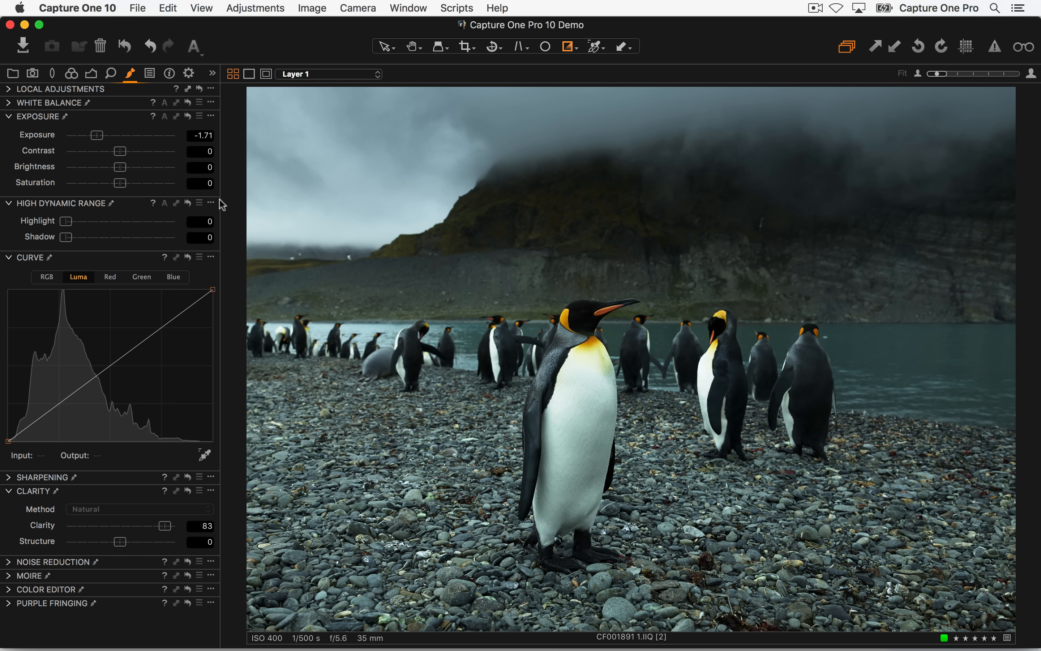
{"action": "left_click_drag", "start_coordinate": [76, 238], "coordinate": [82, 246]}
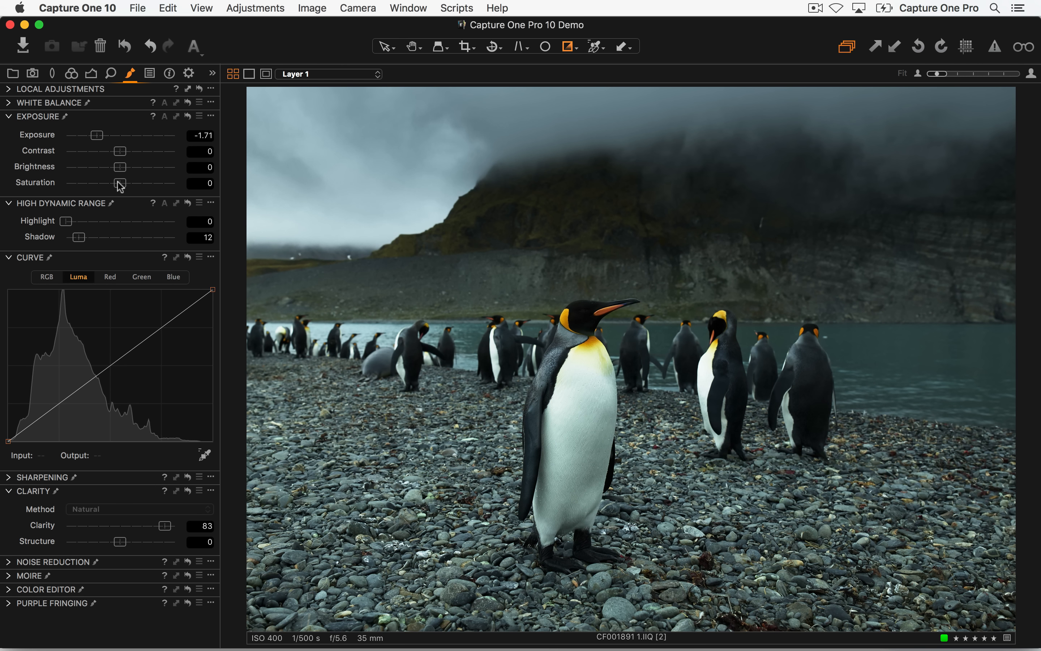
{"action": "mouse_move", "coordinate": [120, 185]}
{"action": "left_mouse_down"}
{"action": "mouse_move", "coordinate": [158, 188]}
{"action": "mouse_move", "coordinate": [135, 190]}
{"action": "left_mouse_up"}
{"action": "mouse_move", "coordinate": [72, 225]}
{"action": "left_mouse_down"}
{"action": "mouse_move", "coordinate": [104, 224]}
{"action": "mouse_move", "coordinate": [89, 229]}
{"action": "left_mouse_up"}
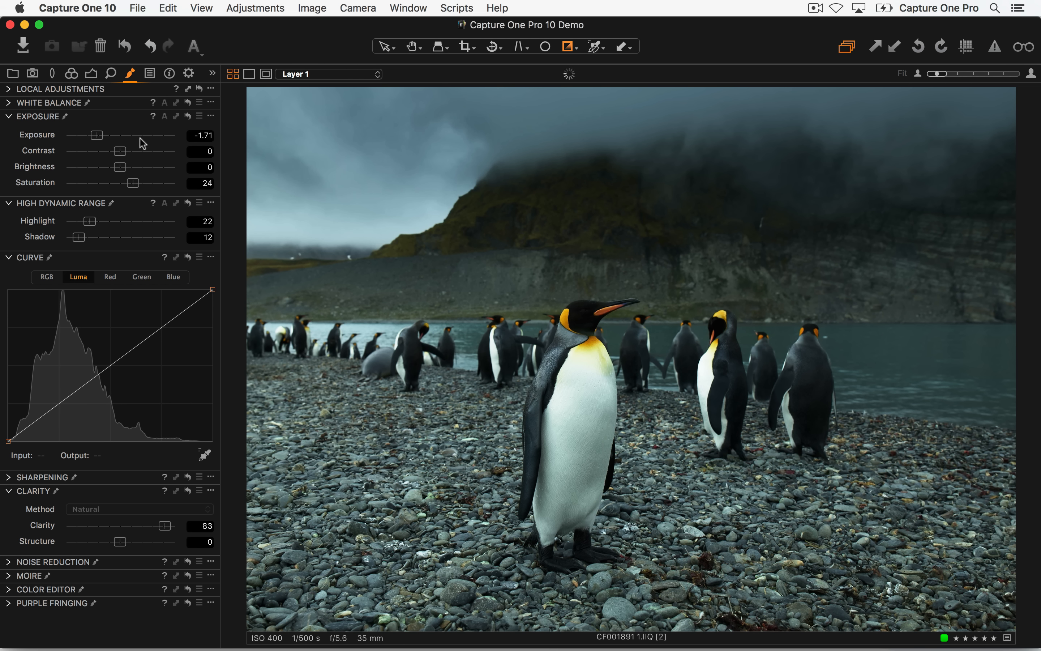
{"action": "left_click_drag", "start_coordinate": [104, 138], "coordinate": [108, 138]}
{"action": "left_click_drag", "start_coordinate": [89, 222], "coordinate": [105, 221]}
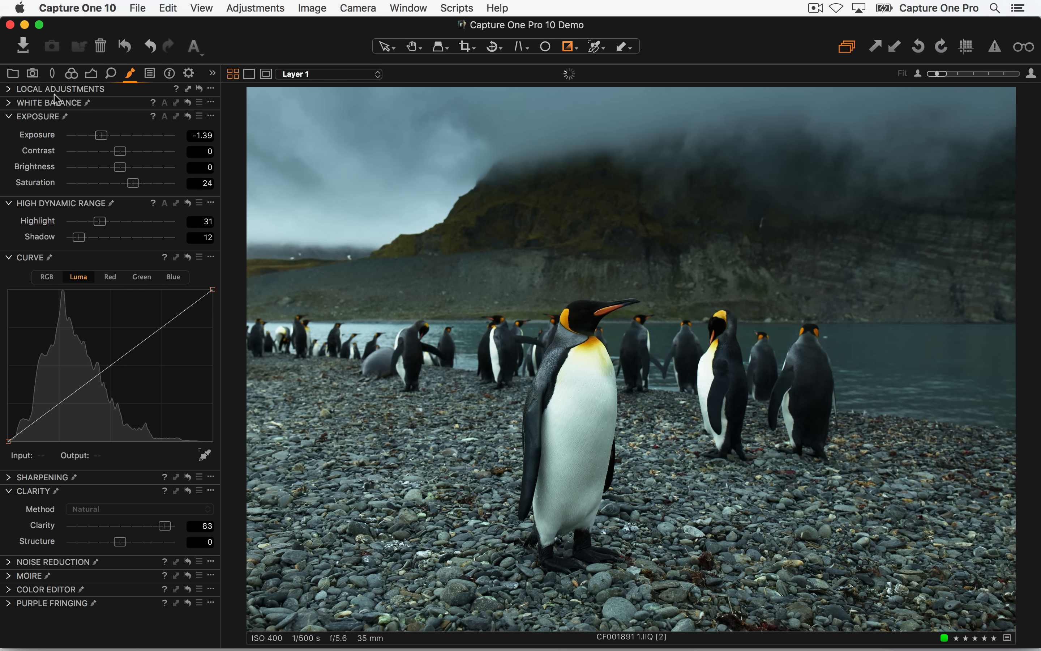
- Switch Layer 1 off and on several times to compare the refined sky with the original, leaving it enabled
{"action": "left_click", "coordinate": [9, 89]}
{"action": "left_click", "coordinate": [11, 108]}
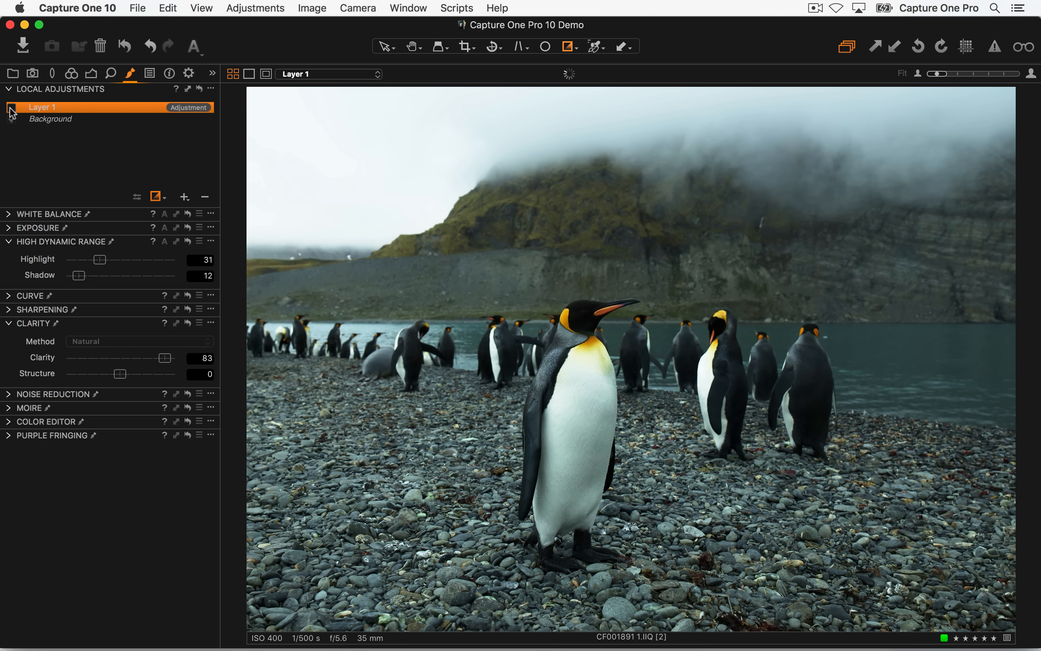
{"action": "left_click", "coordinate": [11, 108]}
{"action": "left_click", "coordinate": [12, 107]}
{"action": "left_click", "coordinate": [11, 108]}
{"action": "left_click", "coordinate": [12, 108]}
{"action": "left_click", "coordinate": [12, 107]}
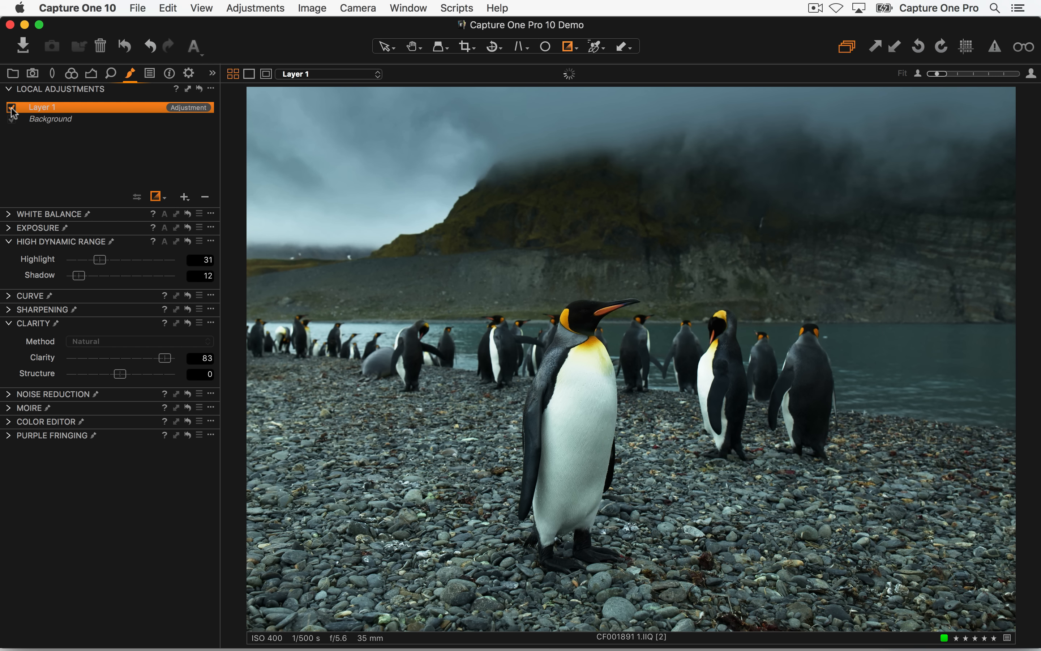
{"action": "left_click", "coordinate": [11, 107]}
- Choose the mask eraser and set its size to 1004, hardness 16, opacity 44 and flow 15
{"action": "left_click", "coordinate": [156, 198]}
{"action": "left_click", "coordinate": [185, 221]}
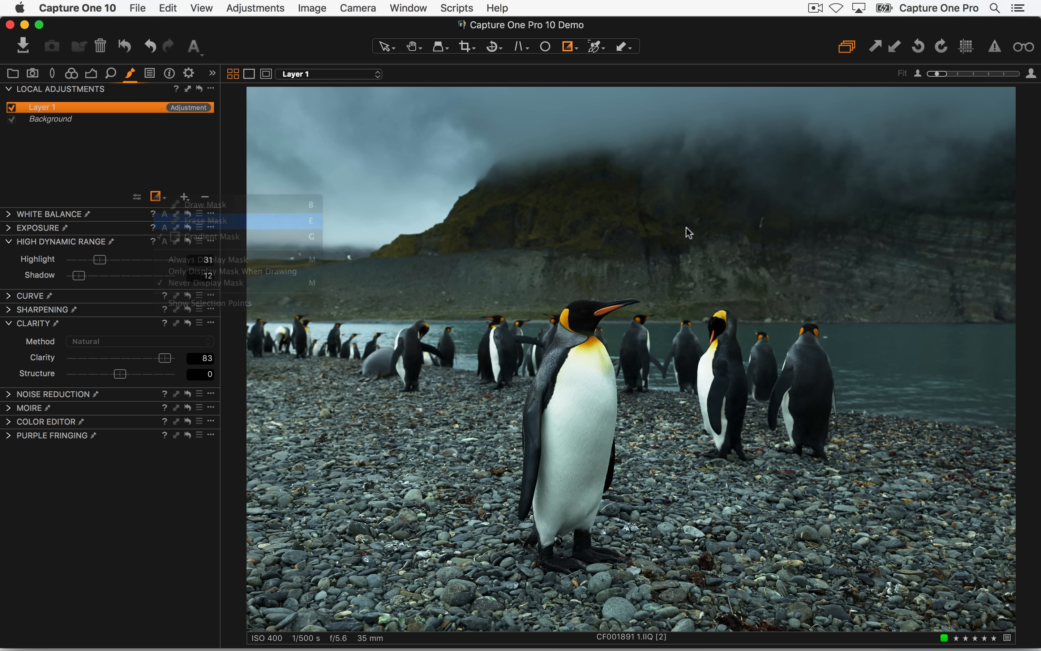
{"action": "right_click", "coordinate": [627, 201]}
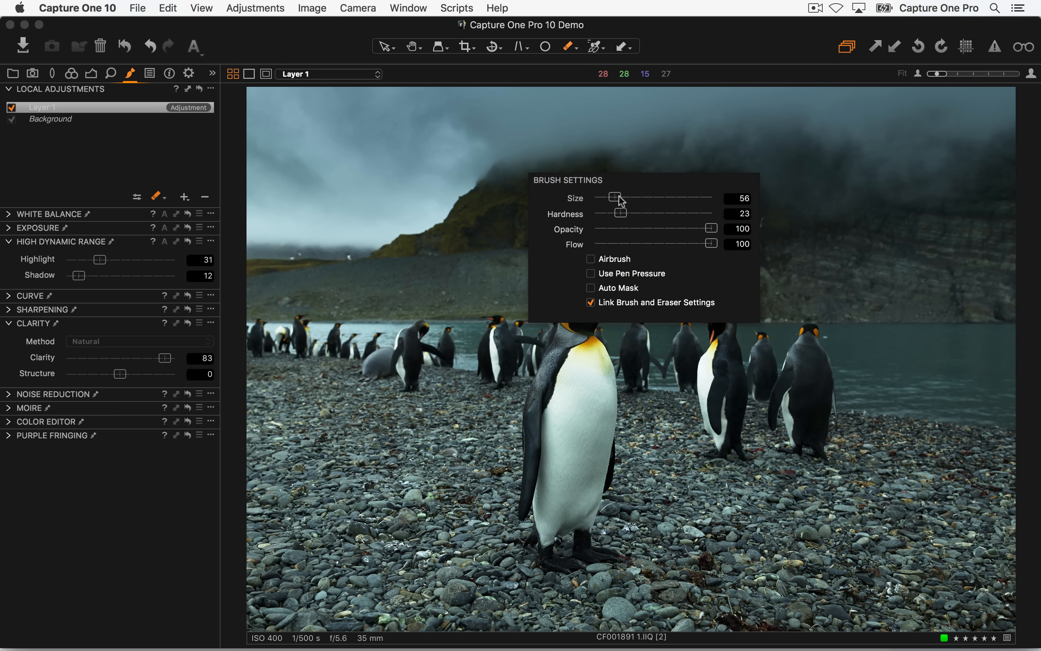
{"action": "mouse_move", "coordinate": [627, 198]}
{"action": "left_mouse_down"}
{"action": "mouse_move", "coordinate": [670, 197]}
{"action": "mouse_move", "coordinate": [613, 213]}
{"action": "left_mouse_up"}
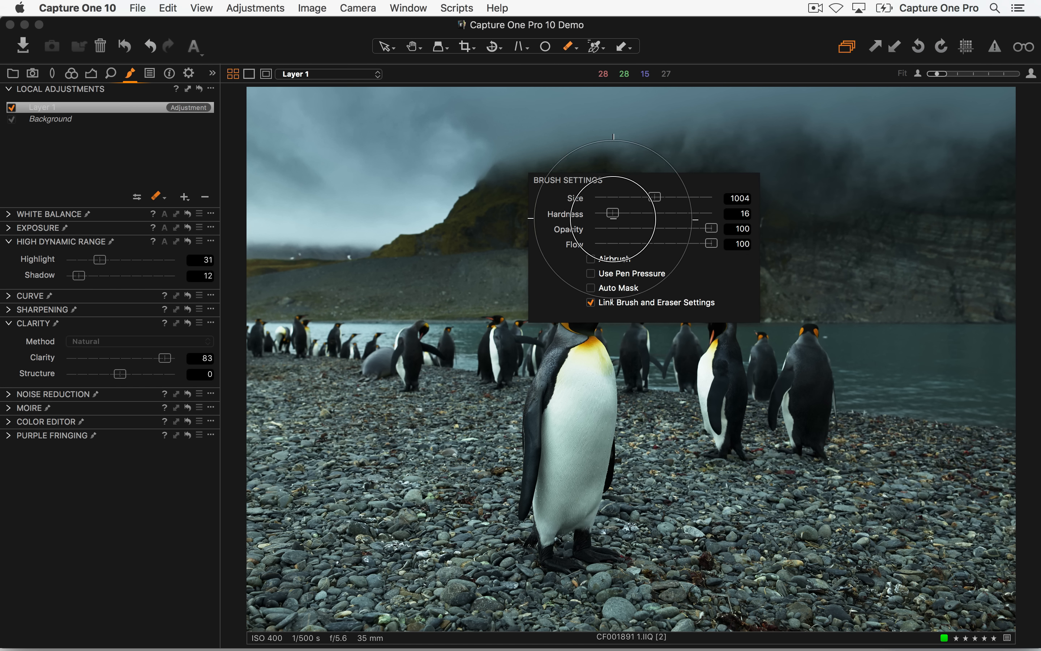
{"action": "left_click_drag", "start_coordinate": [711, 228], "coordinate": [647, 229]}
{"action": "left_click_drag", "start_coordinate": [711, 244], "coordinate": [612, 244]}
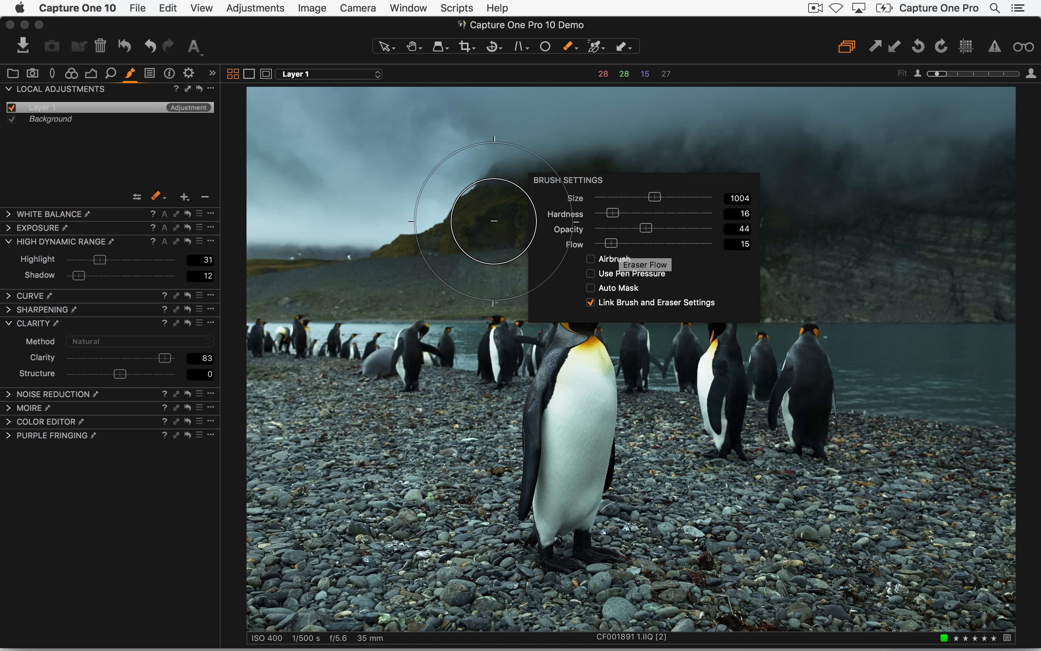
- Softly erase Layer 1's mask over the upper part of the mountain, toggling the mask display to check coverage
{"action": "mouse_move", "coordinate": [530, 209]}
{"action": "left_mouse_down"}
{"action": "mouse_move", "coordinate": [650, 212]}
{"action": "mouse_move", "coordinate": [486, 228]}
{"action": "mouse_move", "coordinate": [618, 193]}
{"action": "mouse_move", "coordinate": [758, 205]}
{"action": "mouse_move", "coordinate": [833, 198]}
{"action": "mouse_move", "coordinate": [613, 239]}
{"action": "mouse_move", "coordinate": [565, 207]}
{"action": "mouse_move", "coordinate": [483, 258]}
{"action": "mouse_move", "coordinate": [716, 196]}
{"action": "left_mouse_up"}
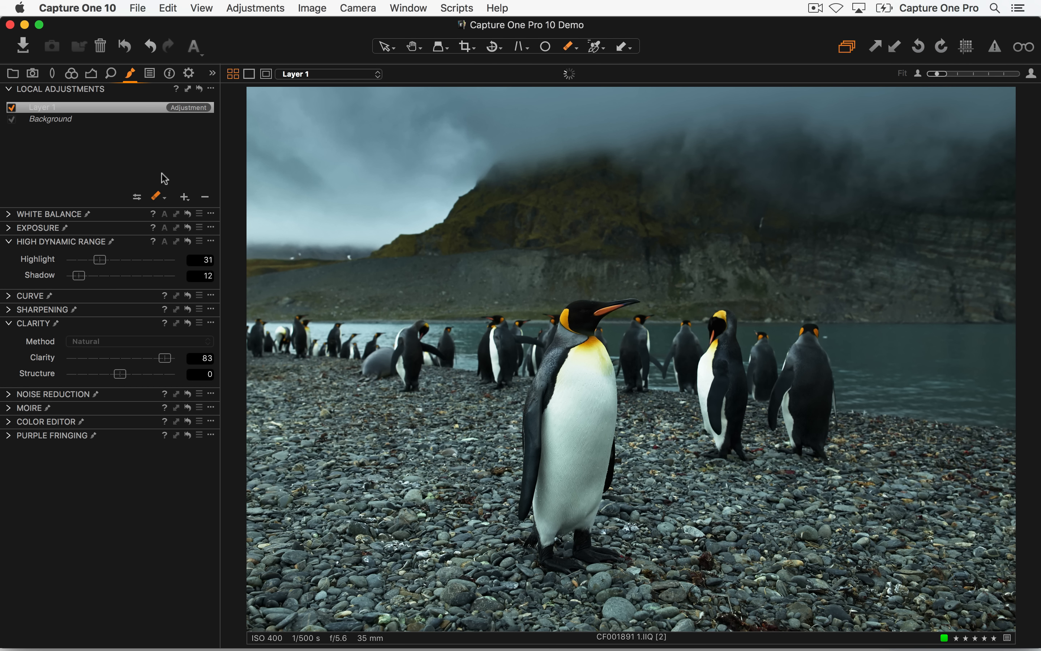
{"action": "key", "text": "m"}
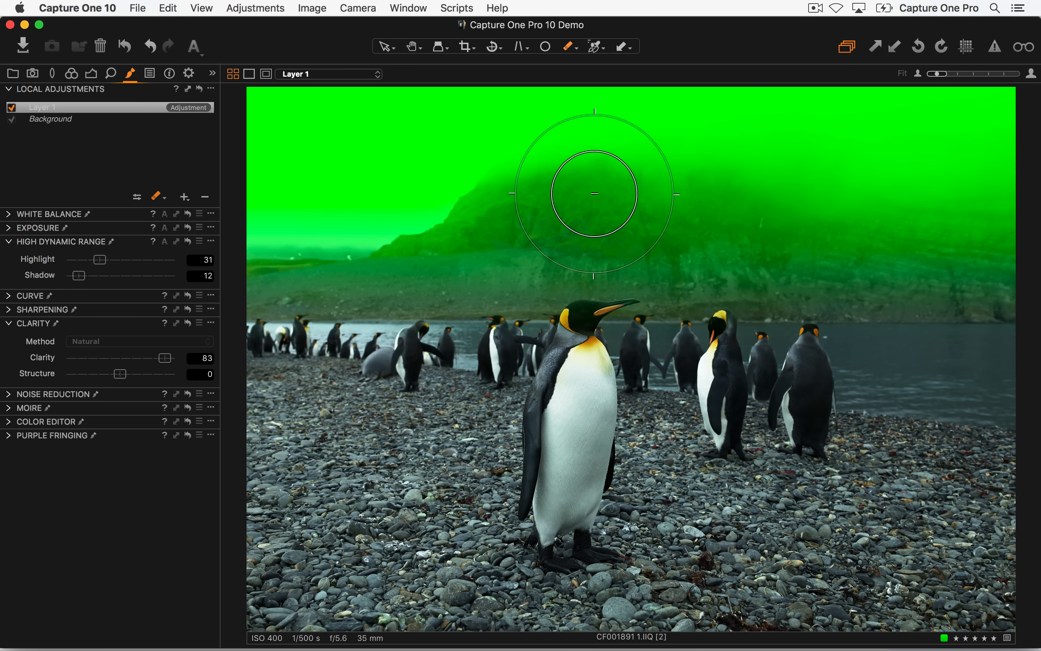
{"action": "key", "text": "m"}
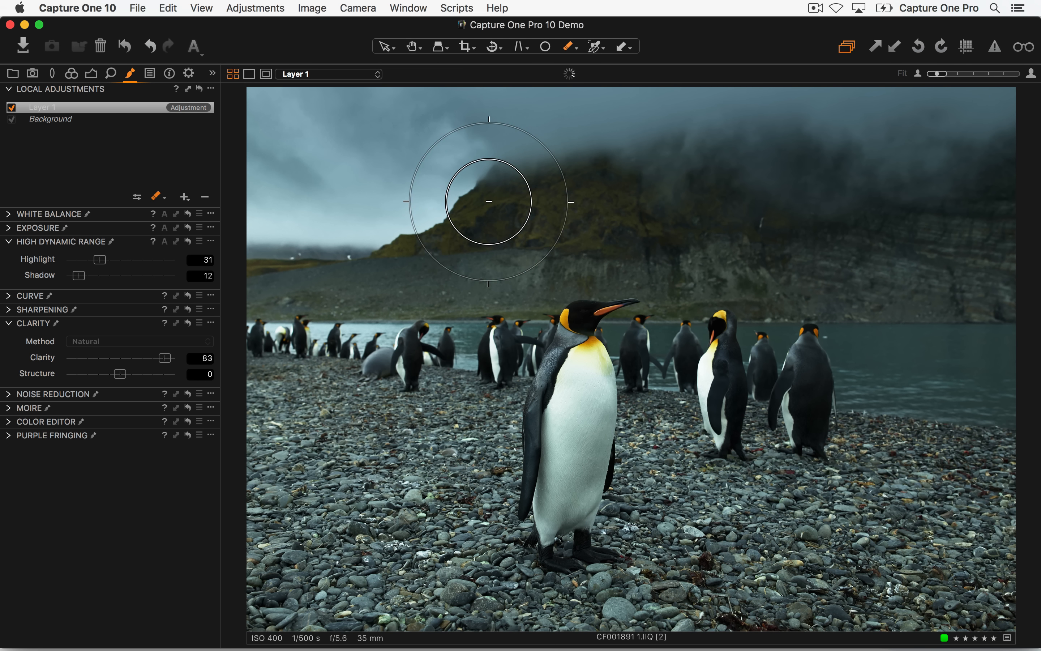
{"action": "left_click_drag", "start_coordinate": [490, 202], "coordinate": [488, 205]}
{"action": "key", "text": "m"}
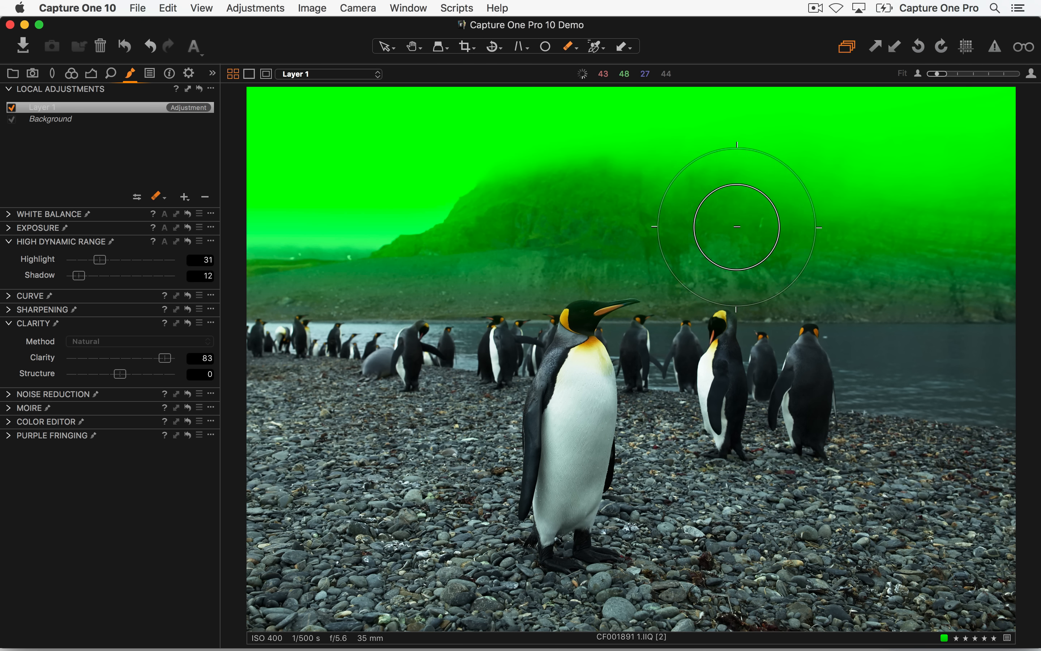
{"action": "key", "text": "m"}
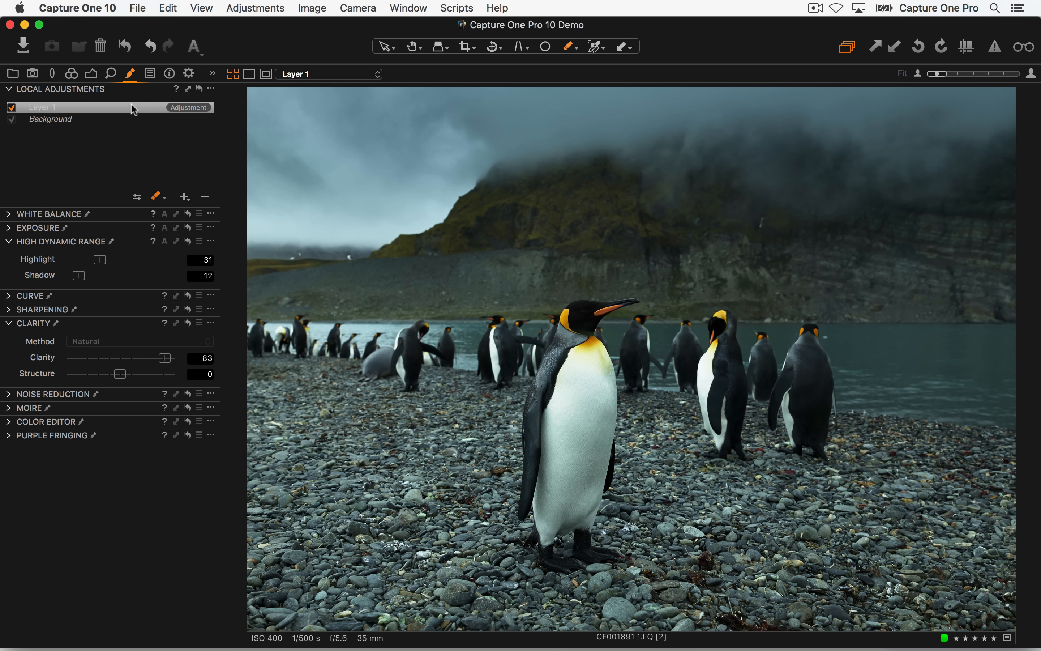
- Add a new adjustment layer named Penguin Face
{"action": "key", "text": "super+equal"}
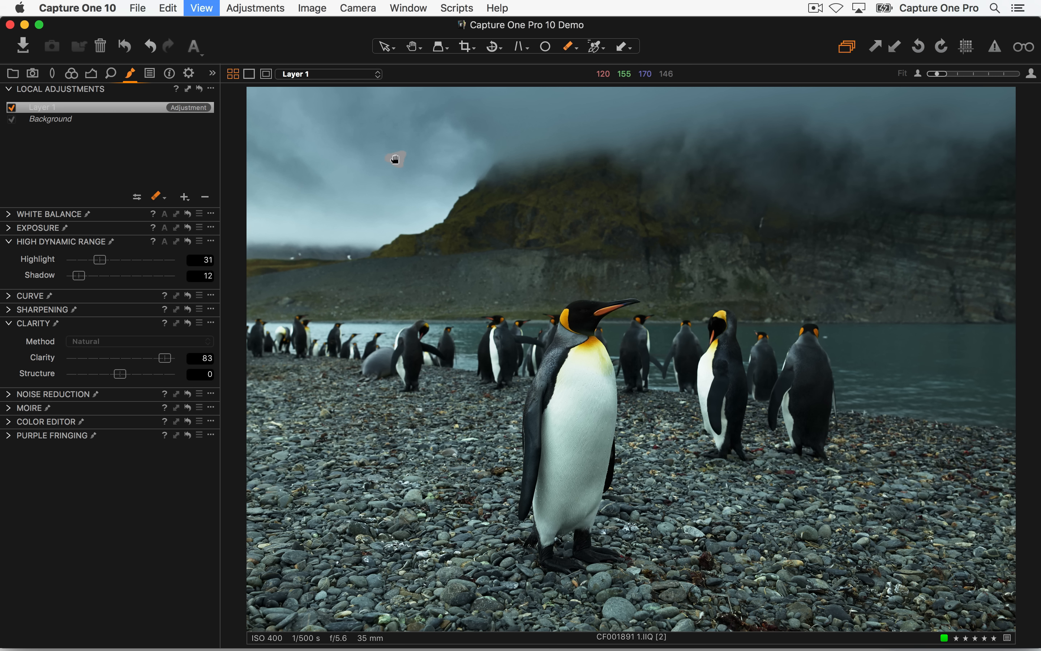
{"action": "key", "text": "super+equal"}
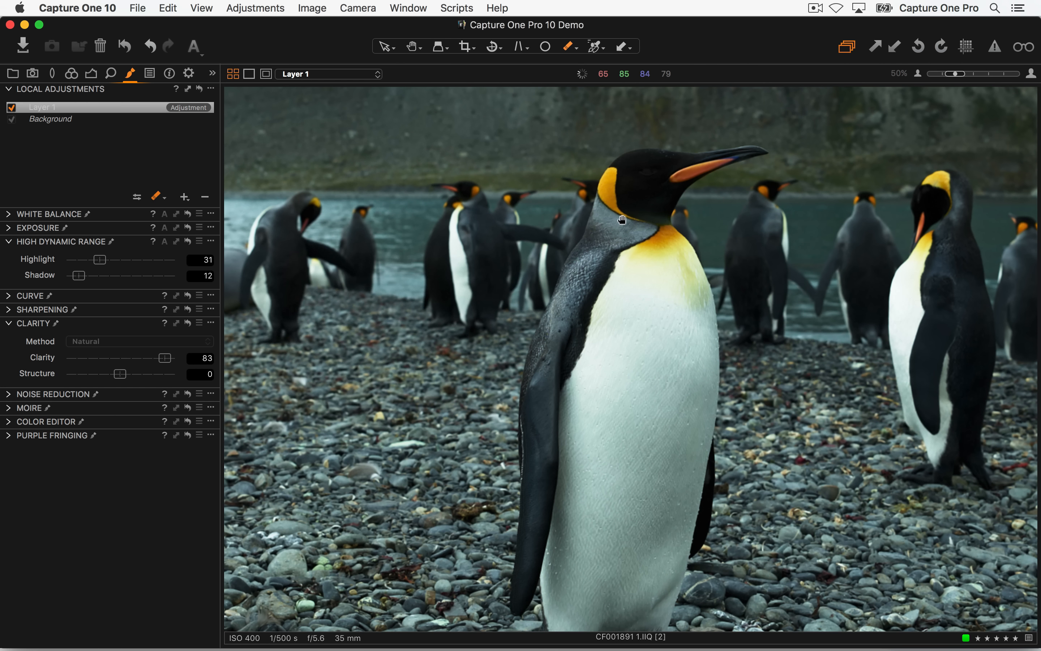
{"action": "left_click_drag", "start_coordinate": [620, 219], "coordinate": [510, 222]}
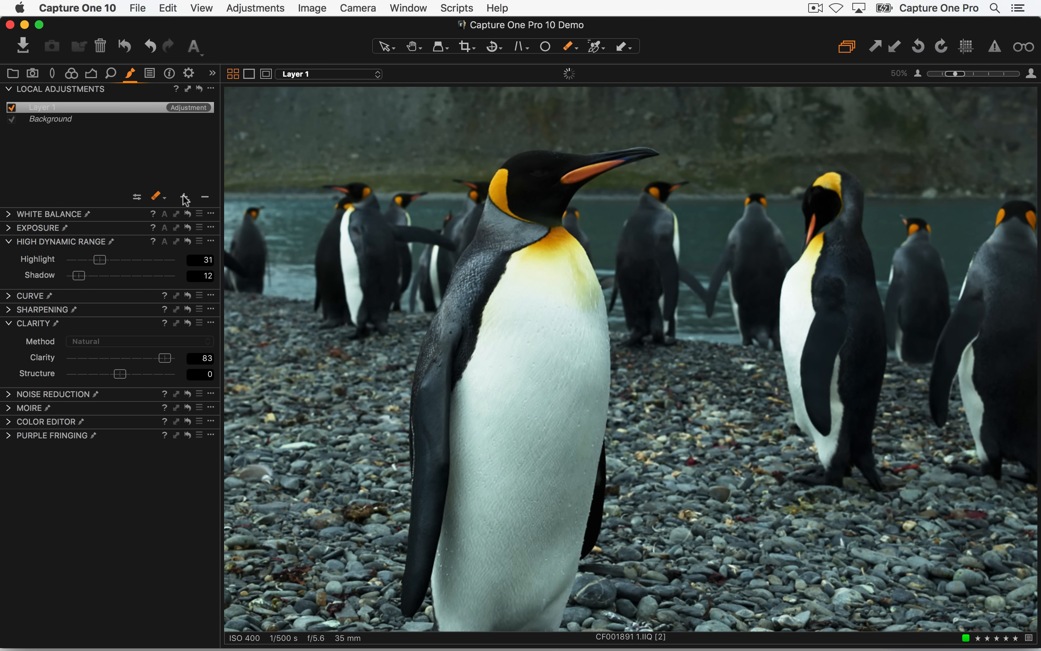
{"action": "left_click", "coordinate": [184, 196]}
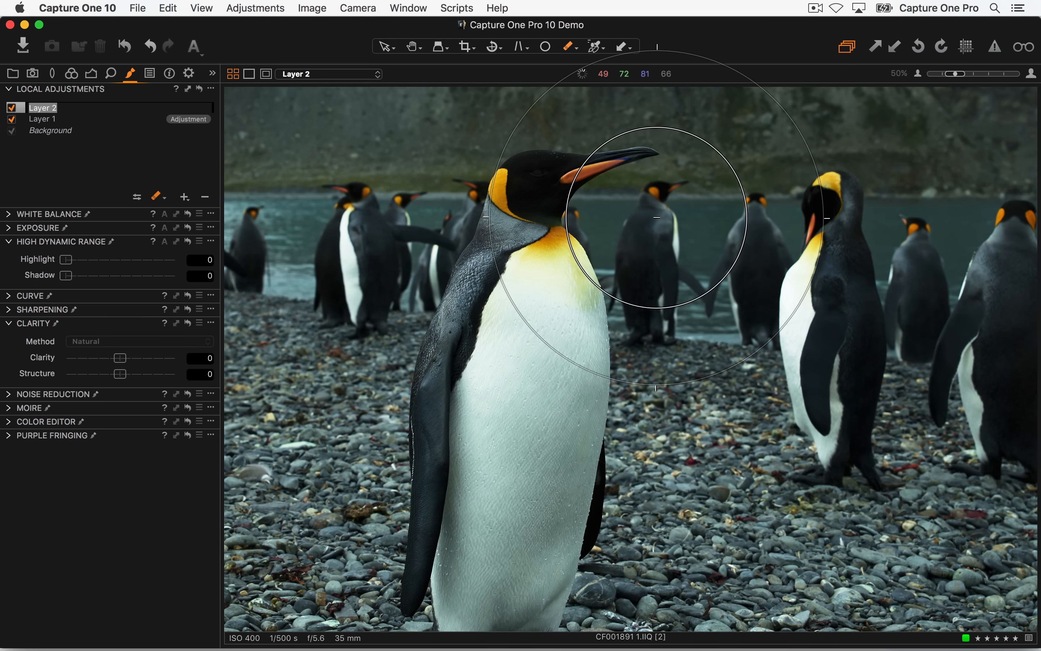
{"action": "type", "text": "Penguin Face"}
{"action": "key", "text": "Return"}
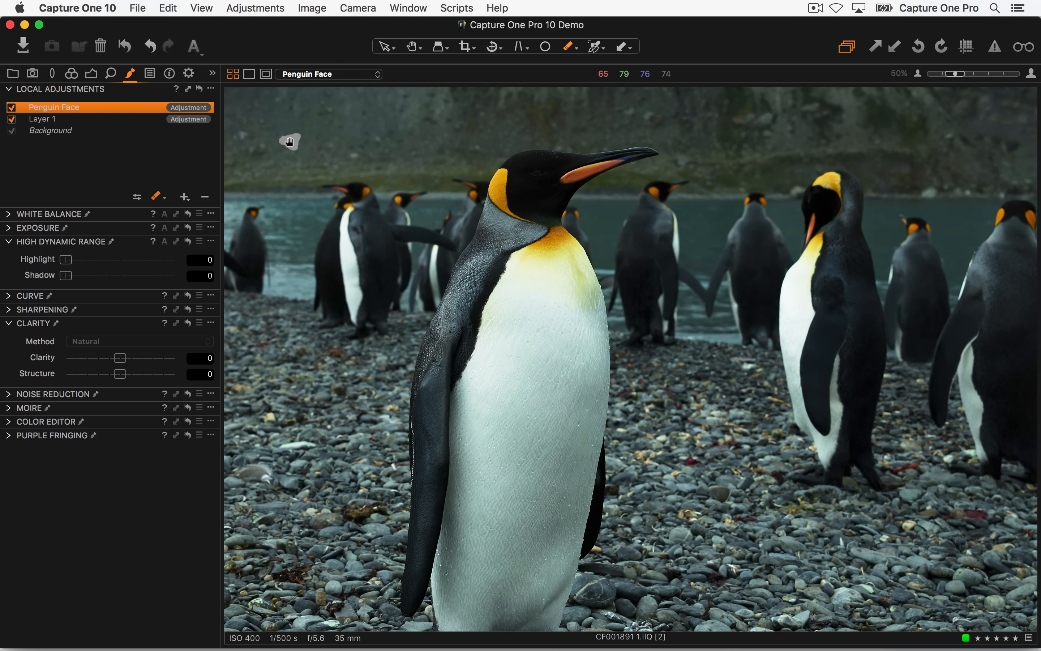
- View the front penguin's head at 100% and try adjusting shadow recovery on the unmasked Penguin Face layer
{"action": "key", "text": "super+plus"}
{"action": "key", "text": "super+plus"}
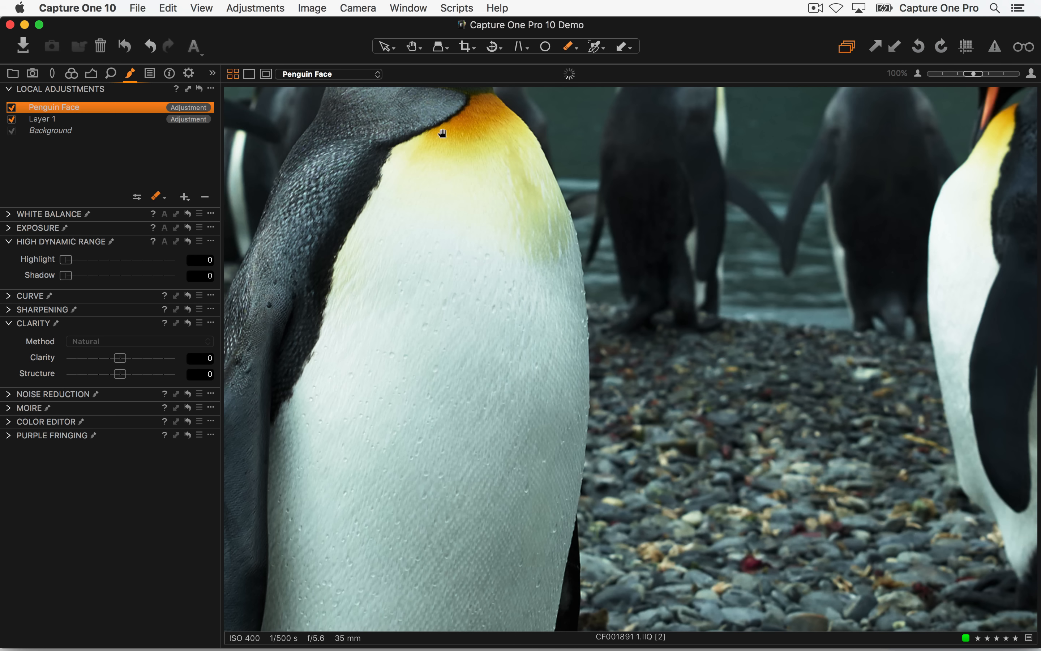
{"action": "mouse_move", "coordinate": [444, 133]}
{"action": "left_mouse_down"}
{"action": "mouse_move", "coordinate": [496, 392]}
{"action": "mouse_move", "coordinate": [544, 389]}
{"action": "mouse_move", "coordinate": [544, 328]}
{"action": "left_mouse_up"}
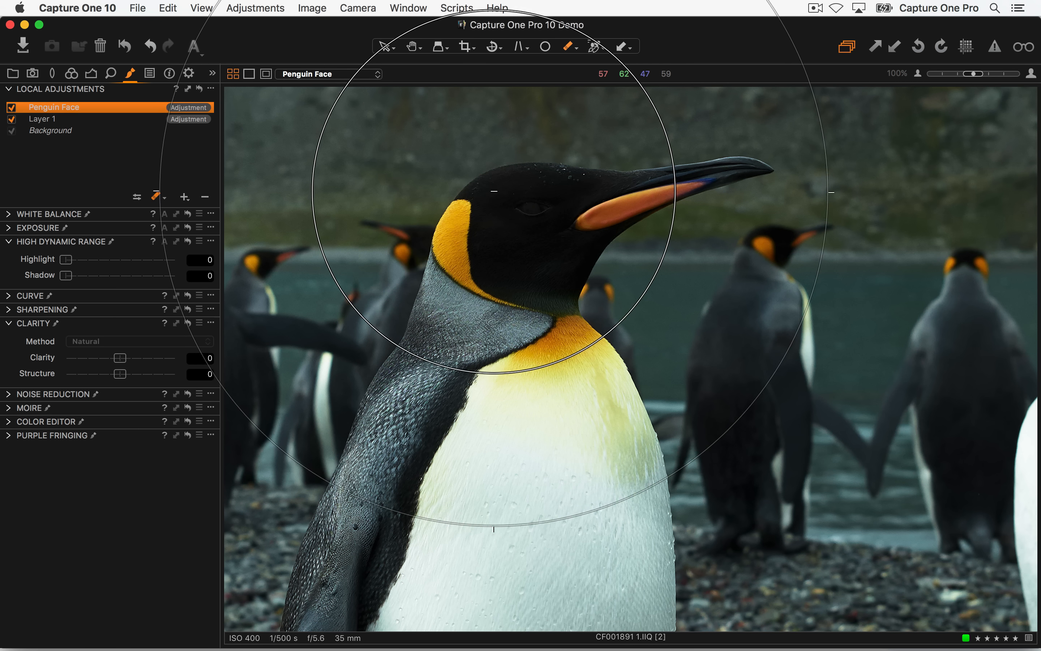
{"action": "right_click", "coordinate": [469, 183]}
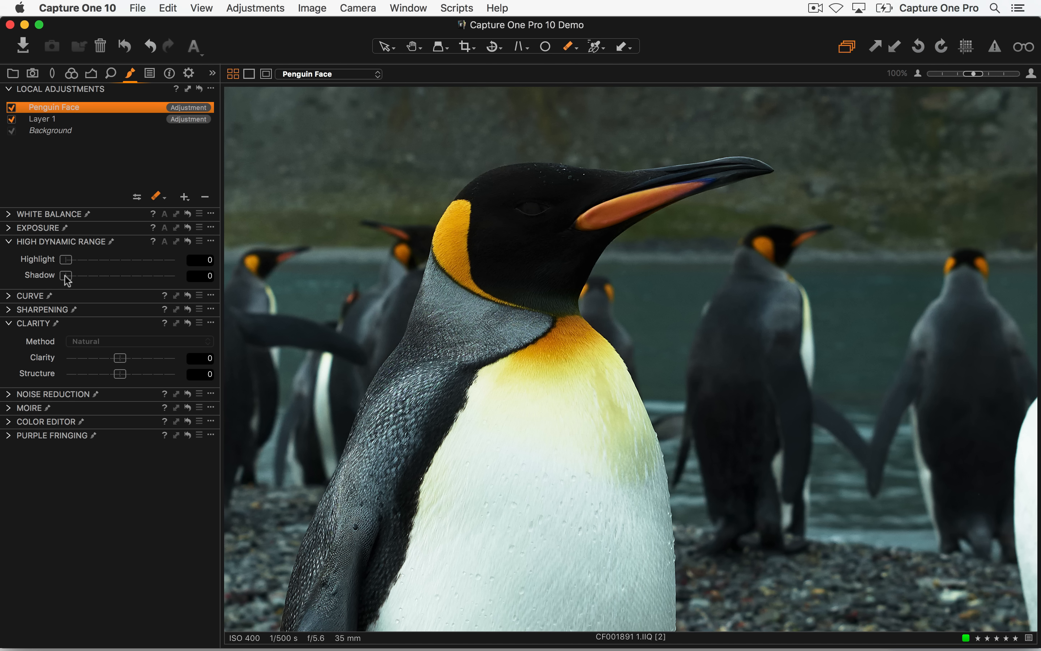
{"action": "left_click_drag", "start_coordinate": [65, 276], "coordinate": [1, 271]}
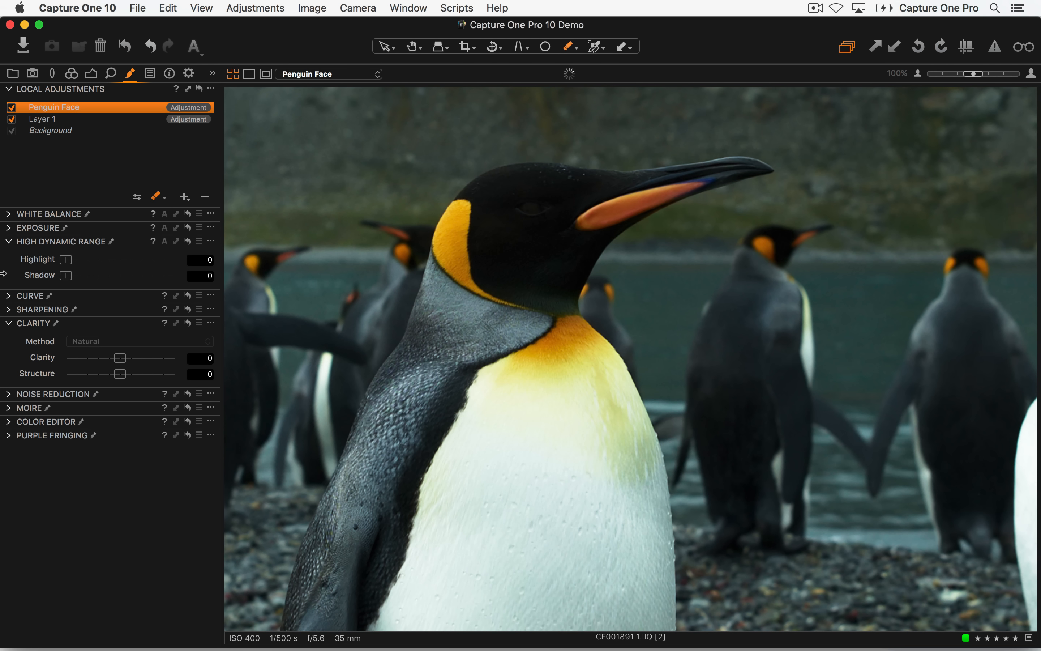
- Invert the empty mask of the Penguin Face layer and toggle the mask display on and off to check it
{"action": "left_click", "coordinate": [211, 88]}
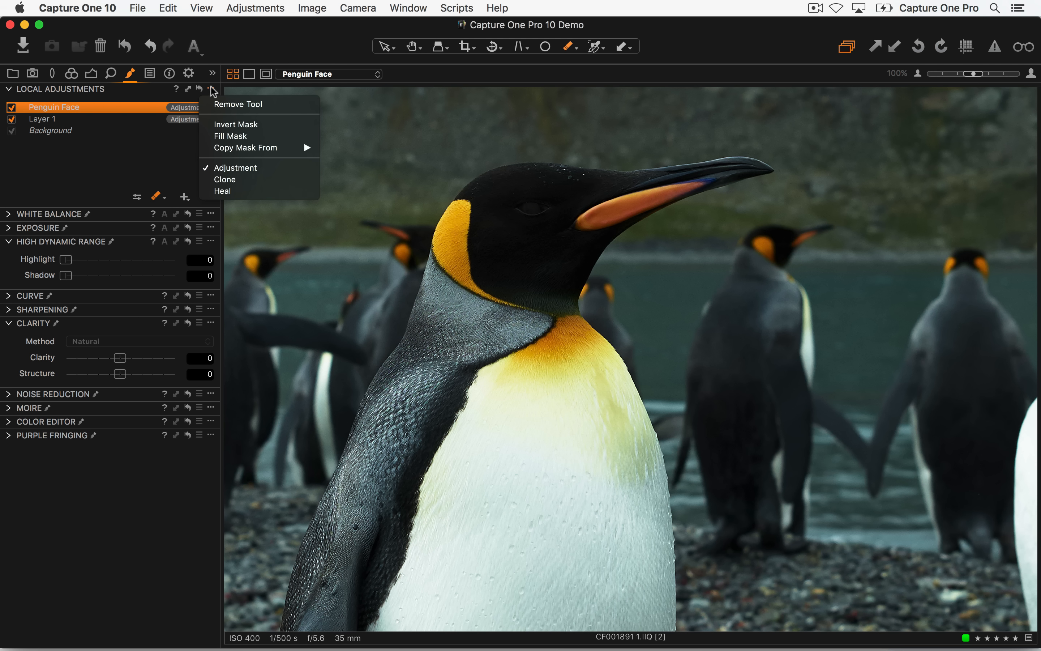
{"action": "left_click", "coordinate": [210, 125]}
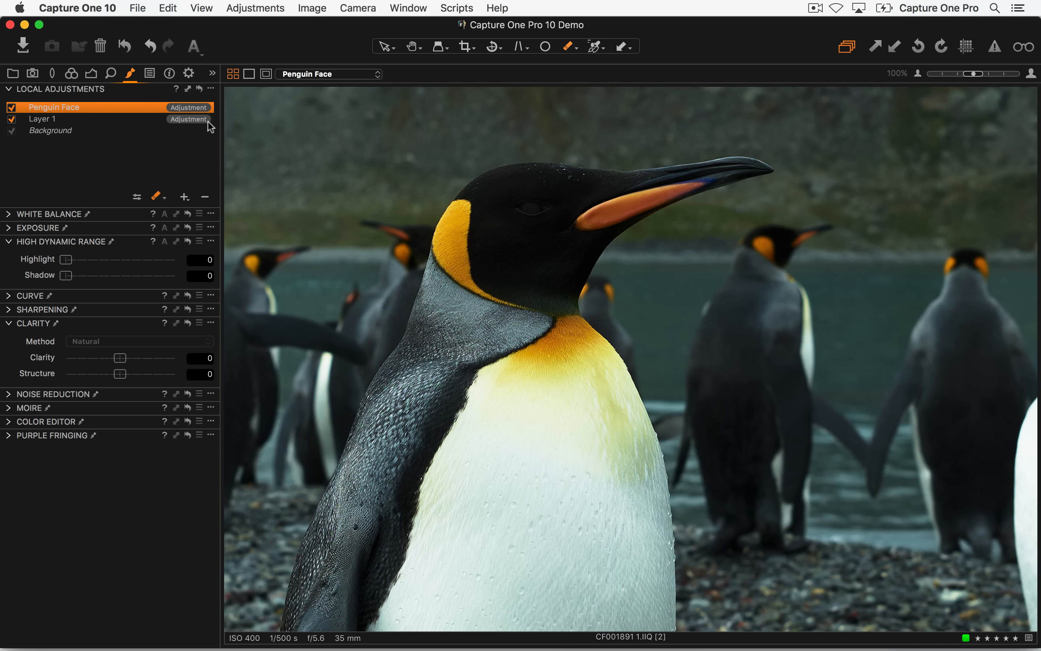
{"action": "key", "text": "m"}
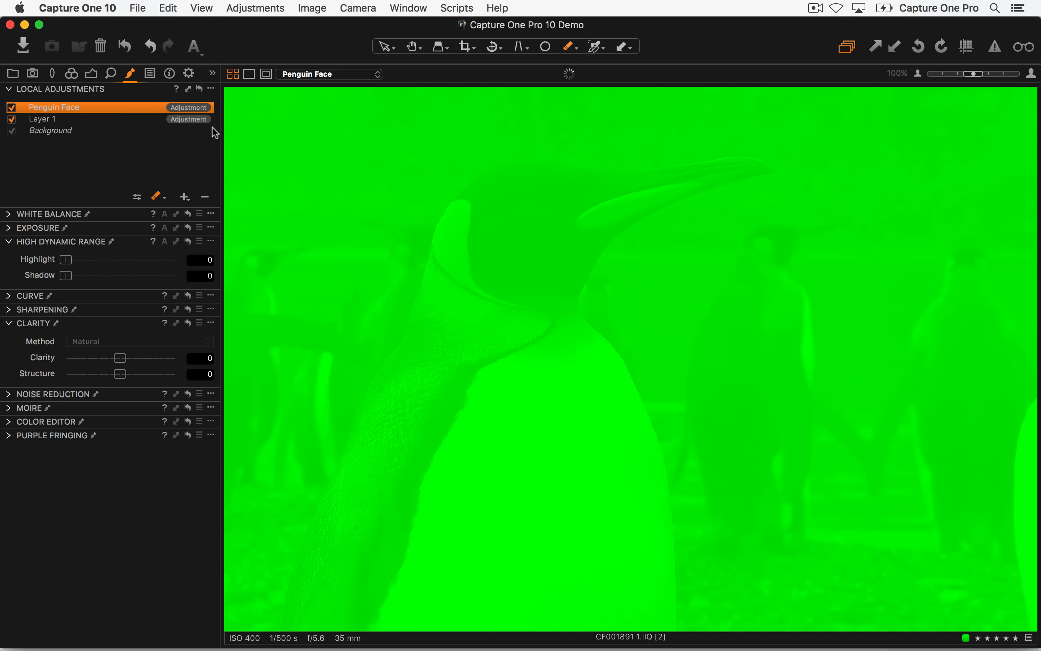
{"action": "key", "text": "m"}
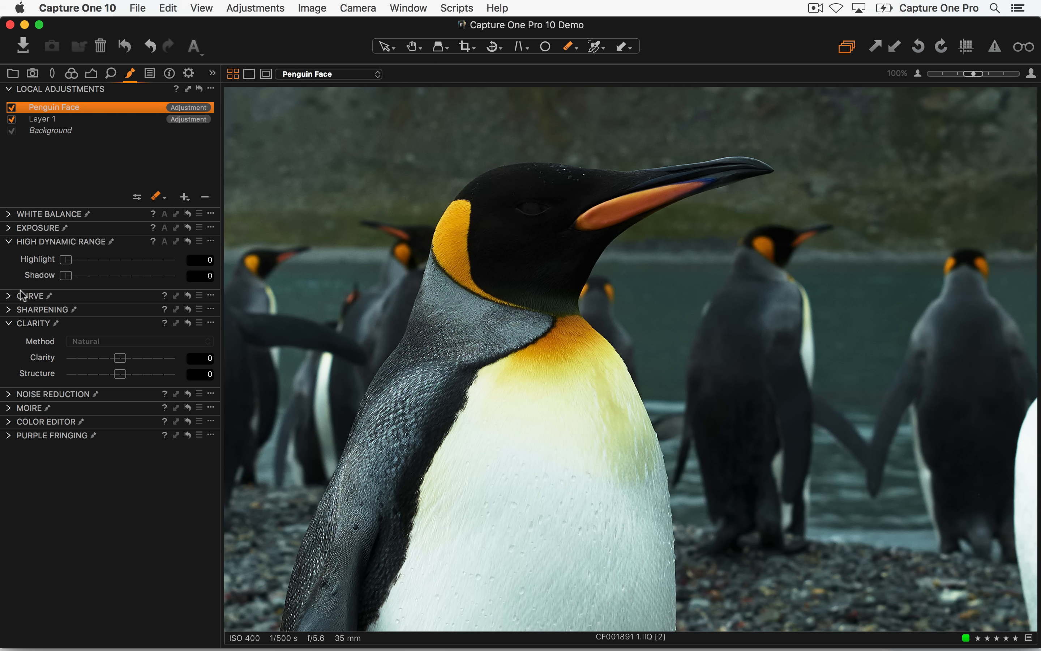
- Try a strong exposure boost on the Penguin Face layer and reset it
{"action": "left_click", "coordinate": [8, 228]}
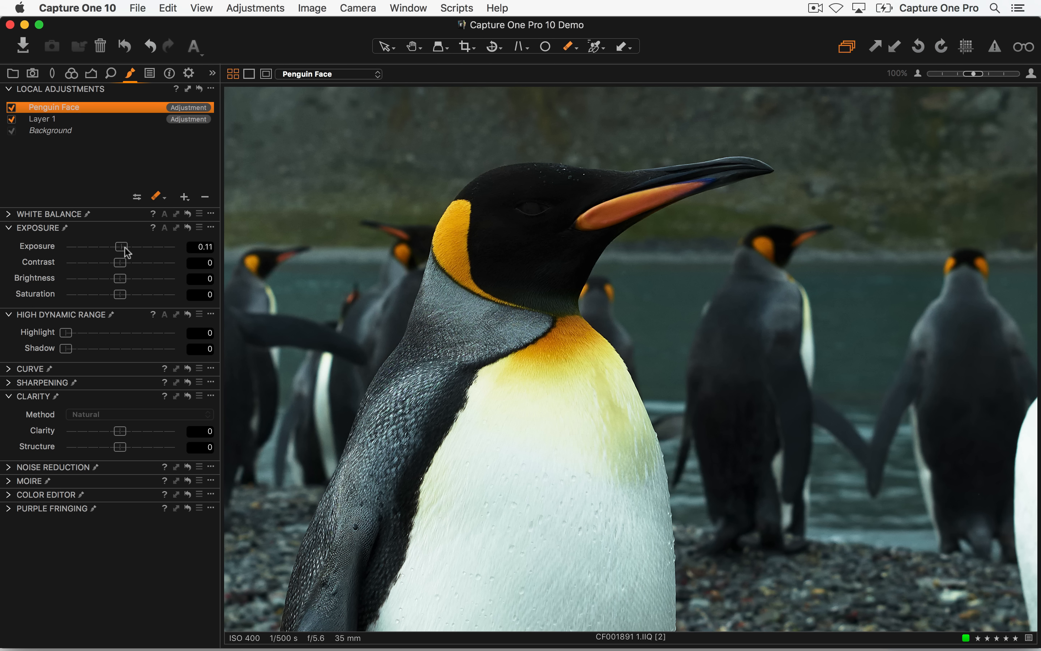
{"action": "left_click_drag", "start_coordinate": [125, 247], "coordinate": [140, 246]}
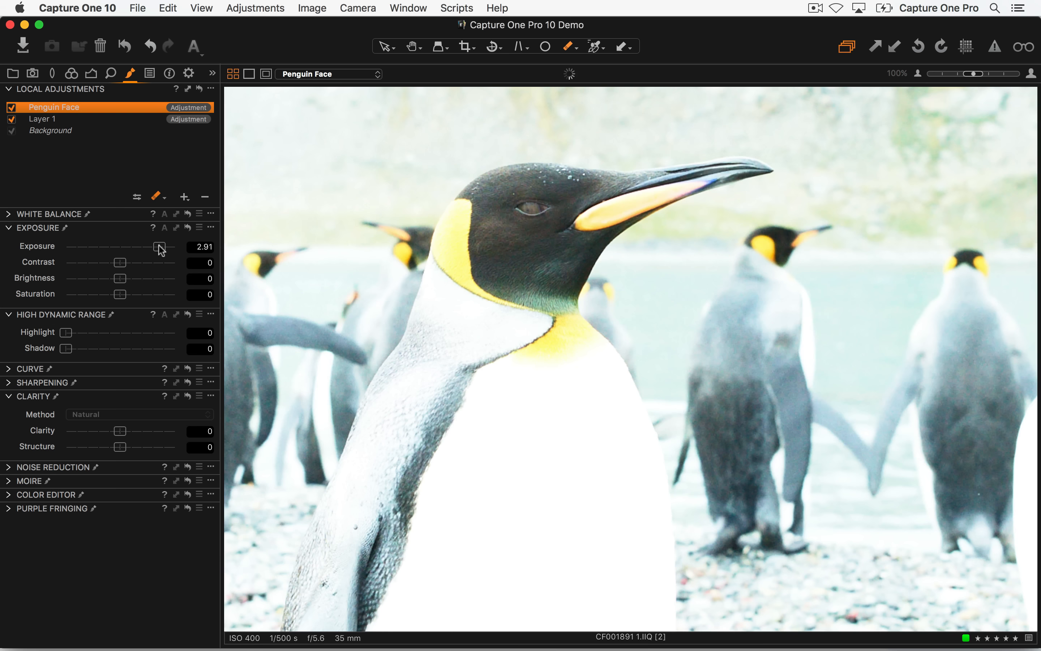
{"action": "double_click", "coordinate": [159, 244]}
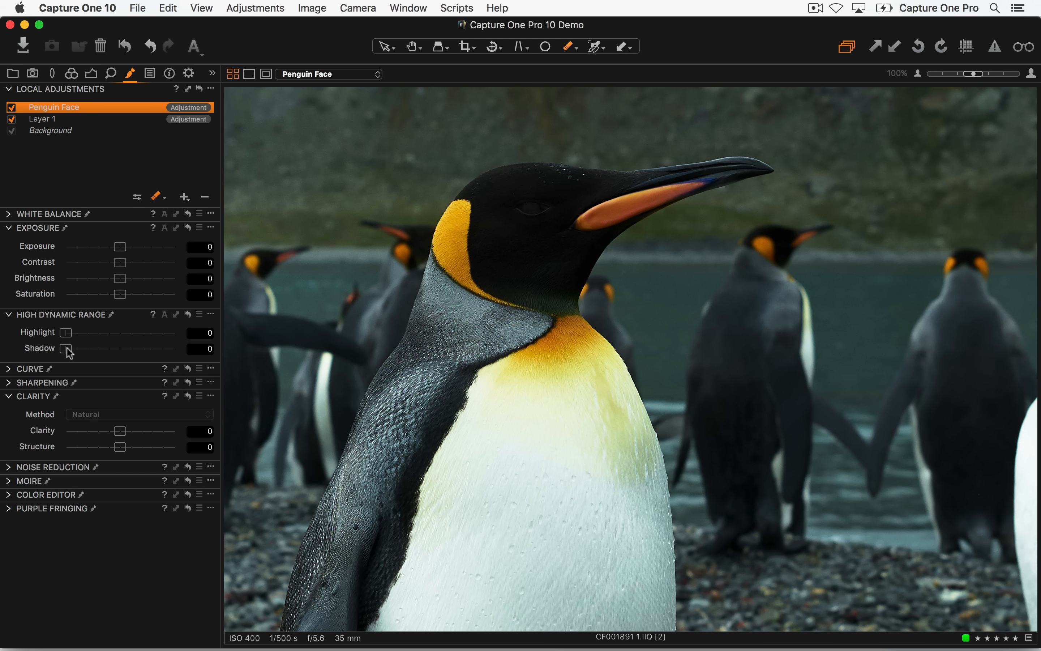
- Try shadow recovery and a bent Luma curve on the Penguin Face layer, and reset the curve
{"action": "left_click_drag", "start_coordinate": [66, 348], "coordinate": [103, 354]}
{"action": "left_click", "coordinate": [10, 368]}
{"action": "mouse_move", "coordinate": [109, 436]}
{"action": "left_mouse_down"}
{"action": "mouse_move", "coordinate": [101, 414]}
{"action": "mouse_move", "coordinate": [100, 428]}
{"action": "left_mouse_up"}
{"action": "left_click", "coordinate": [113, 441]}
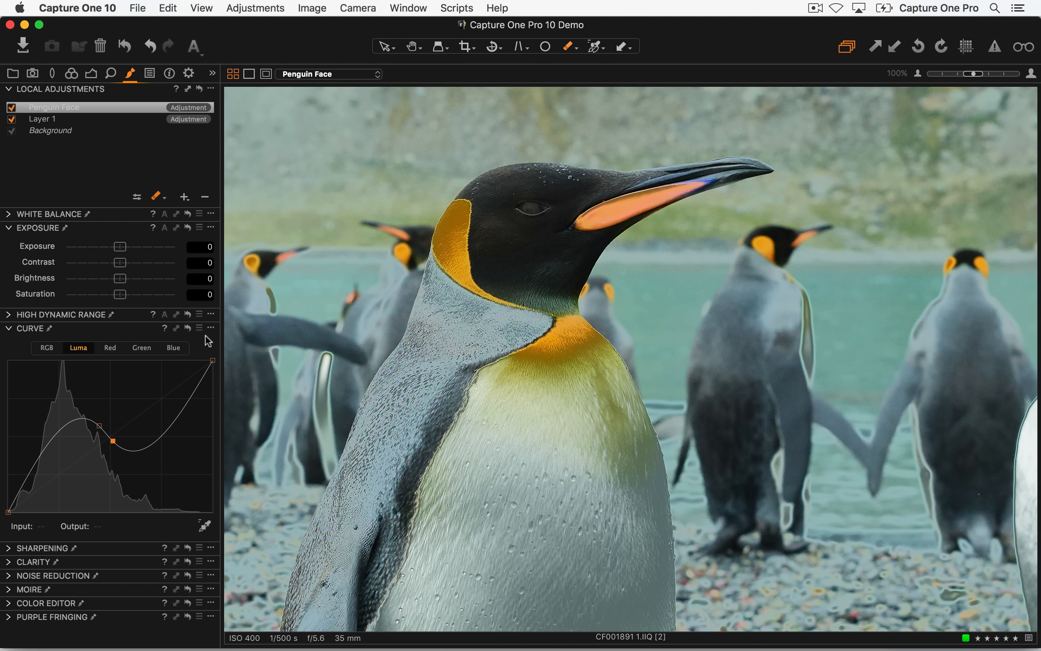
{"action": "left_click", "coordinate": [187, 329]}
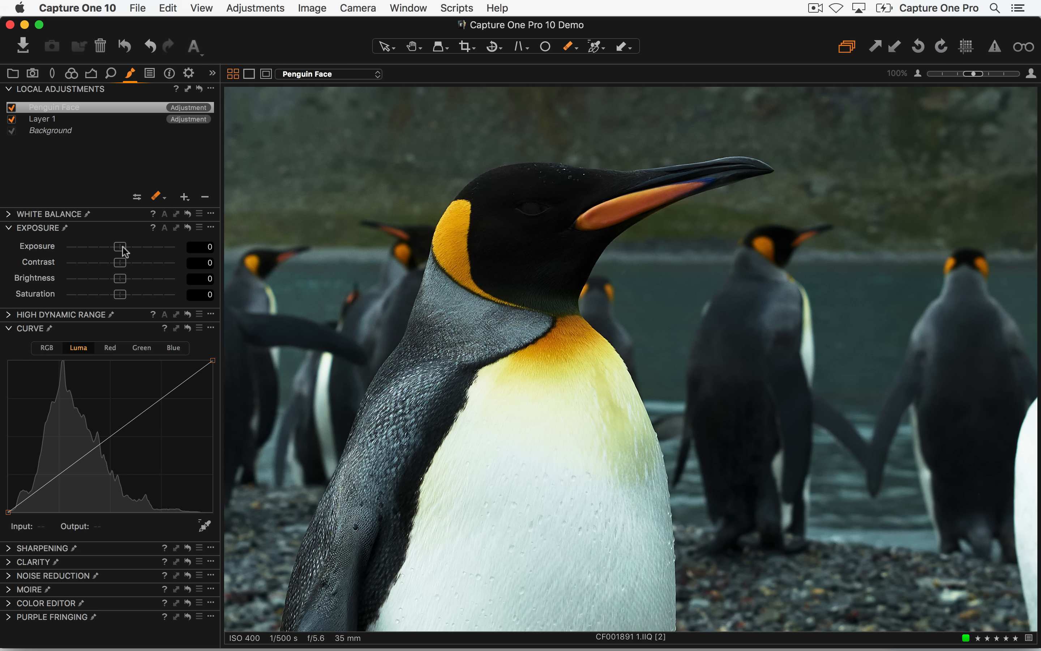
- Set the Penguin Face layer's exposure to 0.64 and its shadow recovery to 16
{"action": "left_click", "coordinate": [9, 315]}
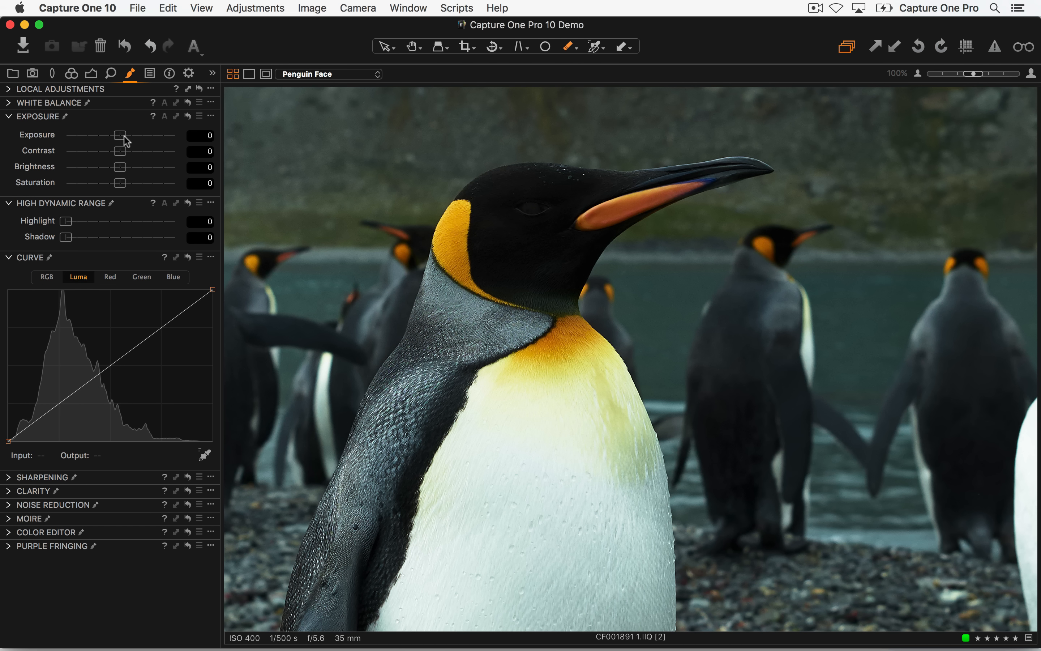
{"action": "left_click_drag", "start_coordinate": [124, 137], "coordinate": [129, 138]}
{"action": "left_click_drag", "start_coordinate": [68, 244], "coordinate": [87, 241]}
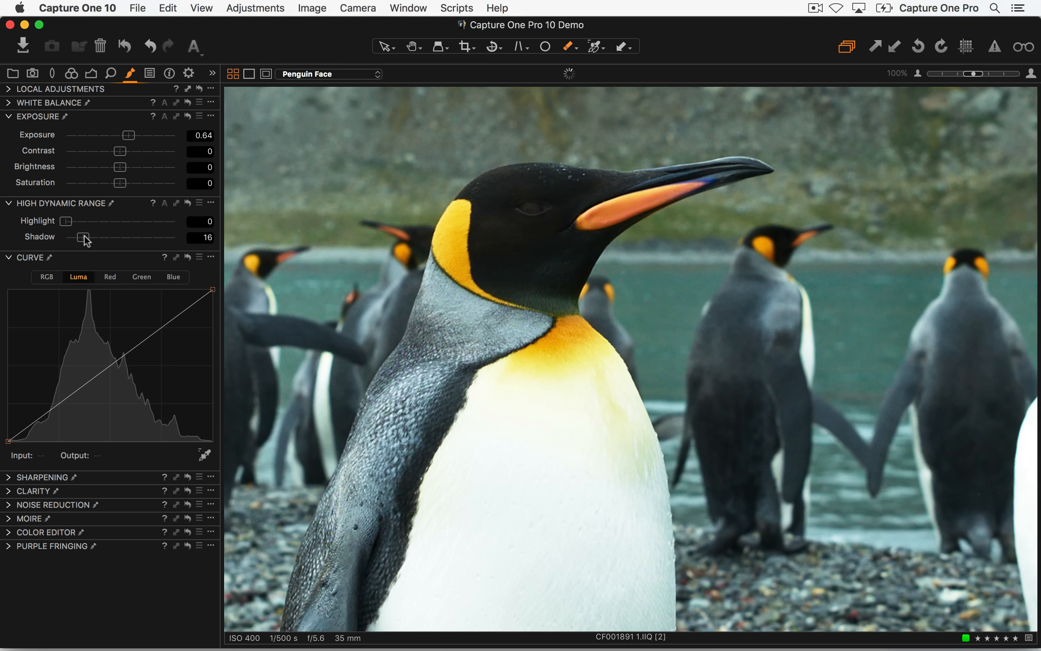
- Invert the filled mask of the Penguin Face layer to empty it
{"action": "left_click", "coordinate": [31, 88]}
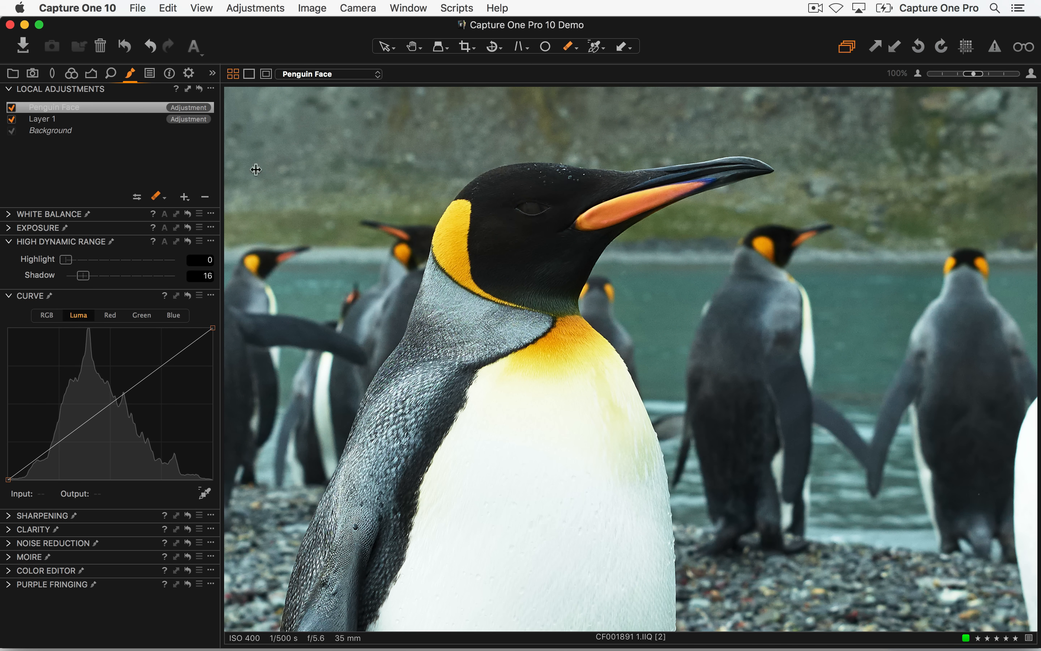
{"action": "left_click", "coordinate": [210, 89]}
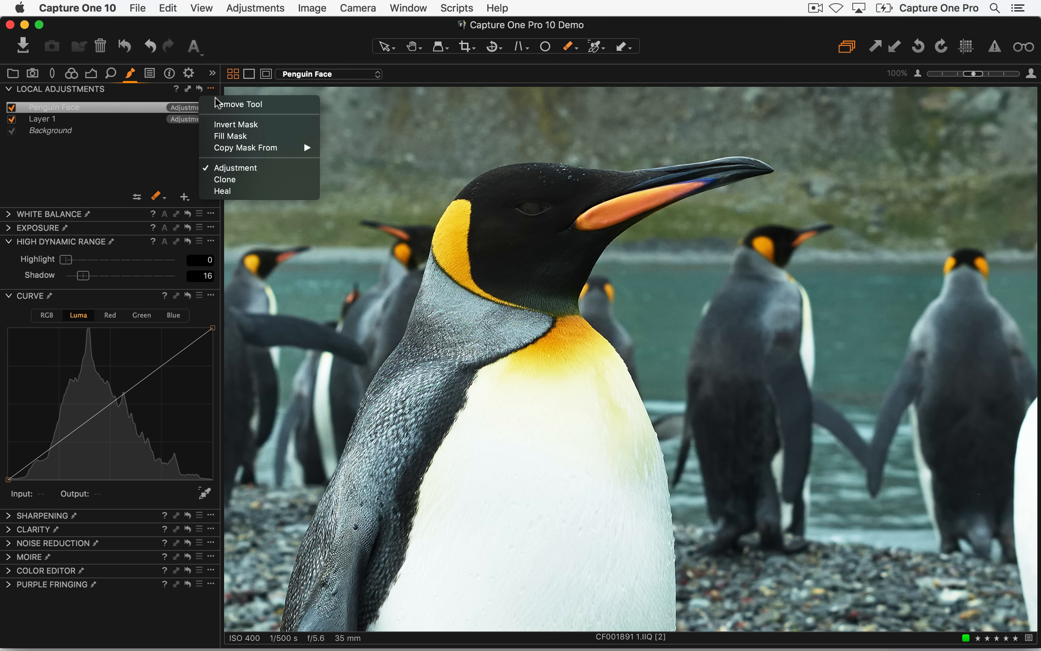
{"action": "left_click", "coordinate": [236, 124]}
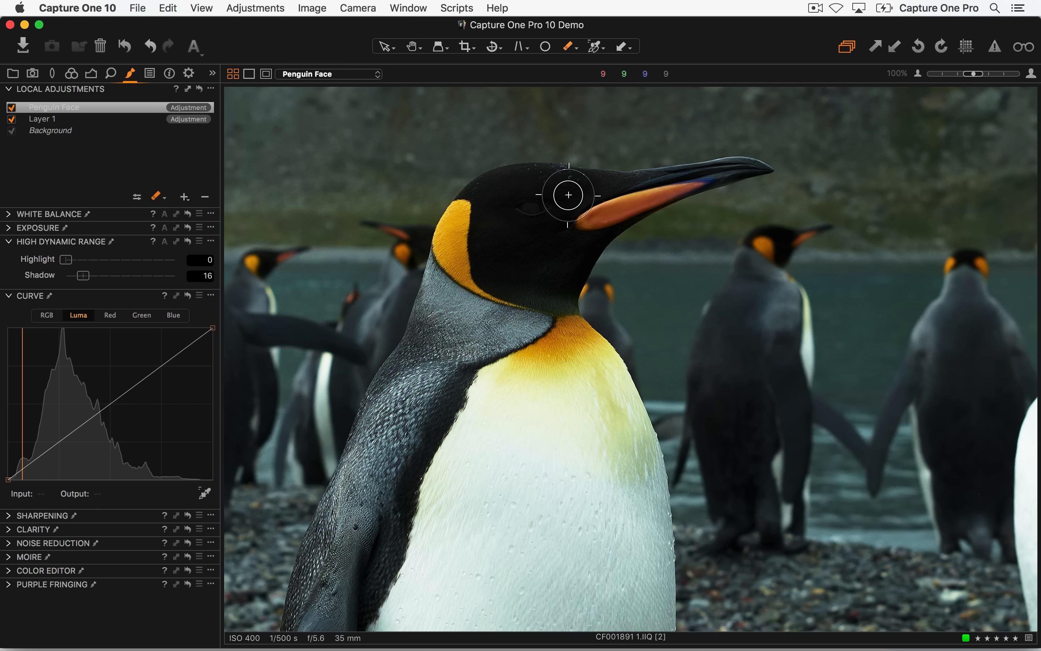
- Brush the Penguin Face mask over the front penguin's head at opacity 94 and flow 15, and compare with the layer off and on
{"action": "right_click", "coordinate": [568, 258]}
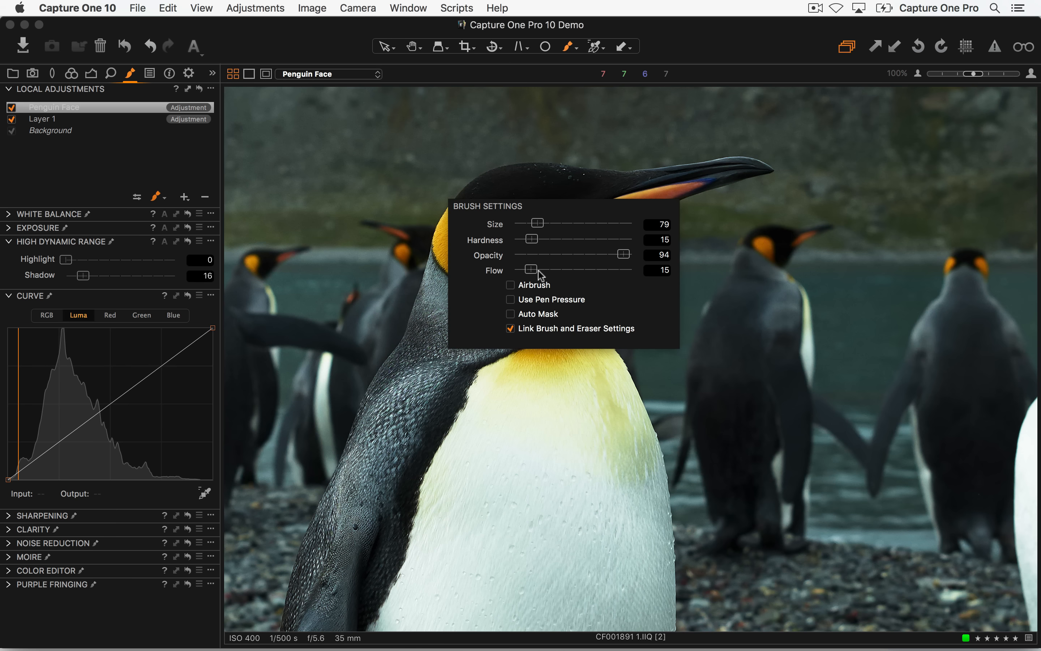
{"action": "right_click", "coordinate": [535, 212]}
{"action": "mouse_move", "coordinate": [533, 213]}
{"action": "left_mouse_down"}
{"action": "mouse_move", "coordinate": [586, 209]}
{"action": "mouse_move", "coordinate": [555, 220]}
{"action": "mouse_move", "coordinate": [545, 272]}
{"action": "mouse_move", "coordinate": [528, 280]}
{"action": "mouse_move", "coordinate": [539, 296]}
{"action": "mouse_move", "coordinate": [501, 248]}
{"action": "mouse_move", "coordinate": [597, 203]}
{"action": "left_mouse_up"}
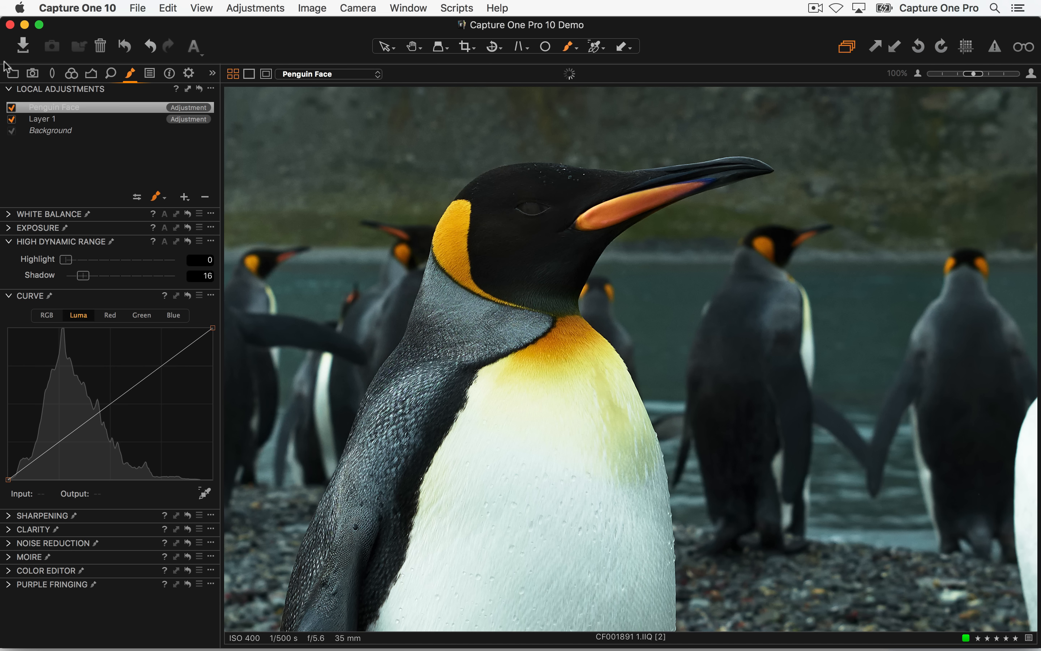
{"action": "left_click", "coordinate": [11, 108]}
{"action": "left_click", "coordinate": [12, 107]}
{"action": "left_click", "coordinate": [11, 108]}
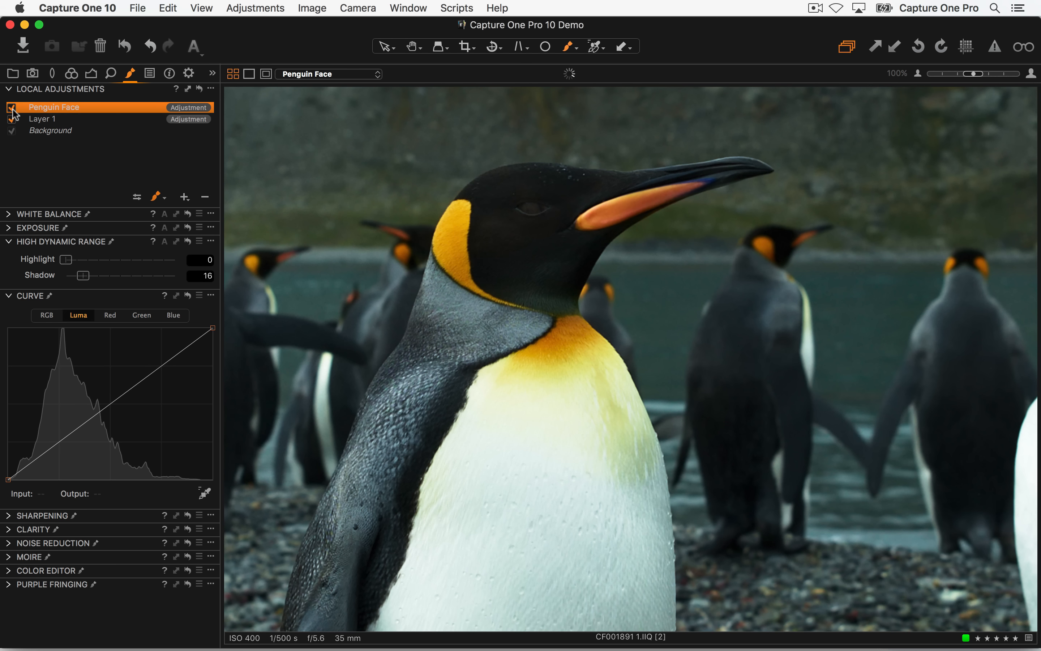
{"action": "left_click", "coordinate": [11, 108]}
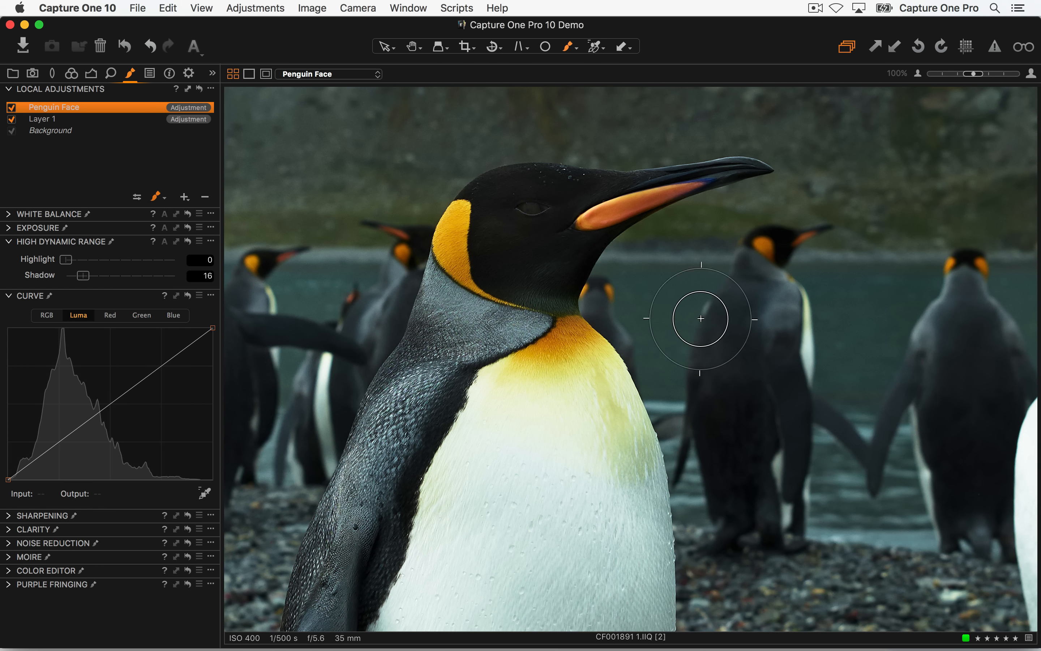
- Erase the mask spill in the background beside the penguin's neck and toggle the Penguin Face layer to check the effect
{"action": "key", "text": "e"}
{"action": "mouse_move", "coordinate": [649, 309]}
{"action": "left_mouse_down"}
{"action": "mouse_move", "coordinate": [632, 280]}
{"action": "mouse_move", "coordinate": [616, 296]}
{"action": "mouse_move", "coordinate": [620, 287]}
{"action": "left_mouse_up"}
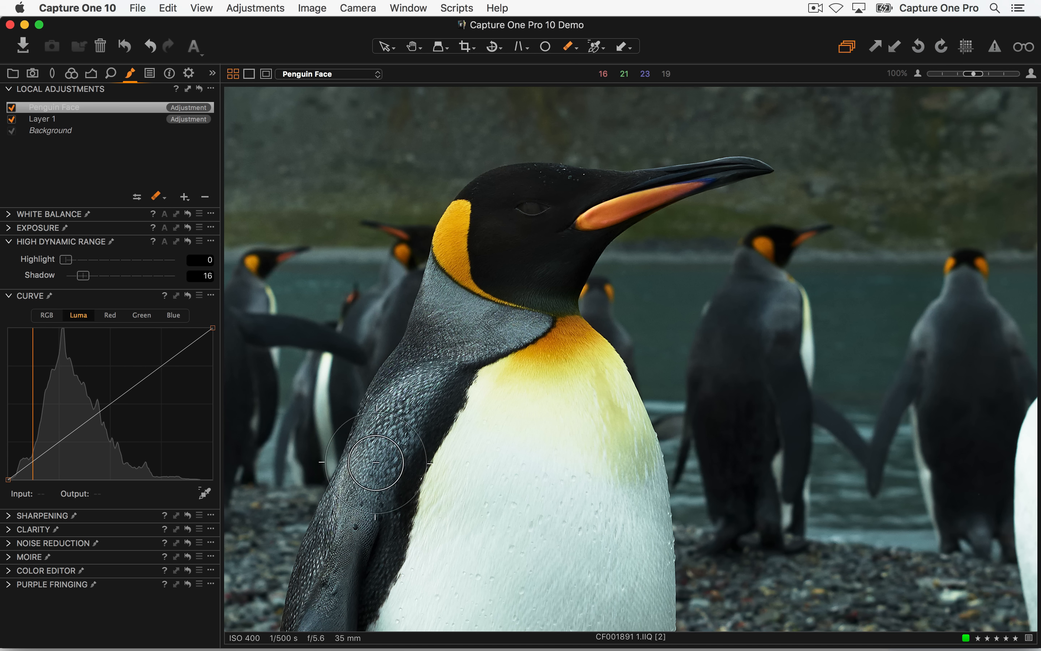
{"action": "left_click", "coordinate": [11, 107]}
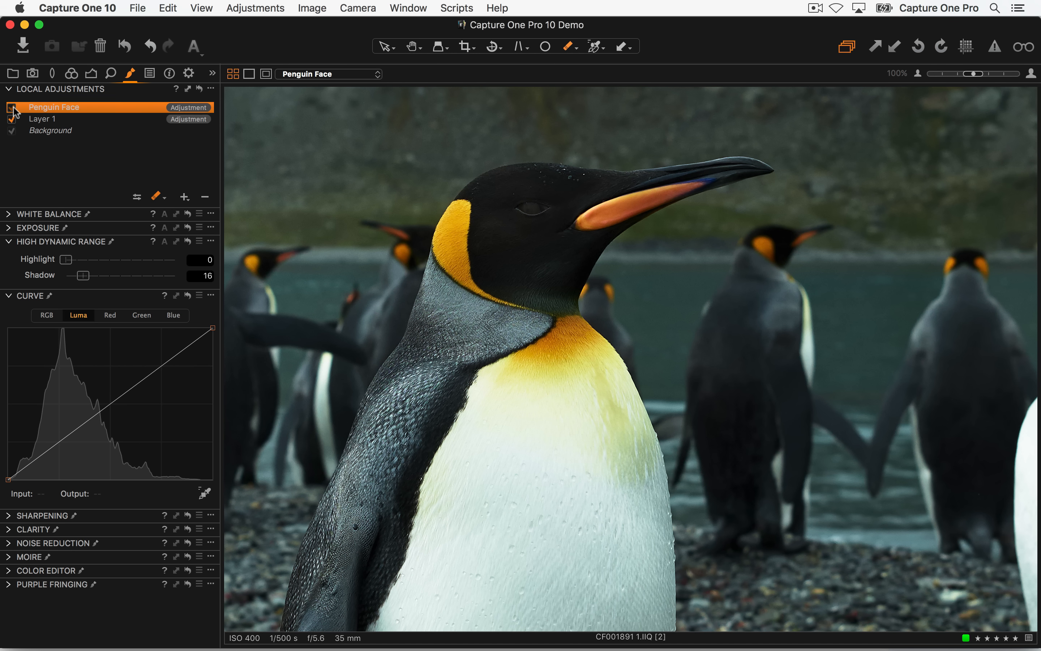
{"action": "left_click", "coordinate": [11, 108]}
{"action": "left_click", "coordinate": [11, 108]}
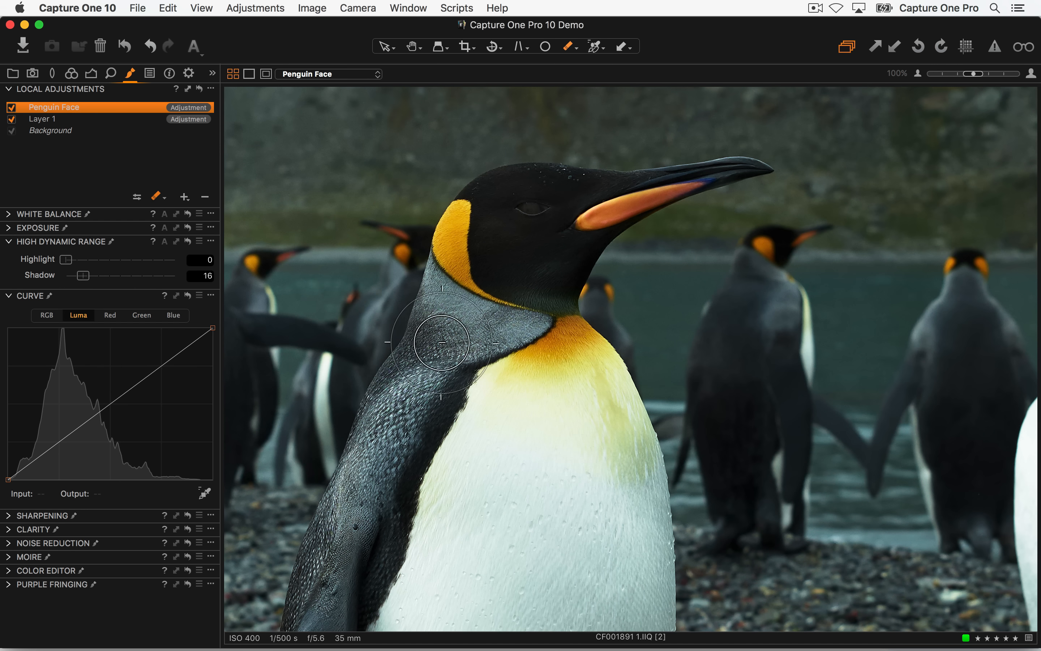
- Bring the front penguin's belly into view and add a new adjustment layer named Penguin Tummy
{"action": "scroll", "coordinate": [646, 241], "scroll_direction": "down", "scroll_amount": 10}
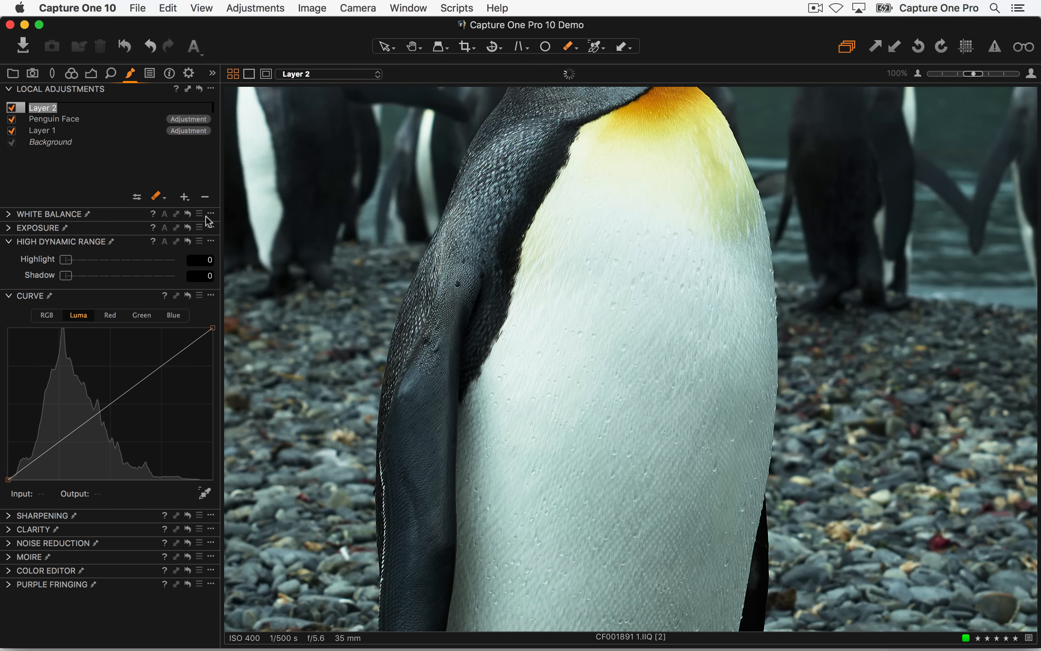
{"action": "type", "text": "Penguin Tum"}
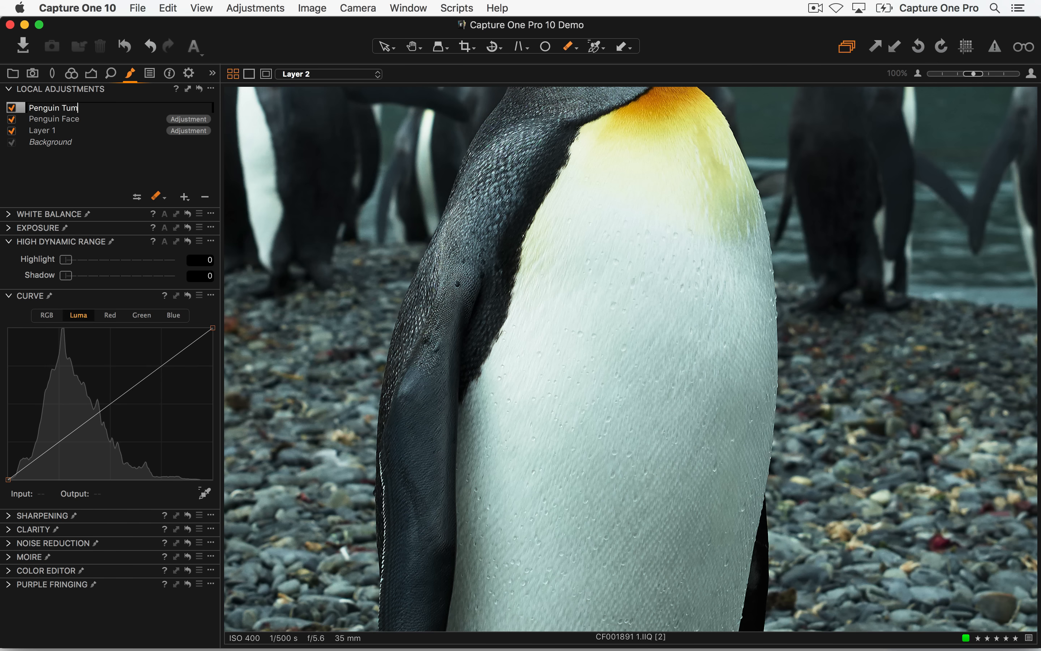
{"action": "type", "text": "my"}
{"action": "key", "text": "Return"}
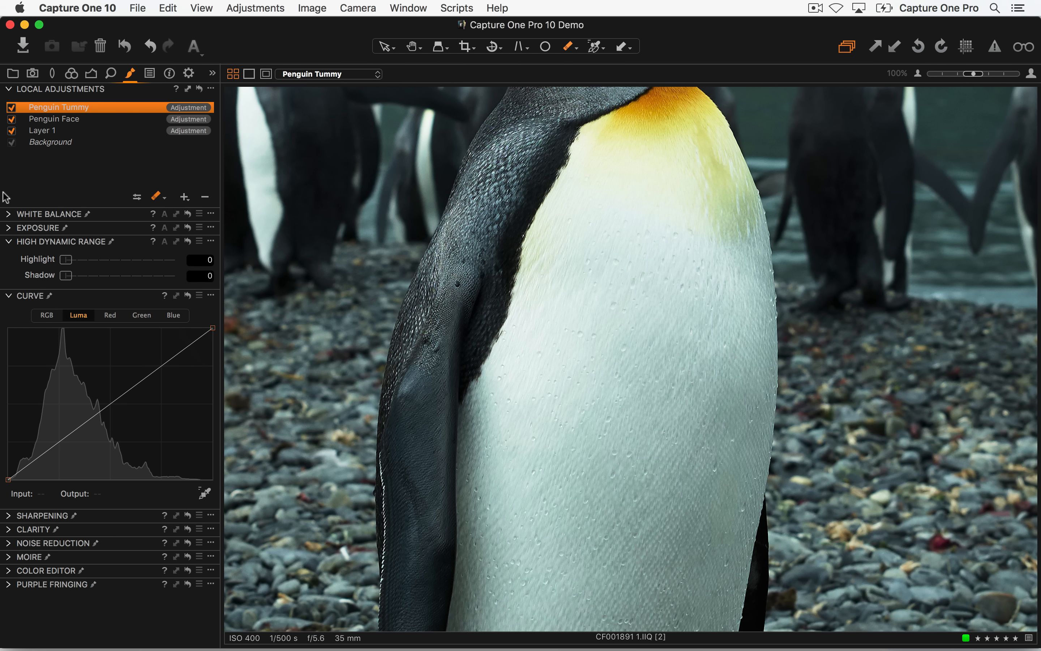
- Invert the empty mask of the Penguin Tummy layer and toggle the mask display on and off to check it
{"action": "left_click", "coordinate": [211, 88]}
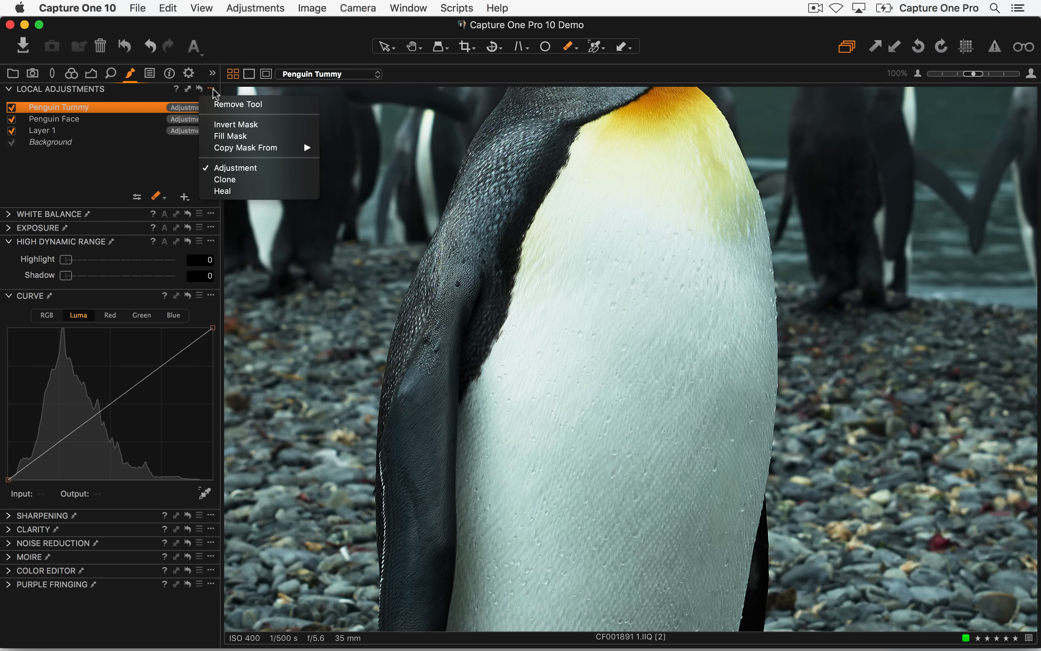
{"action": "left_click", "coordinate": [229, 125]}
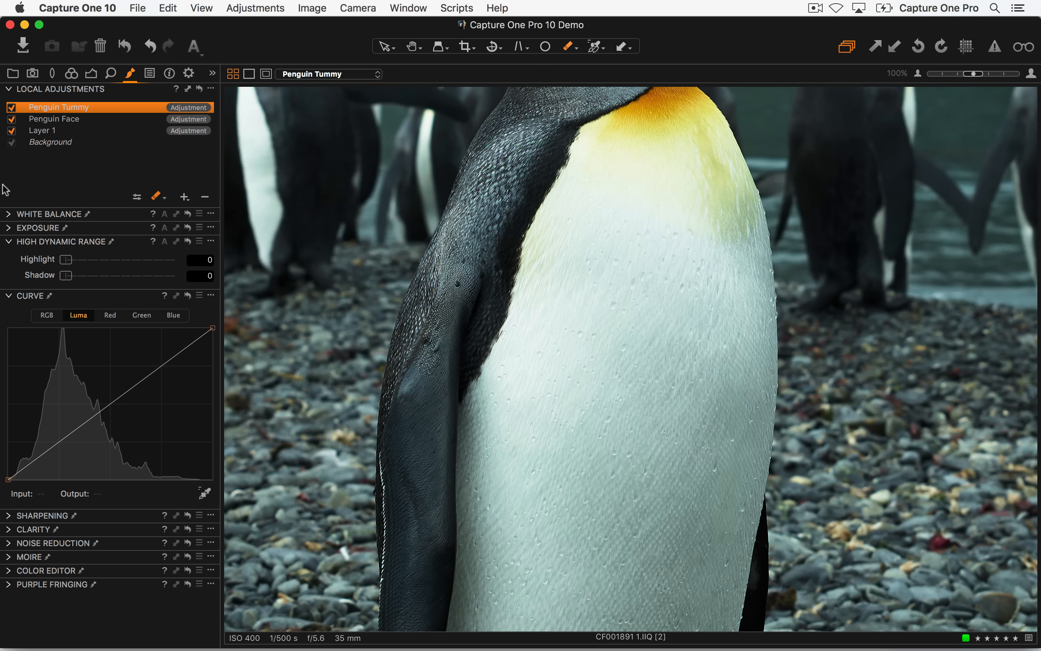
{"action": "key", "text": "m"}
{"action": "key", "text": "m"}
- Set the Penguin Tummy layer's highlight recovery to 35 and invert its mask to empty it
{"action": "left_click_drag", "start_coordinate": [70, 264], "coordinate": [107, 261]}
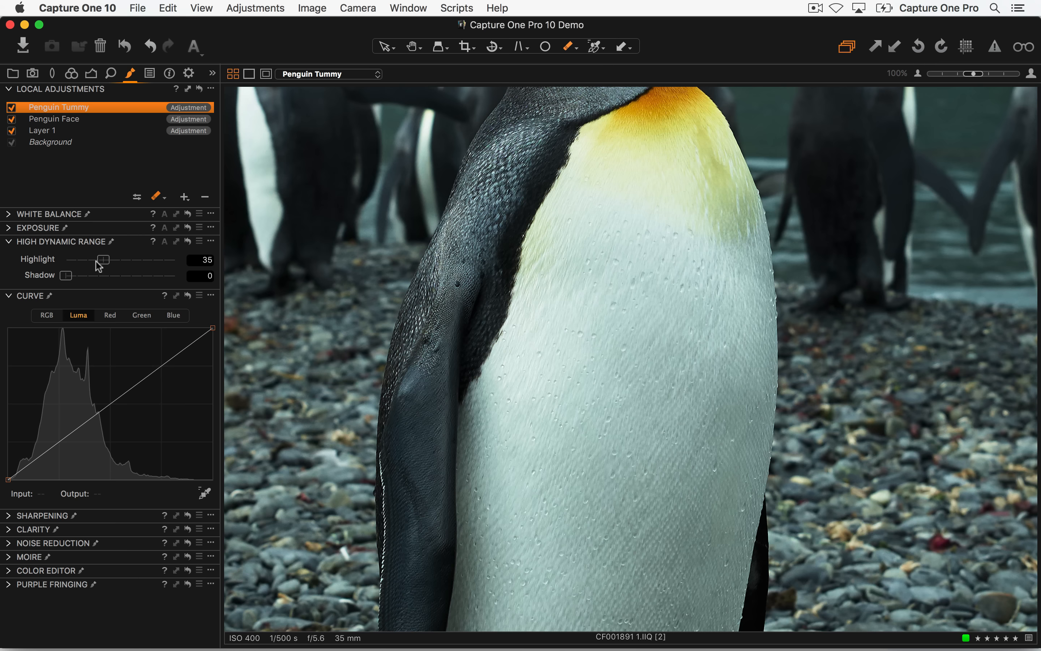
{"action": "left_click", "coordinate": [211, 88]}
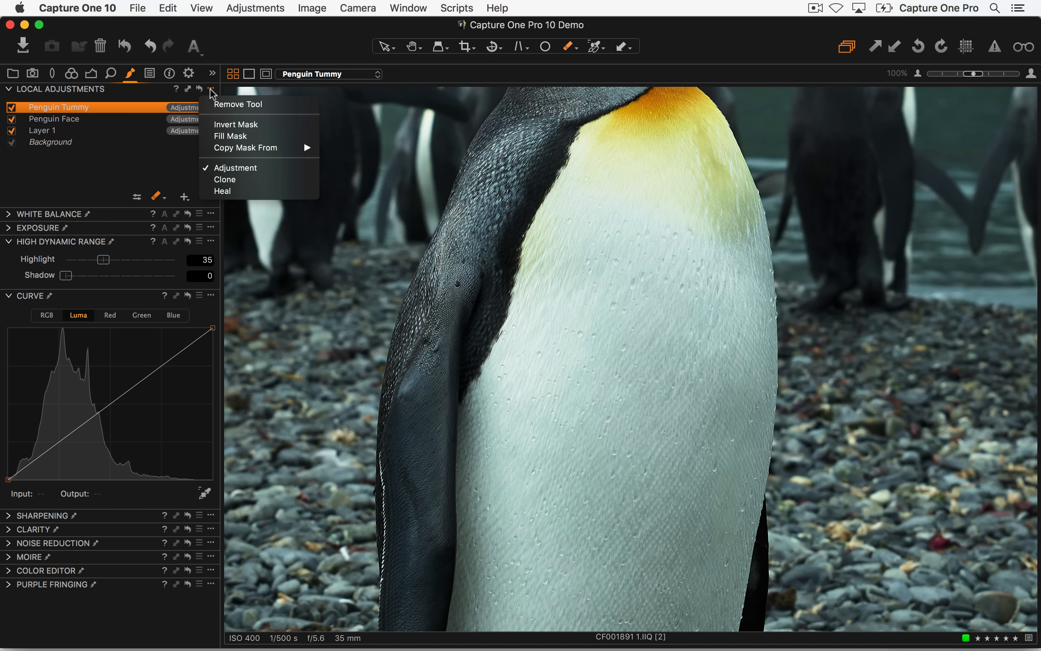
{"action": "left_click", "coordinate": [221, 128]}
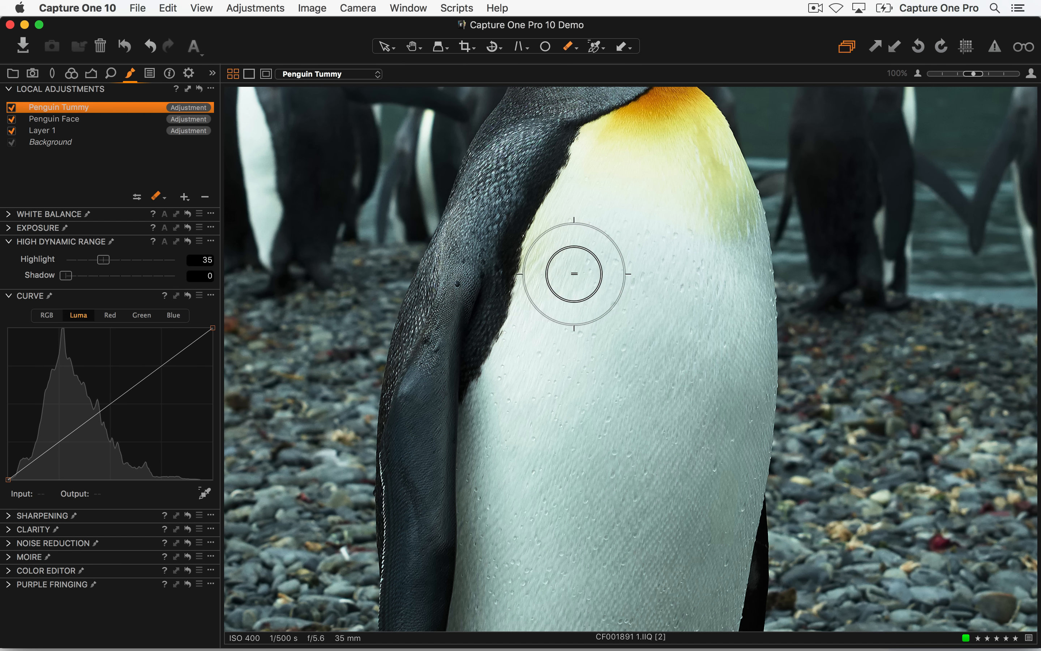
- Brush the Penguin Tummy mask over the penguin's white belly and chest with a soft brush of size 477 at opacity 94
{"action": "right_click", "coordinate": [581, 271]}
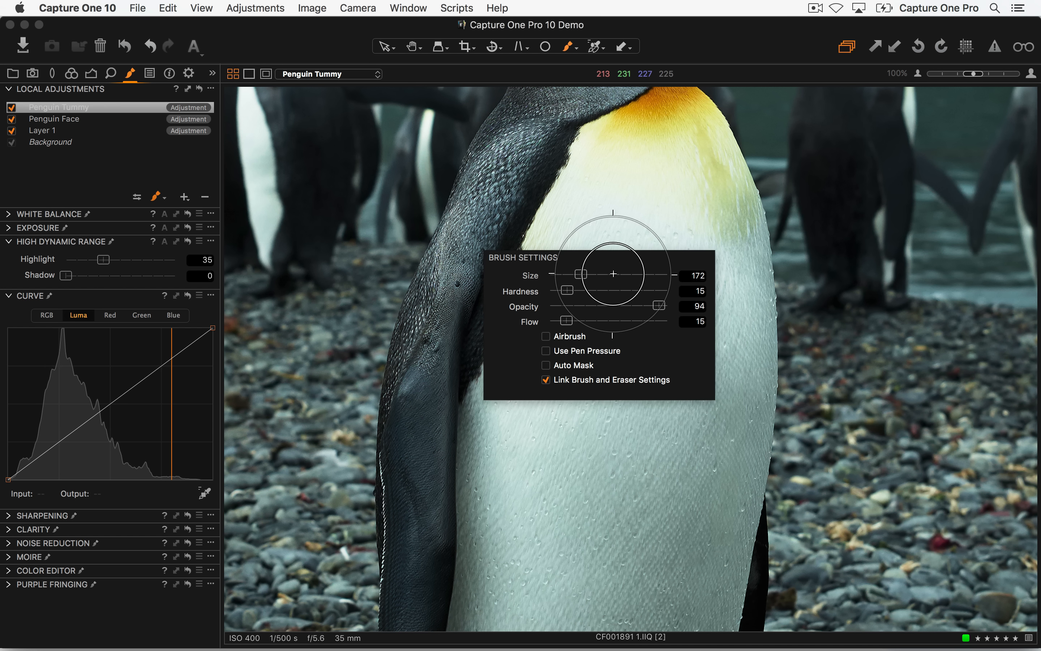
{"action": "mouse_move", "coordinate": [581, 274]}
{"action": "left_mouse_down"}
{"action": "mouse_move", "coordinate": [620, 274]}
{"action": "mouse_move", "coordinate": [586, 273]}
{"action": "mouse_move", "coordinate": [602, 274]}
{"action": "left_mouse_up"}
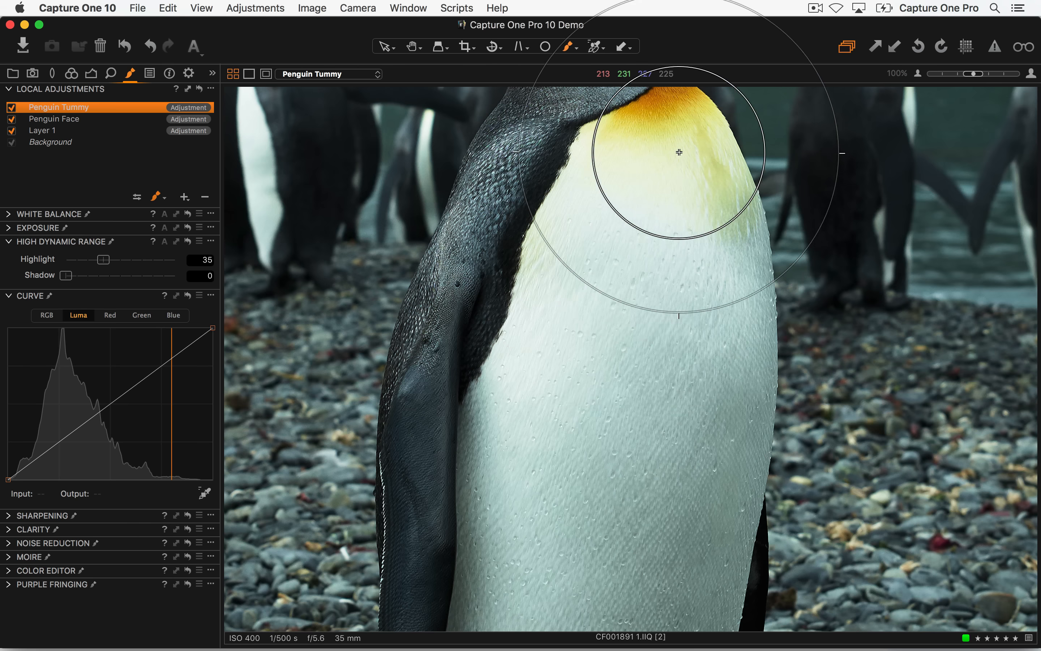
{"action": "mouse_move", "coordinate": [679, 152]}
{"action": "left_mouse_down"}
{"action": "mouse_move", "coordinate": [533, 459]}
{"action": "mouse_move", "coordinate": [535, 506]}
{"action": "mouse_move", "coordinate": [552, 440]}
{"action": "mouse_move", "coordinate": [603, 449]}
{"action": "mouse_move", "coordinate": [624, 357]}
{"action": "mouse_move", "coordinate": [610, 231]}
{"action": "mouse_move", "coordinate": [627, 197]}
{"action": "mouse_move", "coordinate": [610, 206]}
{"action": "mouse_move", "coordinate": [616, 212]}
{"action": "mouse_move", "coordinate": [646, 175]}
{"action": "mouse_move", "coordinate": [615, 210]}
{"action": "left_mouse_up"}
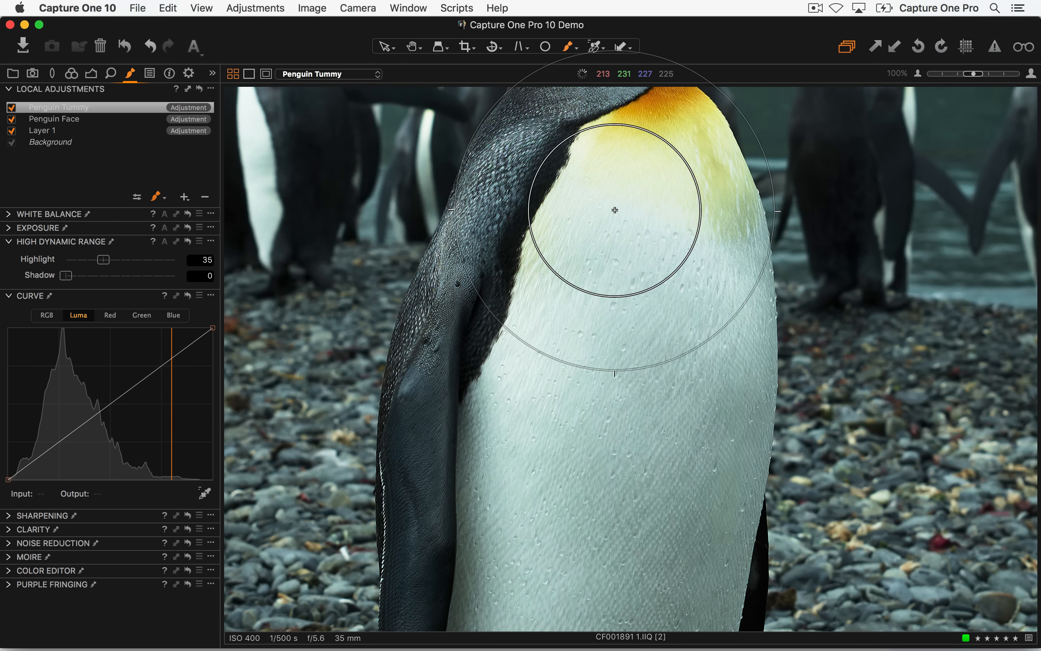
{"action": "right_click", "coordinate": [623, 216]}
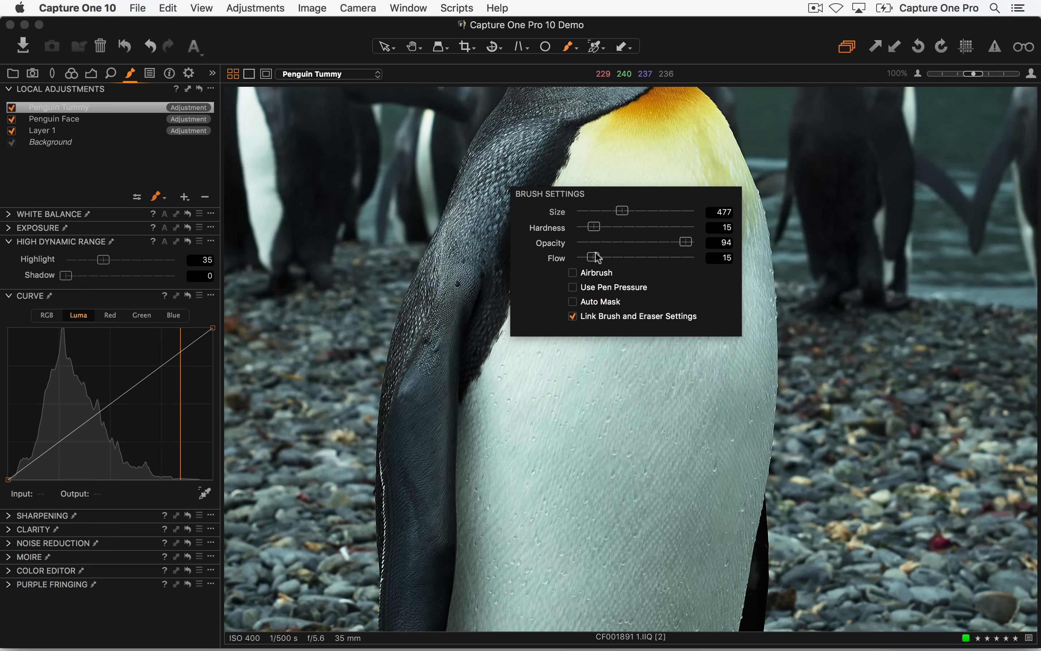
{"action": "mouse_move", "coordinate": [595, 254]}
{"action": "left_mouse_down"}
{"action": "mouse_move", "coordinate": [633, 254]}
{"action": "mouse_move", "coordinate": [628, 206]}
{"action": "mouse_move", "coordinate": [526, 421]}
{"action": "mouse_move", "coordinate": [638, 271]}
{"action": "mouse_move", "coordinate": [630, 329]}
{"action": "mouse_move", "coordinate": [511, 482]}
{"action": "mouse_move", "coordinate": [498, 535]}
{"action": "mouse_move", "coordinate": [553, 462]}
{"action": "mouse_move", "coordinate": [645, 224]}
{"action": "mouse_move", "coordinate": [620, 197]}
{"action": "mouse_move", "coordinate": [568, 235]}
{"action": "left_mouse_up"}
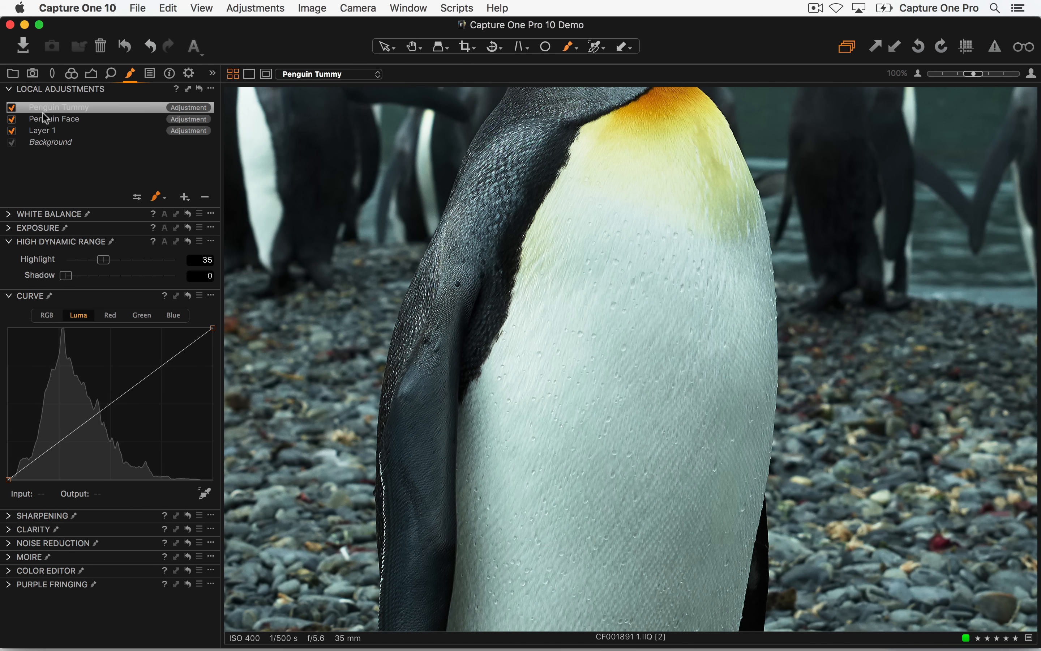
- Compare the photo with the Penguin Tummy and Penguin Face layers off and on, both close up and with the whole image fitted
{"action": "left_click", "coordinate": [12, 107]}
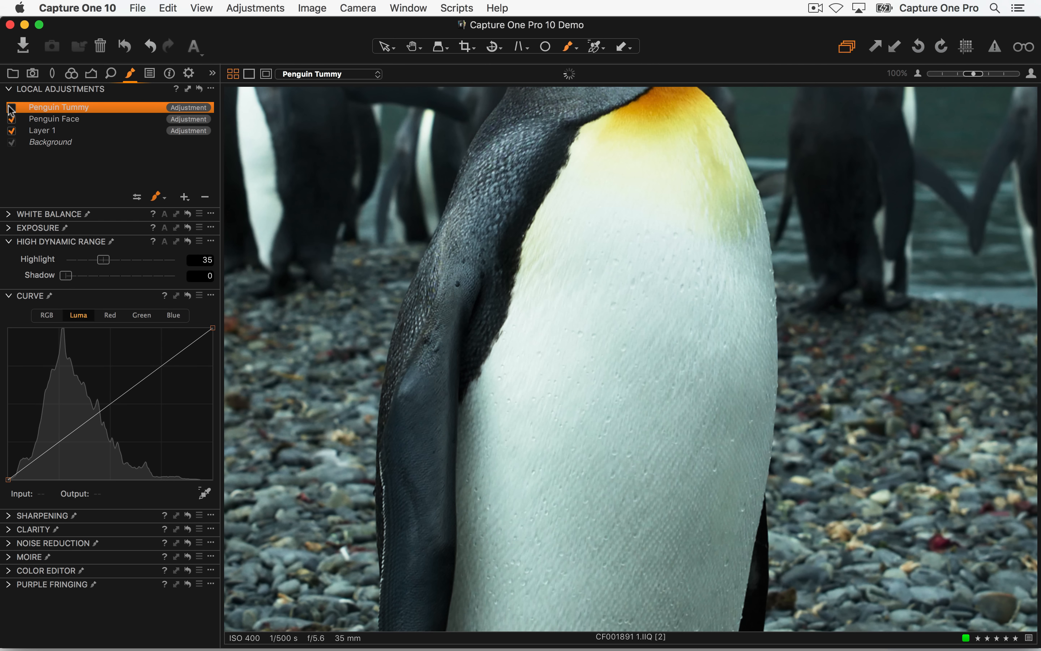
{"action": "left_click", "coordinate": [11, 108]}
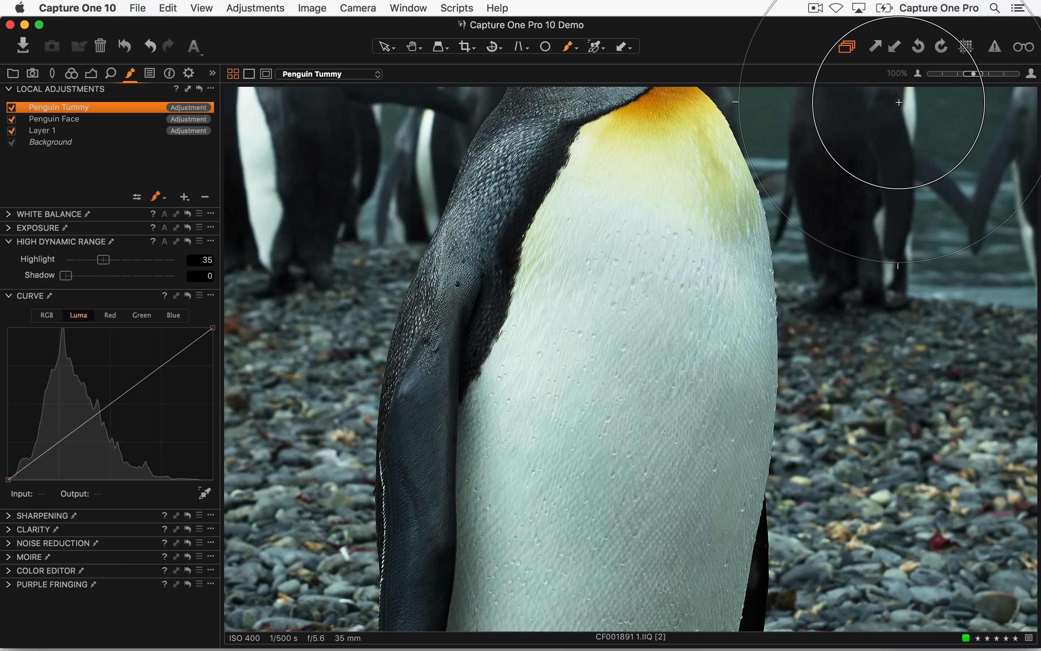
{"action": "key", "text": "comma"}
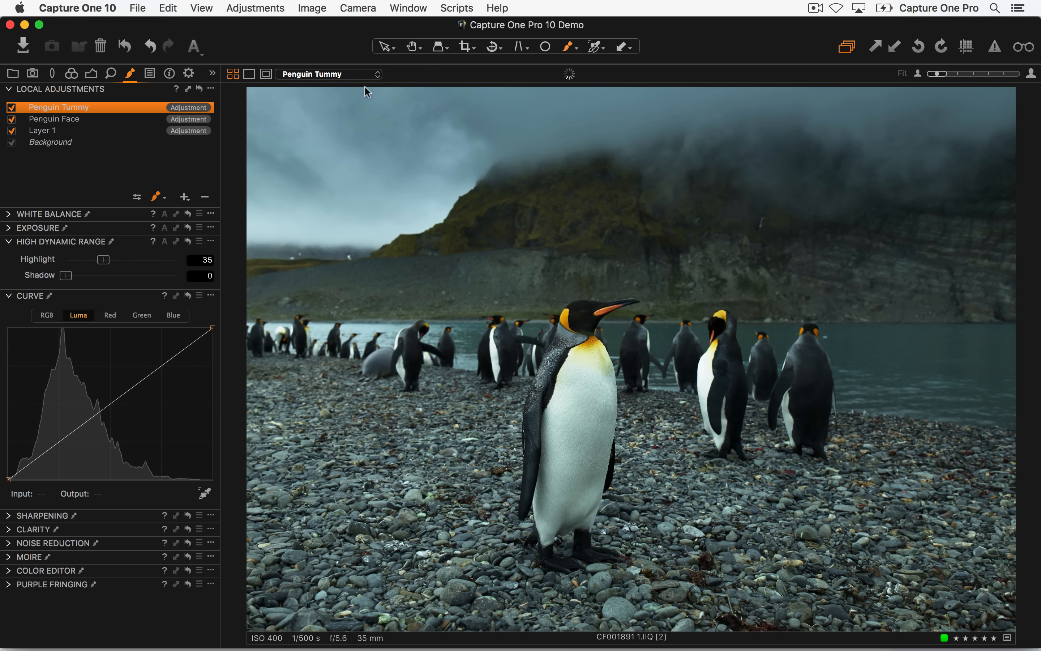
{"action": "left_click", "coordinate": [11, 120]}
{"action": "left_click", "coordinate": [12, 108]}
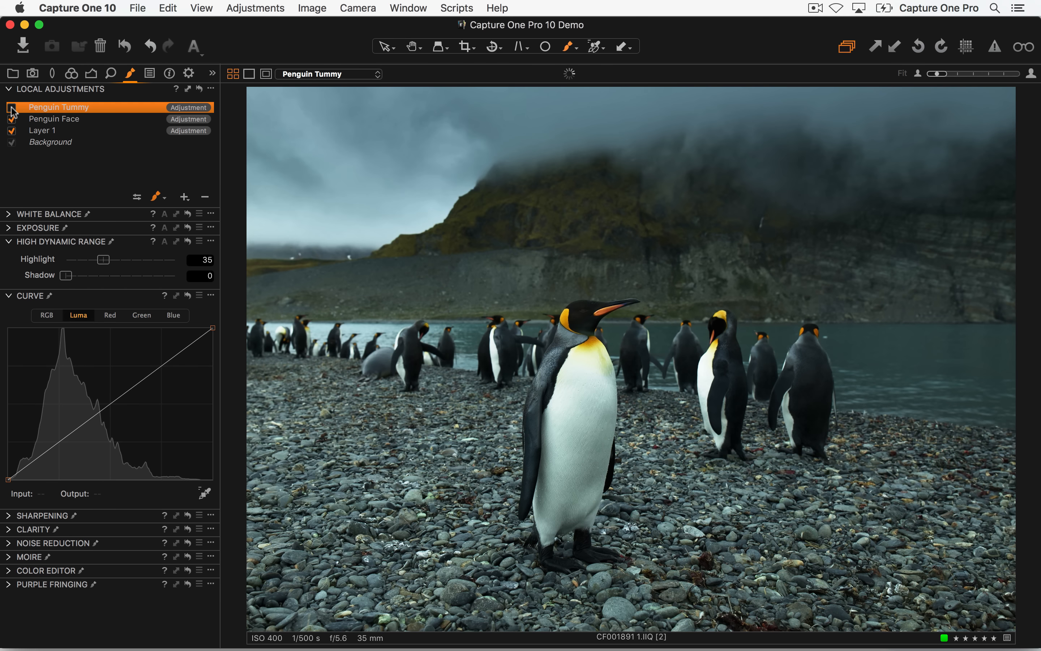
{"action": "left_click", "coordinate": [12, 108]}
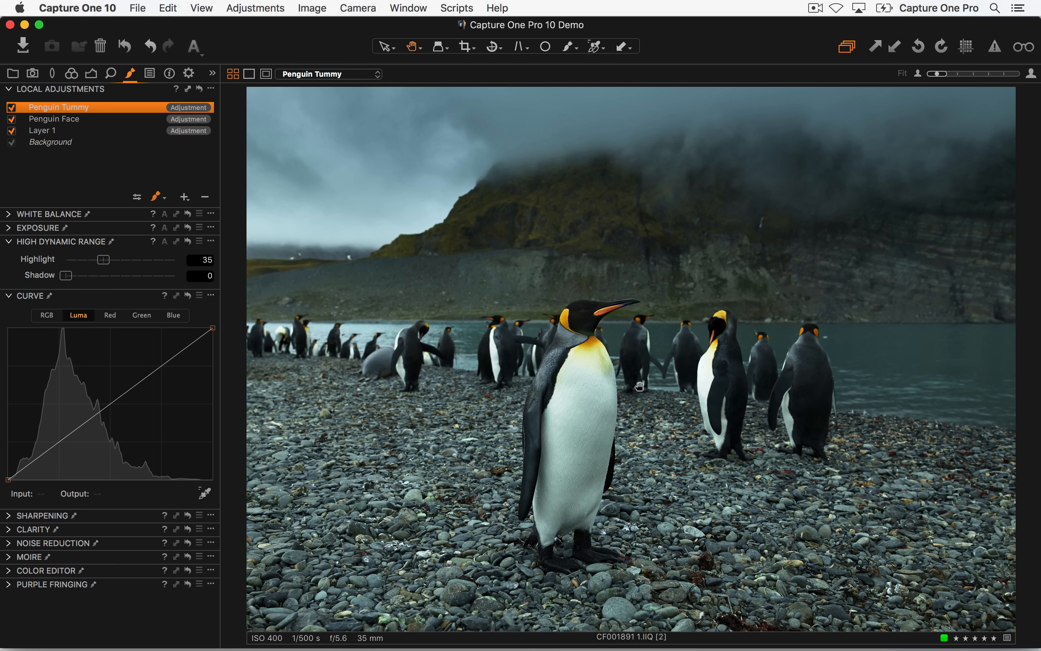
- Set the Background layer's structure to 12 with the Natural clarity method, checking the penguin close up and with the whole photo fitted
{"action": "key", "text": "h"}
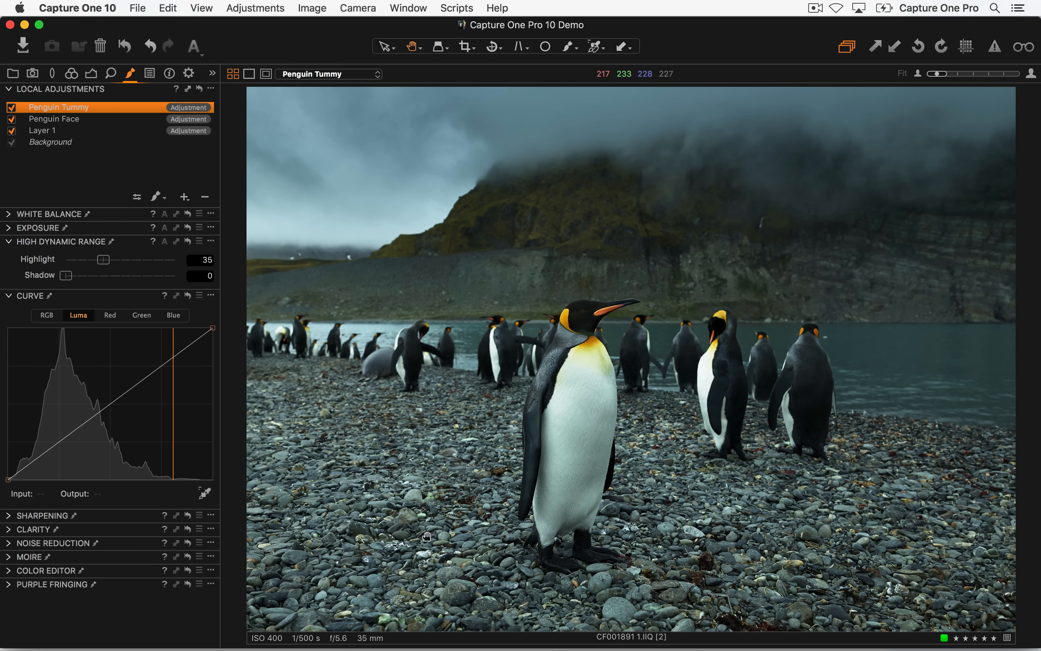
{"action": "left_click", "coordinate": [581, 348]}
{"action": "left_click_drag", "start_coordinate": [600, 373], "coordinate": [551, 153]}
{"action": "left_click_drag", "start_coordinate": [639, 297], "coordinate": [690, 300]}
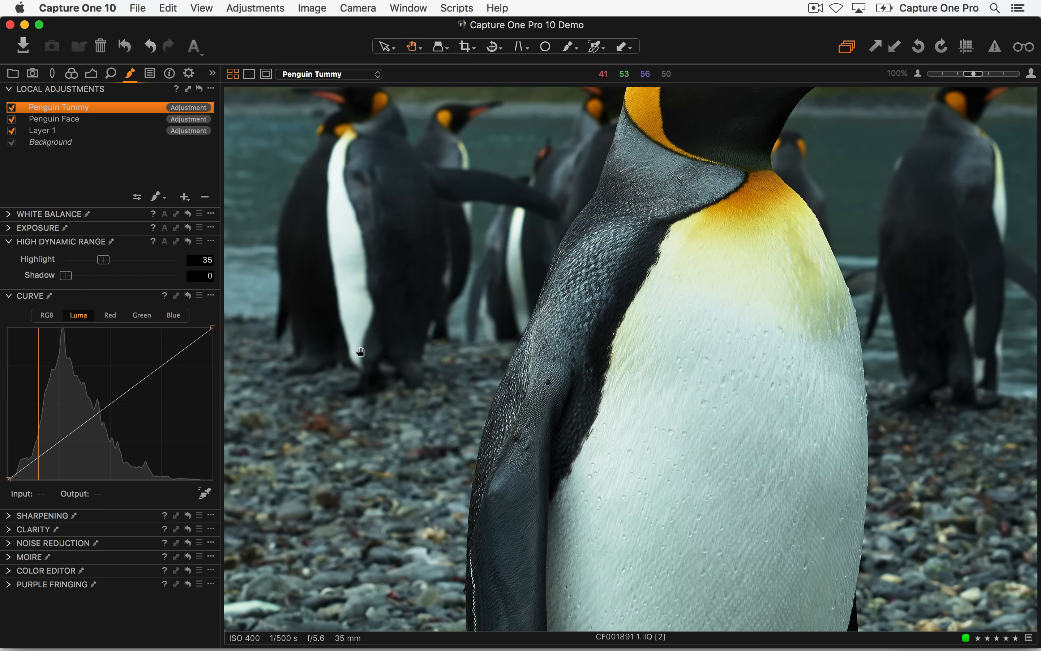
{"action": "left_click_drag", "start_coordinate": [722, 218], "coordinate": [622, 325]}
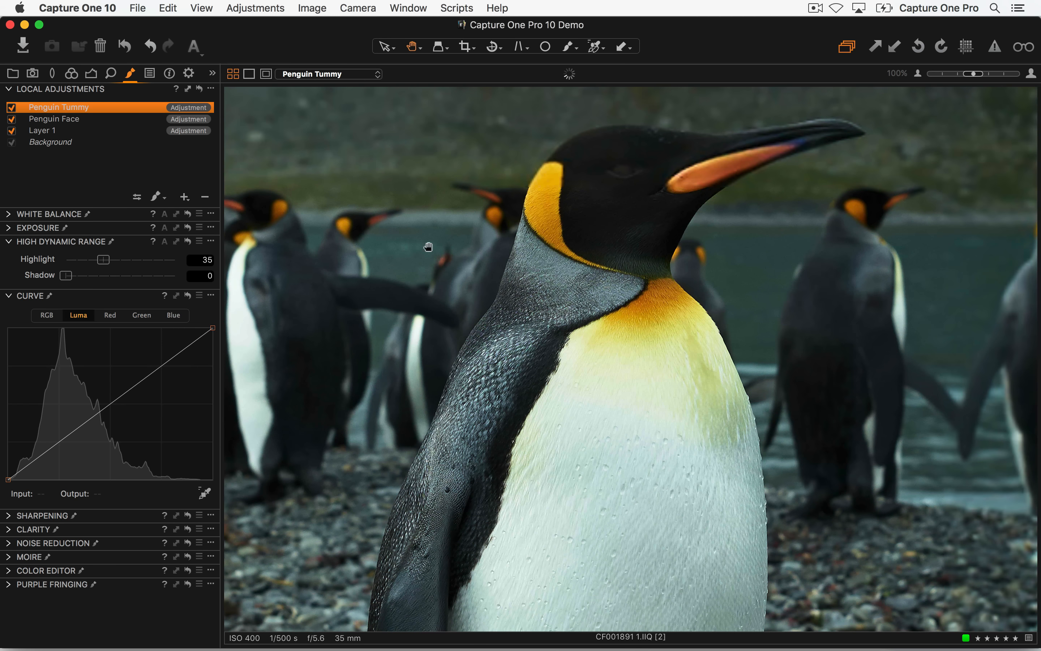
{"action": "left_click", "coordinate": [78, 141]}
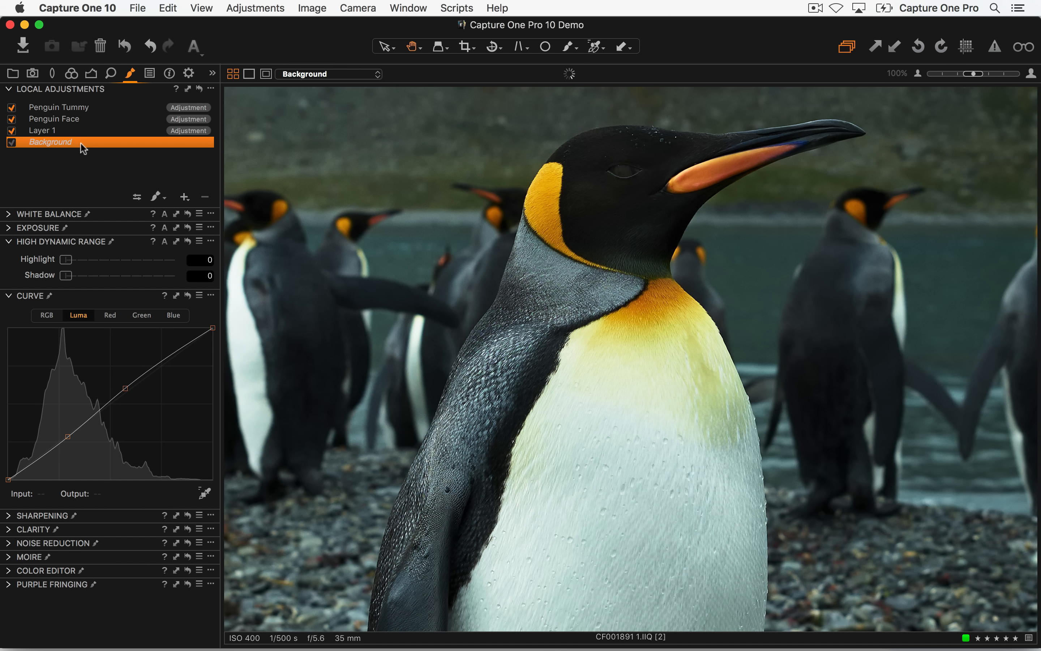
{"action": "left_click", "coordinate": [7, 530]}
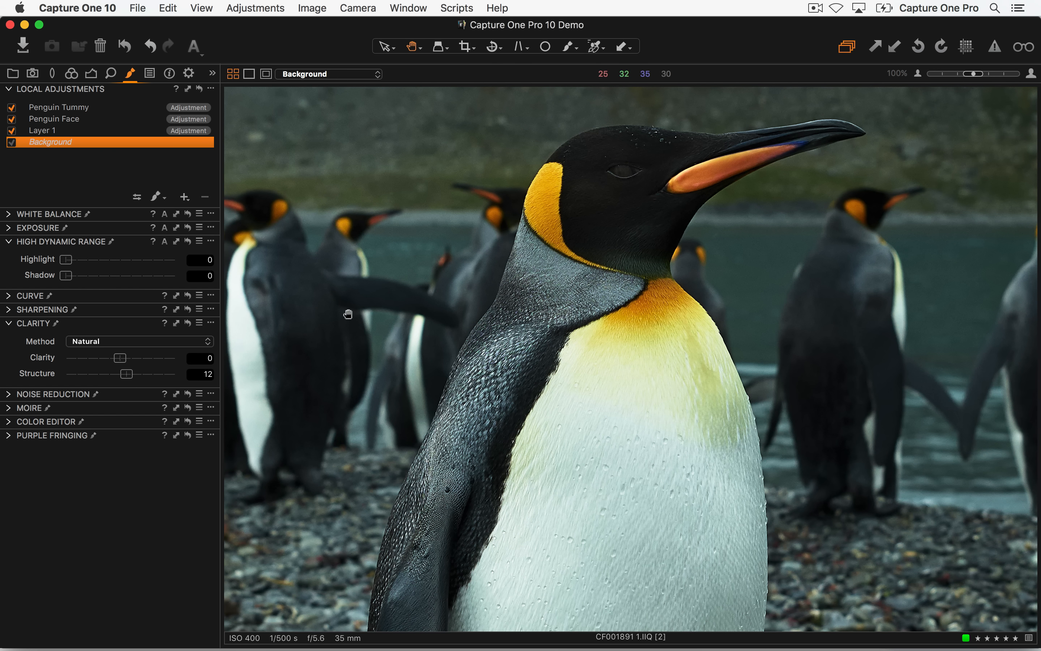
{"action": "double_click", "coordinate": [515, 342]}
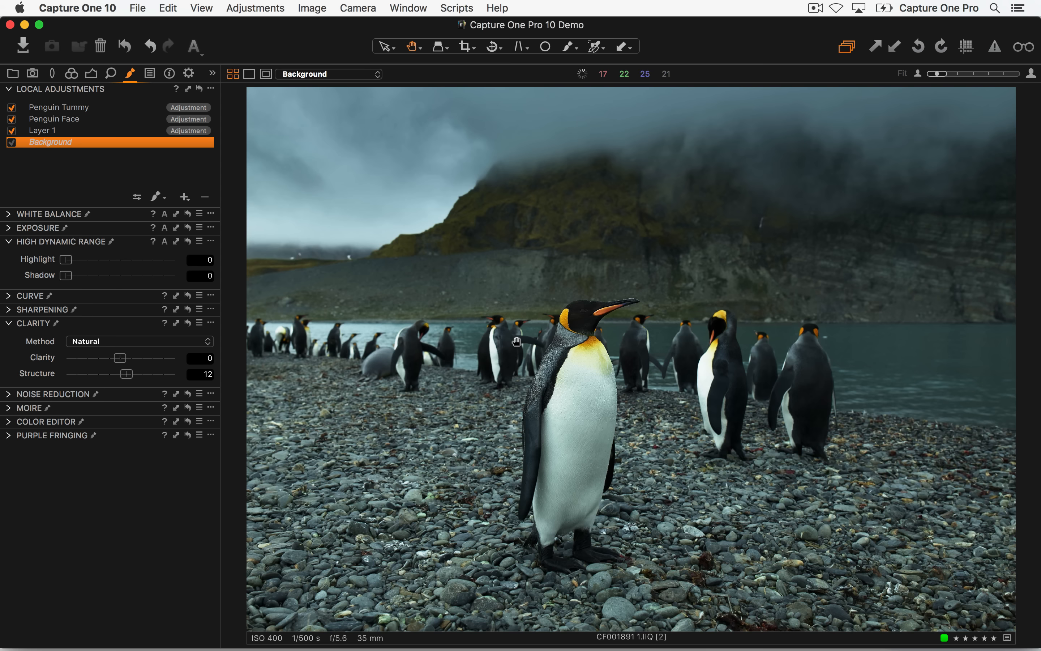
- Darken the penguin photo's edges with a vignetting amount of -1.60 and set its contrast to 4
{"action": "left_click", "coordinate": [90, 74]}
{"action": "left_click_drag", "start_coordinate": [111, 585], "coordinate": [97, 585]}
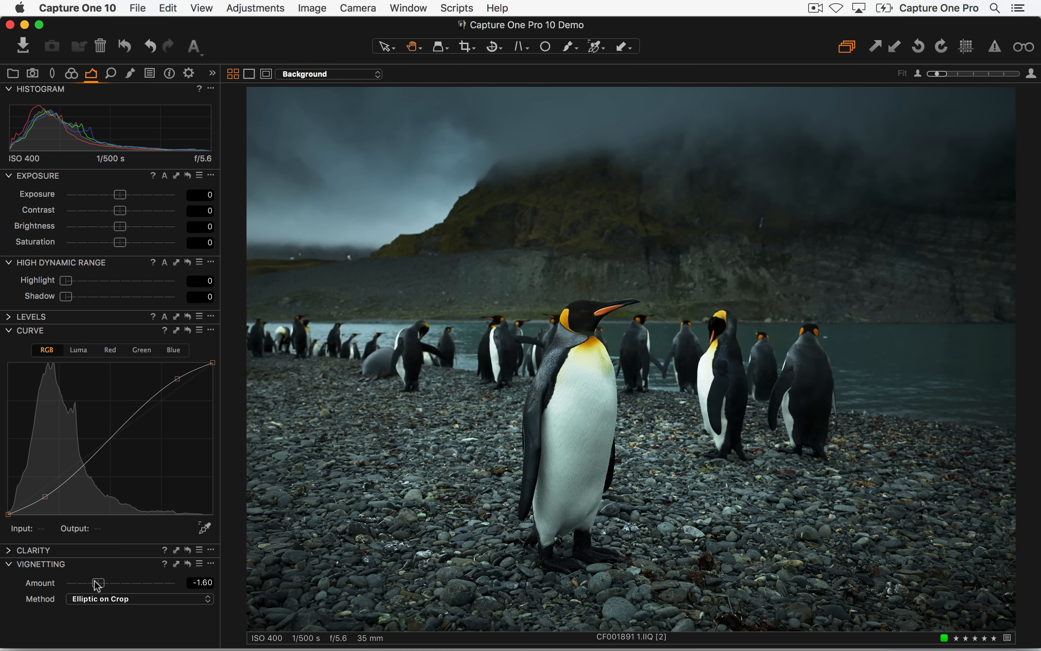
{"action": "left_click_drag", "start_coordinate": [123, 214], "coordinate": [129, 214]}
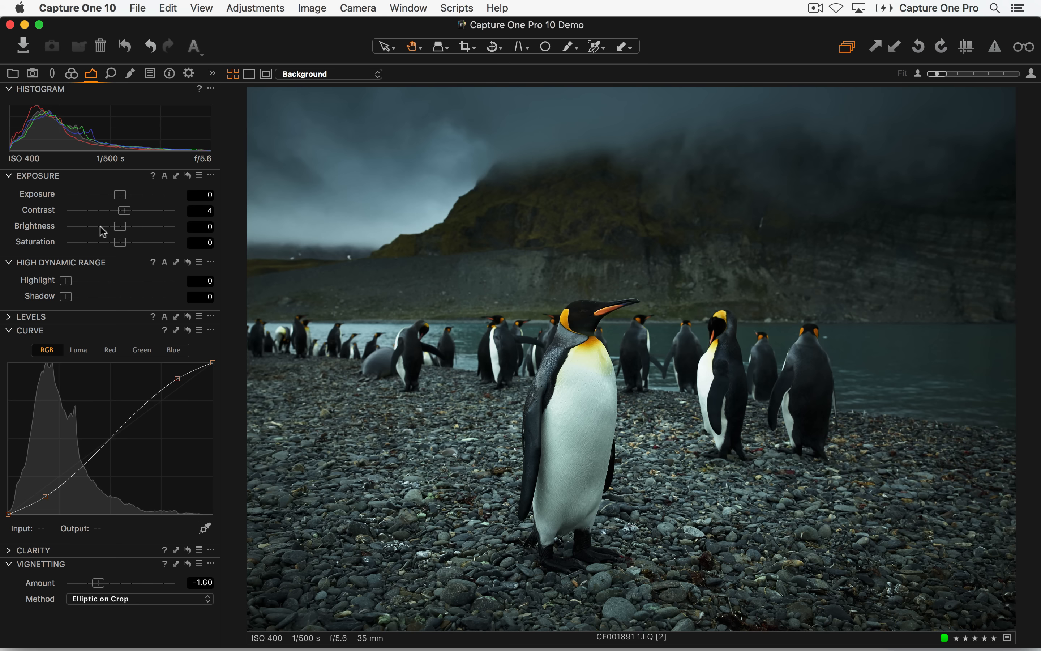
- Compare the edited penguin photo with its other variant by switching back and forth between them
{"action": "key", "text": "Left"}
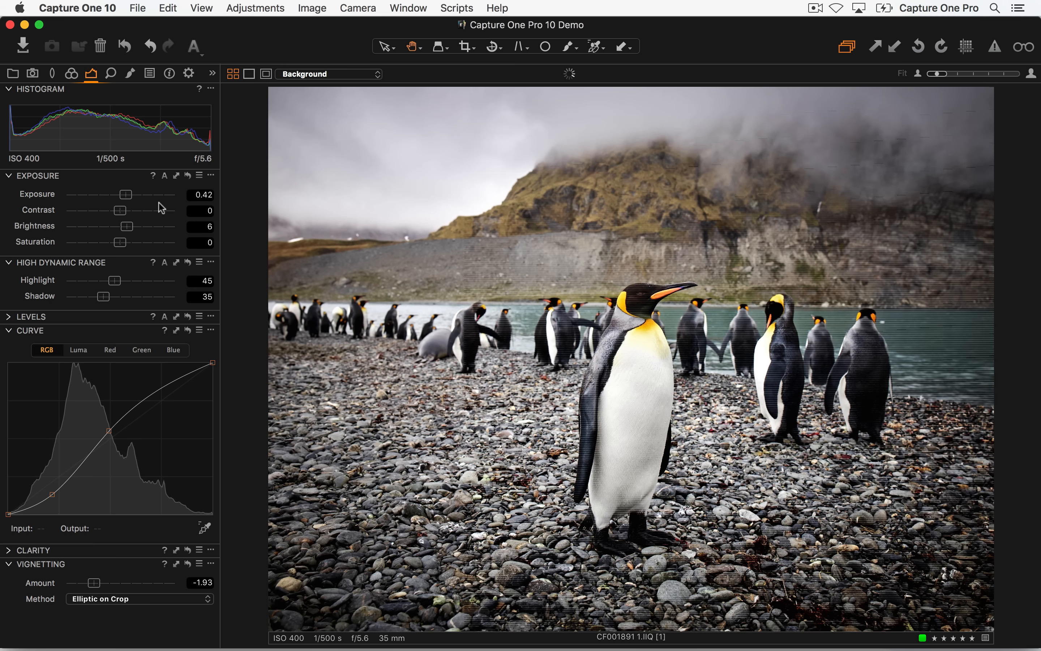
{"action": "key", "text": "Right"}
{"action": "key", "text": "Right"}
{"action": "key", "text": "Left"}
{"action": "key", "text": "Right"}
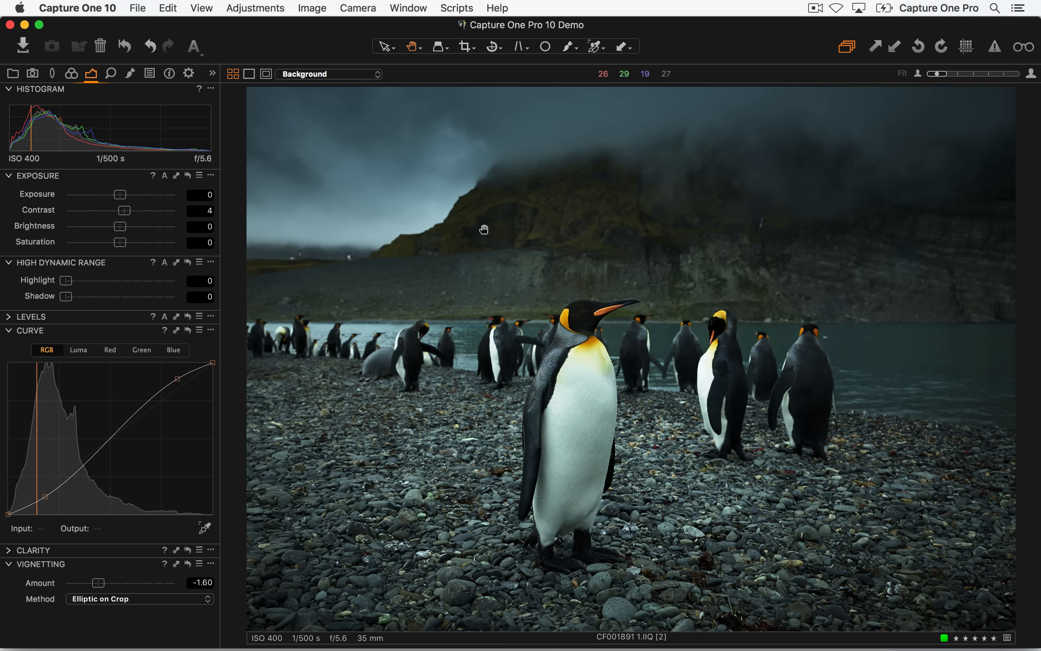
- Return to the thumbnail overview and create a new variant of the penguin photo without adjustments
{"action": "key", "text": "super+alt+v"}
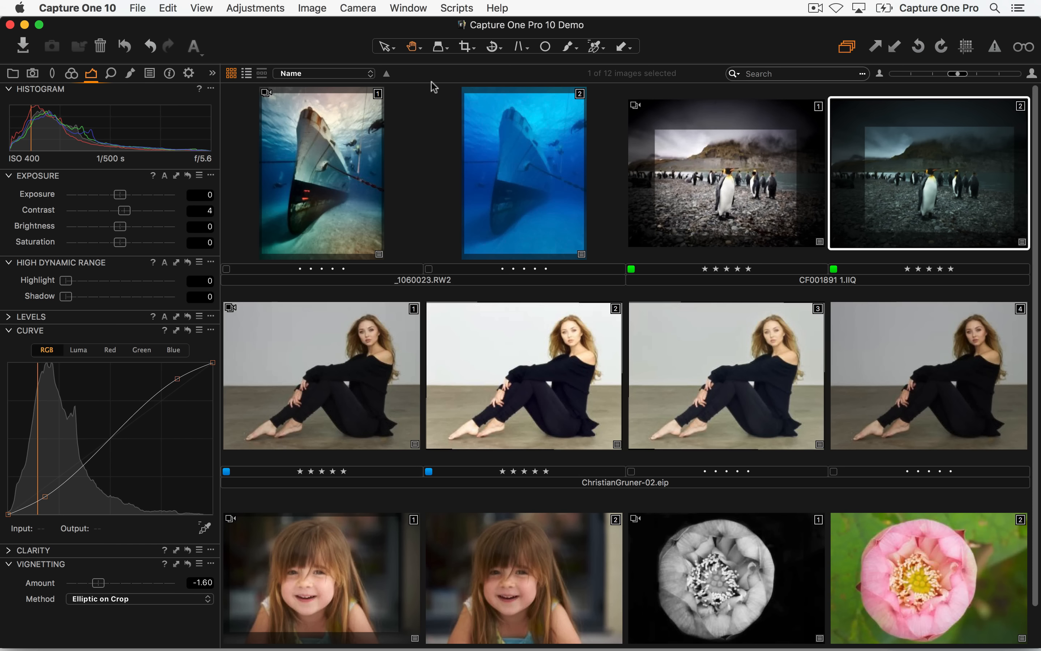
{"action": "left_click", "coordinate": [321, 7]}
{"action": "left_click", "coordinate": [310, 5]}
{"action": "left_click", "coordinate": [310, 5]}
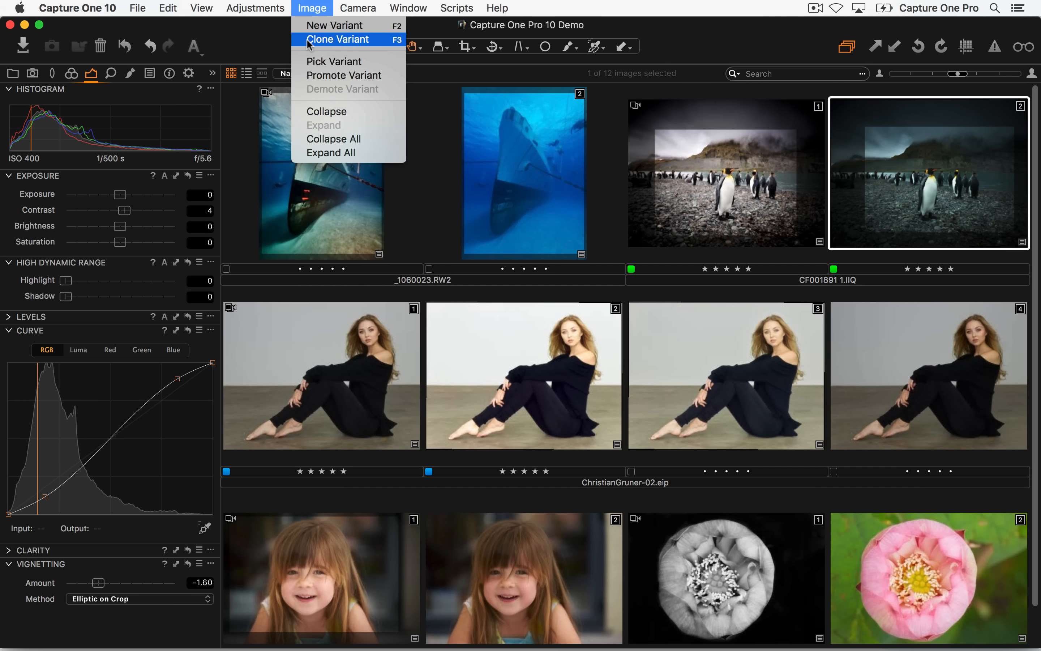
{"action": "left_click", "coordinate": [317, 25]}
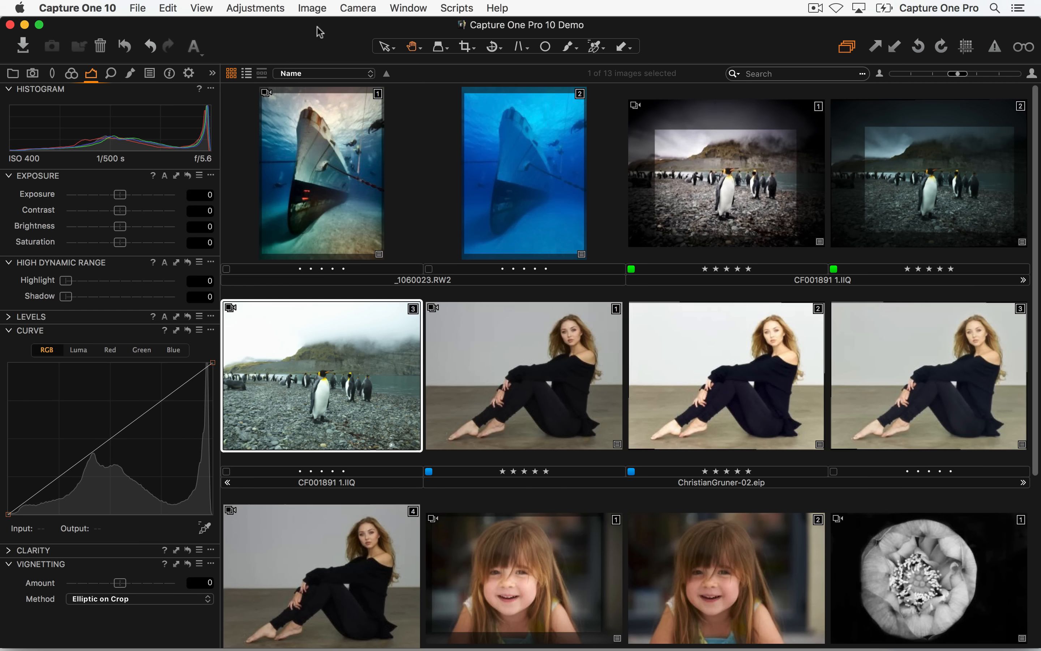
- View the edited penguin variant side by side with the unadjusted one and set the edited variant's exposure to 0.53
{"action": "left_click", "coordinate": [930, 203], "text": "super"}
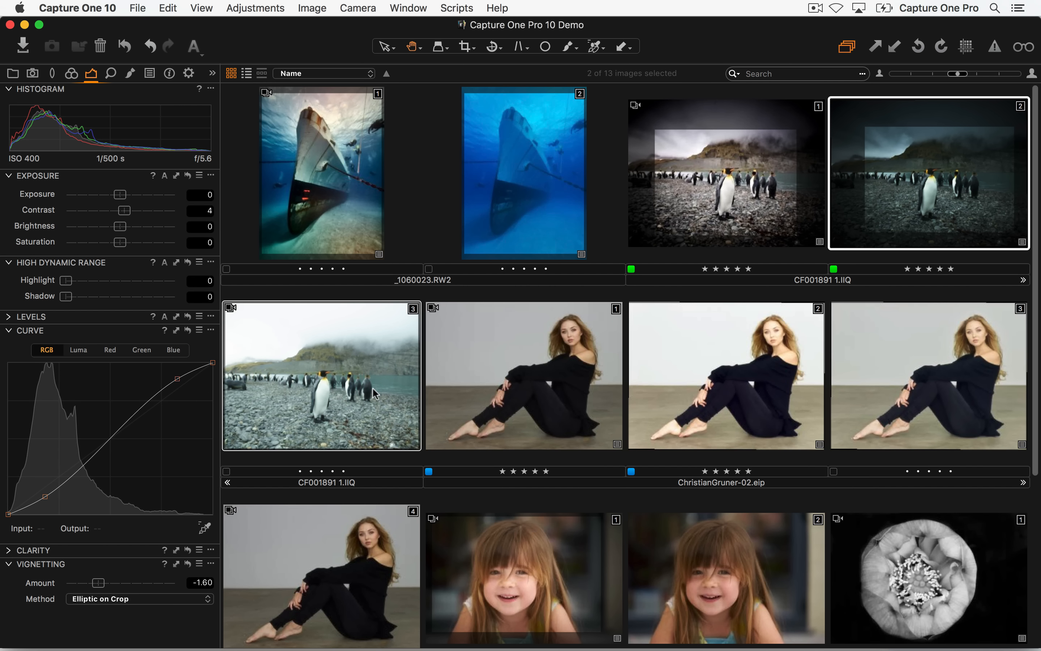
{"action": "key", "text": "space"}
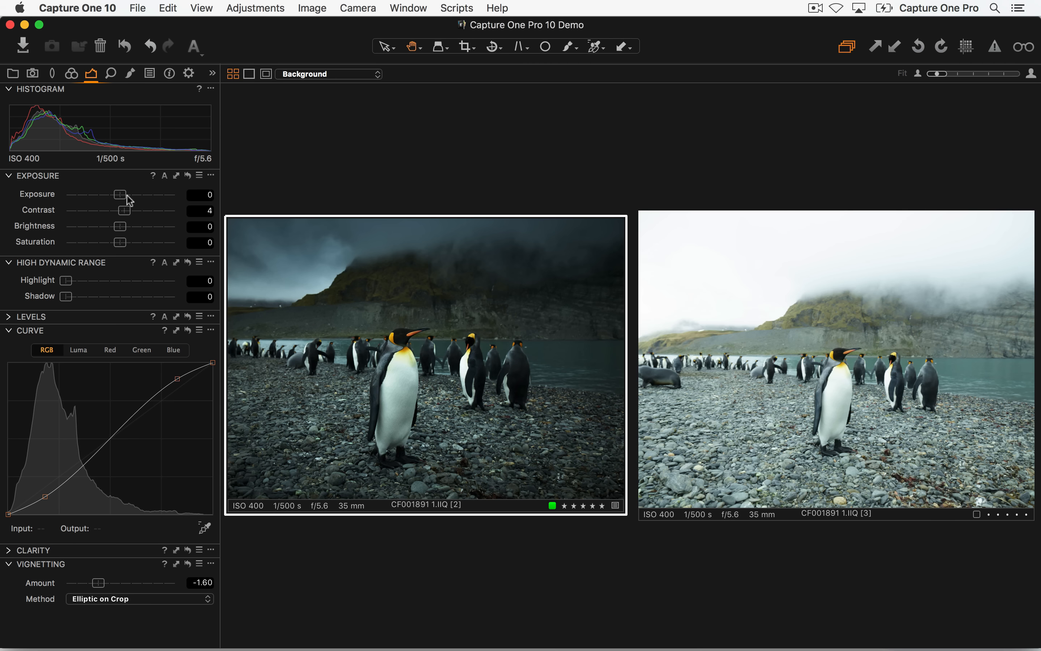
{"action": "left_click_drag", "start_coordinate": [125, 195], "coordinate": [131, 195]}
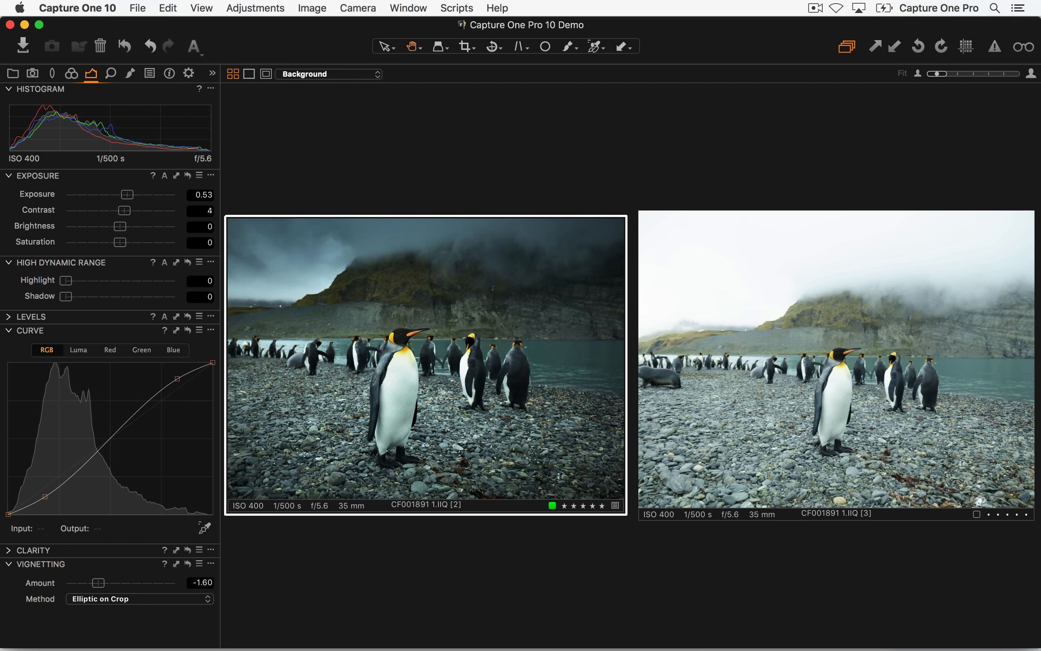
- Open the unadjusted blue variant of the shipwreck photo _1060023.RW2 from the thumbnails and compare it with its edited variant
{"action": "key", "text": "super+alt+v"}
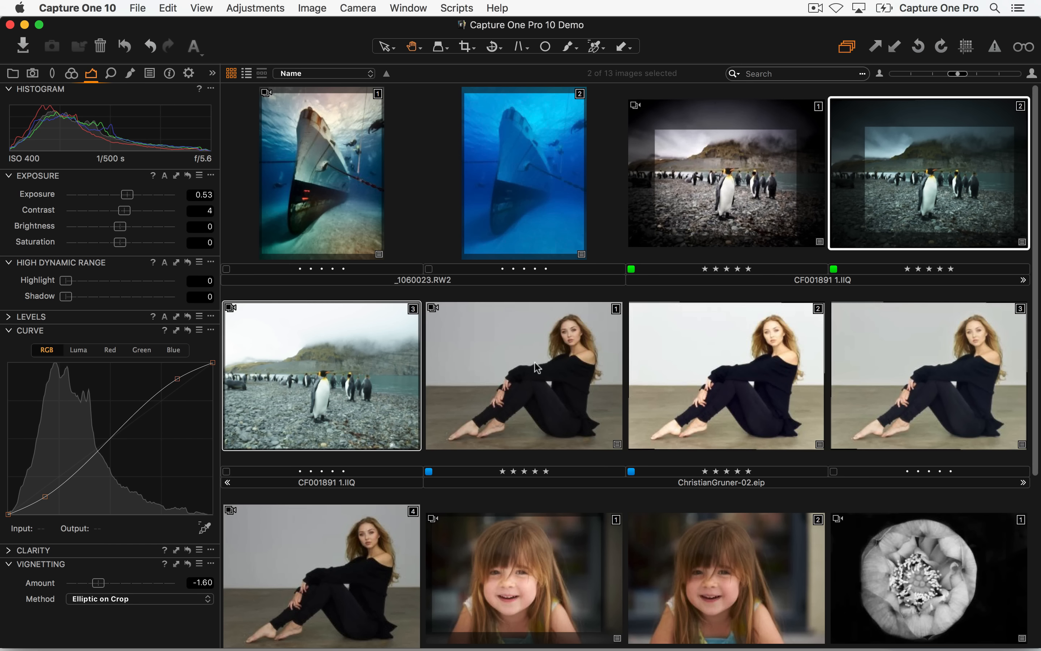
{"action": "scroll", "coordinate": [602, 366], "scroll_direction": "down", "scroll_amount": 5}
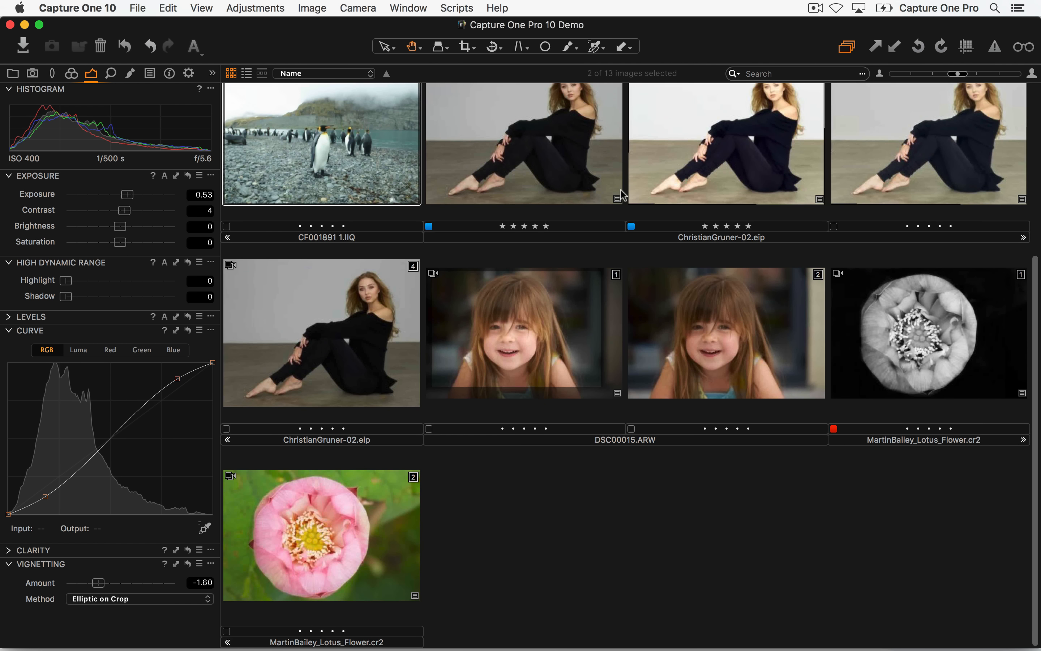
{"action": "scroll", "coordinate": [575, 417], "scroll_direction": "up", "scroll_amount": 5}
{"action": "scroll", "coordinate": [557, 299], "scroll_direction": "up", "scroll_amount": 1}
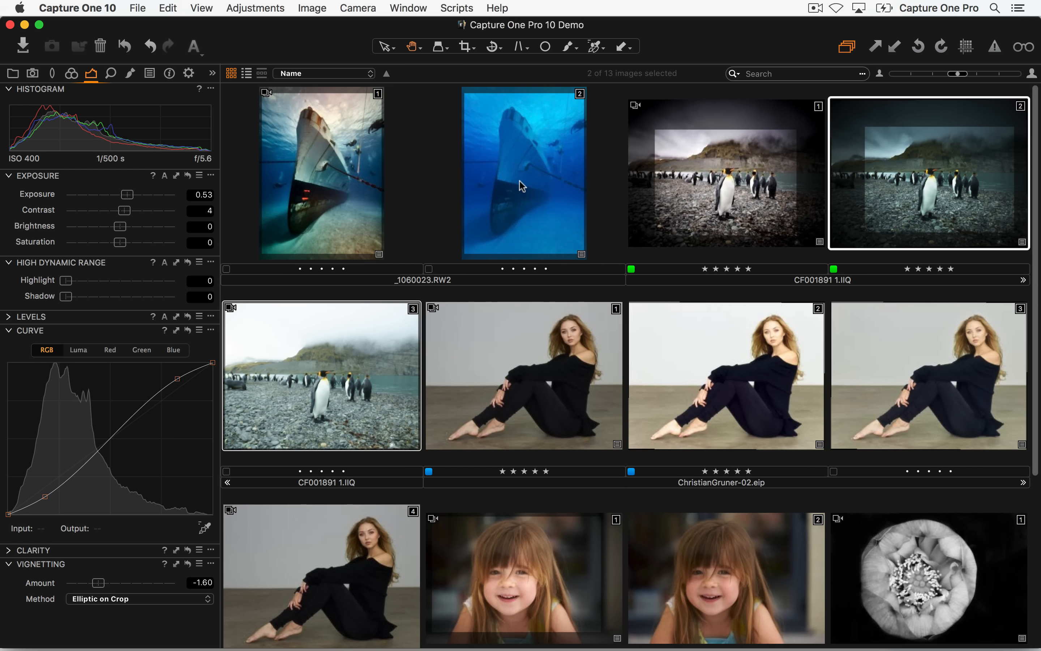
{"action": "double_click", "coordinate": [559, 250]}
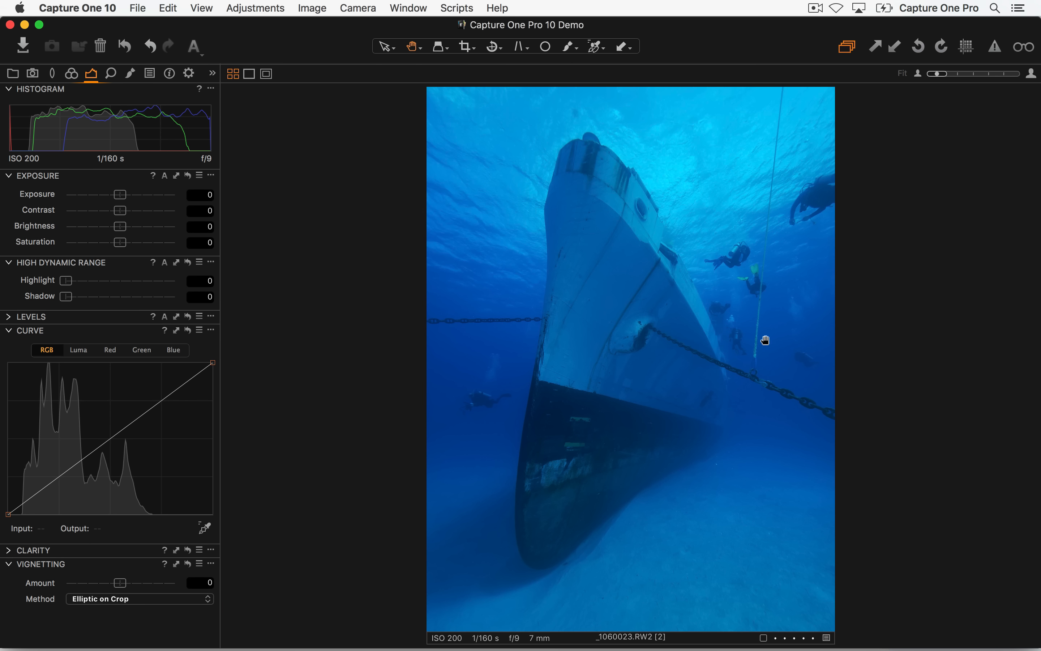
{"action": "key", "text": "Left"}
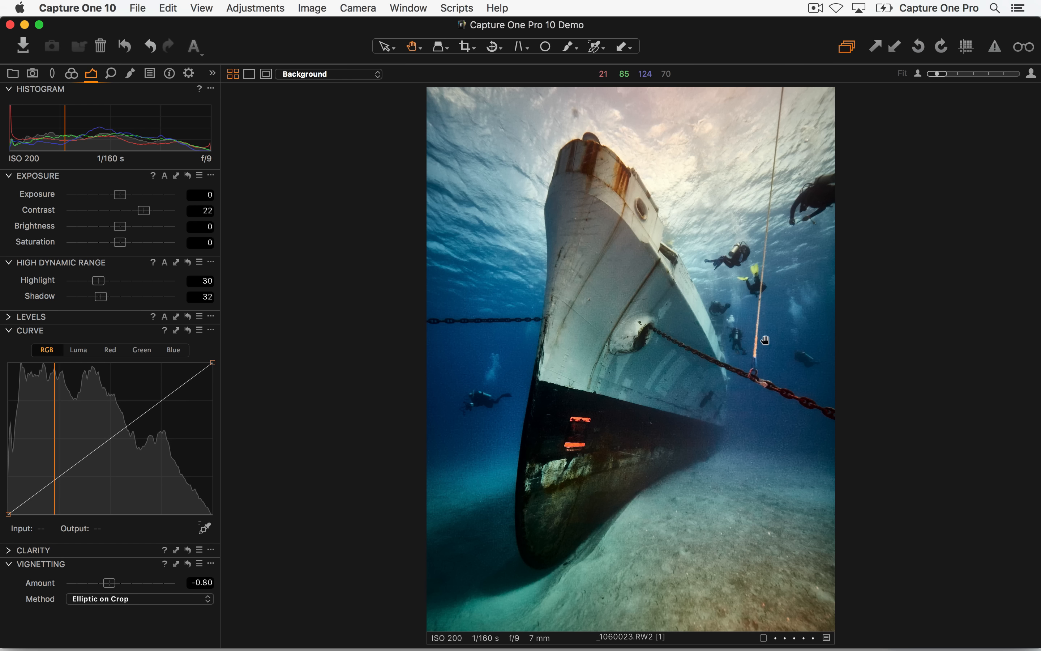
{"action": "key", "text": "Right"}
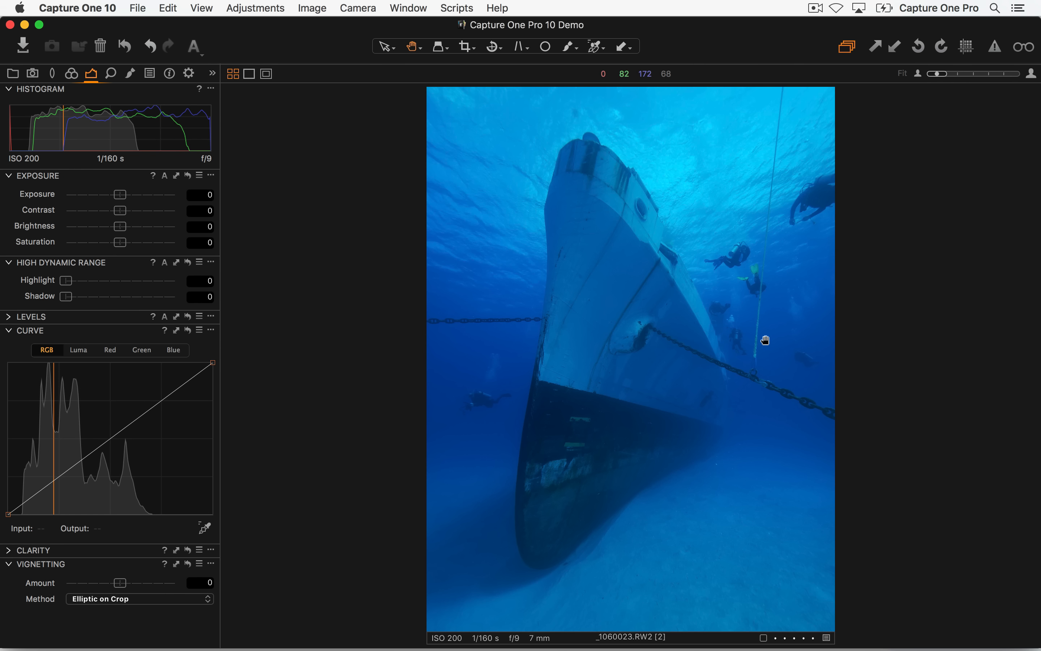
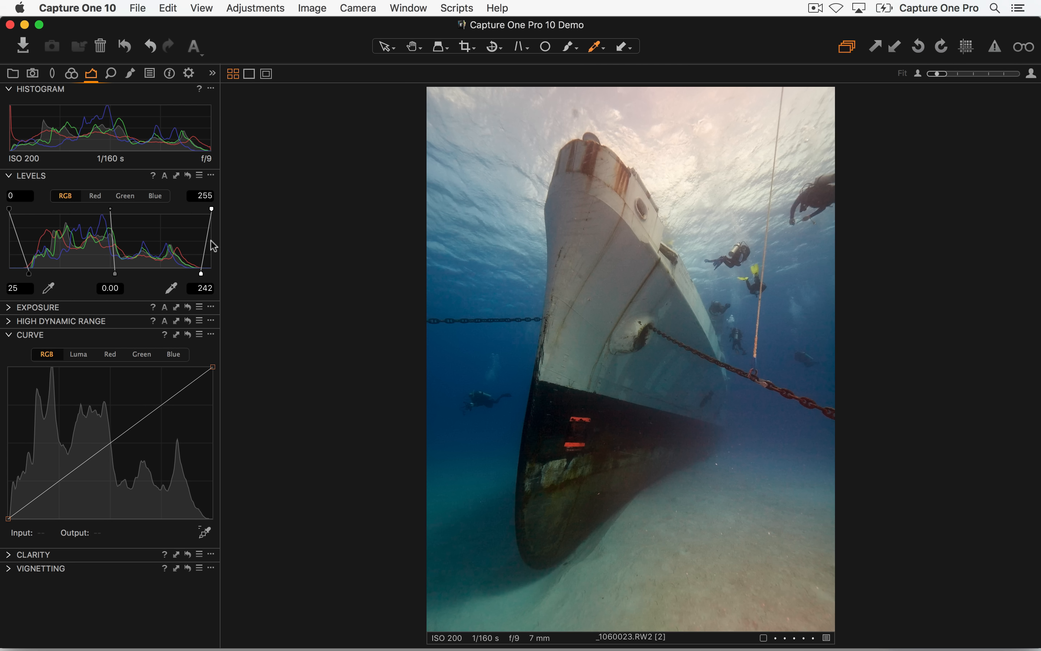
- Examine the shipwreck photo's hull, chain and diver close up at 100% and 200%
{"action": "key", "text": "h"}
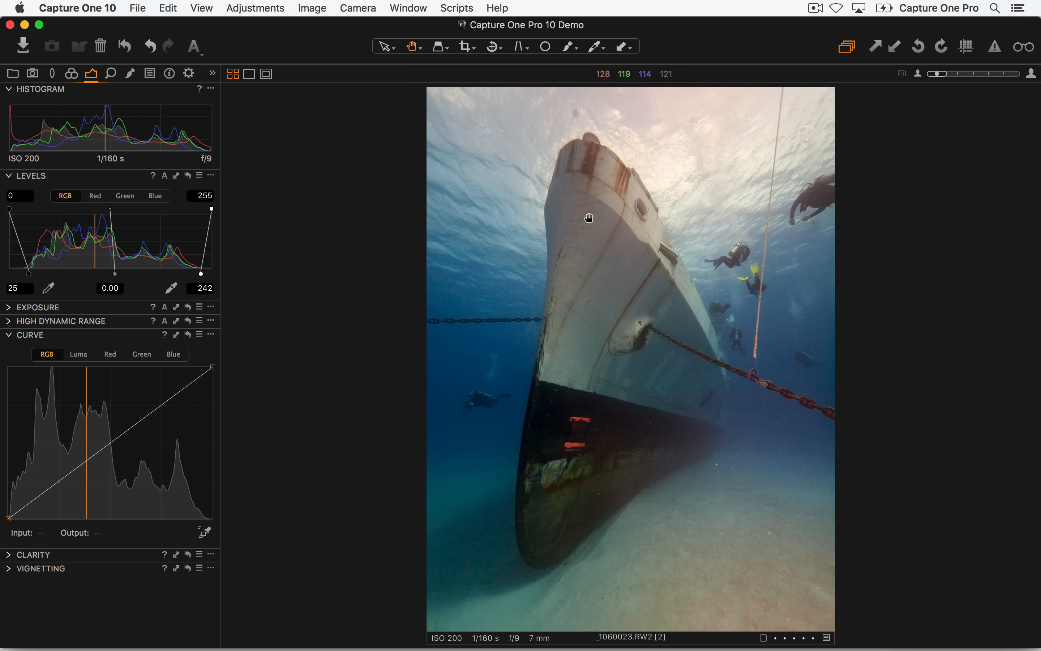
{"action": "left_click_drag", "start_coordinate": [589, 217], "coordinate": [597, 236]}
{"action": "left_click_drag", "start_coordinate": [583, 477], "coordinate": [639, 158]}
{"action": "left_click_drag", "start_coordinate": [603, 380], "coordinate": [583, 74]}
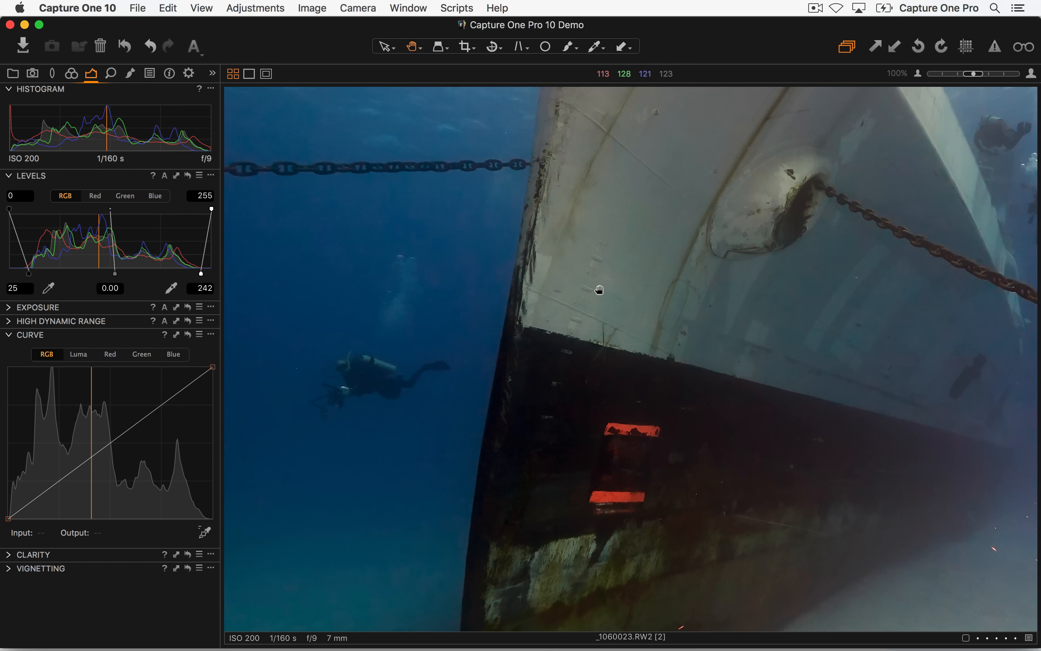
{"action": "left_click_drag", "start_coordinate": [600, 291], "coordinate": [536, 250]}
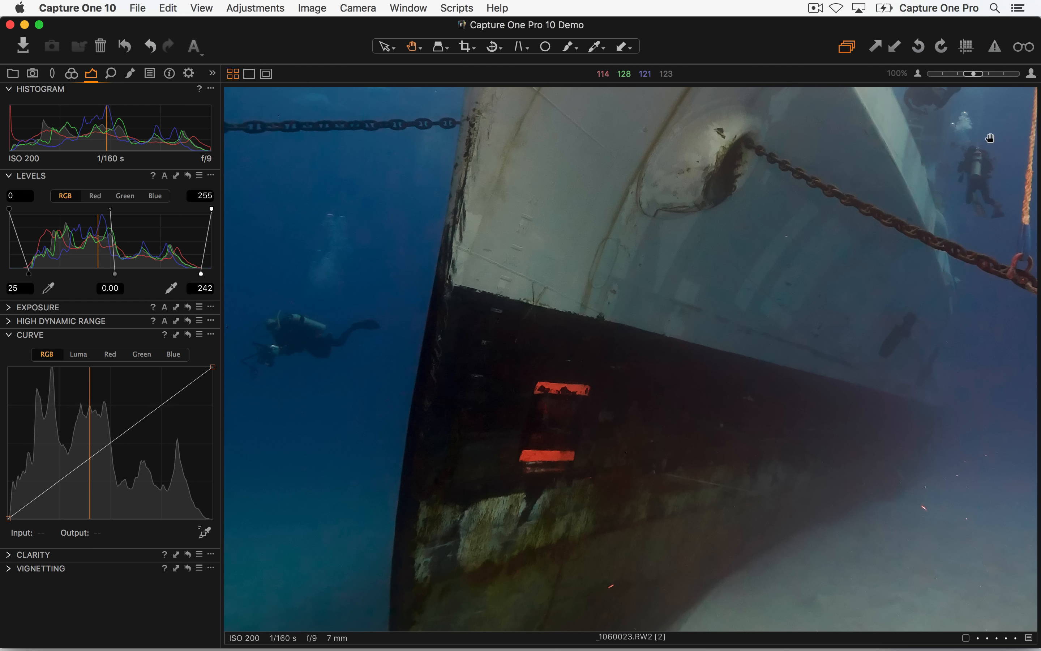
{"action": "left_click_drag", "start_coordinate": [978, 75], "coordinate": [989, 74]}
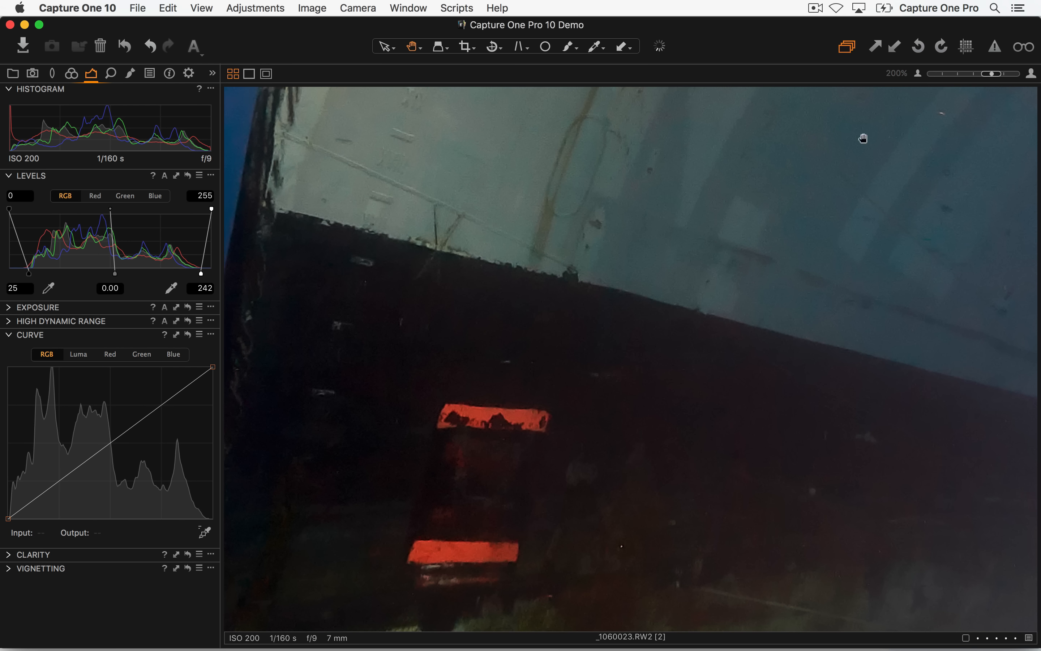
{"action": "left_click_drag", "start_coordinate": [467, 202], "coordinate": [874, 258]}
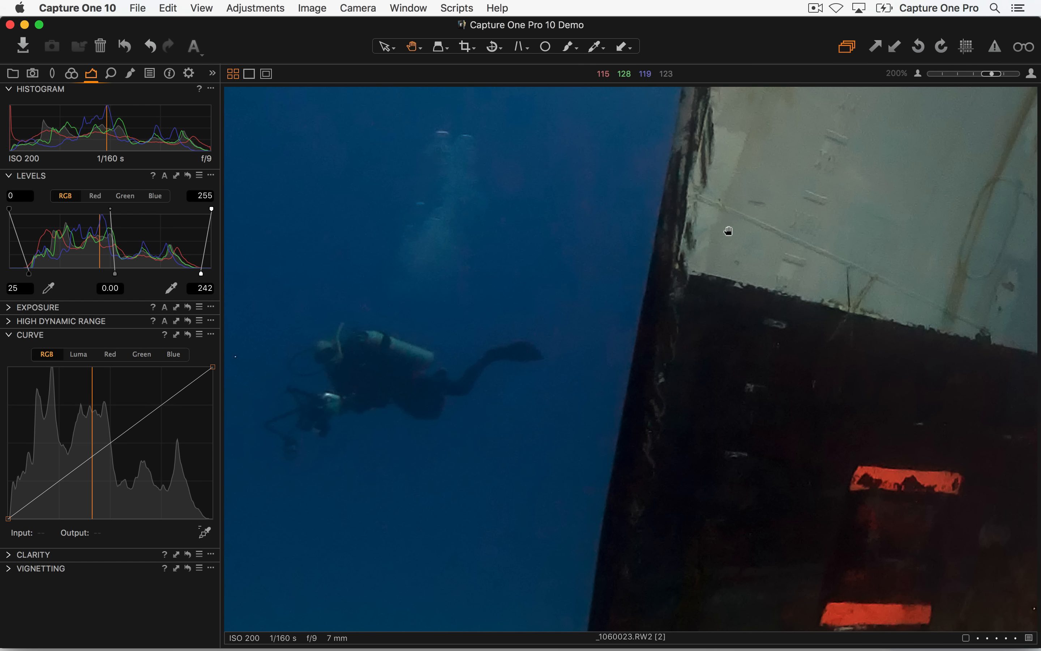
- Try a sharpening amount of 600 and higher on the shipwreck photo, and restore the default amount
{"action": "left_click", "coordinate": [112, 74]}
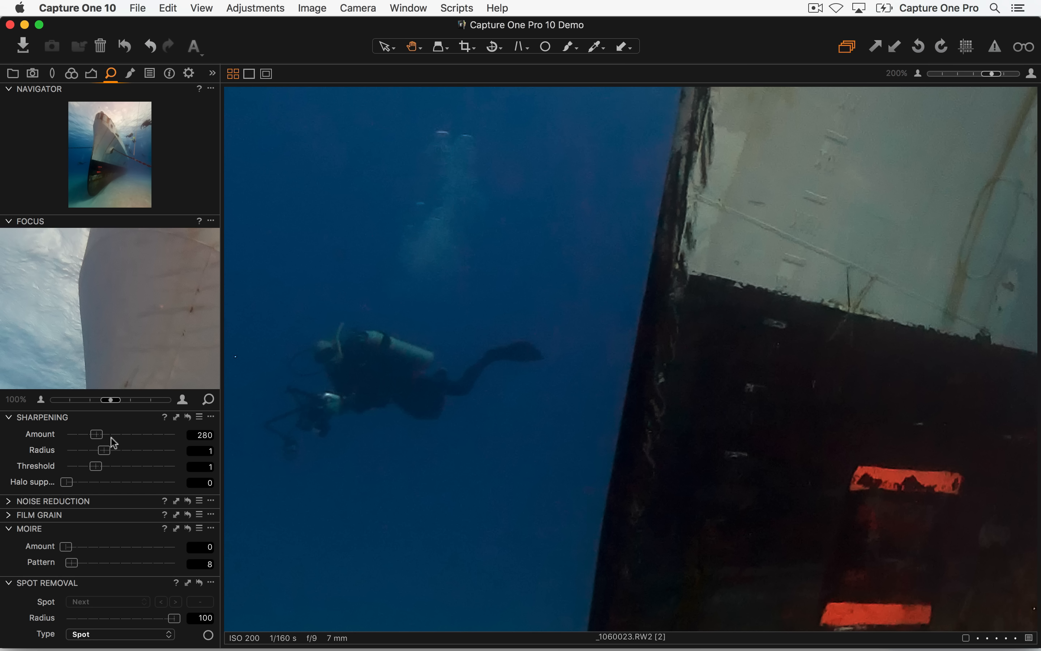
{"action": "left_click_drag", "start_coordinate": [101, 434], "coordinate": [134, 438]}
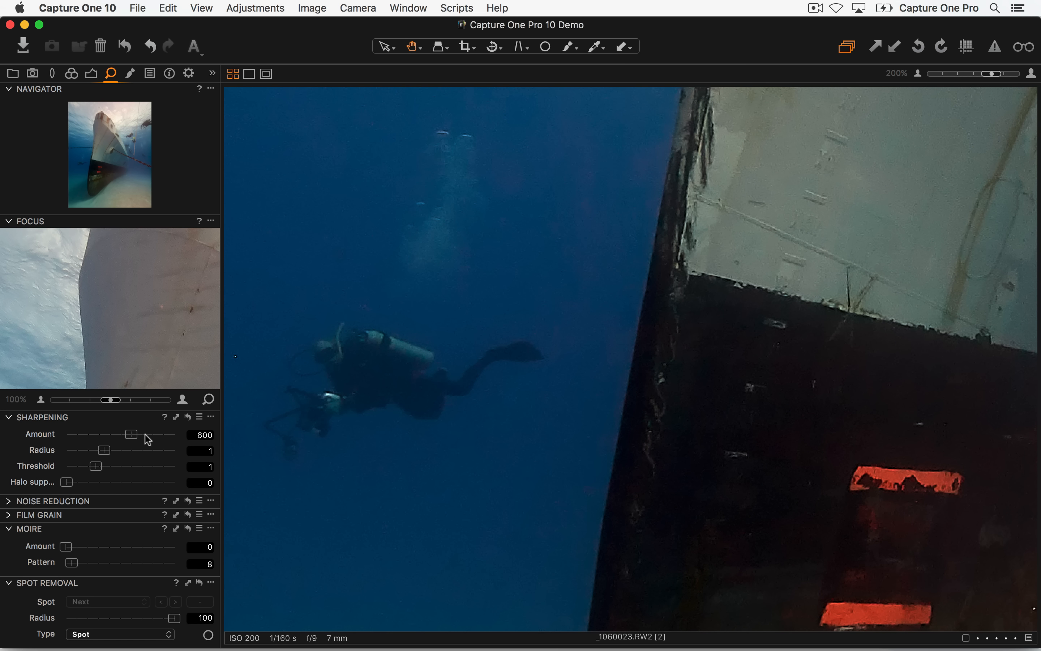
{"action": "left_click_drag", "start_coordinate": [145, 434], "coordinate": [152, 434]}
{"action": "double_click", "coordinate": [159, 435]}
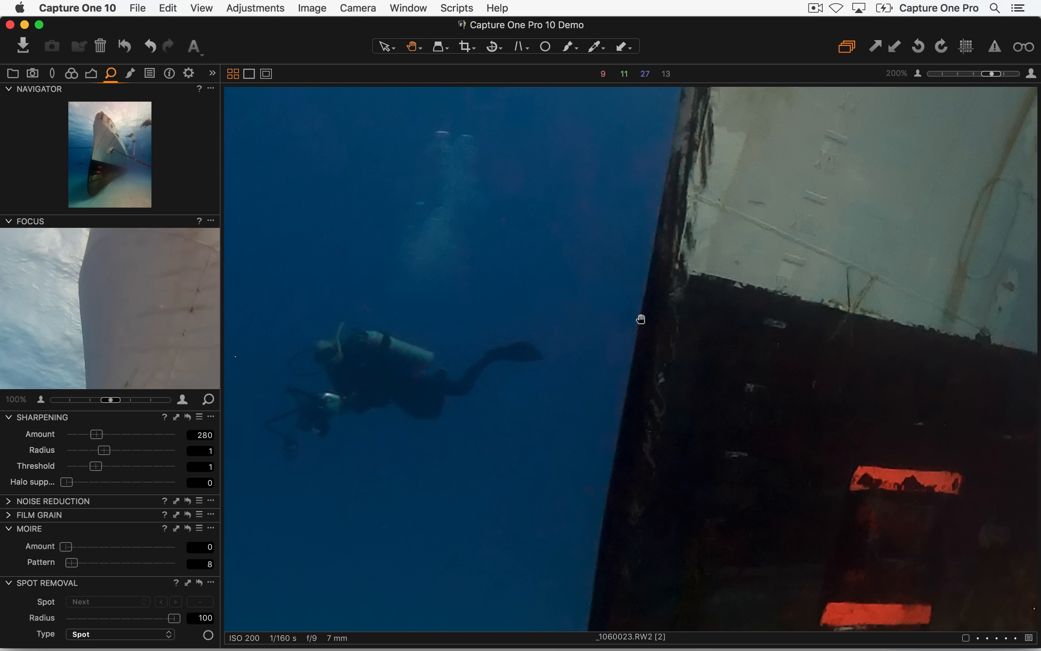
- Check the divers and red hull markings close up, set the sharpening amount to 0 and fit the whole photo
{"action": "left_click_drag", "start_coordinate": [634, 326], "coordinate": [684, 307]}
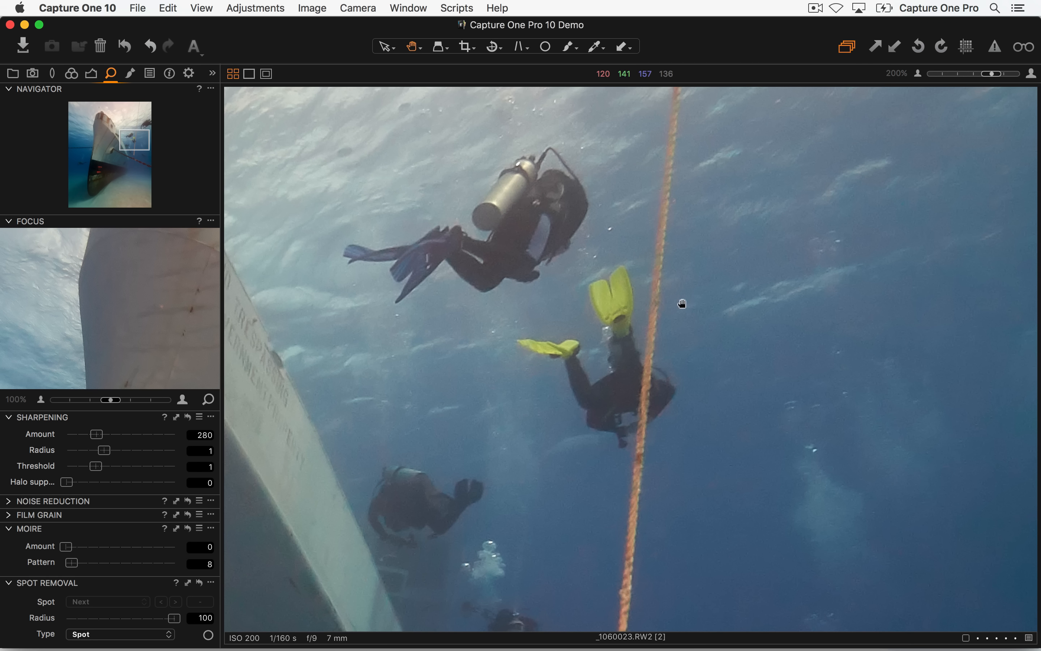
{"action": "left_click_drag", "start_coordinate": [639, 278], "coordinate": [591, 317]}
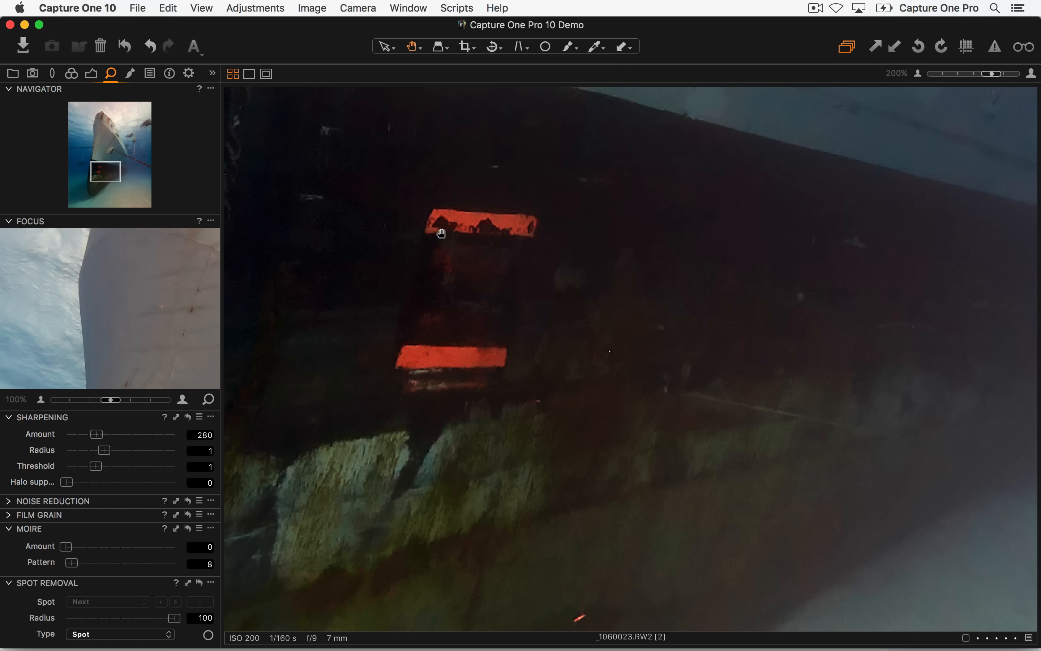
{"action": "left_click_drag", "start_coordinate": [95, 436], "coordinate": [13, 434]}
{"action": "double_click", "coordinate": [410, 267]}
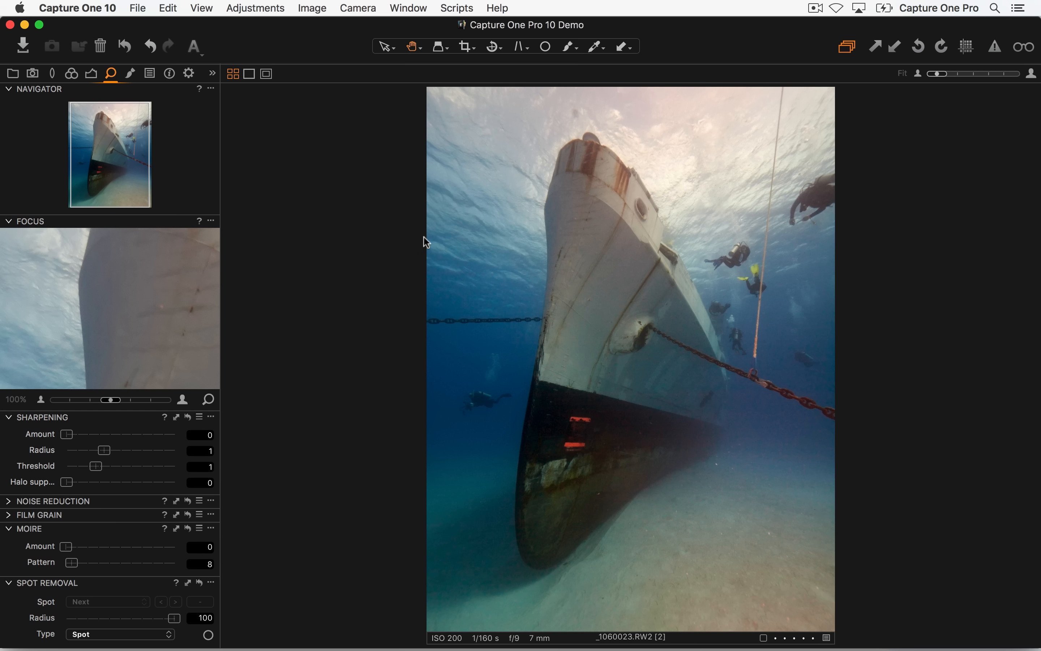
- Add a new local adjustment layer named "Sharpen Layer" to the shipwreck photo and view the hull at 100%
{"action": "left_click", "coordinate": [130, 74]}
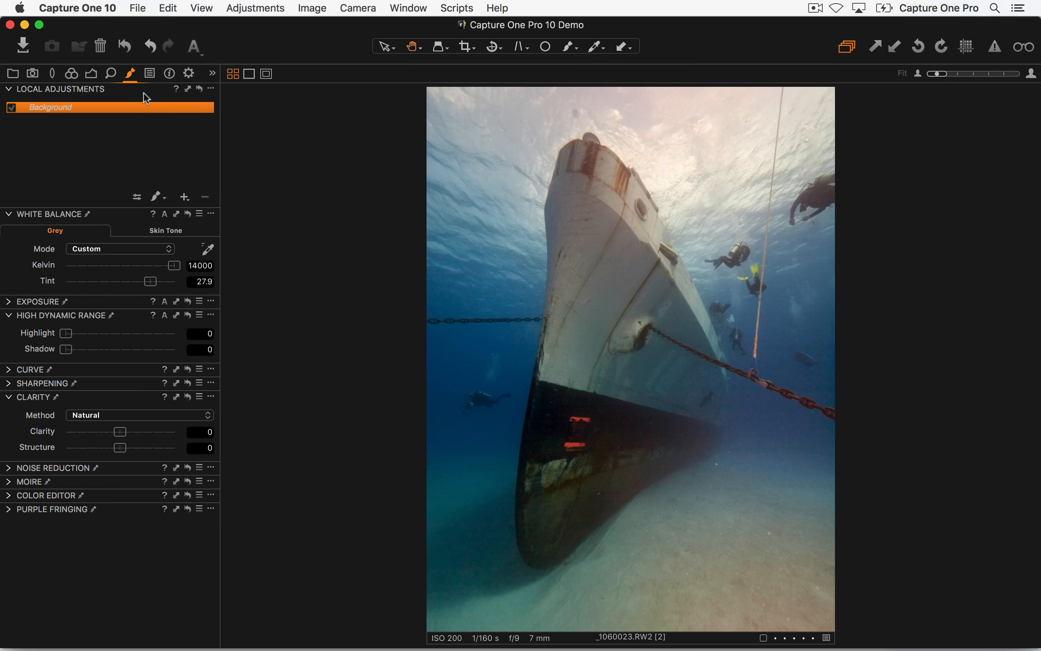
{"action": "left_click", "coordinate": [611, 346]}
{"action": "left_click_drag", "start_coordinate": [650, 350], "coordinate": [516, 298]}
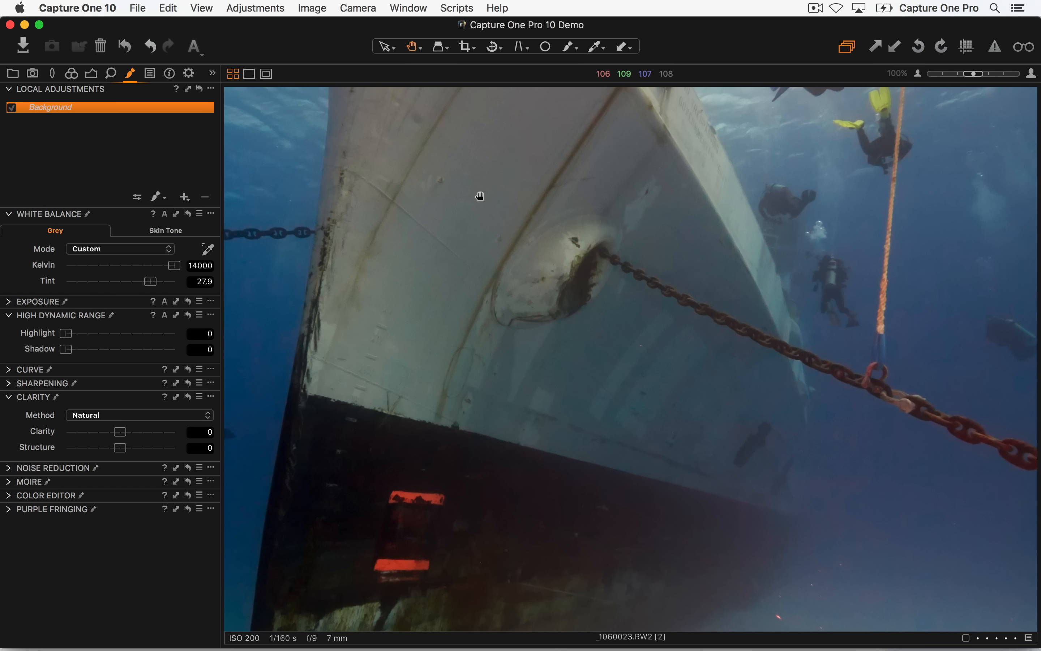
{"action": "left_click", "coordinate": [184, 197]}
{"action": "type", "text": "Sha"}
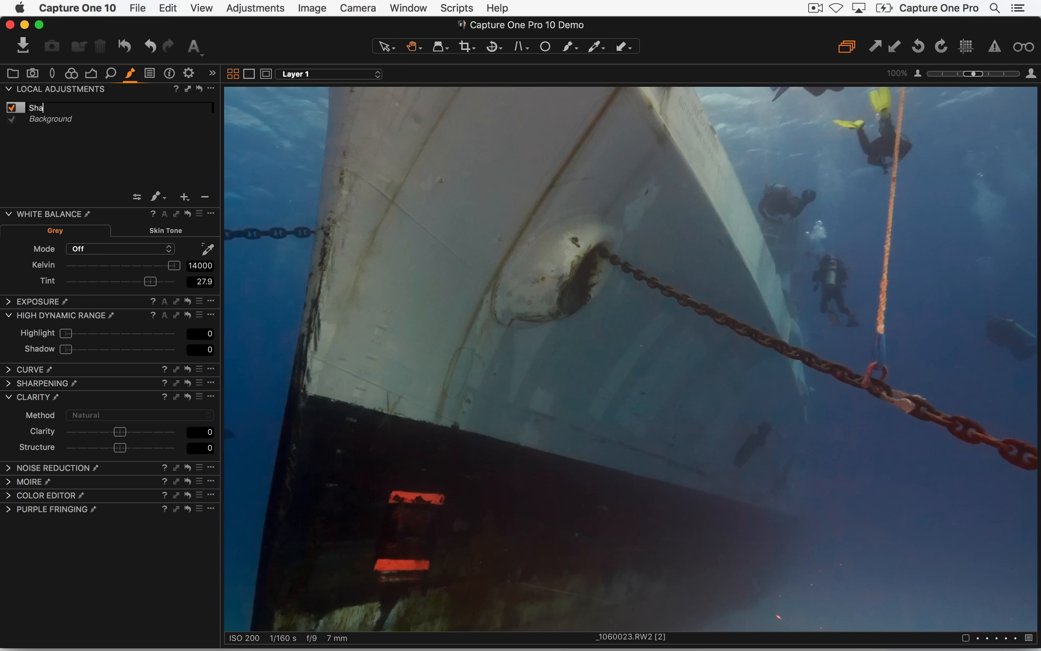
{"action": "type", "text": "rpen Layer"}
{"action": "key", "text": "Return"}
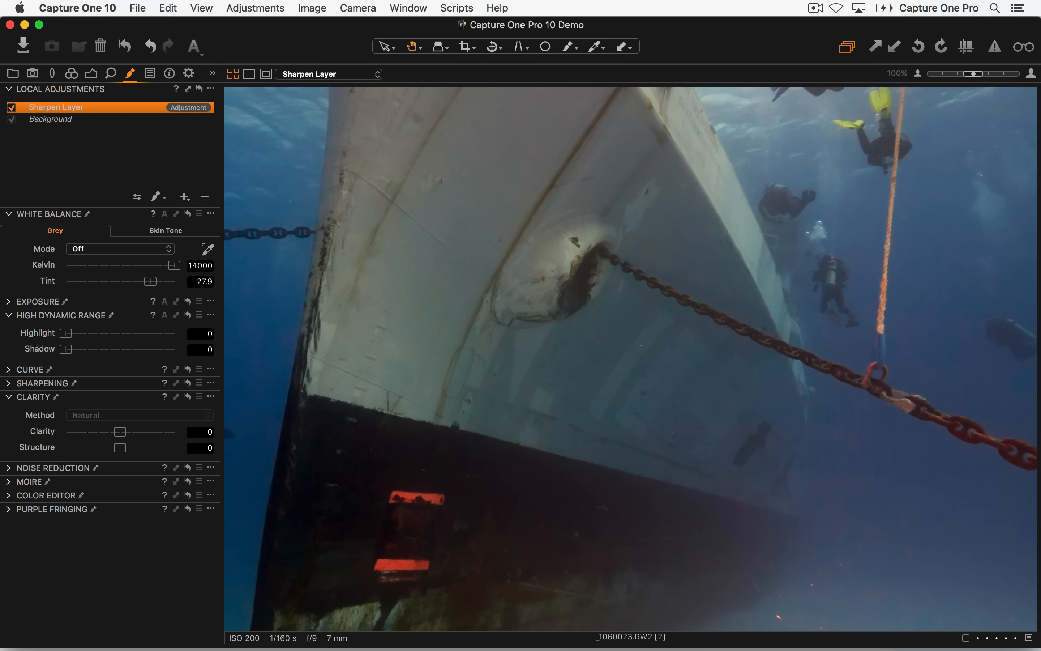
- Invert the Sharpen Layer's empty mask and set the layer's sharpening amount to 300 and structure to 11
{"action": "left_click", "coordinate": [211, 89]}
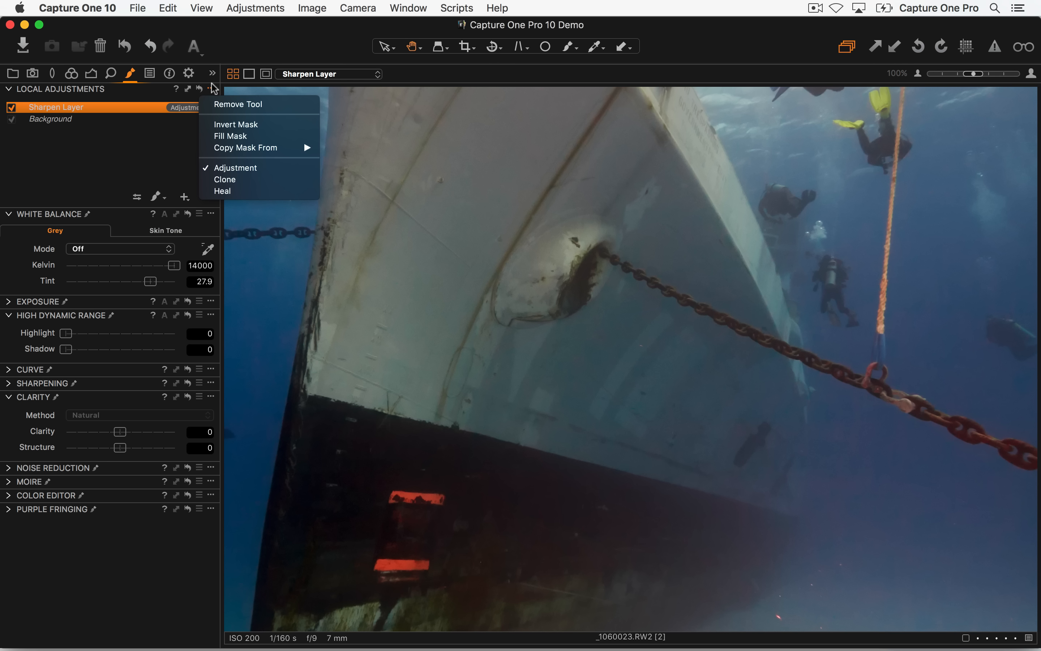
{"action": "left_click", "coordinate": [208, 126]}
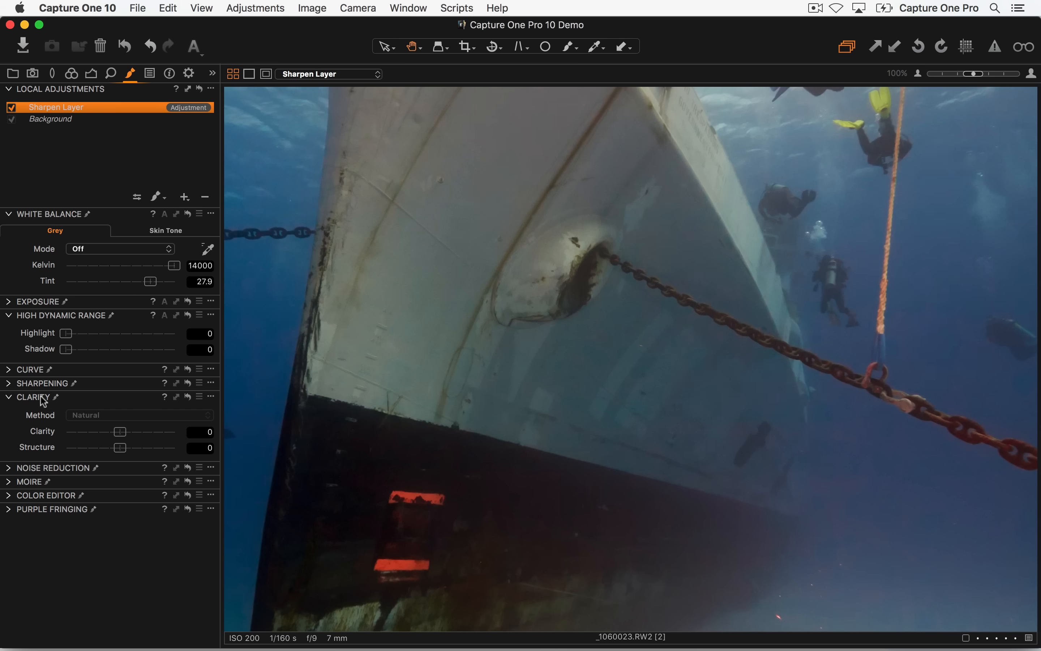
{"action": "left_click", "coordinate": [8, 384]}
{"action": "left_click_drag", "start_coordinate": [69, 400], "coordinate": [99, 404]}
{"action": "left_click_drag", "start_coordinate": [122, 520], "coordinate": [131, 519]}
- Compare the hull and its red markings with the Sharpen Layer switched off and on, at 100% and 200%
{"action": "left_click", "coordinate": [12, 108]}
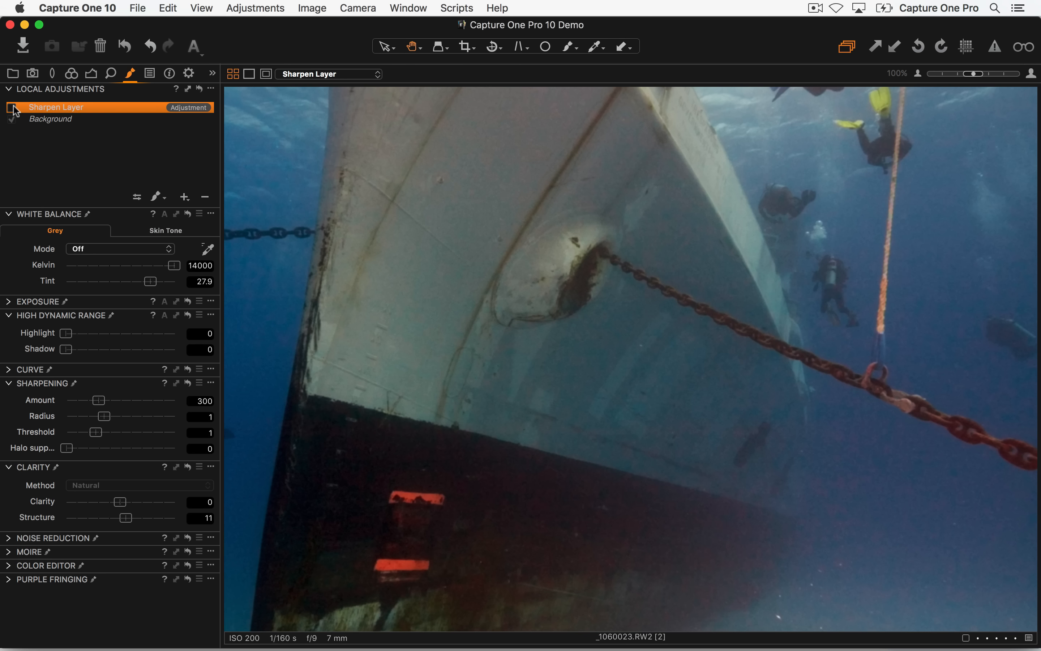
{"action": "left_click", "coordinate": [14, 108]}
{"action": "left_click", "coordinate": [11, 108]}
{"action": "left_click_drag", "start_coordinate": [394, 434], "coordinate": [599, 225]}
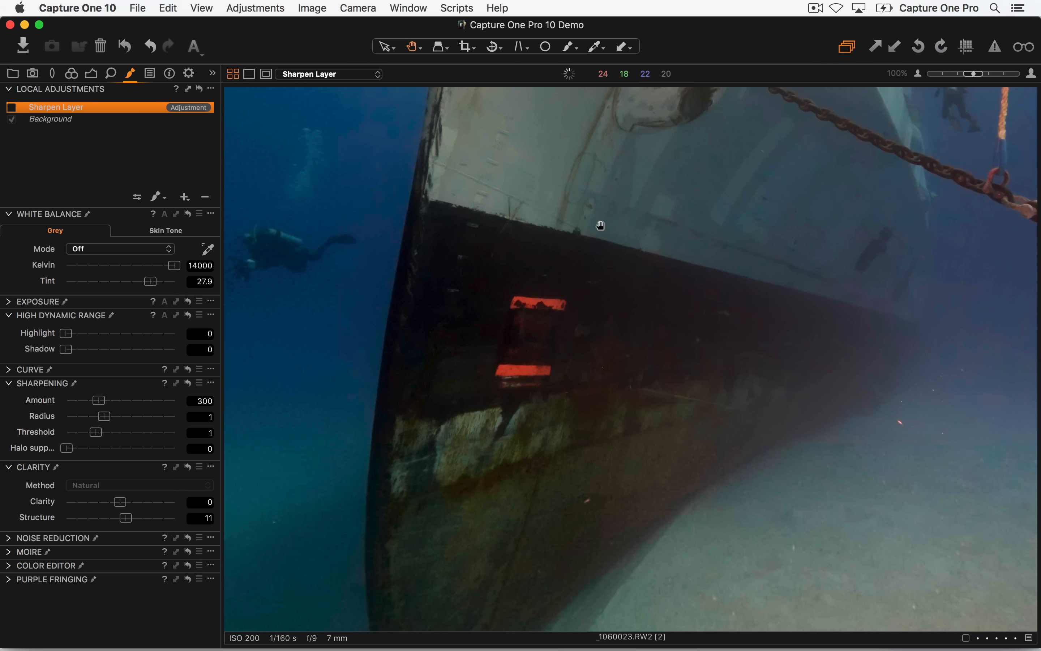
{"action": "left_click", "coordinate": [987, 74]}
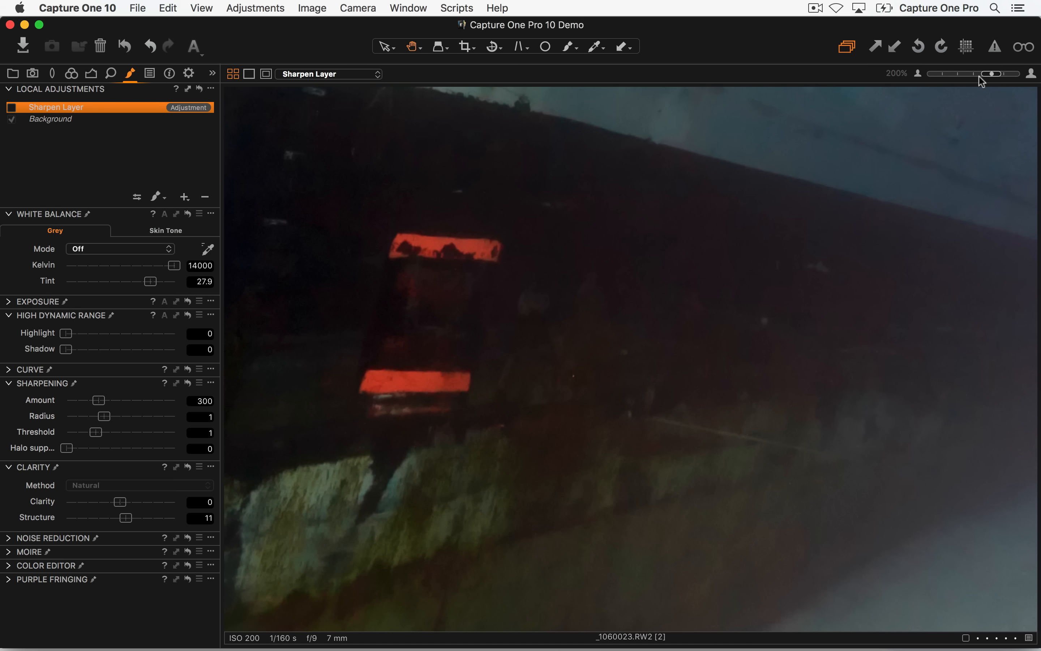
{"action": "left_click_drag", "start_coordinate": [485, 213], "coordinate": [670, 225]}
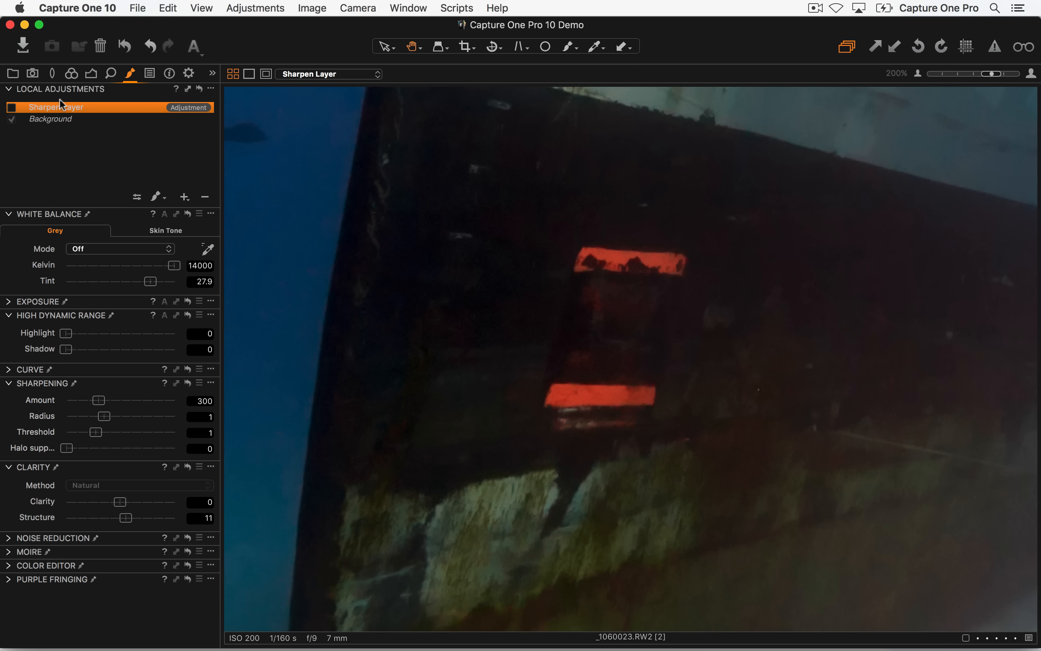
{"action": "left_click", "coordinate": [11, 108]}
{"action": "left_click", "coordinate": [12, 107]}
{"action": "left_click", "coordinate": [11, 108]}
- Invert the Sharpen Layer's mask again to clear it, and return to the 100% view
{"action": "left_click", "coordinate": [212, 89]}
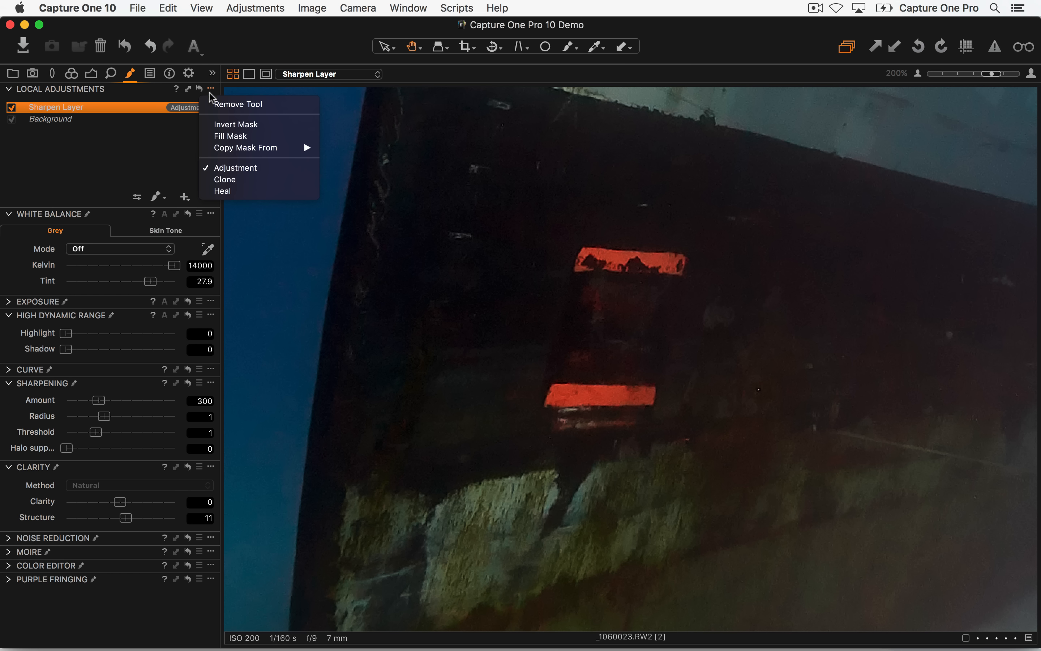
{"action": "left_click", "coordinate": [227, 122]}
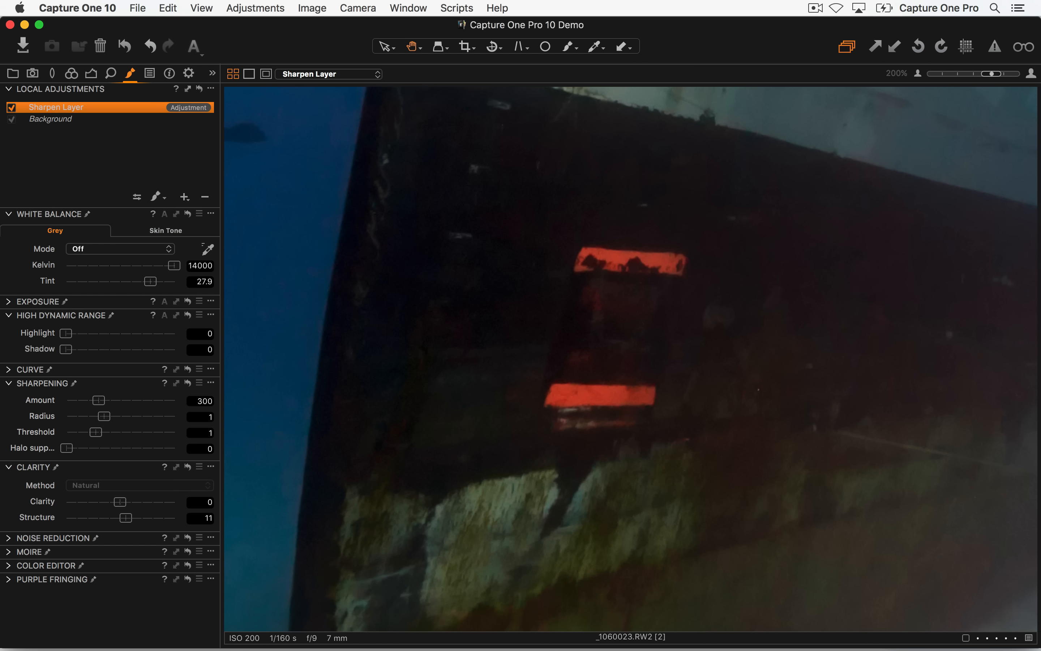
{"action": "left_click", "coordinate": [917, 74]}
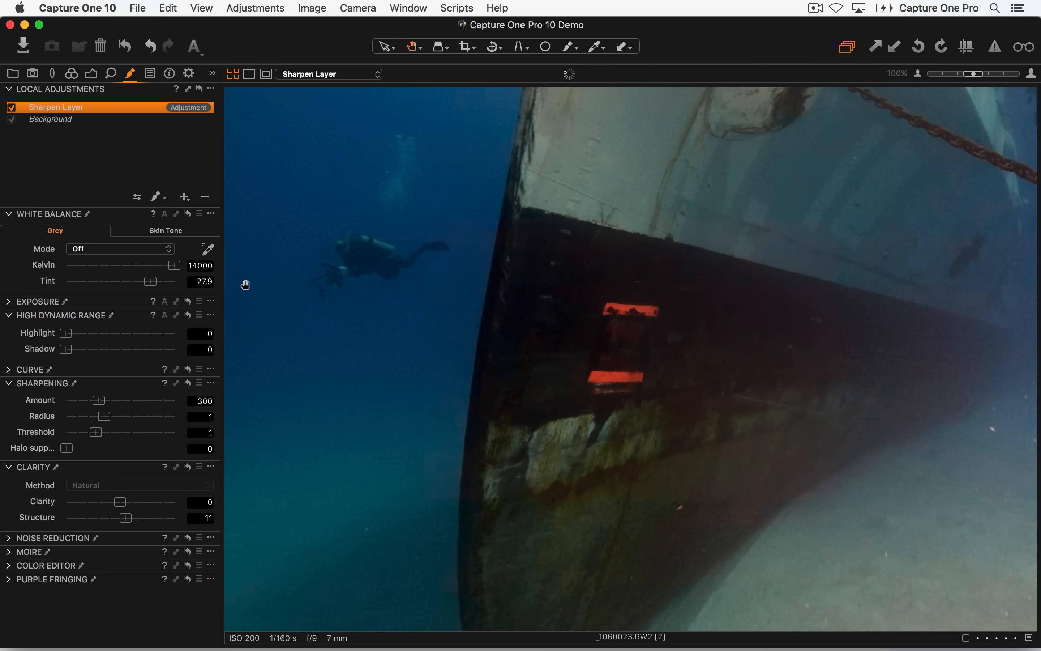
- Set up the mask brush with size 286, hardness 63, opacity 100 and flow 70
{"action": "left_click", "coordinate": [157, 197]}
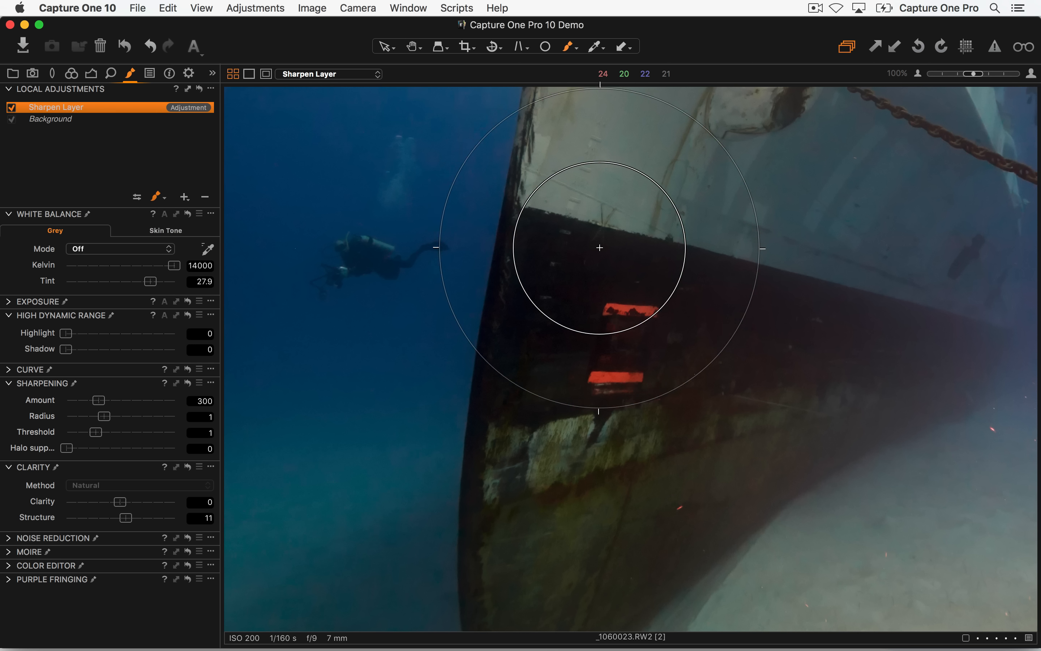
{"action": "right_click", "coordinate": [691, 283]}
{"action": "mouse_move", "coordinate": [660, 301]}
{"action": "left_mouse_down"}
{"action": "mouse_move", "coordinate": [716, 301]}
{"action": "mouse_move", "coordinate": [666, 285]}
{"action": "left_mouse_up"}
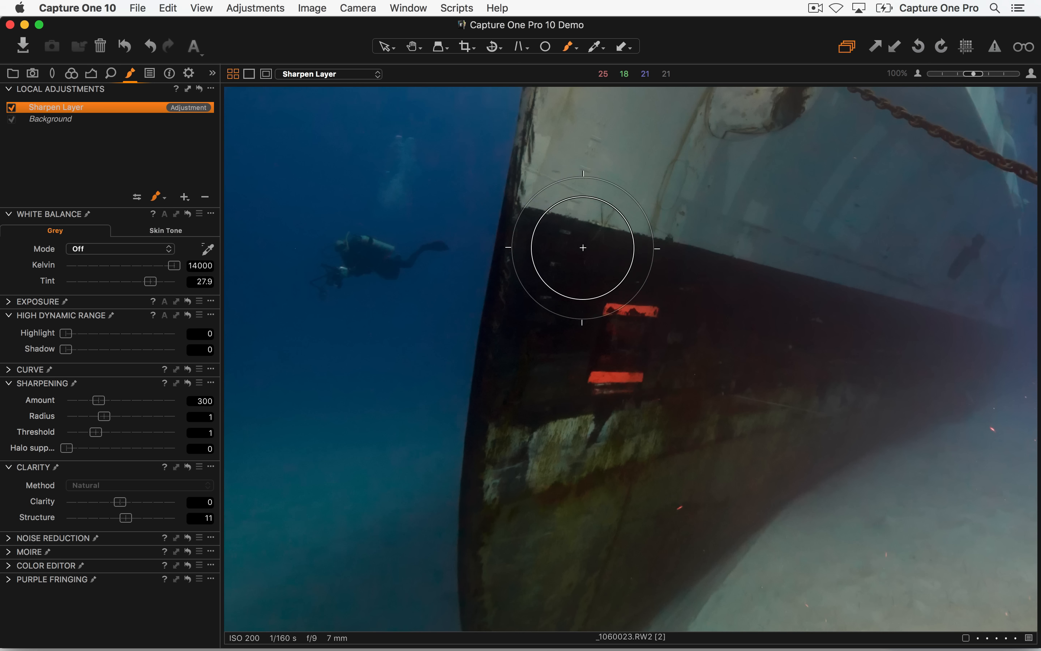
{"action": "right_click", "coordinate": [691, 325]}
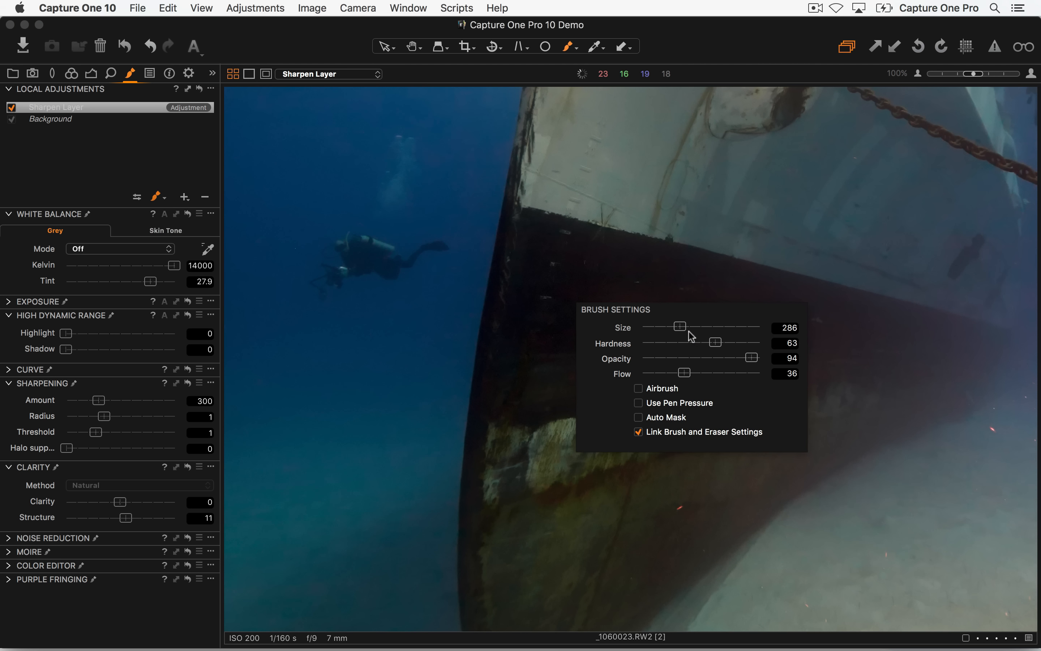
{"action": "left_click_drag", "start_coordinate": [751, 358], "coordinate": [762, 358]}
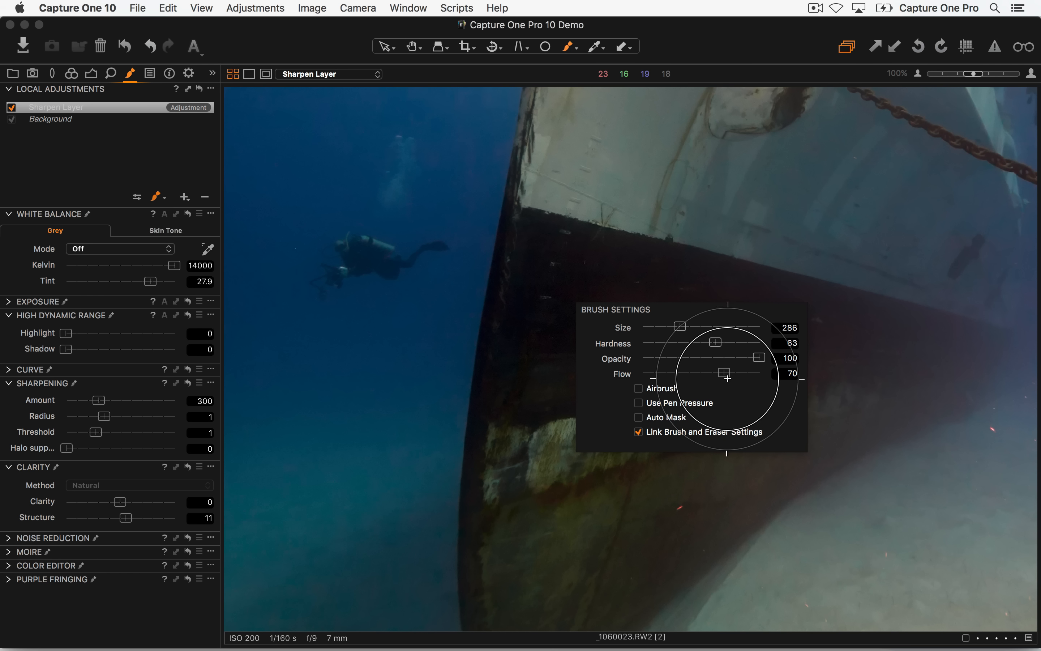
- Paint the Sharpen Layer's mask over the black bow and the pale hull around the anchor chain opening
{"action": "mouse_move", "coordinate": [596, 257]}
{"action": "left_mouse_down"}
{"action": "mouse_move", "coordinate": [591, 361]}
{"action": "mouse_move", "coordinate": [625, 357]}
{"action": "mouse_move", "coordinate": [578, 416]}
{"action": "mouse_move", "coordinate": [574, 447]}
{"action": "mouse_move", "coordinate": [613, 466]}
{"action": "mouse_move", "coordinate": [586, 521]}
{"action": "mouse_move", "coordinate": [709, 418]}
{"action": "mouse_move", "coordinate": [851, 361]}
{"action": "mouse_move", "coordinate": [631, 266]}
{"action": "mouse_move", "coordinate": [566, 421]}
{"action": "mouse_move", "coordinate": [514, 479]}
{"action": "left_mouse_up"}
{"action": "key", "text": "space"}
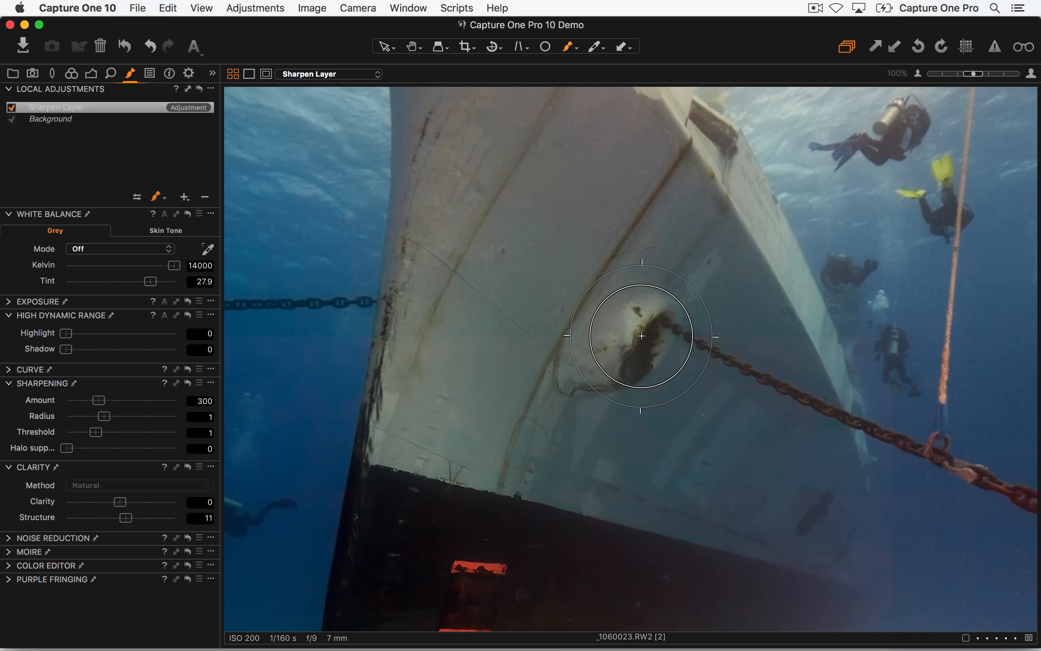
{"action": "mouse_move", "coordinate": [567, 355]}
{"action": "left_mouse_down"}
{"action": "mouse_move", "coordinate": [452, 387]}
{"action": "mouse_move", "coordinate": [447, 327]}
{"action": "mouse_move", "coordinate": [495, 293]}
{"action": "mouse_move", "coordinate": [702, 356]}
{"action": "mouse_move", "coordinate": [558, 406]}
{"action": "mouse_move", "coordinate": [528, 407]}
{"action": "mouse_move", "coordinate": [642, 335]}
{"action": "left_mouse_up"}
{"action": "mouse_move", "coordinate": [603, 180]}
{"action": "left_mouse_down"}
{"action": "mouse_move", "coordinate": [648, 361]}
{"action": "mouse_move", "coordinate": [616, 382]}
{"action": "mouse_move", "coordinate": [638, 554]}
{"action": "left_mouse_up"}
{"action": "mouse_move", "coordinate": [608, 282]}
{"action": "left_mouse_down"}
{"action": "mouse_move", "coordinate": [550, 236]}
{"action": "mouse_move", "coordinate": [606, 261]}
{"action": "mouse_move", "coordinate": [637, 313]}
{"action": "mouse_move", "coordinate": [620, 287]}
{"action": "mouse_move", "coordinate": [540, 273]}
{"action": "mouse_move", "coordinate": [603, 303]}
{"action": "mouse_move", "coordinate": [596, 338]}
{"action": "left_mouse_up"}
- Extend the painted mask over the upper hull, the lower bow and the chain area, and fit the whole photo
{"action": "key", "text": "space"}
{"action": "mouse_move", "coordinate": [595, 443]}
{"action": "left_mouse_down"}
{"action": "mouse_move", "coordinate": [665, 223]}
{"action": "mouse_move", "coordinate": [649, 250]}
{"action": "left_mouse_up"}
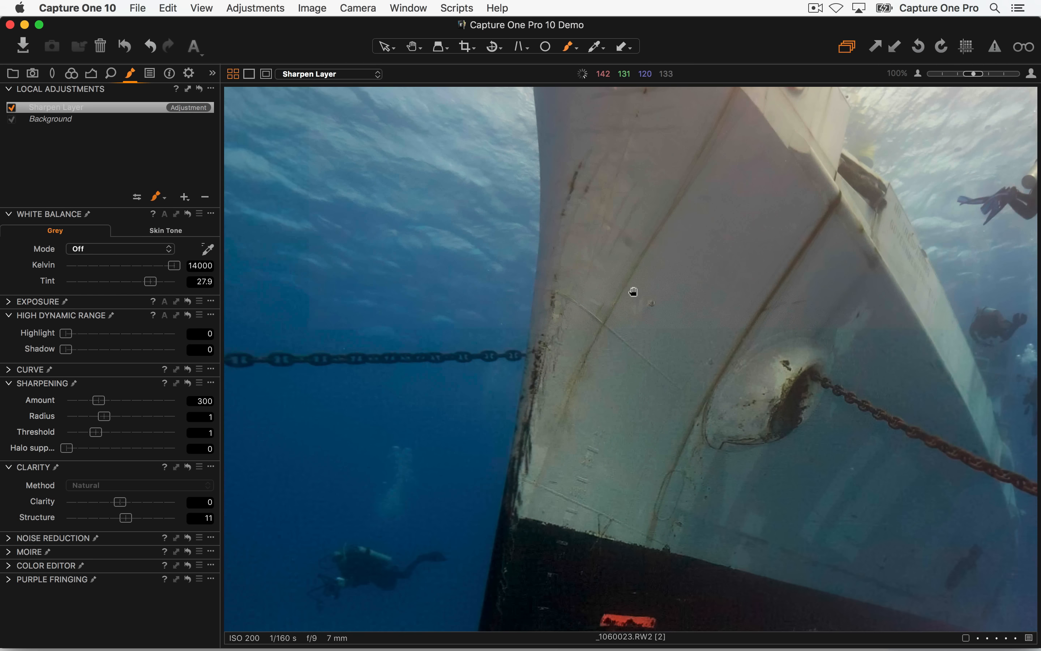
{"action": "mouse_move", "coordinate": [748, 372]}
{"action": "left_mouse_down"}
{"action": "mouse_move", "coordinate": [845, 403]}
{"action": "mouse_move", "coordinate": [641, 447]}
{"action": "mouse_move", "coordinate": [580, 517]}
{"action": "left_mouse_up"}
{"action": "key", "text": "space"}
{"action": "left_click_drag", "start_coordinate": [697, 309], "coordinate": [718, 209]}
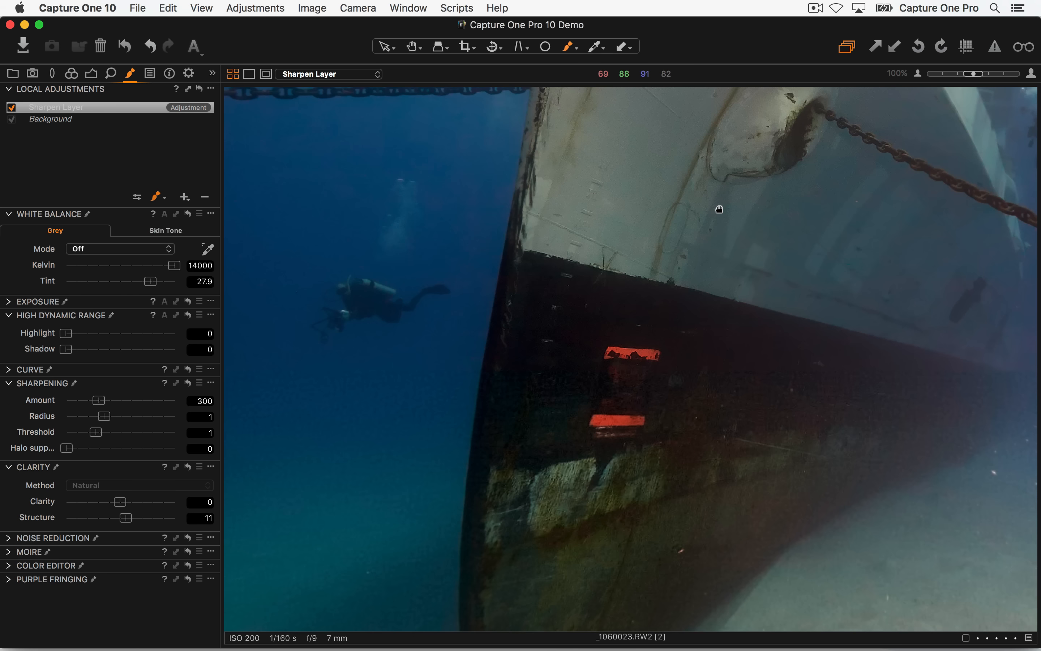
{"action": "mouse_move", "coordinate": [676, 425]}
{"action": "left_mouse_down"}
{"action": "mouse_move", "coordinate": [635, 487]}
{"action": "mouse_move", "coordinate": [627, 548]}
{"action": "mouse_move", "coordinate": [612, 555]}
{"action": "mouse_move", "coordinate": [565, 466]}
{"action": "mouse_move", "coordinate": [541, 565]}
{"action": "mouse_move", "coordinate": [573, 523]}
{"action": "left_mouse_up"}
{"action": "scroll", "coordinate": [622, 330], "scroll_direction": "down", "scroll_amount": 5}
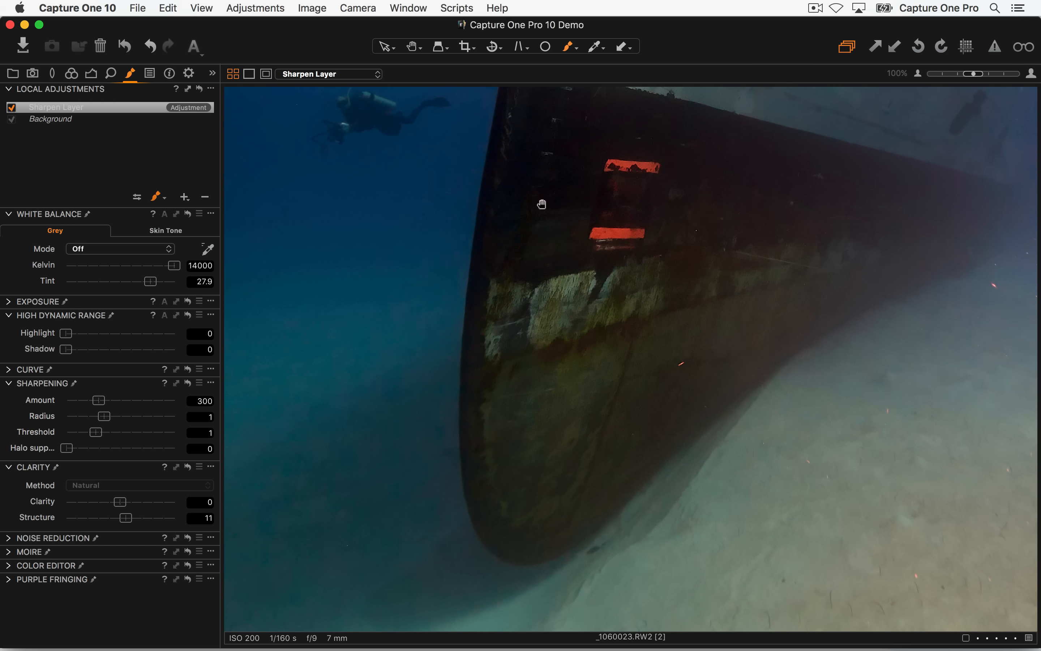
{"action": "scroll", "coordinate": [539, 204], "scroll_direction": "up", "scroll_amount": 4}
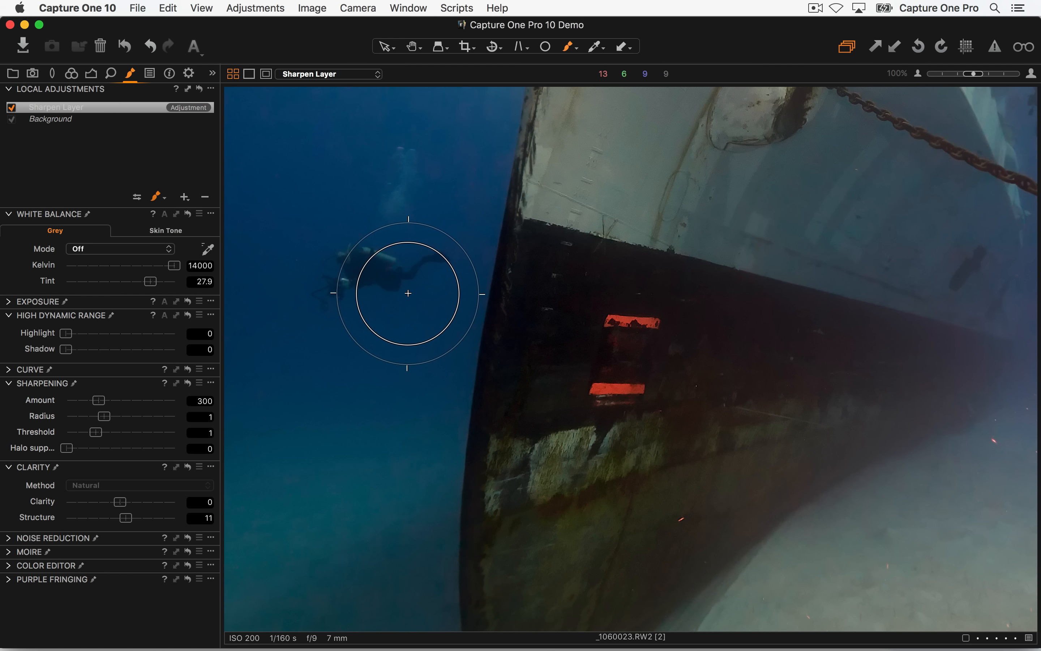
{"action": "key", "text": "space"}
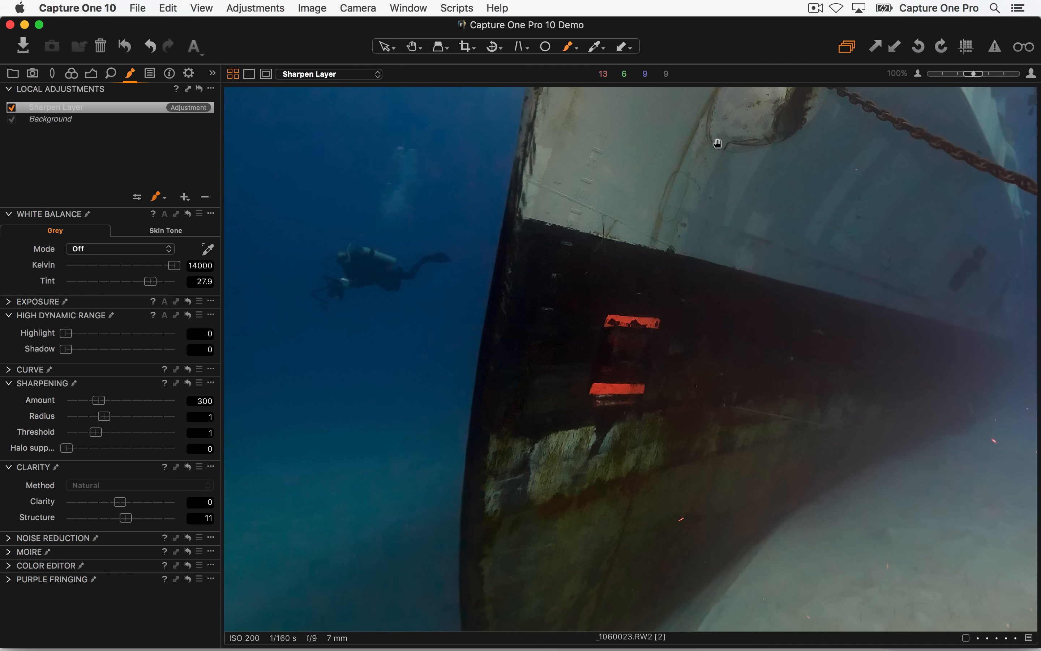
{"action": "mouse_move", "coordinate": [716, 144]}
{"action": "left_mouse_down"}
{"action": "mouse_move", "coordinate": [532, 255]}
{"action": "mouse_move", "coordinate": [487, 341]}
{"action": "left_mouse_up"}
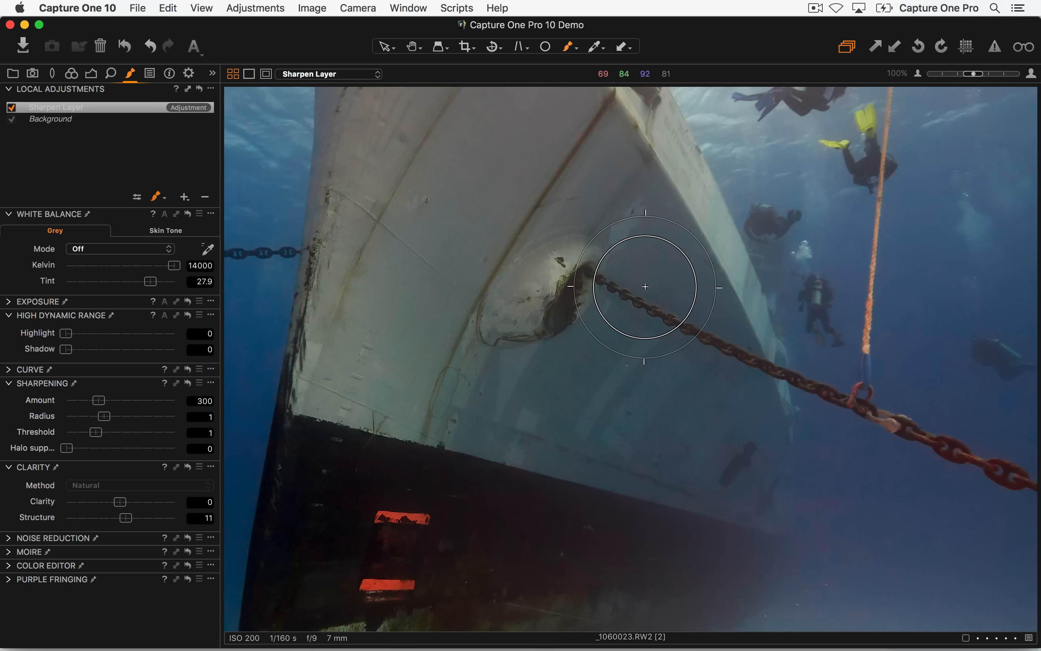
{"action": "key", "text": "h"}
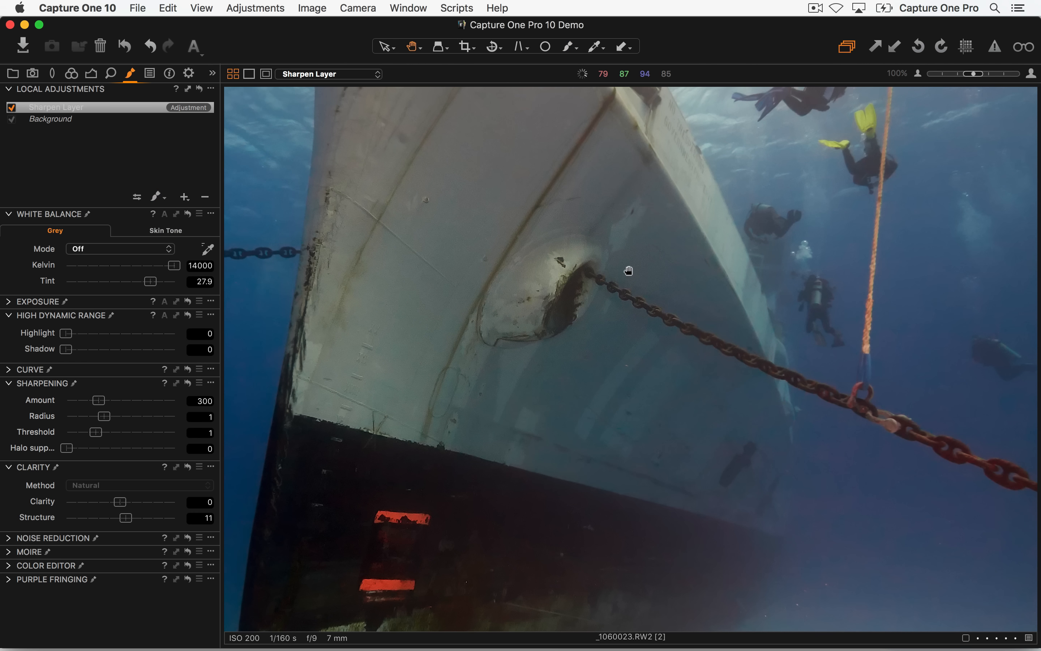
{"action": "left_click", "coordinate": [629, 271]}
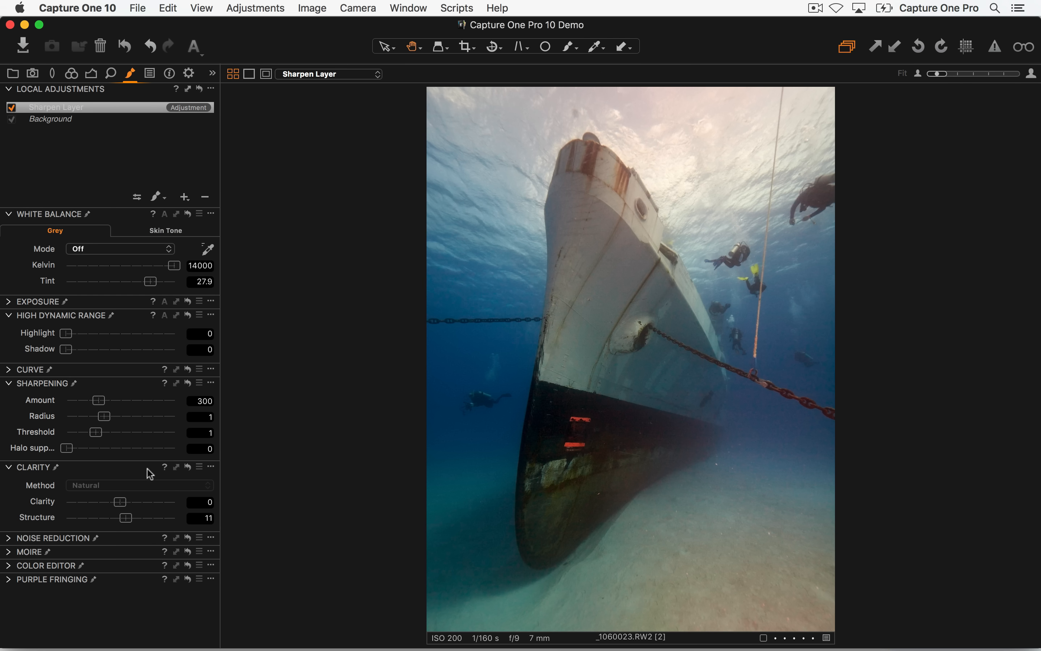
- Leave the Sharpen Layer's name as it is and select the Background layer
{"action": "left_click", "coordinate": [79, 120]}
{"action": "left_click", "coordinate": [78, 109]}
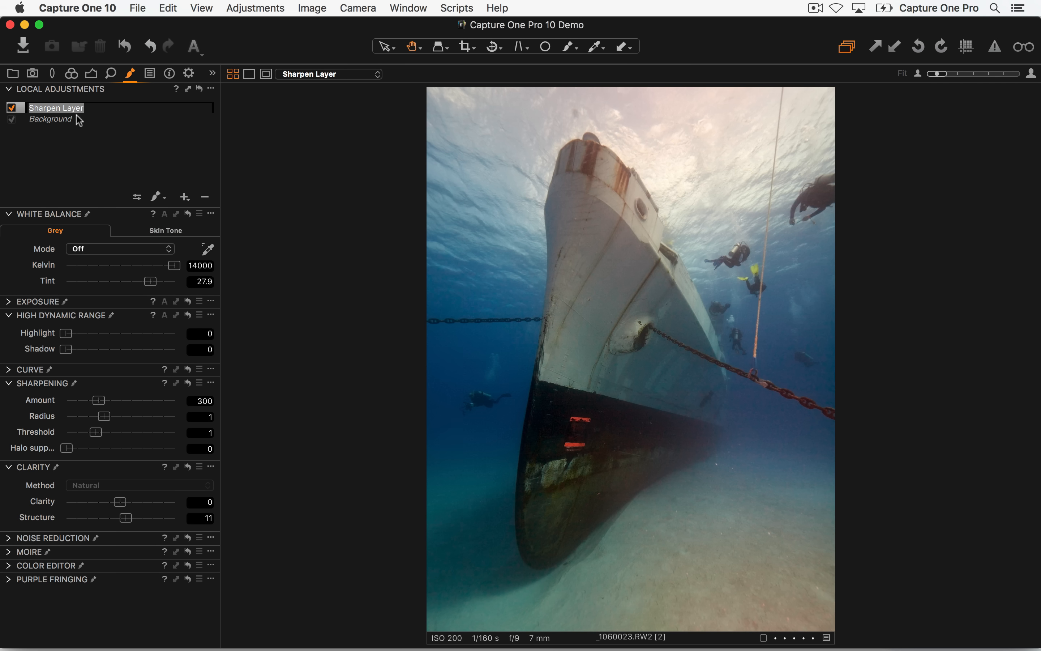
{"action": "left_click", "coordinate": [76, 121]}
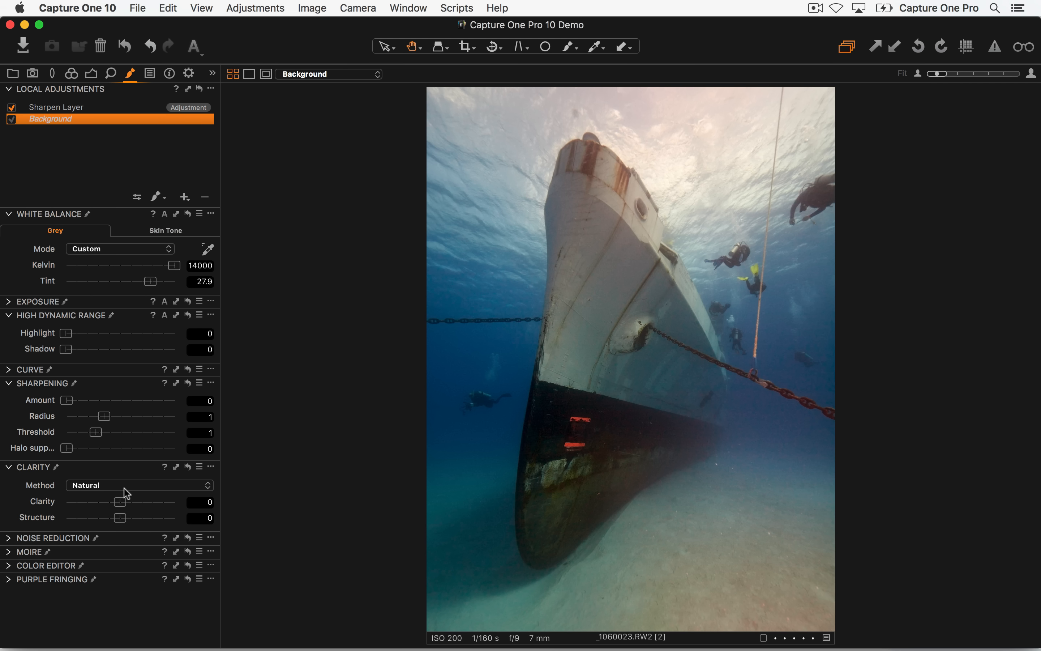
- Try a higher clarity and a contrast of 29 on the Background layer, resetting each to its default
{"action": "mouse_move", "coordinate": [124, 508]}
{"action": "left_mouse_down"}
{"action": "mouse_move", "coordinate": [165, 501]}
{"action": "mouse_move", "coordinate": [128, 505]}
{"action": "left_mouse_up"}
{"action": "double_click", "coordinate": [129, 504]}
{"action": "left_click", "coordinate": [11, 301]}
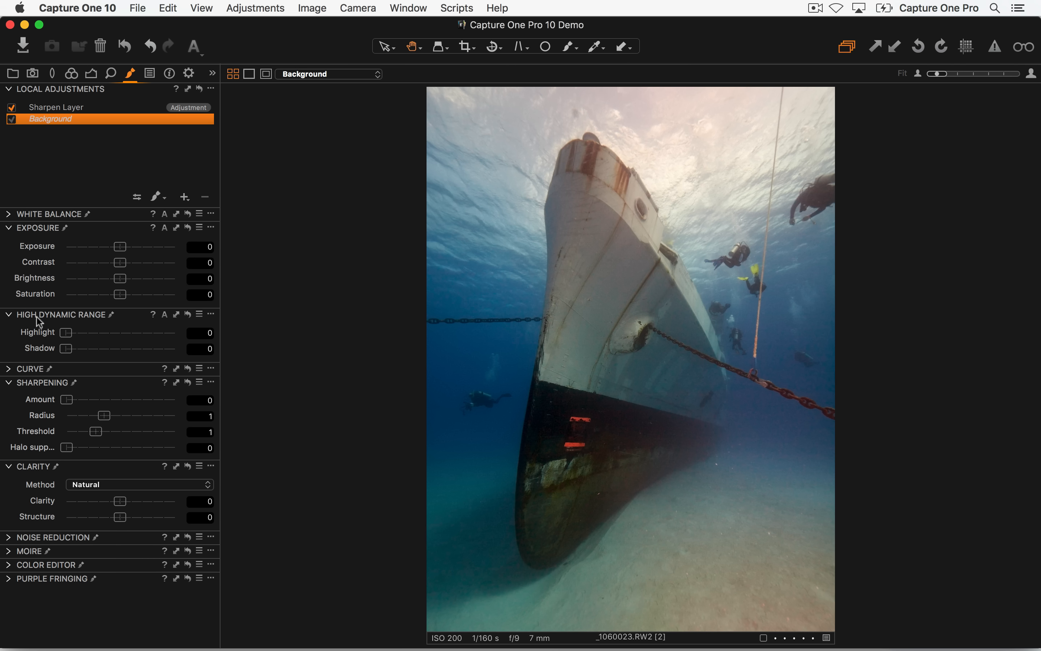
{"action": "left_click_drag", "start_coordinate": [125, 266], "coordinate": [384, 262]}
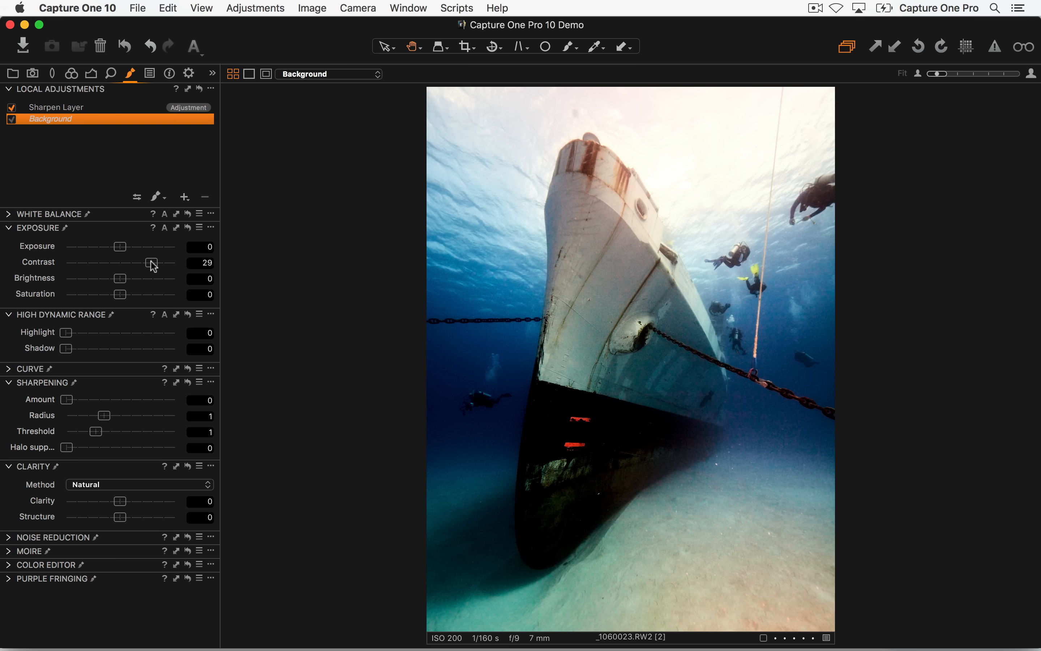
{"action": "double_click", "coordinate": [151, 260]}
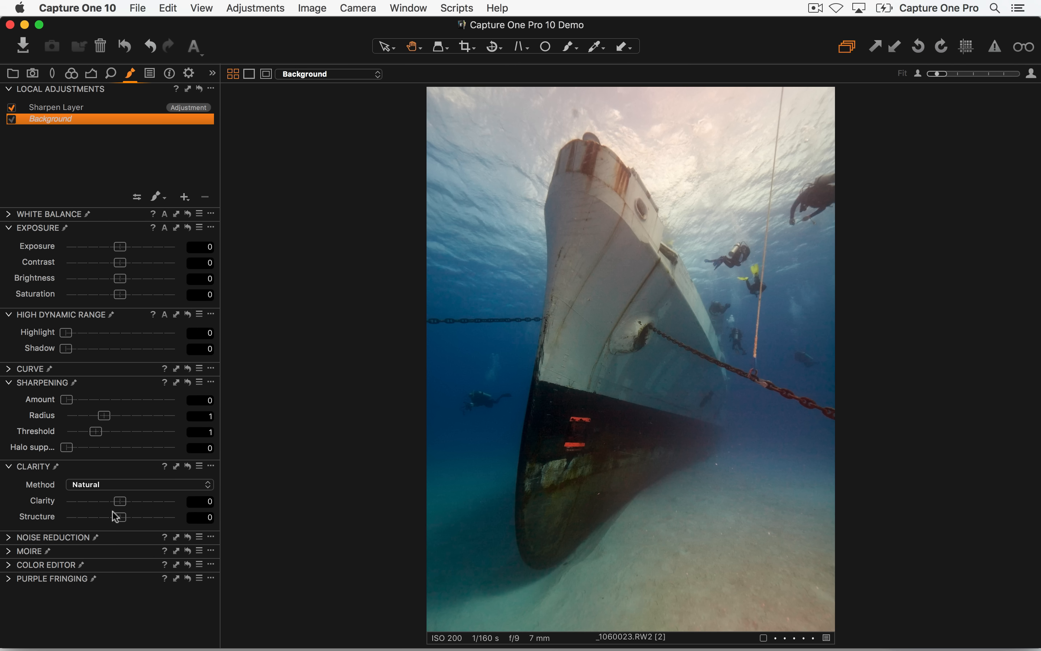
- Try clarity at 100 on the Background layer, set it to 64, and check the hull and chain at 100%
{"action": "left_click_drag", "start_coordinate": [122, 500], "coordinate": [243, 496]}
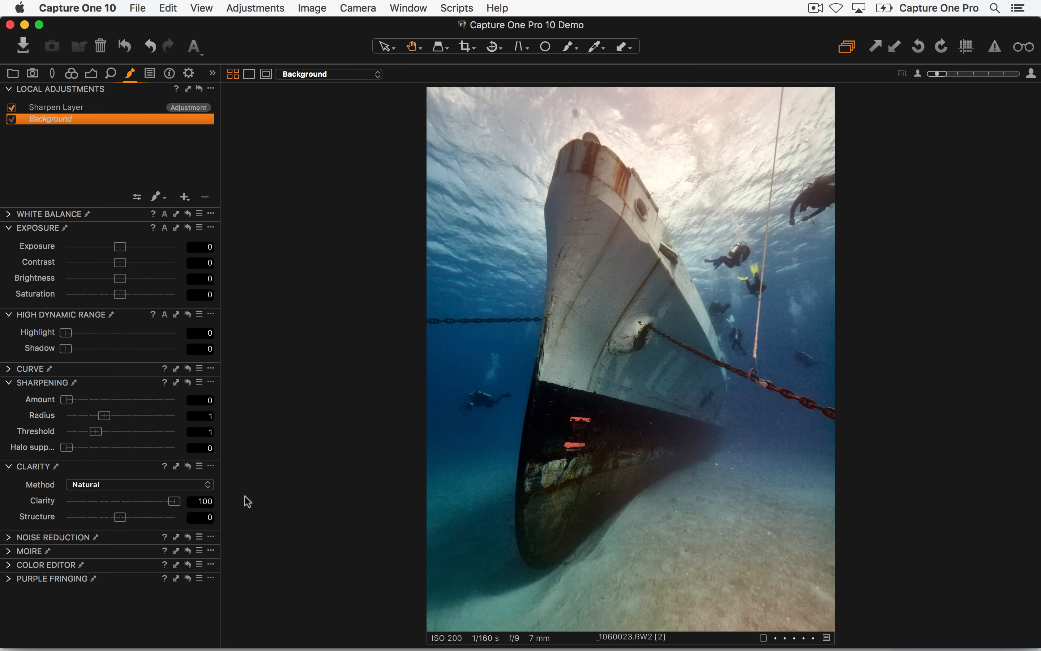
{"action": "mouse_move", "coordinate": [158, 496]}
{"action": "left_mouse_down"}
{"action": "mouse_move", "coordinate": [144, 497]}
{"action": "mouse_move", "coordinate": [247, 506]}
{"action": "mouse_move", "coordinate": [115, 497]}
{"action": "mouse_move", "coordinate": [172, 508]}
{"action": "mouse_move", "coordinate": [161, 508]}
{"action": "left_mouse_up"}
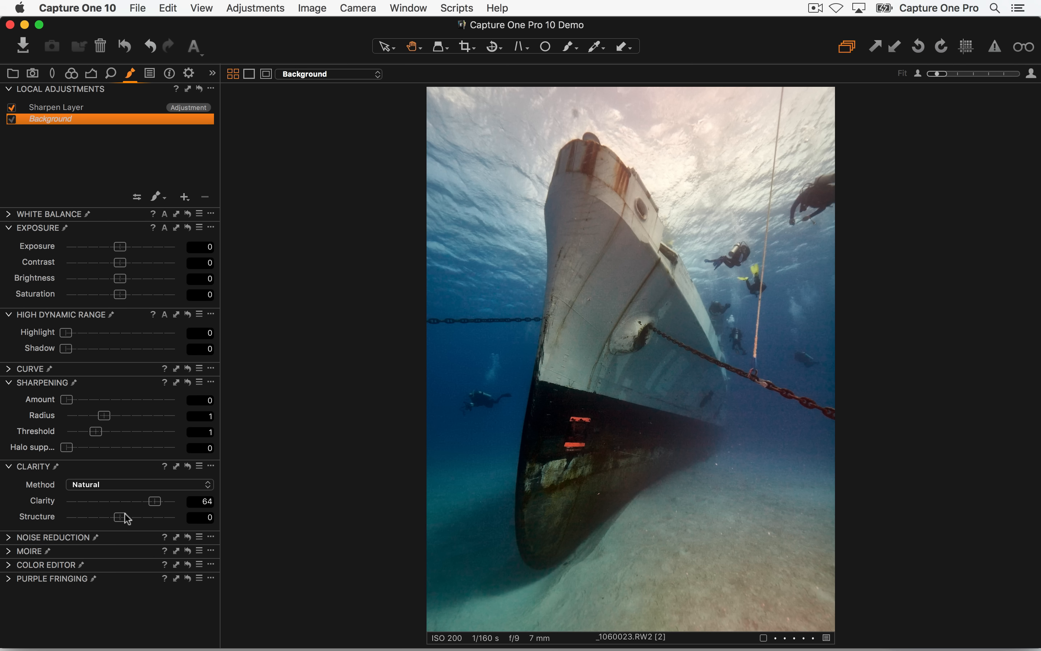
{"action": "left_click", "coordinate": [604, 334]}
{"action": "double_click", "coordinate": [609, 301]}
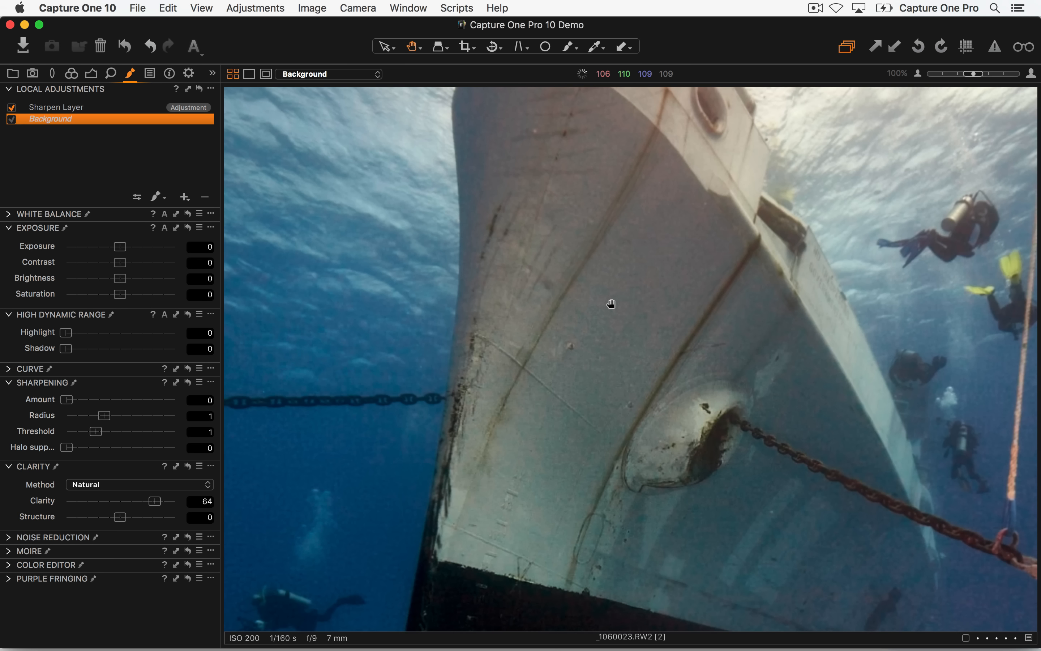
{"action": "left_click_drag", "start_coordinate": [558, 356], "coordinate": [441, 145]}
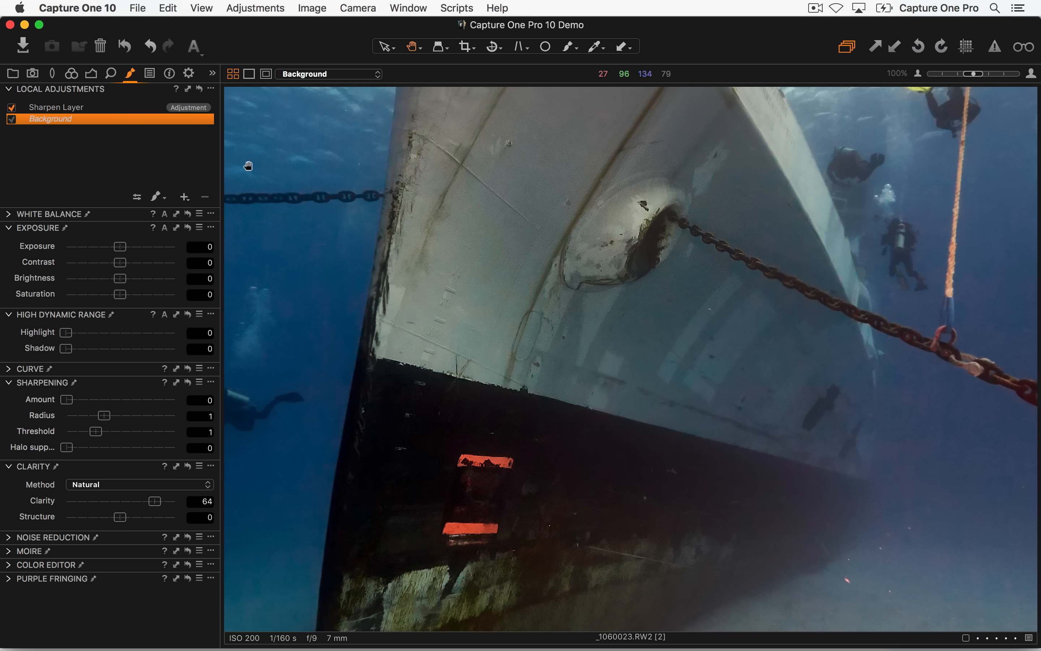
- Compare the photo with the Sharpen Layer switched off and on, and fit the whole photo
{"action": "left_click", "coordinate": [54, 109]}
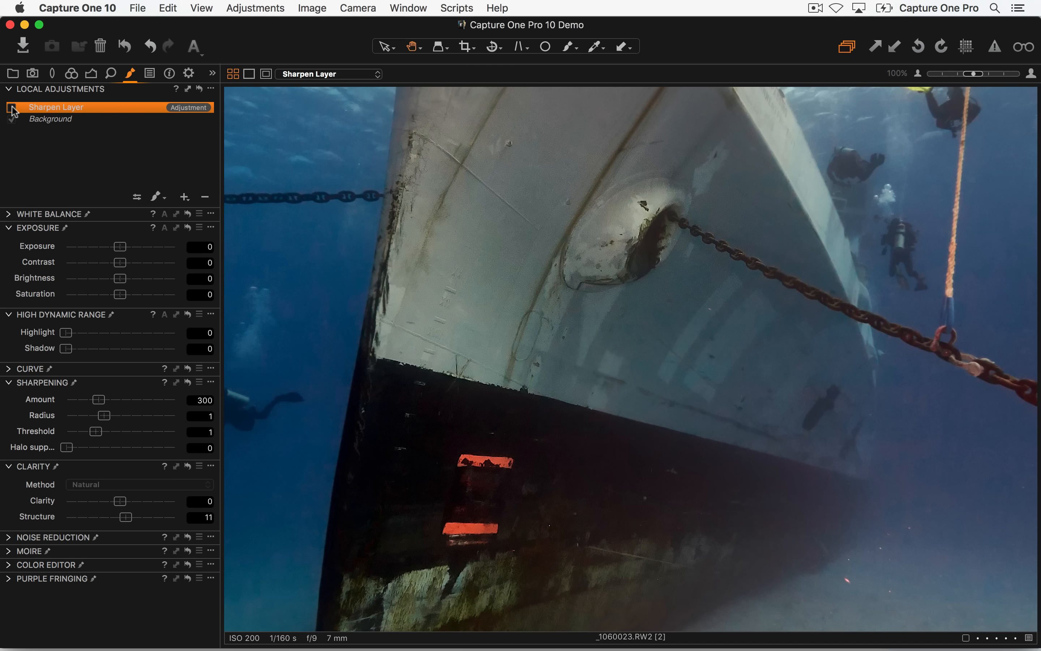
{"action": "left_click", "coordinate": [12, 109]}
{"action": "left_click", "coordinate": [12, 108]}
{"action": "double_click", "coordinate": [520, 379]}
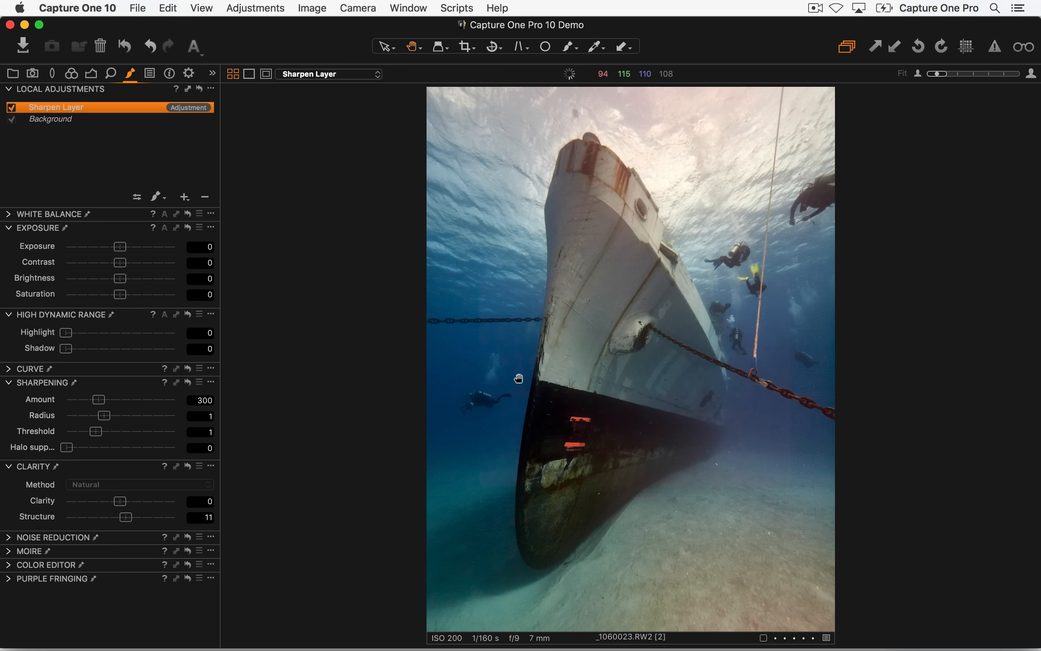
- Add a new local adjustment layer named "ship"
{"action": "left_click", "coordinate": [186, 199]}
{"action": "type", "text": "ship"}
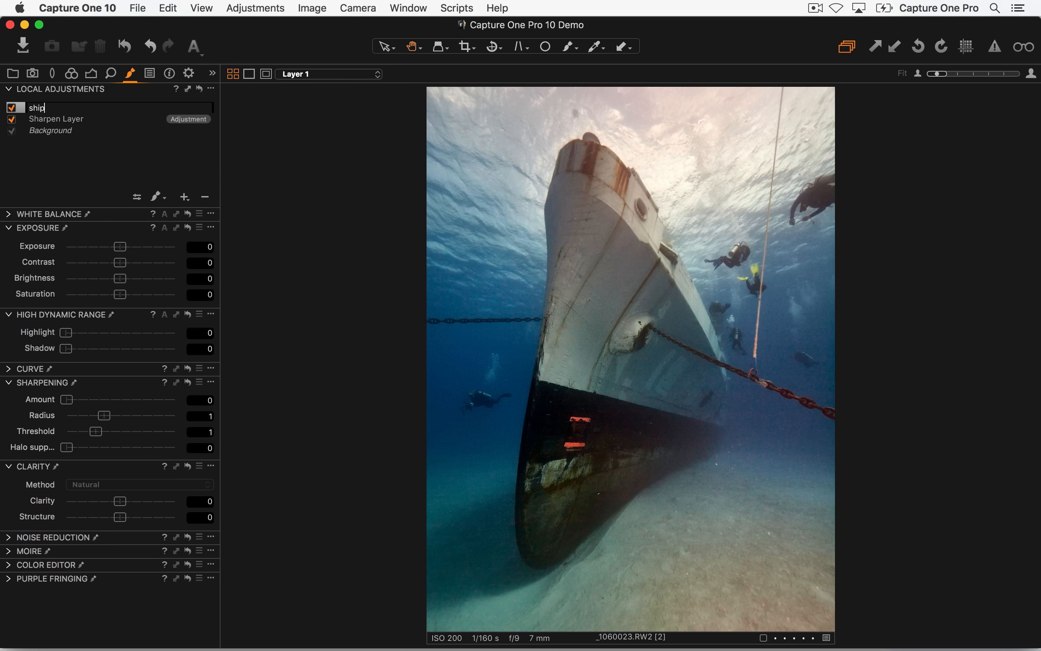
{"action": "key", "text": "Return"}
- Paint a closed mask outline around the ship's hull on the ship layer and fill the area inside it
{"action": "left_click", "coordinate": [158, 197]}
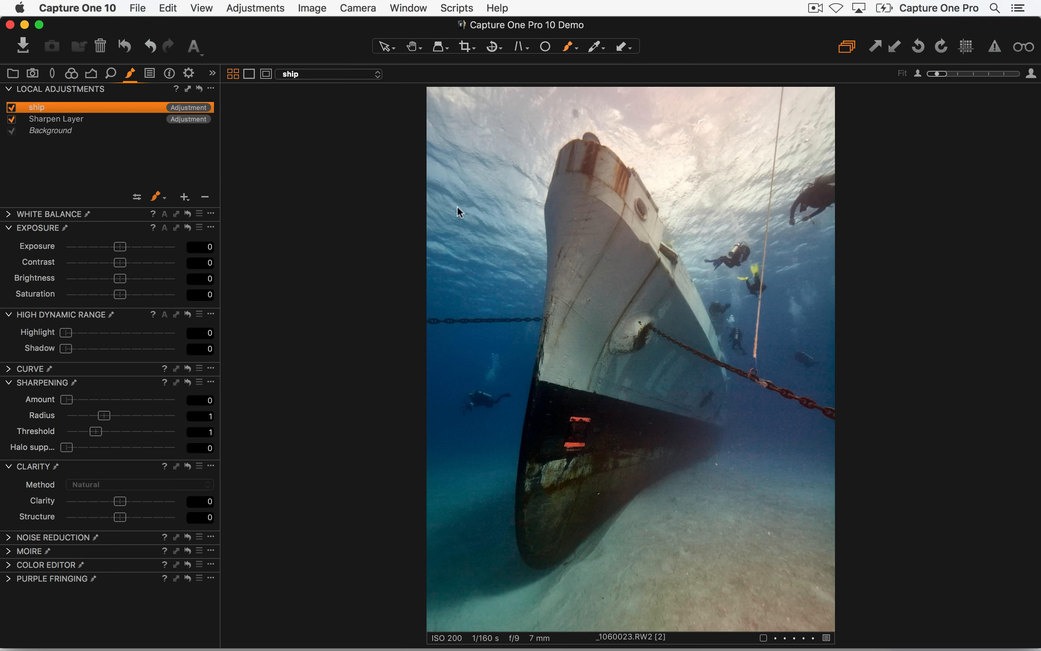
{"action": "right_click", "coordinate": [587, 187]}
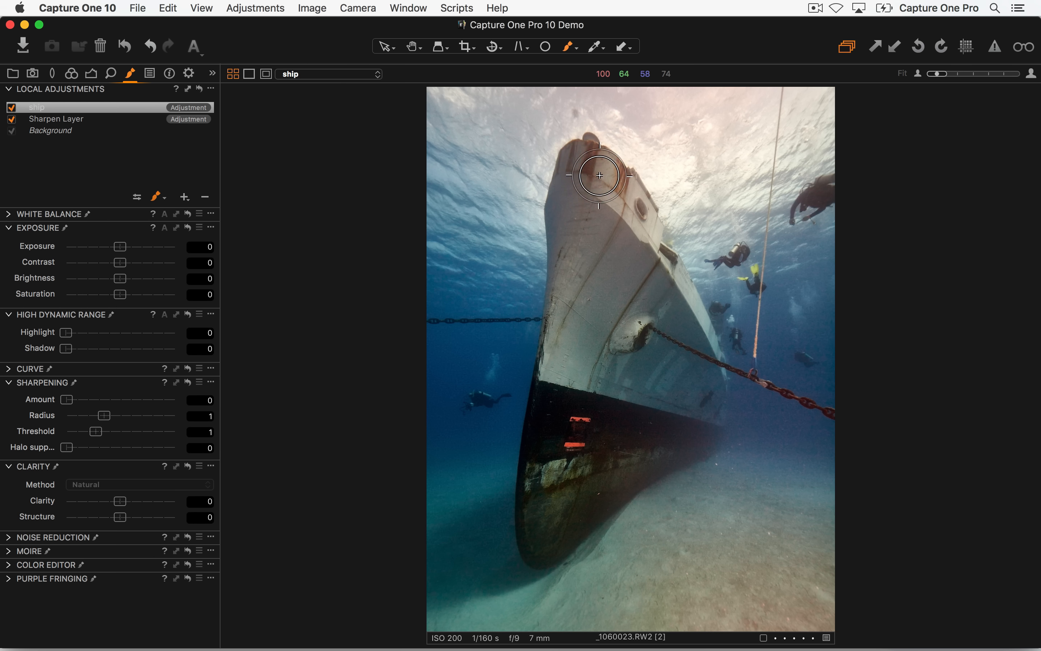
{"action": "mouse_move", "coordinate": [579, 168]}
{"action": "left_mouse_down"}
{"action": "mouse_move", "coordinate": [575, 142]}
{"action": "mouse_move", "coordinate": [519, 449]}
{"action": "mouse_move", "coordinate": [515, 522]}
{"action": "mouse_move", "coordinate": [528, 552]}
{"action": "mouse_move", "coordinate": [731, 445]}
{"action": "mouse_move", "coordinate": [730, 366]}
{"action": "mouse_move", "coordinate": [685, 277]}
{"action": "mouse_move", "coordinate": [645, 208]}
{"action": "mouse_move", "coordinate": [605, 168]}
{"action": "mouse_move", "coordinate": [560, 146]}
{"action": "left_mouse_up"}
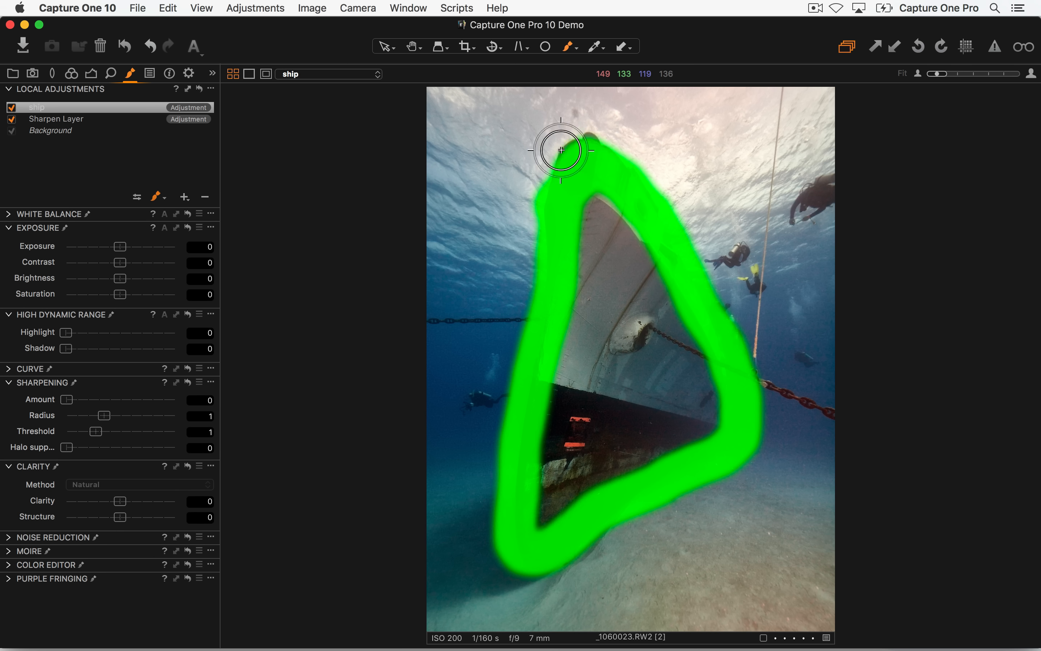
{"action": "left_click", "coordinate": [210, 88]}
{"action": "left_click", "coordinate": [232, 136]}
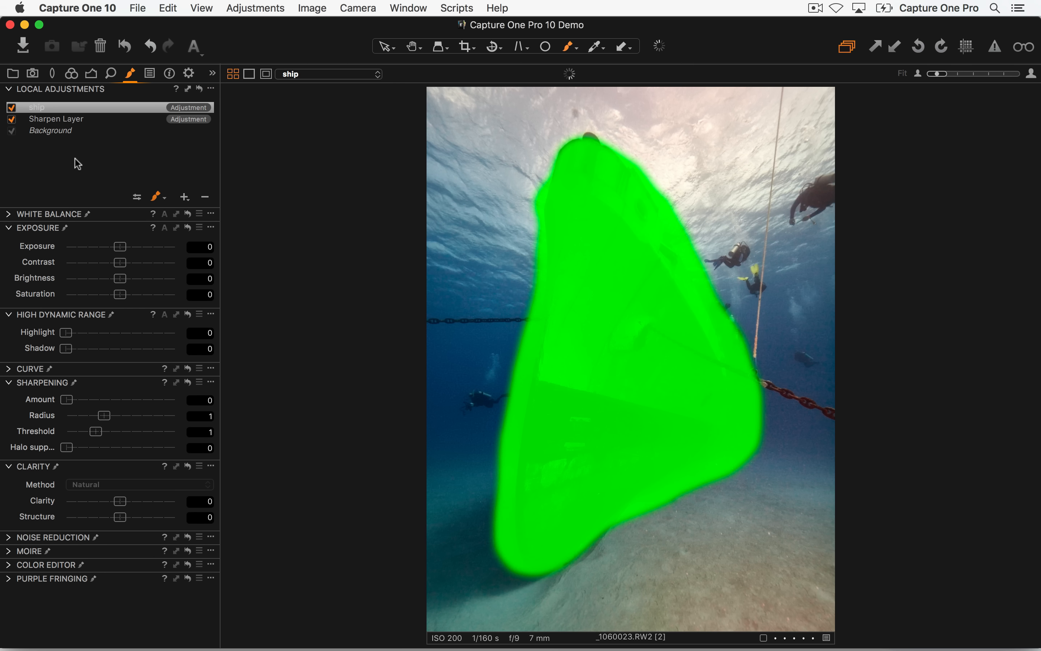
- Try inverting the ship layer's mask and filling it over the whole photo, and delete the layer
{"action": "left_click", "coordinate": [212, 90]}
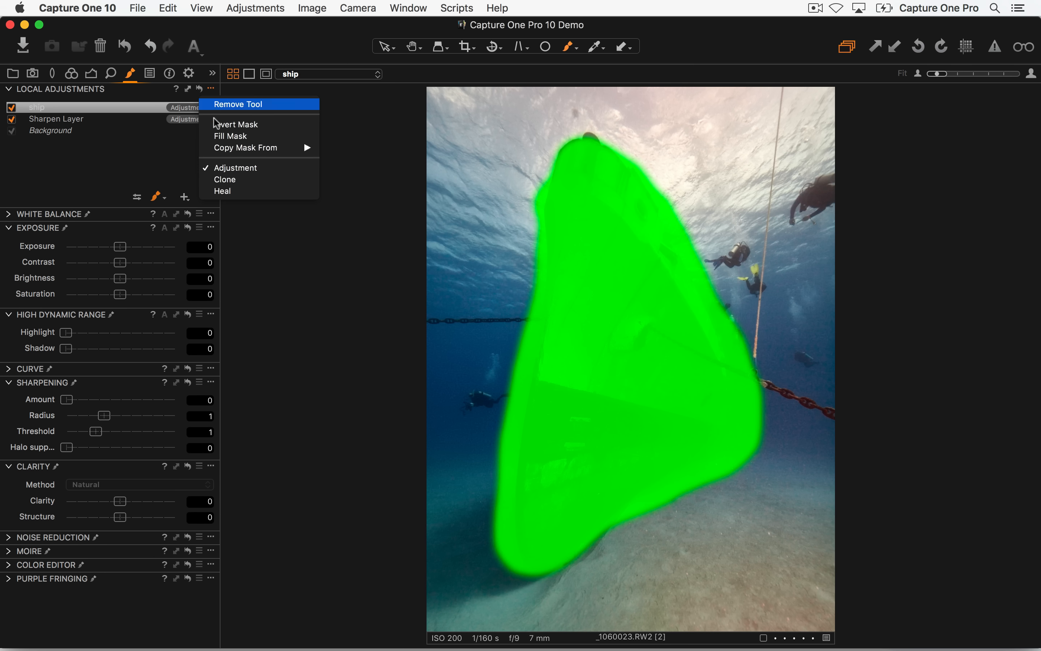
{"action": "left_click", "coordinate": [224, 124]}
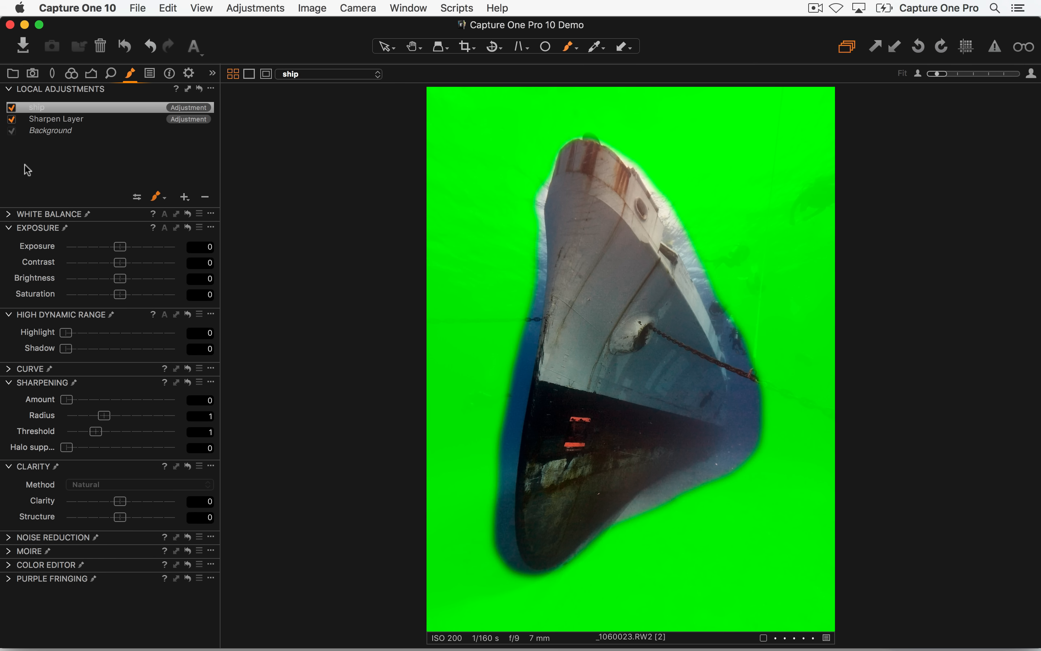
{"action": "left_click", "coordinate": [211, 88]}
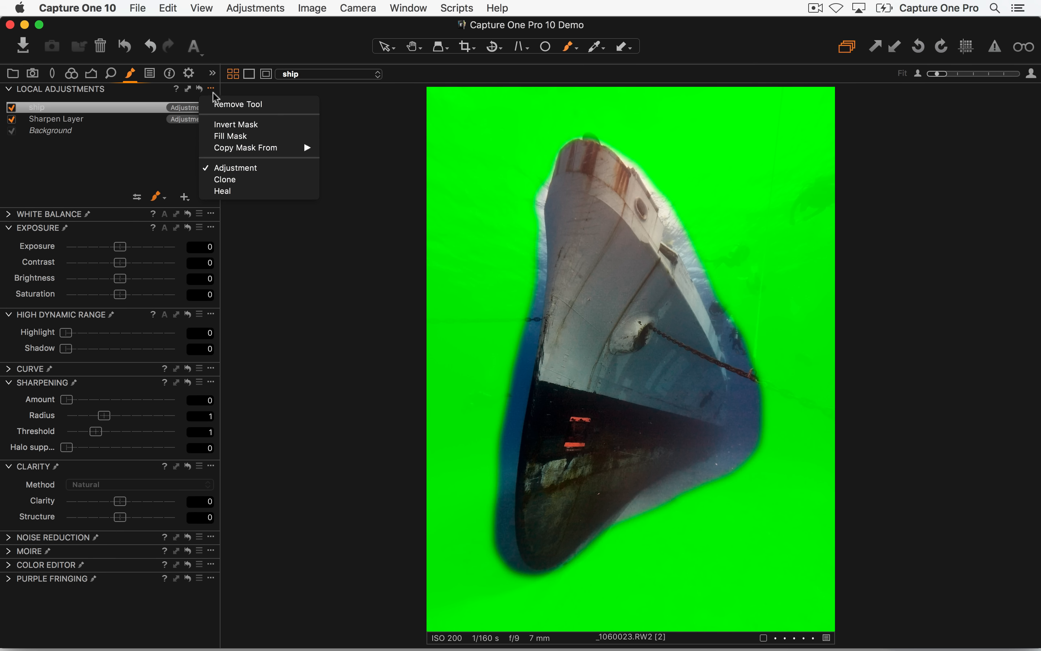
{"action": "left_click", "coordinate": [237, 136]}
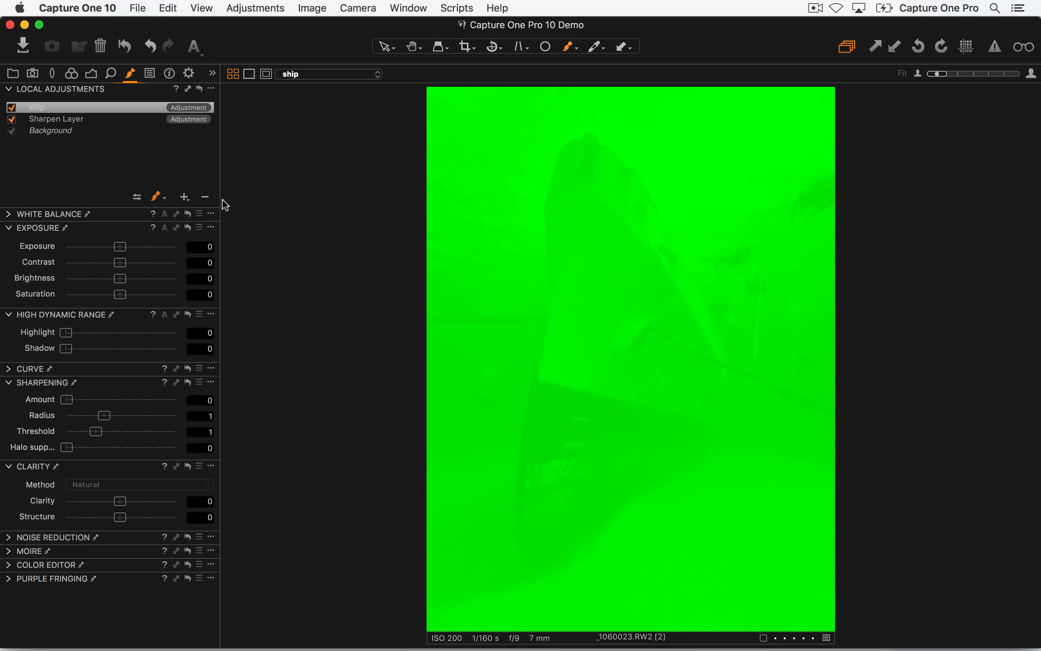
{"action": "left_click", "coordinate": [205, 198]}
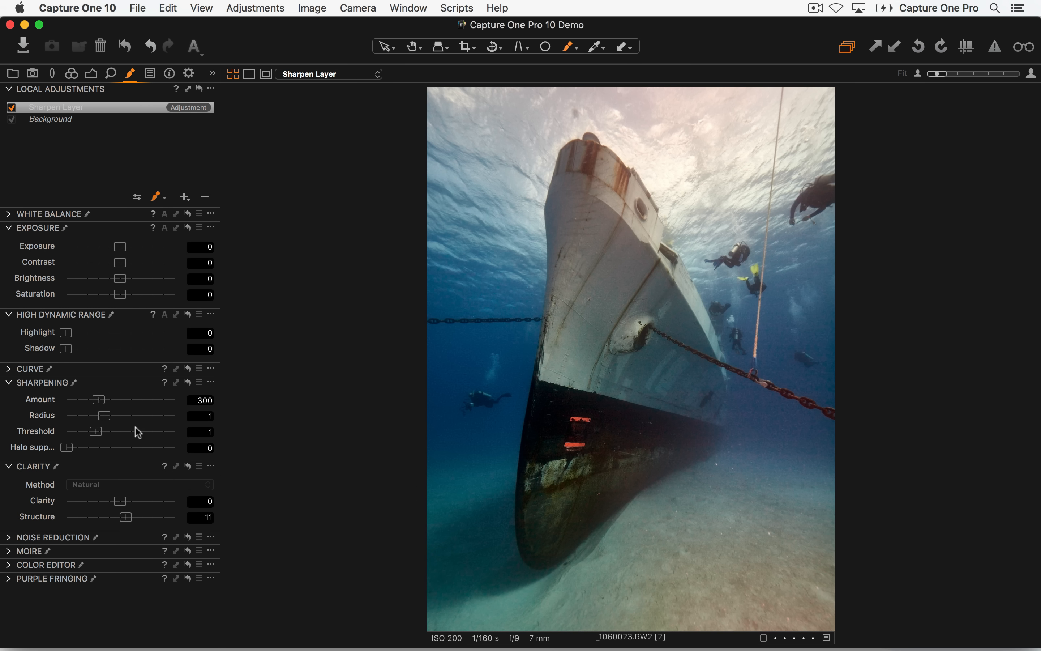
- Set the vignetting amount to -1.07 on the Background layer with the Elliptic on Crop method
{"action": "left_click", "coordinate": [91, 123]}
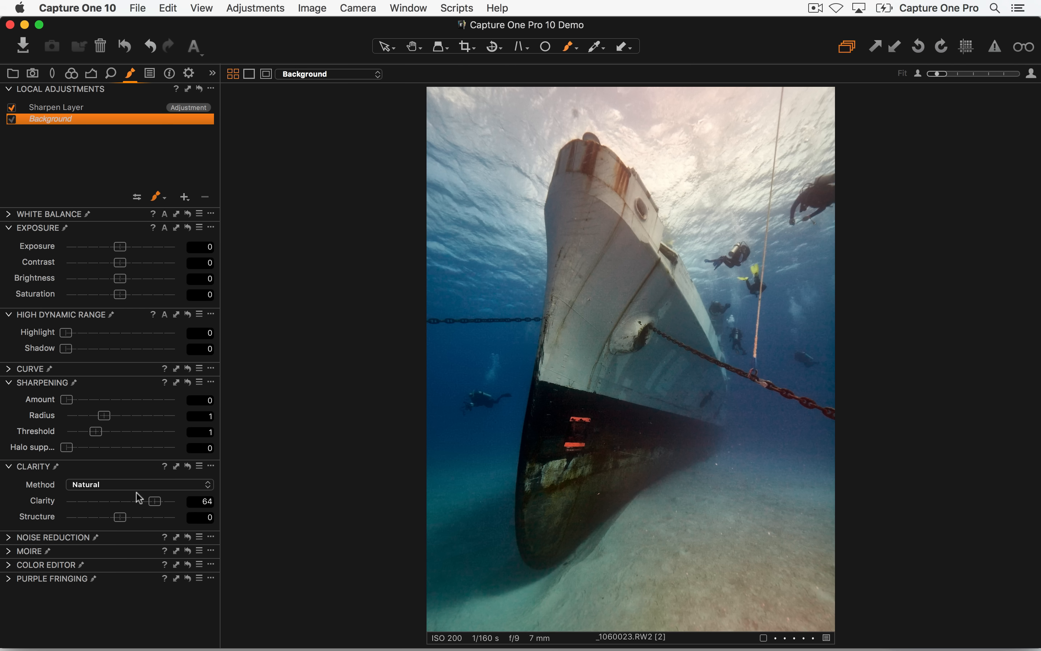
{"action": "left_click", "coordinate": [93, 75]}
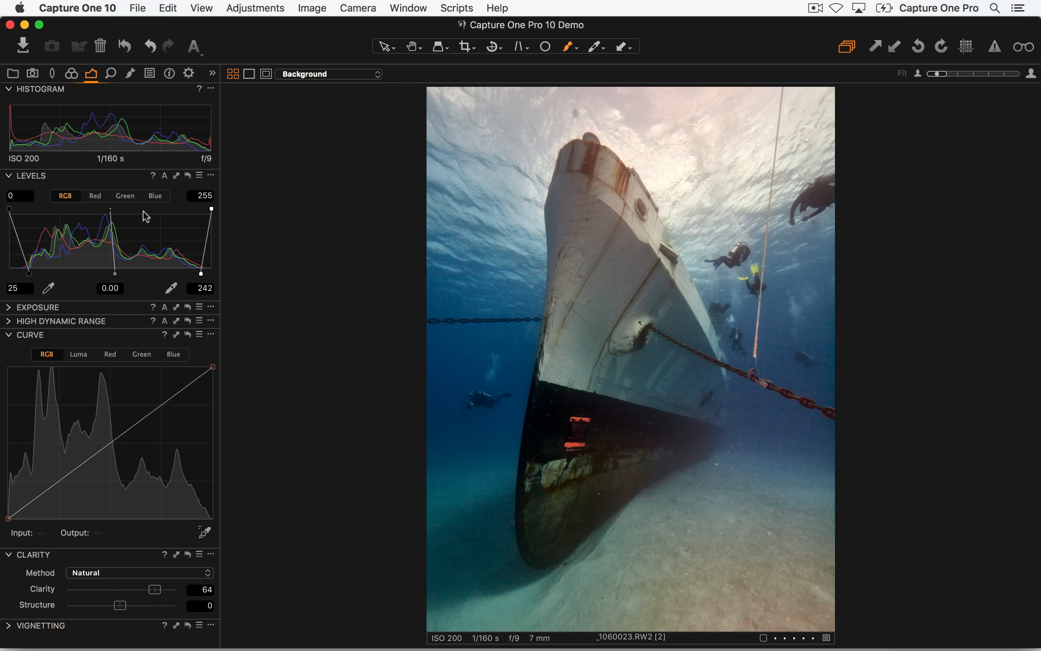
{"action": "left_click", "coordinate": [8, 625]}
{"action": "left_click_drag", "start_coordinate": [121, 590], "coordinate": [106, 594]}
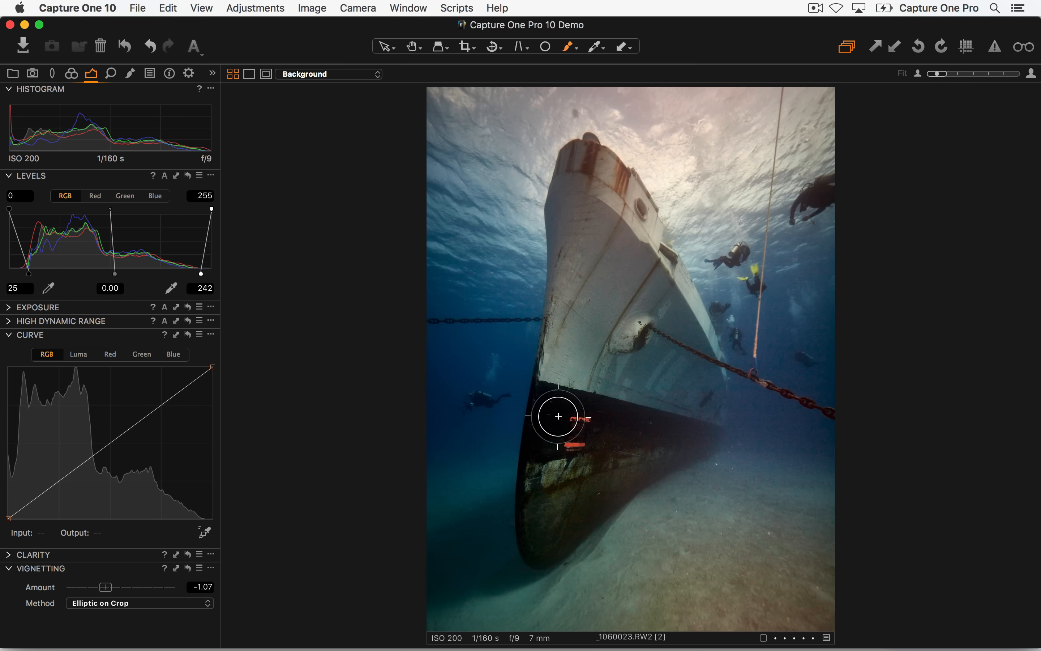
- Set the High Dynamic Range shadow recovery to 10
{"action": "left_click", "coordinate": [10, 307]}
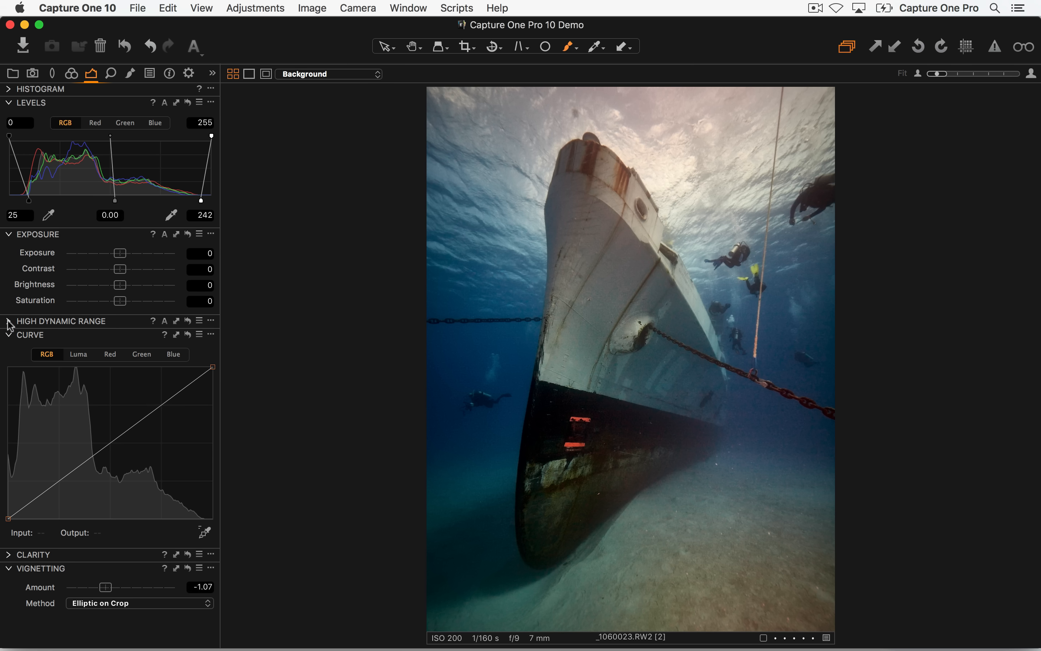
{"action": "left_click", "coordinate": [9, 321]}
{"action": "left_click_drag", "start_coordinate": [66, 356], "coordinate": [76, 360]}
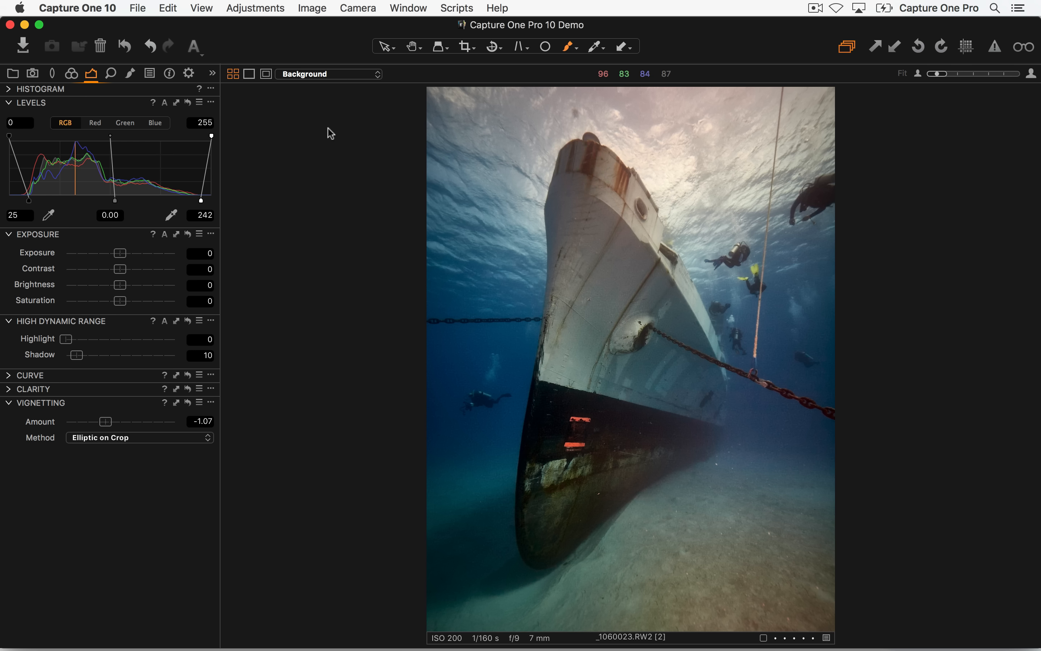
- Pick the rust colour at the top of the bow in the advanced Color Editor and set its saturation to 92
{"action": "left_click", "coordinate": [71, 74]}
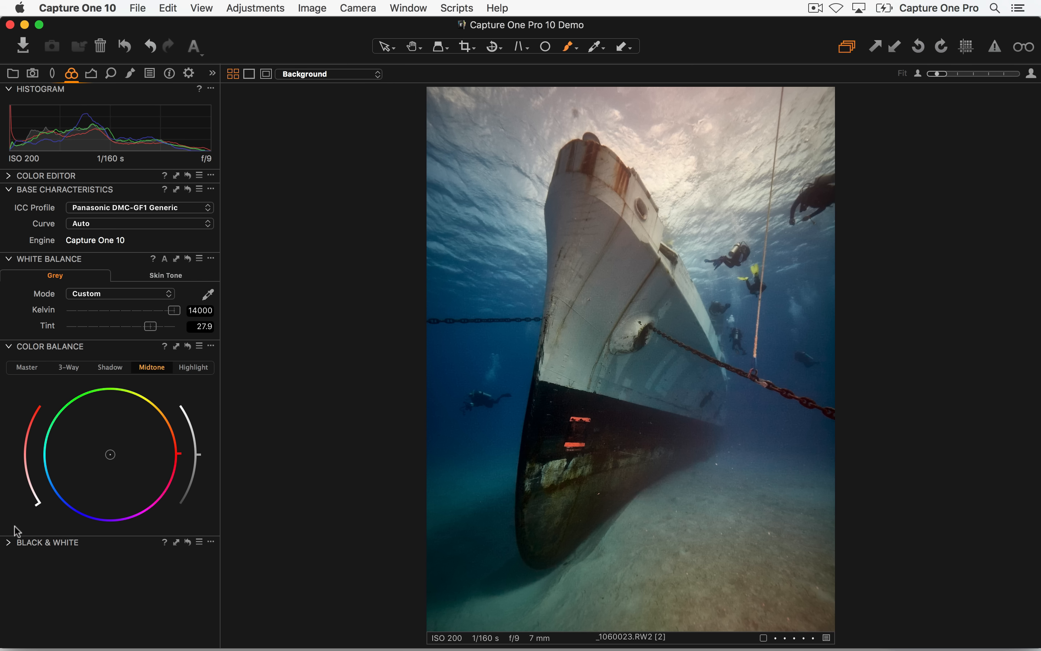
{"action": "left_click", "coordinate": [9, 179]}
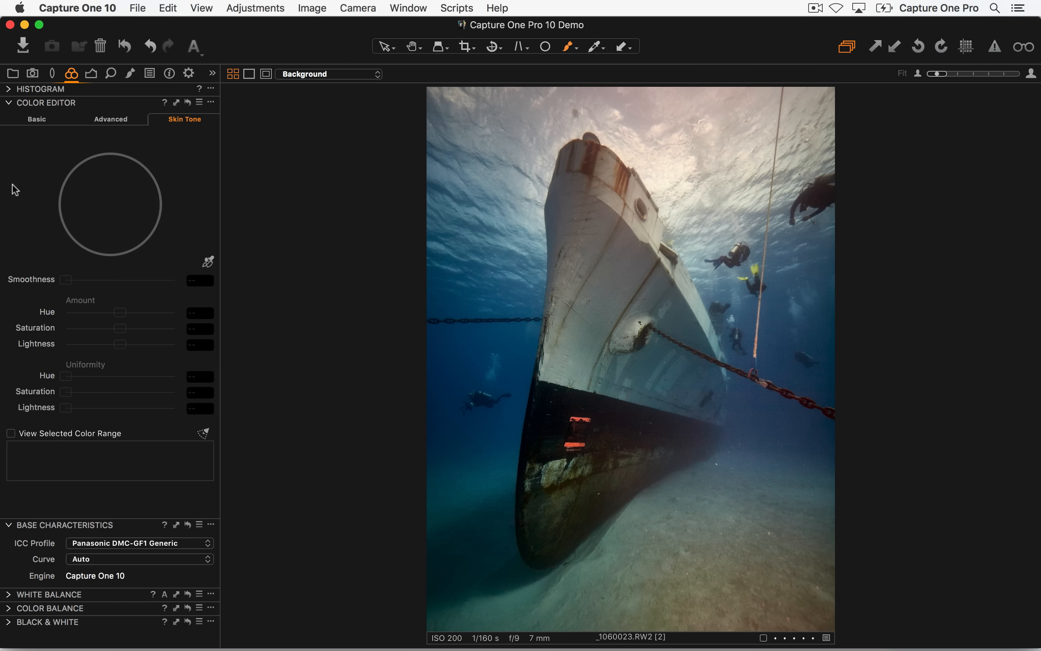
{"action": "left_click", "coordinate": [117, 119]}
{"action": "left_click", "coordinate": [209, 263]}
{"action": "left_click", "coordinate": [593, 169]}
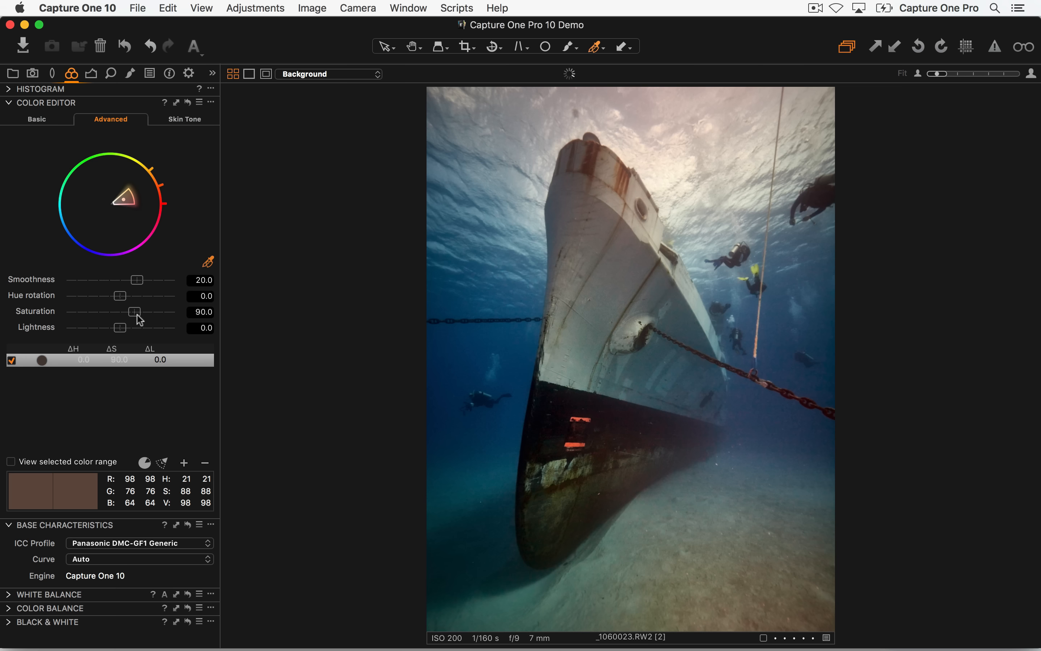
{"action": "left_click_drag", "start_coordinate": [139, 319], "coordinate": [140, 317]}
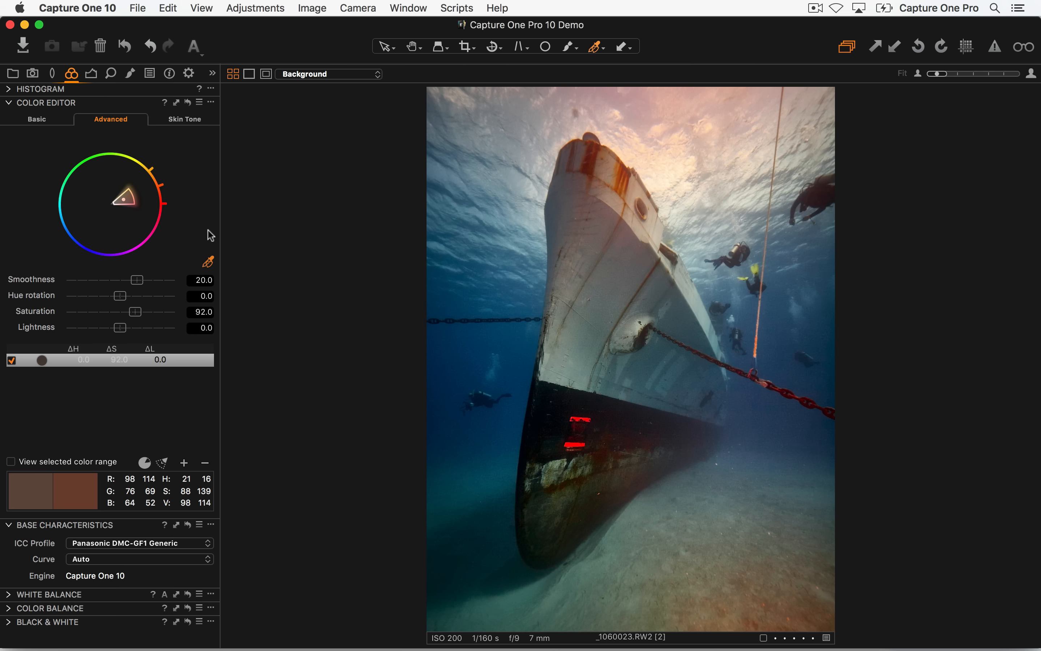
- Crop the photo to 9.73 × 13.16 in, trimming the water beside the bow and keeping the divers and chain
{"action": "key", "text": "c"}
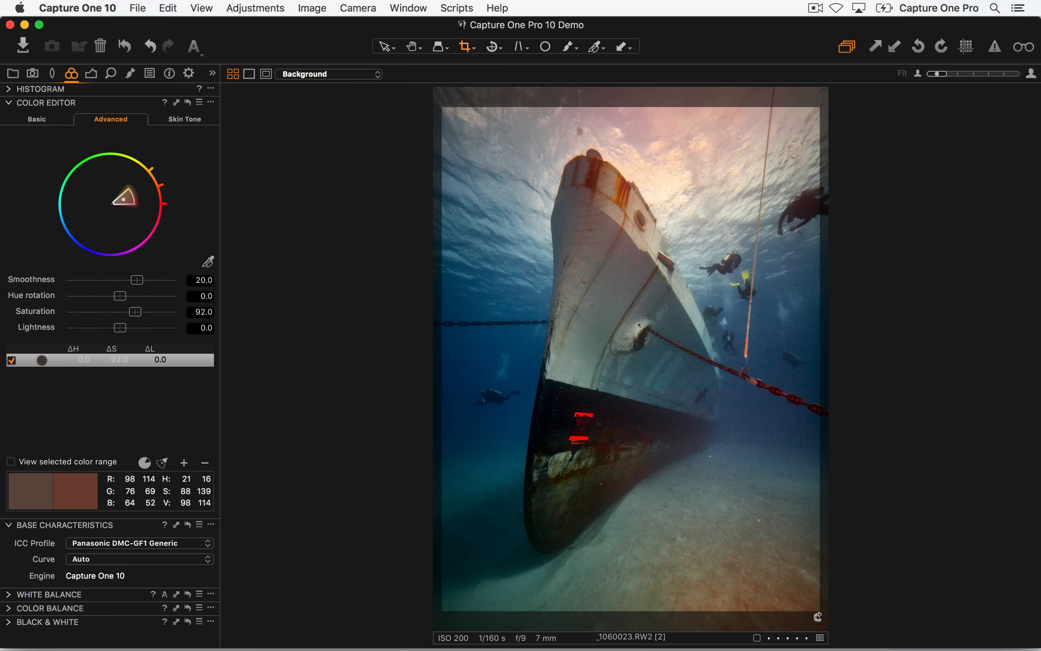
{"action": "left_click_drag", "start_coordinate": [817, 616], "coordinate": [802, 605]}
{"action": "left_click_drag", "start_coordinate": [679, 526], "coordinate": [712, 526]}
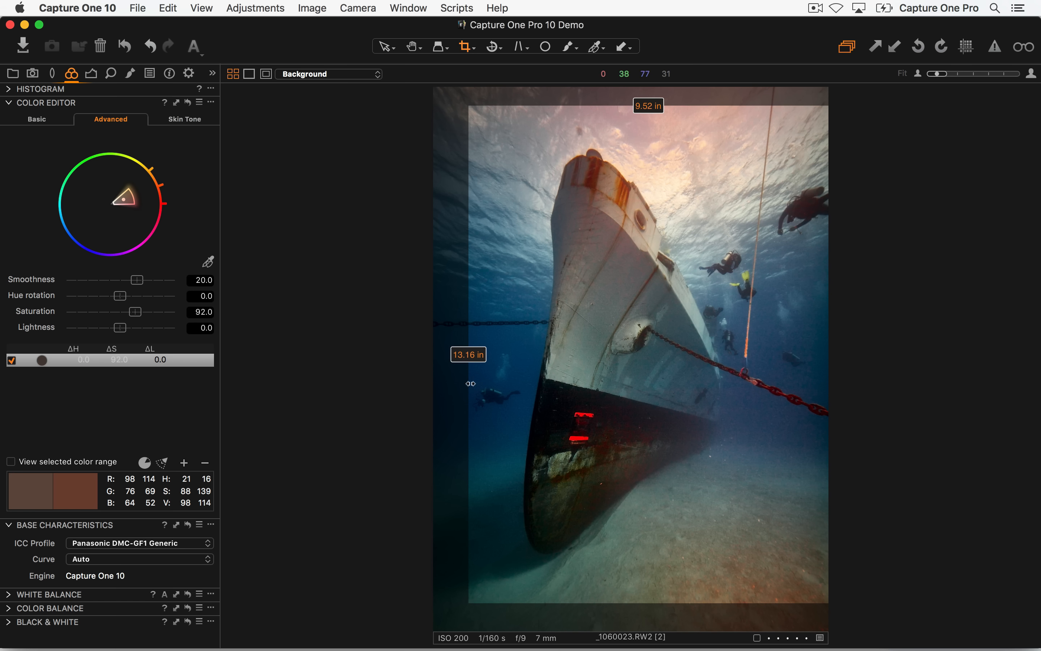
{"action": "left_click_drag", "start_coordinate": [469, 382], "coordinate": [460, 382]}
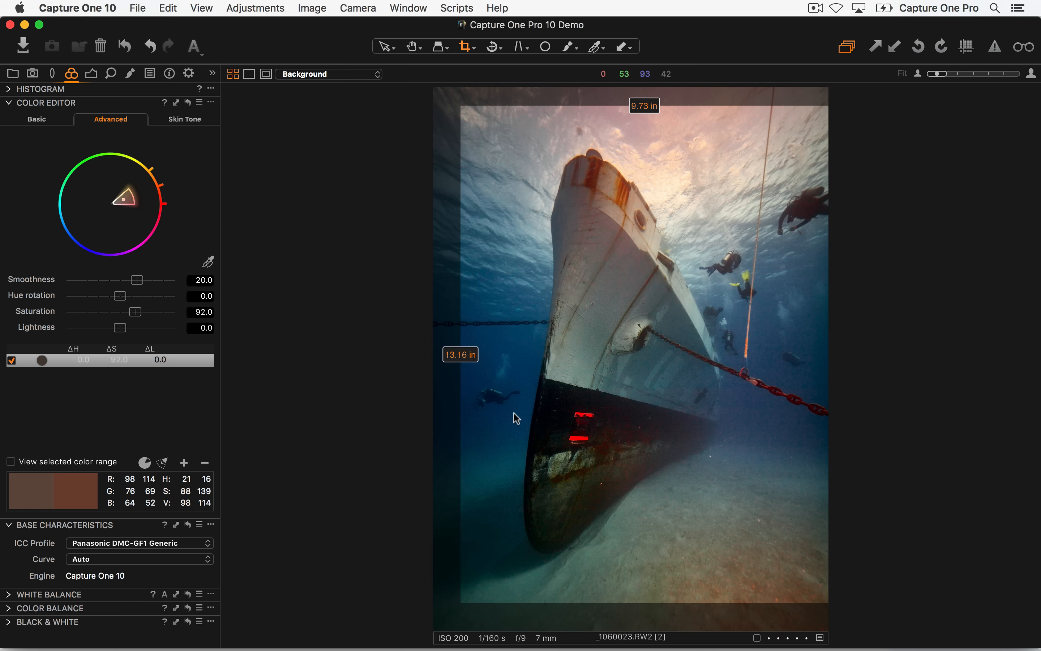
{"action": "key", "text": "v"}
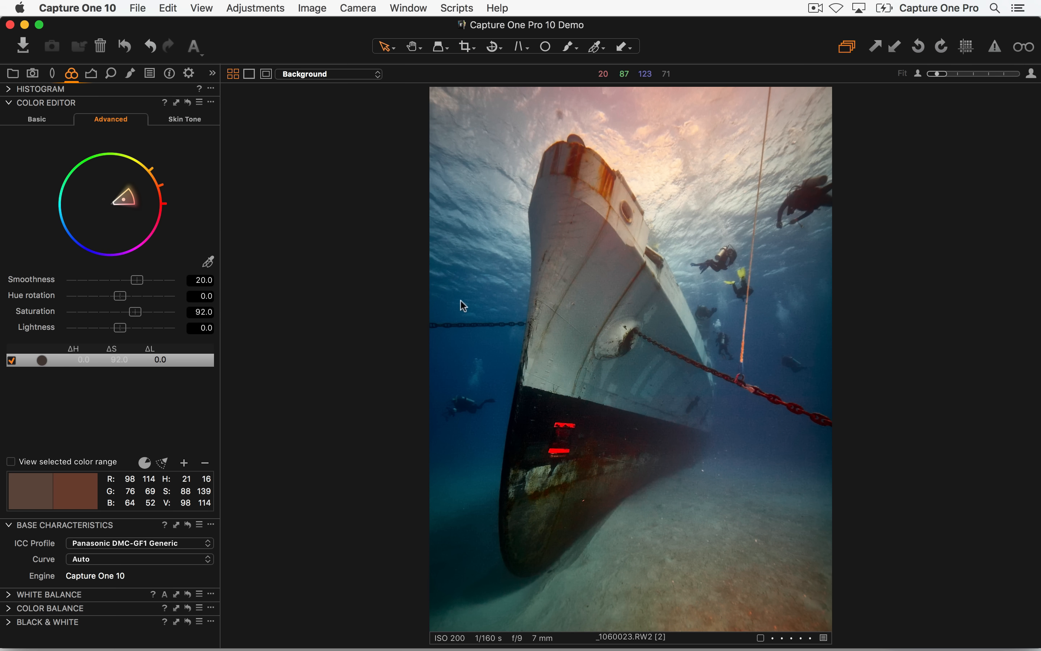
- Show the photo with a viewer margin, create a new unedited variant of it, and rotate that variant 90° clockwise
{"action": "left_click", "coordinate": [267, 74]}
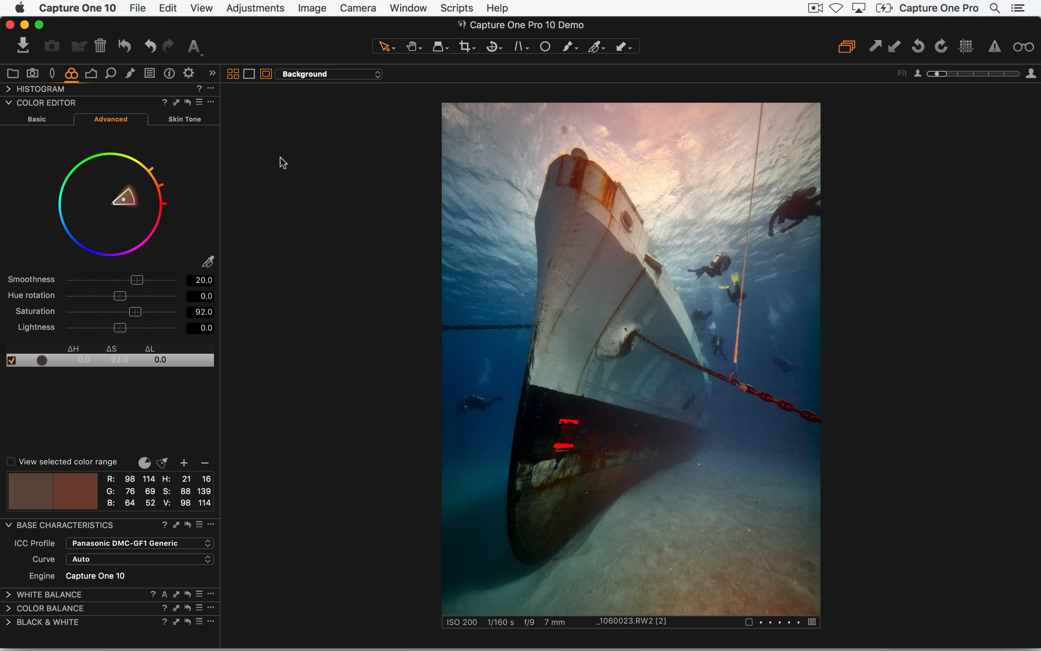
{"action": "left_click", "coordinate": [318, 6]}
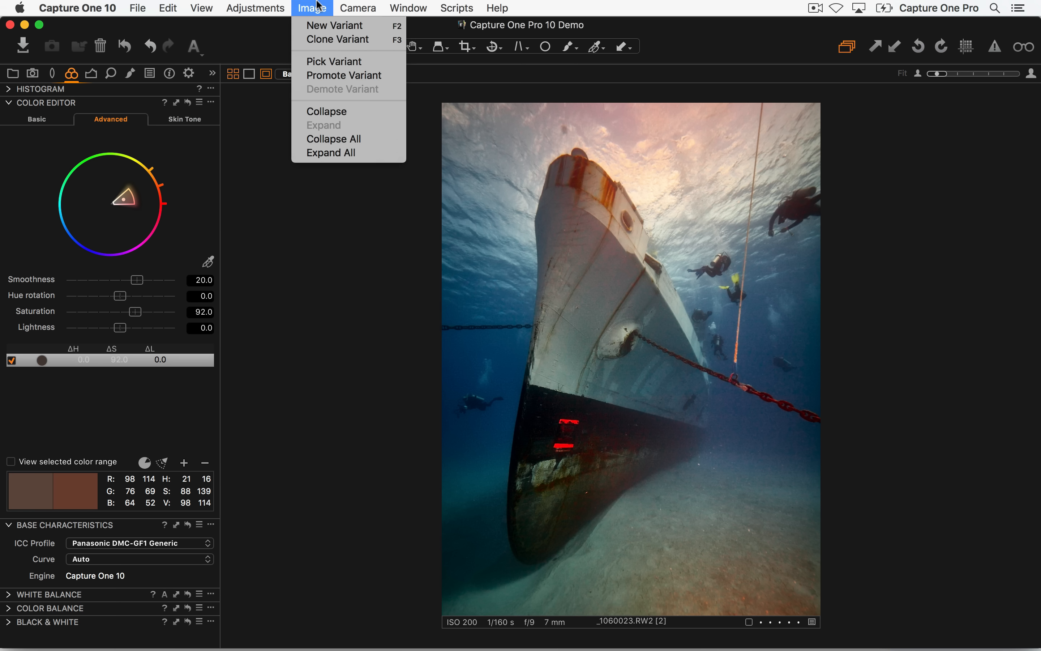
{"action": "left_click", "coordinate": [318, 27]}
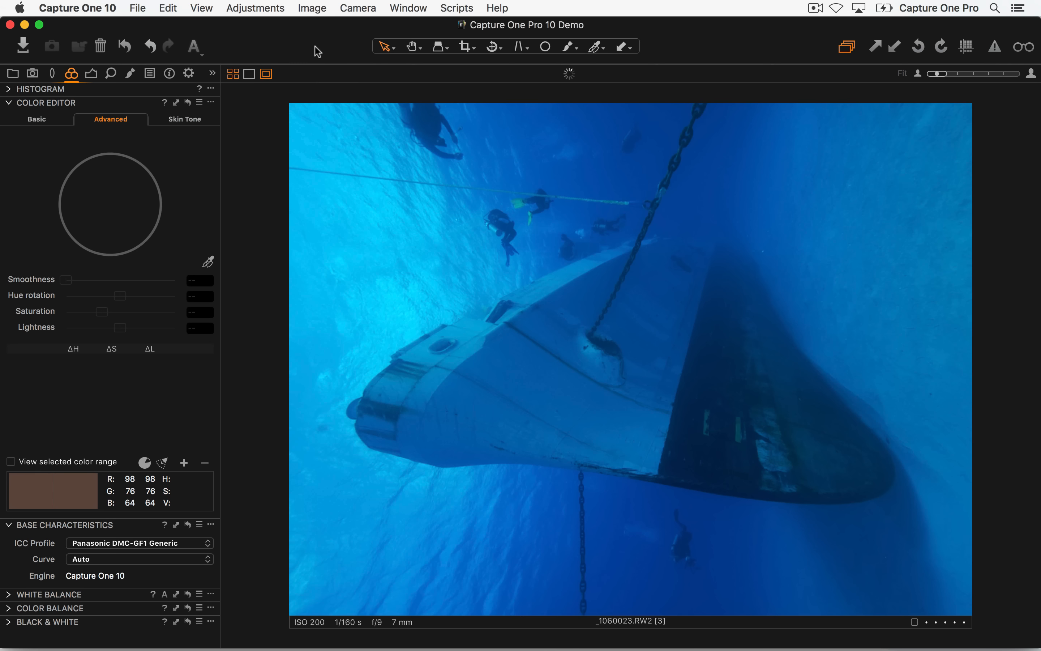
{"action": "key", "text": "super+alt+r"}
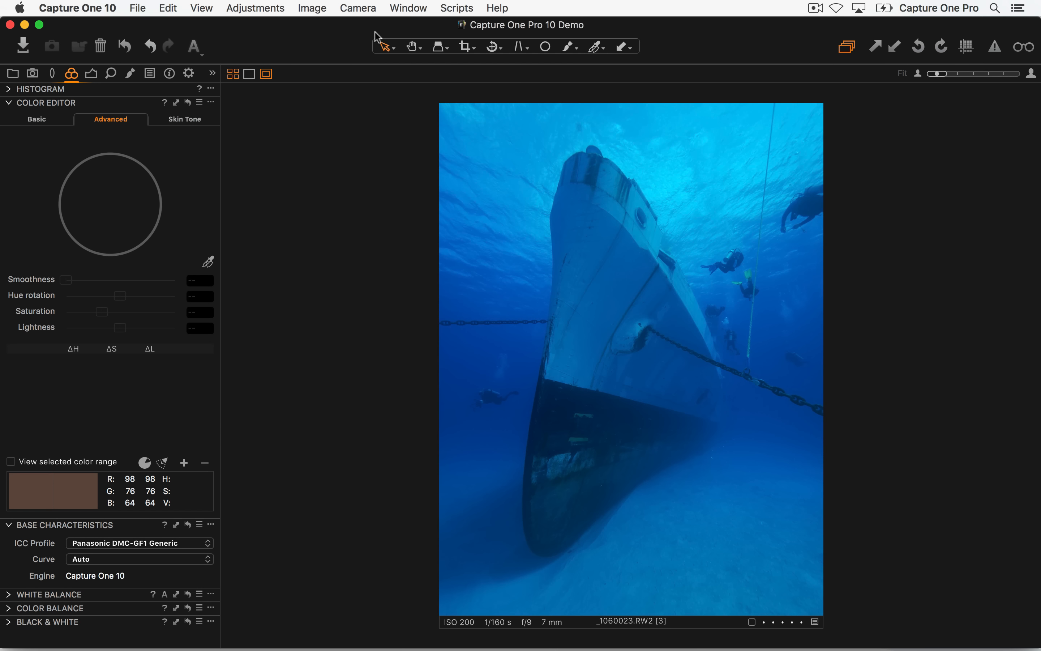
- Show the edited variant 2 and the unedited variant 3 side by side for comparison
{"action": "key", "text": "super+alt+v"}
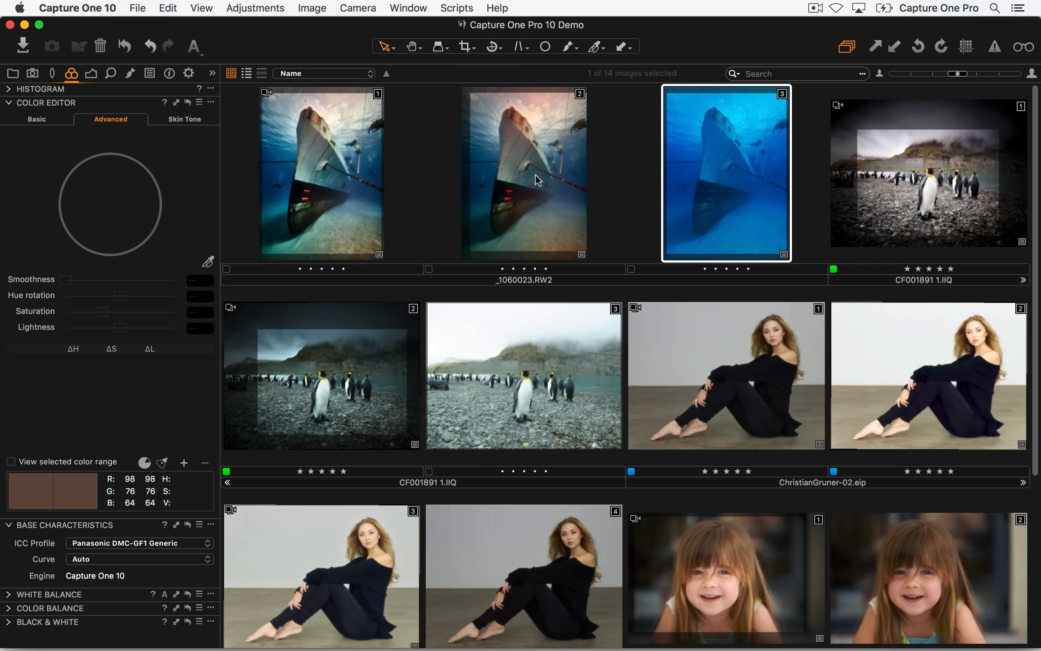
{"action": "left_click", "coordinate": [542, 218], "text": "super"}
{"action": "key", "text": "super+alt+v"}
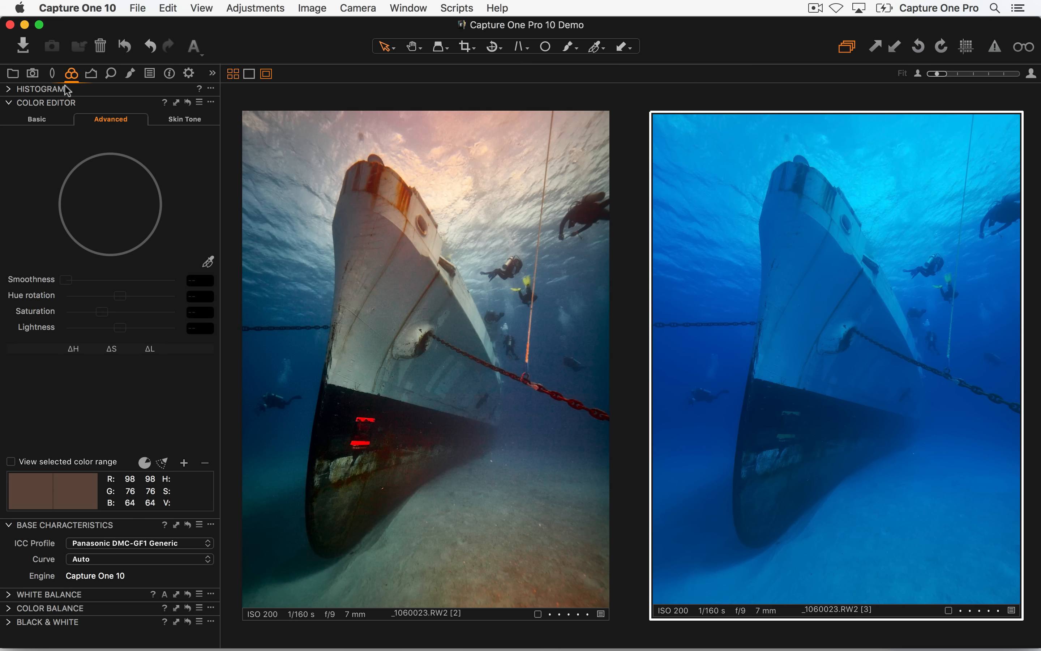
- Apply automatic white balance to the two compared variants, undo it, and apply it again
{"action": "left_click", "coordinate": [11, 594]}
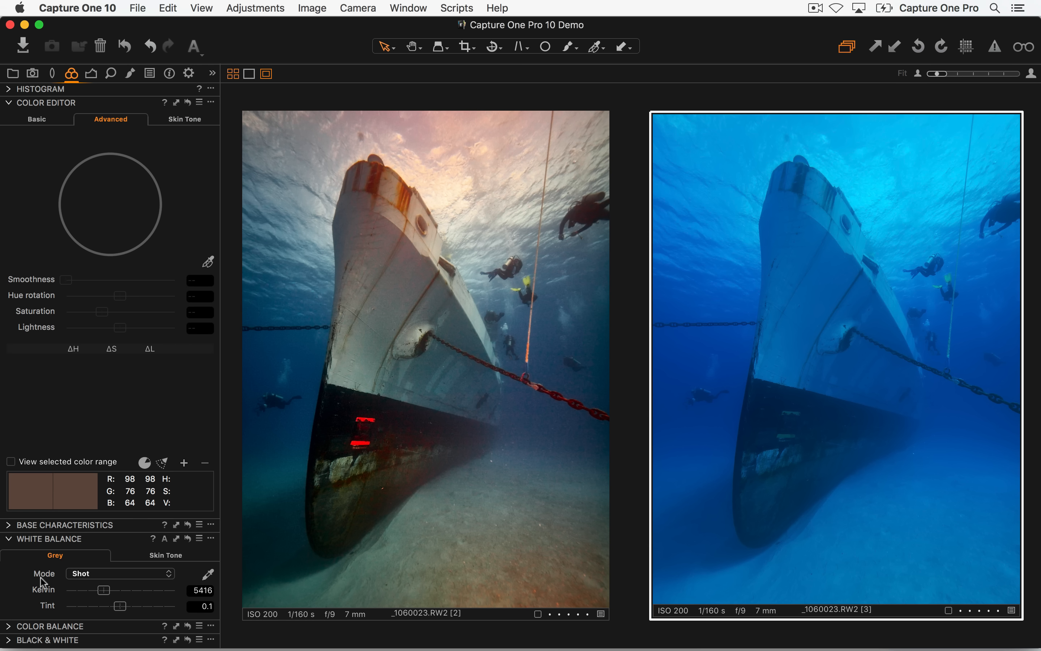
{"action": "left_click", "coordinate": [163, 539]}
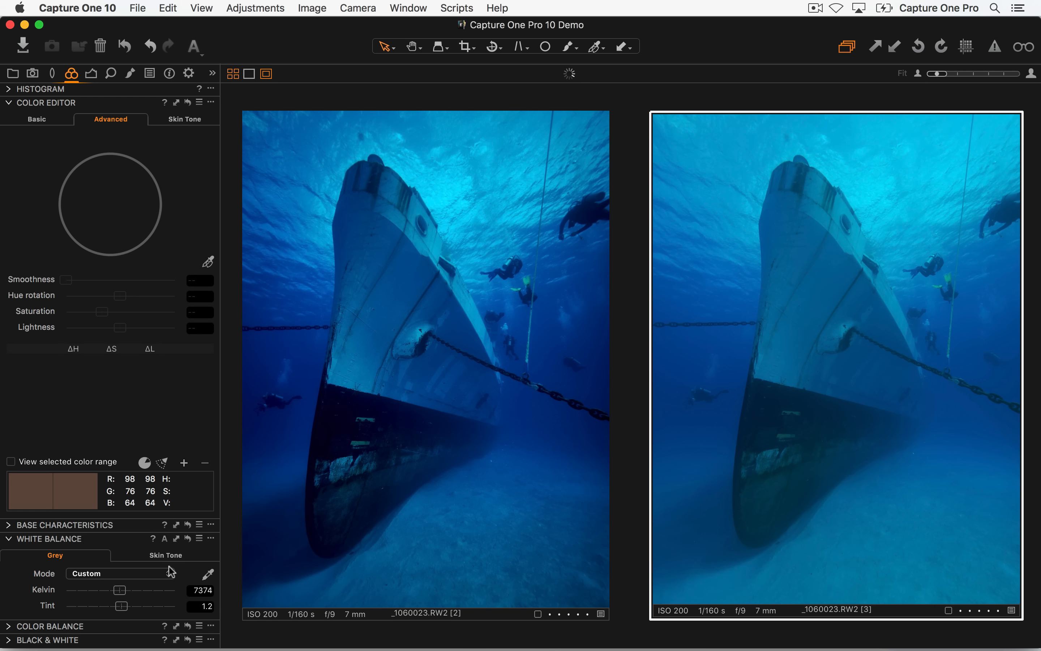
{"action": "key", "text": "super+z"}
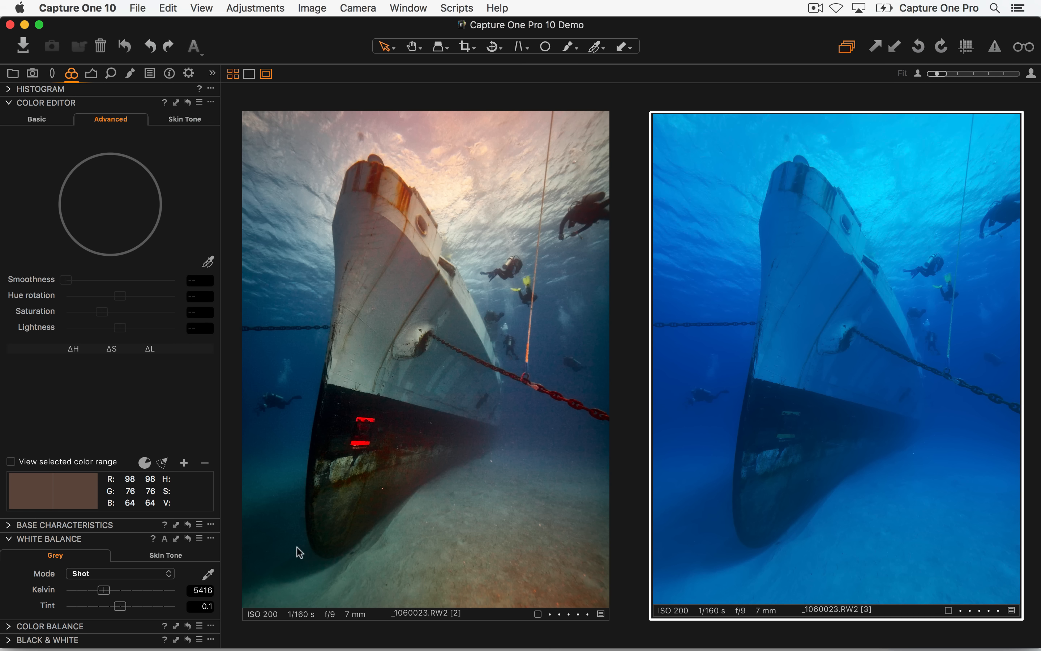
{"action": "left_click", "coordinate": [164, 540]}
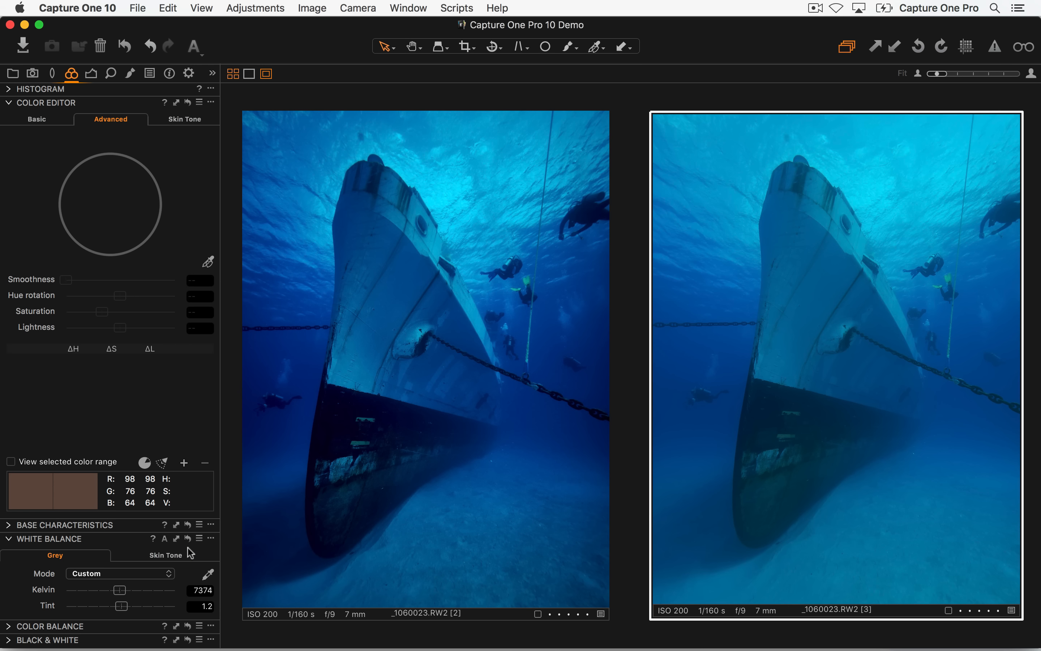
- Undo the automatic white balance on both variants, then apply automatic white balance and automatic levels to variant 3 only
{"action": "key", "text": "super+z"}
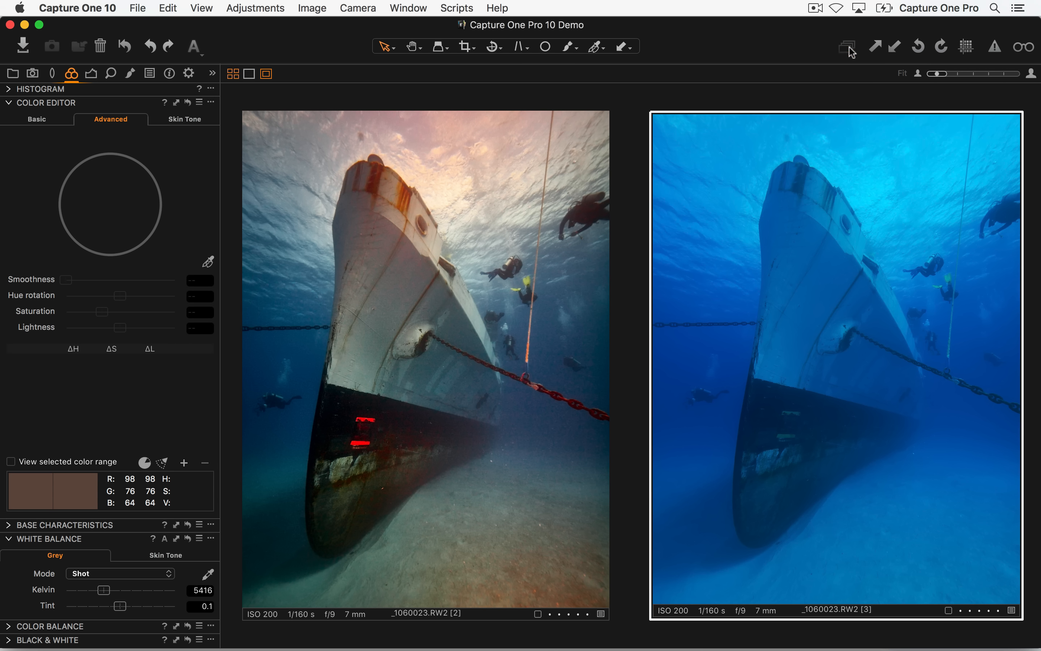
{"action": "left_click", "coordinate": [164, 540]}
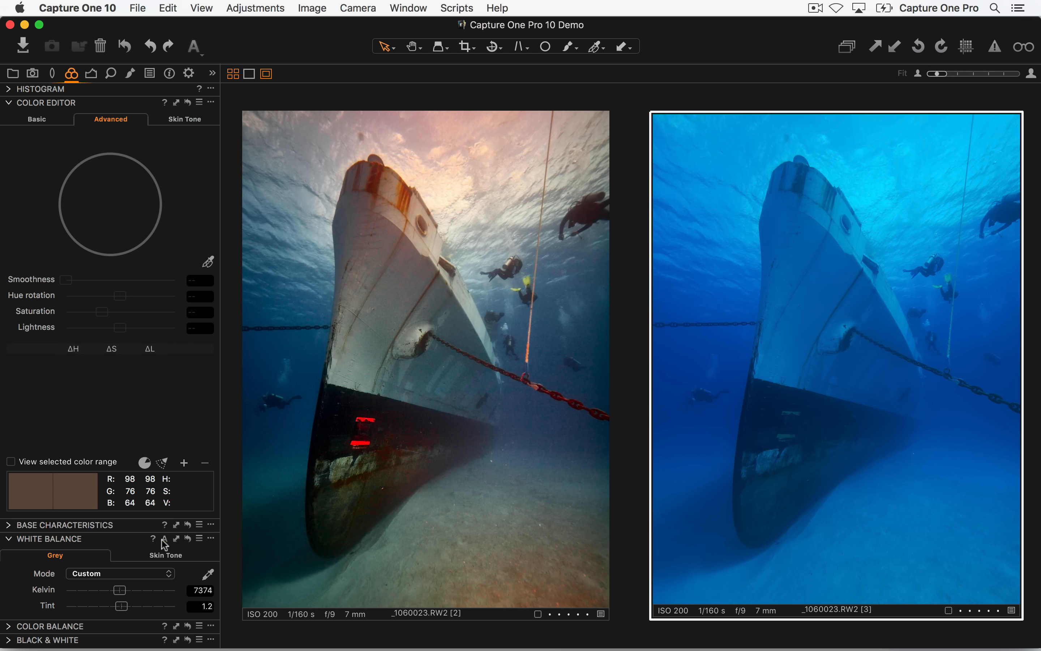
{"action": "left_click", "coordinate": [93, 74]}
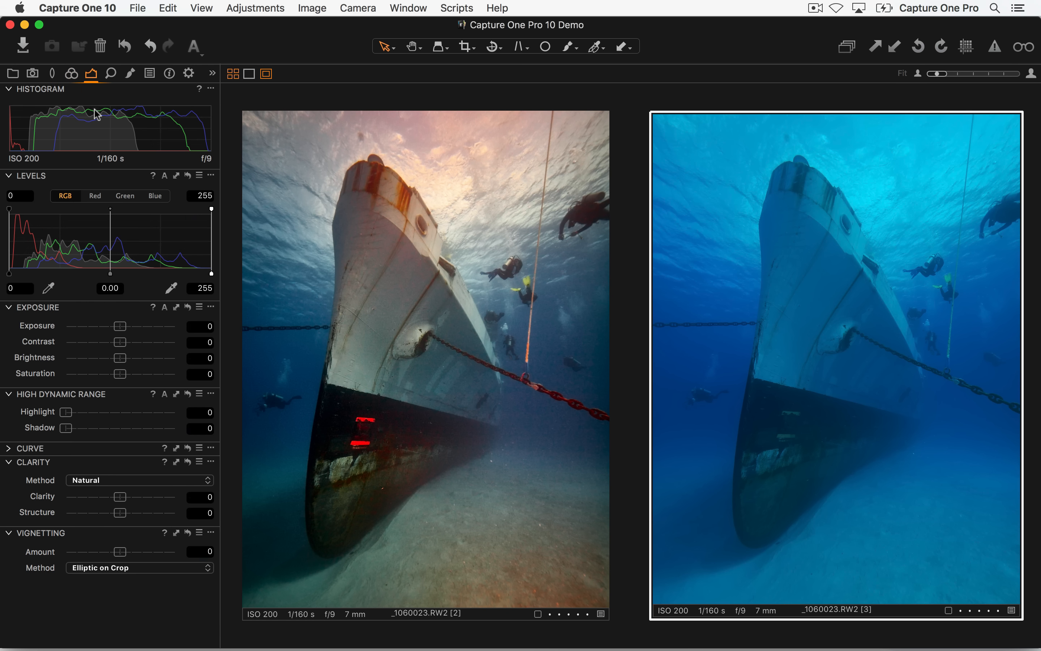
{"action": "left_click", "coordinate": [165, 176]}
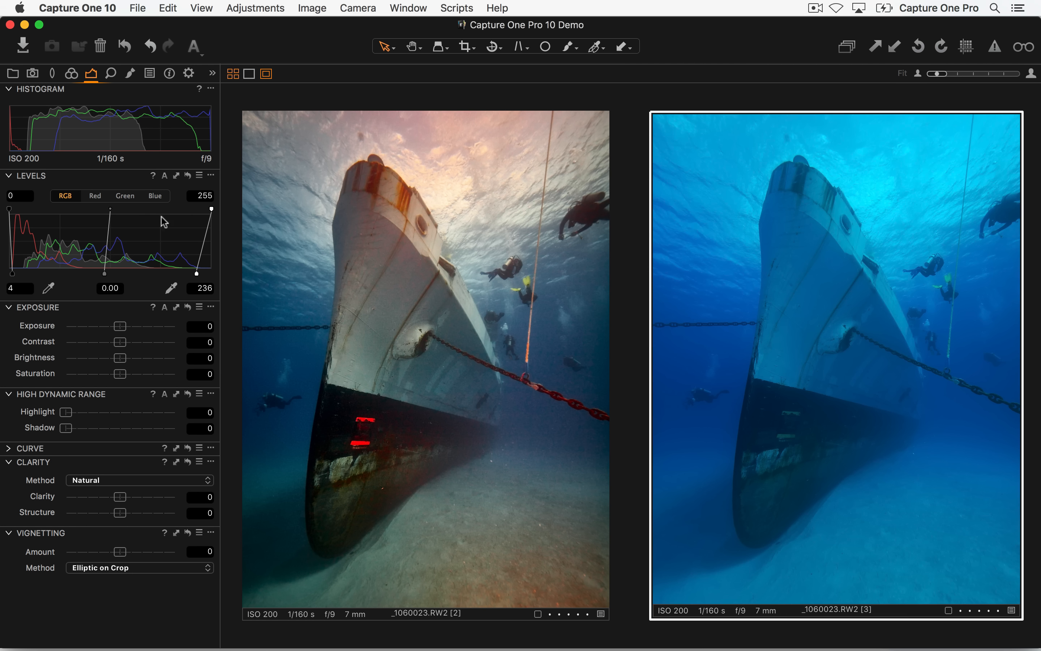
- Set variant 3's white balance by sampling the pale hull as neutral grey, and reapply its automatic levels
{"action": "left_click", "coordinate": [72, 74]}
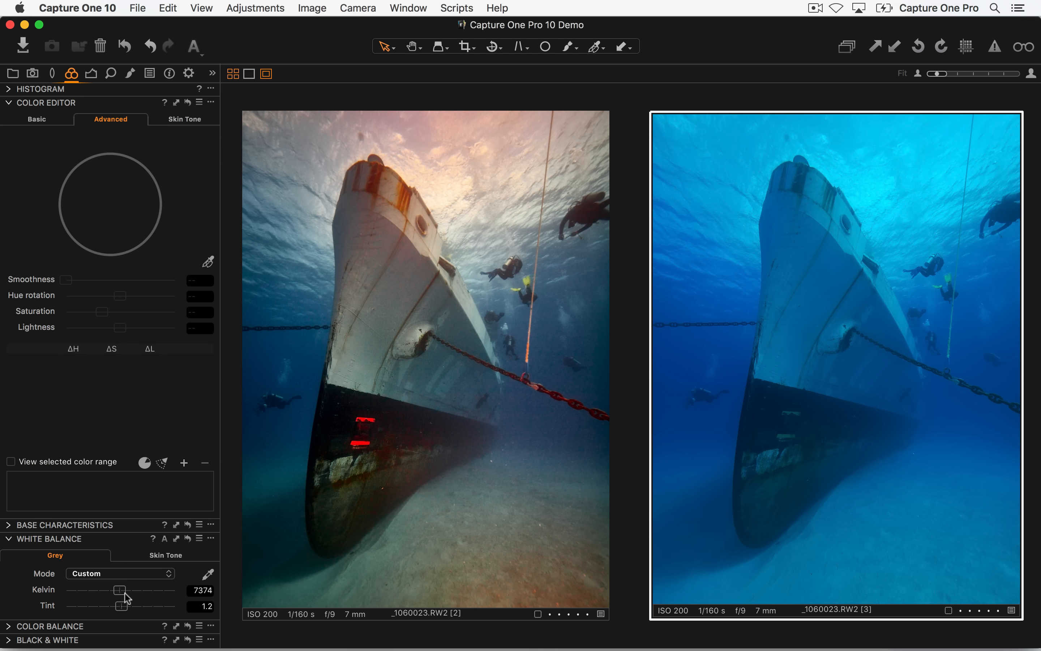
{"action": "left_click", "coordinate": [207, 574]}
{"action": "left_click", "coordinate": [821, 305]}
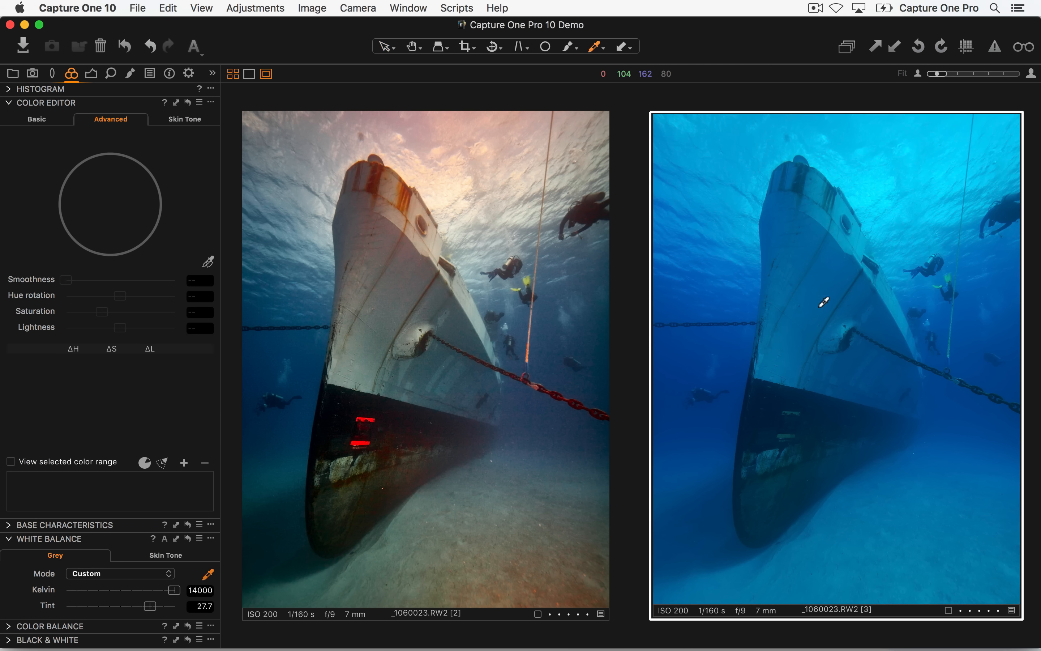
{"action": "key", "text": "super+z"}
{"action": "left_click", "coordinate": [91, 74]}
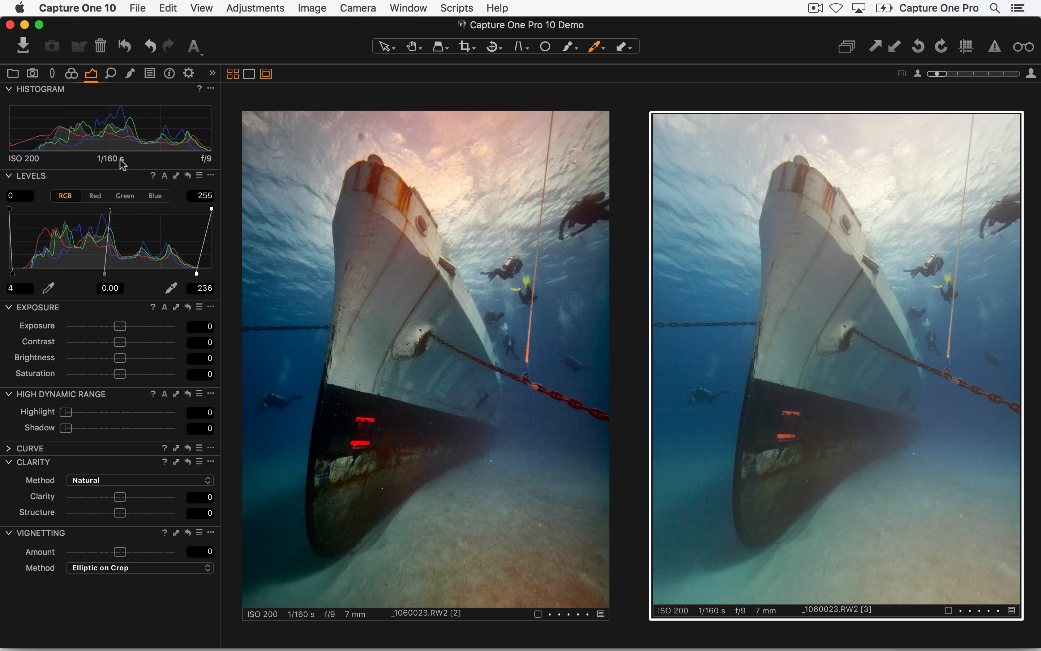
{"action": "left_click", "coordinate": [164, 175]}
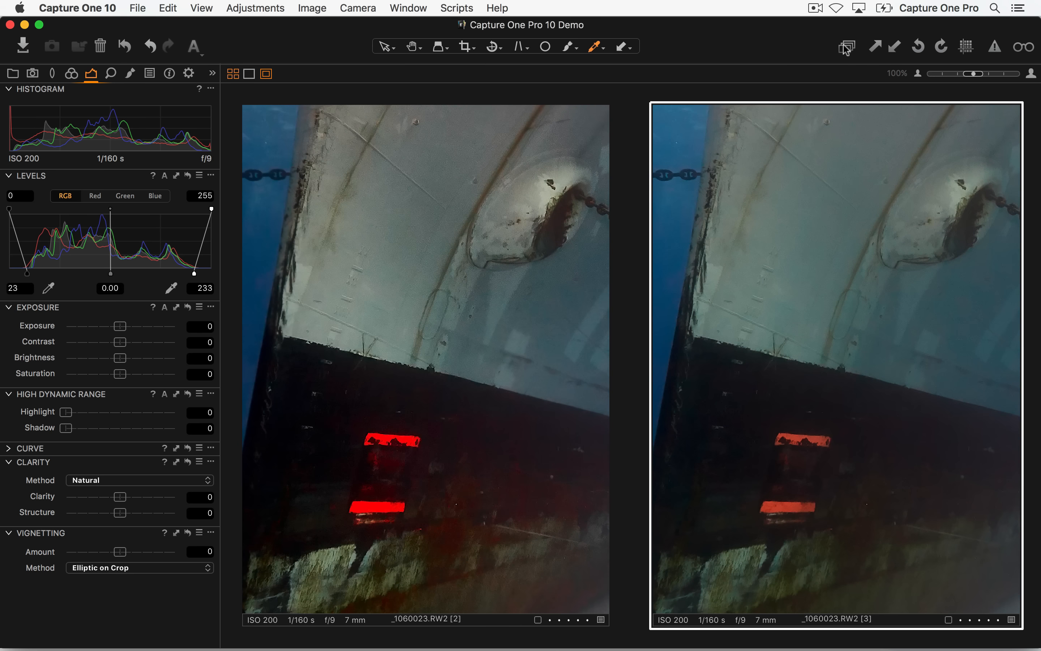
- Enable editing of all selected variants and compare the bow and its red markings in both variants at 100%
{"action": "left_click", "coordinate": [847, 47]}
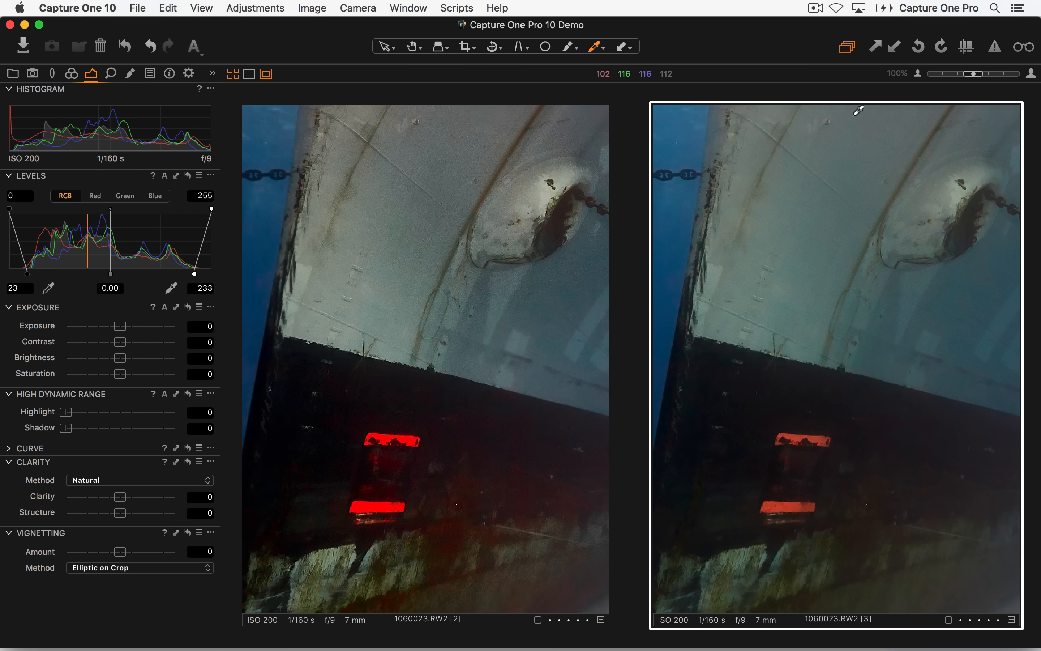
{"action": "left_click_drag", "start_coordinate": [418, 255], "coordinate": [400, 279]}
{"action": "left_click_drag", "start_coordinate": [796, 352], "coordinate": [899, 361]}
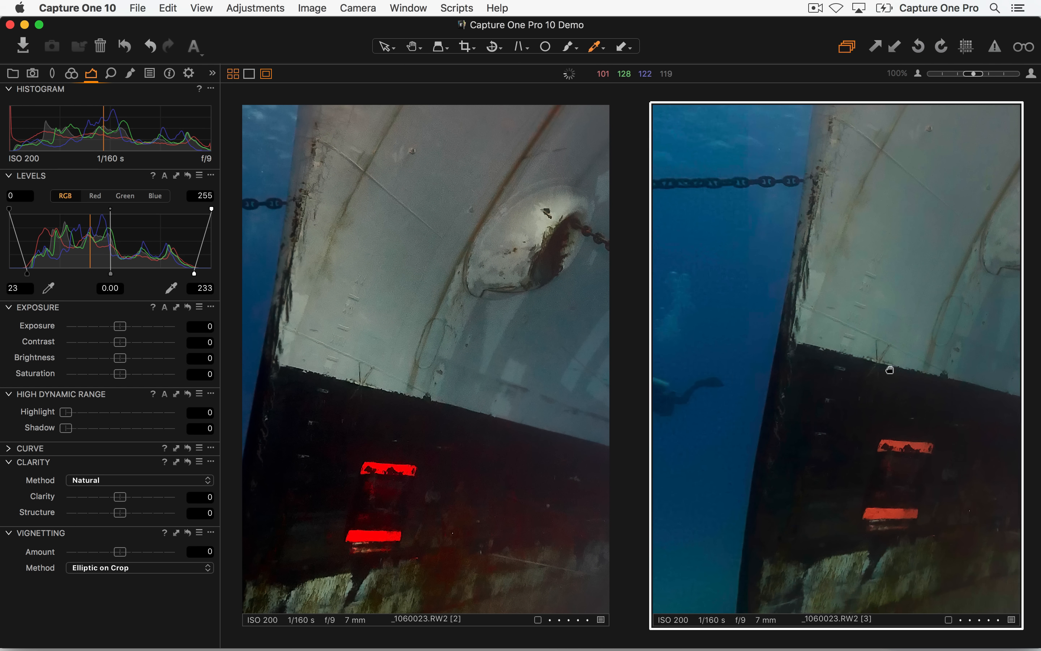
{"action": "left_click_drag", "start_coordinate": [467, 456], "coordinate": [532, 400]}
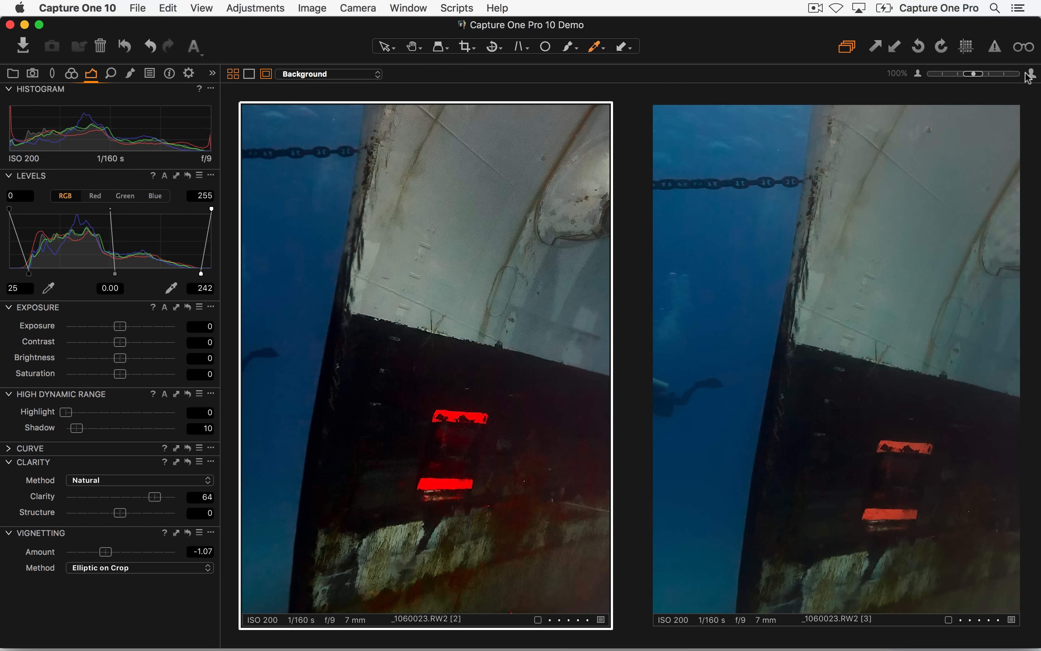
- Compare the diver, bubbles and hull edge in the two variants at 200% magnification
{"action": "left_click", "coordinate": [986, 75]}
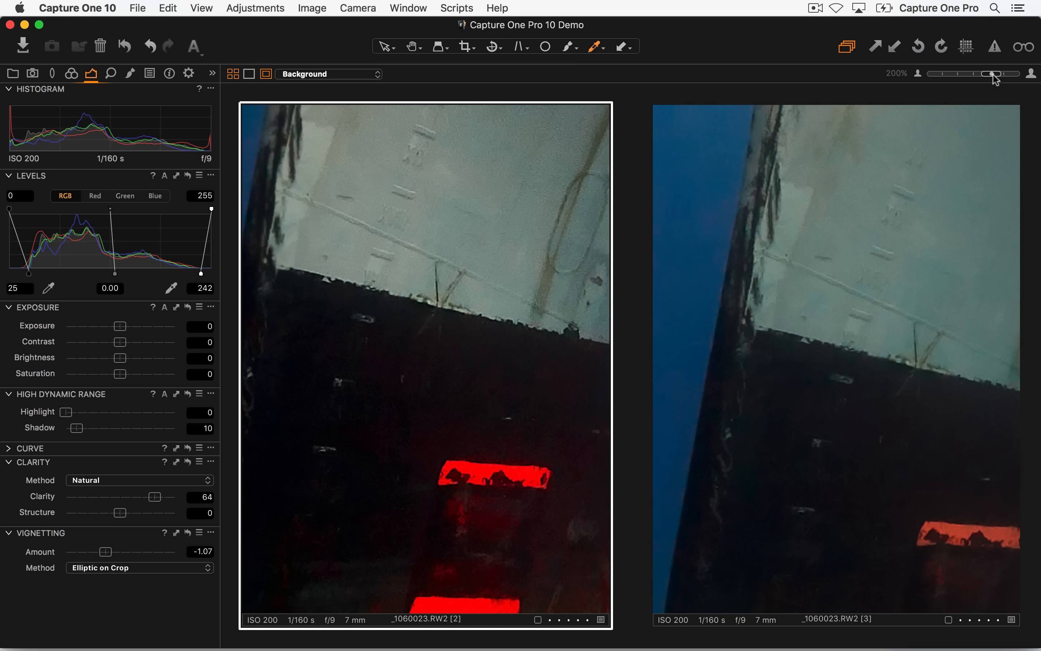
{"action": "left_click_drag", "start_coordinate": [420, 259], "coordinate": [611, 301]}
{"action": "left_click_drag", "start_coordinate": [792, 295], "coordinate": [1033, 321]}
{"action": "left_click_drag", "start_coordinate": [577, 289], "coordinate": [702, 295]}
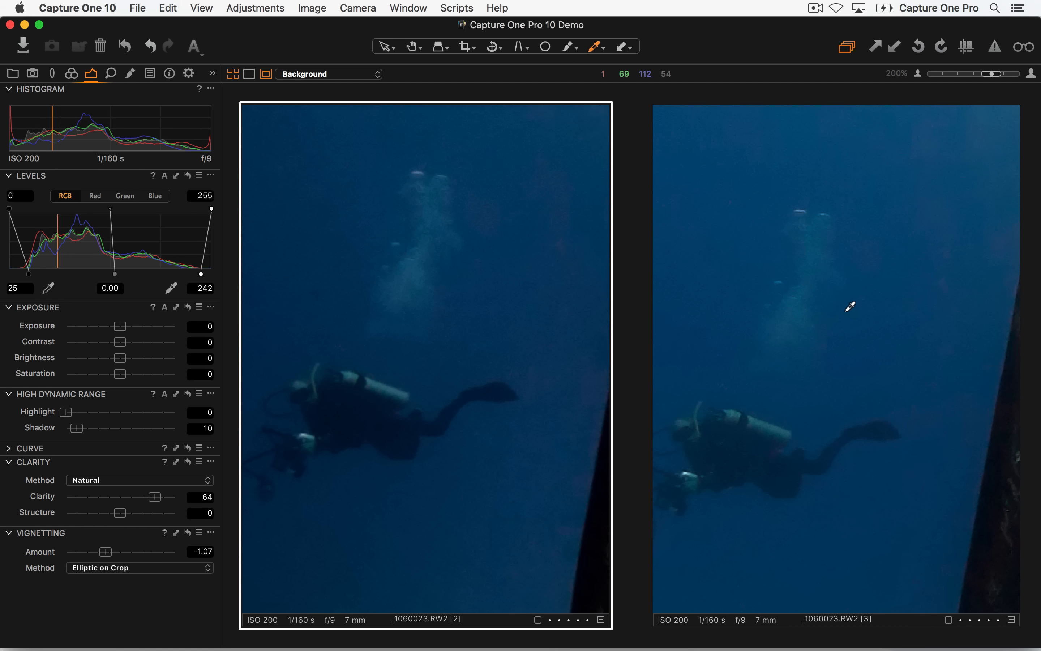
{"action": "left_click_drag", "start_coordinate": [799, 290], "coordinate": [848, 273]}
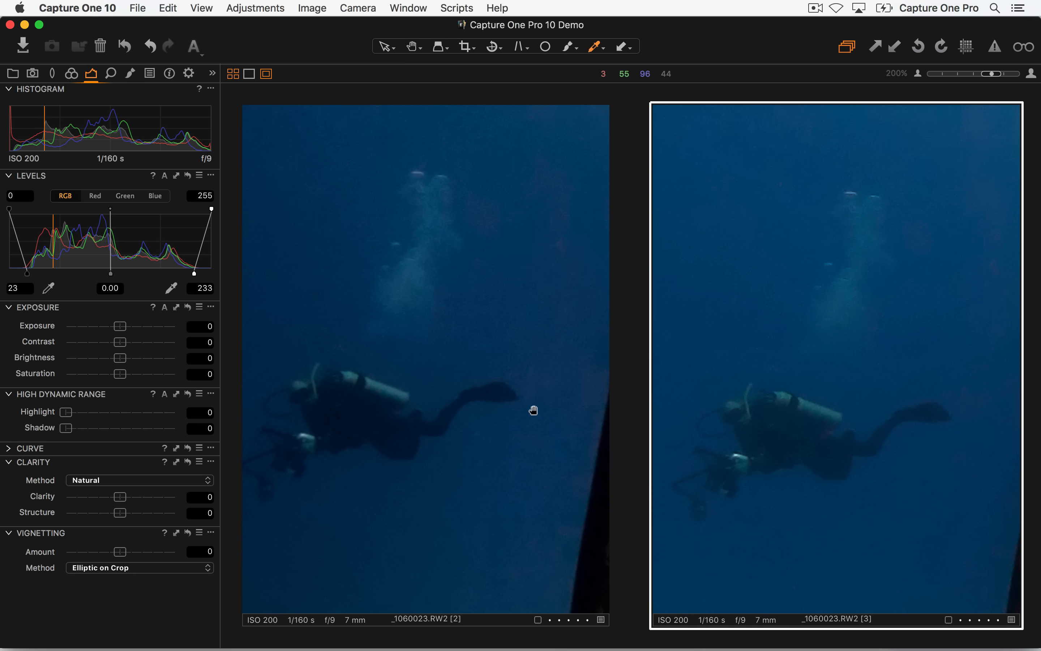
{"action": "left_click_drag", "start_coordinate": [533, 409], "coordinate": [328, 323]}
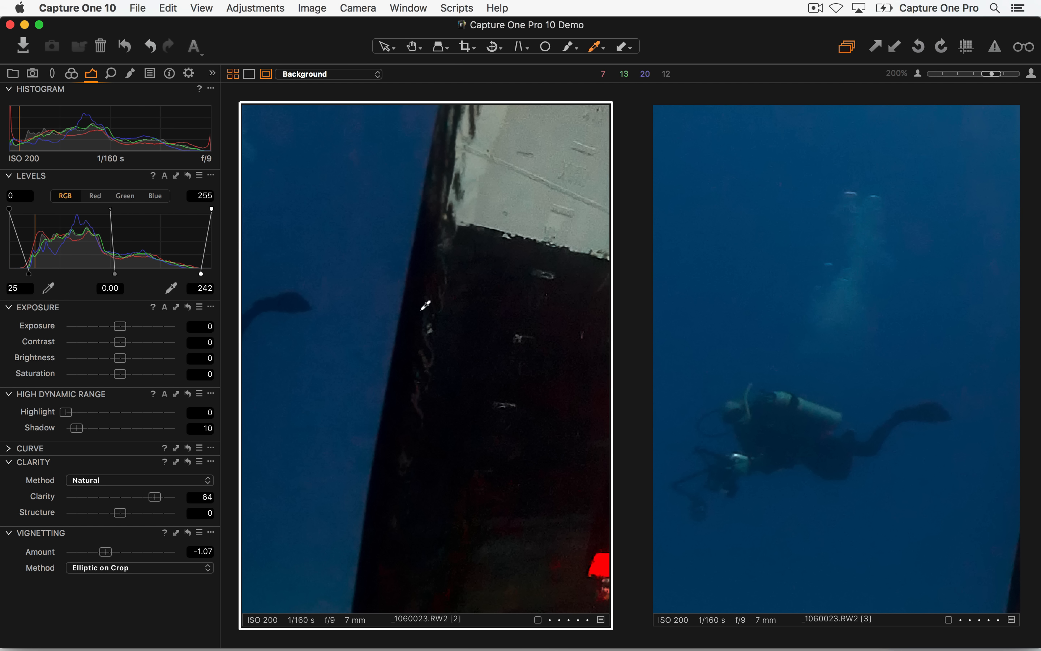
- Show the local adjustment layers and view variant 2 alone, fitted whole in the viewer, with the Pan tool active
{"action": "left_click", "coordinate": [131, 73]}
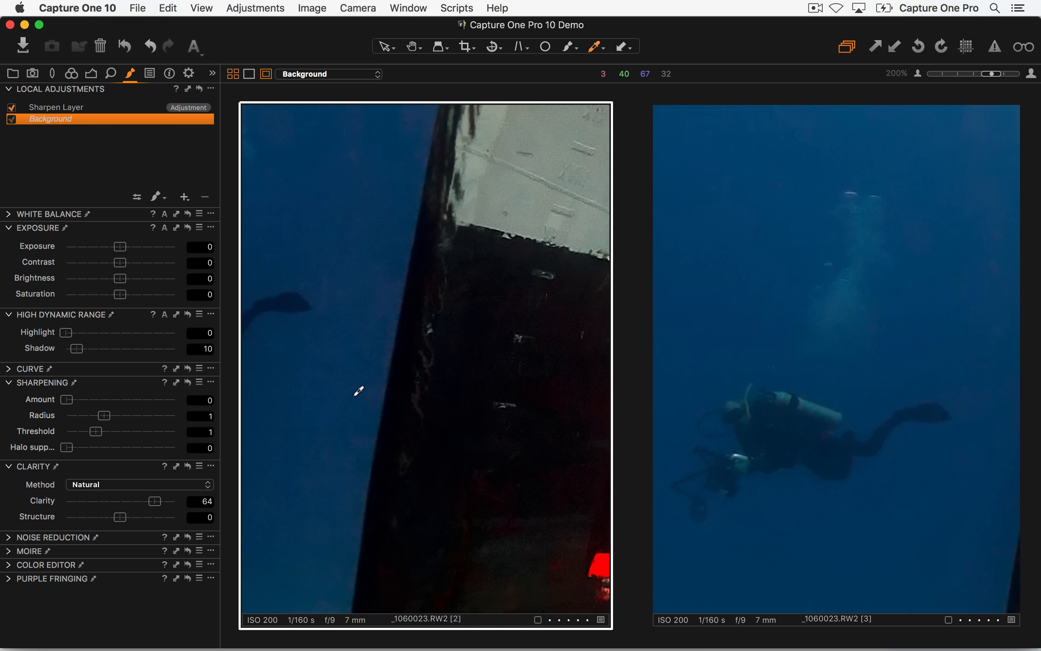
{"action": "key", "text": "alt+super+v"}
{"action": "double_click", "coordinate": [541, 174]}
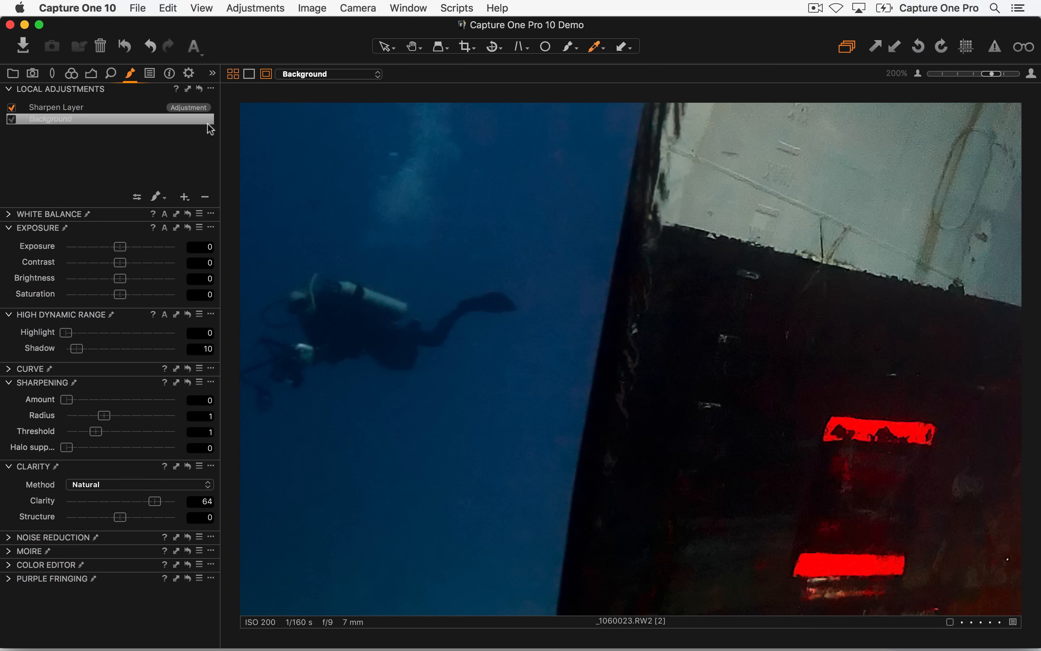
{"action": "left_click", "coordinate": [412, 46]}
{"action": "left_click", "coordinate": [682, 222]}
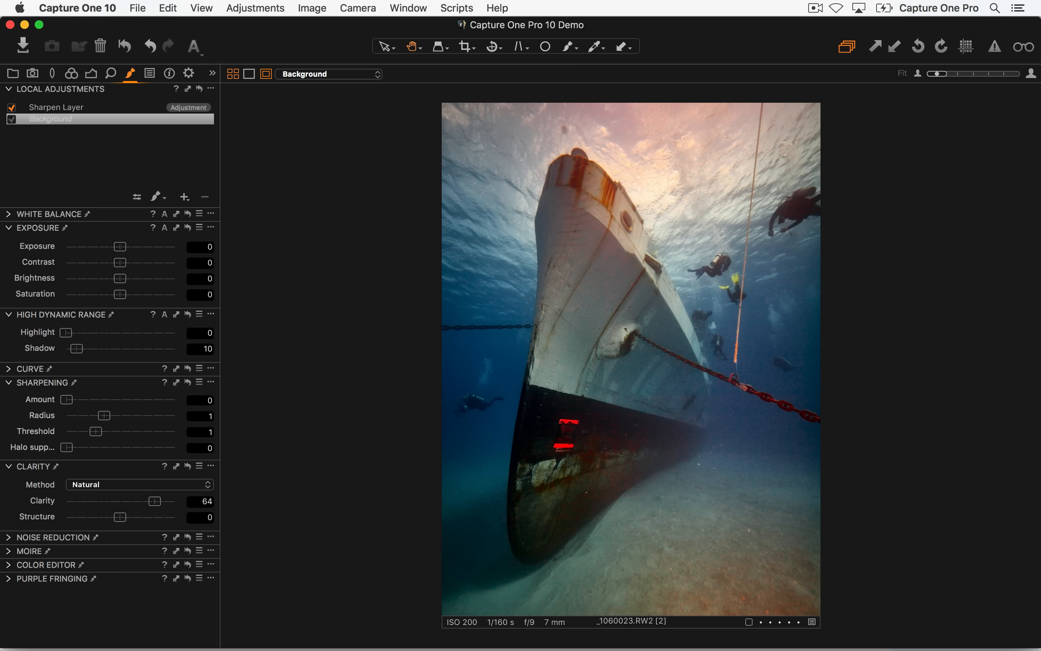
- Select variant 3 together with variant 2 and display both side by side again
{"action": "key", "text": "space"}
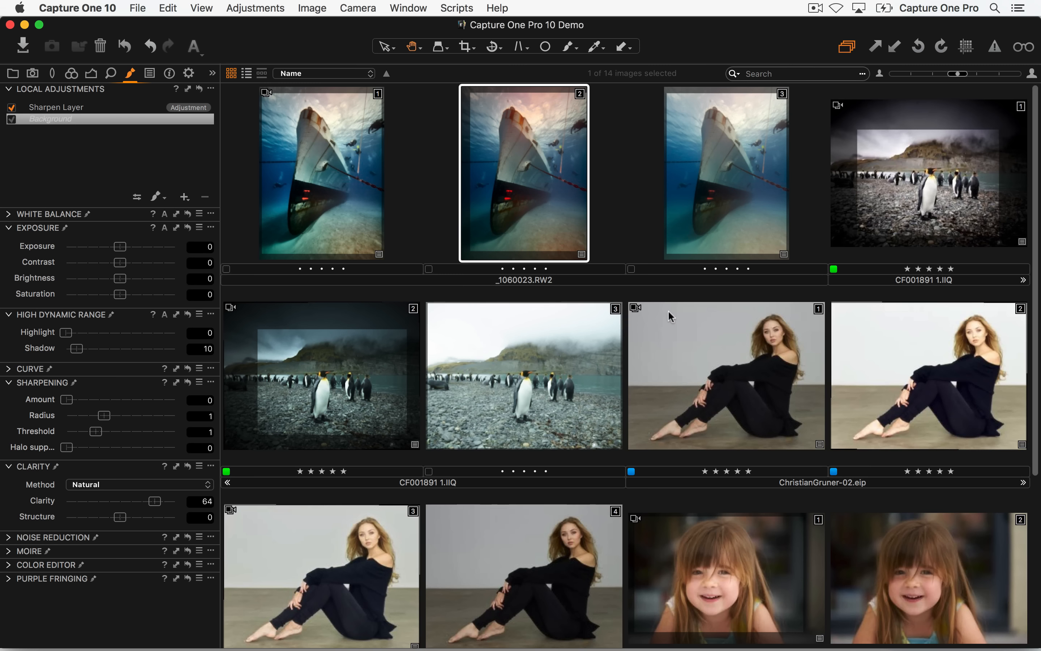
{"action": "left_click", "coordinate": [736, 203], "text": "super"}
{"action": "key", "text": "space"}
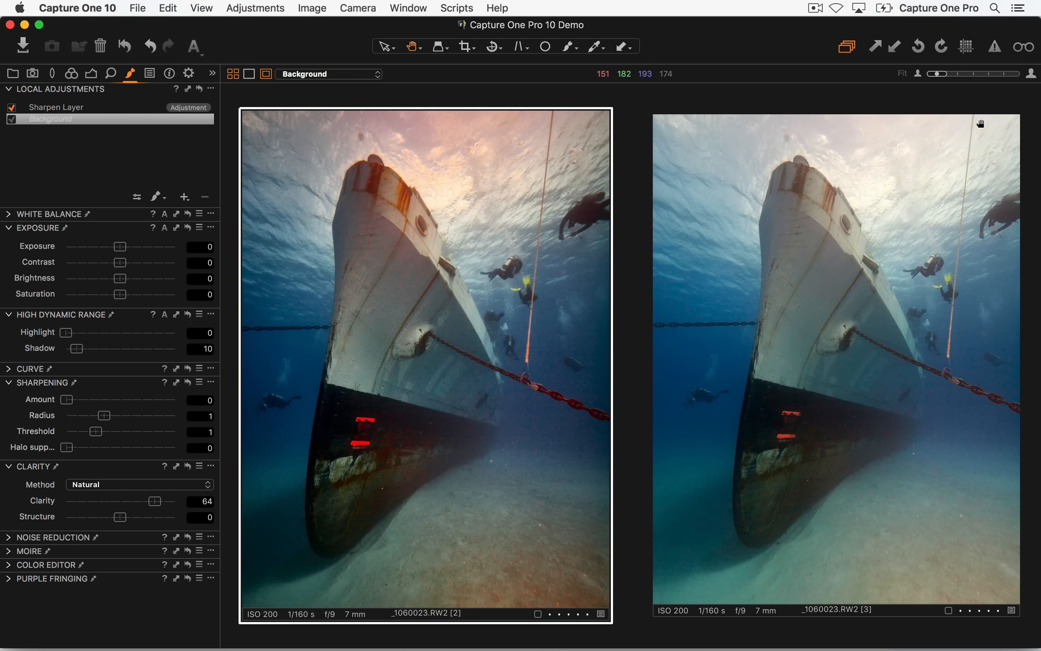
- Examine the chain, hull, red markings and diver in variants 2 and 3 at 100% with linked panning
{"action": "left_click", "coordinate": [1032, 76]}
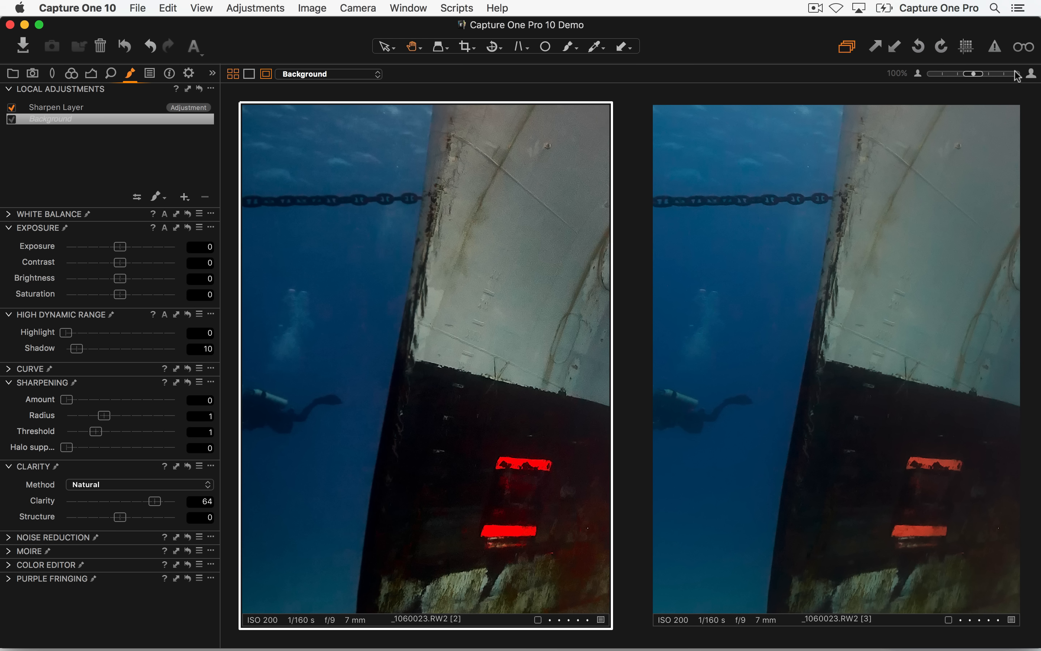
{"action": "left_click_drag", "start_coordinate": [494, 327], "coordinate": [414, 328]}
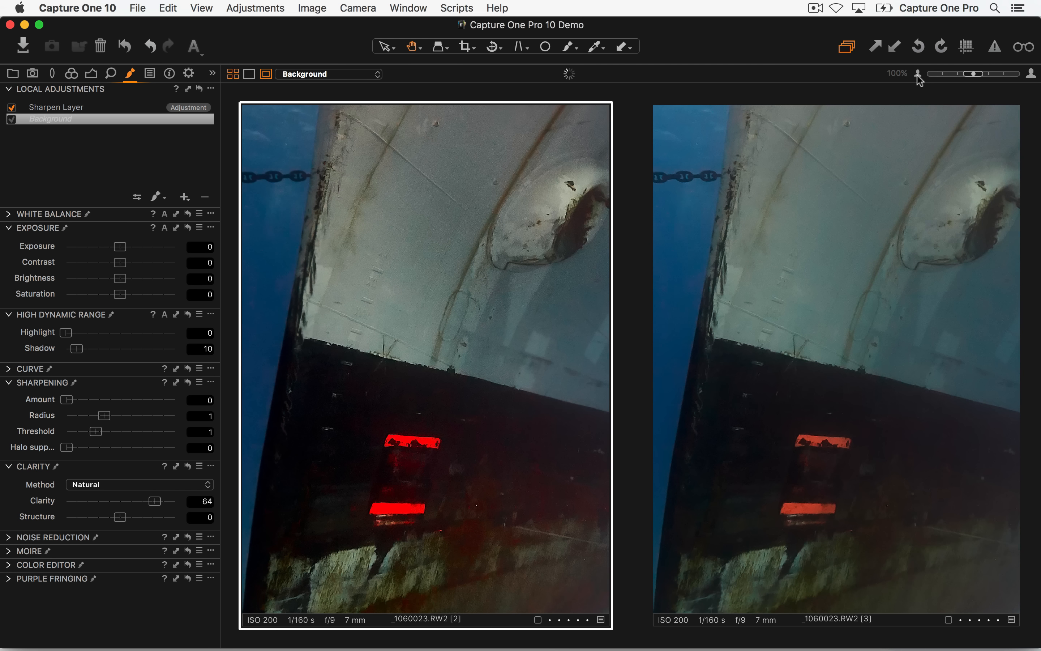
{"action": "left_click", "coordinate": [918, 74]}
{"action": "left_click", "coordinate": [1031, 73]}
{"action": "left_click_drag", "start_coordinate": [432, 237], "coordinate": [397, 350]}
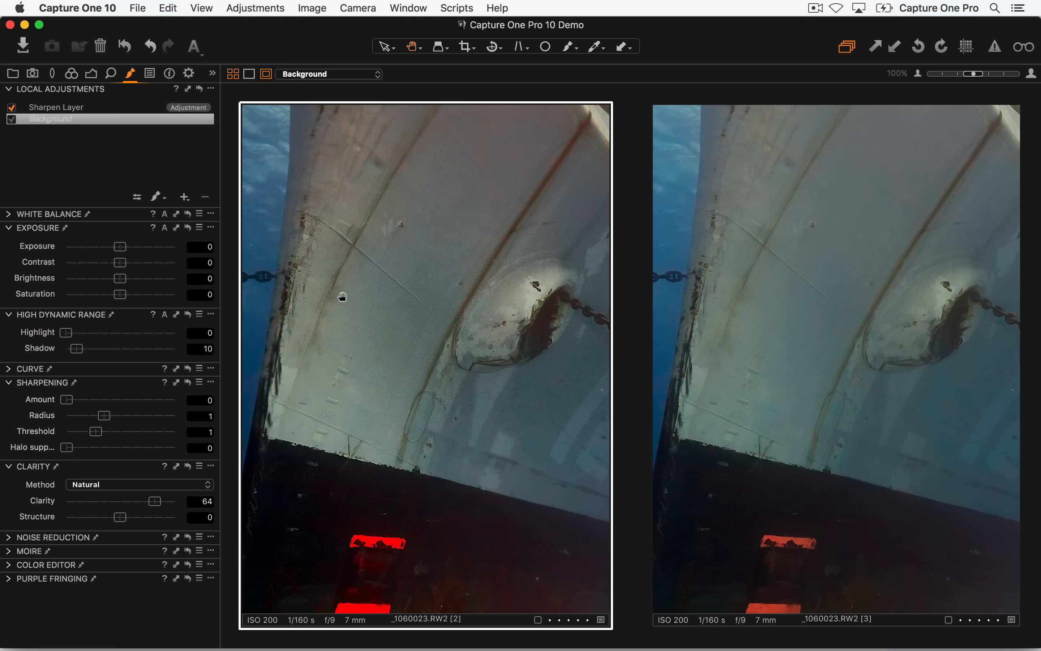
{"action": "left_click_drag", "start_coordinate": [414, 309], "coordinate": [562, 293]}
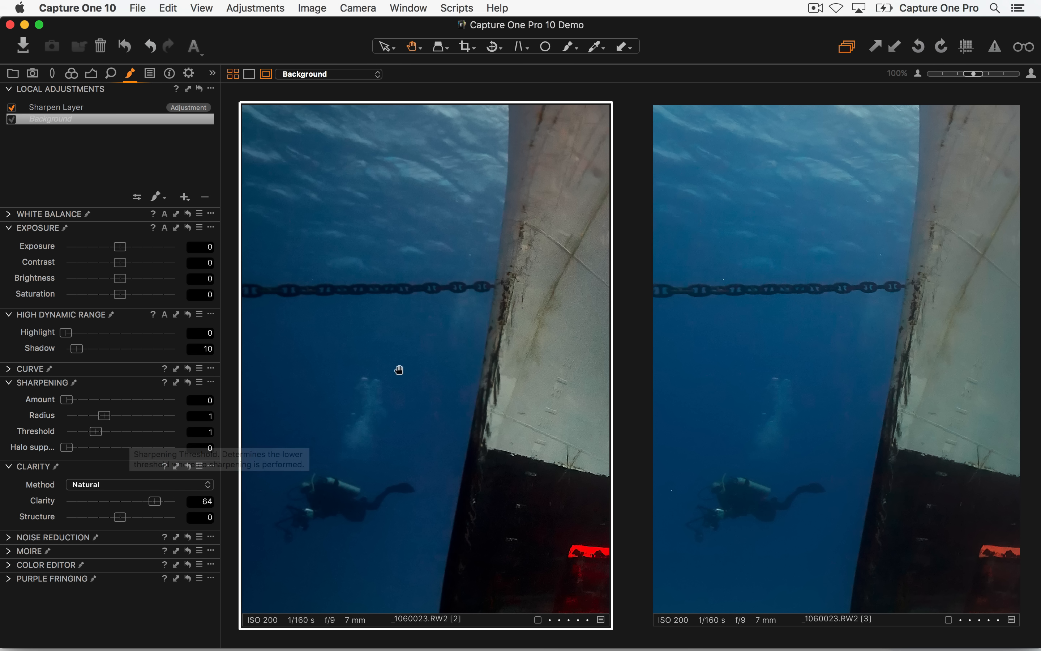
{"action": "left_click_drag", "start_coordinate": [541, 365], "coordinate": [402, 237]}
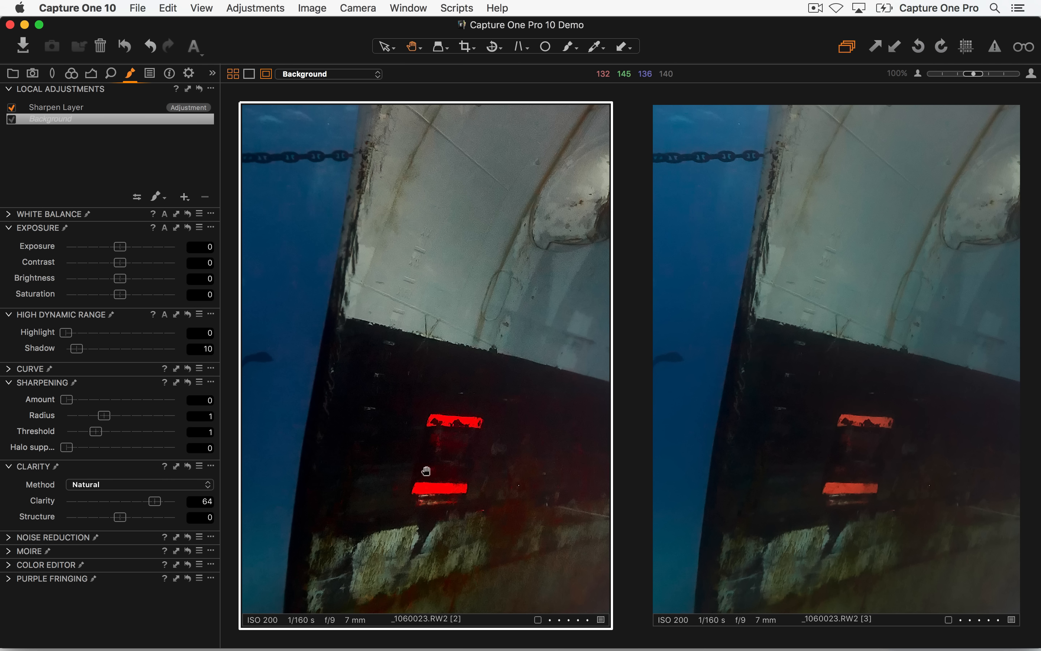
{"action": "left_click_drag", "start_coordinate": [450, 274], "coordinate": [553, 323]}
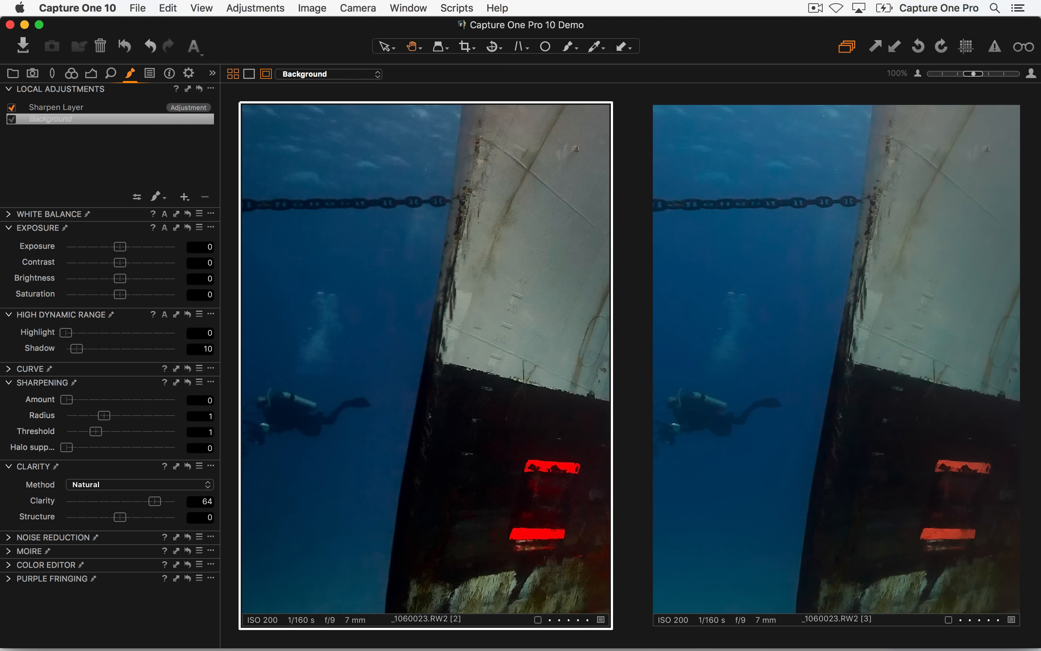
{"action": "left_click_drag", "start_coordinate": [446, 361], "coordinate": [524, 360]}
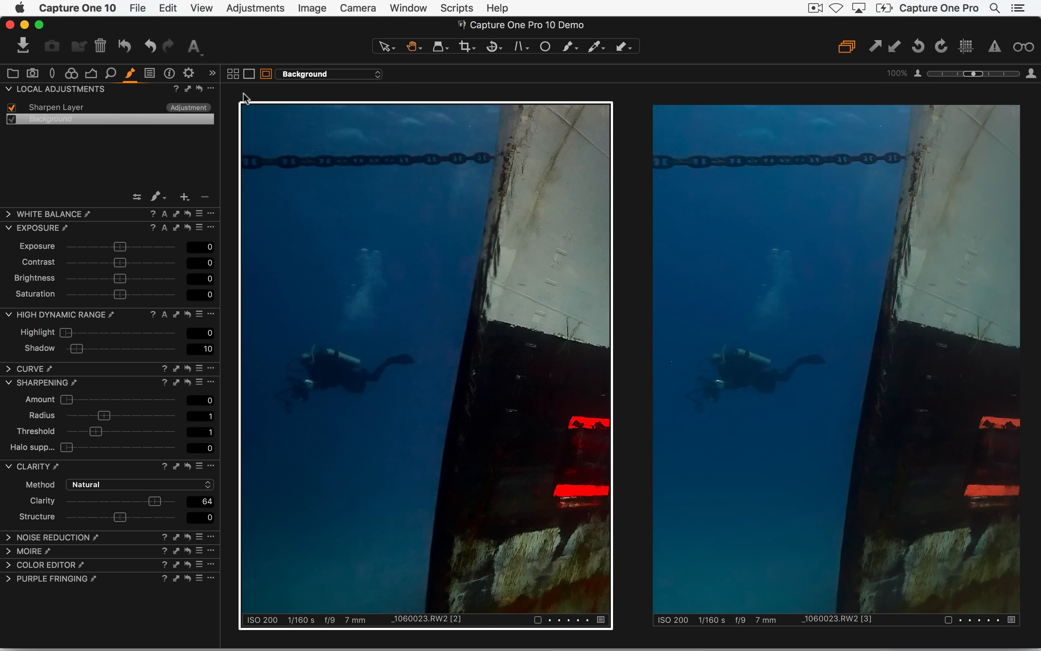
- Show the image browser beside the viewer and display shipwreck variants 1, 2 and 3 together for comparison
{"action": "left_click", "coordinate": [249, 74]}
{"action": "left_click", "coordinate": [234, 75]}
{"action": "key", "text": "super+b"}
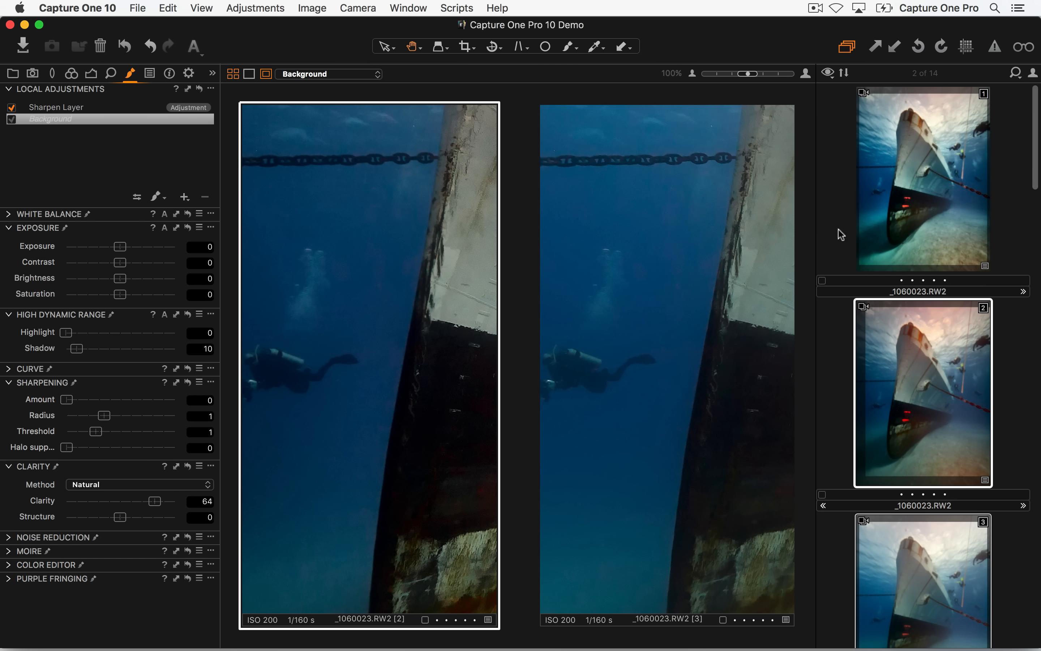
{"action": "left_click", "coordinate": [909, 192]}
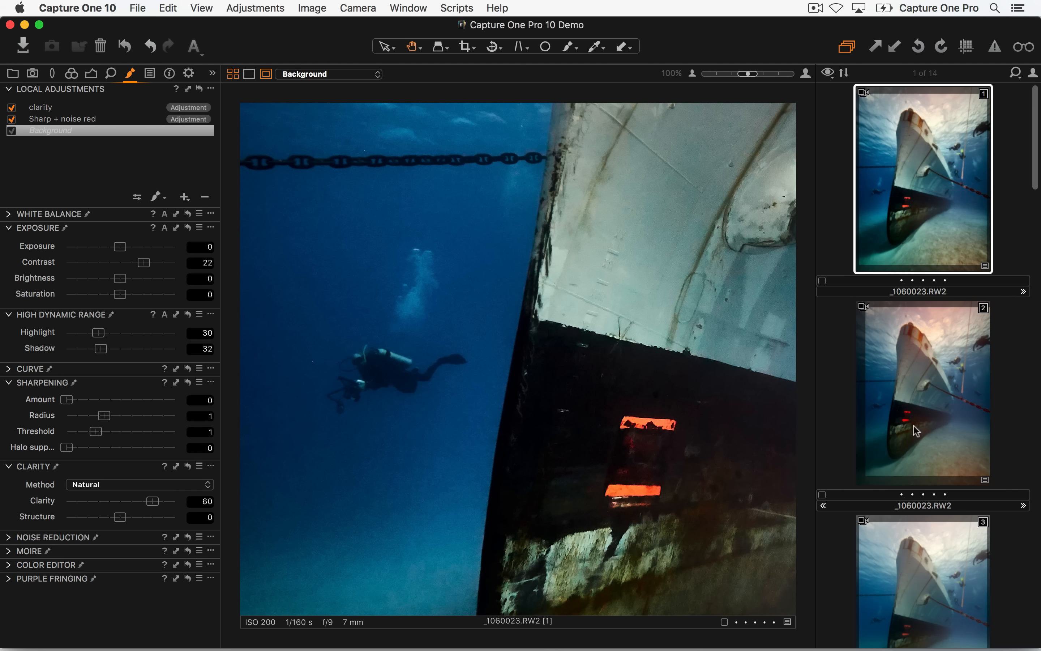
{"action": "scroll", "coordinate": [921, 353], "scroll_direction": "down", "scroll_amount": 4}
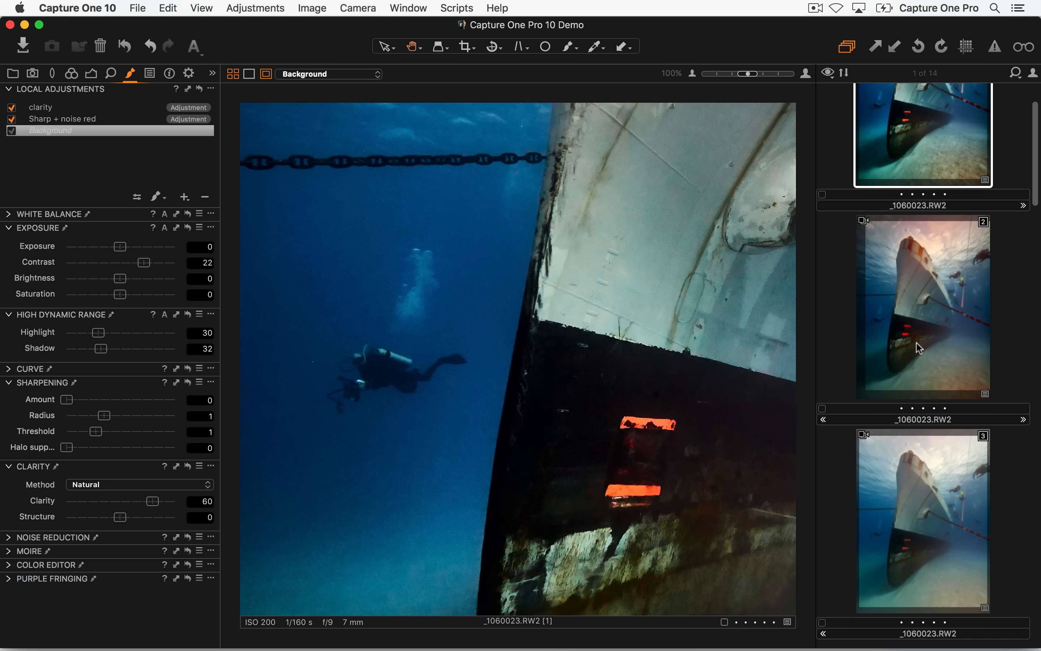
{"action": "left_click", "coordinate": [915, 292], "text": "super"}
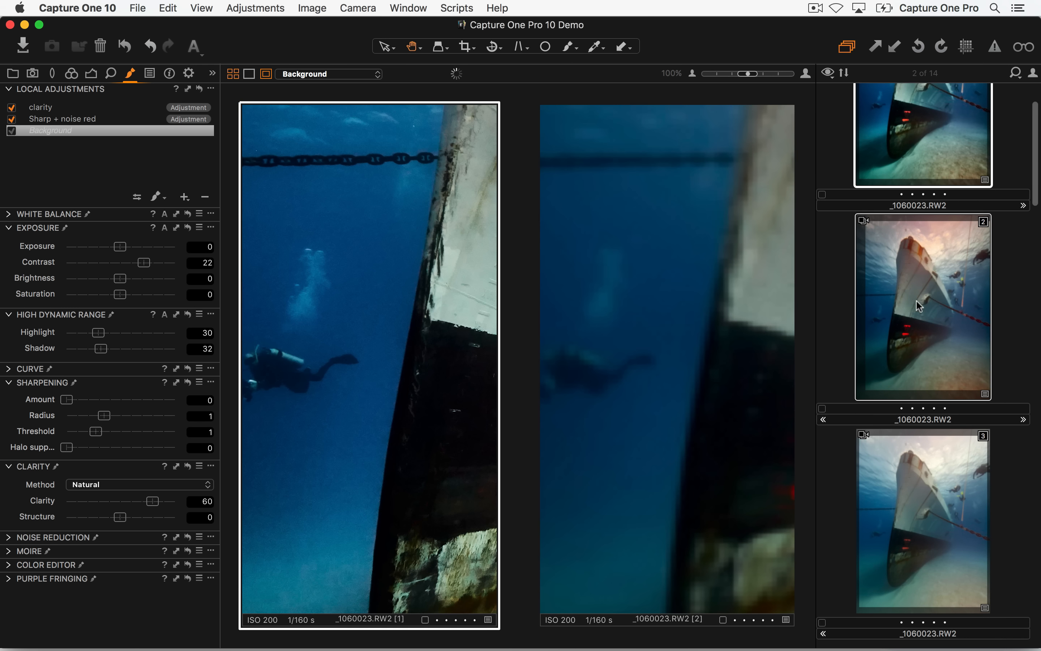
{"action": "left_click", "coordinate": [932, 507], "text": "super"}
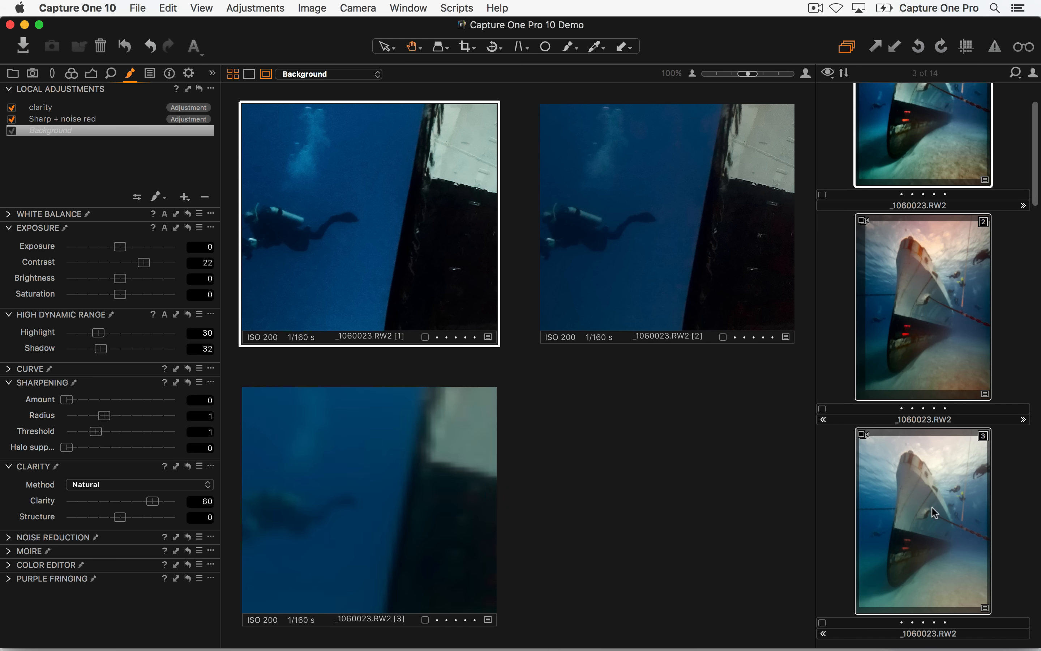
- Remove the viewer margin, add the penguin photo CF001891 1.IIQ to the comparison, and pan all four images together
{"action": "left_click", "coordinate": [268, 77]}
{"action": "scroll", "coordinate": [912, 335], "scroll_direction": "down", "scroll_amount": 5}
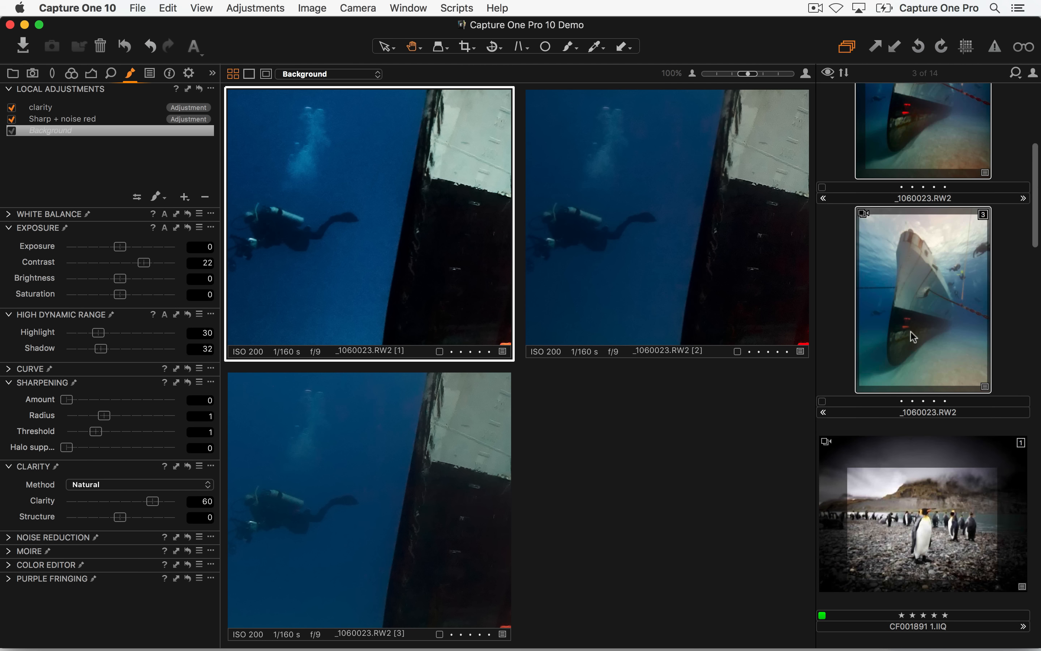
{"action": "left_click", "coordinate": [924, 502], "text": "super"}
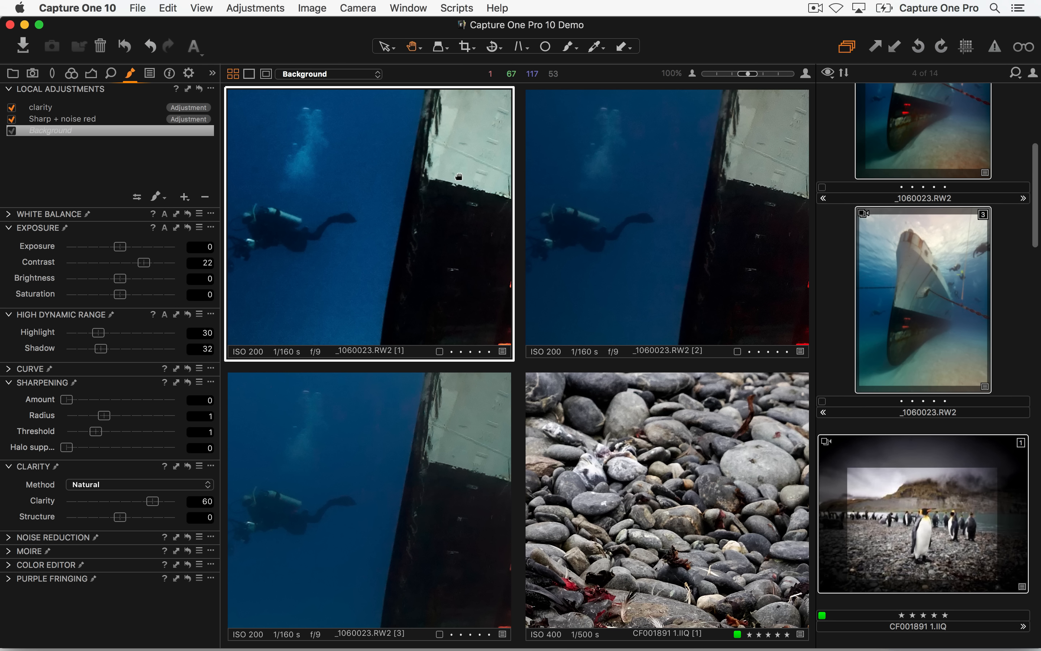
{"action": "left_click_drag", "start_coordinate": [451, 187], "coordinate": [354, 169]}
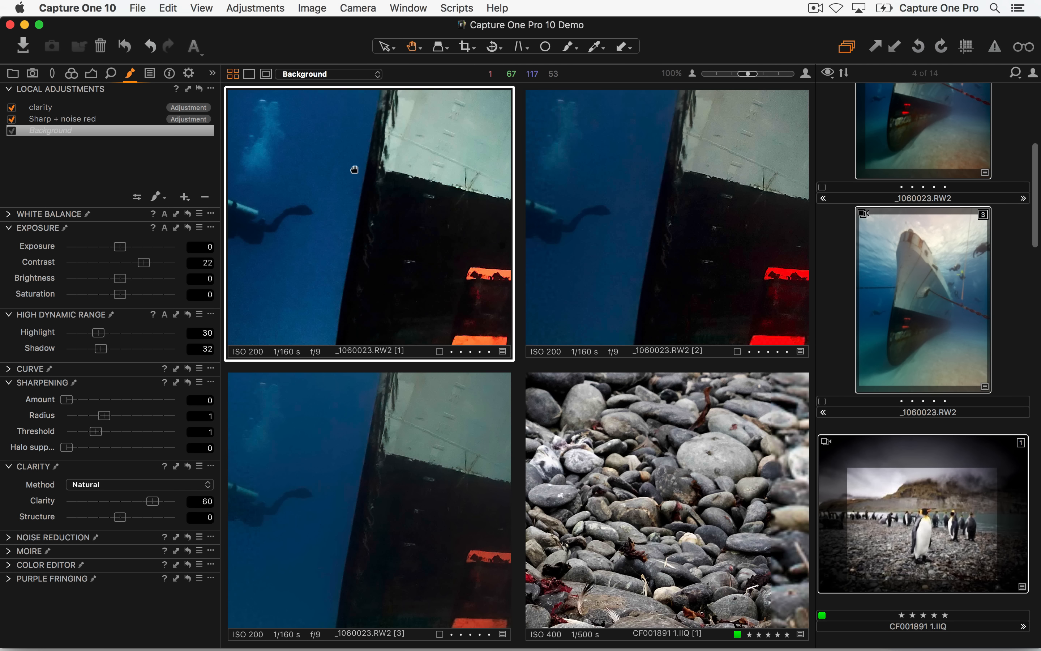
- View shipwreck variant 1 alone in the viewer and return to the four-image comparison
{"action": "left_click", "coordinate": [250, 77]}
{"action": "scroll", "coordinate": [874, 274], "scroll_direction": "up", "scroll_amount": 8}
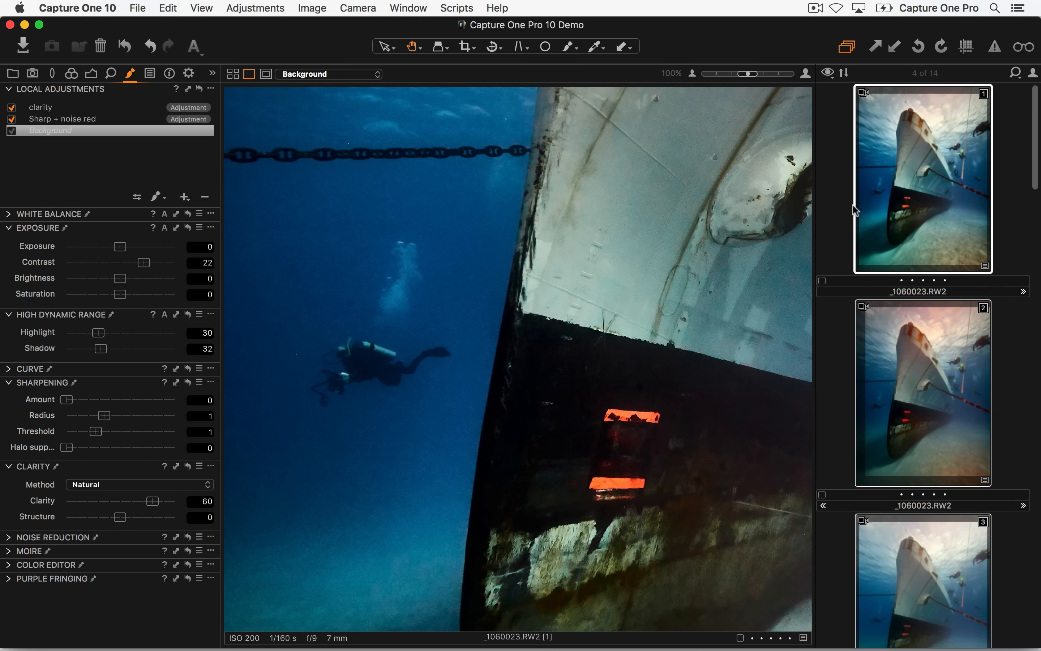
{"action": "left_click", "coordinate": [233, 74]}
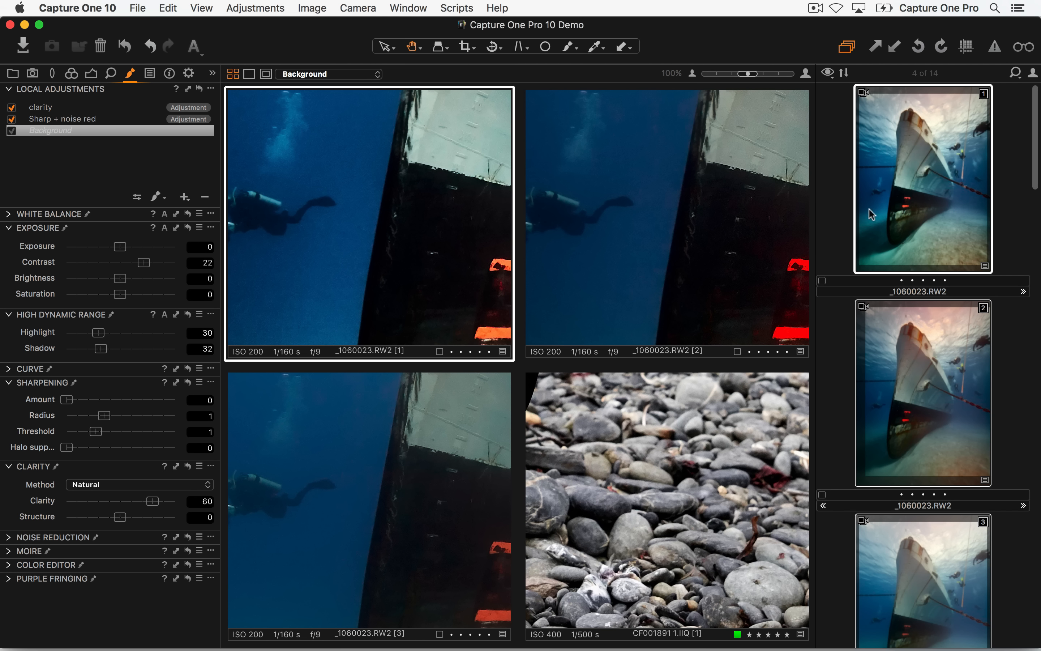
- Find the pink colour variant 2 of MartinBailey_Lotus_Flower.cr2 among all the images and display it in the viewer
{"action": "key", "text": "super+alt+v"}
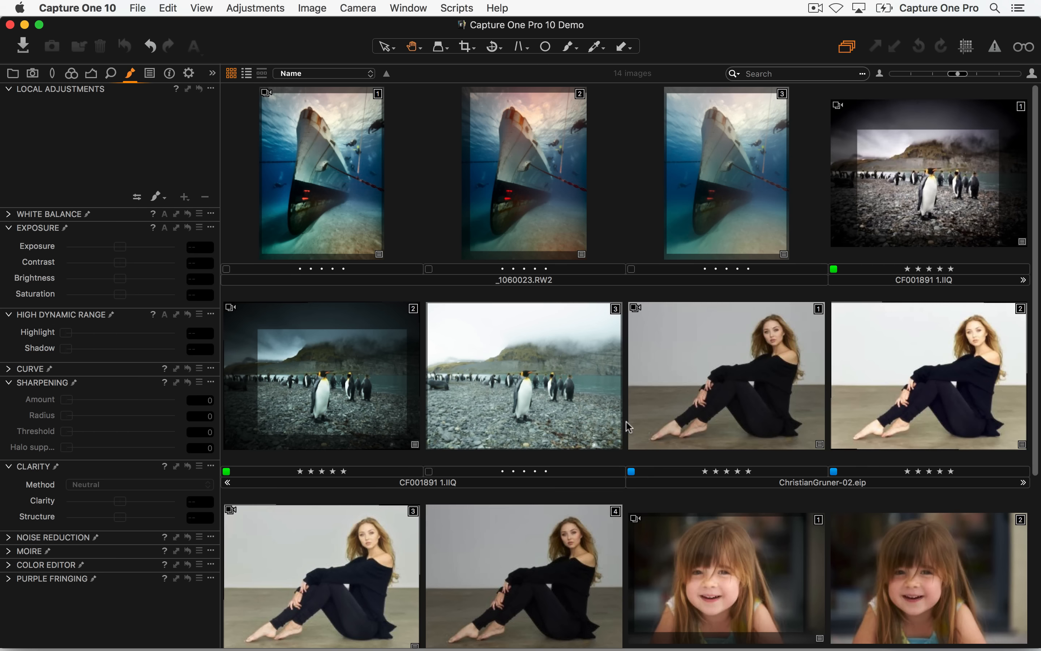
{"action": "scroll", "coordinate": [641, 409], "scroll_direction": "down", "scroll_amount": 5}
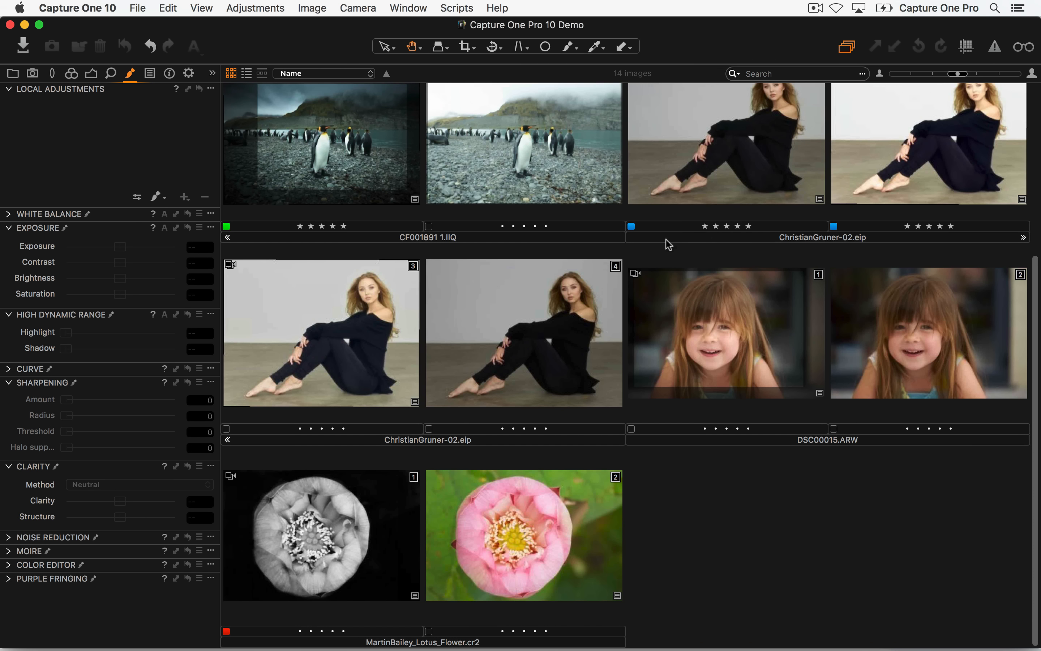
{"action": "double_click", "coordinate": [523, 569]}
{"action": "double_click", "coordinate": [553, 387]}
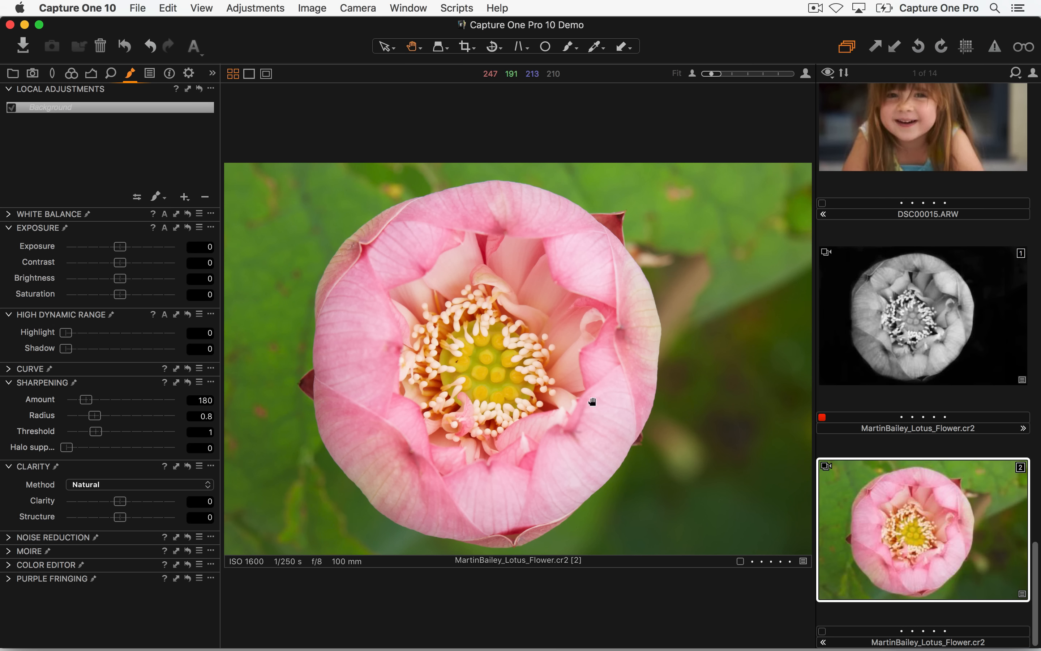
- Convert the lotus flower variant to black and white by enabling Black & White
{"action": "left_click", "coordinate": [71, 74]}
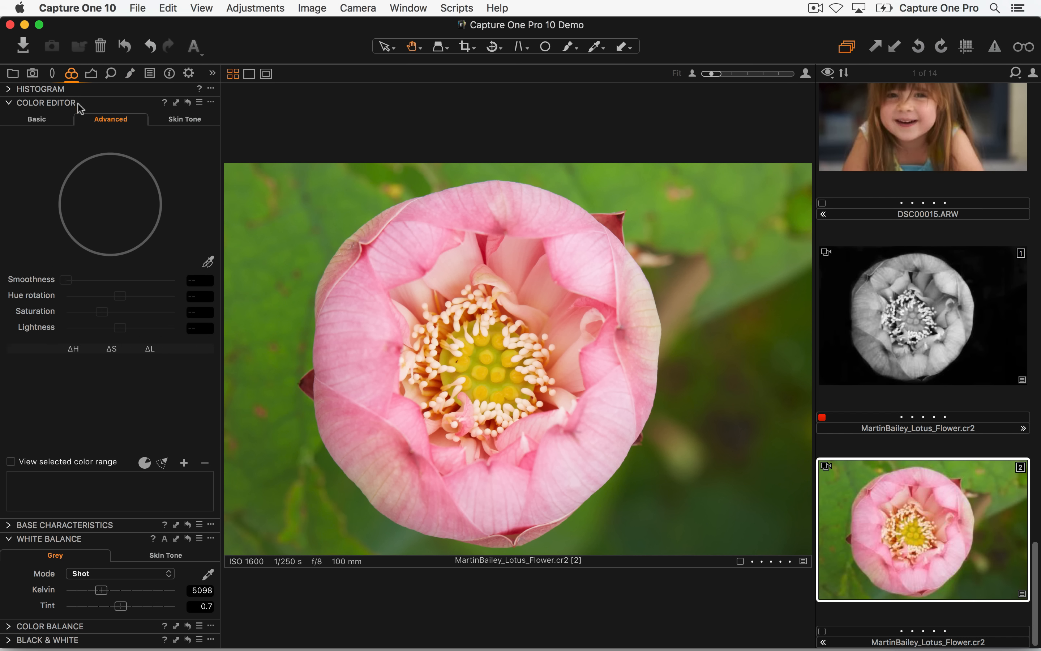
{"action": "left_click", "coordinate": [9, 641]}
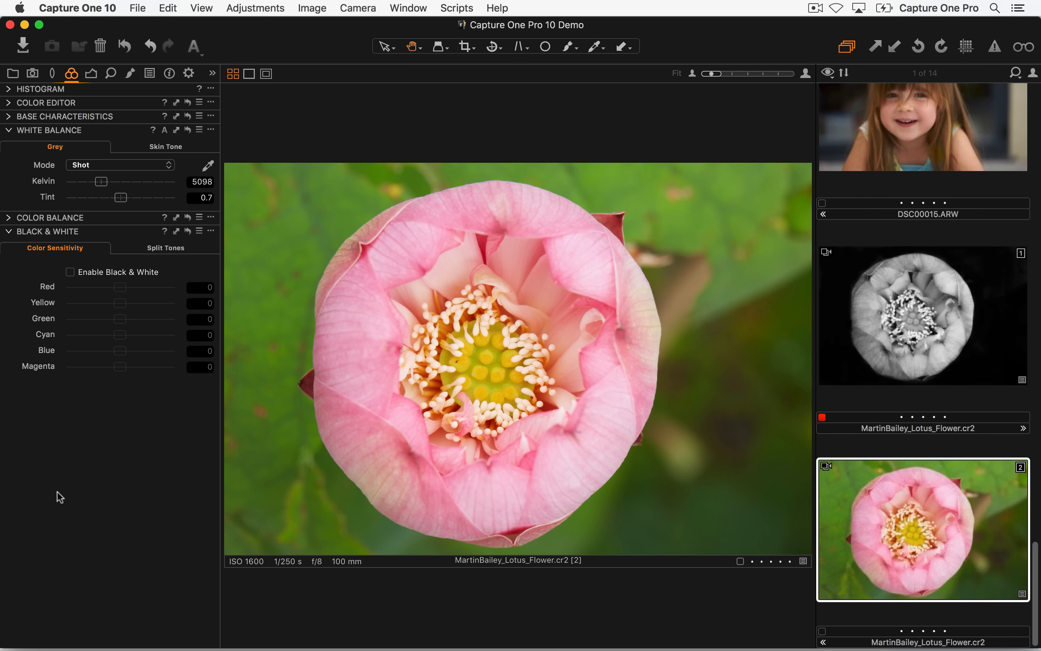
{"action": "left_click", "coordinate": [70, 272]}
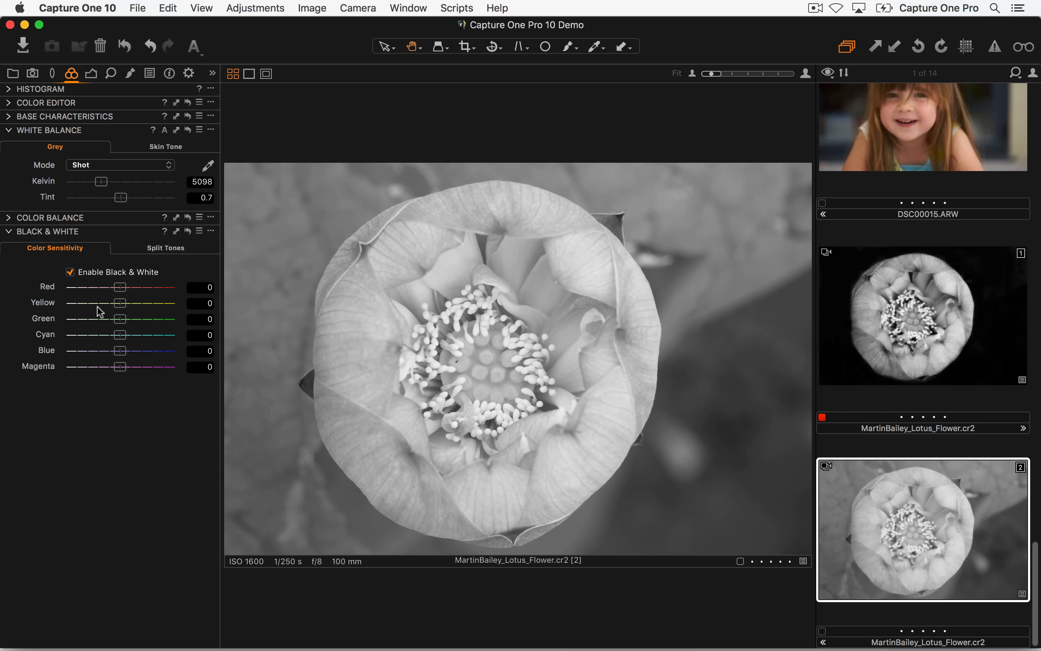
- Darken the flower photo with a levels midtone of -0.19, exposure of -0.48 and highlight recovery of 25
{"action": "left_click", "coordinate": [91, 74]}
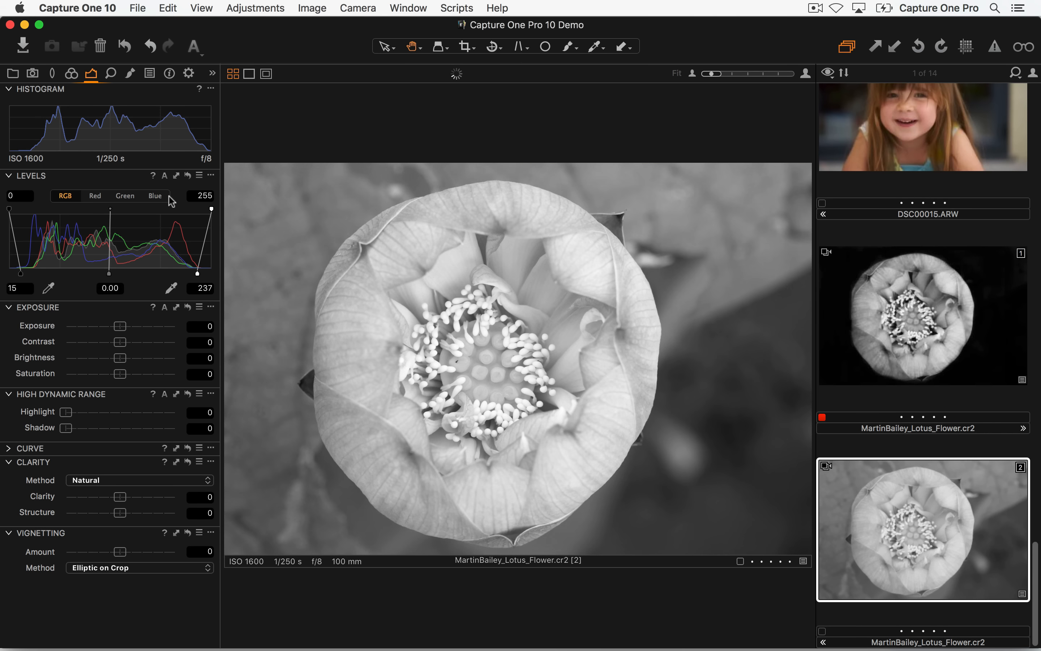
{"action": "left_click_drag", "start_coordinate": [110, 274], "coordinate": [122, 276]}
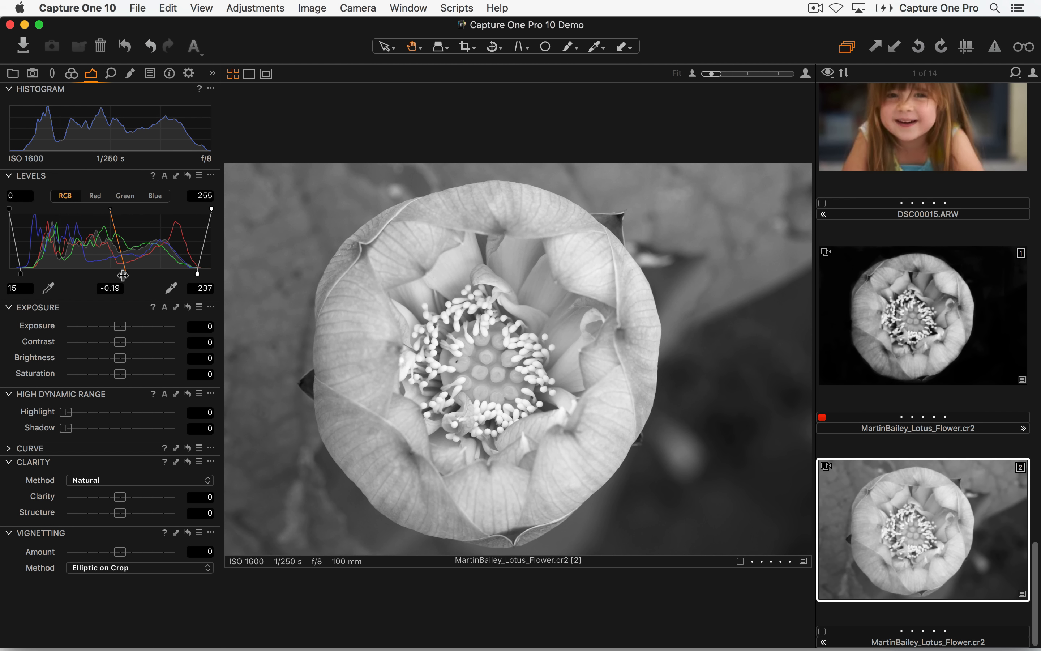
{"action": "left_click_drag", "start_coordinate": [121, 328], "coordinate": [114, 328]}
{"action": "left_click_drag", "start_coordinate": [72, 416], "coordinate": [93, 416]}
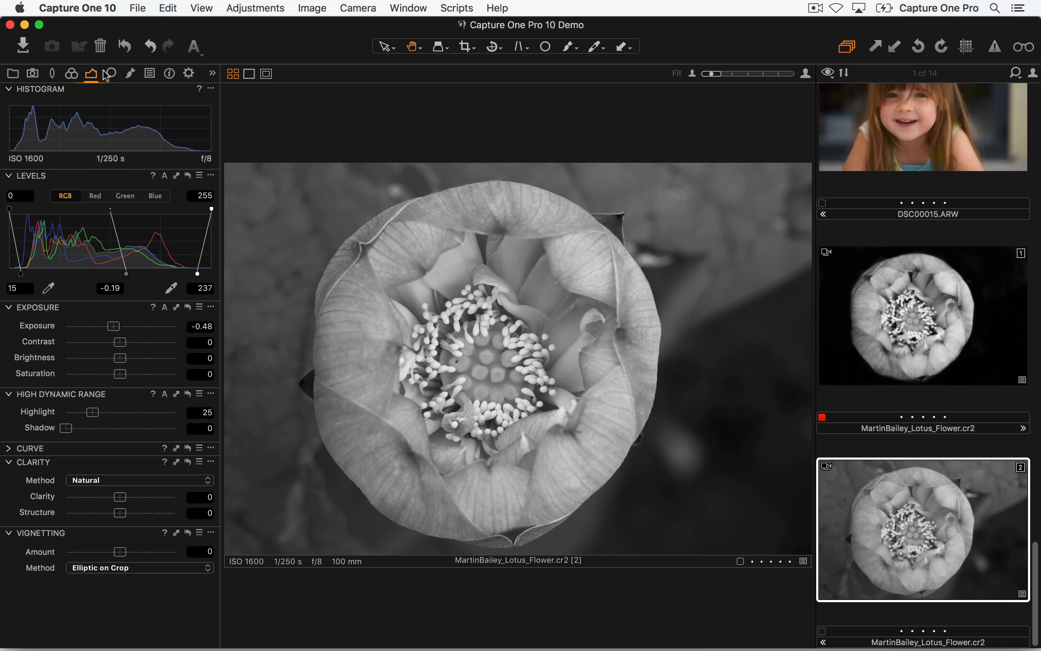
- Set the black-and-white colour sensitivity to Red -21, Yellow 13, Green -60 and Cyan -16
{"action": "left_click", "coordinate": [72, 75]}
{"action": "left_click_drag", "start_coordinate": [119, 547], "coordinate": [104, 594]}
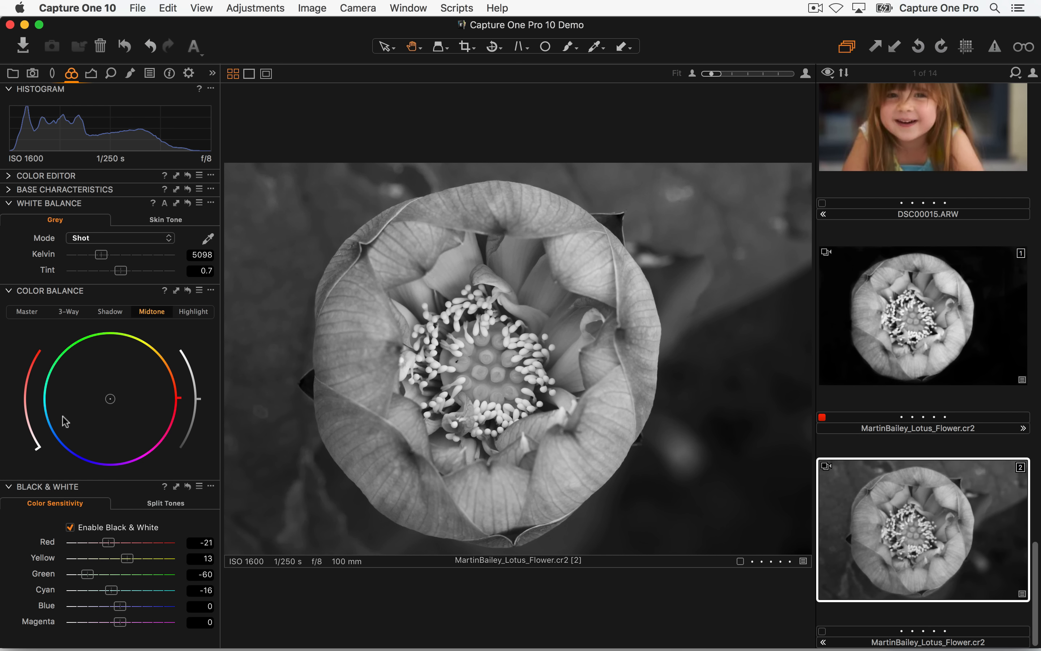
- Hide the image browser, show the viewer margin, and crop the photo around the whole flower to about 16.35 by 12.19 in
{"action": "key", "text": "super+b"}
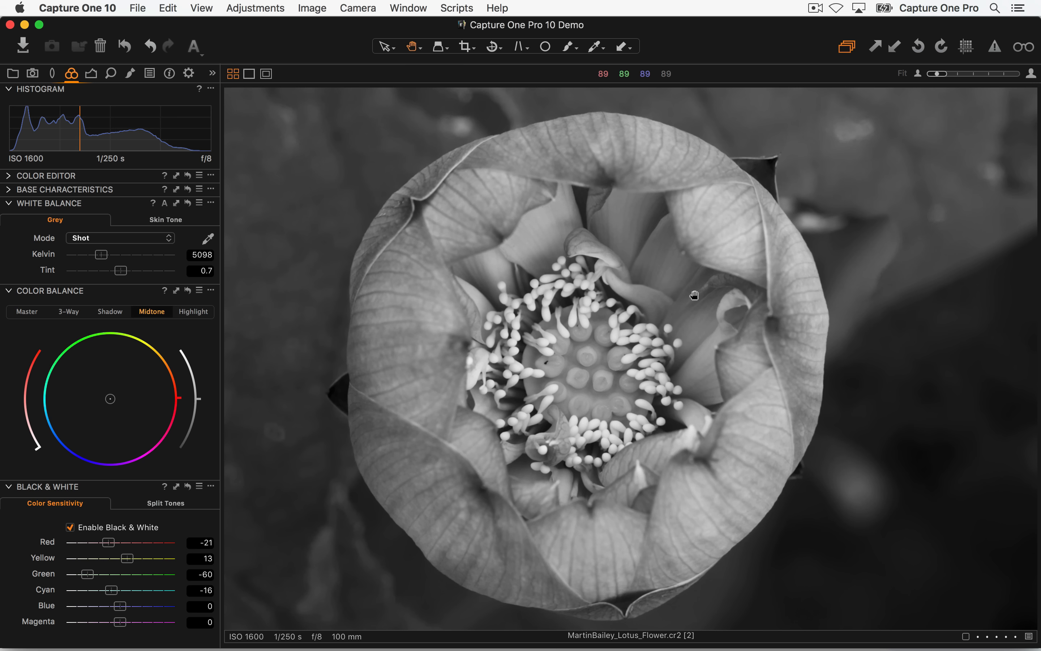
{"action": "left_click", "coordinate": [266, 73]}
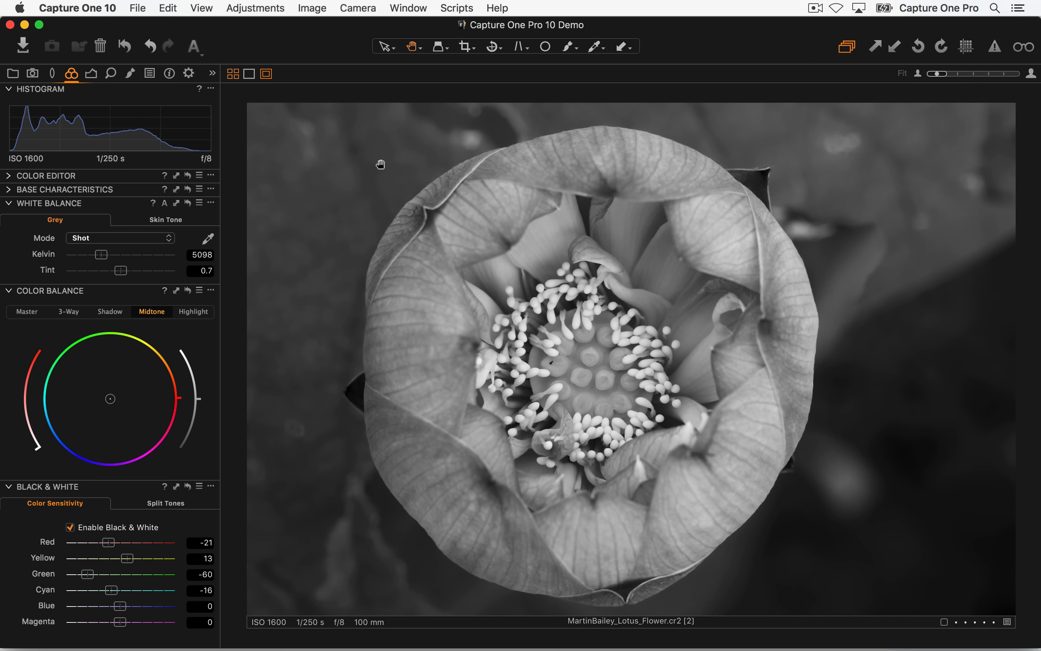
{"action": "key", "text": "c"}
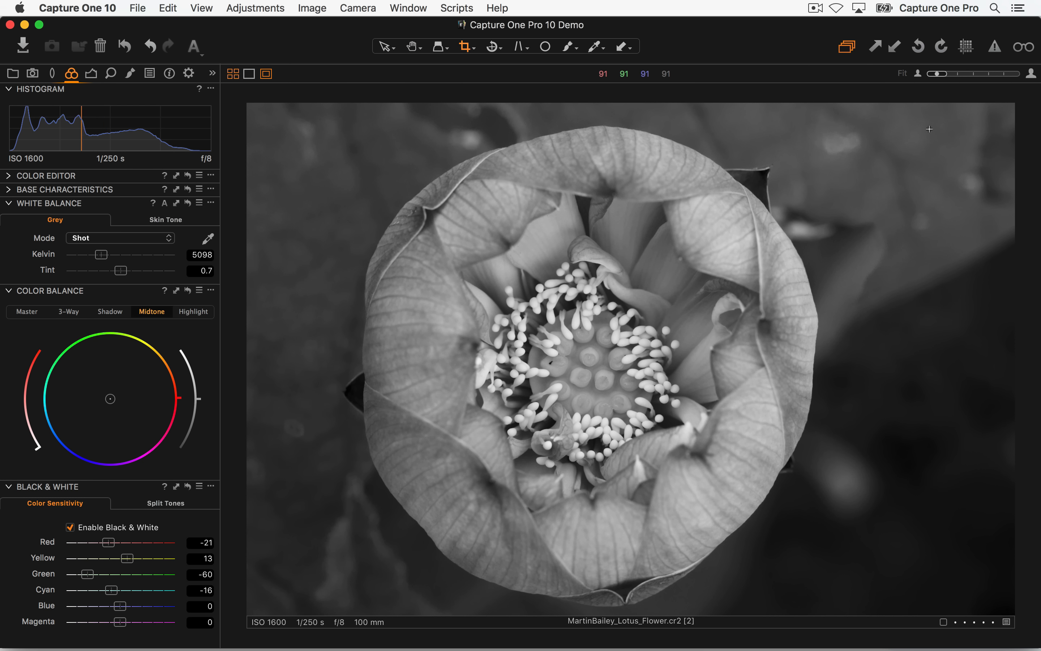
{"action": "left_click_drag", "start_coordinate": [1011, 104], "coordinate": [460, 463]}
{"action": "left_click_drag", "start_coordinate": [653, 323], "coordinate": [490, 332]}
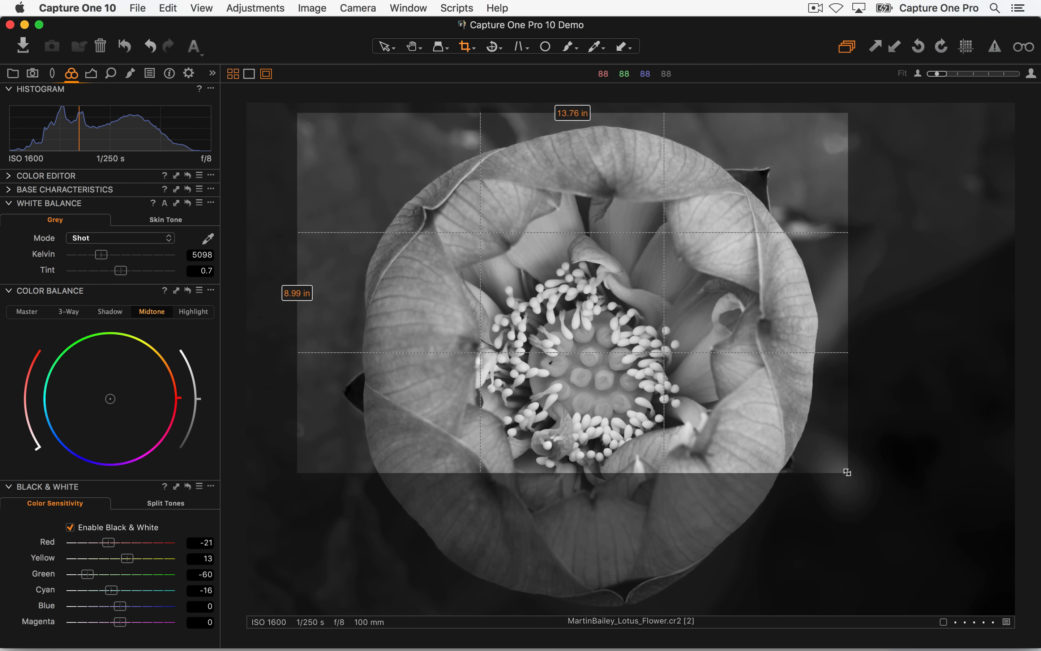
{"action": "left_click_drag", "start_coordinate": [847, 472], "coordinate": [951, 601]}
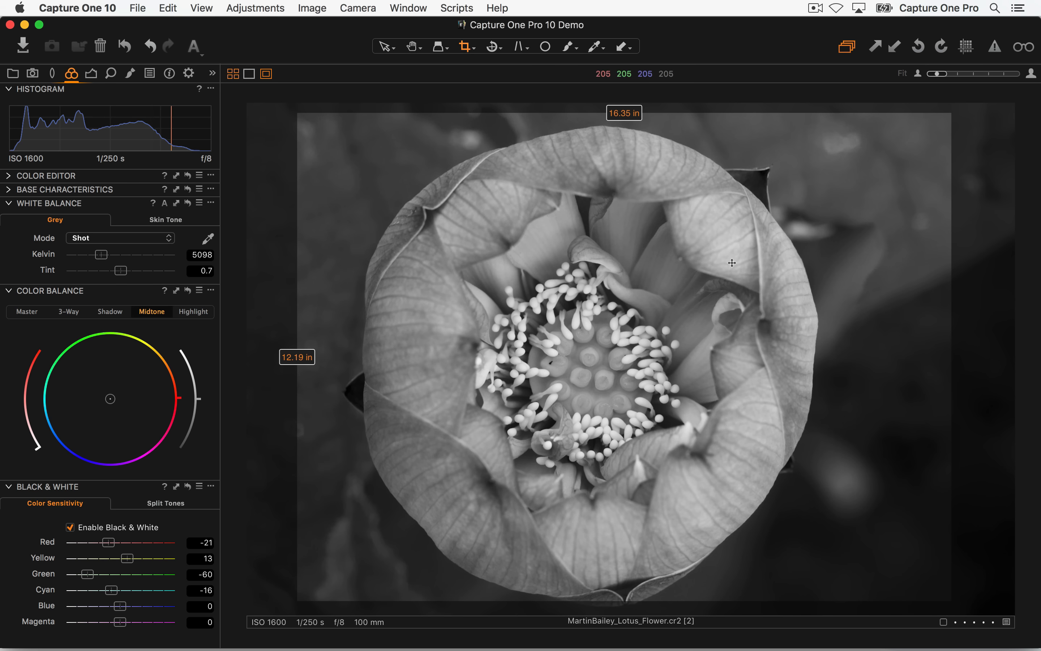
{"action": "key", "text": "v"}
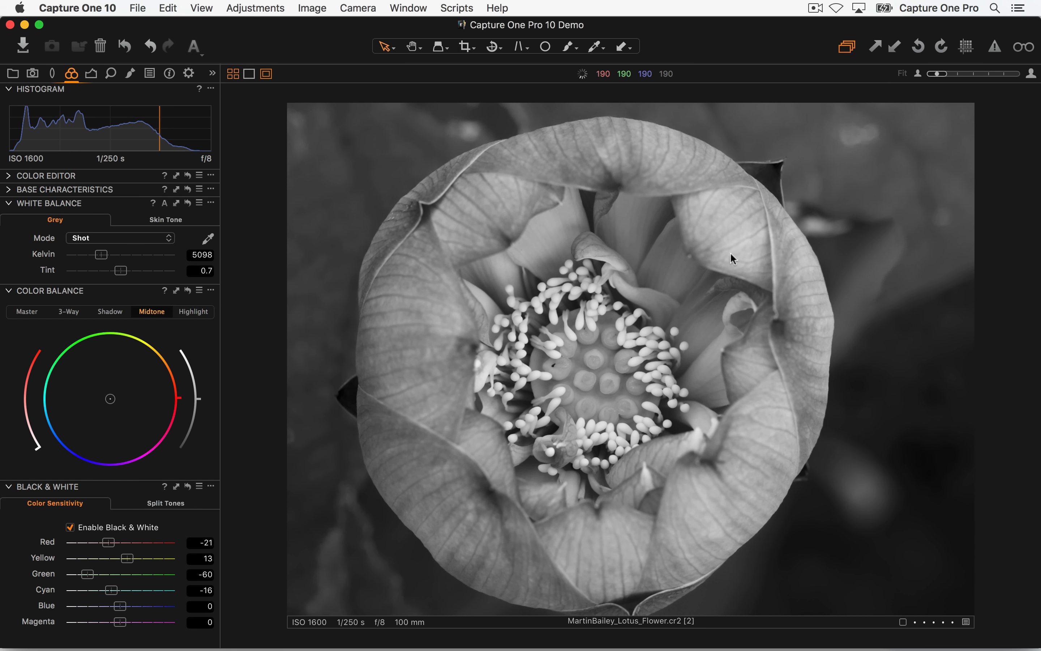
- Add a dark vignette with an amount of -2.29, using the Elliptic on Crop method
{"action": "left_click", "coordinate": [91, 74]}
{"action": "left_click_drag", "start_coordinate": [120, 551], "coordinate": [88, 561]}
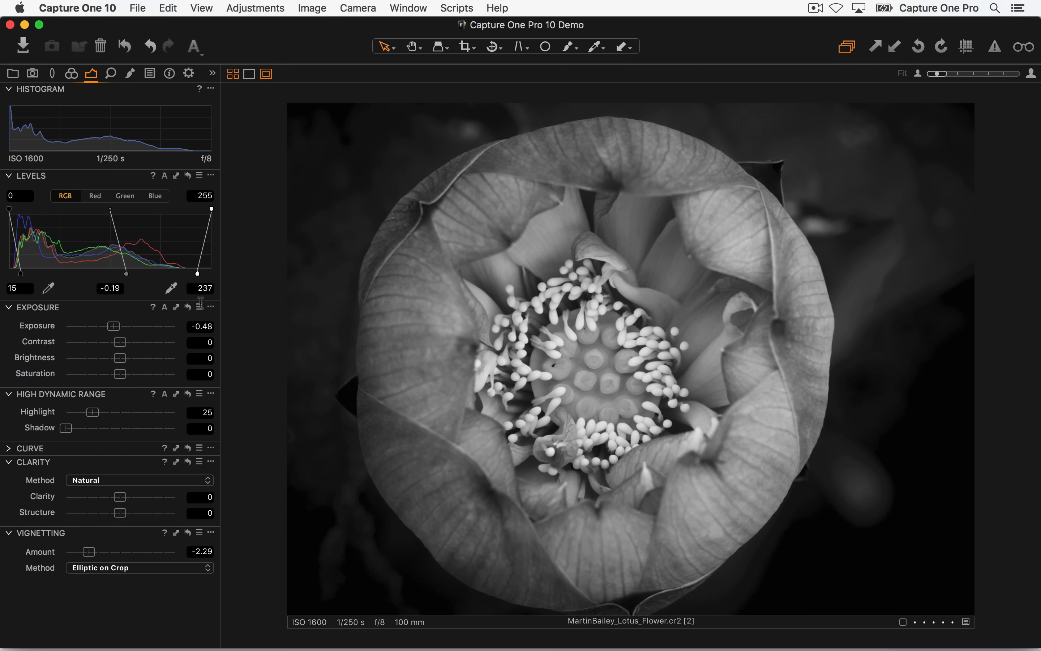
- Add a local adjustment layer named "black out" and invert its mask
{"action": "left_click", "coordinate": [111, 75]}
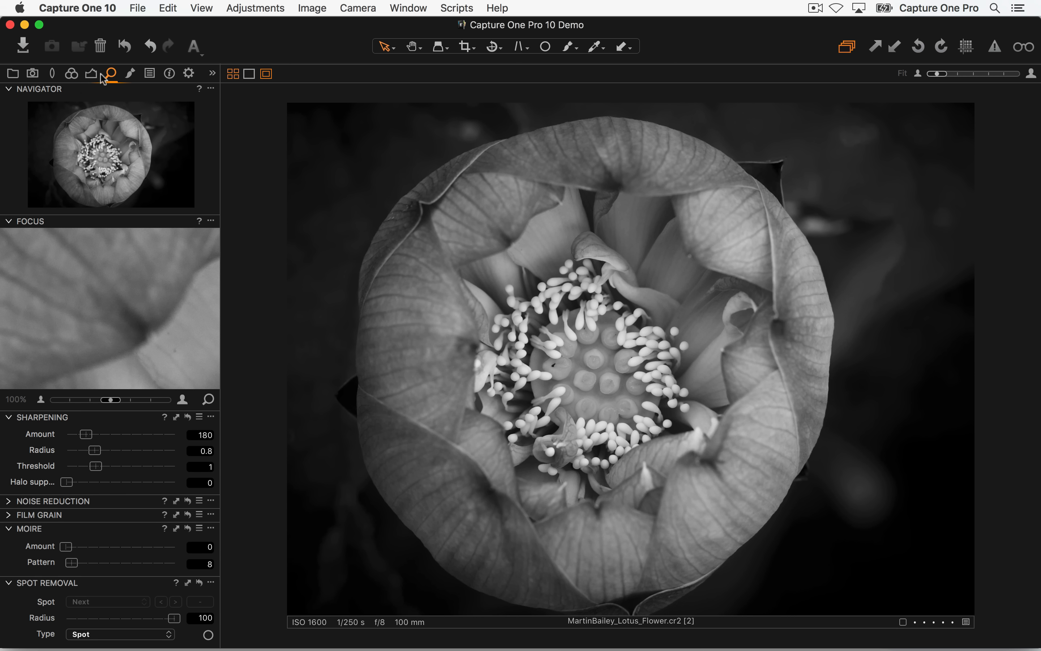
{"action": "left_click", "coordinate": [130, 74]}
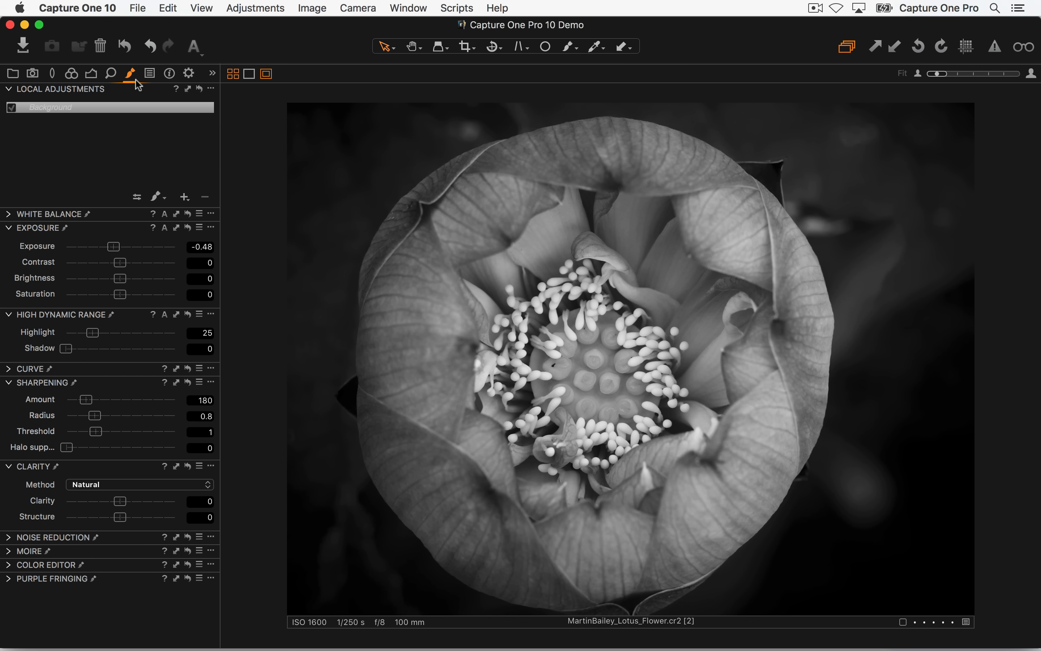
{"action": "left_click", "coordinate": [183, 198]}
{"action": "type", "text": "black out"}
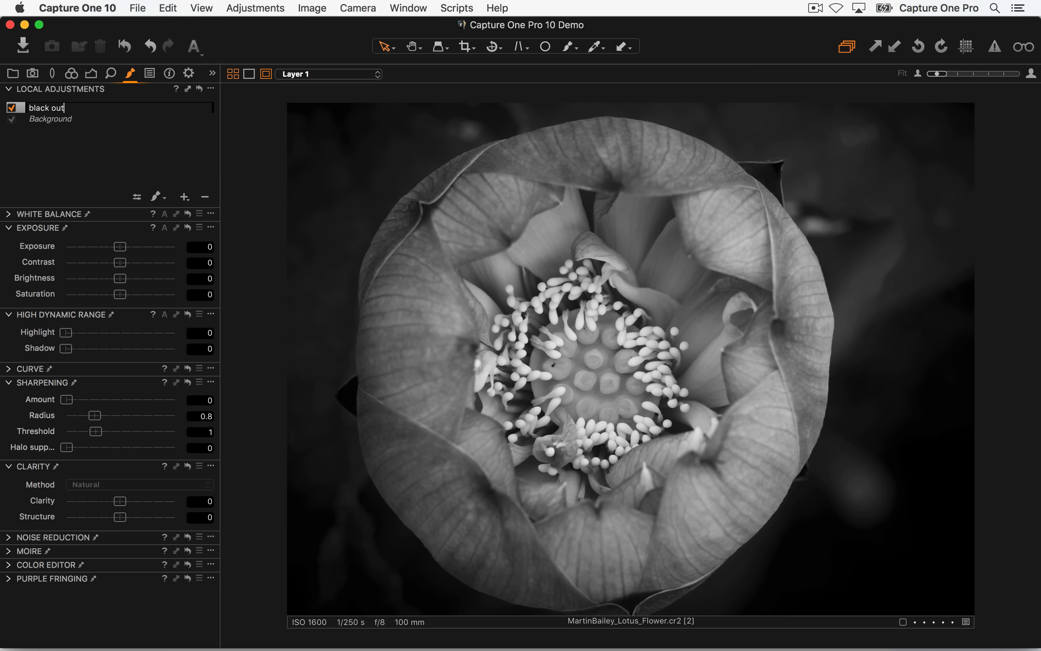
{"action": "key", "text": "Return"}
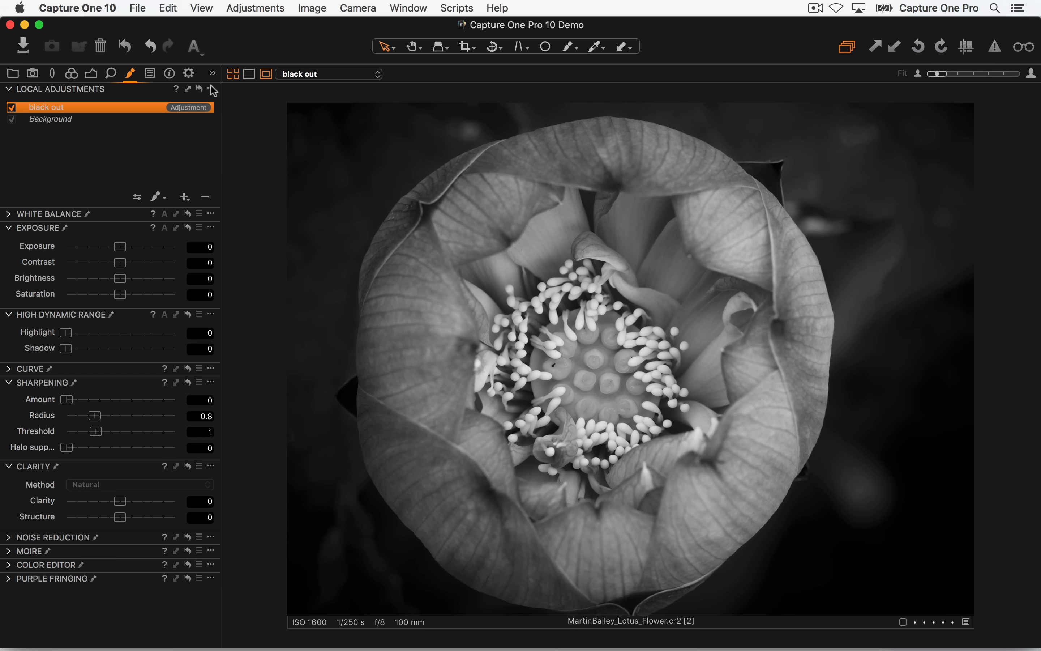
{"action": "left_click", "coordinate": [212, 88]}
{"action": "left_click", "coordinate": [226, 123]}
- Set the black out layer's exposure to -1.81 and invert its mask again
{"action": "left_click_drag", "start_coordinate": [127, 251], "coordinate": [94, 248]}
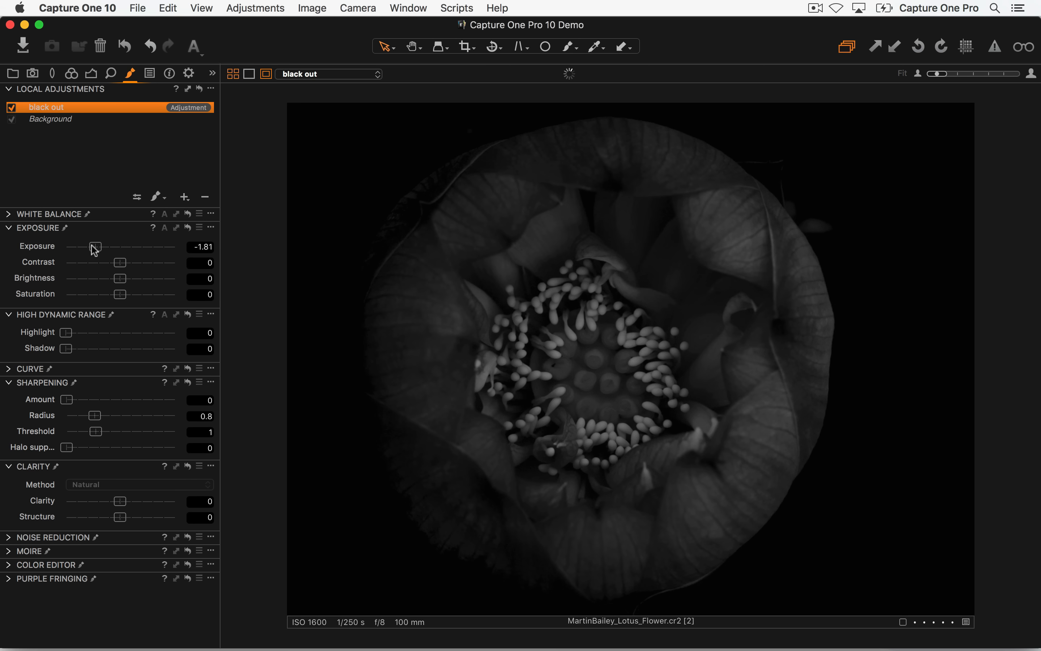
{"action": "left_click", "coordinate": [211, 89]}
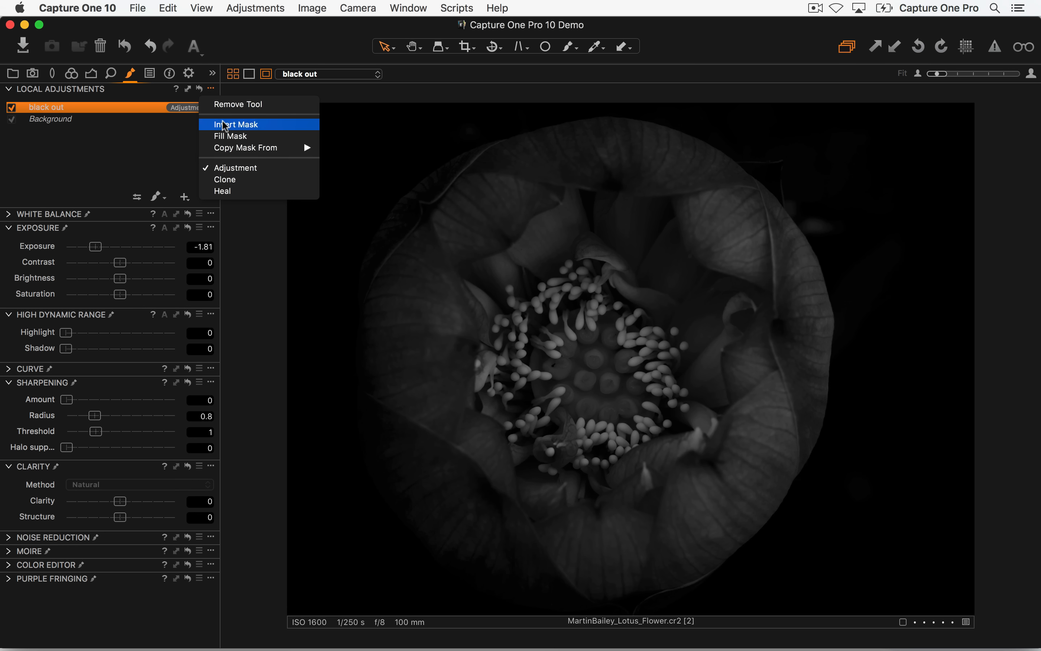
{"action": "left_click", "coordinate": [213, 125]}
- Brush the black out mask over the background around the flower and erase it where it spills onto the petals
{"action": "left_click", "coordinate": [156, 197]}
{"action": "right_click", "coordinate": [369, 147]}
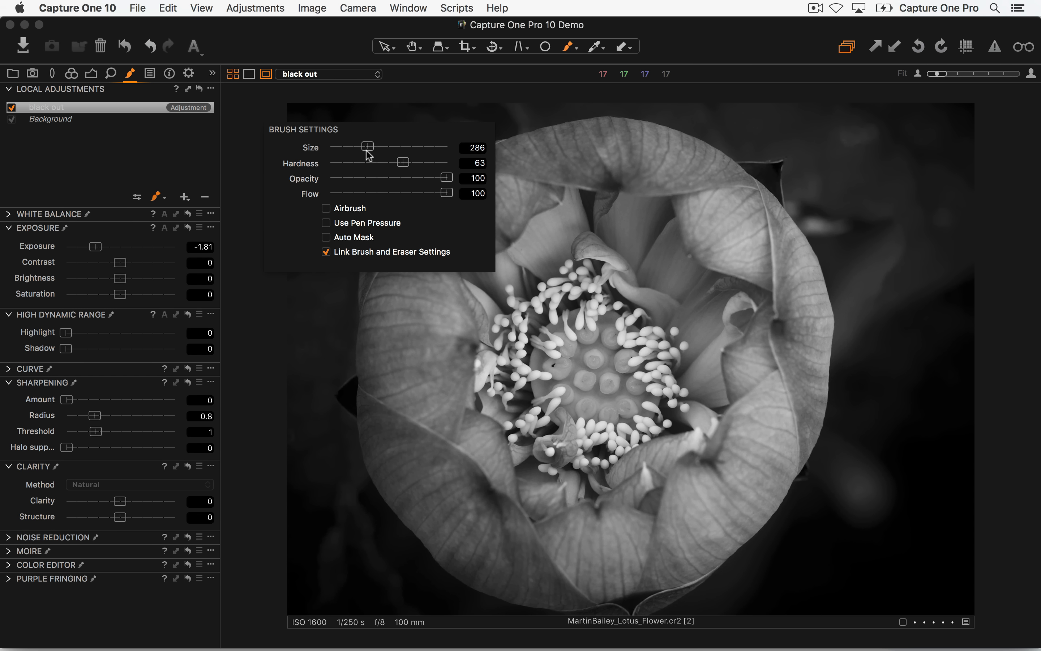
{"action": "mouse_move", "coordinate": [404, 161]}
{"action": "left_mouse_down"}
{"action": "mouse_move", "coordinate": [359, 161]}
{"action": "mouse_move", "coordinate": [395, 161]}
{"action": "mouse_move", "coordinate": [355, 132]}
{"action": "mouse_move", "coordinate": [320, 184]}
{"action": "mouse_move", "coordinate": [359, 169]}
{"action": "mouse_move", "coordinate": [395, 136]}
{"action": "mouse_move", "coordinate": [303, 210]}
{"action": "mouse_move", "coordinate": [308, 235]}
{"action": "mouse_move", "coordinate": [275, 338]}
{"action": "mouse_move", "coordinate": [334, 212]}
{"action": "mouse_move", "coordinate": [293, 344]}
{"action": "mouse_move", "coordinate": [290, 529]}
{"action": "mouse_move", "coordinate": [295, 478]}
{"action": "mouse_move", "coordinate": [292, 504]}
{"action": "mouse_move", "coordinate": [313, 532]}
{"action": "mouse_move", "coordinate": [419, 597]}
{"action": "mouse_move", "coordinate": [347, 529]}
{"action": "mouse_move", "coordinate": [319, 412]}
{"action": "mouse_move", "coordinate": [342, 252]}
{"action": "mouse_move", "coordinate": [395, 167]}
{"action": "mouse_move", "coordinate": [501, 112]}
{"action": "mouse_move", "coordinate": [848, 136]}
{"action": "mouse_move", "coordinate": [993, 122]}
{"action": "mouse_move", "coordinate": [872, 214]}
{"action": "mouse_move", "coordinate": [804, 160]}
{"action": "mouse_move", "coordinate": [968, 255]}
{"action": "mouse_move", "coordinate": [911, 271]}
{"action": "mouse_move", "coordinate": [849, 187]}
{"action": "mouse_move", "coordinate": [823, 190]}
{"action": "mouse_move", "coordinate": [861, 259]}
{"action": "mouse_move", "coordinate": [869, 448]}
{"action": "mouse_move", "coordinate": [776, 540]}
{"action": "mouse_move", "coordinate": [675, 608]}
{"action": "mouse_move", "coordinate": [965, 573]}
{"action": "mouse_move", "coordinate": [989, 229]}
{"action": "mouse_move", "coordinate": [884, 516]}
{"action": "mouse_move", "coordinate": [910, 315]}
{"action": "mouse_move", "coordinate": [874, 328]}
{"action": "mouse_move", "coordinate": [836, 214]}
{"action": "mouse_move", "coordinate": [650, 89]}
{"action": "mouse_move", "coordinate": [734, 85]}
{"action": "mouse_move", "coordinate": [986, 301]}
{"action": "mouse_move", "coordinate": [923, 577]}
{"action": "mouse_move", "coordinate": [537, 628]}
{"action": "mouse_move", "coordinate": [375, 615]}
{"action": "mouse_move", "coordinate": [244, 576]}
{"action": "left_mouse_up"}
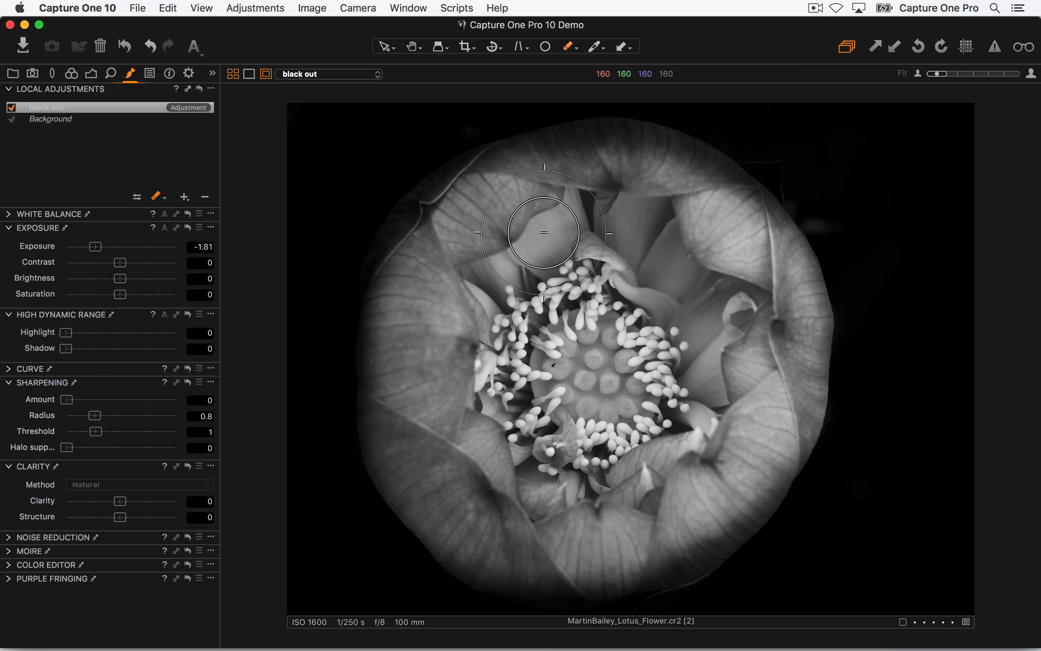
{"action": "right_click", "coordinate": [542, 244]}
{"action": "left_click_drag", "start_coordinate": [522, 251], "coordinate": [563, 255]}
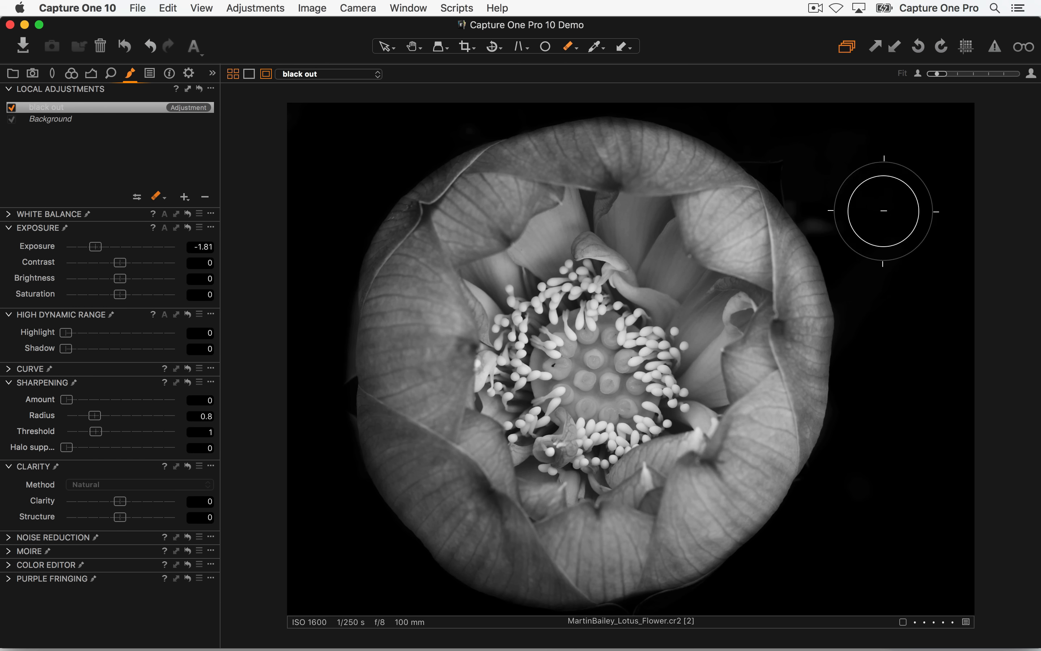
- Add a second local adjustment layer named "sharpen" while viewing the flower centre at 100%
{"action": "left_click", "coordinate": [1027, 73]}
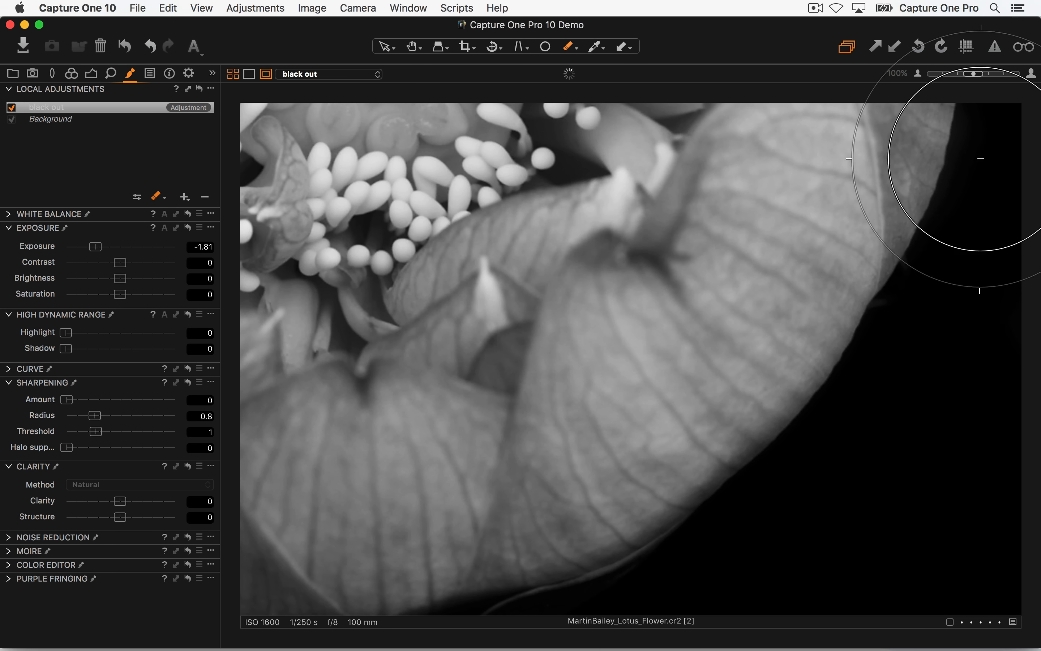
{"action": "key", "text": "space"}
{"action": "left_click_drag", "start_coordinate": [400, 207], "coordinate": [751, 503]}
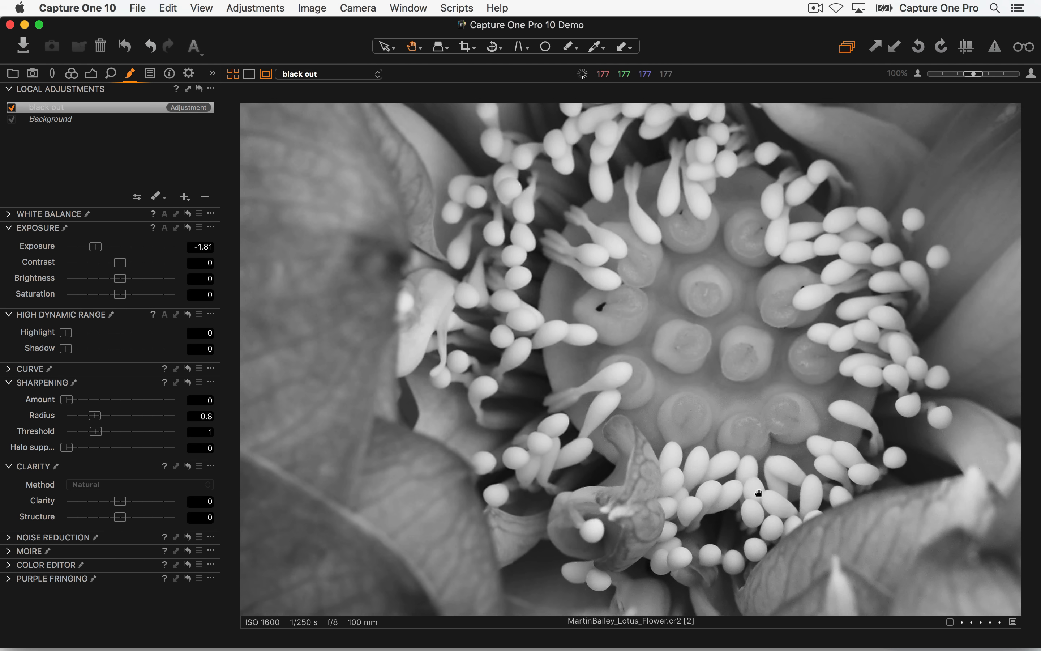
{"action": "left_click_drag", "start_coordinate": [727, 296], "coordinate": [640, 266]}
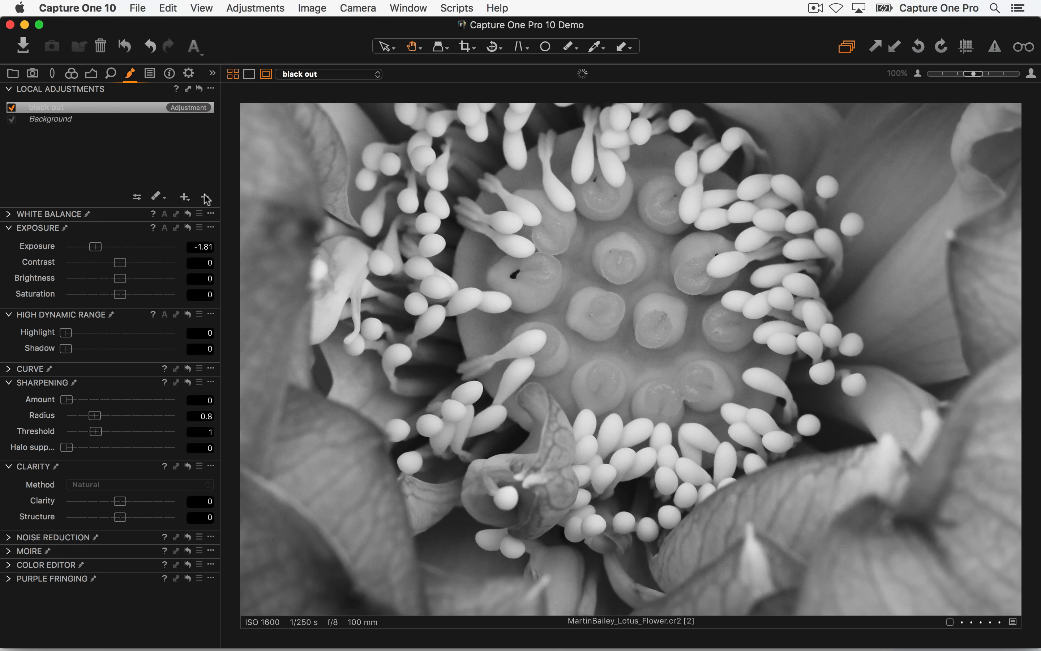
{"action": "left_click", "coordinate": [185, 197]}
{"action": "type", "text": "sharpen"}
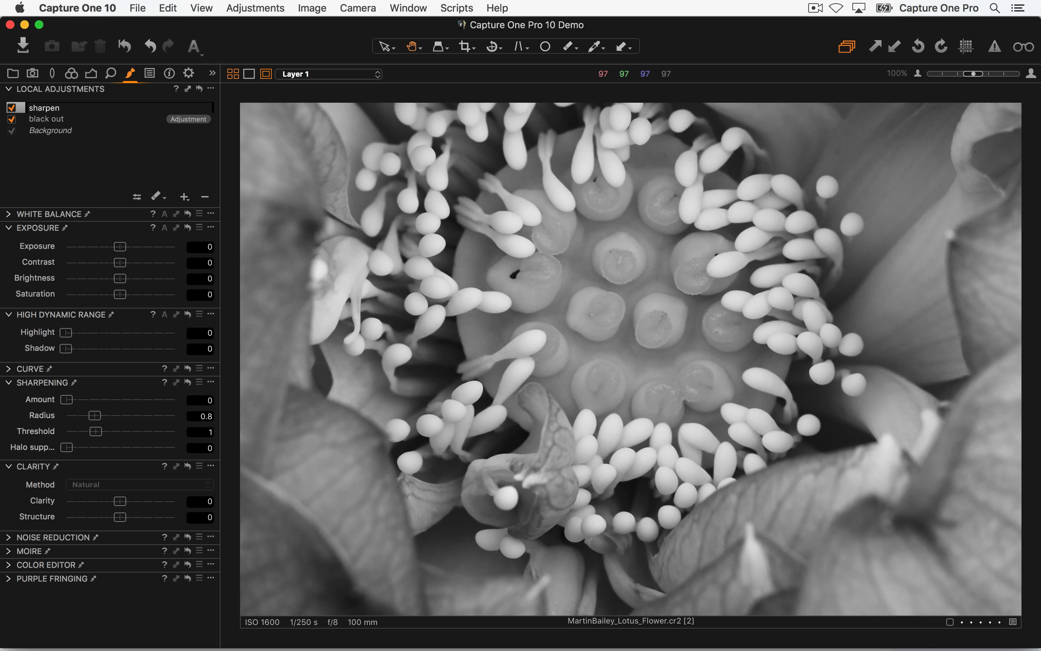
{"action": "key", "text": "Return"}
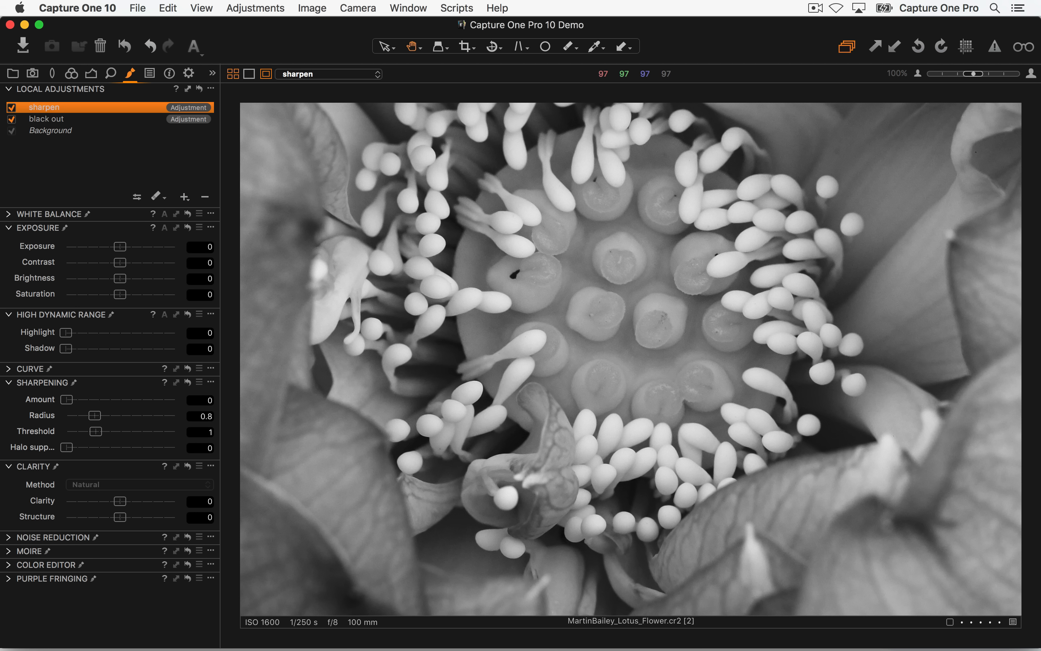
- Set the Background layer's sharpening amount to 0
{"action": "left_click", "coordinate": [79, 130]}
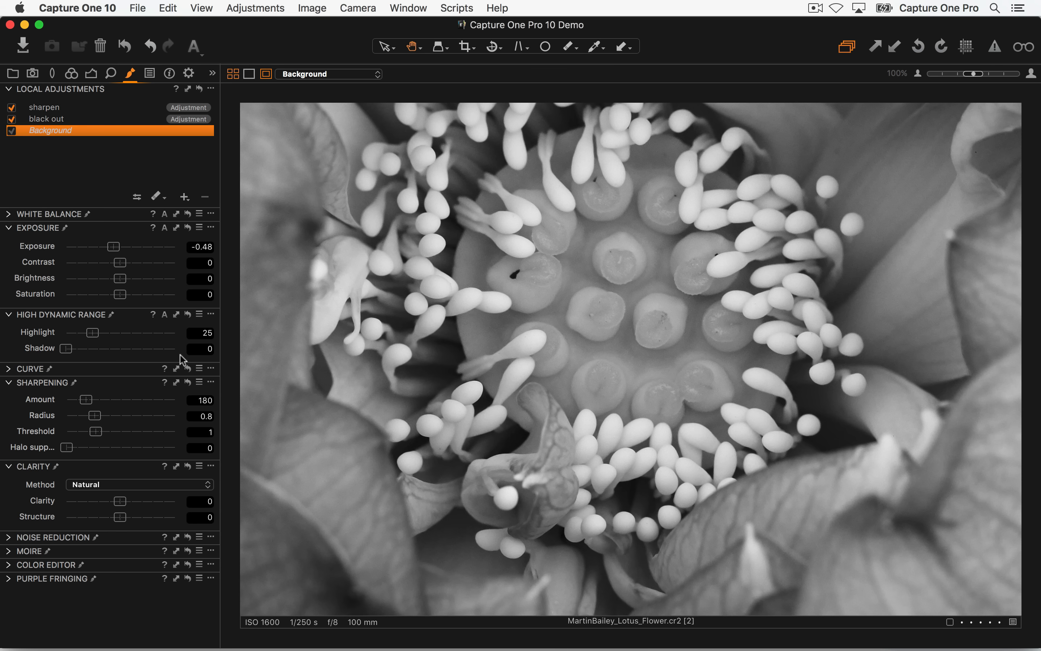
{"action": "left_click", "coordinate": [67, 401]}
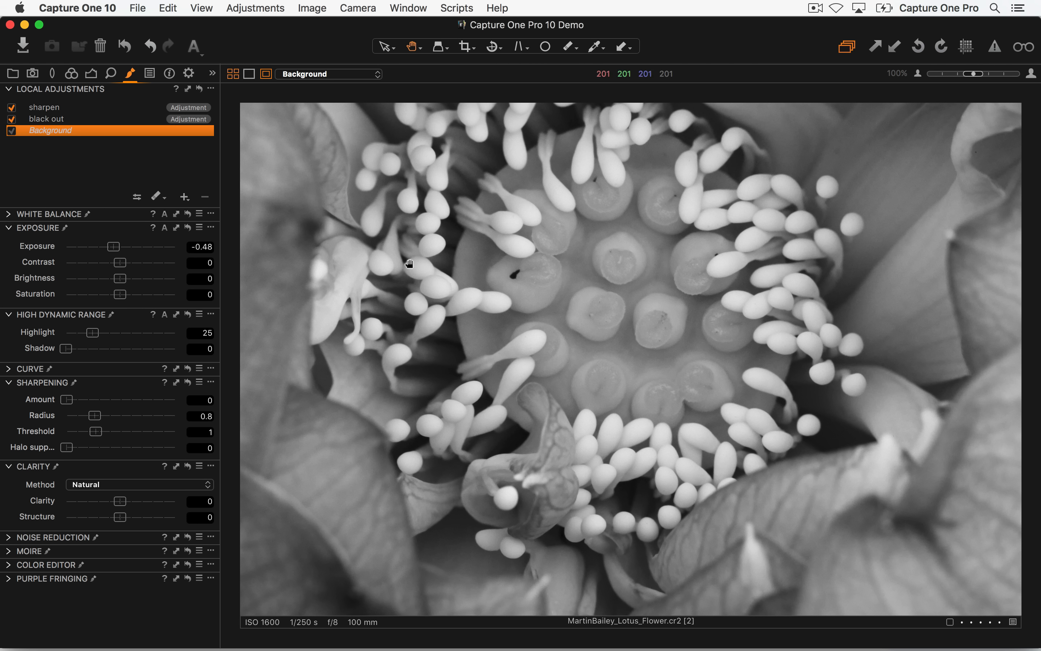
- Set the sharpen layer's sharpening amount to 300 and invert its mask to cover the whole image
{"action": "left_click", "coordinate": [57, 111]}
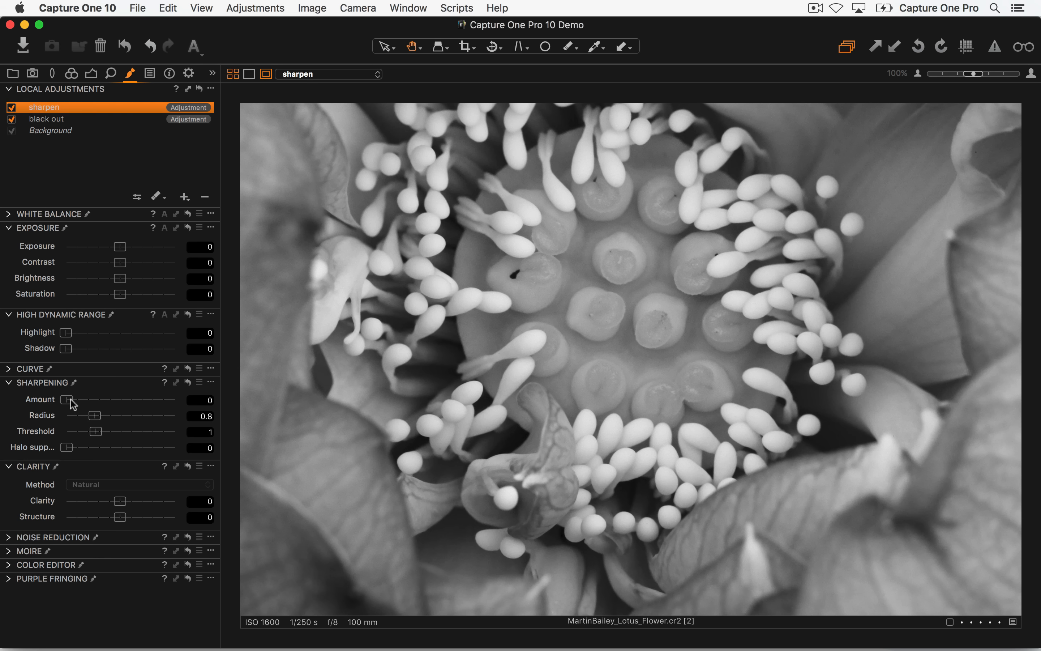
{"action": "left_click_drag", "start_coordinate": [70, 400], "coordinate": [98, 408]}
{"action": "left_click", "coordinate": [211, 89]}
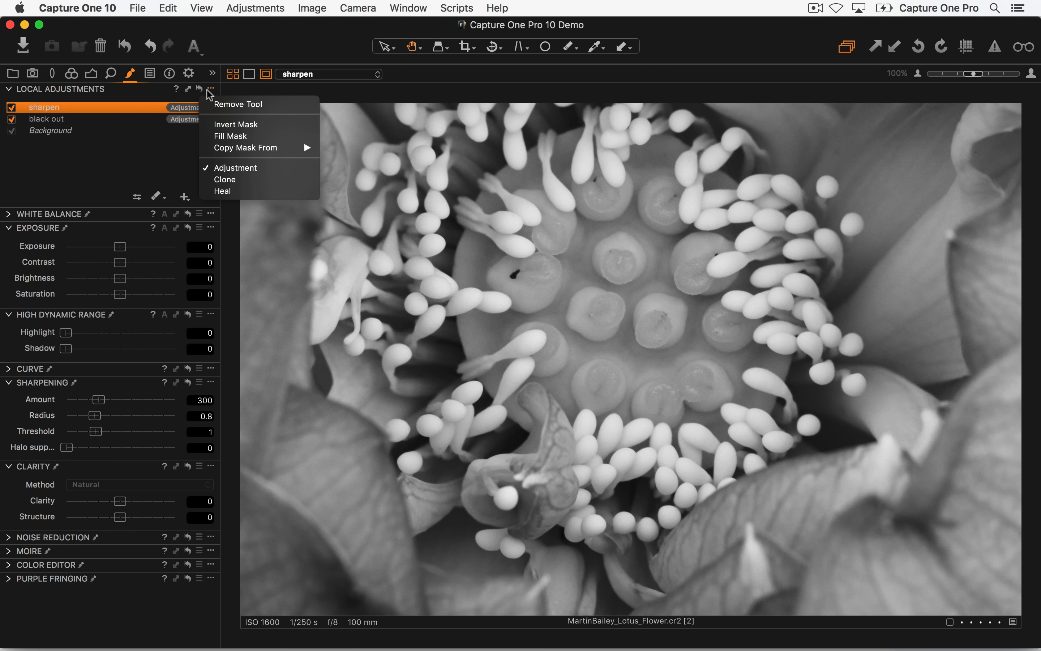
{"action": "left_click", "coordinate": [233, 124]}
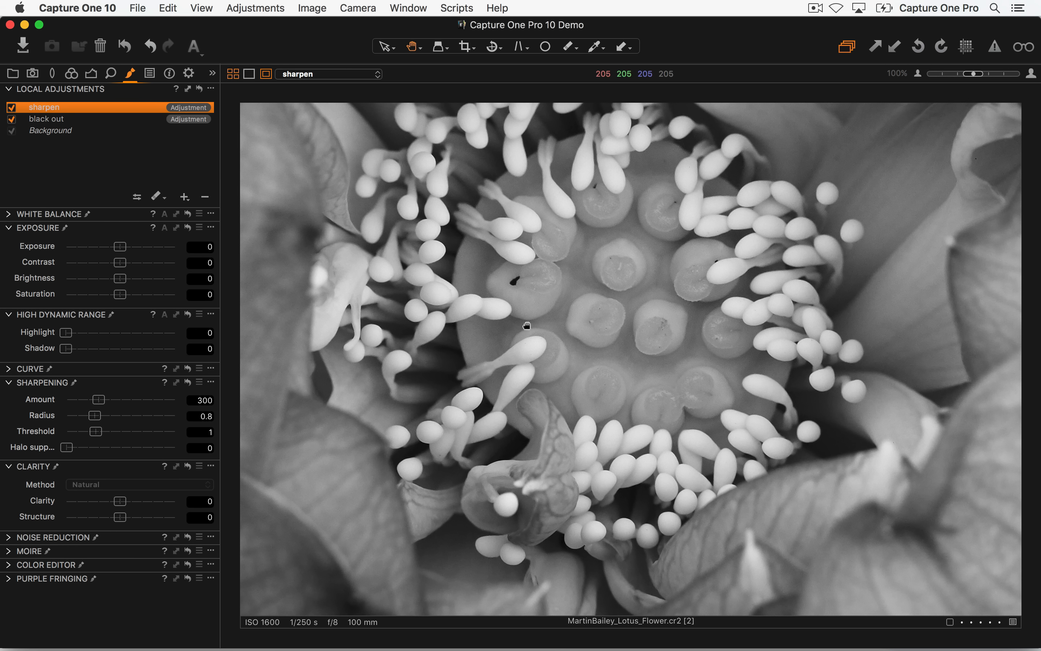
- Set the sharpen layer's sharpening amount to 600 and radius to 1.1, and invert its mask again
{"action": "left_click_drag", "start_coordinate": [526, 326], "coordinate": [505, 477]}
{"action": "left_click_drag", "start_coordinate": [103, 402], "coordinate": [132, 401]}
{"action": "left_click", "coordinate": [11, 108]}
{"action": "left_click_drag", "start_coordinate": [586, 431], "coordinate": [547, 336]}
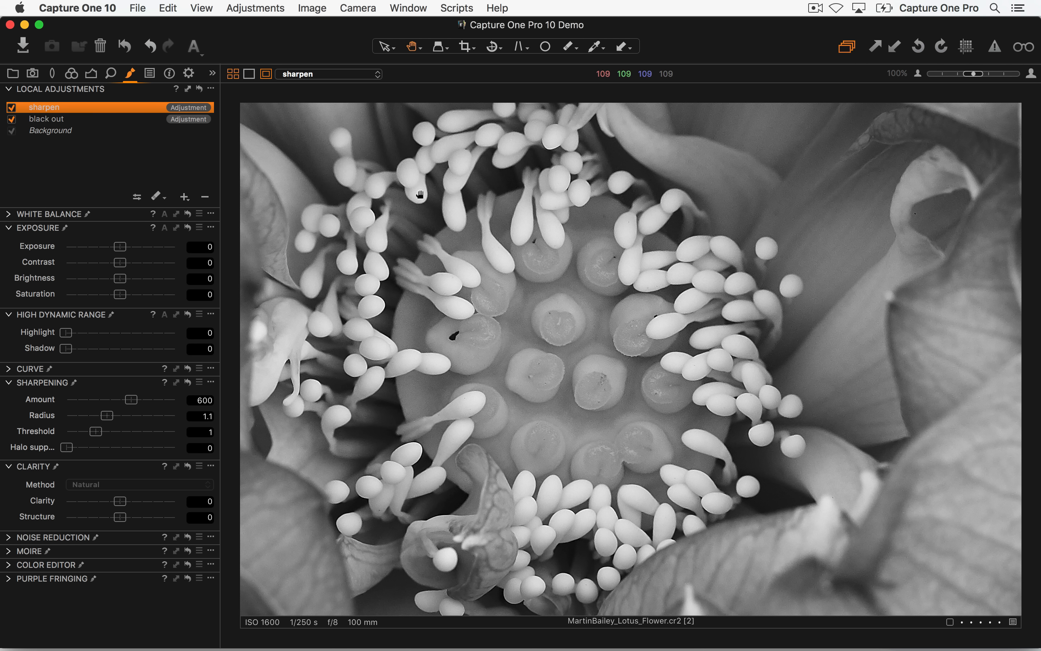
{"action": "left_click", "coordinate": [211, 88]}
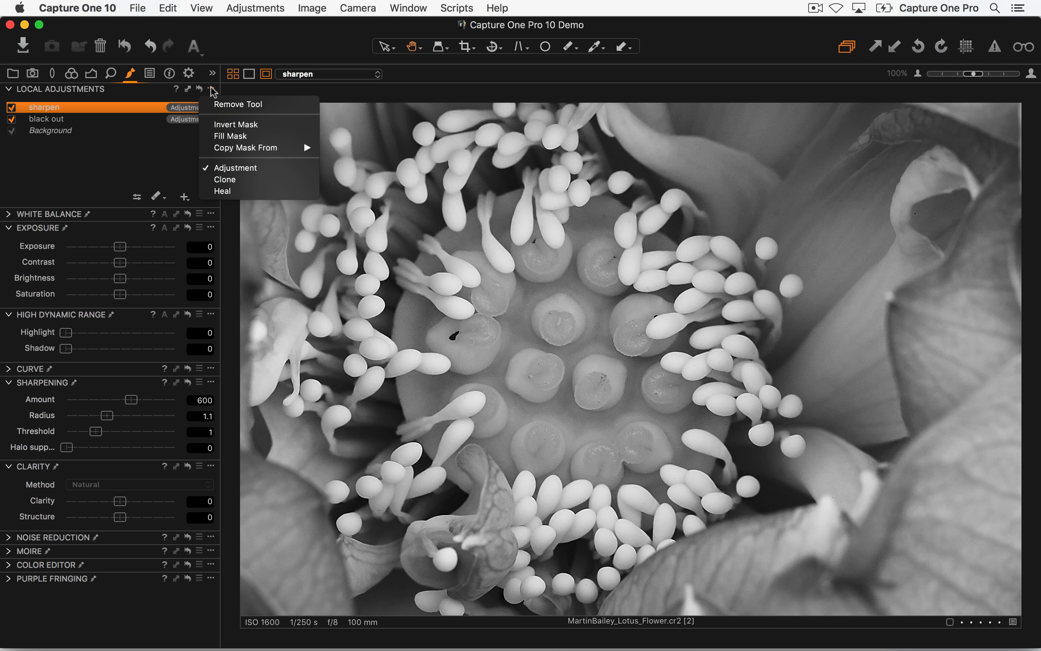
{"action": "left_click", "coordinate": [219, 127]}
- Brush the sharpen layer's mask over the stamens, seed pod and inner petals at the flower's centre
{"action": "left_click", "coordinate": [157, 196]}
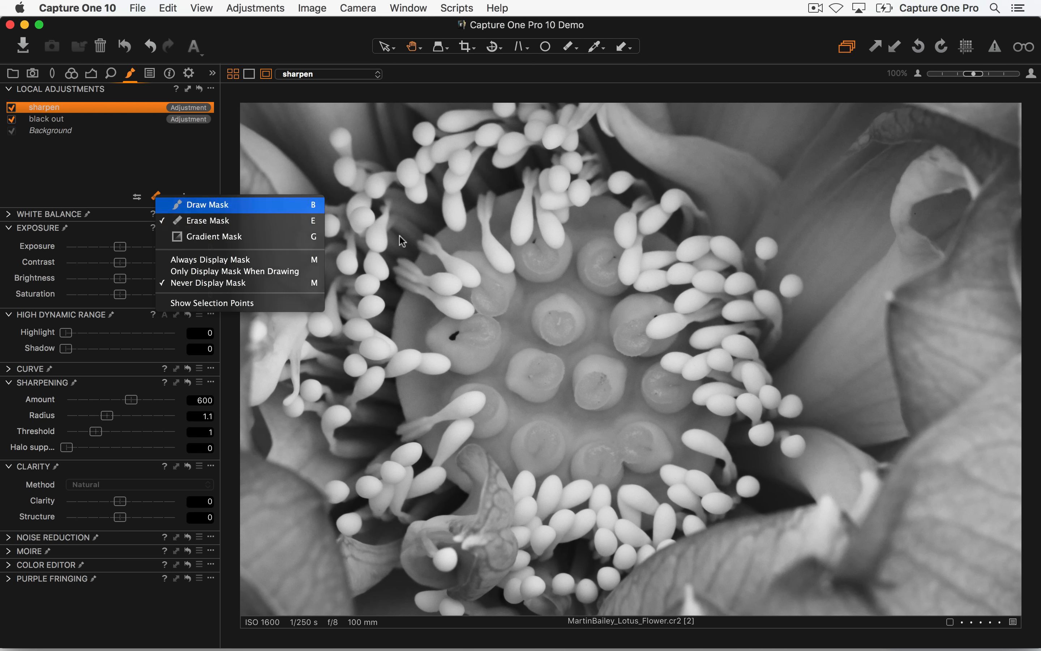
{"action": "key", "text": "Return"}
{"action": "right_click", "coordinate": [534, 324]}
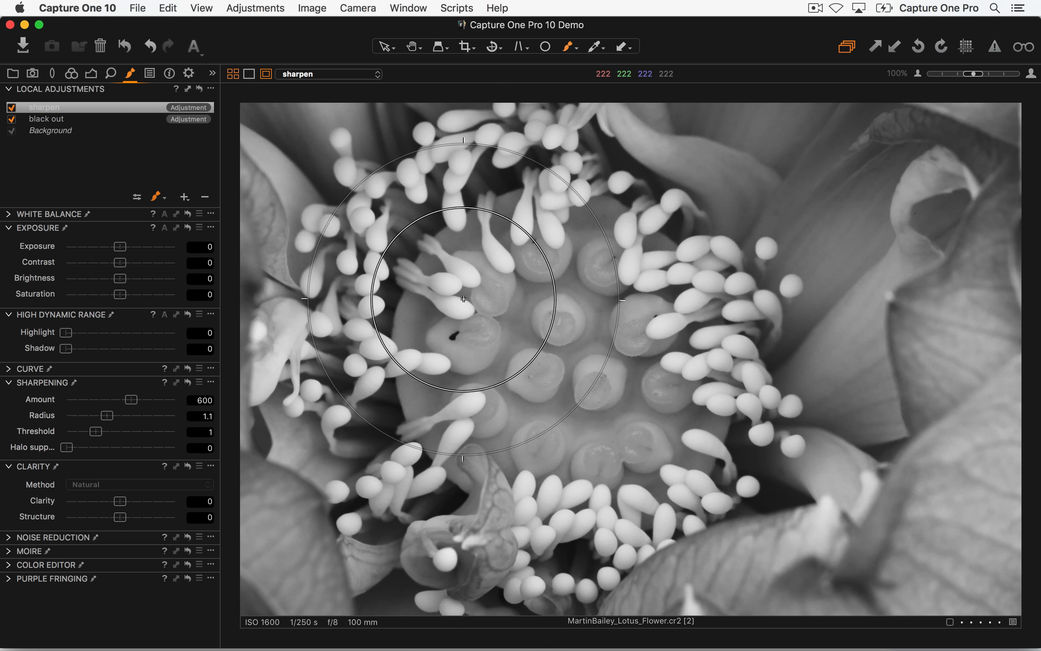
{"action": "mouse_move", "coordinate": [463, 299]}
{"action": "left_mouse_down"}
{"action": "mouse_move", "coordinate": [401, 380]}
{"action": "mouse_move", "coordinate": [640, 497]}
{"action": "mouse_move", "coordinate": [684, 304]}
{"action": "mouse_move", "coordinate": [630, 237]}
{"action": "mouse_move", "coordinate": [777, 431]}
{"action": "mouse_move", "coordinate": [771, 420]}
{"action": "left_mouse_up"}
{"action": "mouse_move", "coordinate": [703, 276]}
{"action": "left_mouse_down"}
{"action": "mouse_move", "coordinate": [493, 423]}
{"action": "mouse_move", "coordinate": [536, 495]}
{"action": "left_mouse_up"}
{"action": "mouse_move", "coordinate": [665, 400]}
{"action": "left_mouse_down"}
{"action": "mouse_move", "coordinate": [560, 255]}
{"action": "mouse_move", "coordinate": [526, 158]}
{"action": "left_mouse_up"}
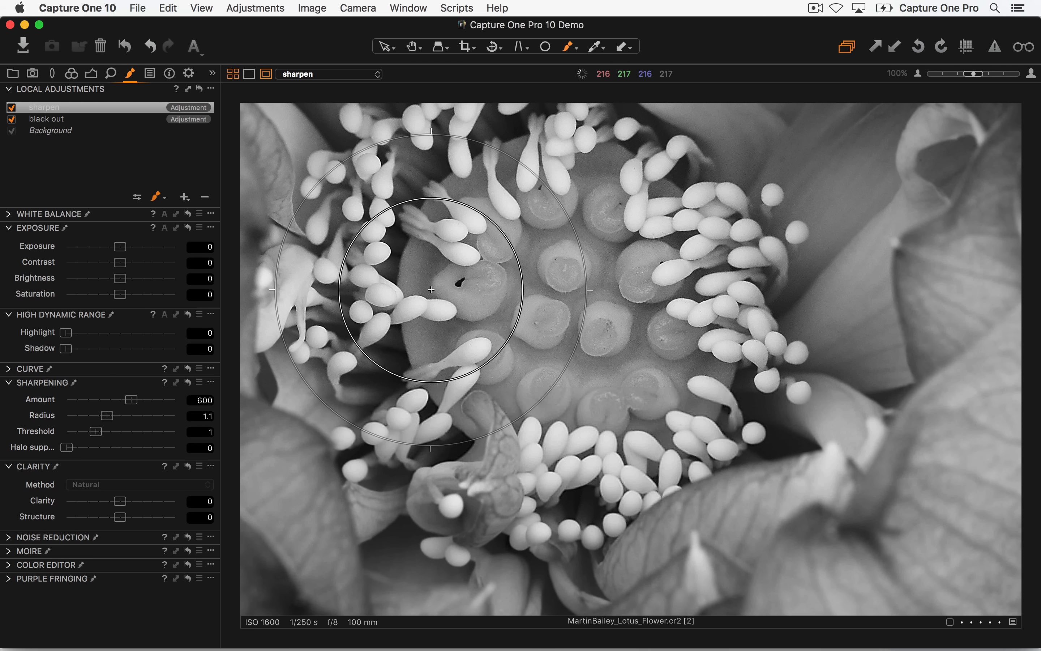
{"action": "mouse_move", "coordinate": [431, 289]}
{"action": "left_mouse_down"}
{"action": "mouse_move", "coordinate": [525, 448]}
{"action": "mouse_move", "coordinate": [695, 365]}
{"action": "mouse_move", "coordinate": [579, 206]}
{"action": "mouse_move", "coordinate": [551, 264]}
{"action": "mouse_move", "coordinate": [560, 420]}
{"action": "mouse_move", "coordinate": [721, 252]}
{"action": "mouse_move", "coordinate": [608, 268]}
{"action": "left_mouse_up"}
{"action": "left_click_drag", "start_coordinate": [740, 125], "coordinate": [467, 450]}
{"action": "left_click_drag", "start_coordinate": [435, 337], "coordinate": [829, 331]}
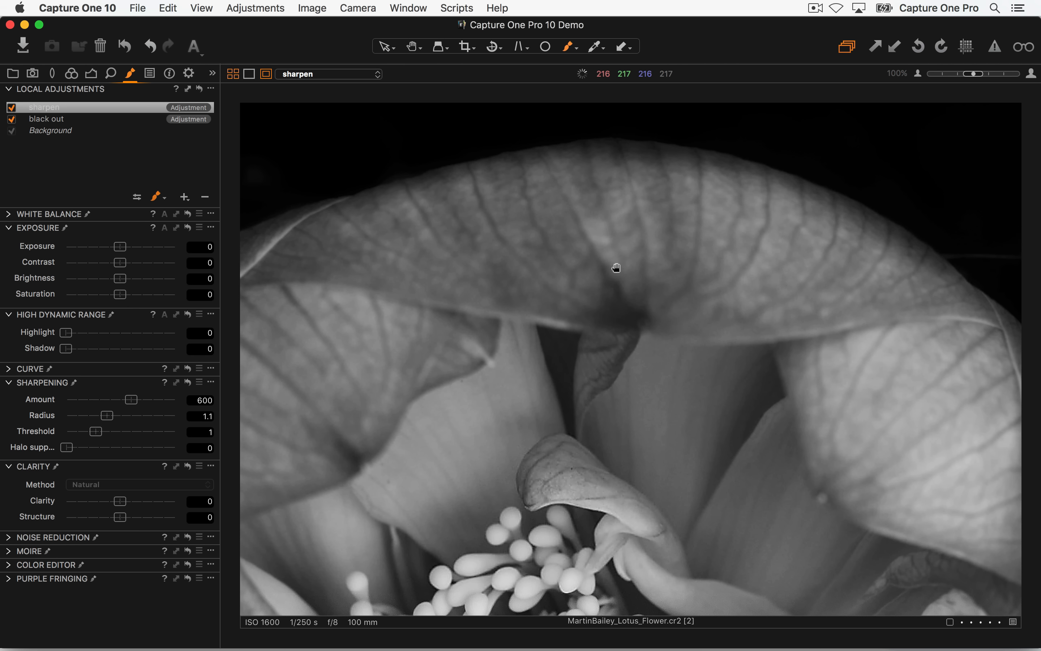
{"action": "left_click_drag", "start_coordinate": [751, 377], "coordinate": [620, 267]}
{"action": "left_click_drag", "start_coordinate": [604, 349], "coordinate": [850, 163]}
{"action": "double_click", "coordinate": [850, 163]}
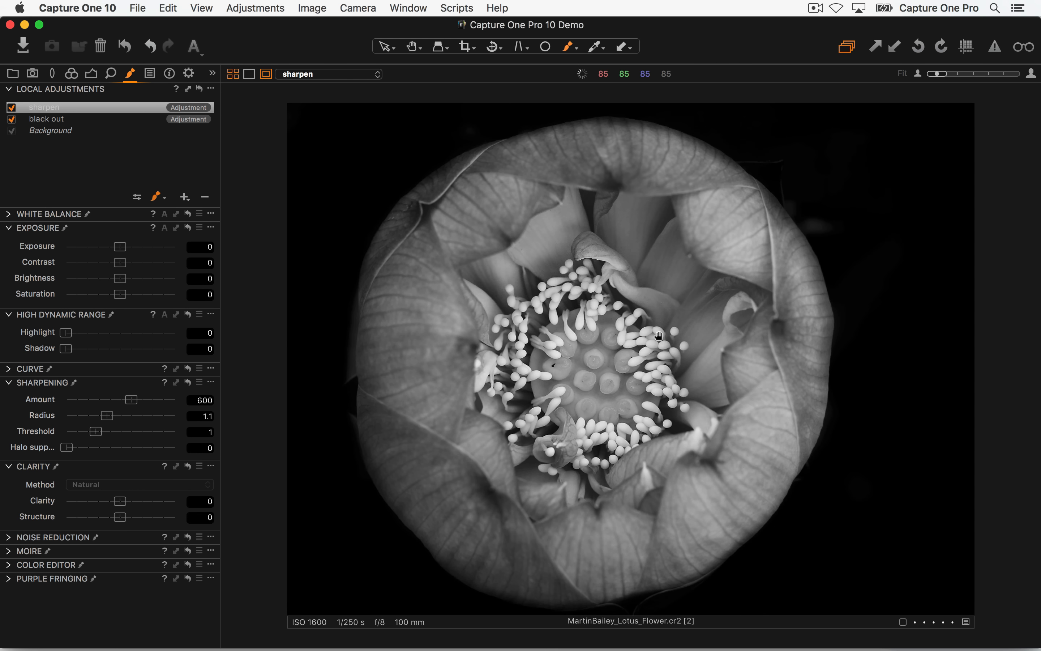
- Compare the flower centre at 100% with the sharpen layer off and on
{"action": "double_click", "coordinate": [503, 245]}
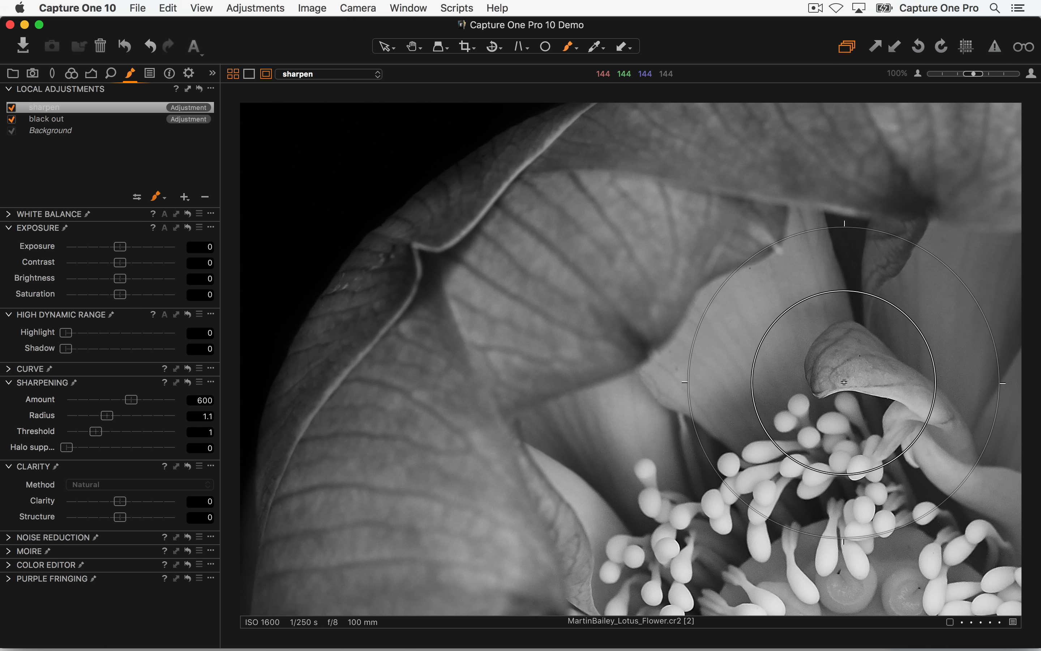
{"action": "mouse_move", "coordinate": [580, 403]}
{"action": "left_mouse_down"}
{"action": "mouse_move", "coordinate": [497, 277]}
{"action": "mouse_move", "coordinate": [477, 219]}
{"action": "mouse_move", "coordinate": [462, 210]}
{"action": "left_mouse_up"}
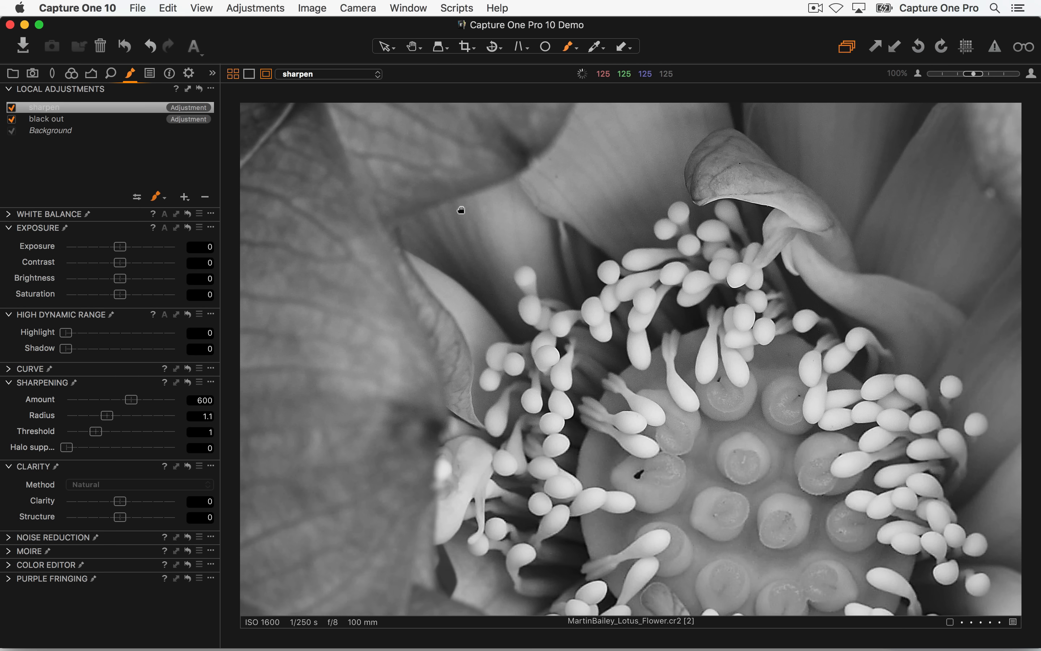
{"action": "left_click", "coordinate": [12, 107]}
{"action": "left_click", "coordinate": [11, 108]}
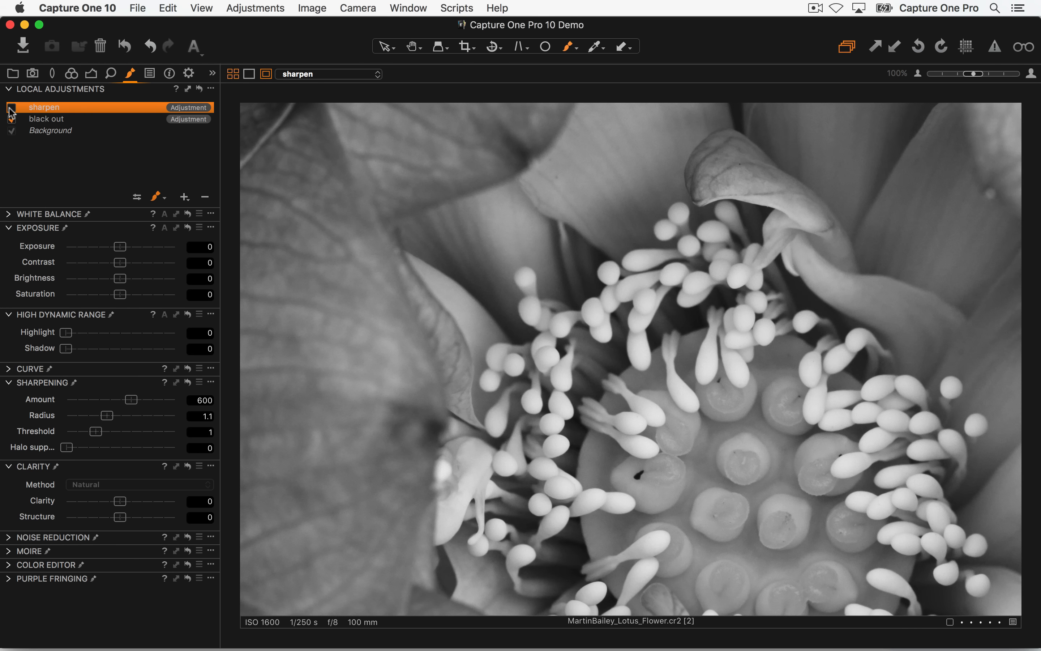
{"action": "left_click", "coordinate": [11, 108]}
{"action": "key", "text": "h"}
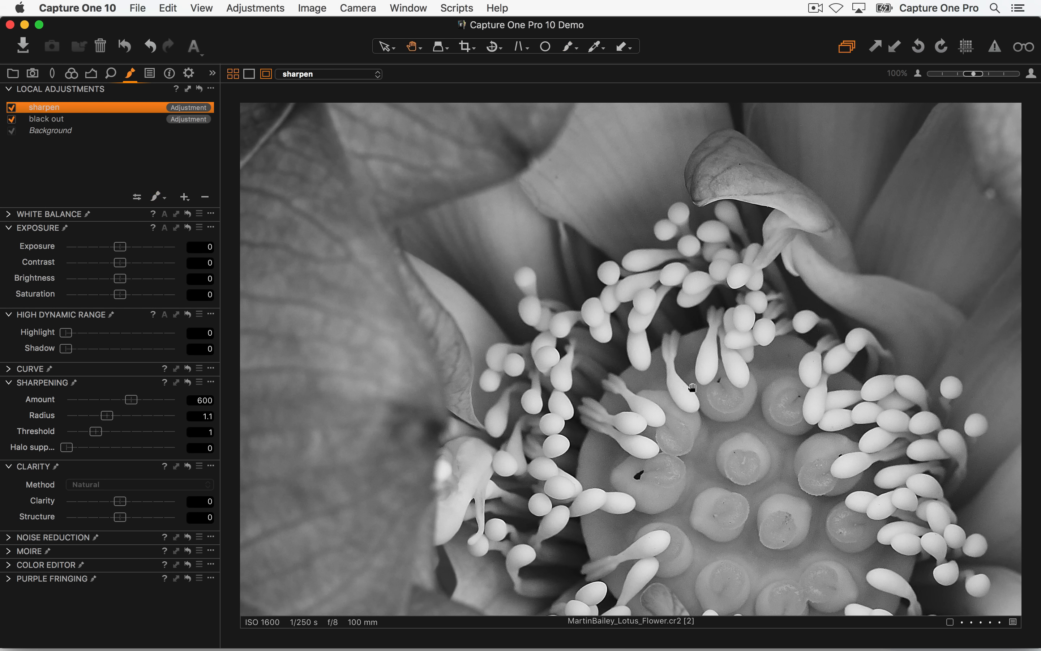
{"action": "double_click", "coordinate": [680, 381]}
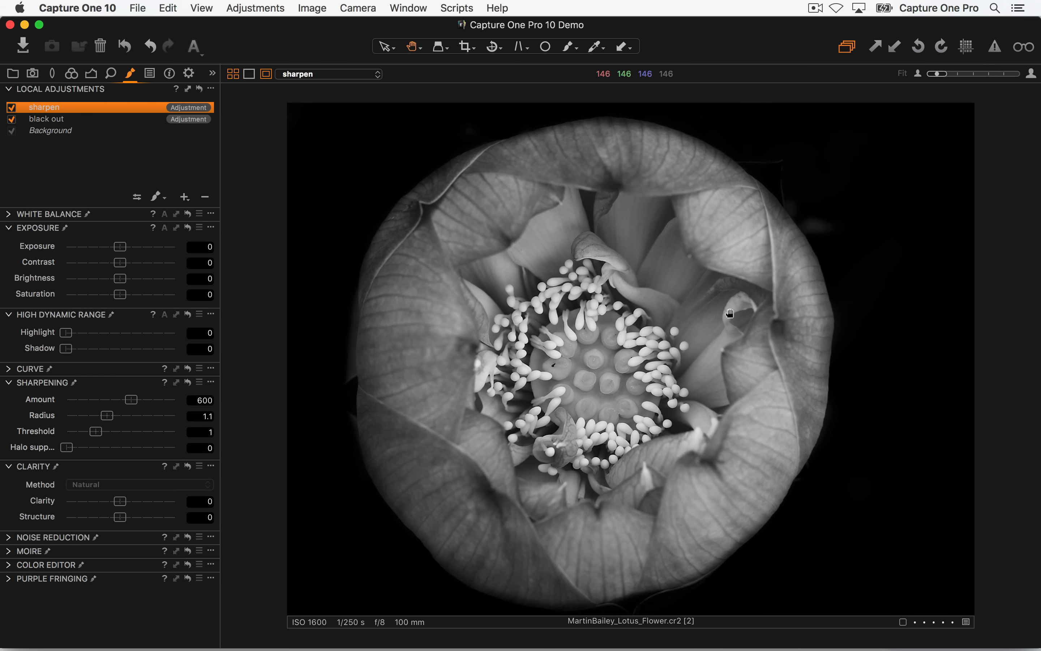
- Check the uncropped frame, and compare the whole image with the black out layer off and on
{"action": "key", "text": "c"}
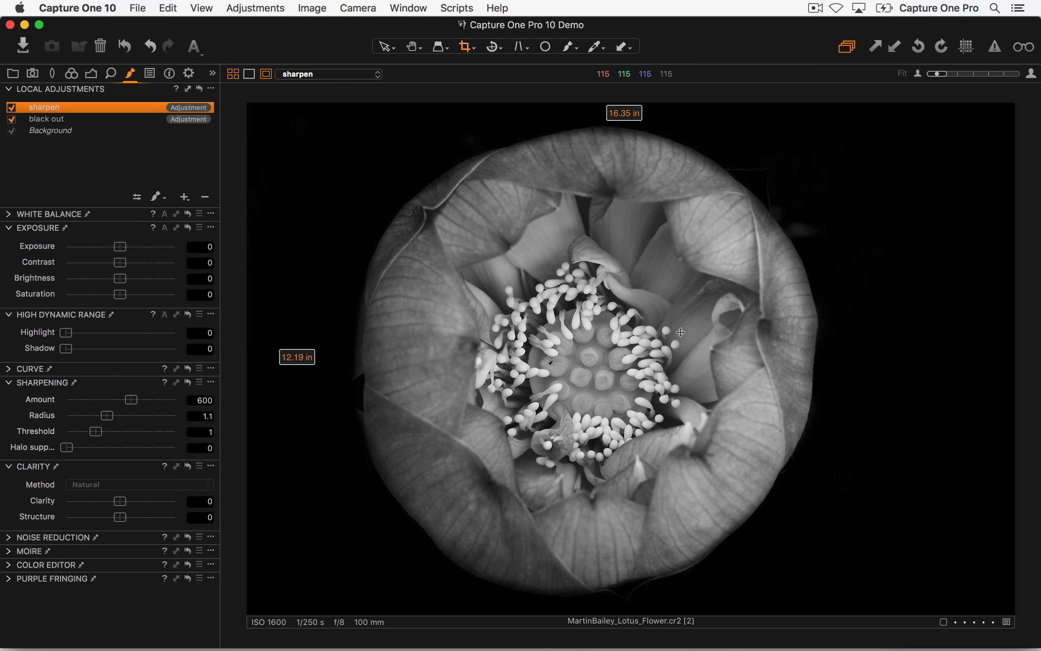
{"action": "key", "text": "v"}
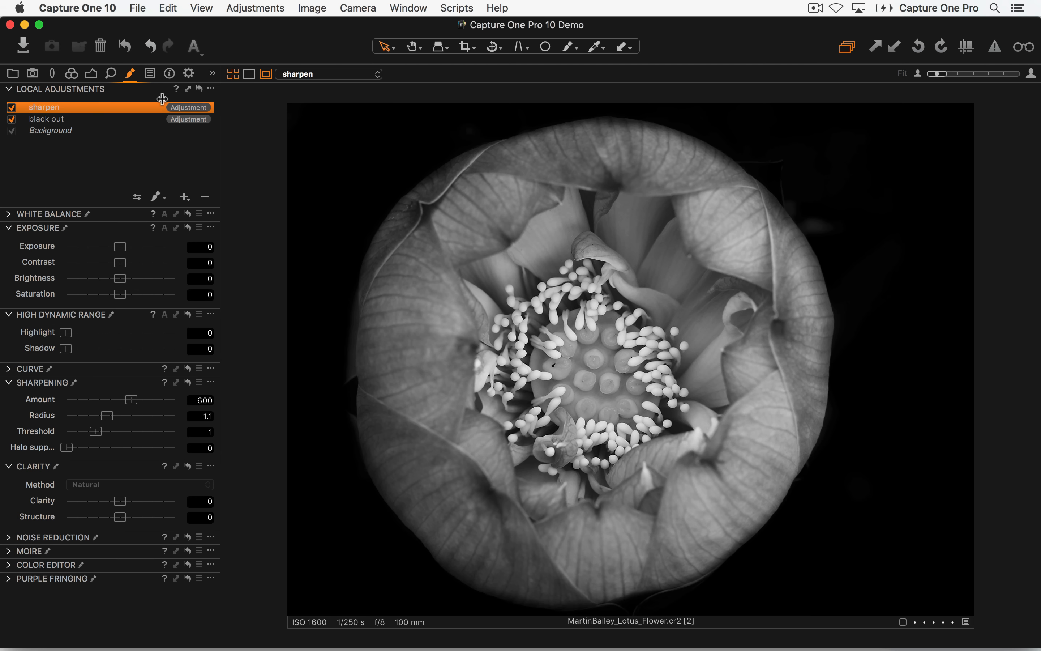
{"action": "left_click", "coordinate": [39, 117]}
{"action": "left_click", "coordinate": [11, 119]}
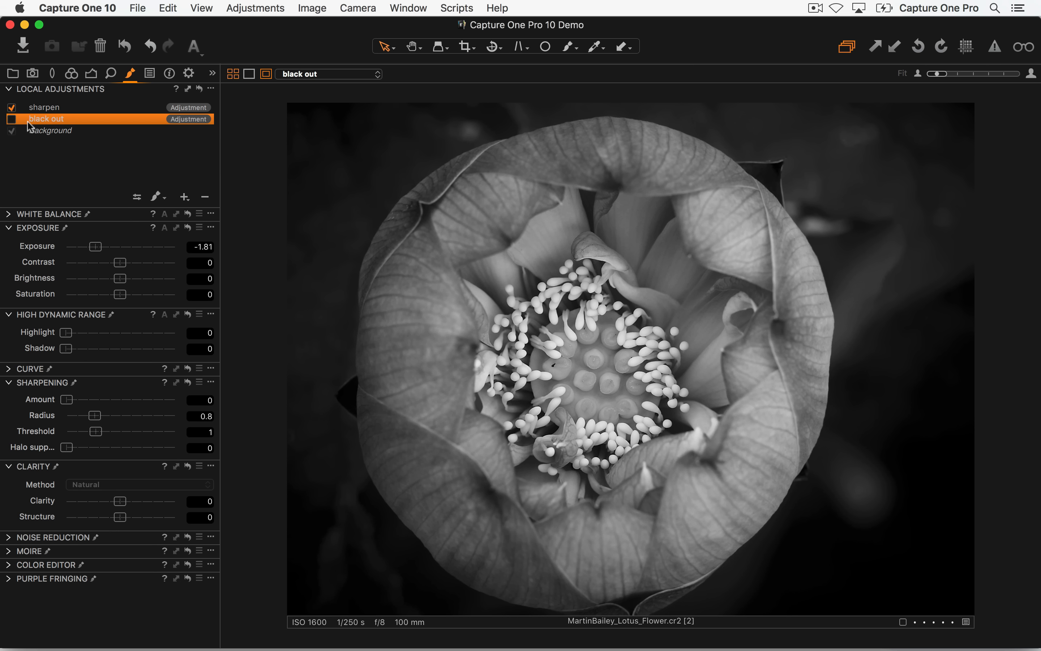
{"action": "left_click", "coordinate": [12, 119]}
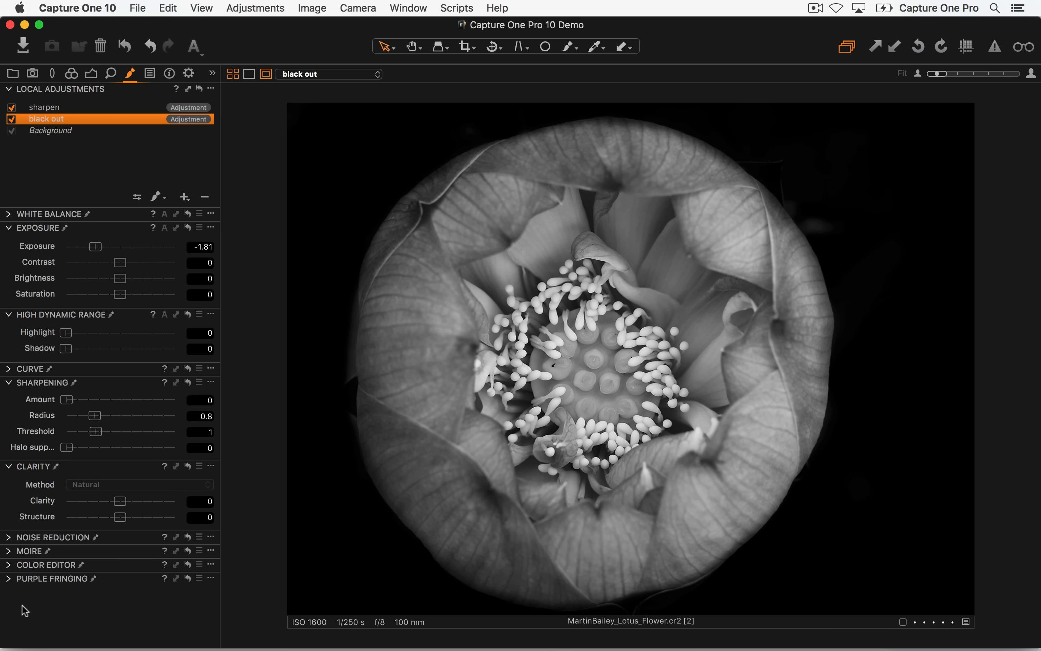
- Try lifting the midtones with the RGB curve and reset the curve
{"action": "left_click", "coordinate": [92, 74]}
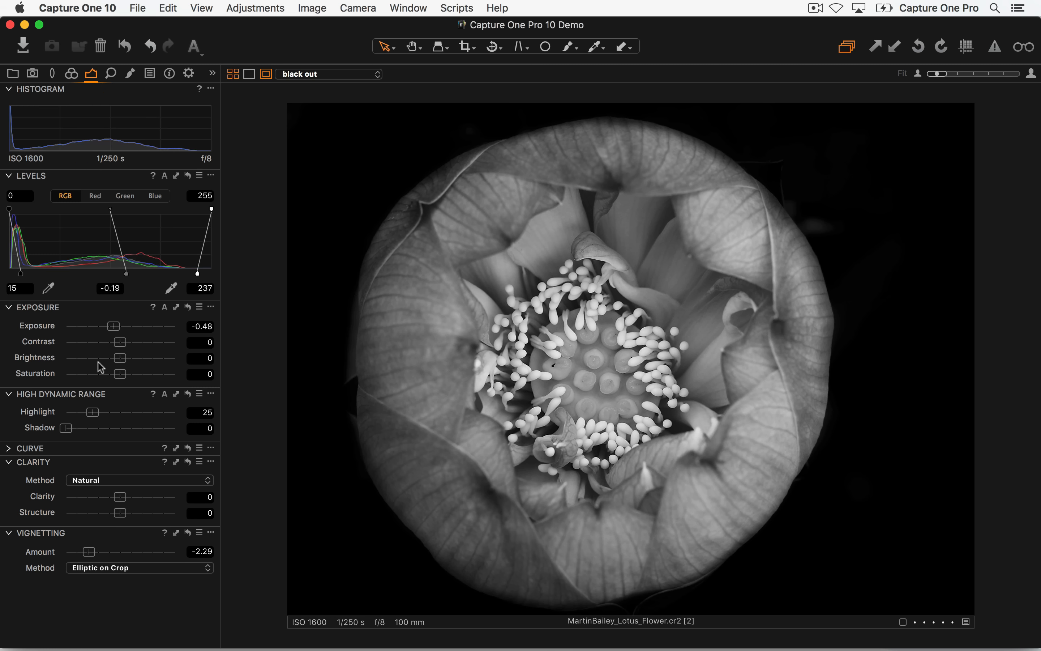
{"action": "left_click", "coordinate": [7, 452]}
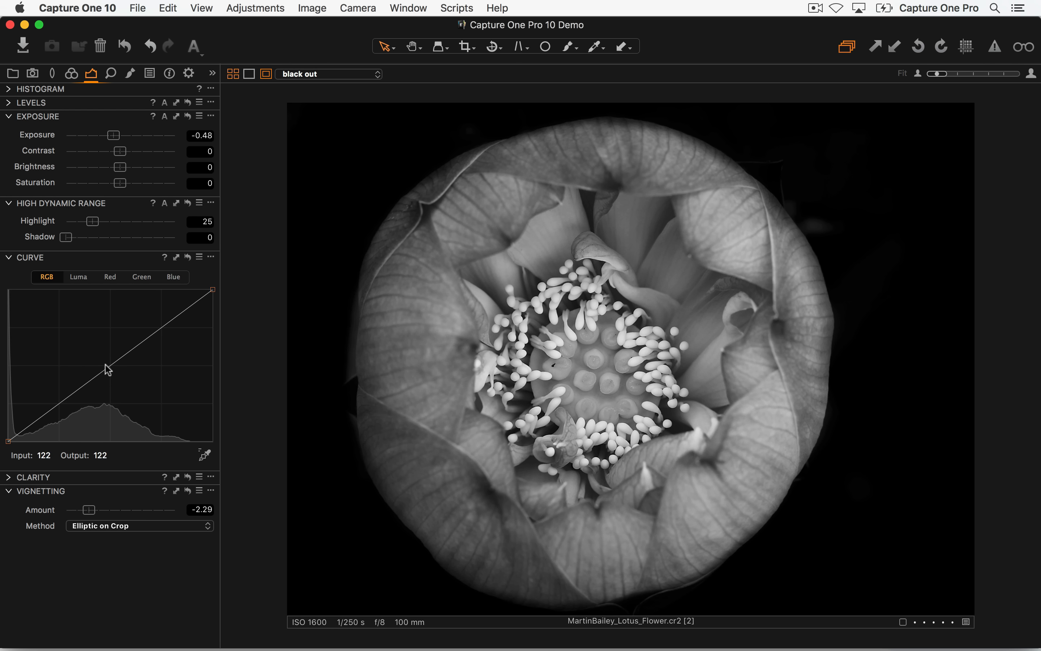
{"action": "left_click_drag", "start_coordinate": [111, 369], "coordinate": [94, 344]}
{"action": "left_click", "coordinate": [187, 257]}
- Set the black out layer's exposure to -1.71 and partially erase its mask over the background using an eraser opacity of 50
{"action": "left_click", "coordinate": [130, 74]}
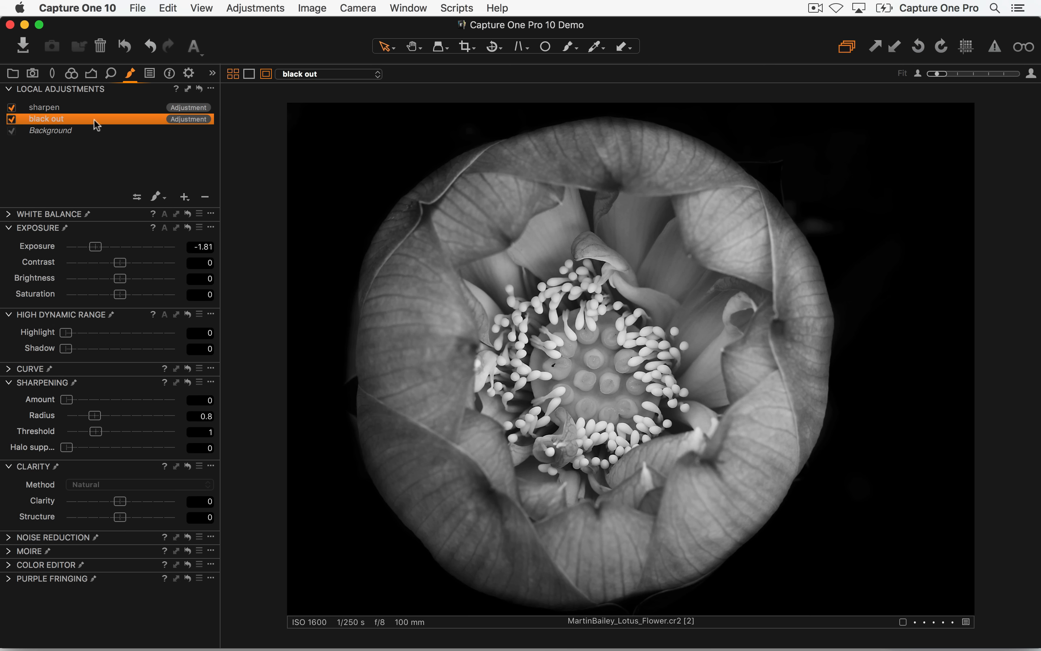
{"action": "mouse_move", "coordinate": [95, 246]}
{"action": "left_mouse_down"}
{"action": "mouse_move", "coordinate": [126, 248]}
{"action": "mouse_move", "coordinate": [98, 246]}
{"action": "left_mouse_up"}
{"action": "key", "text": "b"}
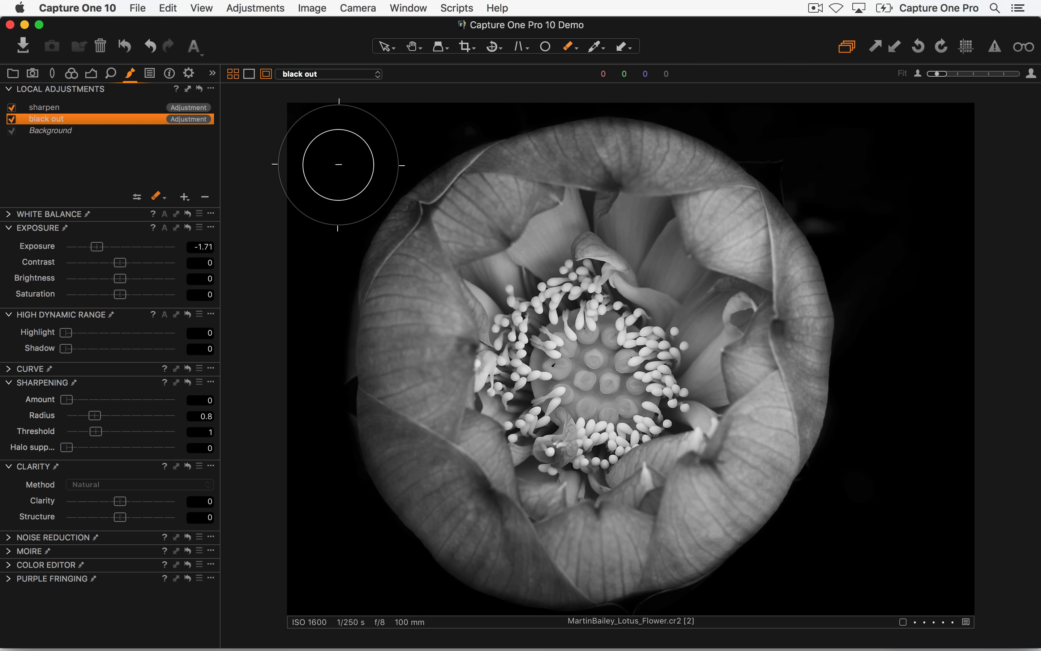
{"action": "right_click", "coordinate": [337, 188]}
{"action": "left_click_drag", "start_coordinate": [409, 197], "coordinate": [346, 197]}
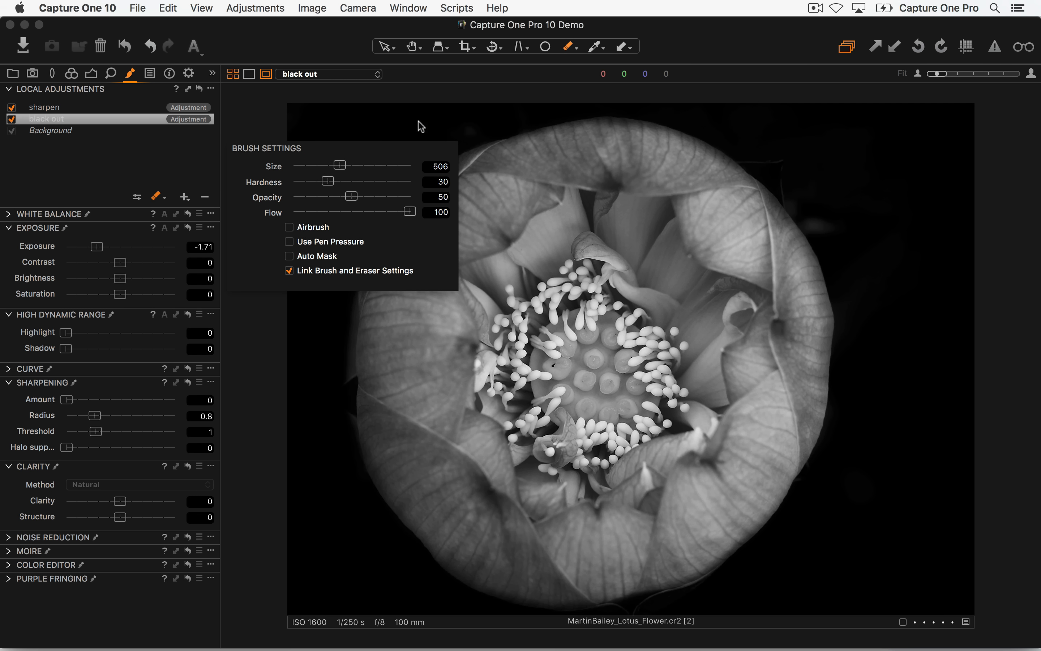
{"action": "mouse_move", "coordinate": [344, 106]}
{"action": "left_mouse_down"}
{"action": "mouse_move", "coordinate": [351, 207]}
{"action": "mouse_move", "coordinate": [364, 232]}
{"action": "mouse_move", "coordinate": [395, 174]}
{"action": "left_mouse_up"}
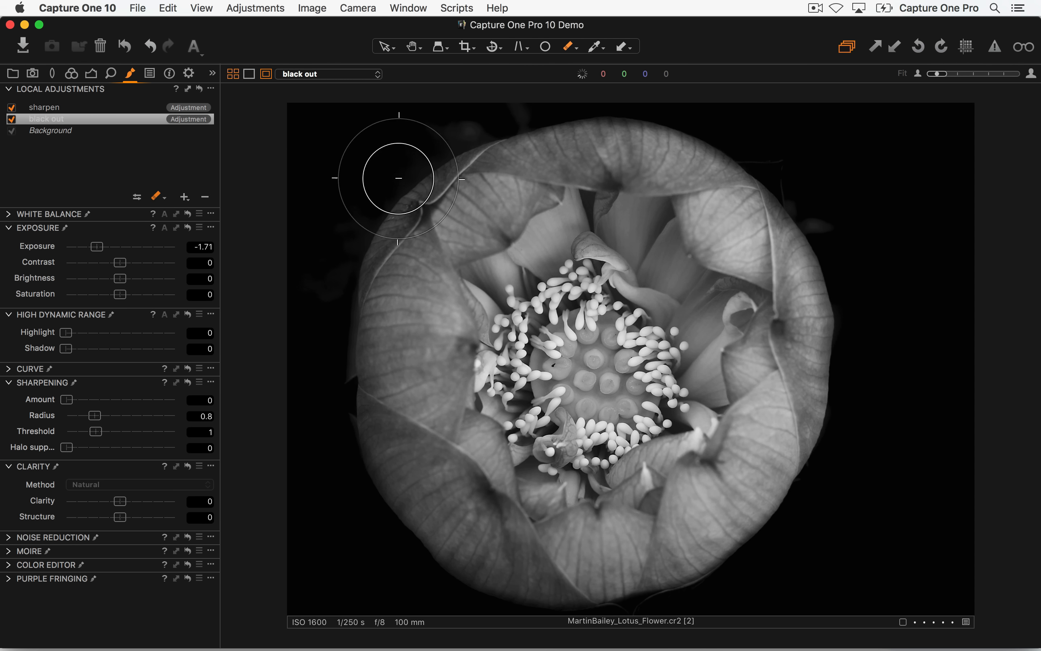
{"action": "mouse_move", "coordinate": [262, 544]}
{"action": "left_mouse_down"}
{"action": "mouse_move", "coordinate": [324, 613]}
{"action": "mouse_move", "coordinate": [792, 592]}
{"action": "mouse_move", "coordinate": [999, 407]}
{"action": "mouse_move", "coordinate": [854, 79]}
{"action": "left_mouse_up"}
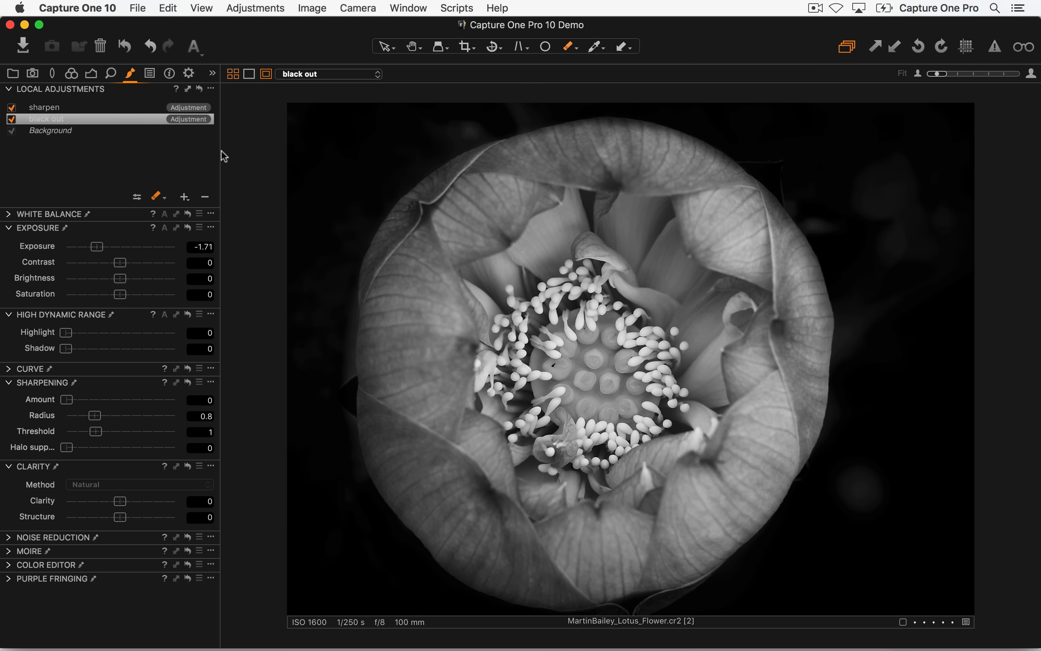